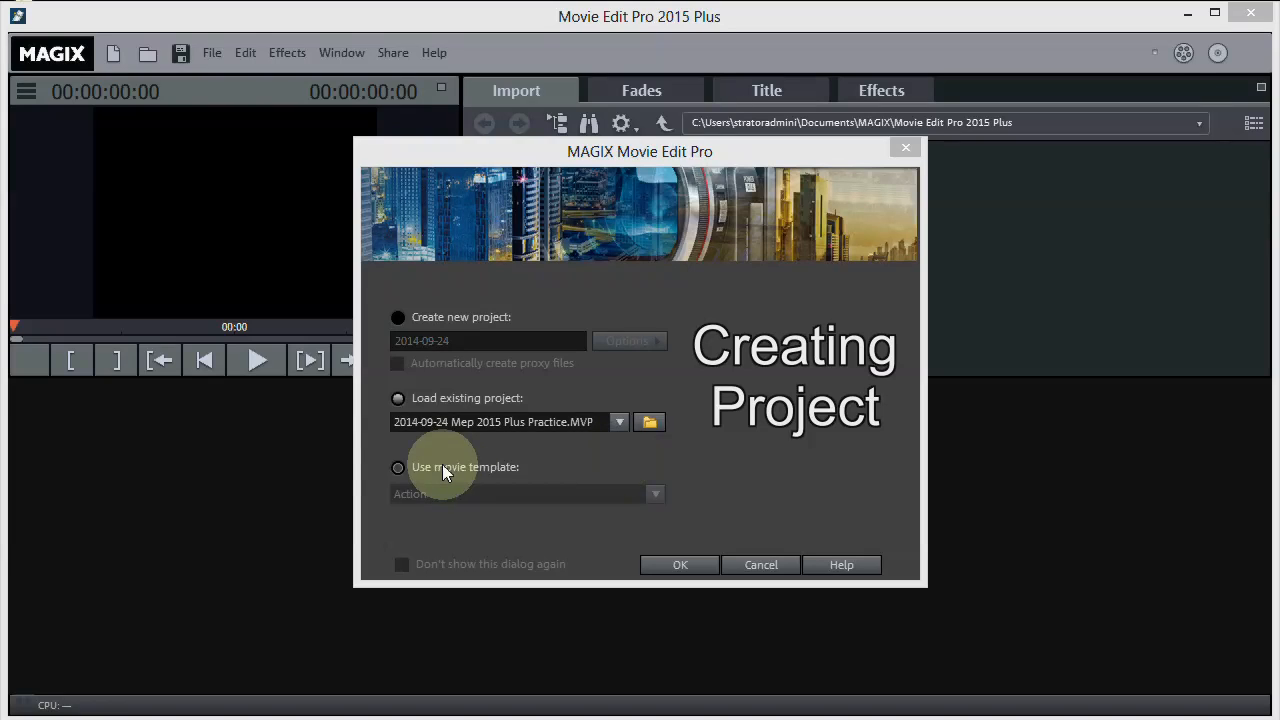
pyautogui.click(398, 468)
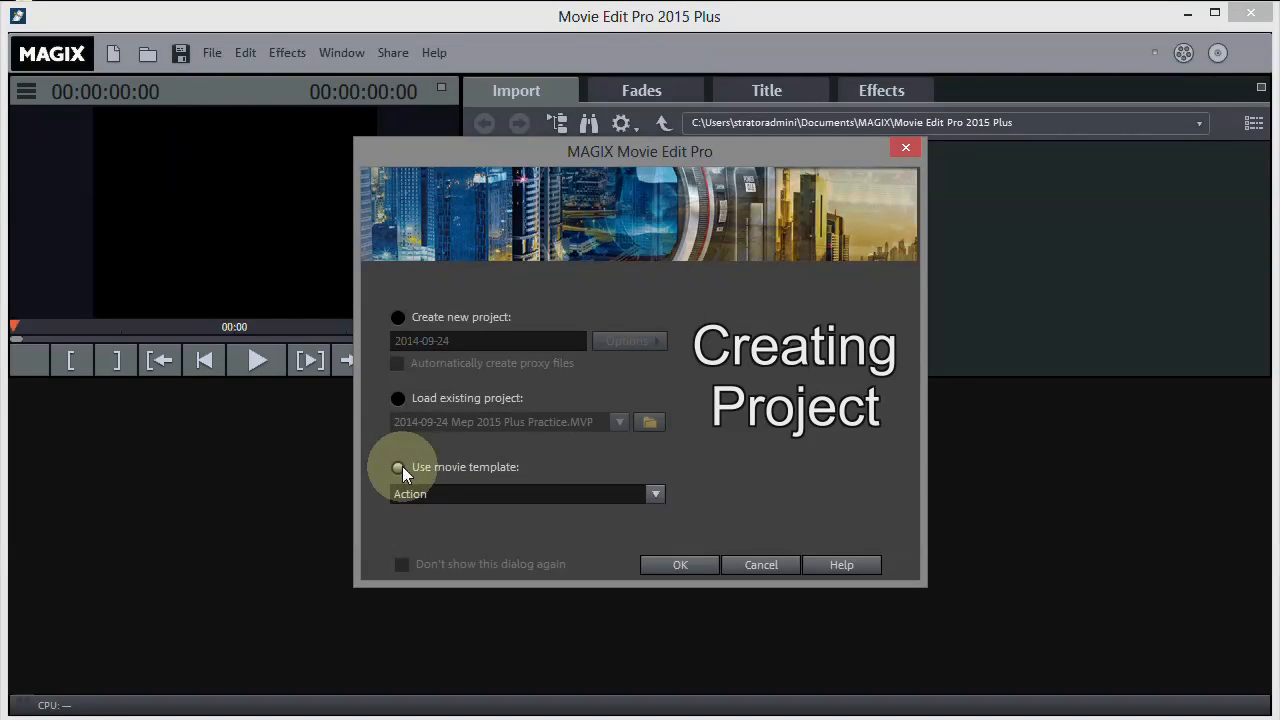
pyautogui.click(654, 492)
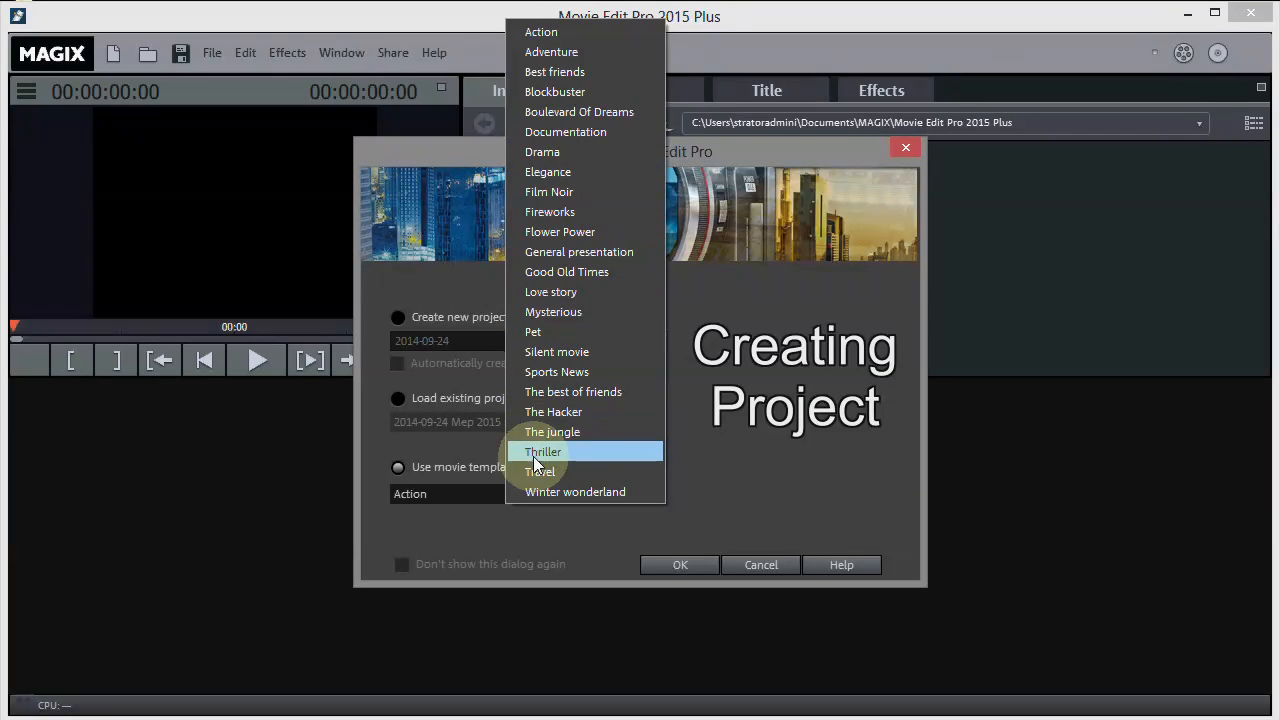
pyautogui.click(481, 523)
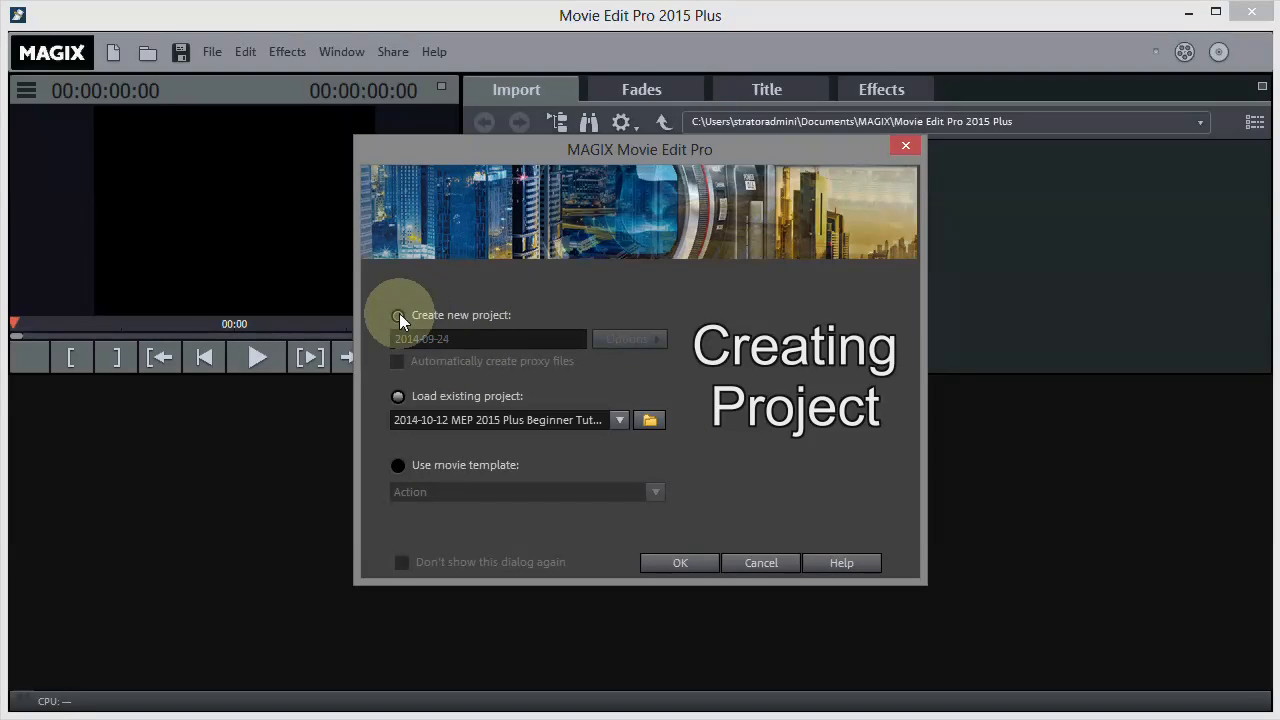
# - Create a new project named "2014-09-24 Mep 2015 Plus Practice"
pyautogui.click(400, 315)
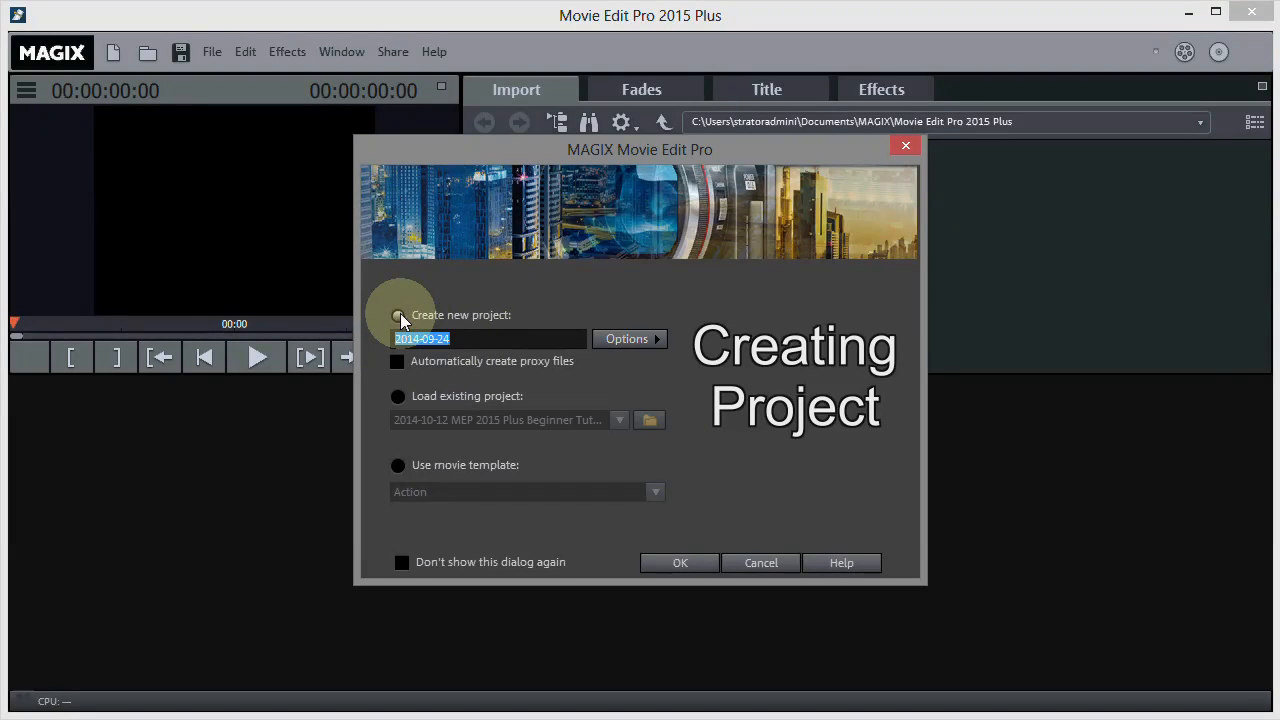
pyautogui.click(461, 338)
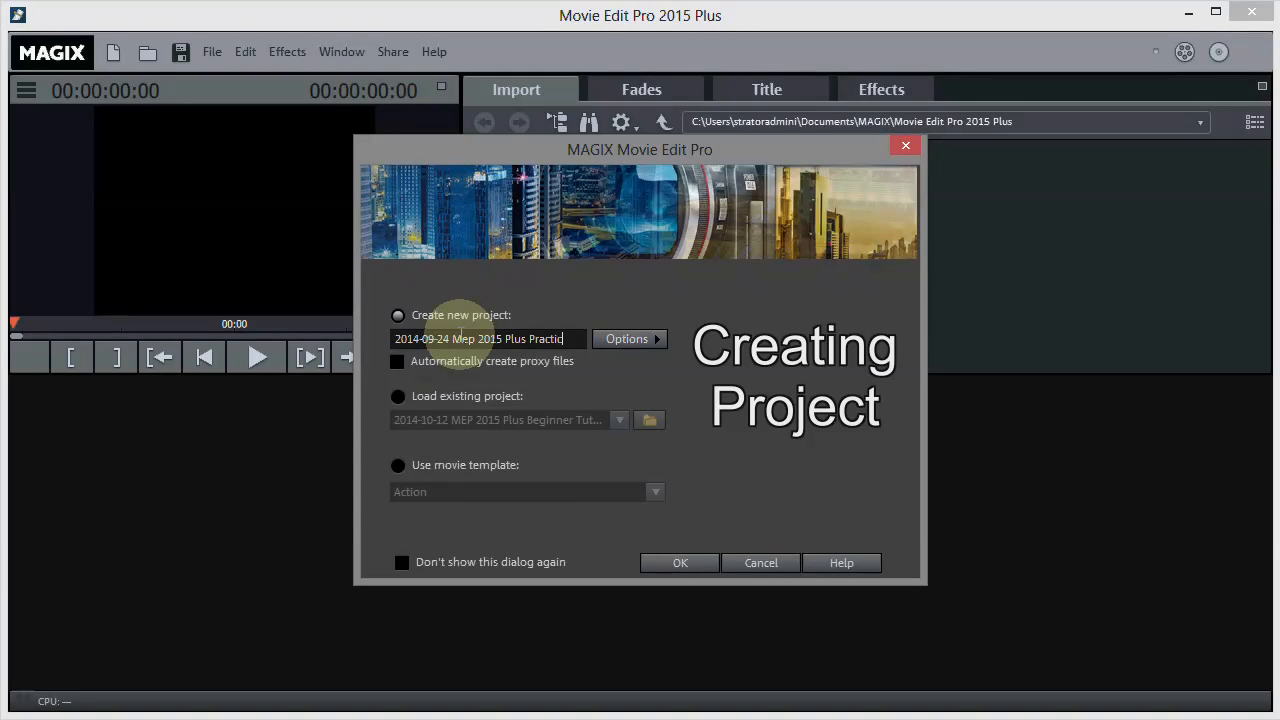
pyautogui.click(672, 566)
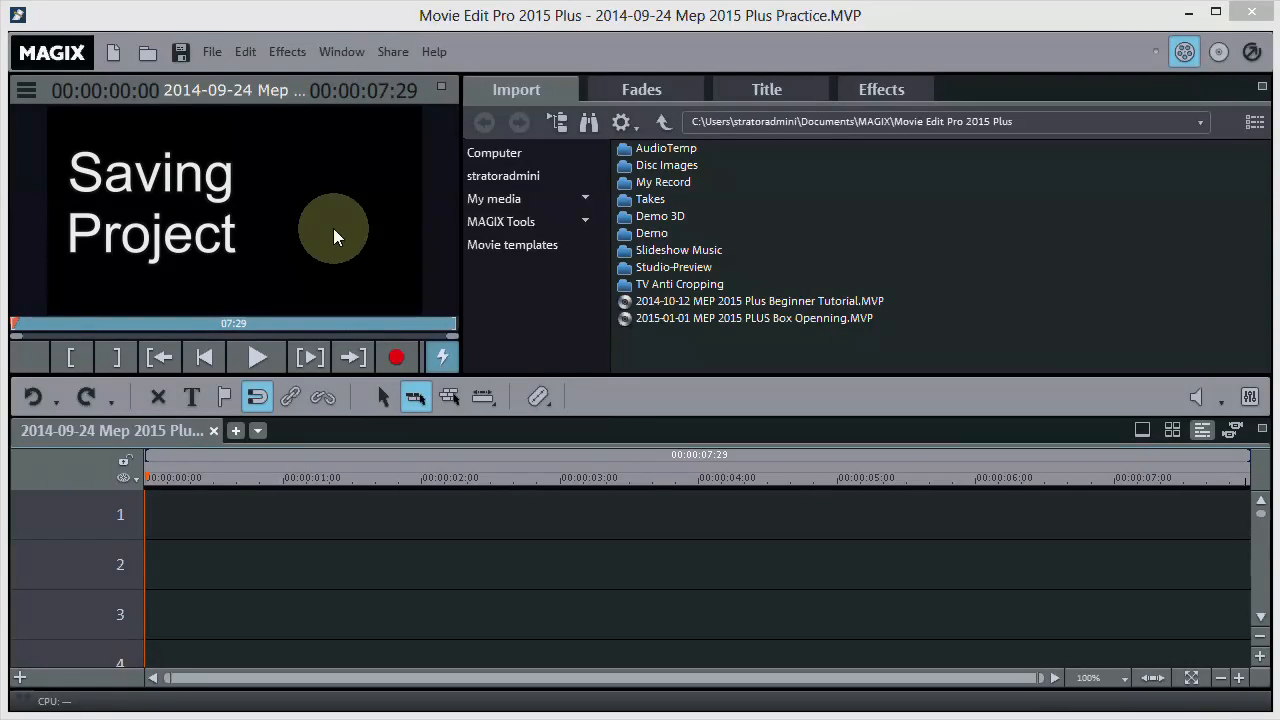
# - Save the project as "2014-09-24 Mep 2015 Plus Practice.MVP" in the Movie Edit Pro 2015 Plus folder
pyautogui.click(211, 55)
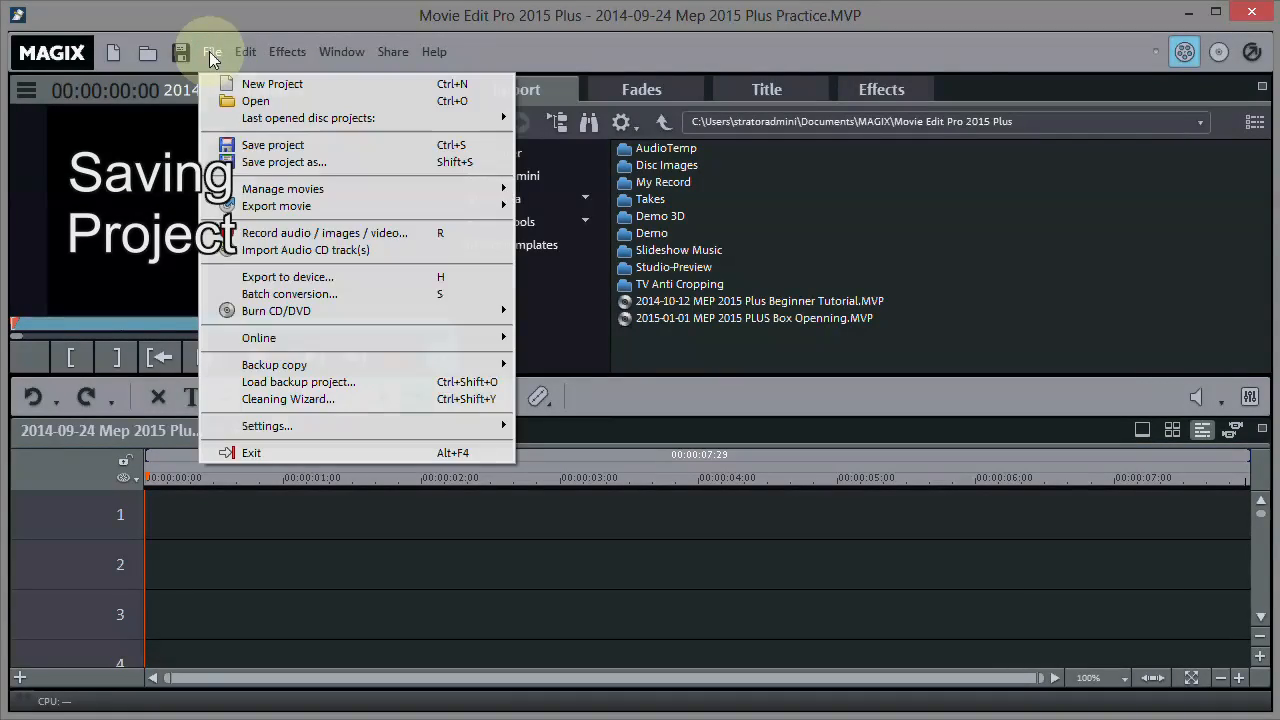
pyautogui.click(270, 152)
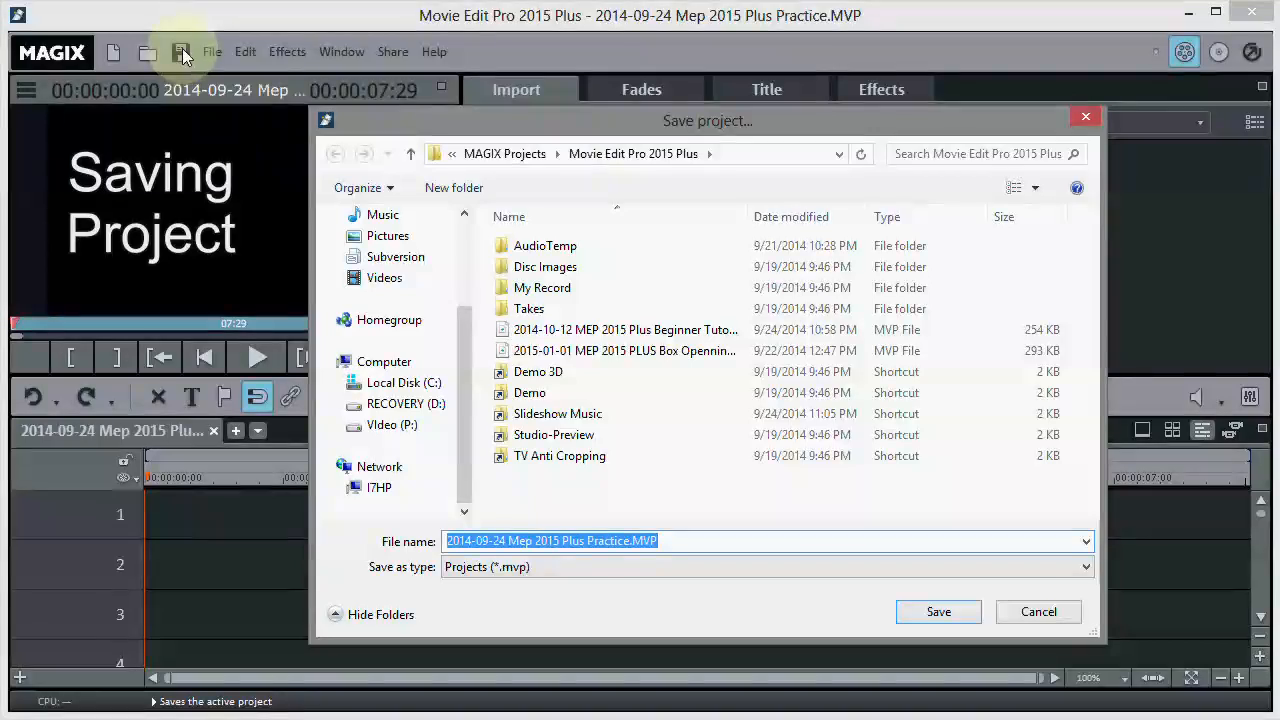
pyautogui.click(708, 542)
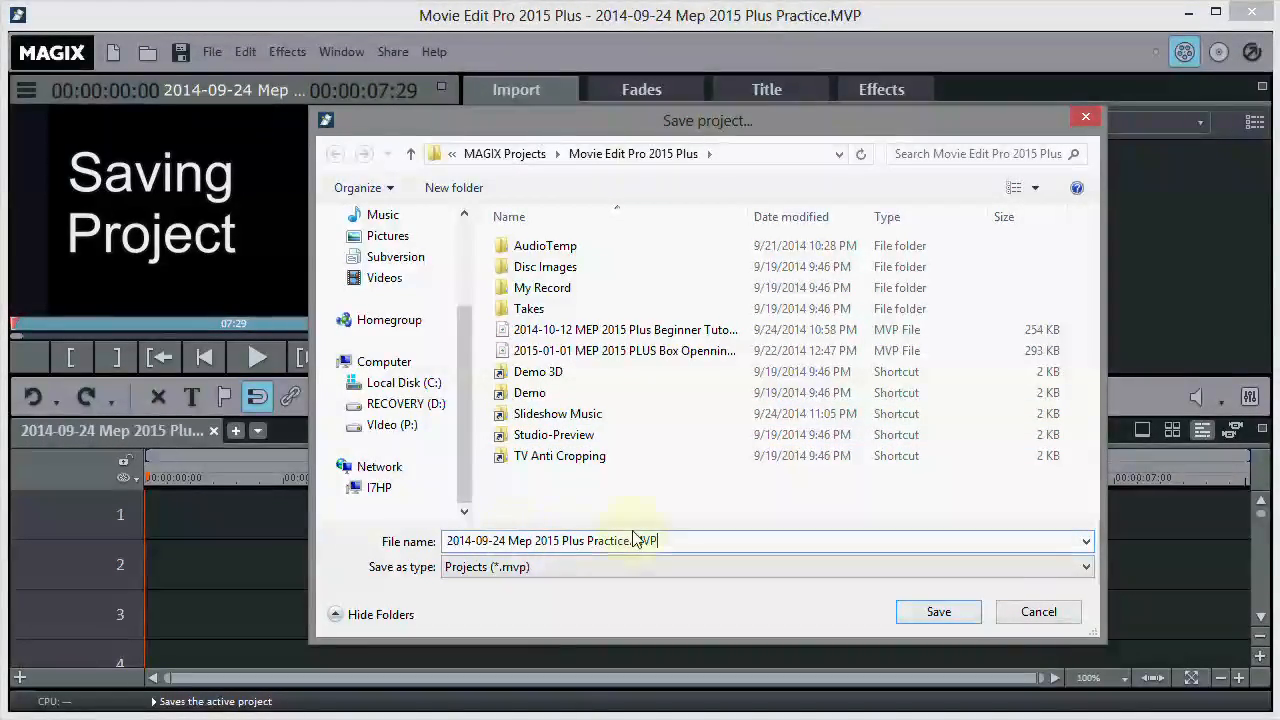
pyautogui.click(937, 614)
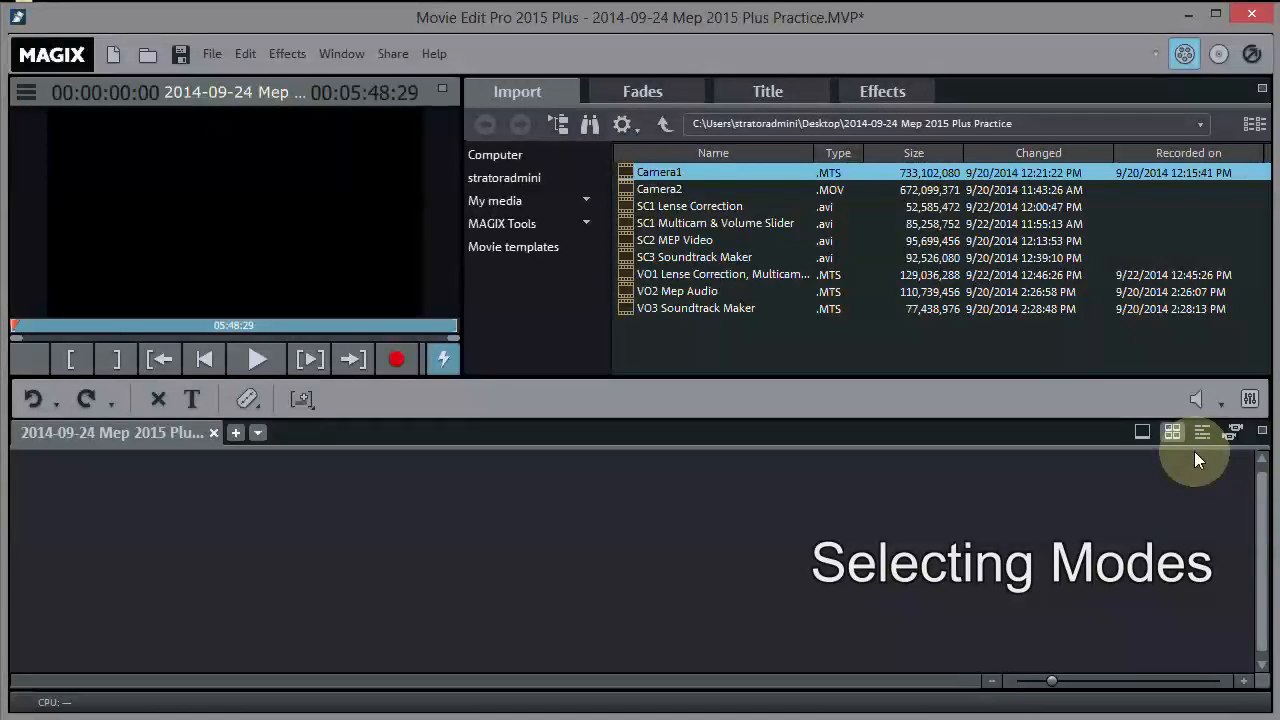
# - In timeline mode, place Camera2.MOV from the File Explorer folder at the start of track 1 without adjusting the movie settings
pyautogui.click(1203, 433)
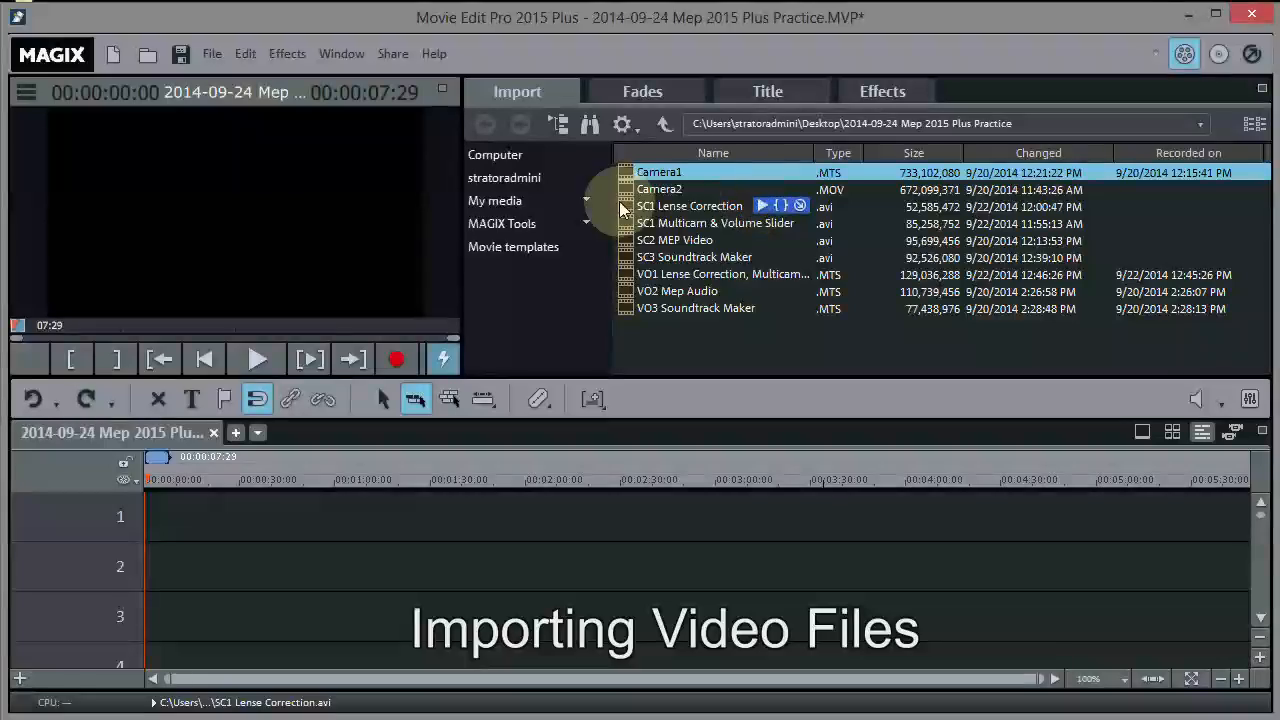
pyautogui.moveTo(1279, 37)
pyautogui.mouseDown()
pyautogui.moveTo(1134, 43)
pyautogui.moveTo(1265, 39)
pyautogui.mouseUp()
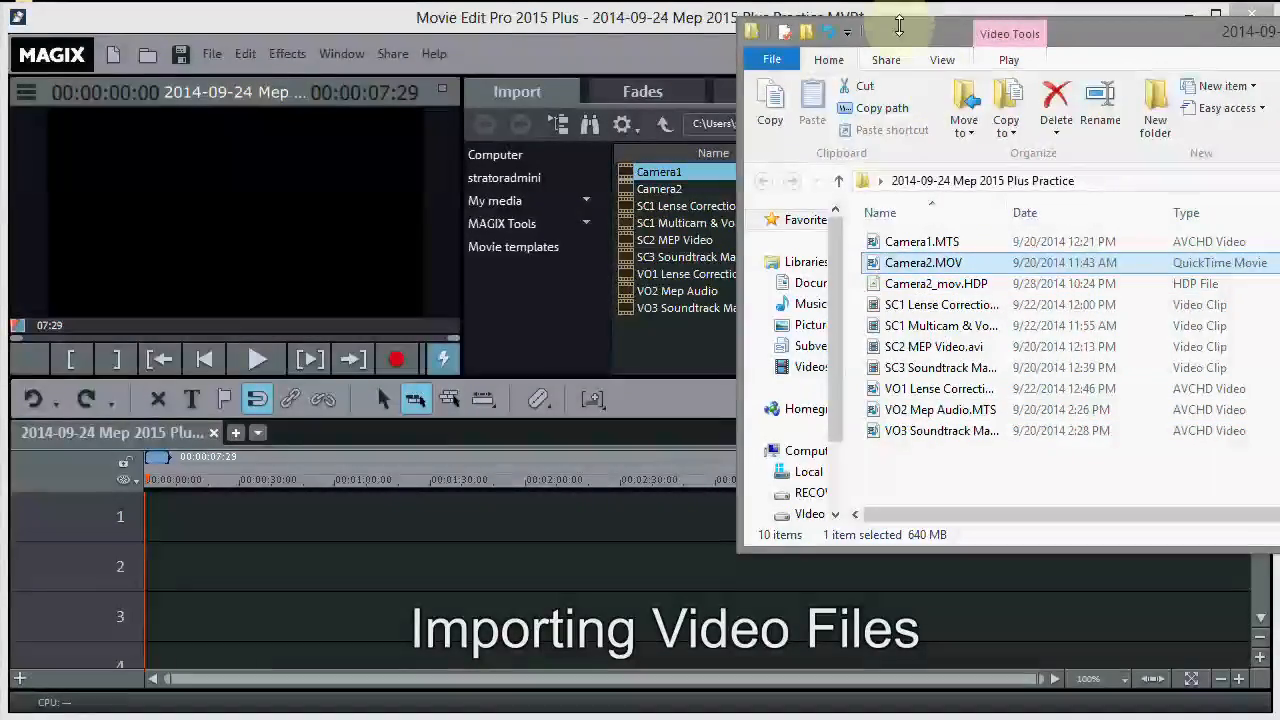
pyautogui.moveTo(900, 38); pyautogui.dragTo(1271, 33)
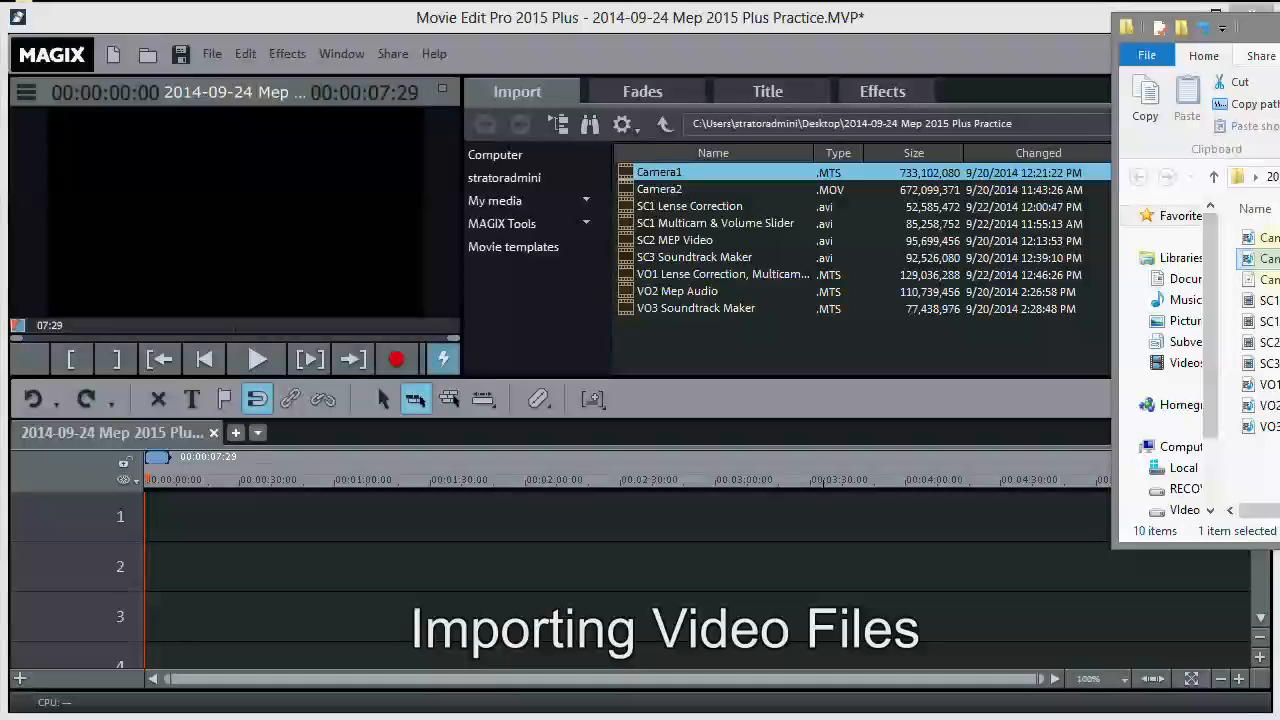
pyautogui.moveTo(1262, 258); pyautogui.dragTo(171, 499)
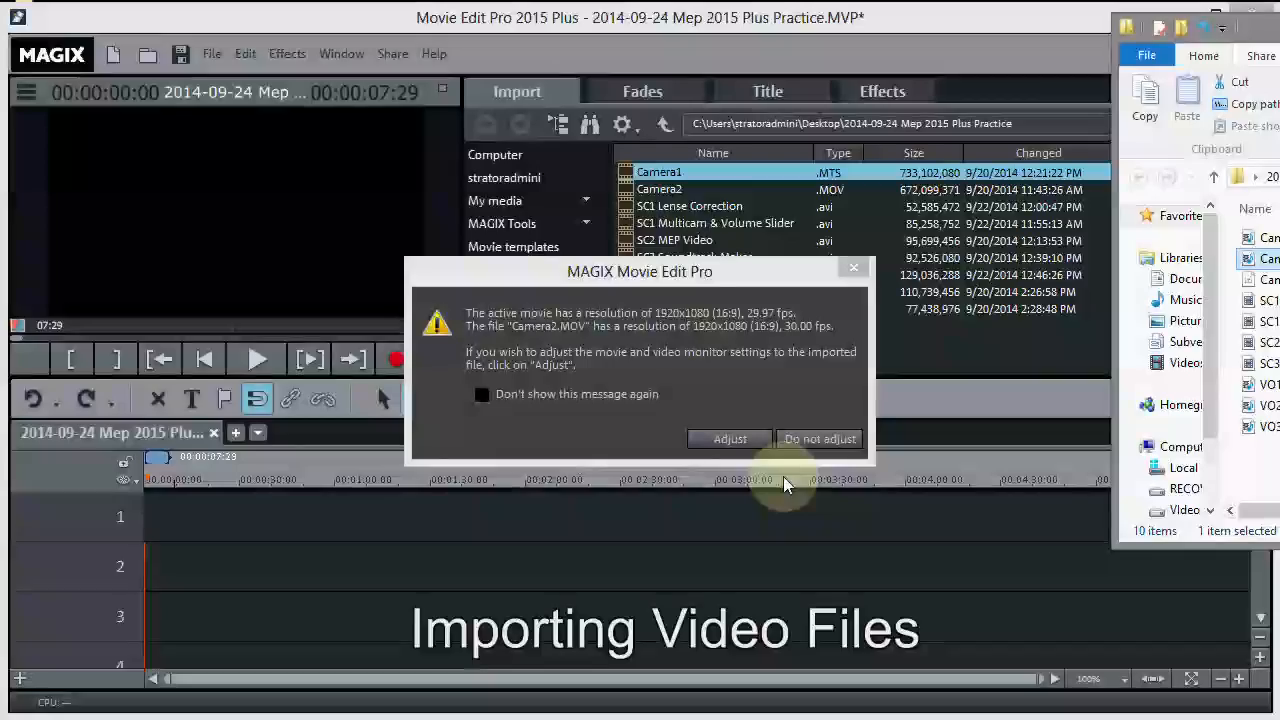
pyautogui.click(819, 440)
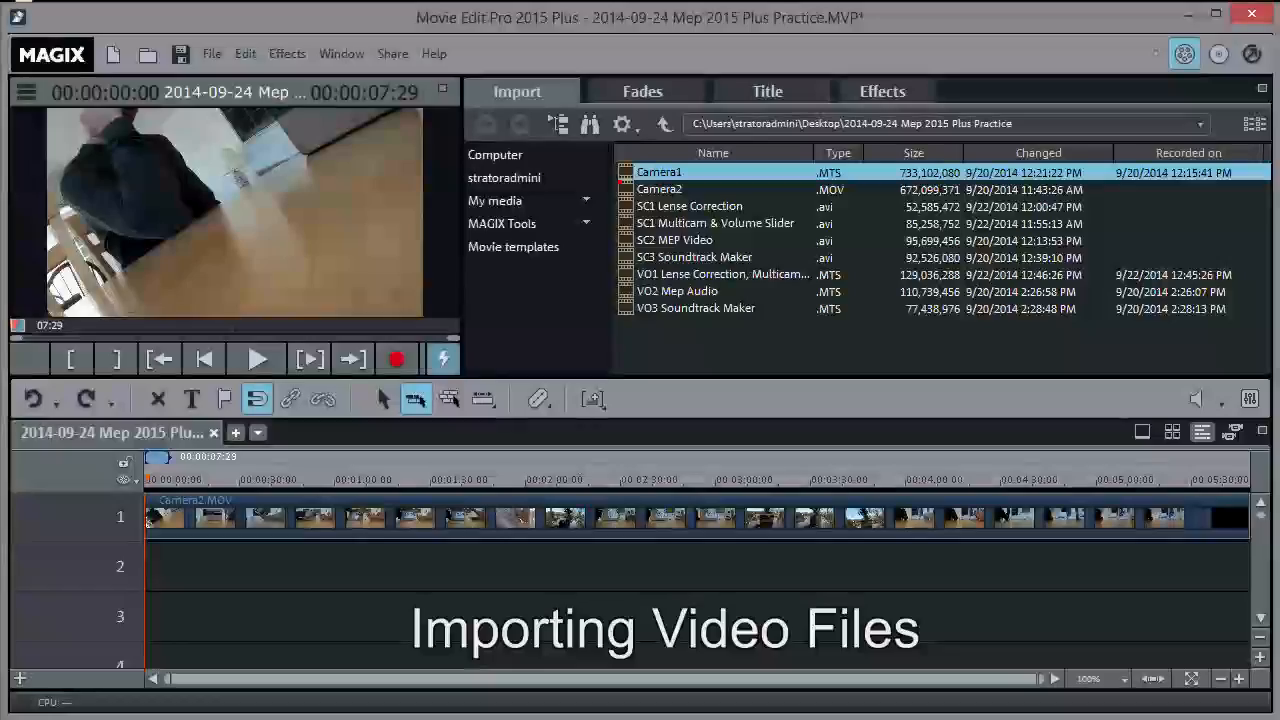
# - Place Camera1 from the project's import file list at the start of track 2
pyautogui.hotkey('alt', 'Tab')
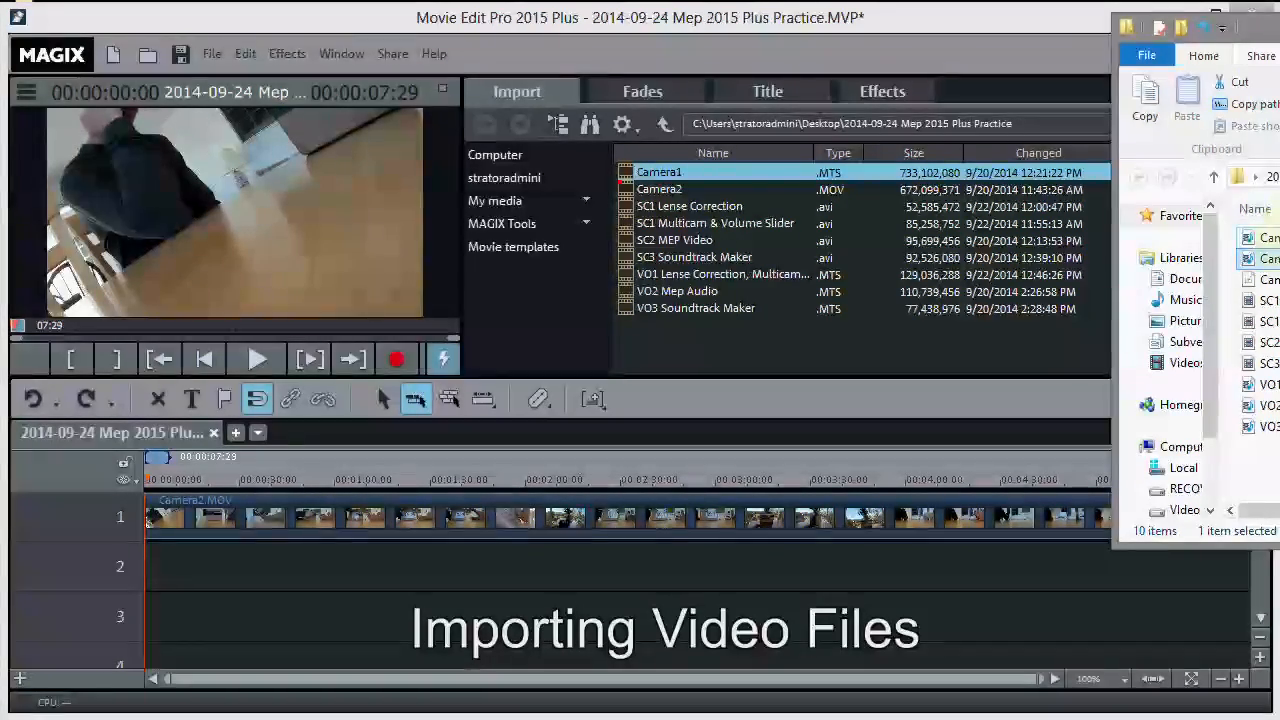
pyautogui.moveTo(703, 212)
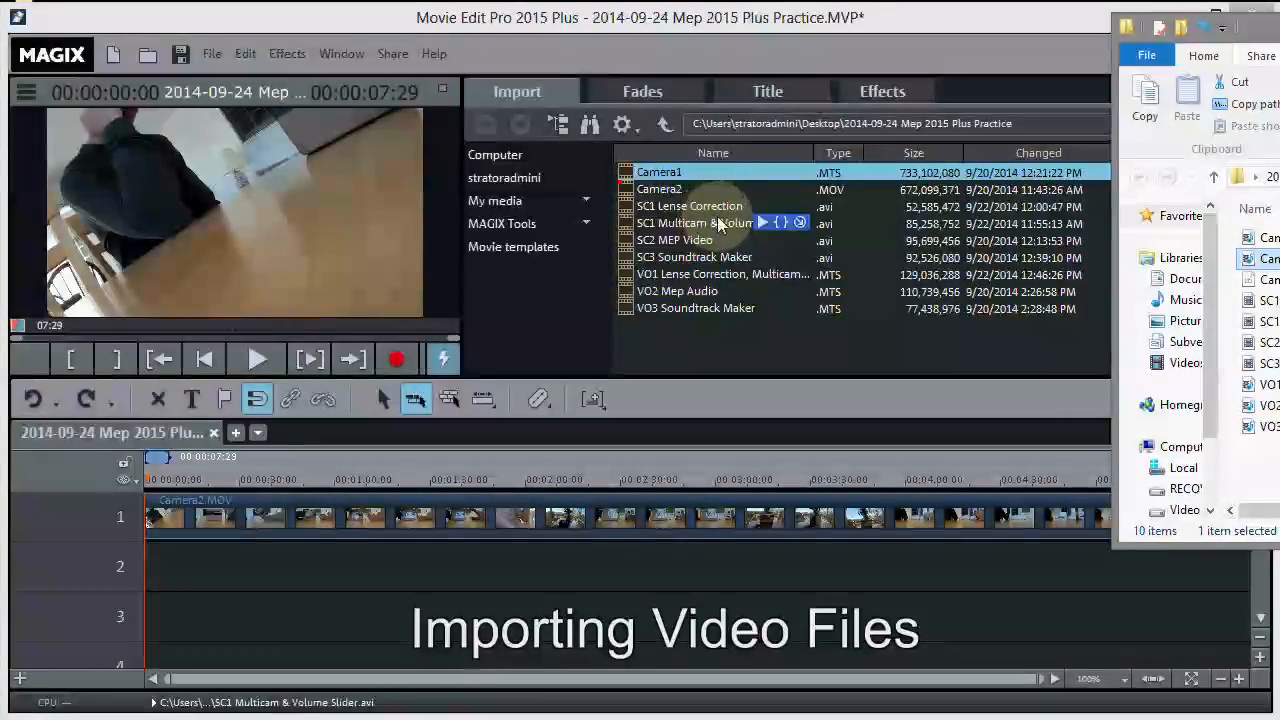
pyautogui.moveTo(651, 178)
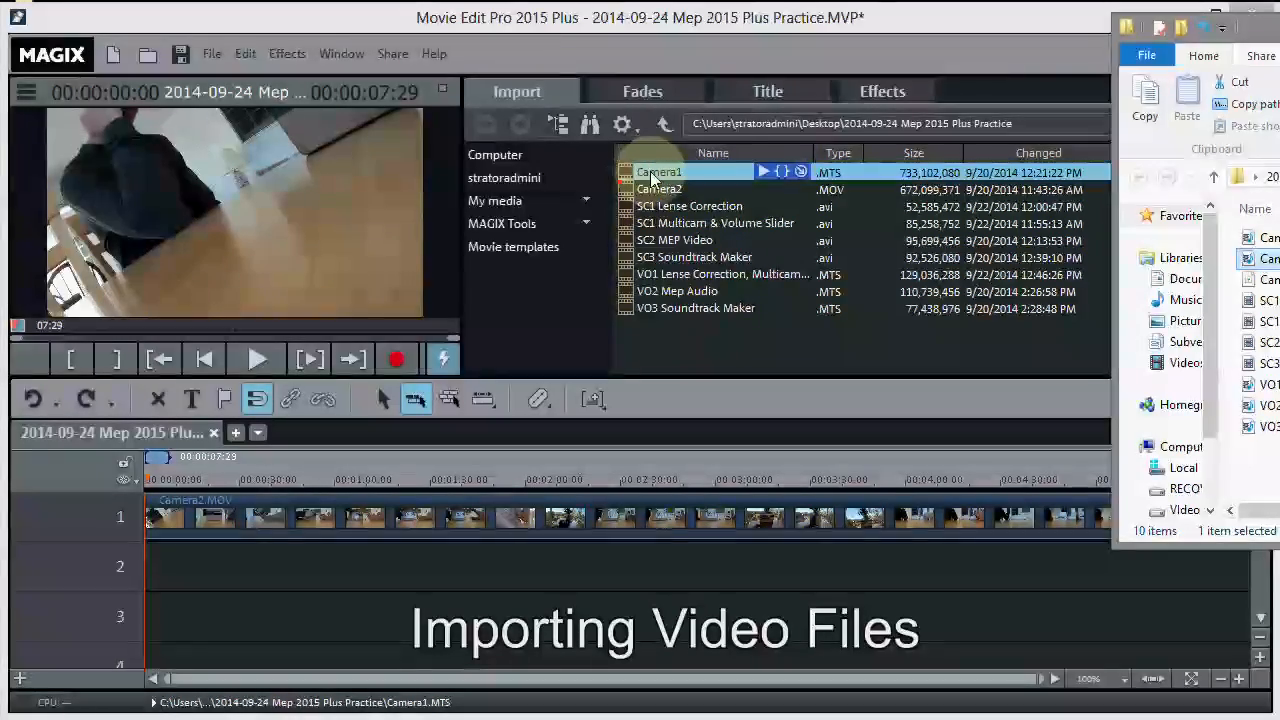
pyautogui.click(651, 178)
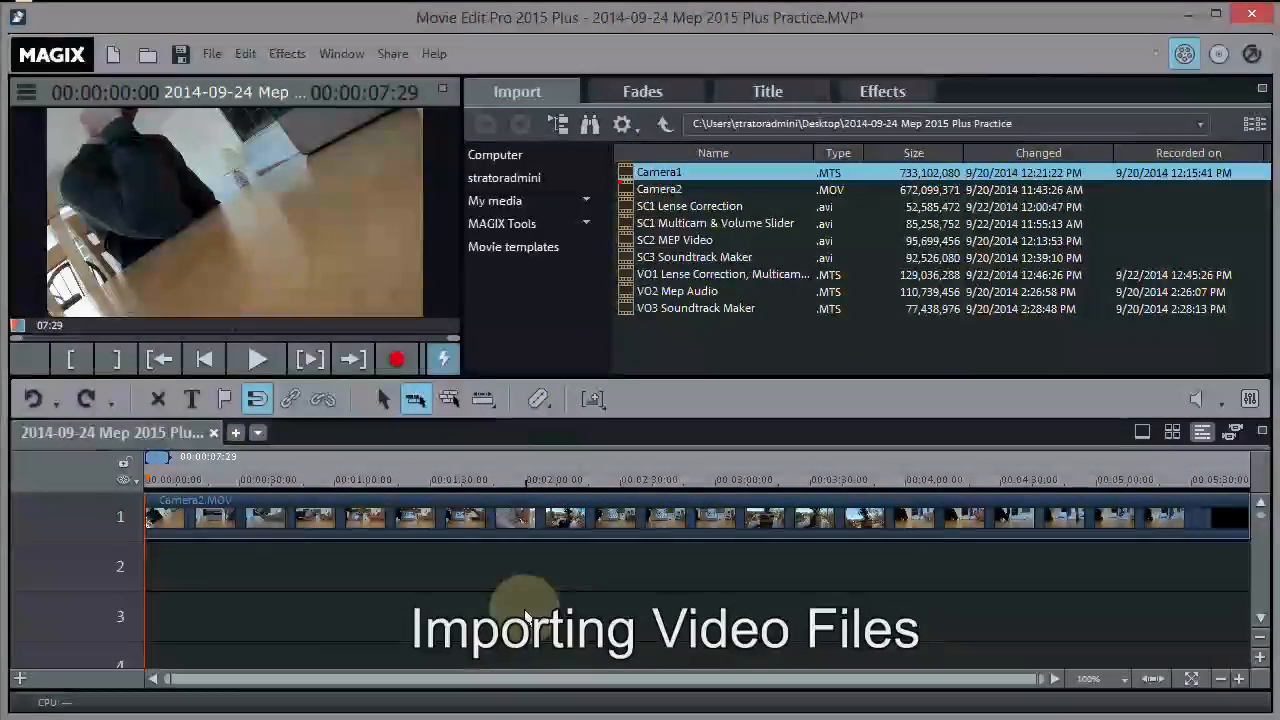
pyautogui.moveTo(648, 178)
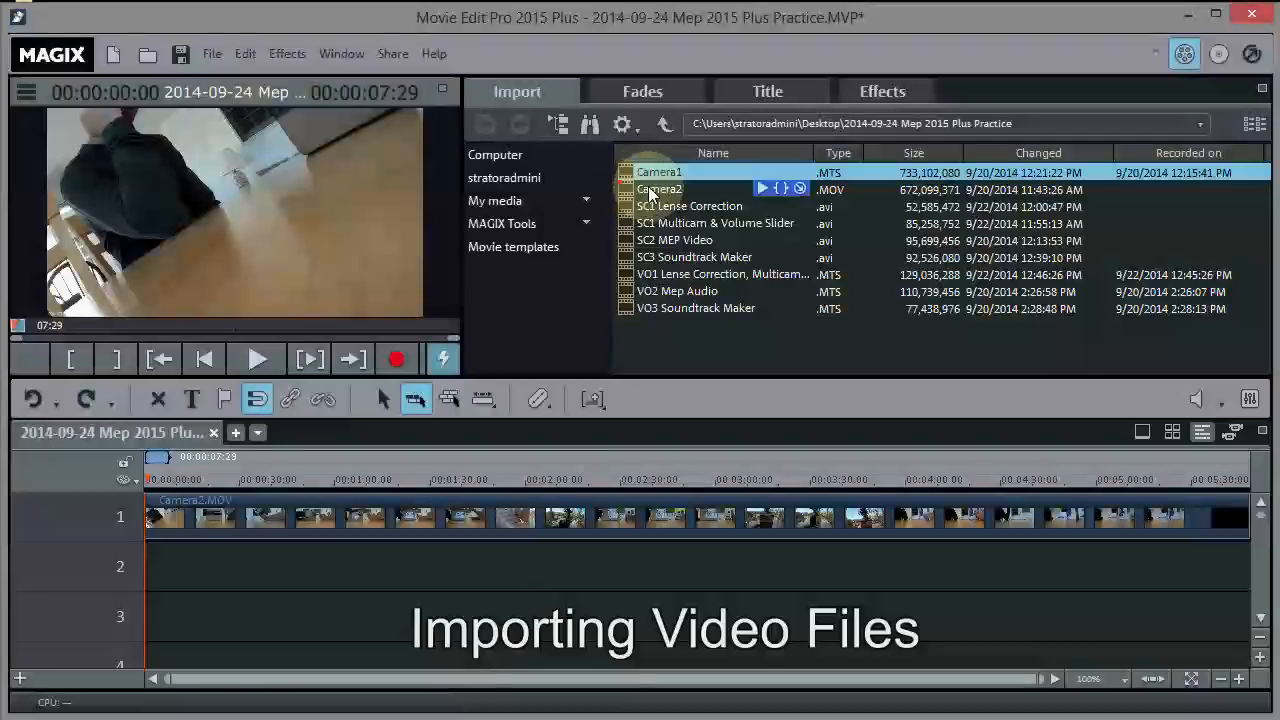
pyautogui.moveTo(648, 175); pyautogui.dragTo(166, 558)
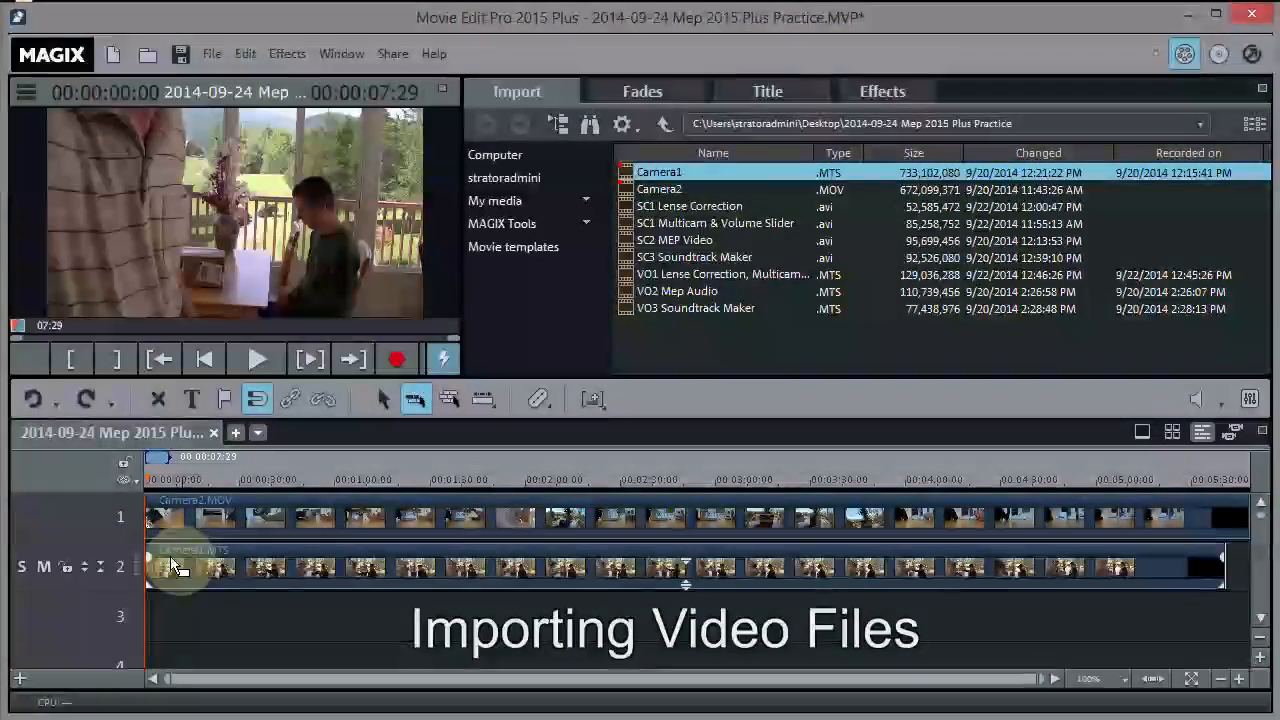
# - Scrub within the first minute or so of the timeline and select each camera clip to examine which track the preview shows
pyautogui.moveTo(300, 474); pyautogui.dragTo(373, 472)
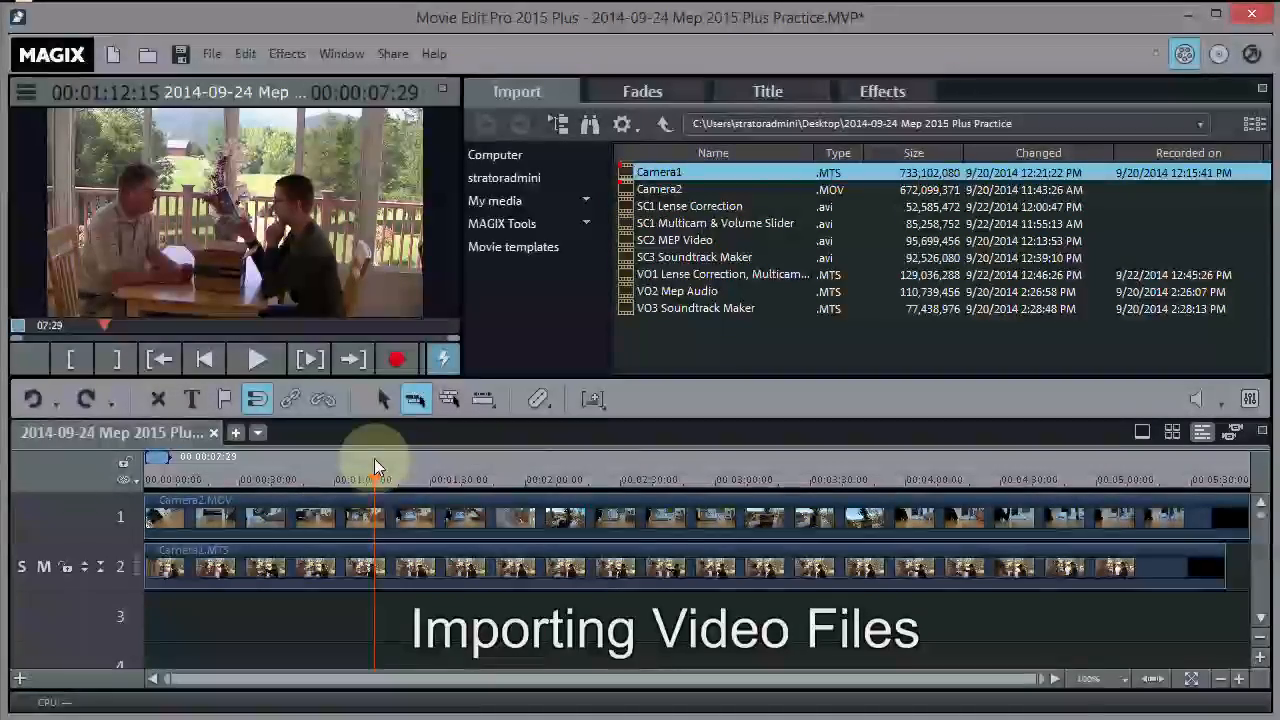
pyautogui.moveTo(374, 479); pyautogui.dragTo(321, 489)
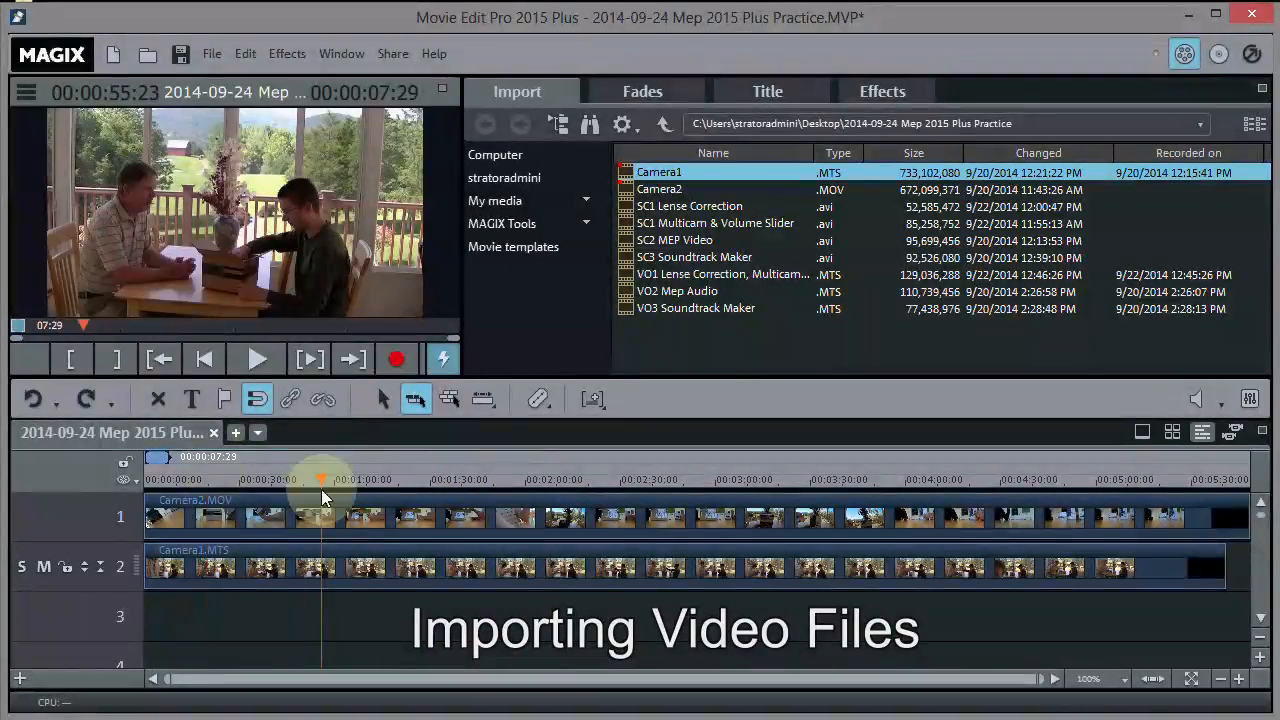
pyautogui.click(362, 570)
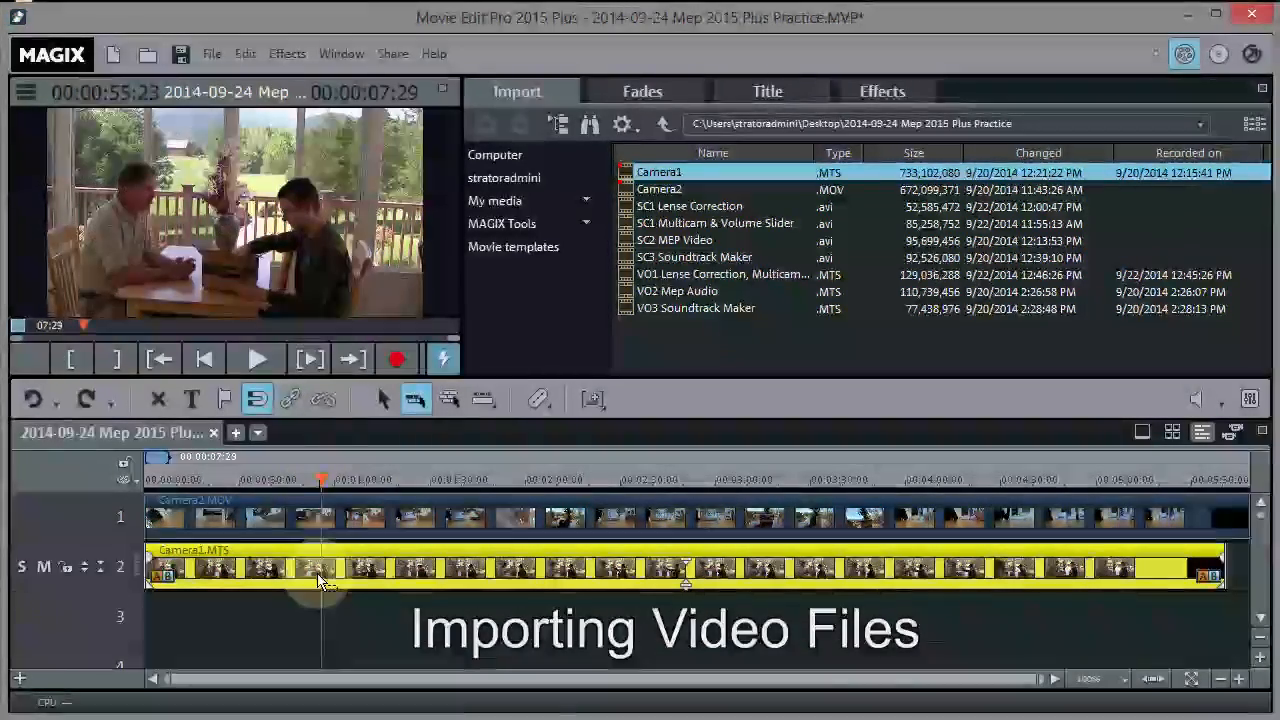
pyautogui.moveTo(313, 470)
pyautogui.mouseDown()
pyautogui.moveTo(430, 474)
pyautogui.moveTo(290, 472)
pyautogui.mouseUp()
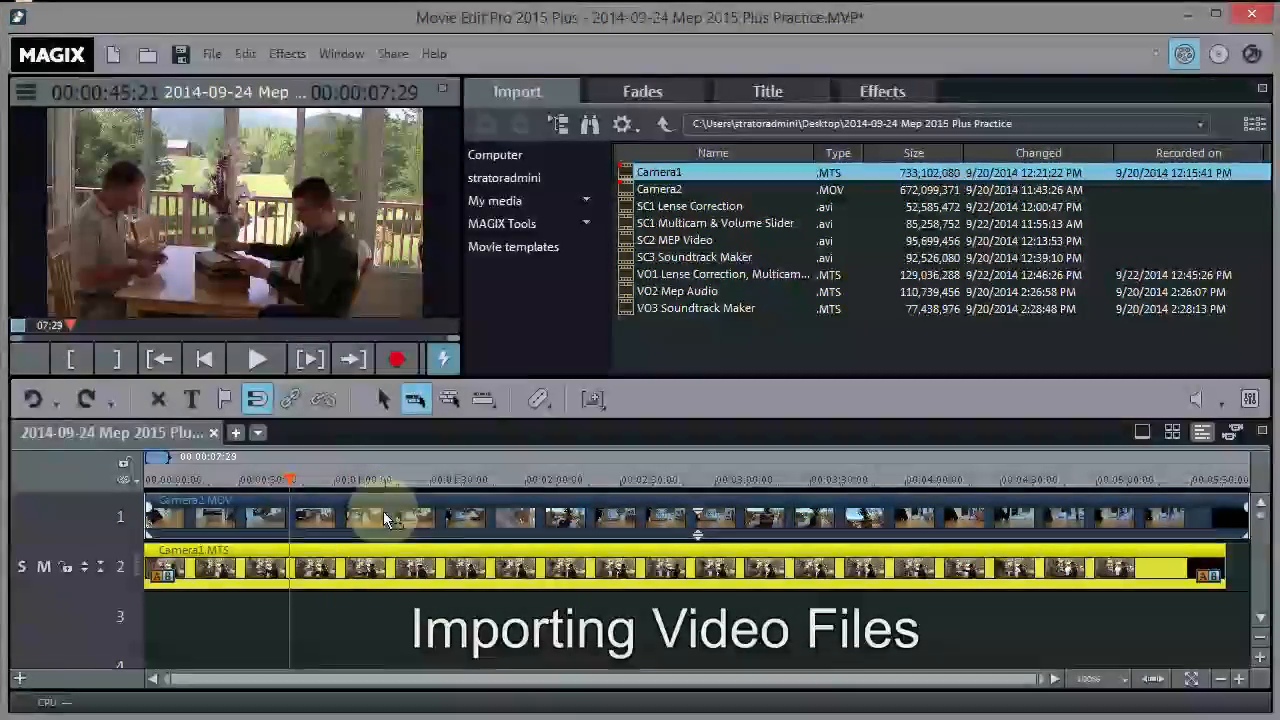
pyautogui.moveTo(289, 476)
pyautogui.mouseDown()
pyautogui.moveTo(337, 468)
pyautogui.moveTo(357, 487)
pyautogui.moveTo(461, 487)
pyautogui.moveTo(310, 481)
pyautogui.mouseUp()
pyautogui.click(380, 530)
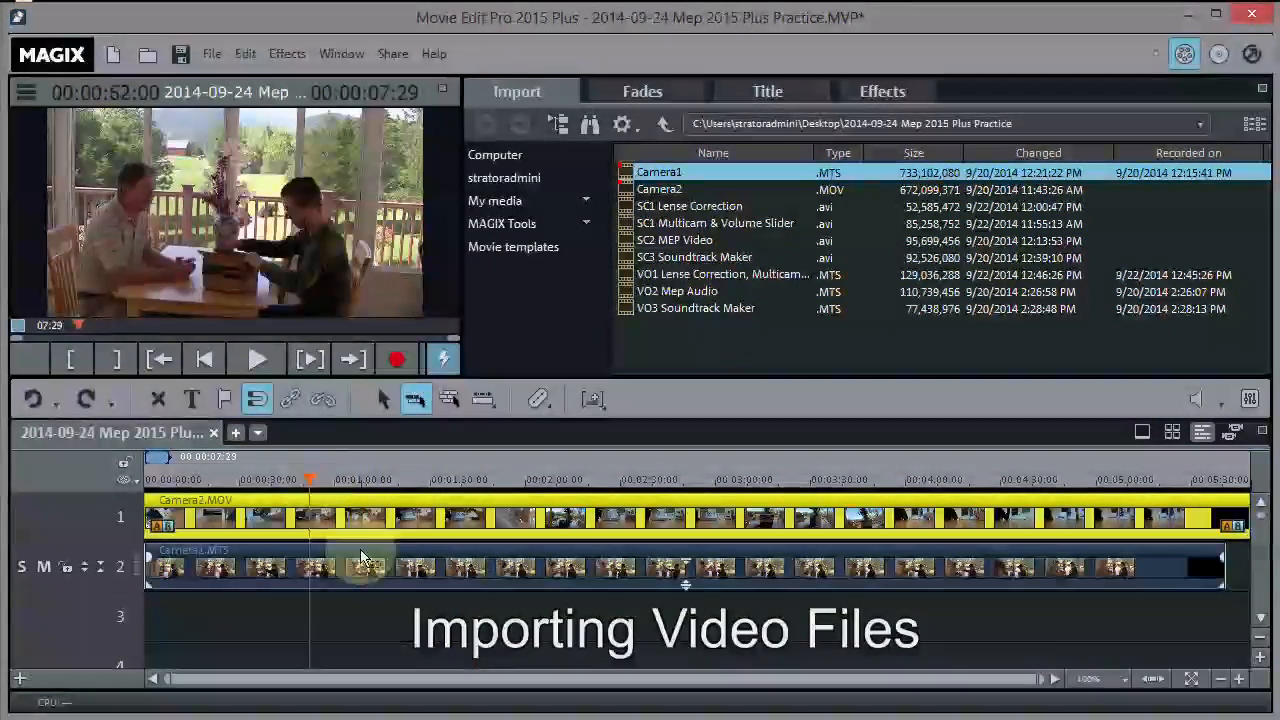
pyautogui.click(365, 566)
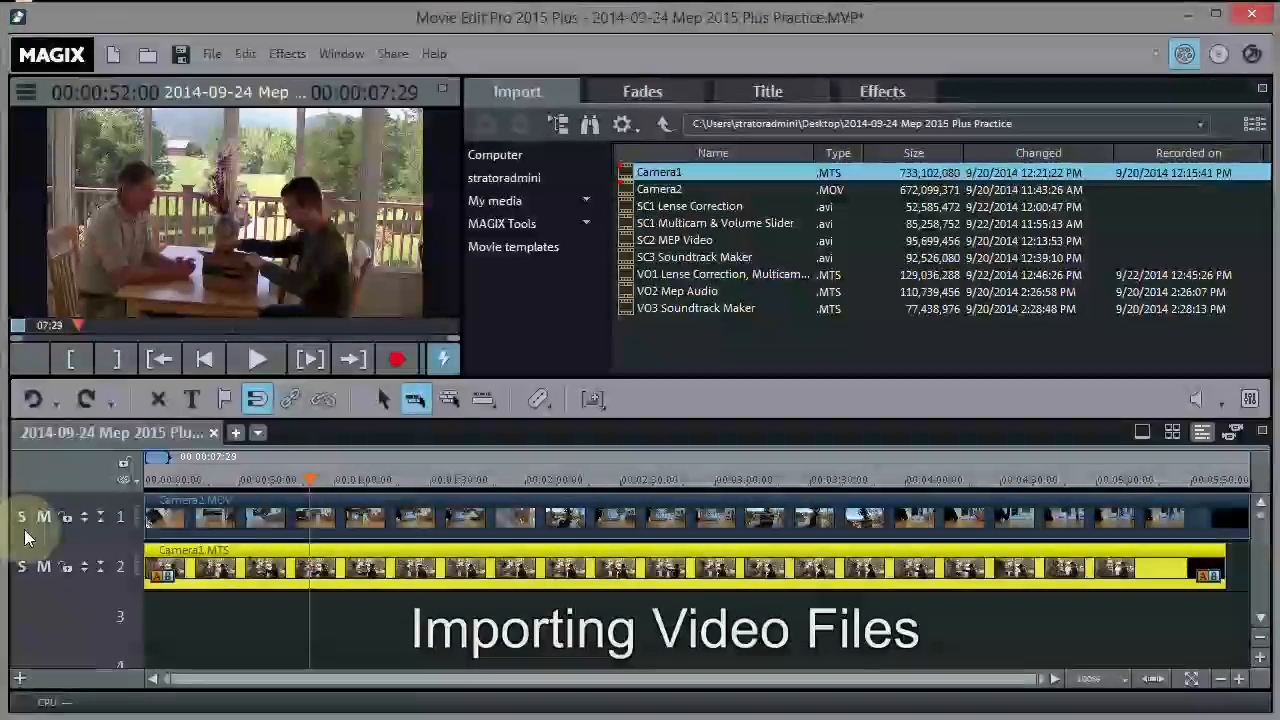
# - Mute track 2 to scrub through the Camera2.MOV footage on track 1, and unmute it with the playhead back at the start
pyautogui.click(42, 565)
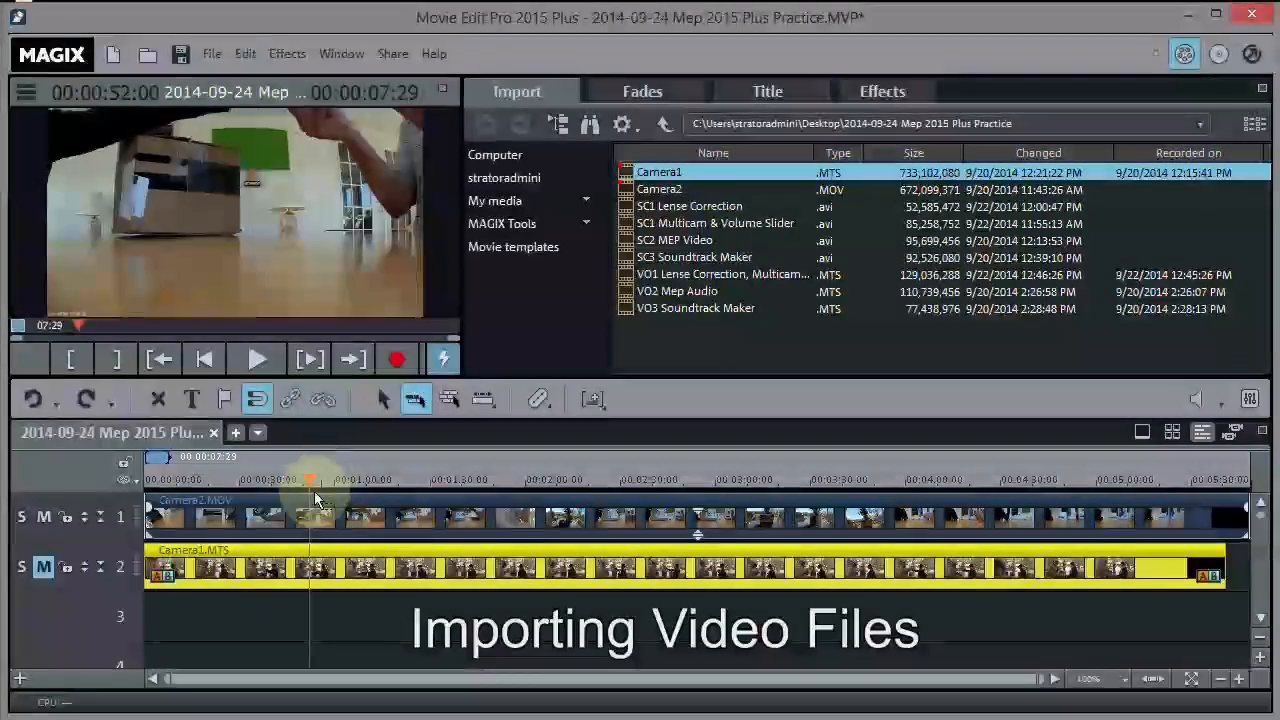
pyautogui.moveTo(314, 481); pyautogui.dragTo(456, 479)
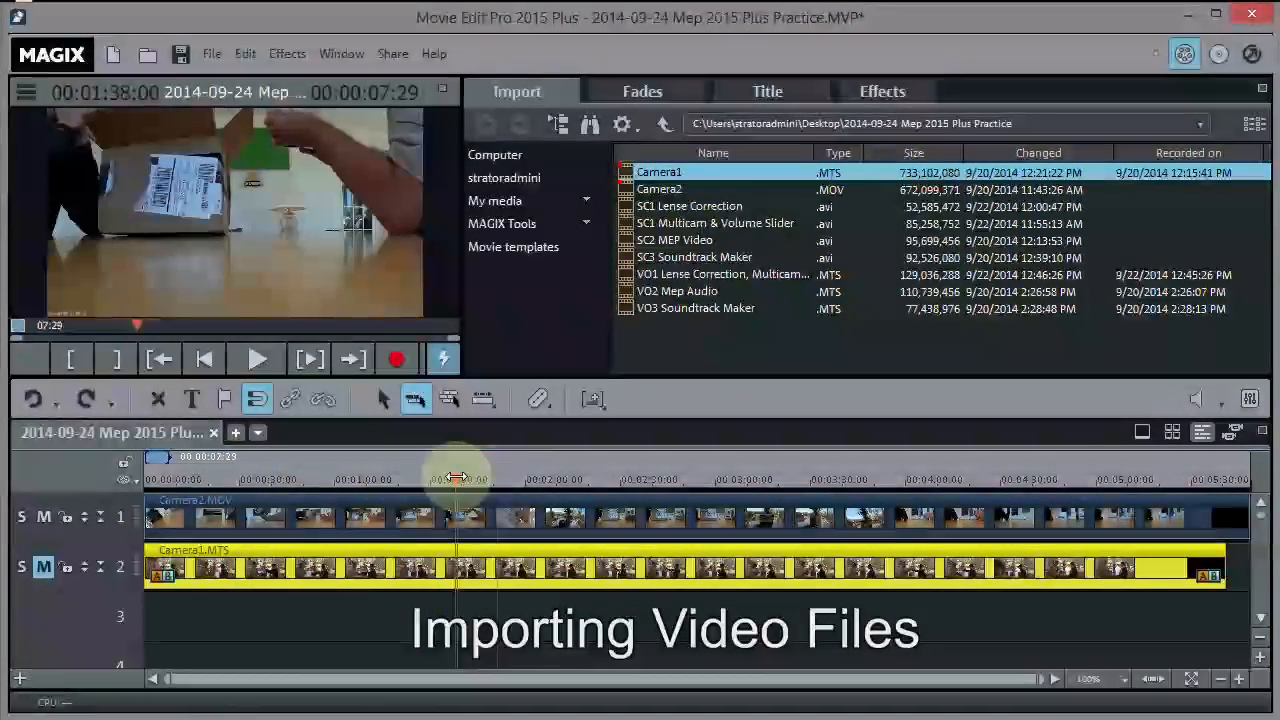
pyautogui.moveTo(562, 469); pyautogui.dragTo(1197, 479)
pyautogui.moveTo(557, 492); pyautogui.dragTo(125, 467)
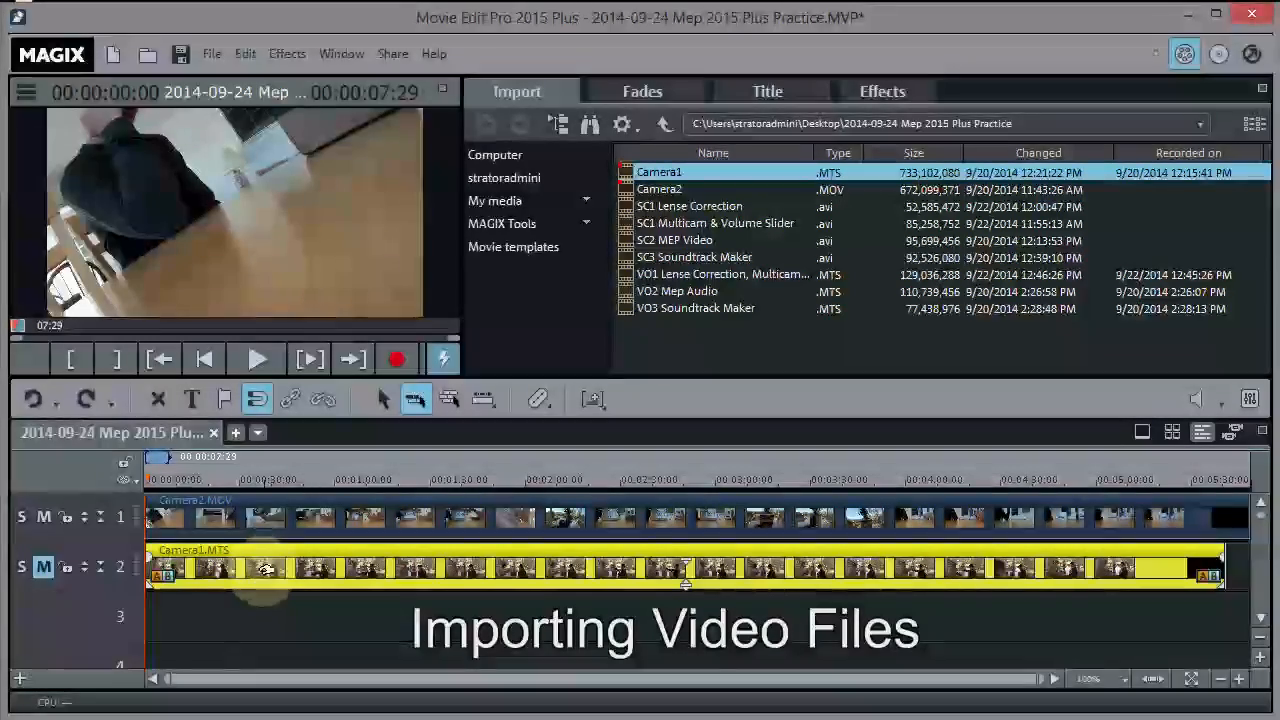
pyautogui.click(43, 567)
pyautogui.moveTo(150, 474); pyautogui.dragTo(130, 491)
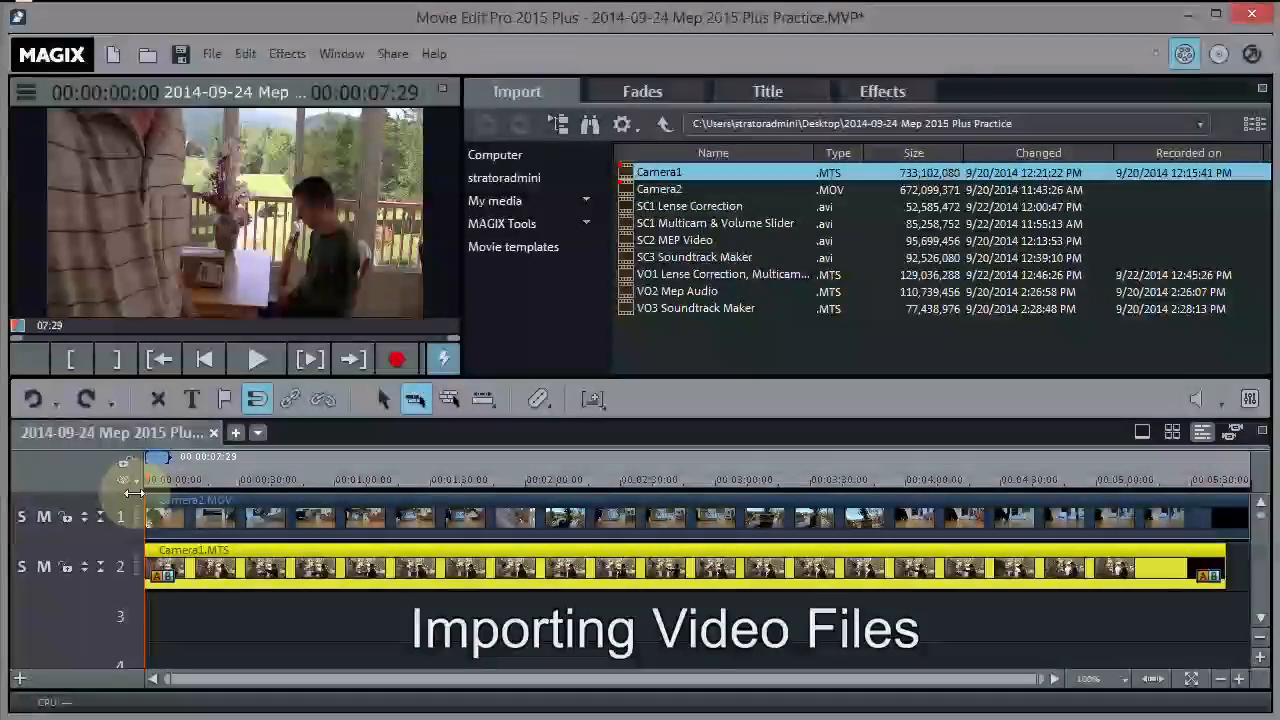
# - Select the Camera2.MOV clip and scrub from the start to about 00:01:30 to examine the preview with both tracks active
pyautogui.click(350, 528)
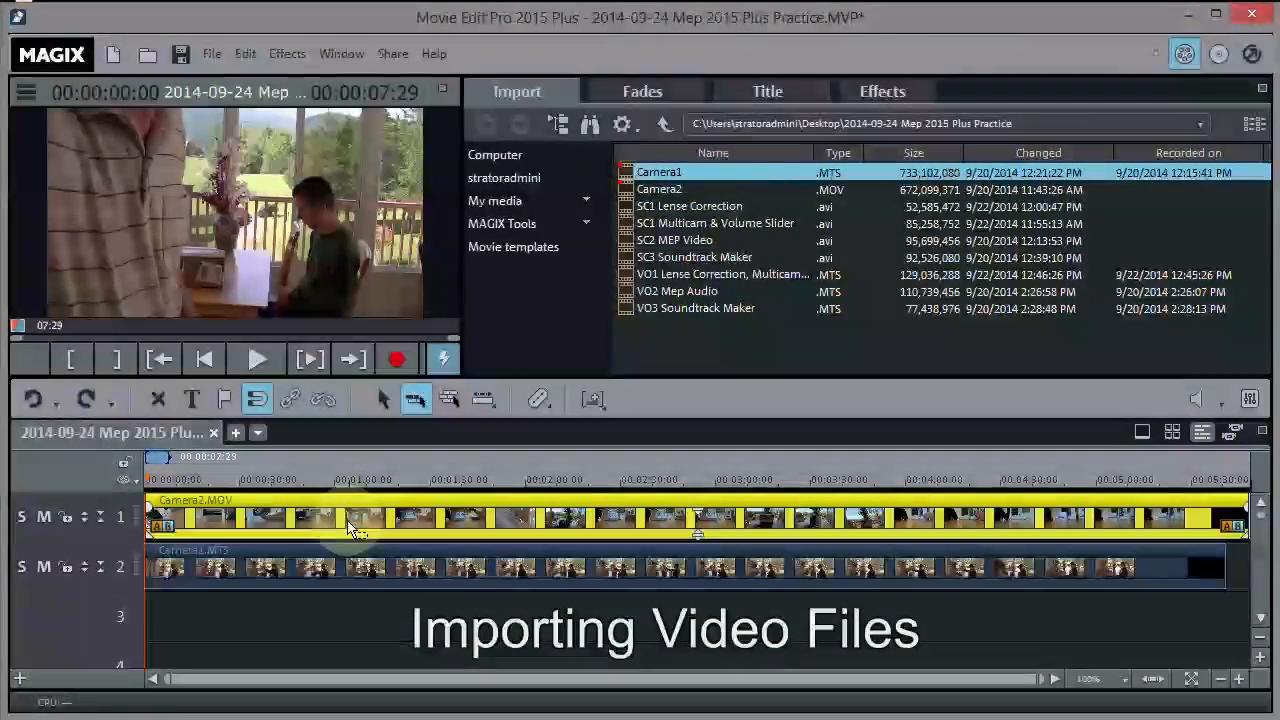
pyautogui.moveTo(155, 483); pyautogui.dragTo(190, 479)
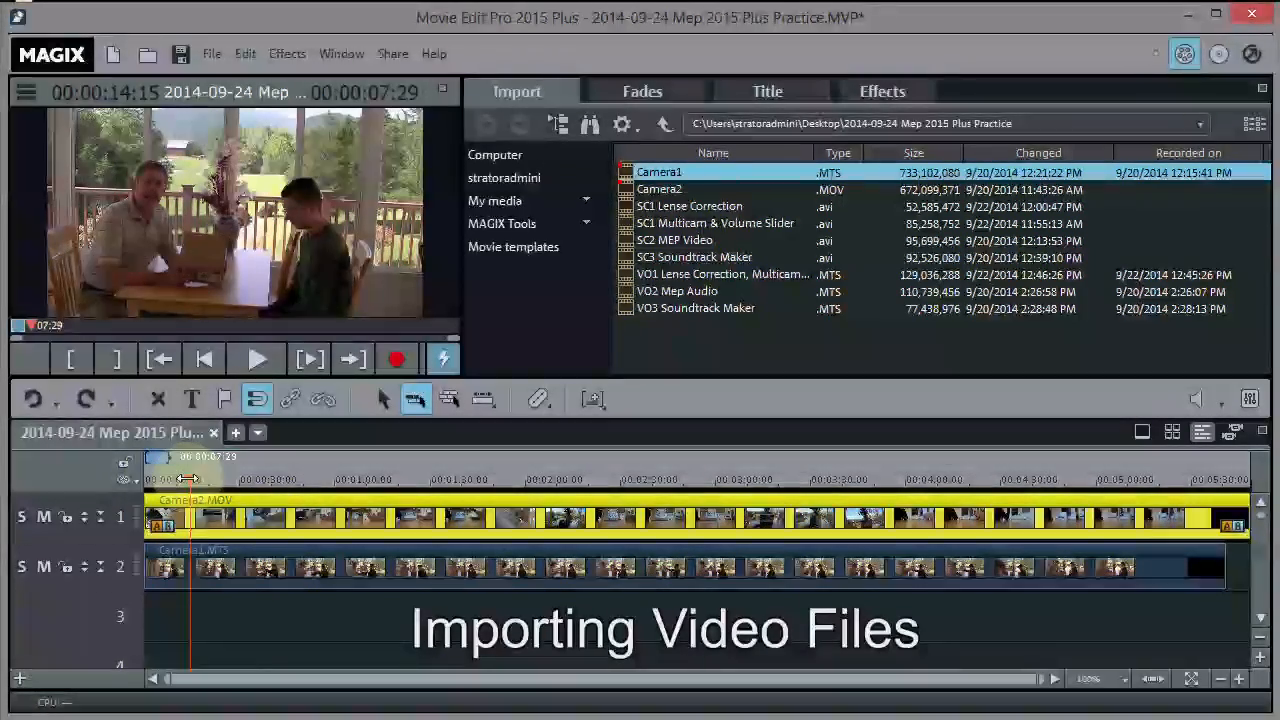
pyautogui.click(216, 470)
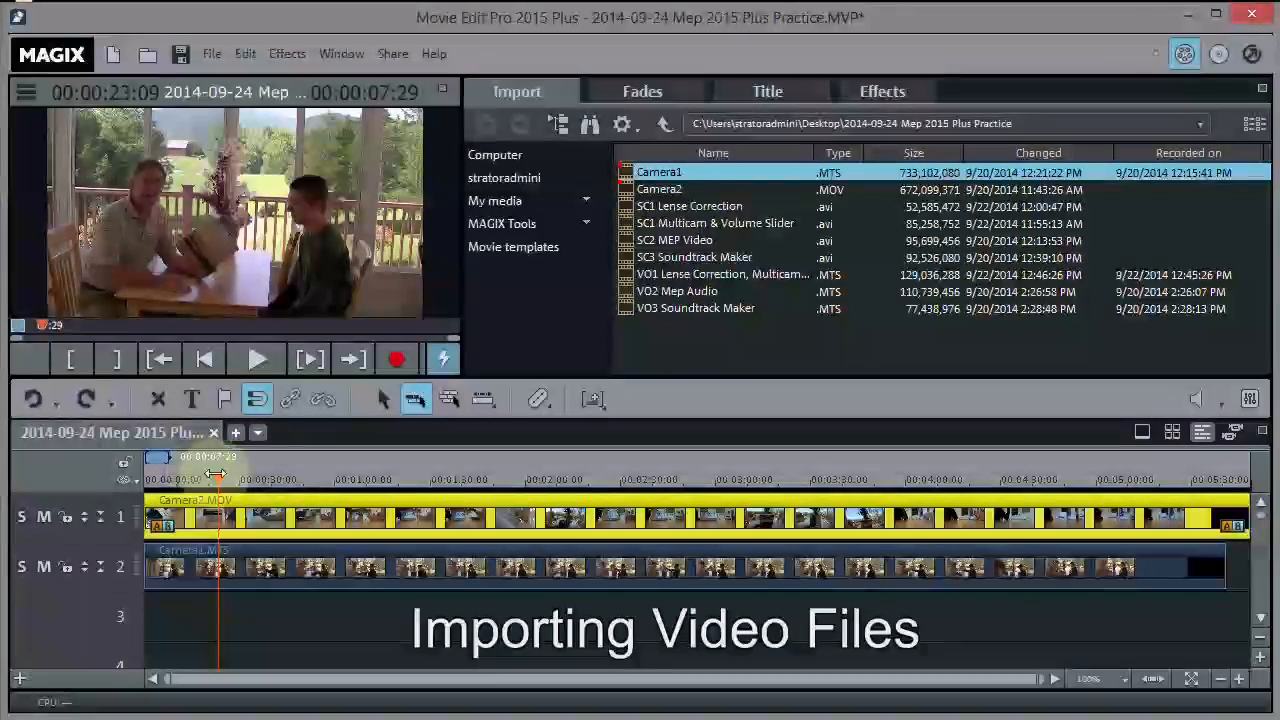
pyautogui.moveTo(216, 480); pyautogui.dragTo(431, 495)
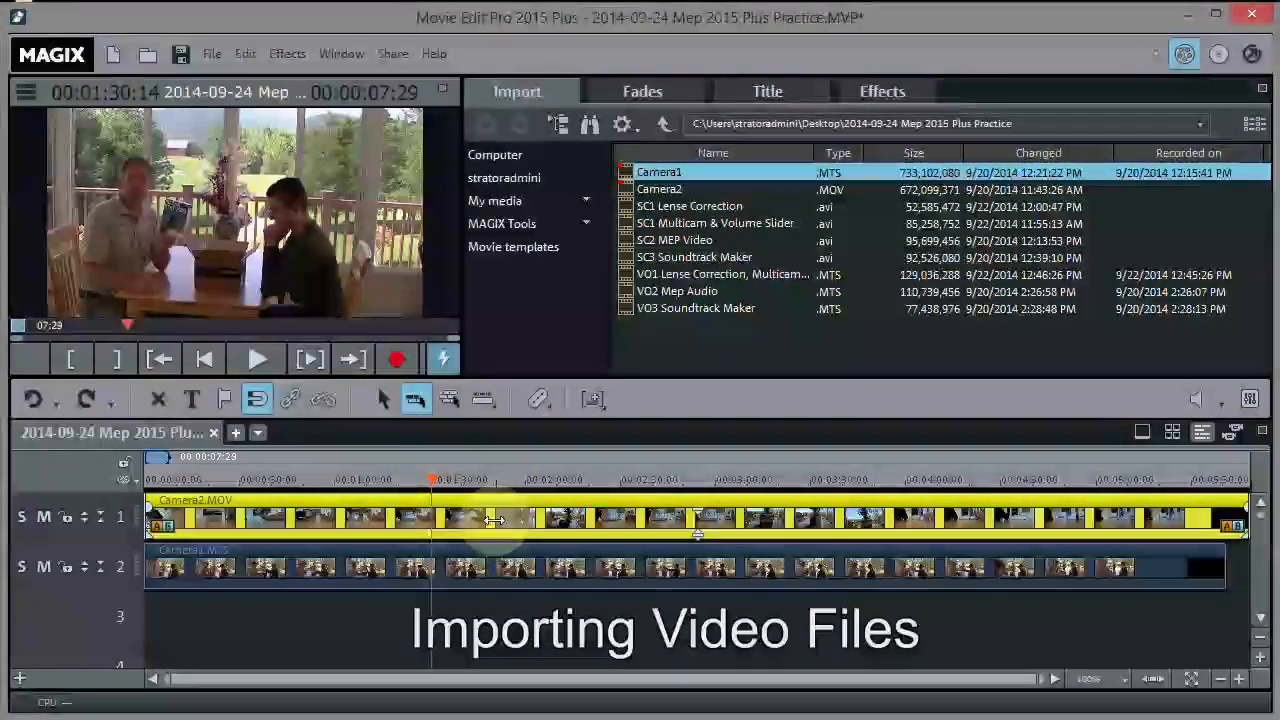
# - Return the playhead to the start of the timeline and select the Camera1.MTS and Camera2.MOV clips in turn
pyautogui.click(466, 564)
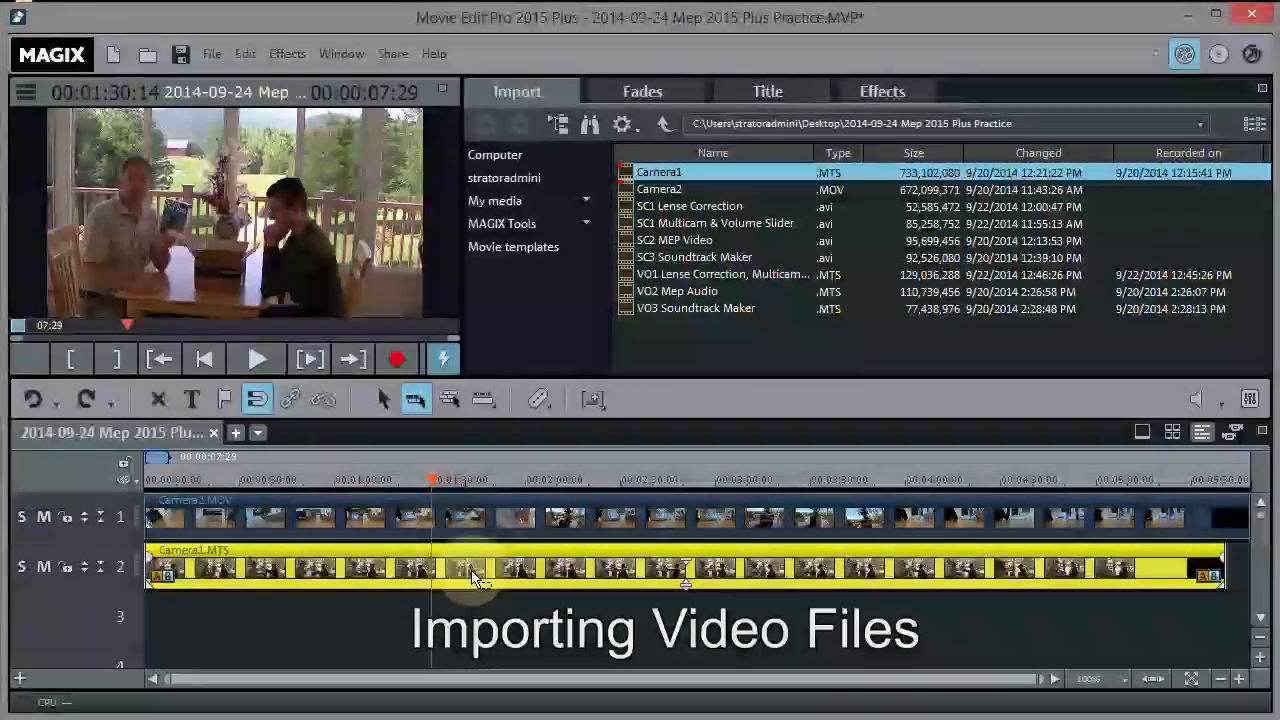
pyautogui.moveTo(432, 480); pyautogui.dragTo(145, 479)
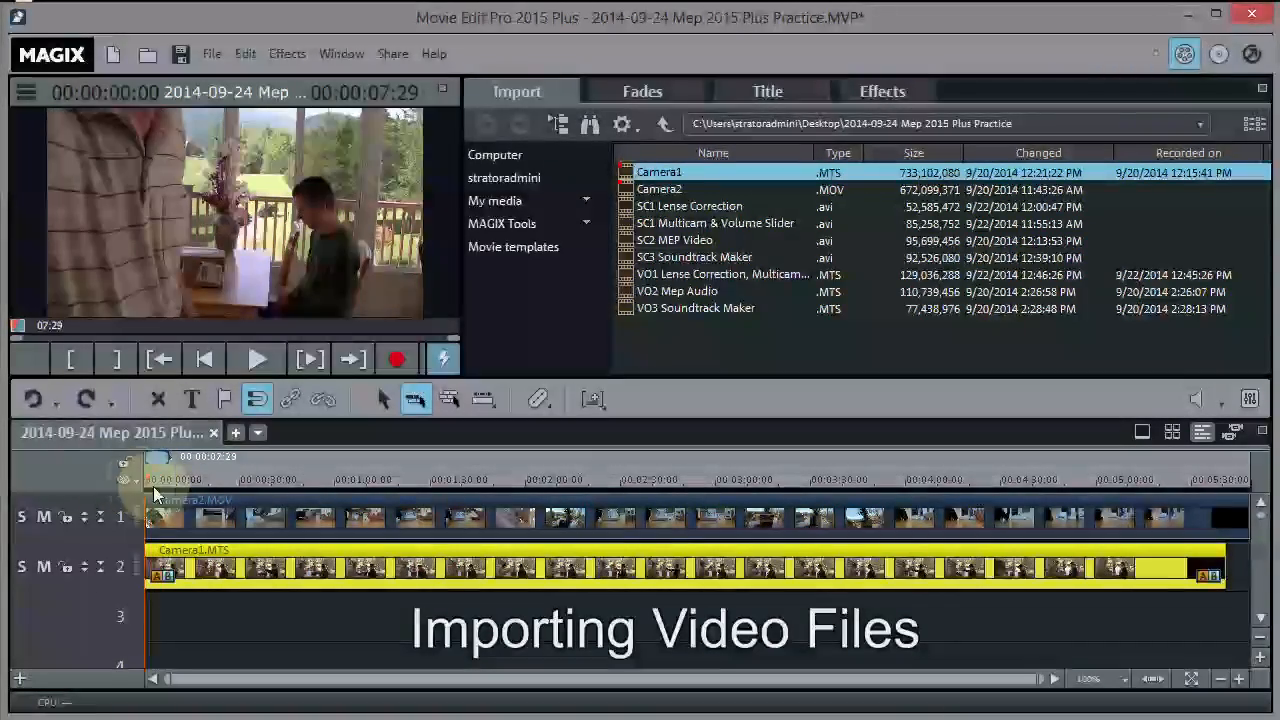
pyautogui.click(427, 514)
pyautogui.click(427, 556)
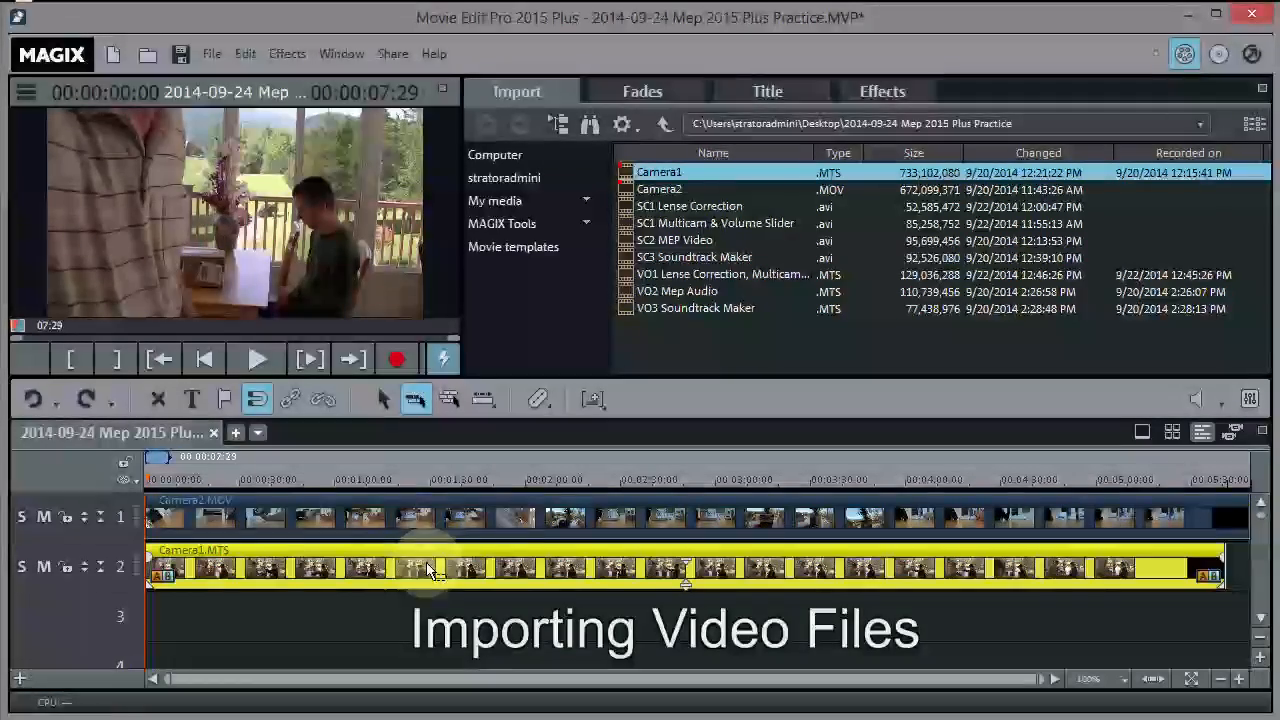
pyautogui.click(430, 520)
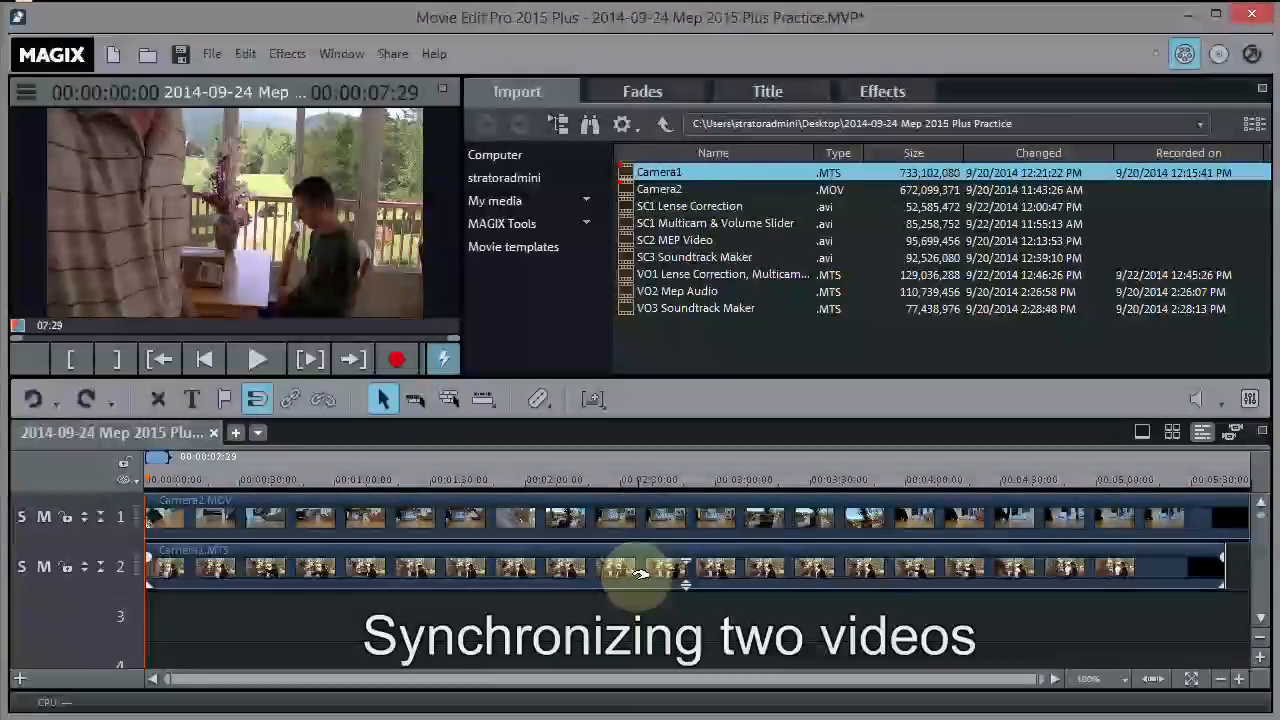
pyautogui.click(647, 556)
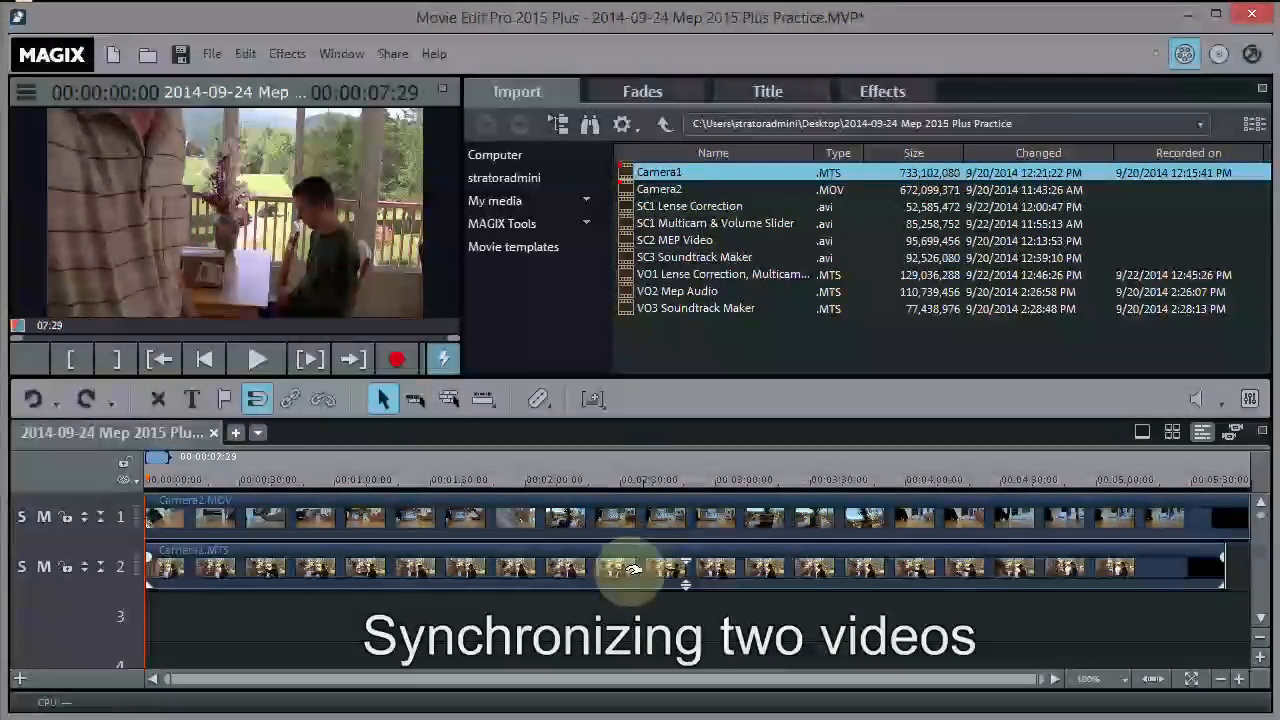
pyautogui.click(643, 516)
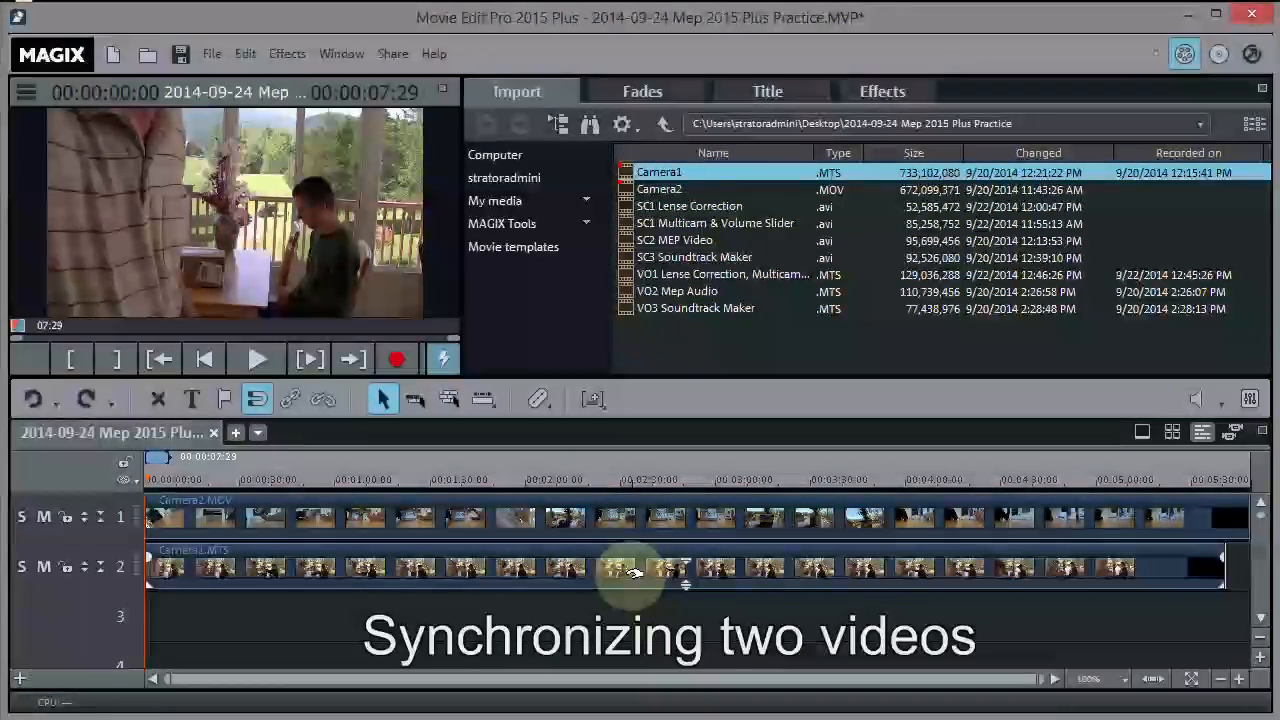
# - Create the audio waveform display for the Camera2.MOV clip on track 1
pyautogui.click(633, 517)
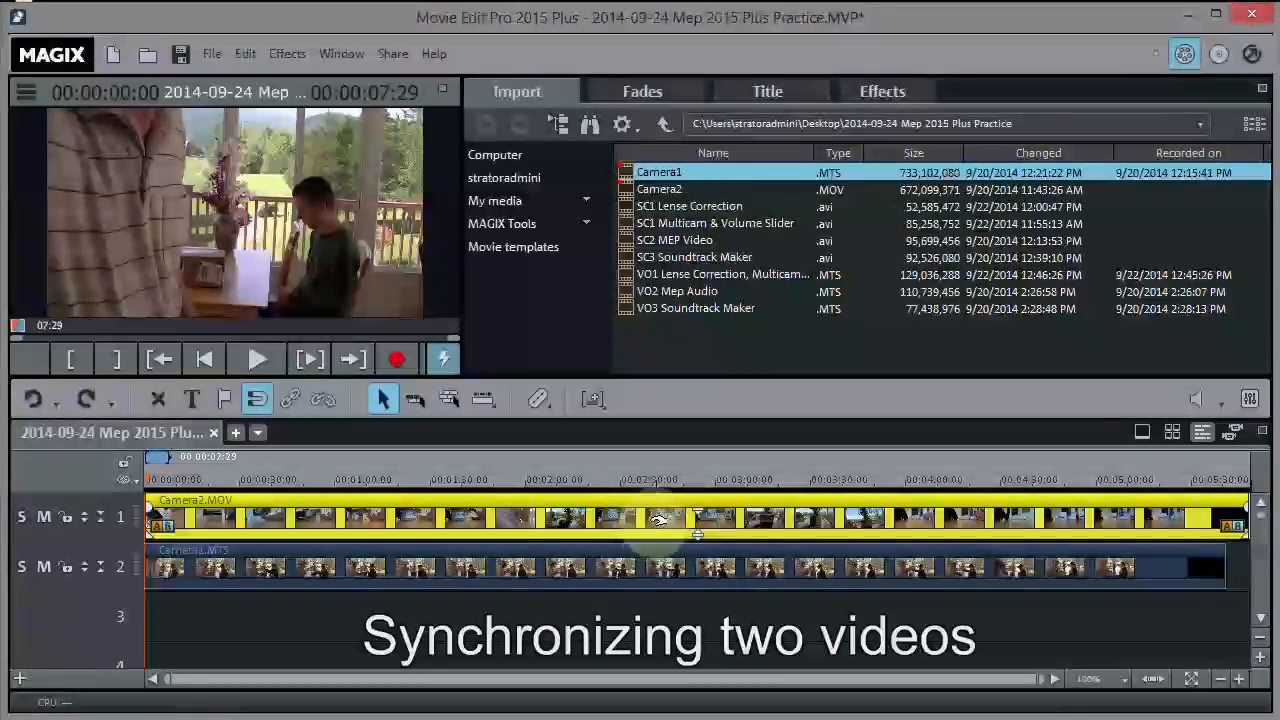
pyautogui.rightClick(659, 519)
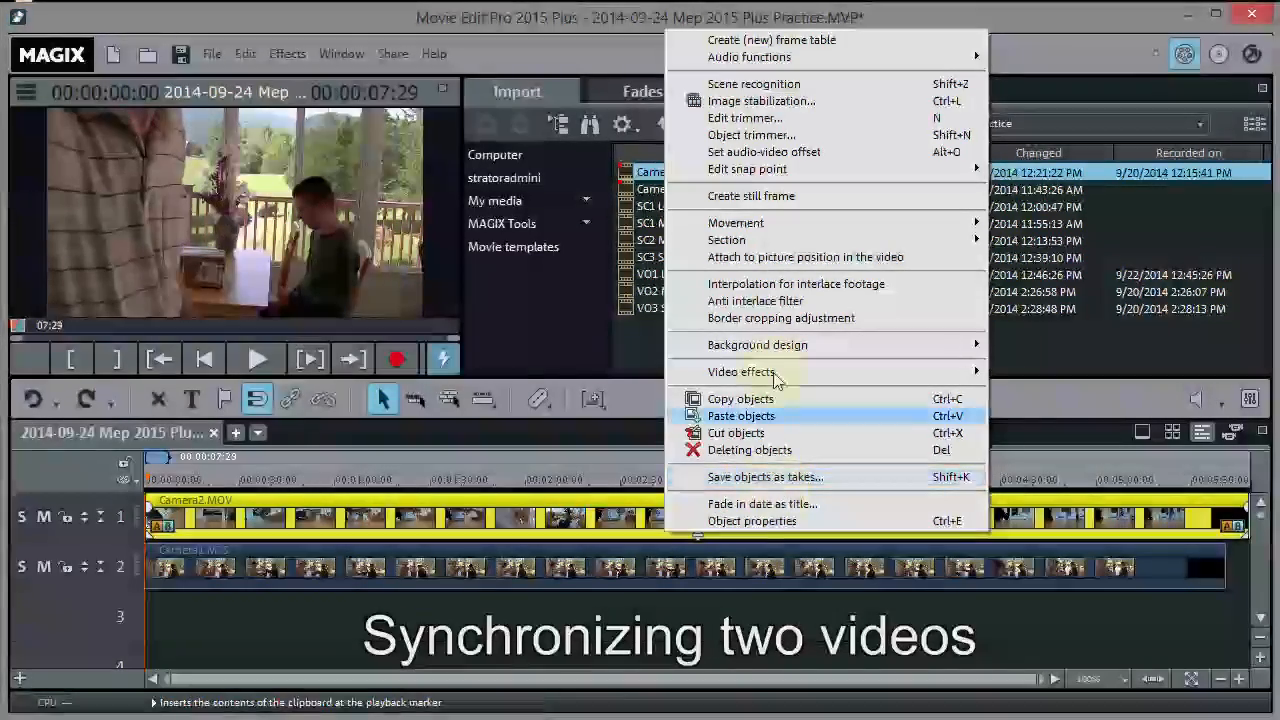
pyautogui.moveTo(778, 61)
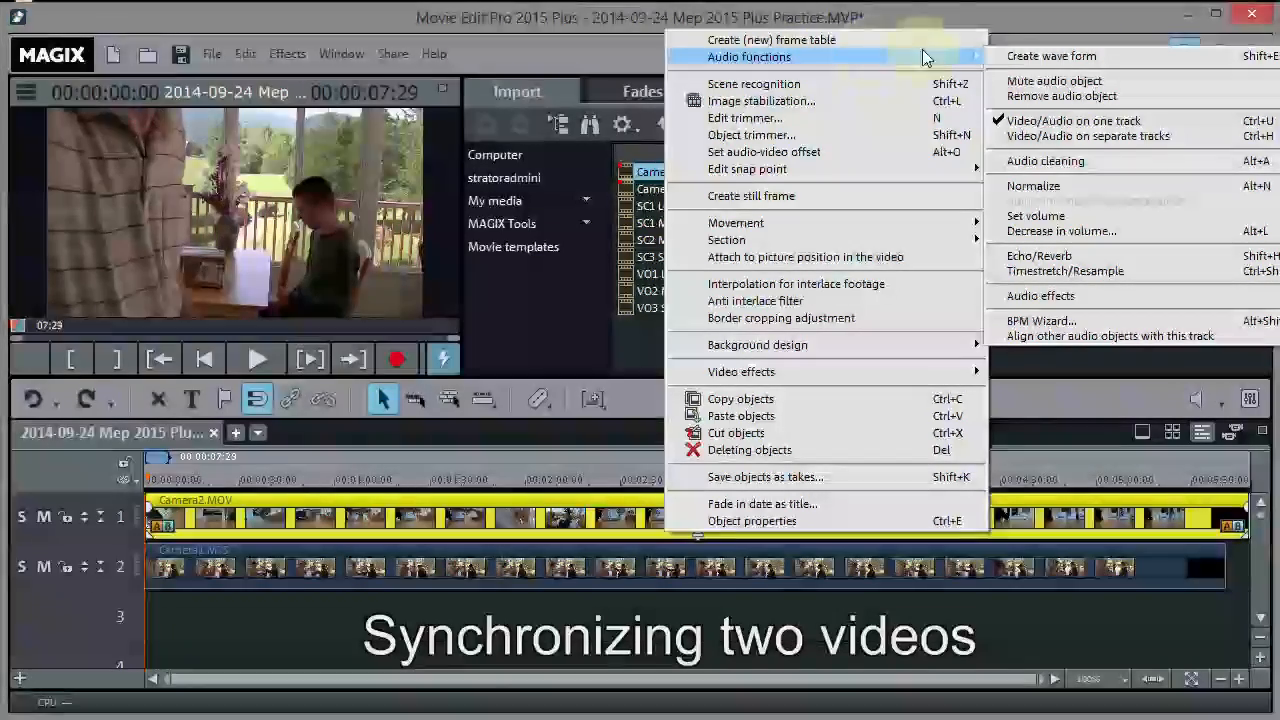
pyautogui.click(1057, 57)
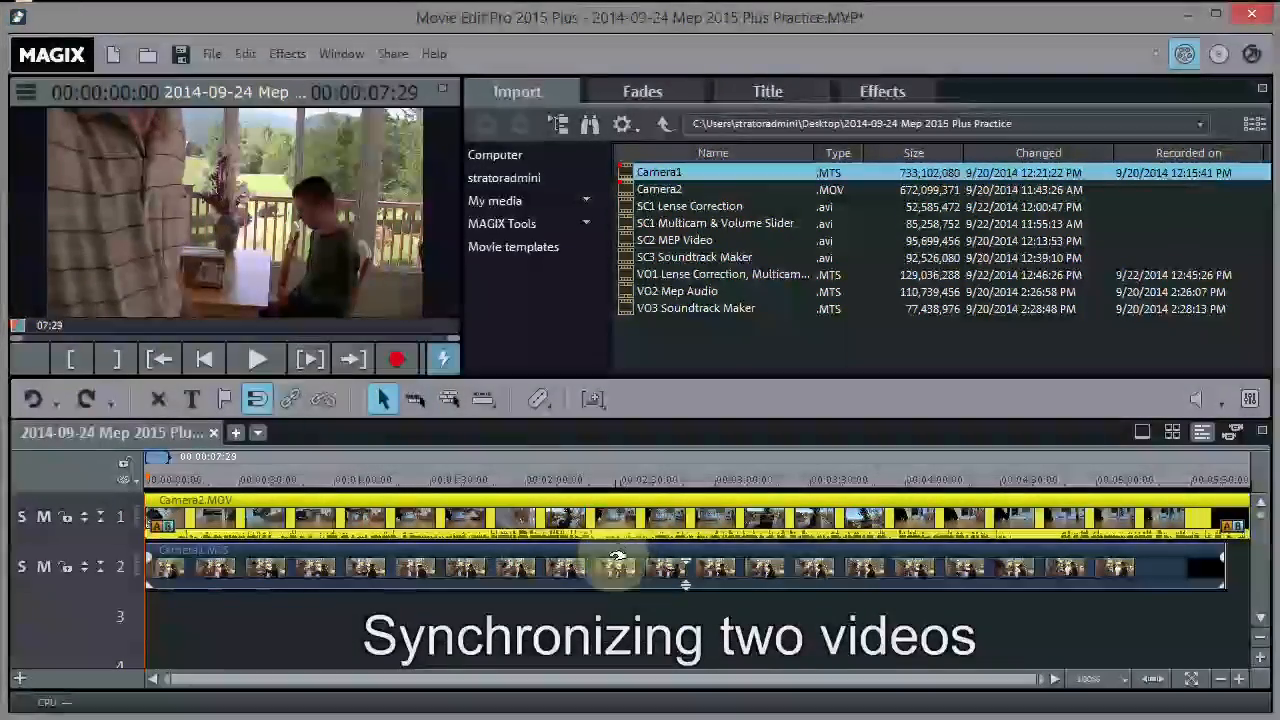
# - Create the audio waveform display for the Camera1.MTS clip on track 2
pyautogui.click(618, 567)
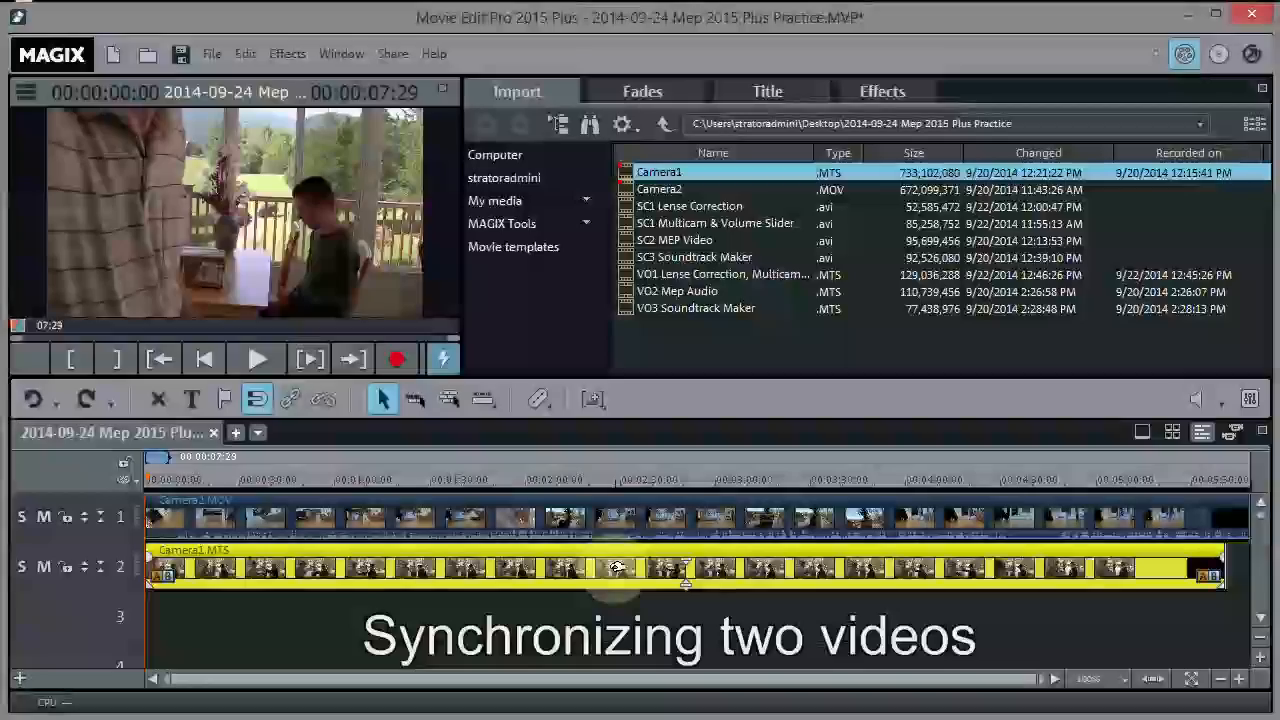
pyautogui.rightClick(613, 568)
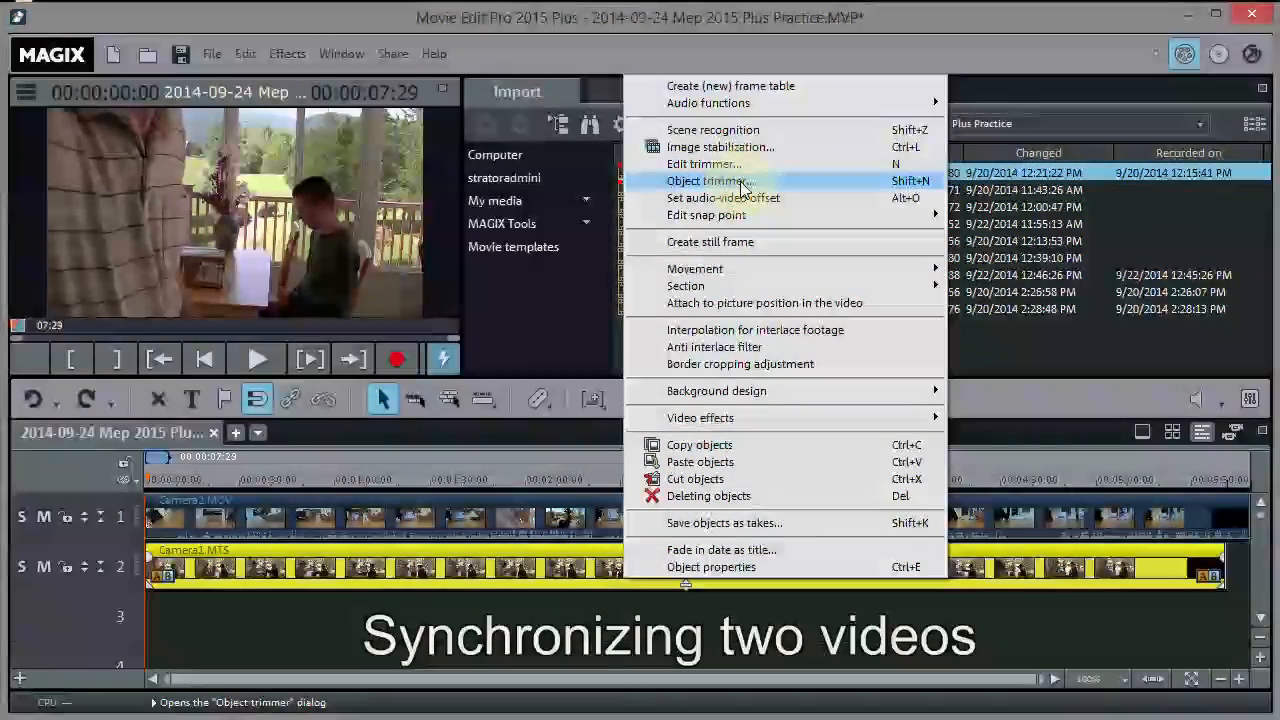
pyautogui.moveTo(835, 97)
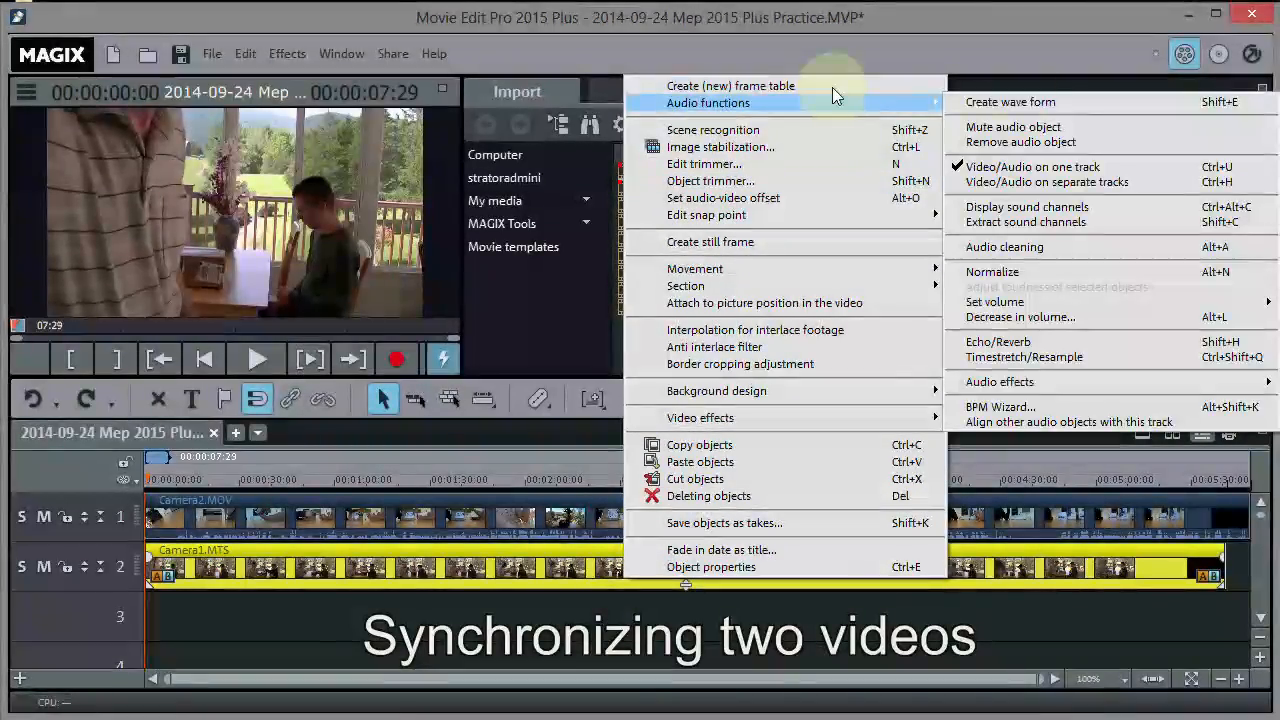
pyautogui.click(1020, 101)
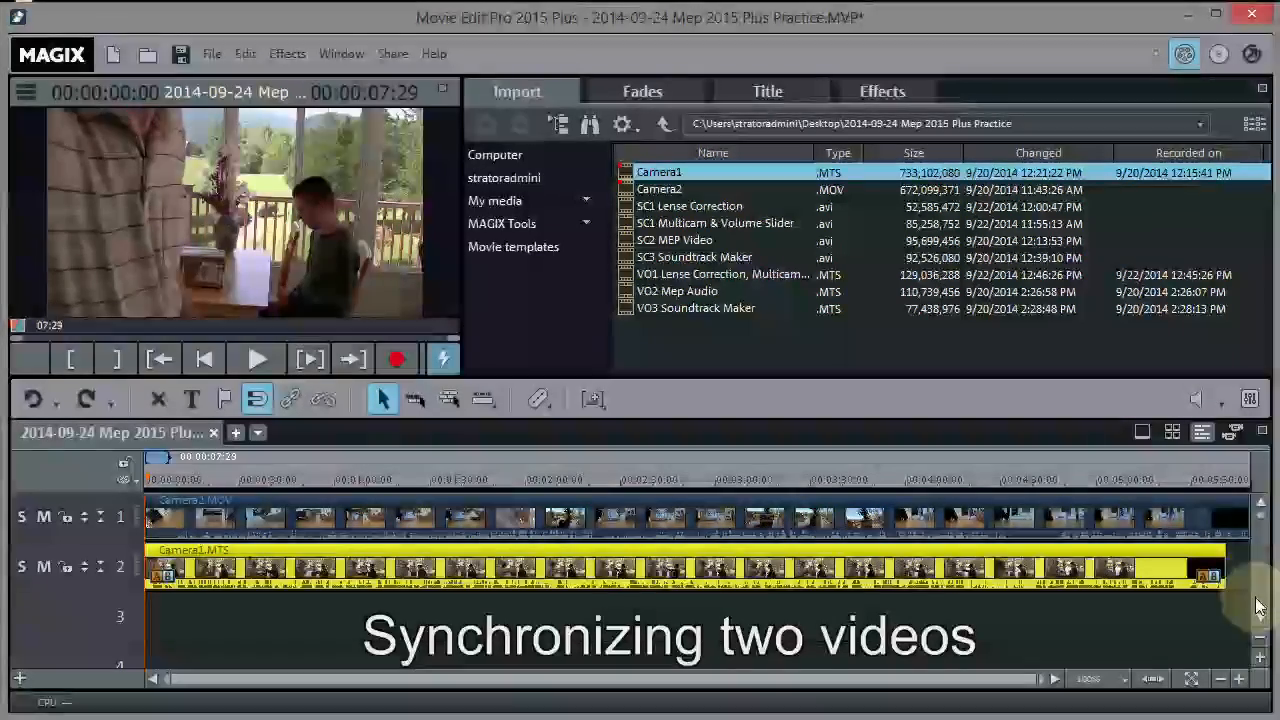
# - Examine the enlarged waveforms on both tracks and play the footage briefly from about 00:00:05:20
pyautogui.click(1260, 663)
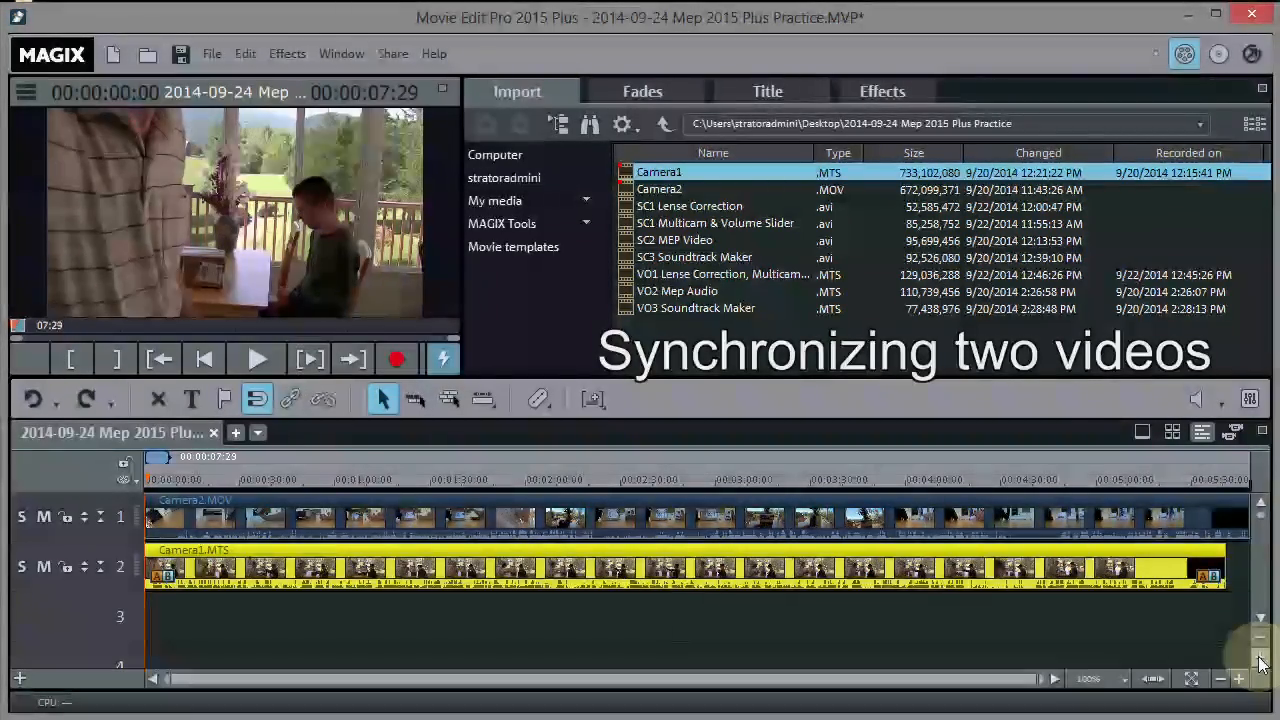
pyautogui.click(1260, 663)
pyautogui.click(1260, 663)
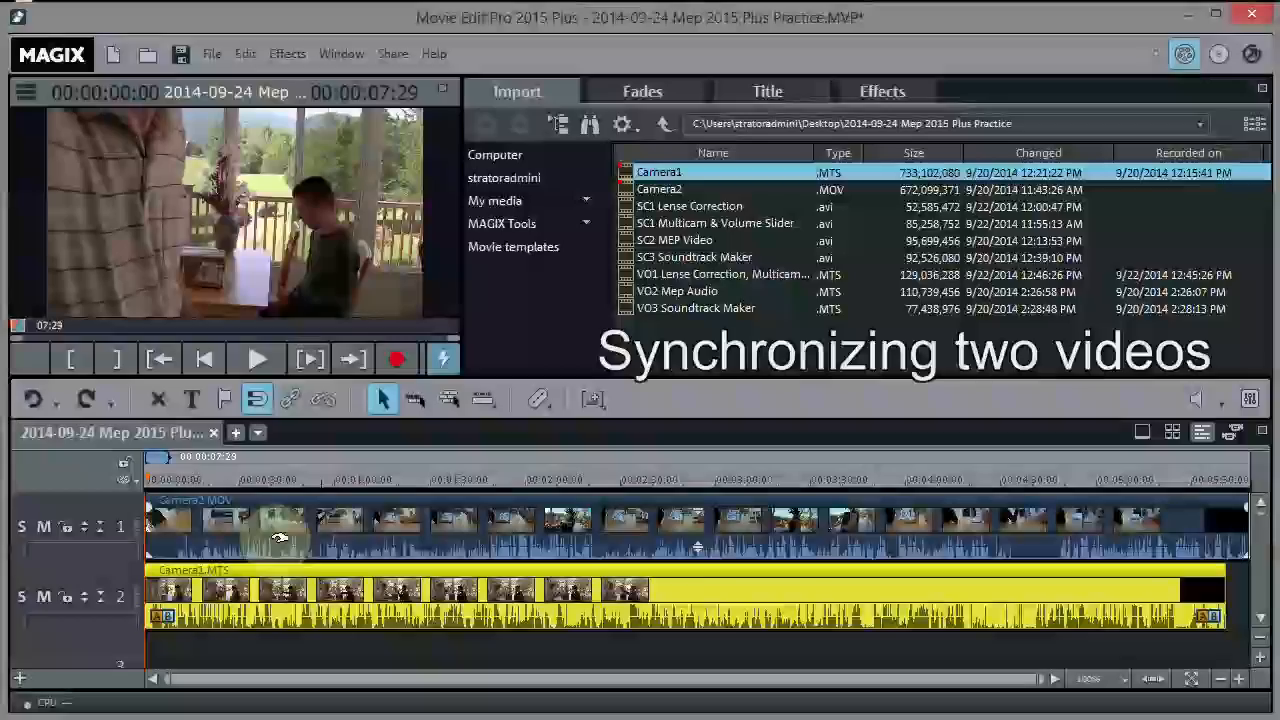
pyautogui.moveTo(260, 543)
pyautogui.mouseDown()
pyautogui.moveTo(286, 544)
pyautogui.moveTo(262, 538)
pyautogui.mouseUp()
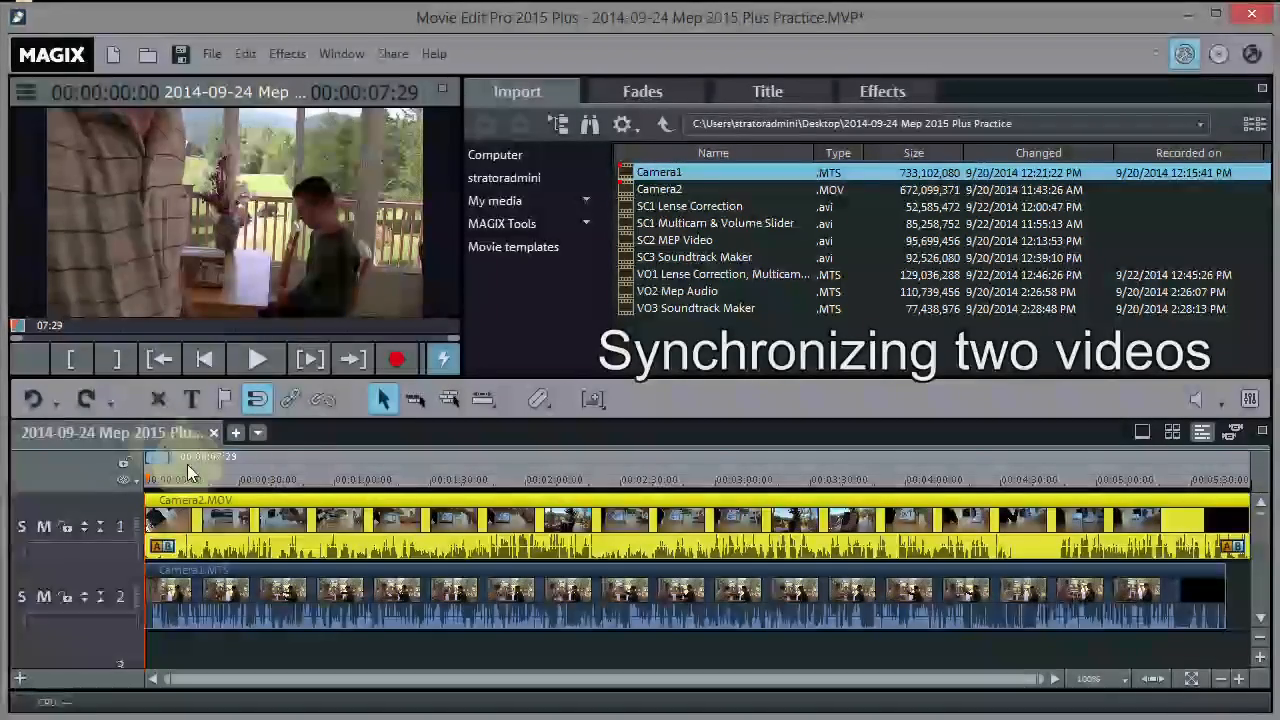
pyautogui.click(168, 478)
pyautogui.moveTo(169, 477)
pyautogui.mouseDown()
pyautogui.moveTo(194, 474)
pyautogui.moveTo(161, 472)
pyautogui.mouseUp()
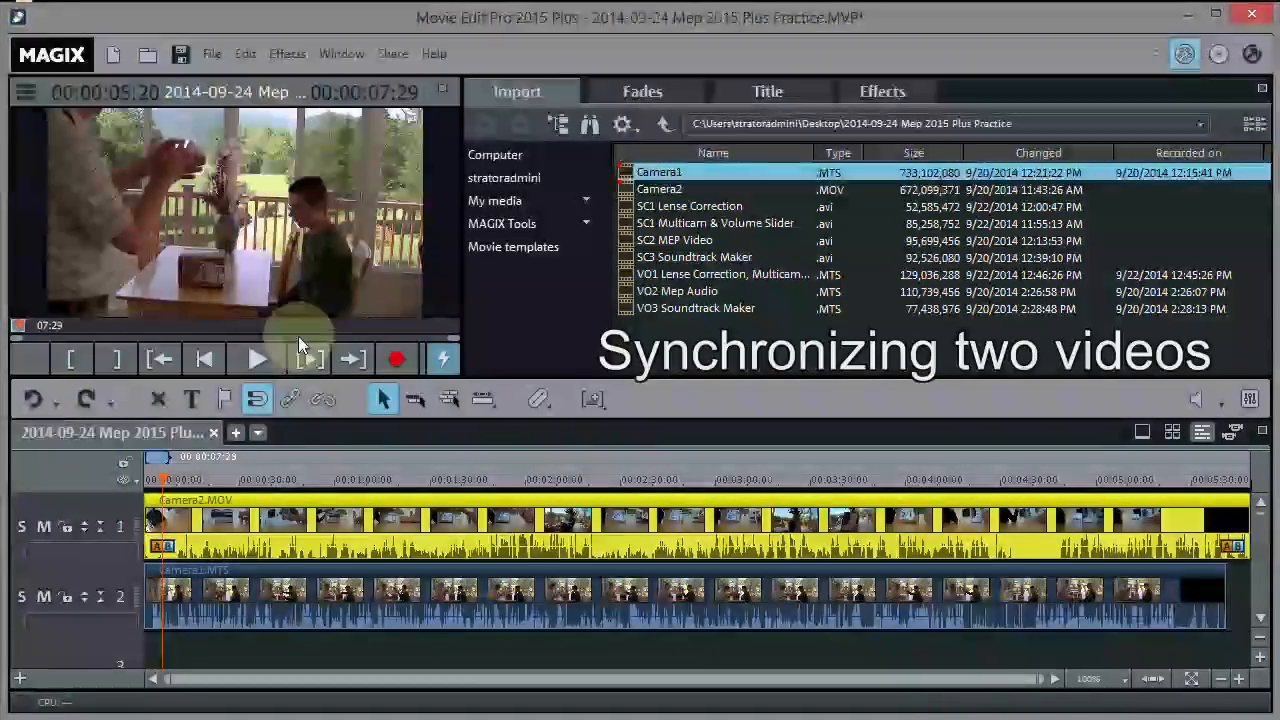
pyautogui.click(260, 357)
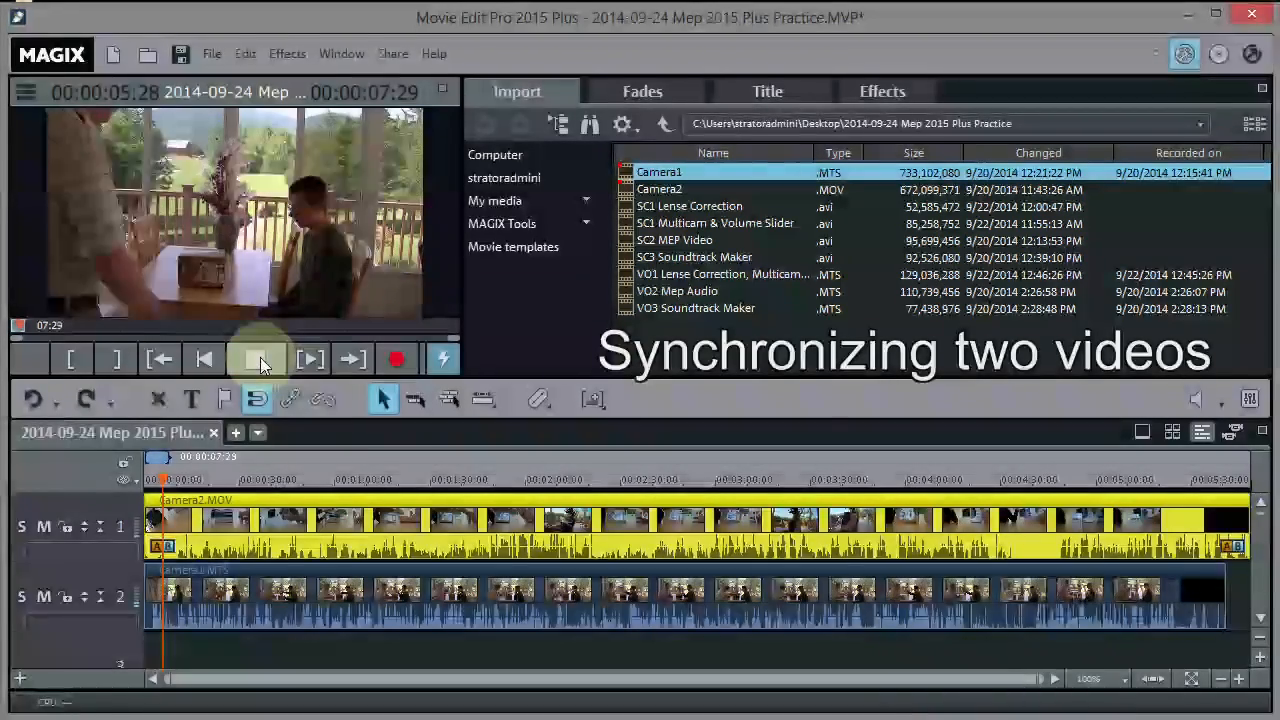
pyautogui.click(260, 360)
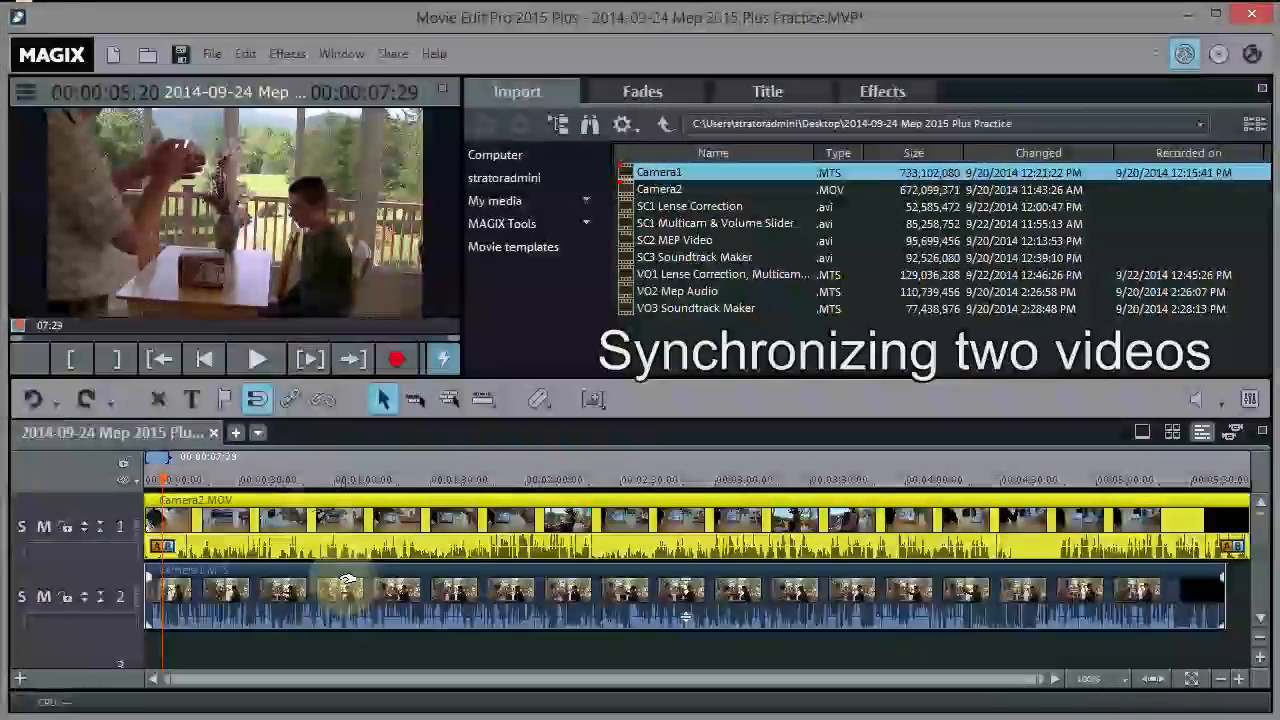
pyautogui.click(254, 358)
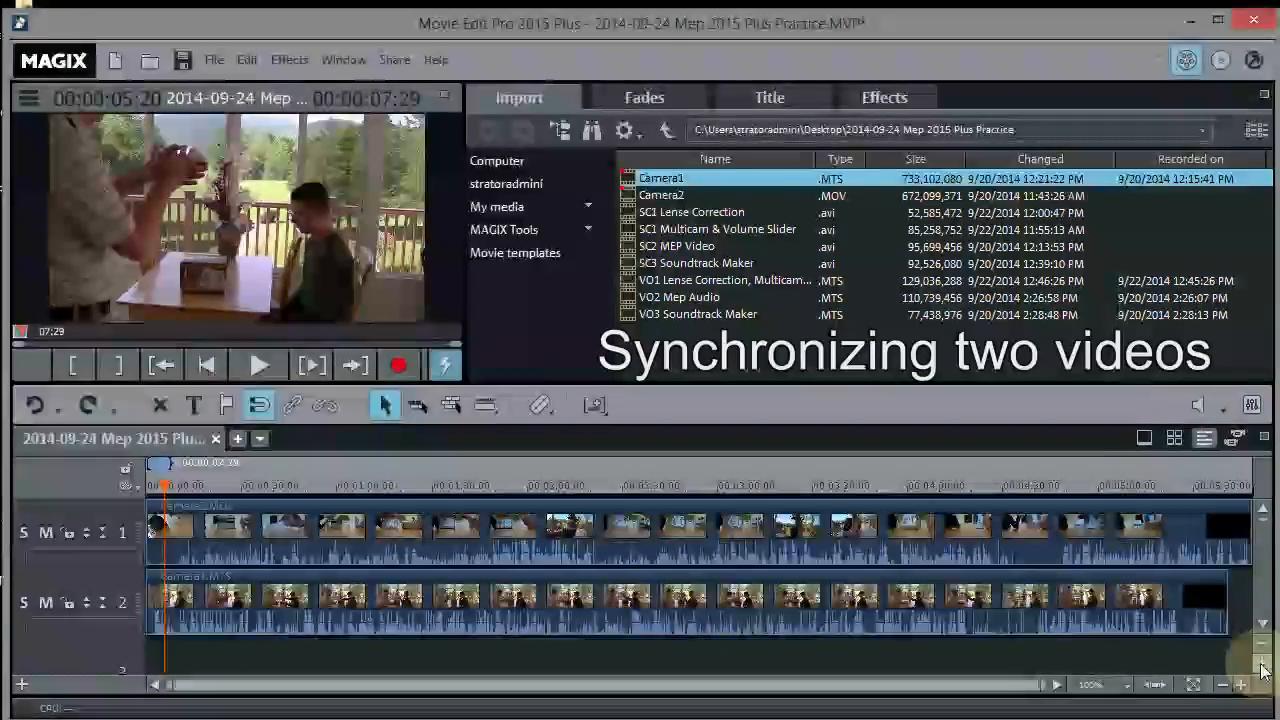
# - Inspect the first 20 seconds of both waveforms closely and play from 00:00:02:20 to locate the clap on Camera1.MTS
pyautogui.click(1262, 670)
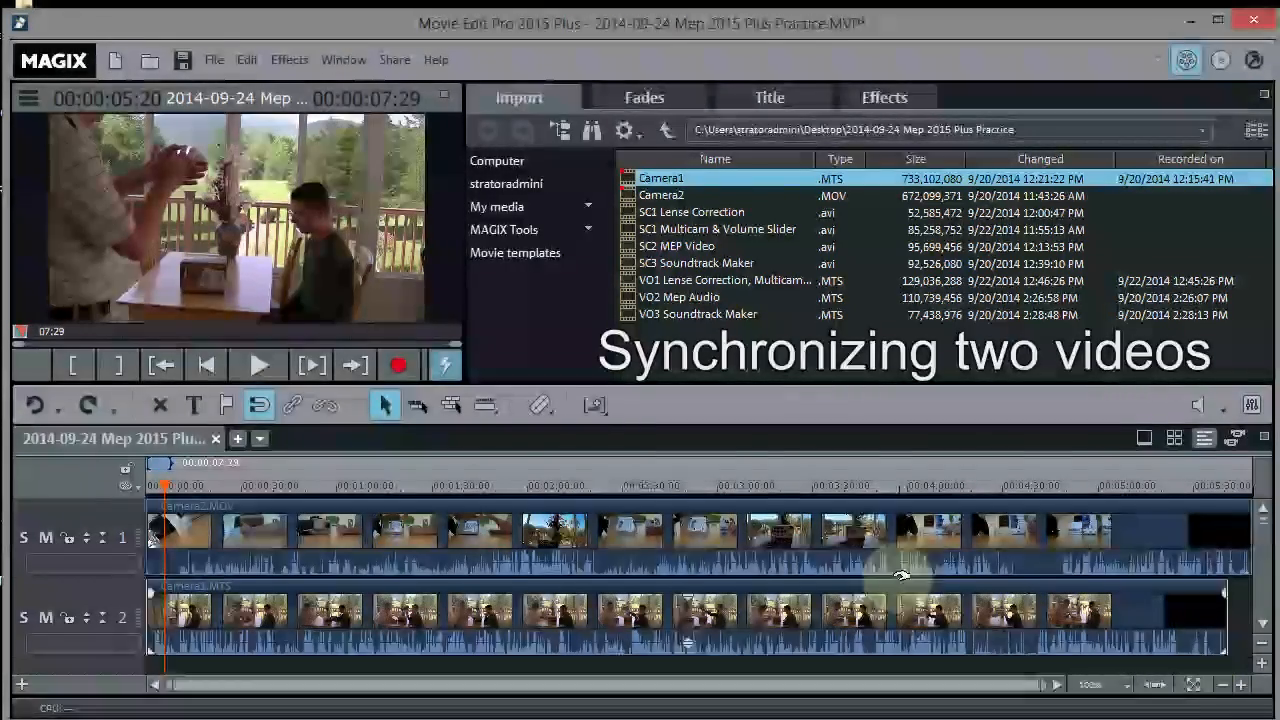
pyautogui.click(1240, 688)
pyautogui.click(1240, 688)
pyautogui.click(1240, 688)
pyautogui.click(1240, 688)
pyautogui.click(1240, 688)
pyautogui.click(1240, 688)
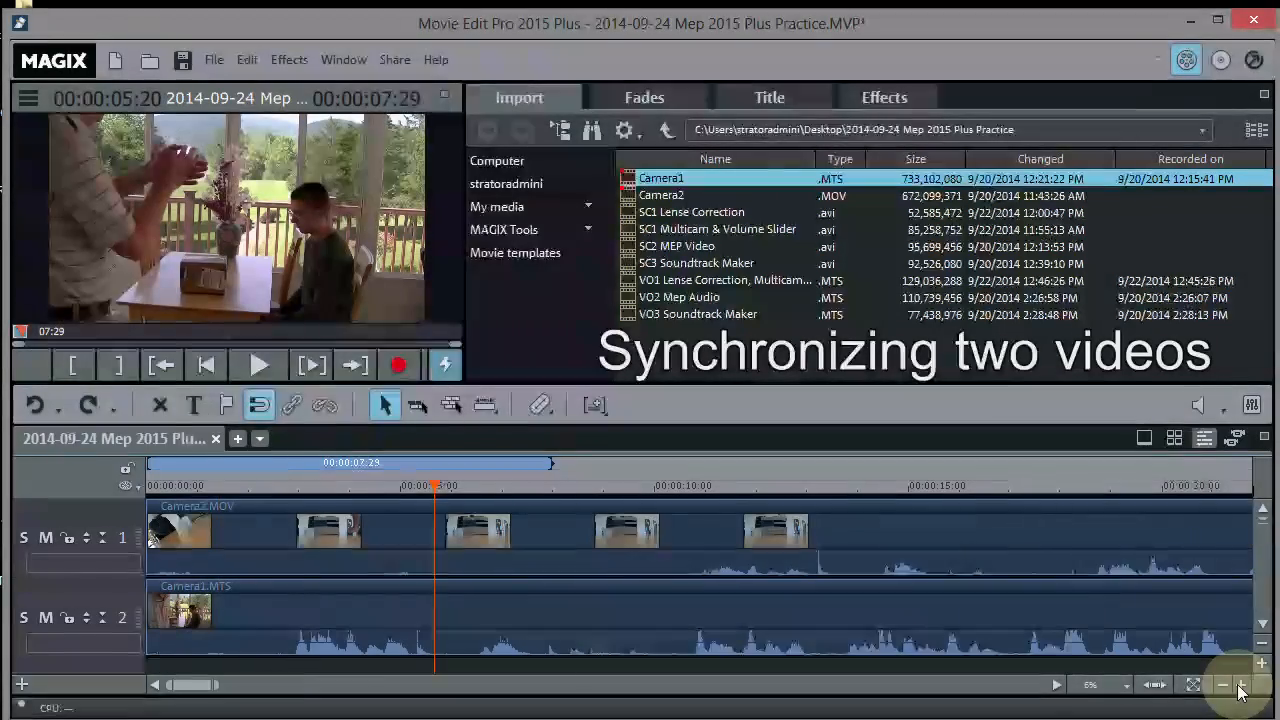
pyautogui.click(254, 366)
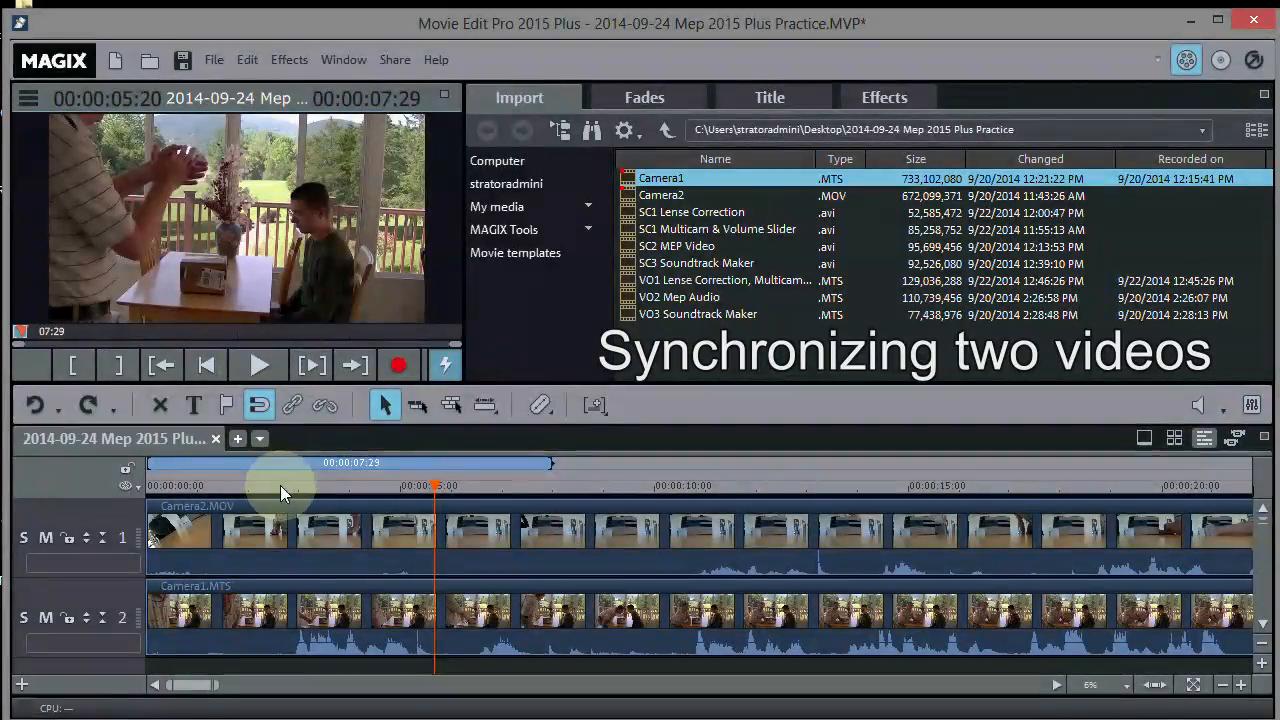
pyautogui.click(280, 485)
pyautogui.click(254, 364)
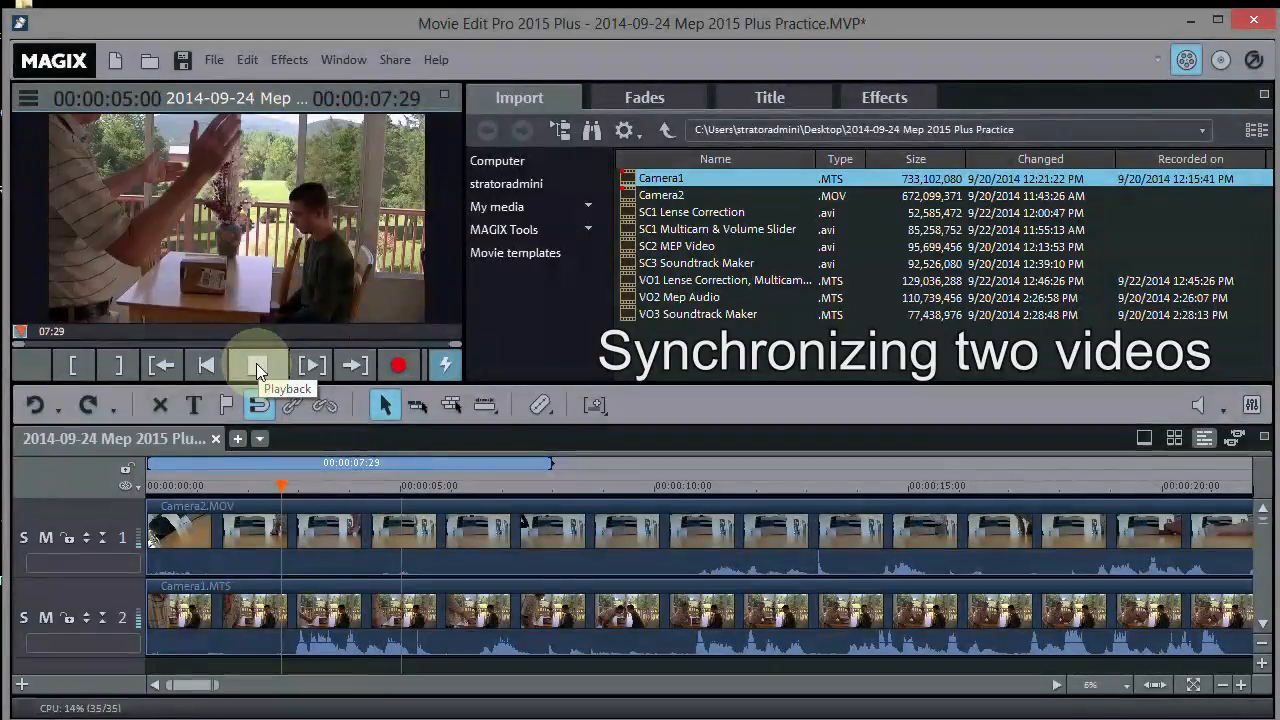
pyautogui.click(256, 364)
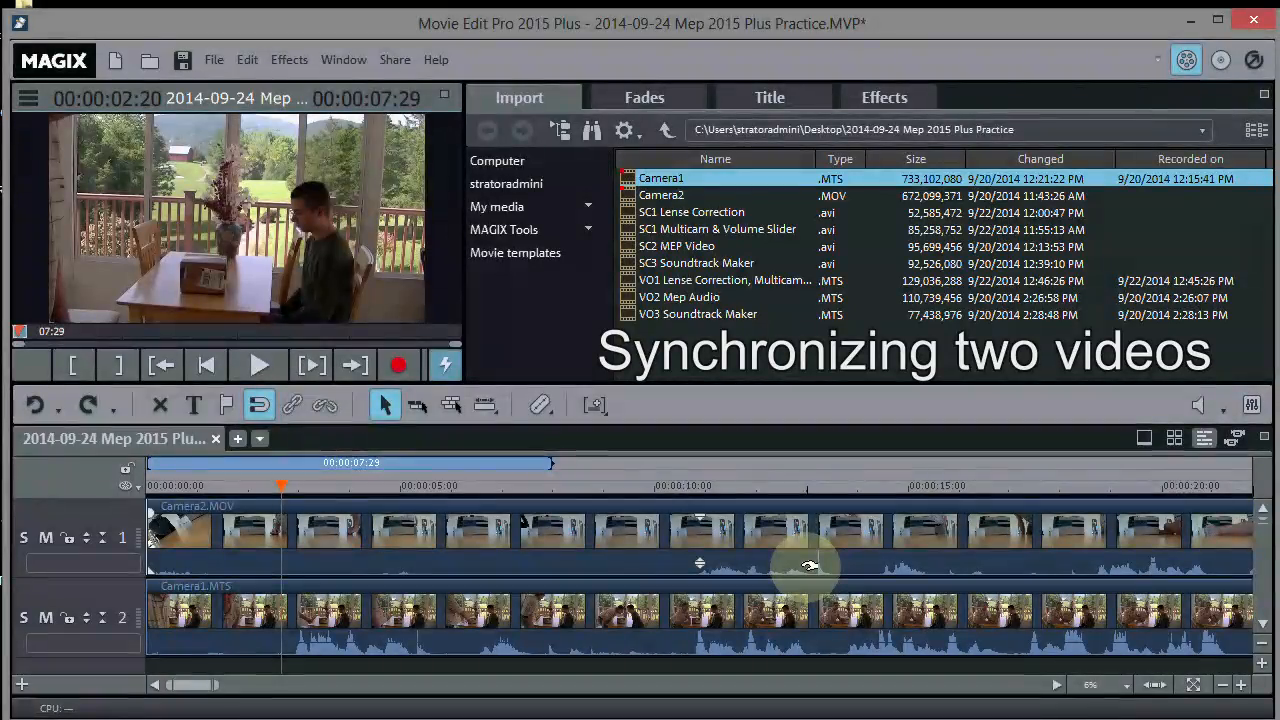
# - Shift Camera1.MTS on track 2 to start at about 00:00:08, aligning its clap with Camera2.MOV's peak, and place the playhead at 00:00:13:06
pyautogui.moveTo(626, 623); pyautogui.dragTo(734, 621)
pyautogui.moveTo(542, 638); pyautogui.dragTo(723, 622)
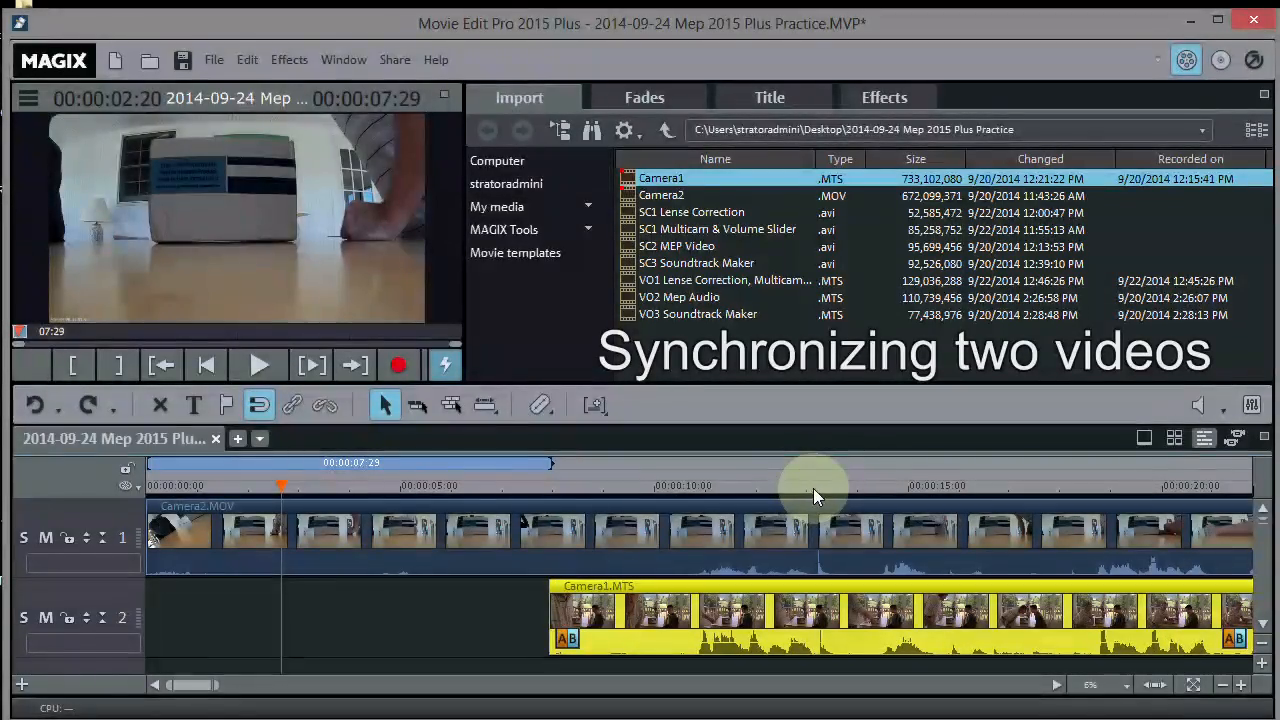
pyautogui.click(816, 486)
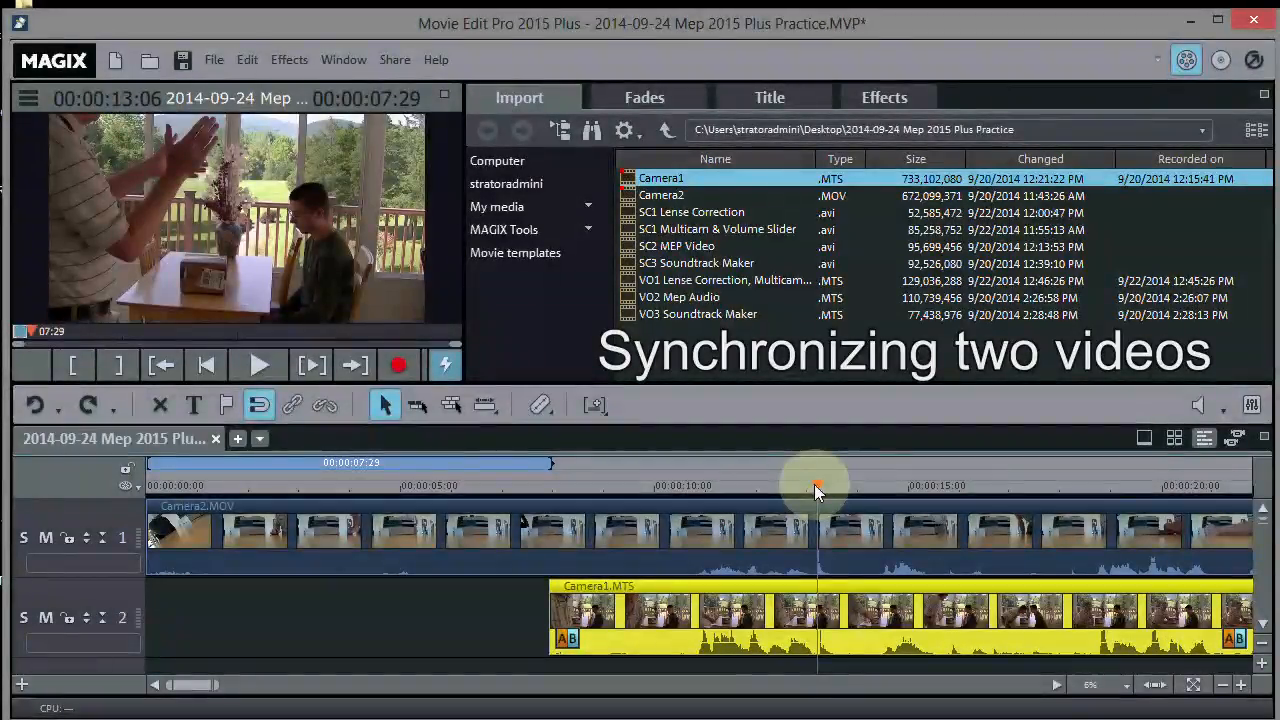
# - Compare the clap peaks closely and play both tracks from just before 00:00:13 and from 00:00:12:00 to check their synchronization
pyautogui.click(1243, 686)
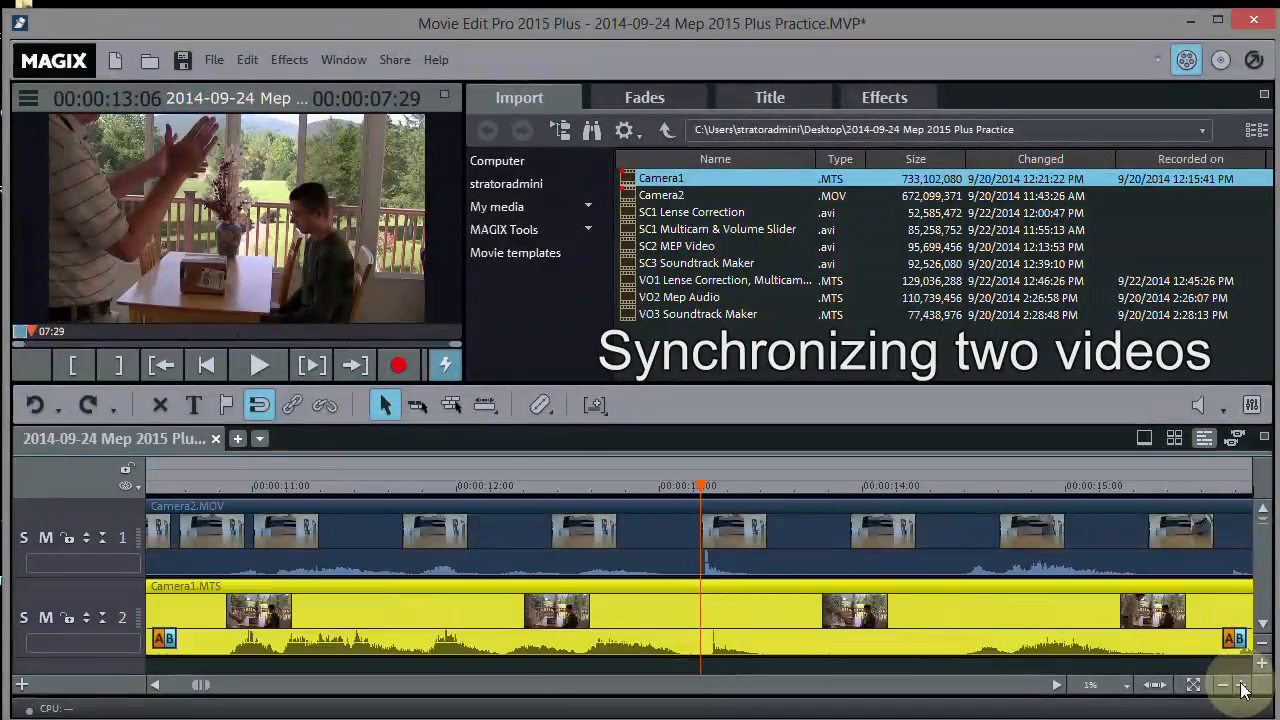
pyautogui.click(1243, 688)
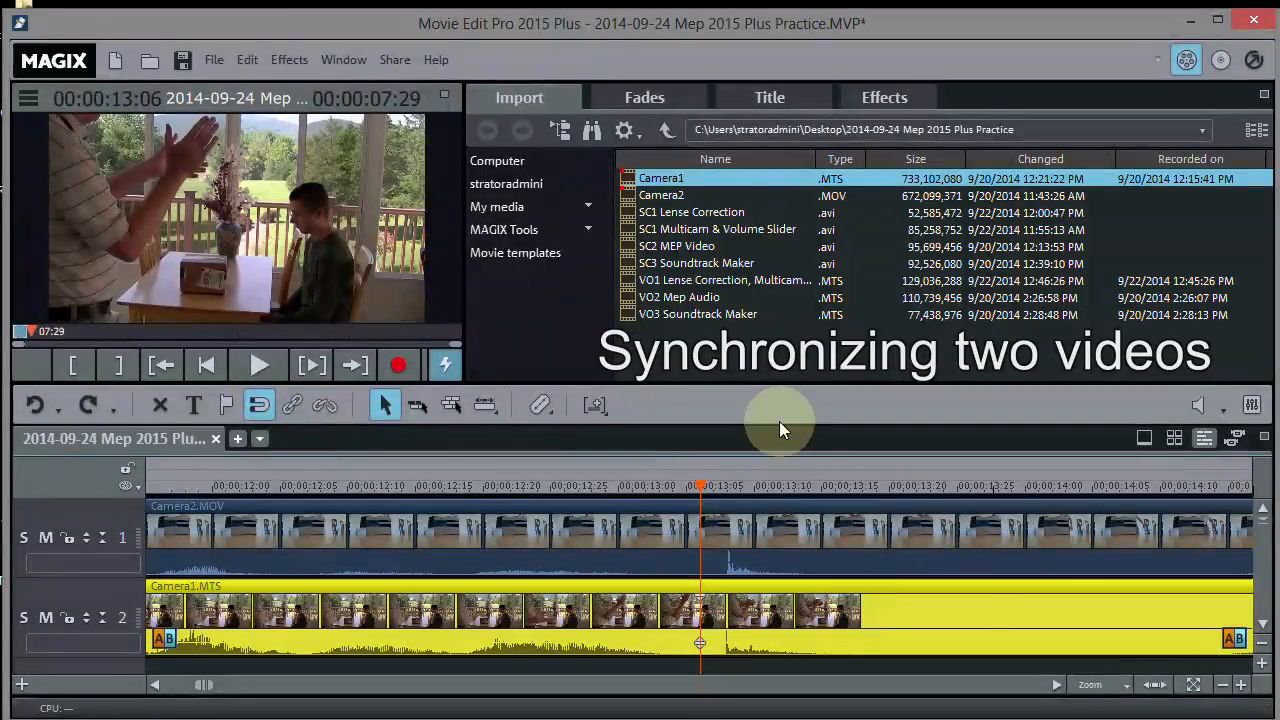
pyautogui.moveTo(697, 485); pyautogui.dragTo(611, 468)
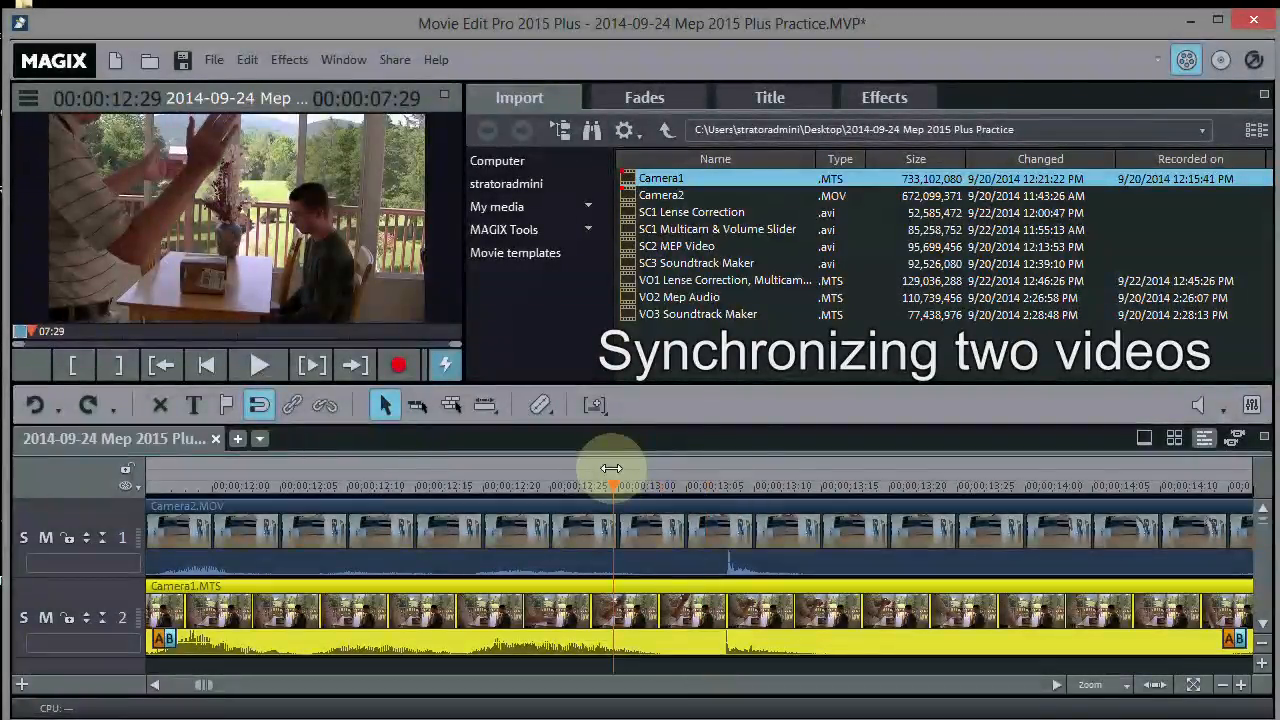
pyautogui.click(257, 365)
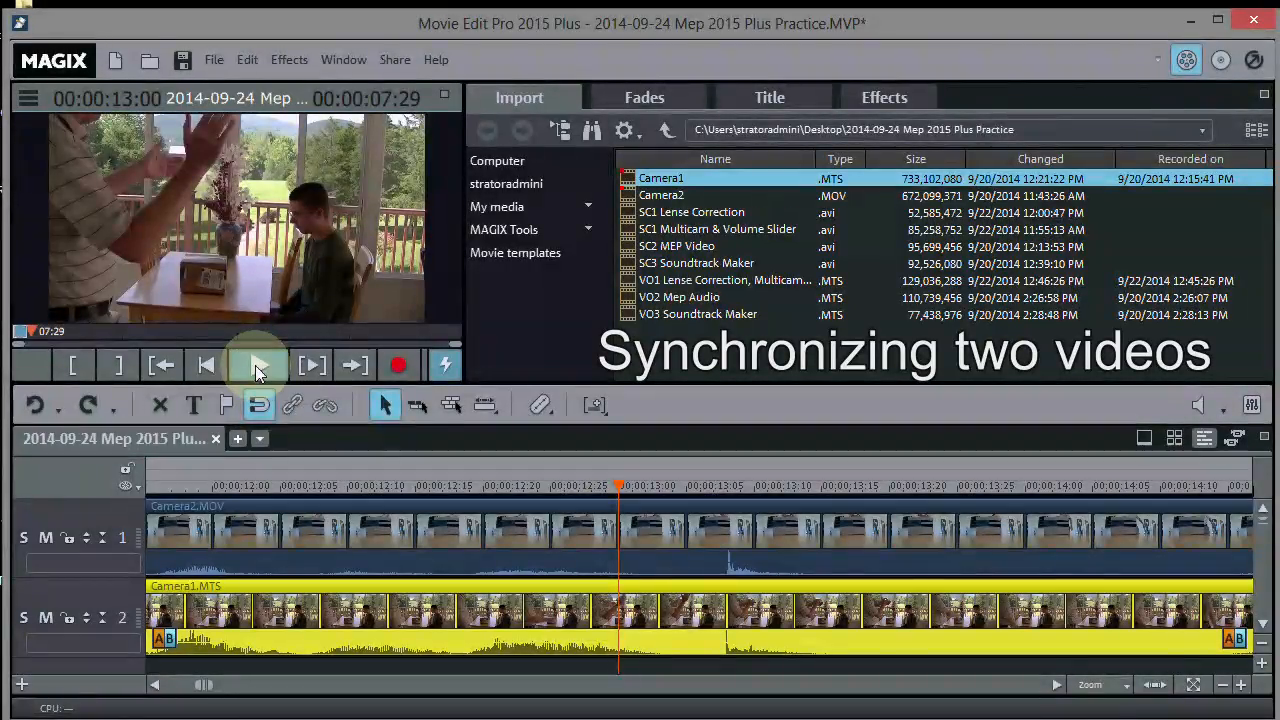
pyautogui.click(255, 365)
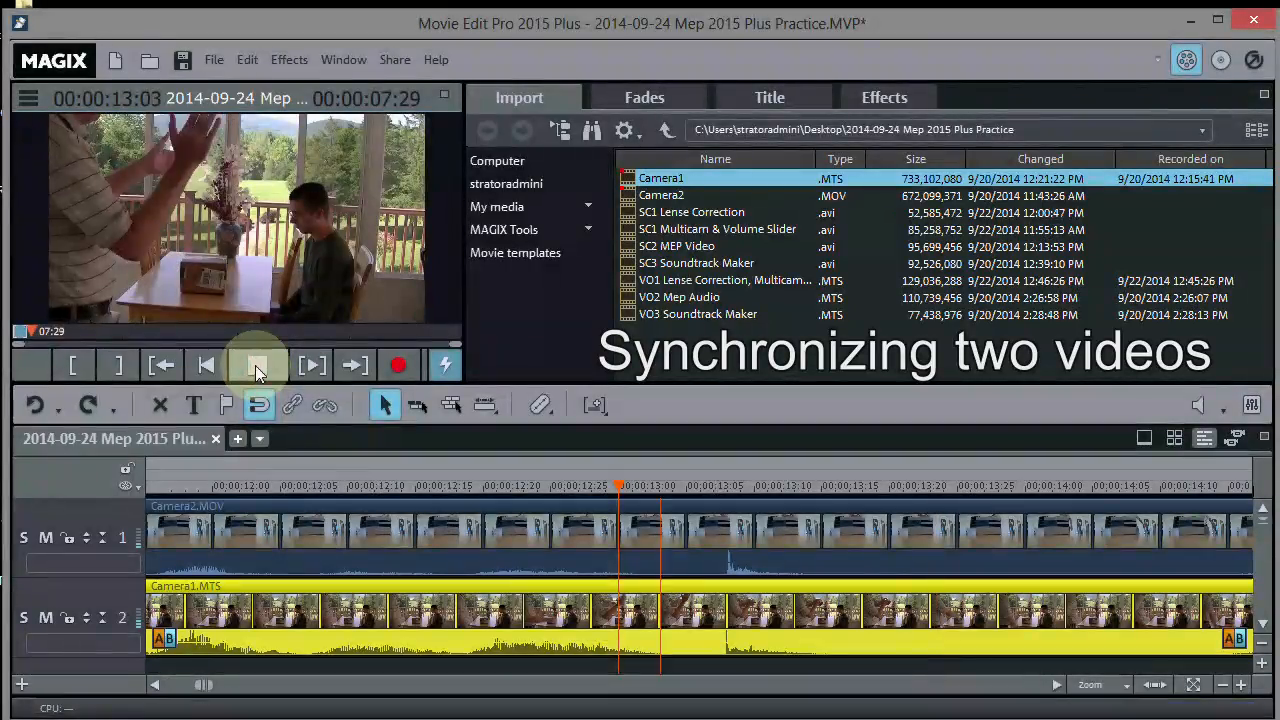
pyautogui.click(255, 365)
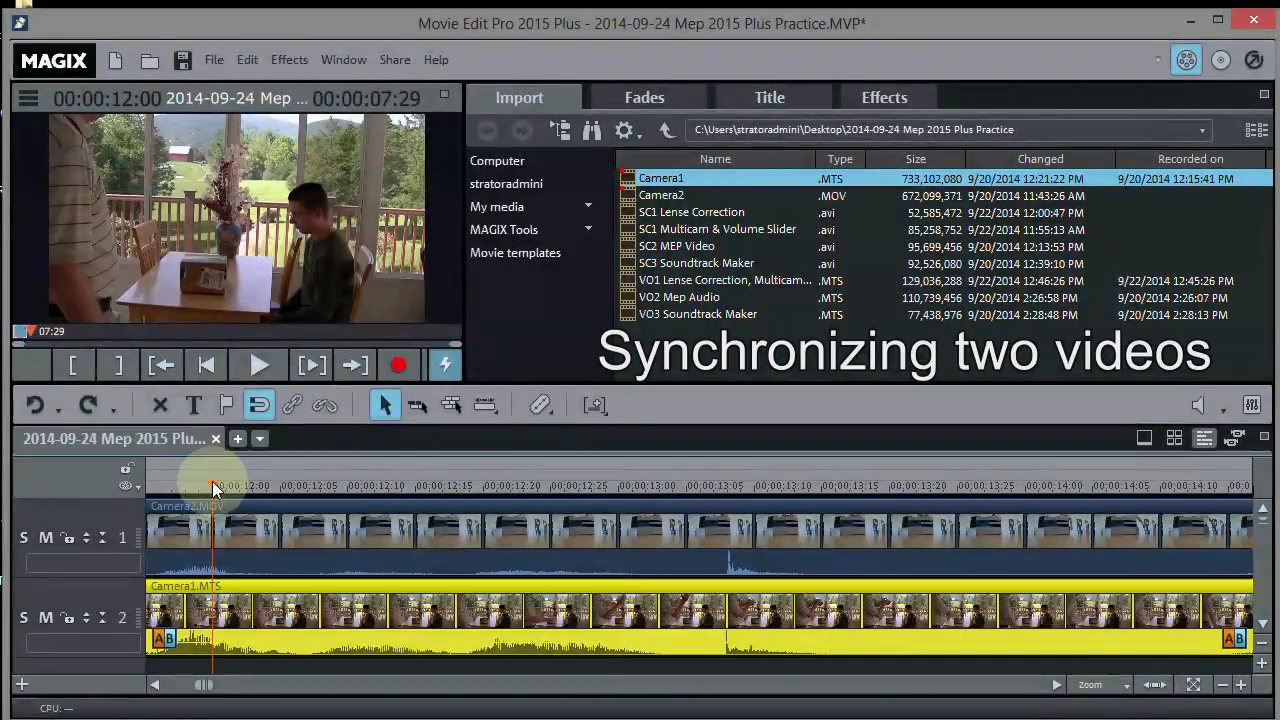
pyautogui.click(255, 367)
pyautogui.click(255, 367)
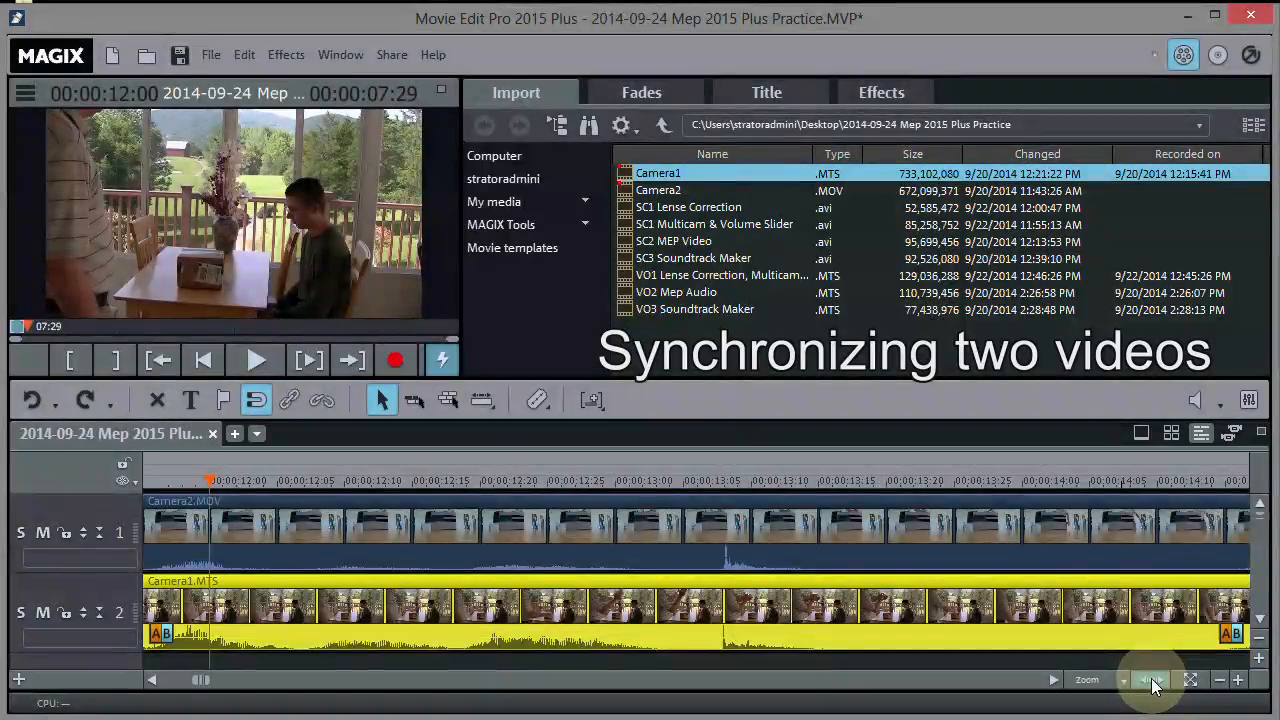
# - Play both tracks briefly from about 00:00:17:19, place the playhead at 00:00:17:29 and split both clips there
pyautogui.click(1152, 684)
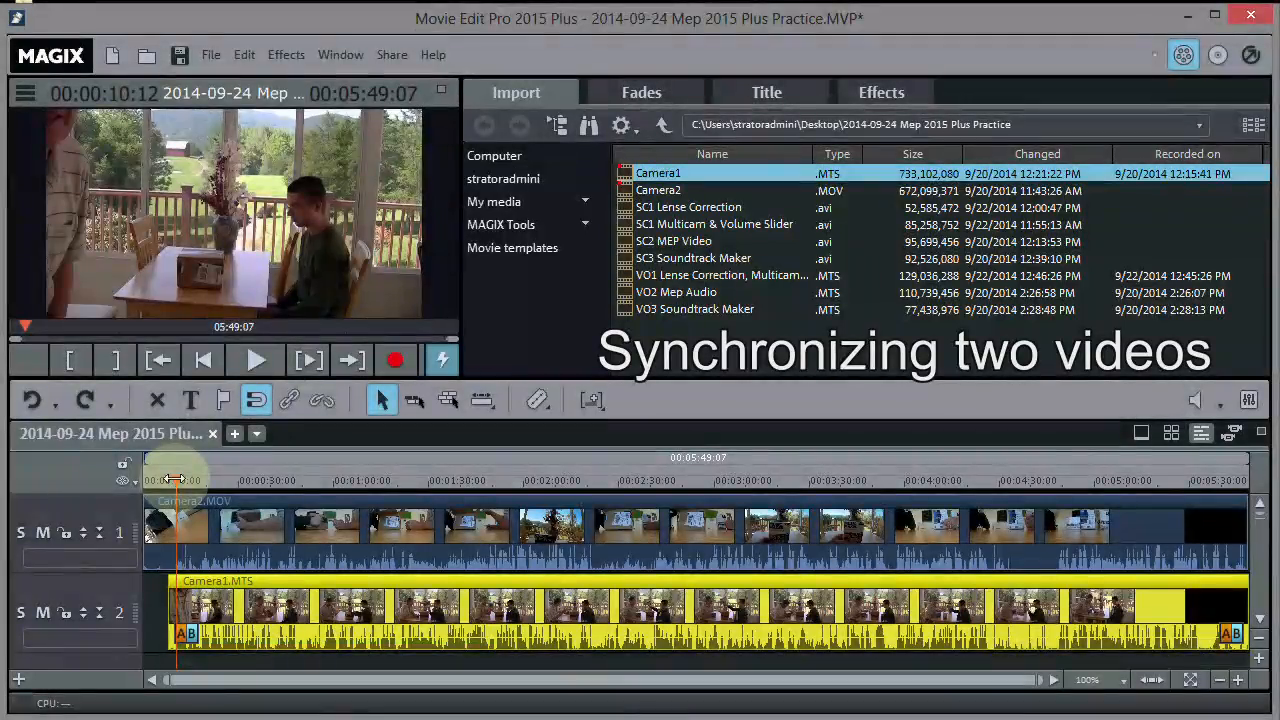
pyautogui.moveTo(163, 480); pyautogui.dragTo(197, 482)
pyautogui.moveTo(200, 482); pyautogui.dragTo(197, 482)
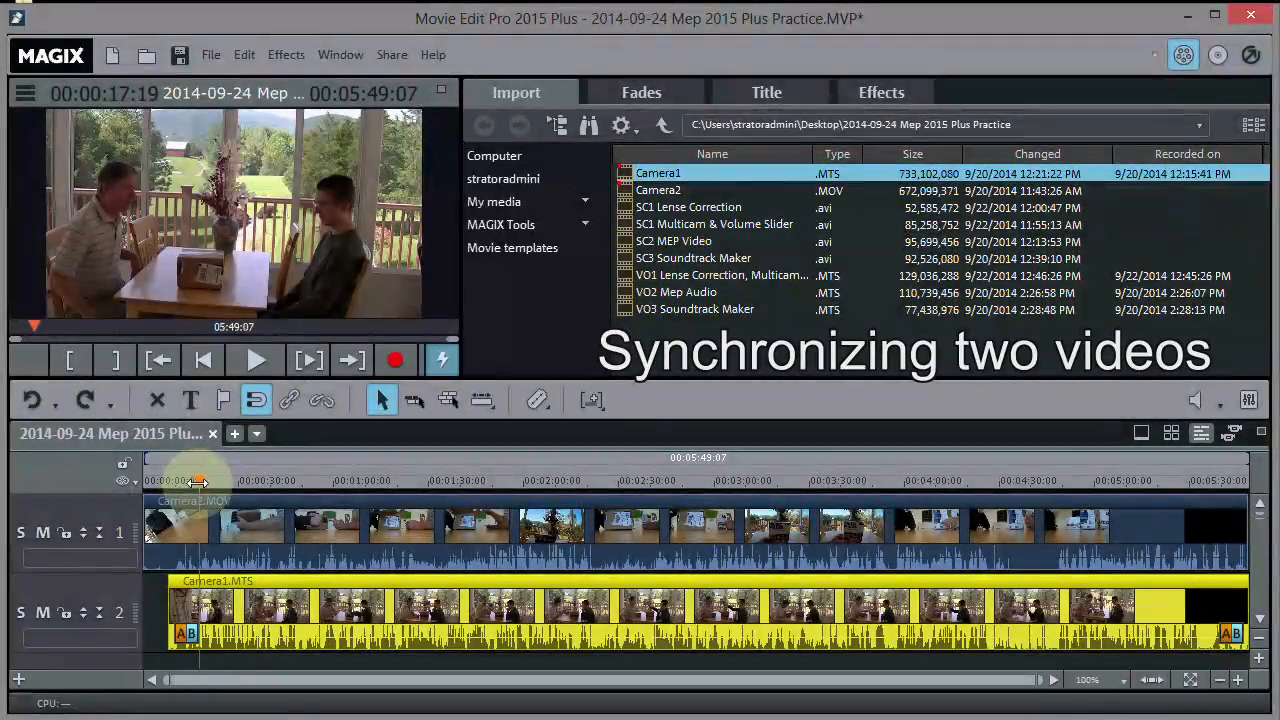
pyautogui.click(254, 362)
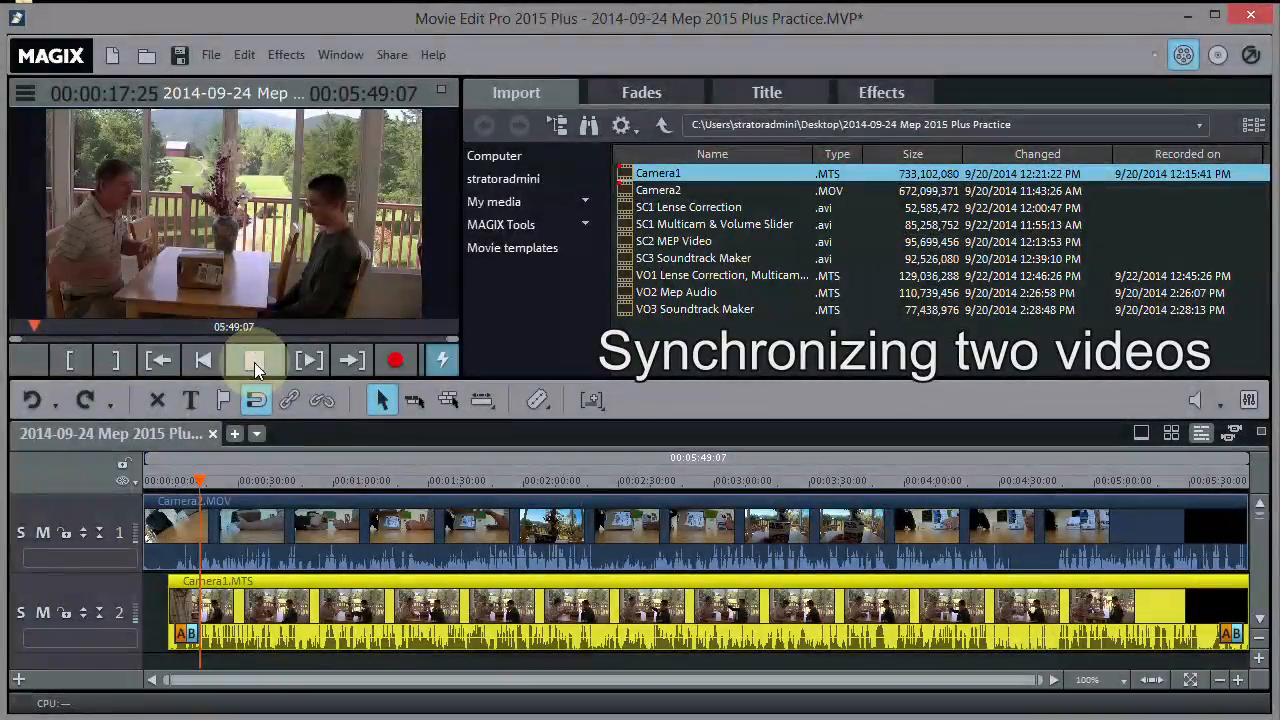
pyautogui.click(254, 362)
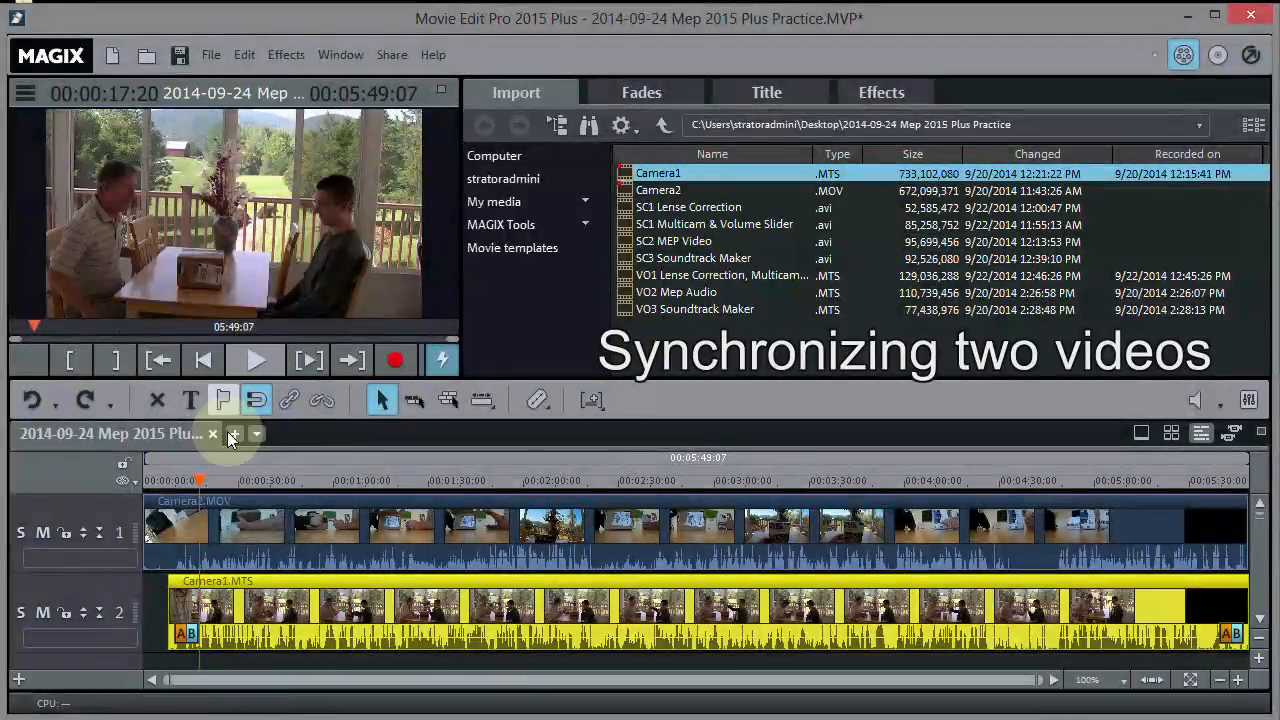
pyautogui.click(200, 482)
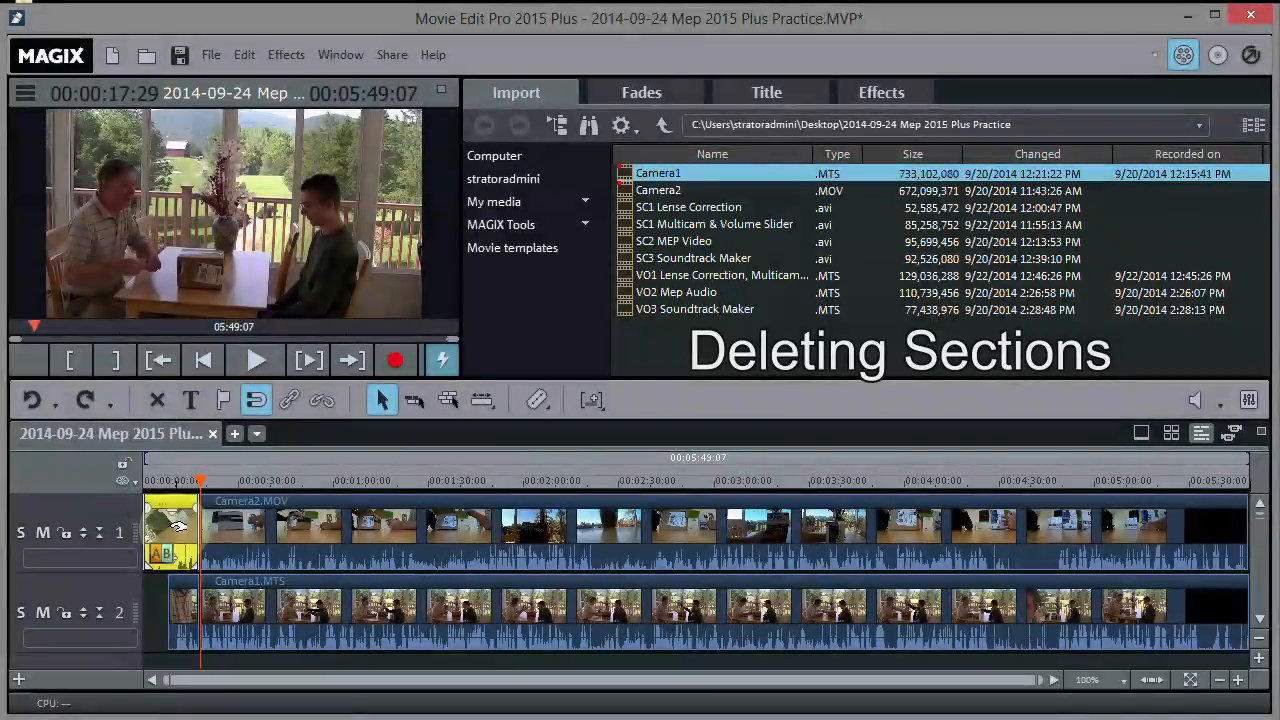
# - Delete the Camera2.MOV and Camera1.MTS sections before the split at 00:00:17:29
pyautogui.rightClick(163, 508)
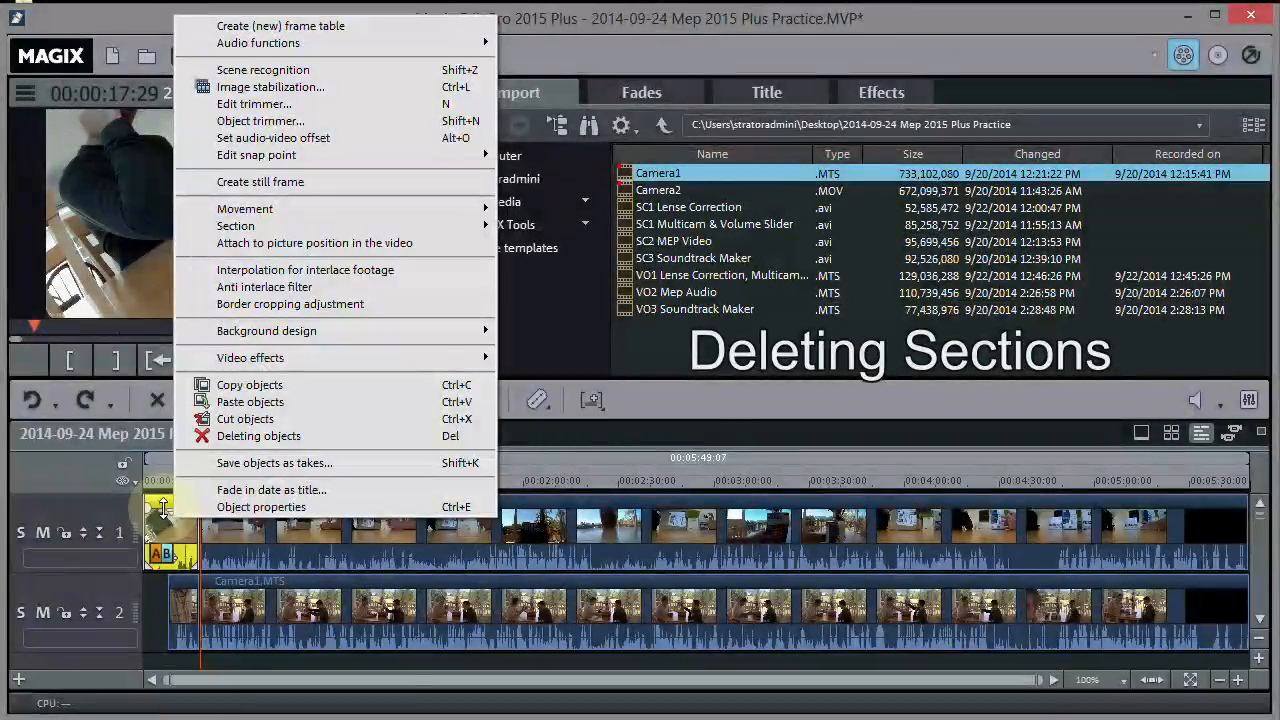
pyautogui.click(266, 440)
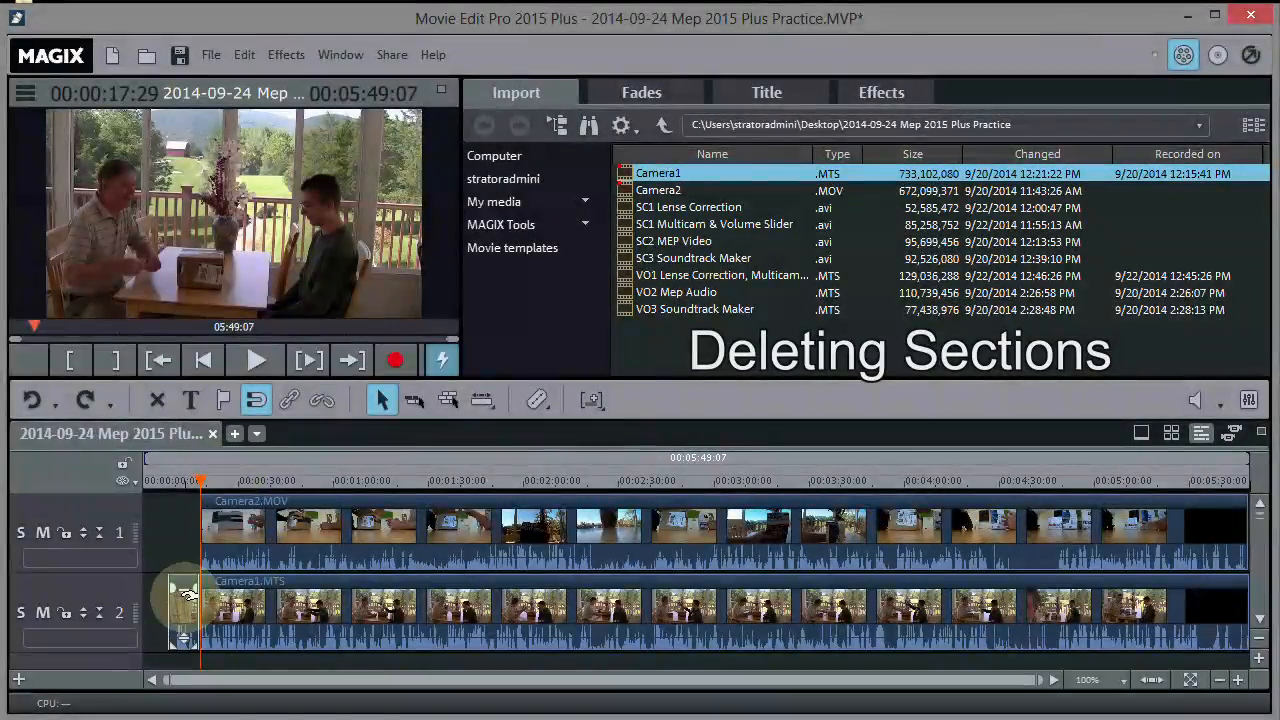
pyautogui.click(186, 596)
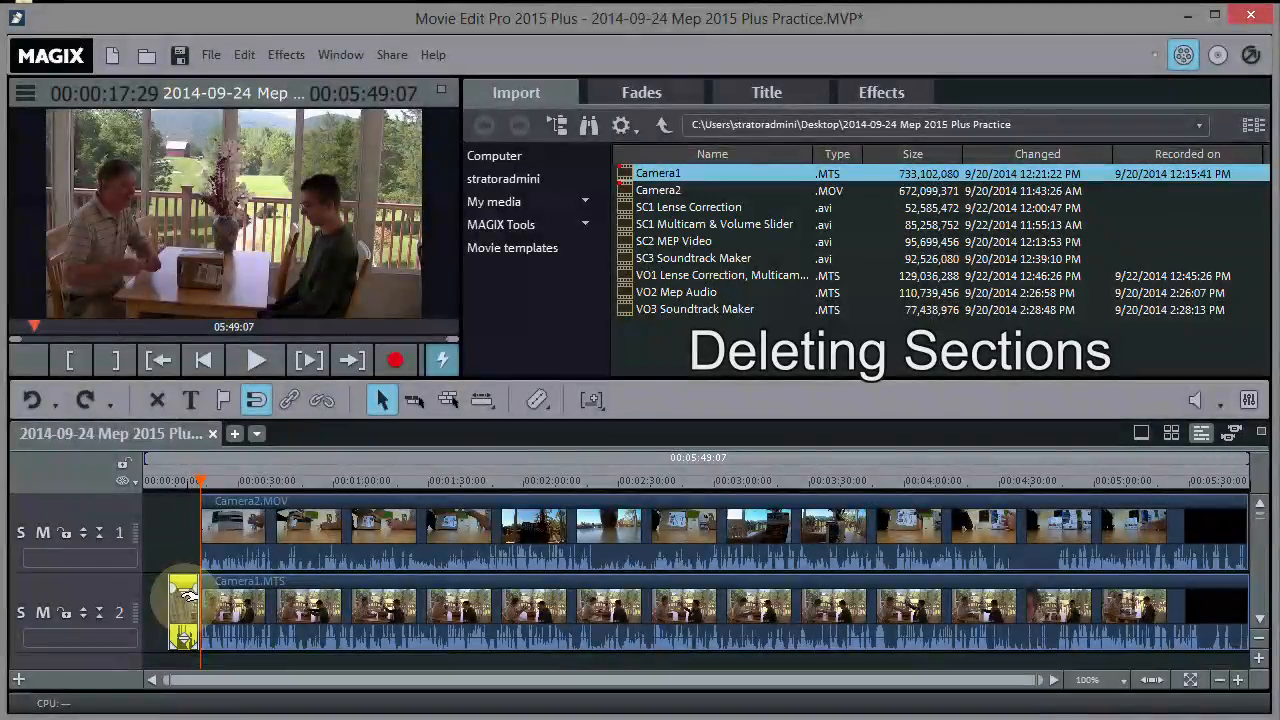
pyautogui.press('Delete')
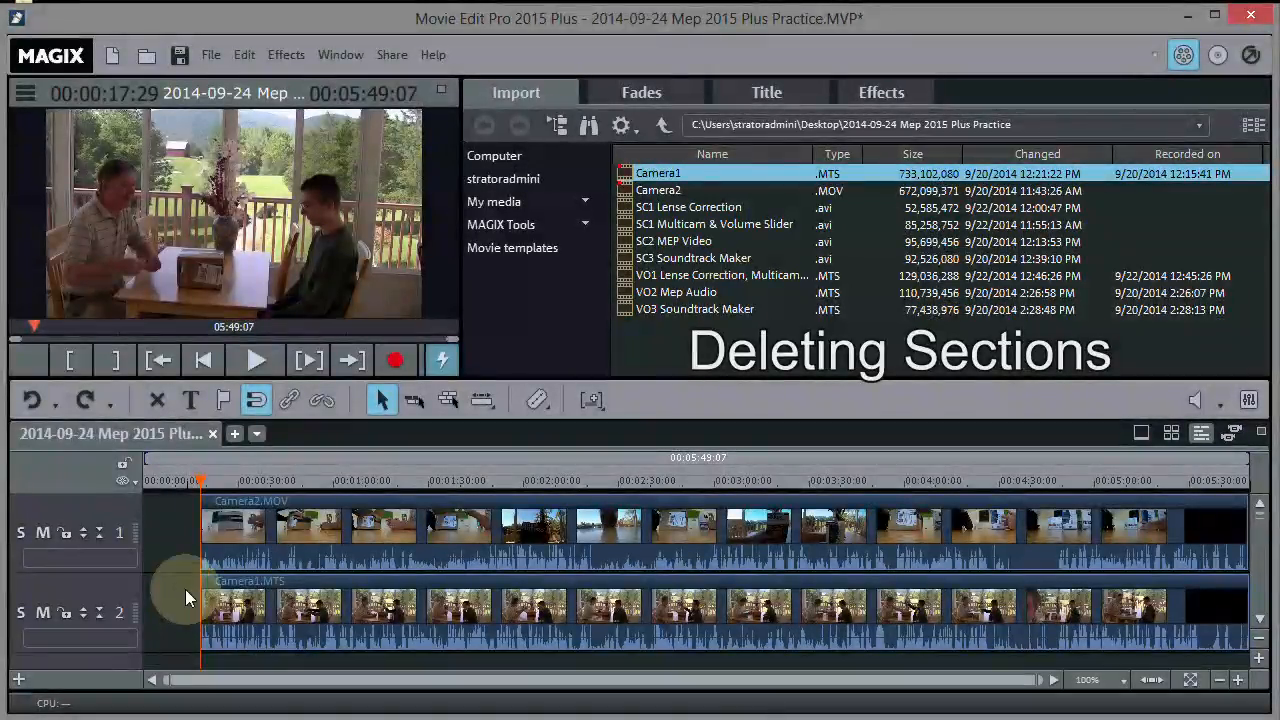
pyautogui.moveTo(200, 480)
pyautogui.mouseDown()
pyautogui.moveTo(163, 478)
pyautogui.moveTo(200, 481)
pyautogui.mouseUp()
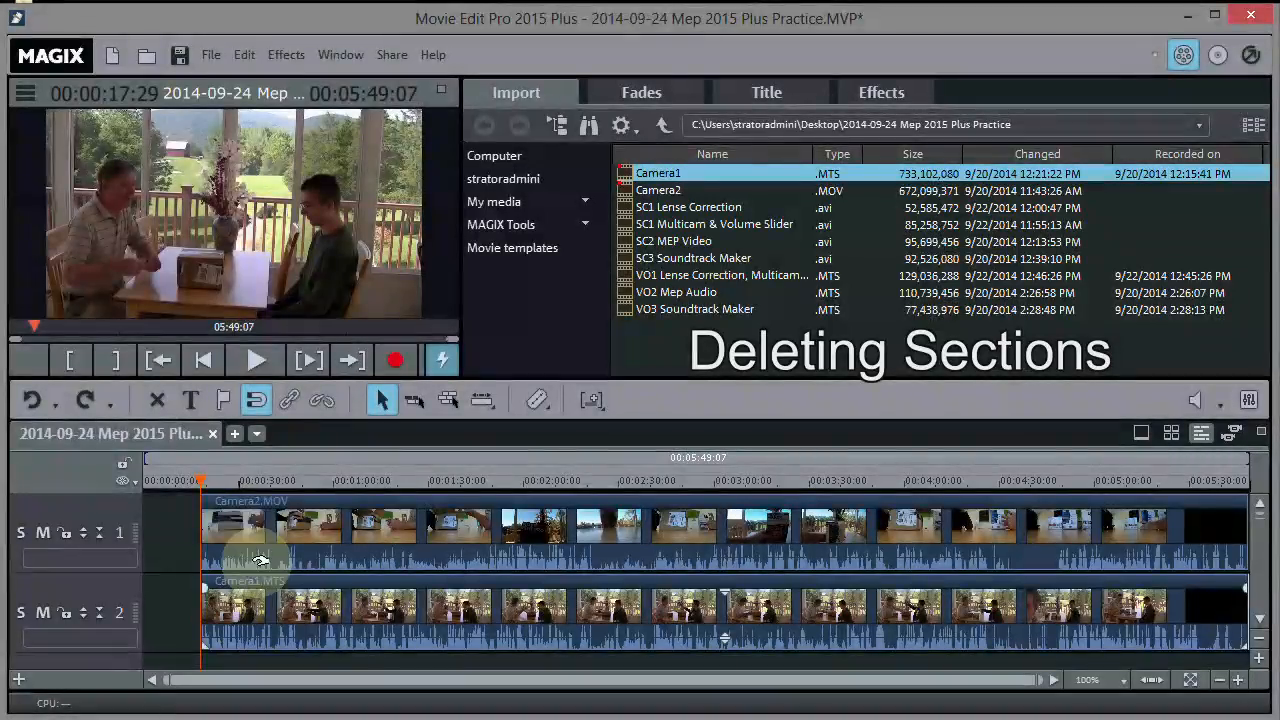
# - Move the remaining Camera2.MOV clip and the Camera1.MTS clip one after the other to the timeline start
pyautogui.click(226, 532)
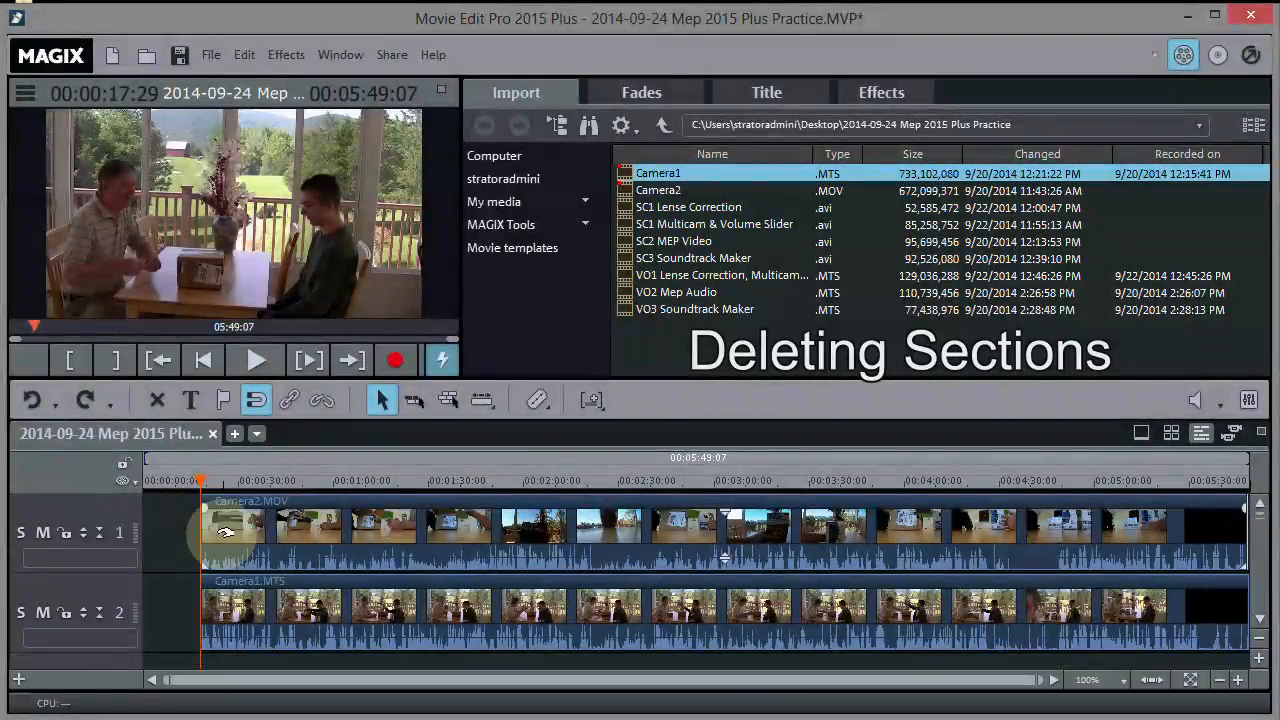
pyautogui.moveTo(226, 532); pyautogui.dragTo(165, 525)
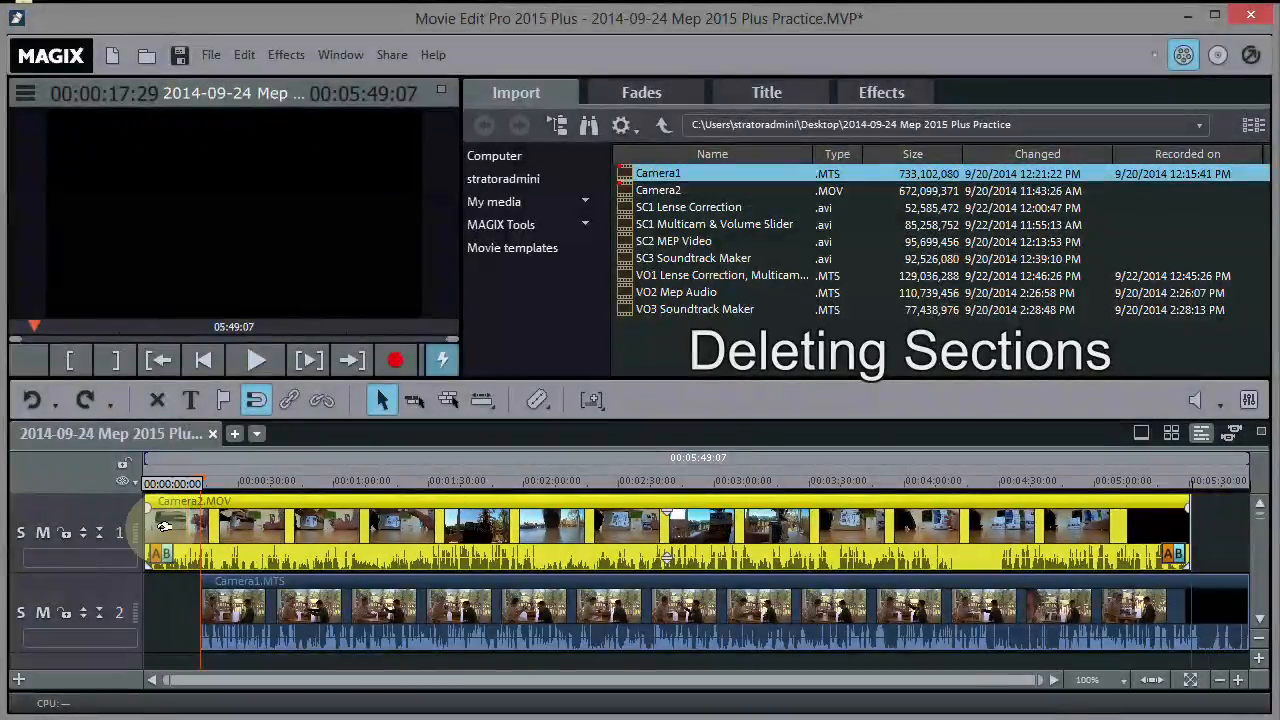
pyautogui.moveTo(225, 595); pyautogui.dragTo(160, 594)
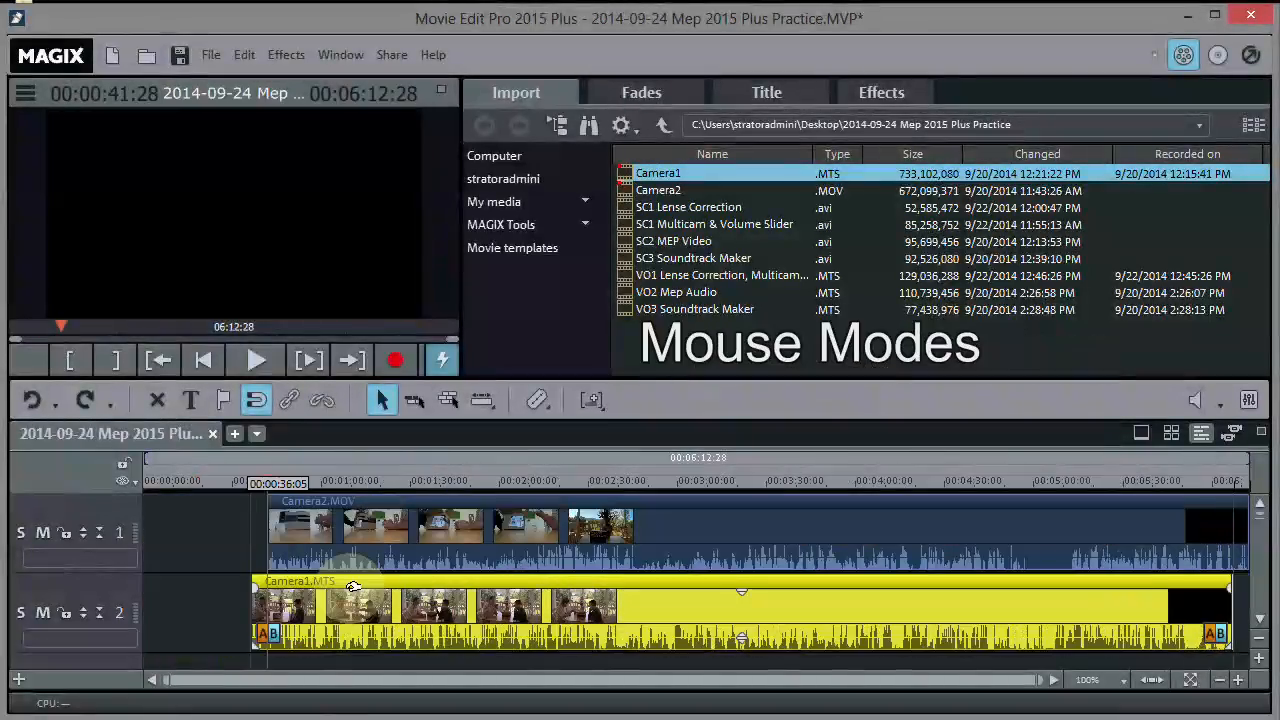
# - Align Camera1.MTS with Camera2.MOV's start at 00:00:41:28, and move both clips together to the timeline start in the all-tracks mouse mode
pyautogui.moveTo(352, 585); pyautogui.dragTo(376, 587)
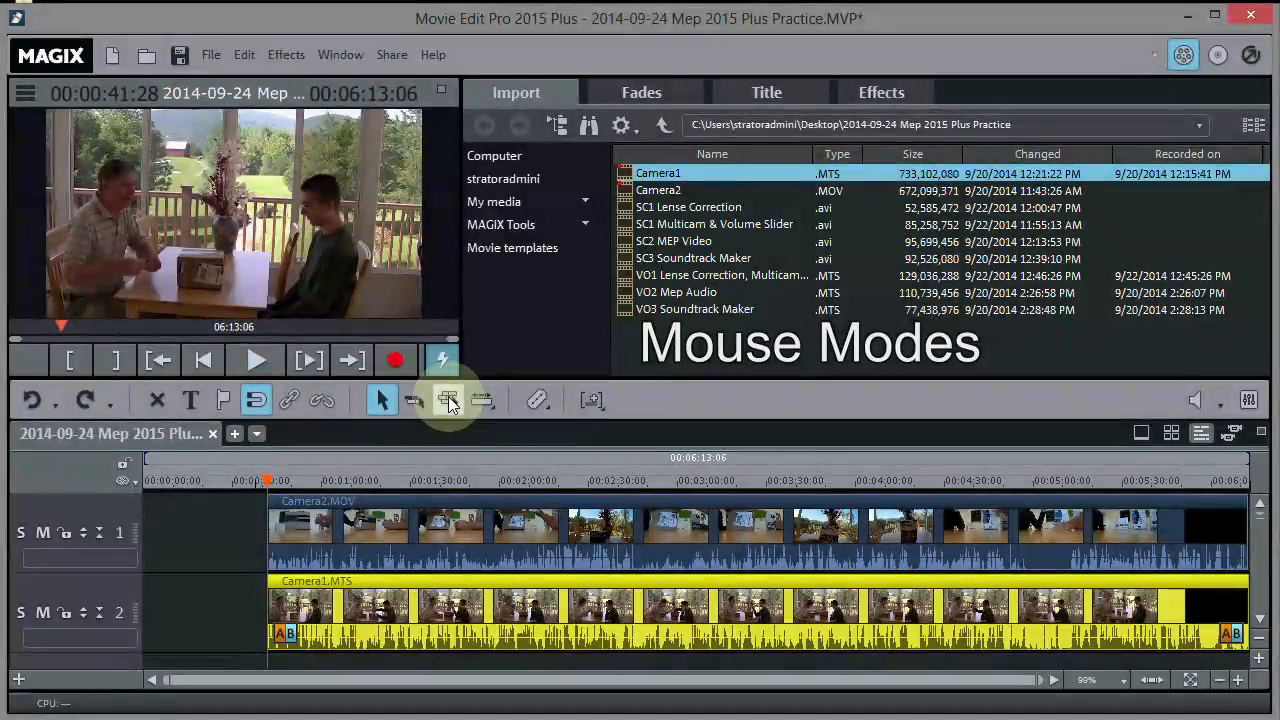
pyautogui.click(448, 400)
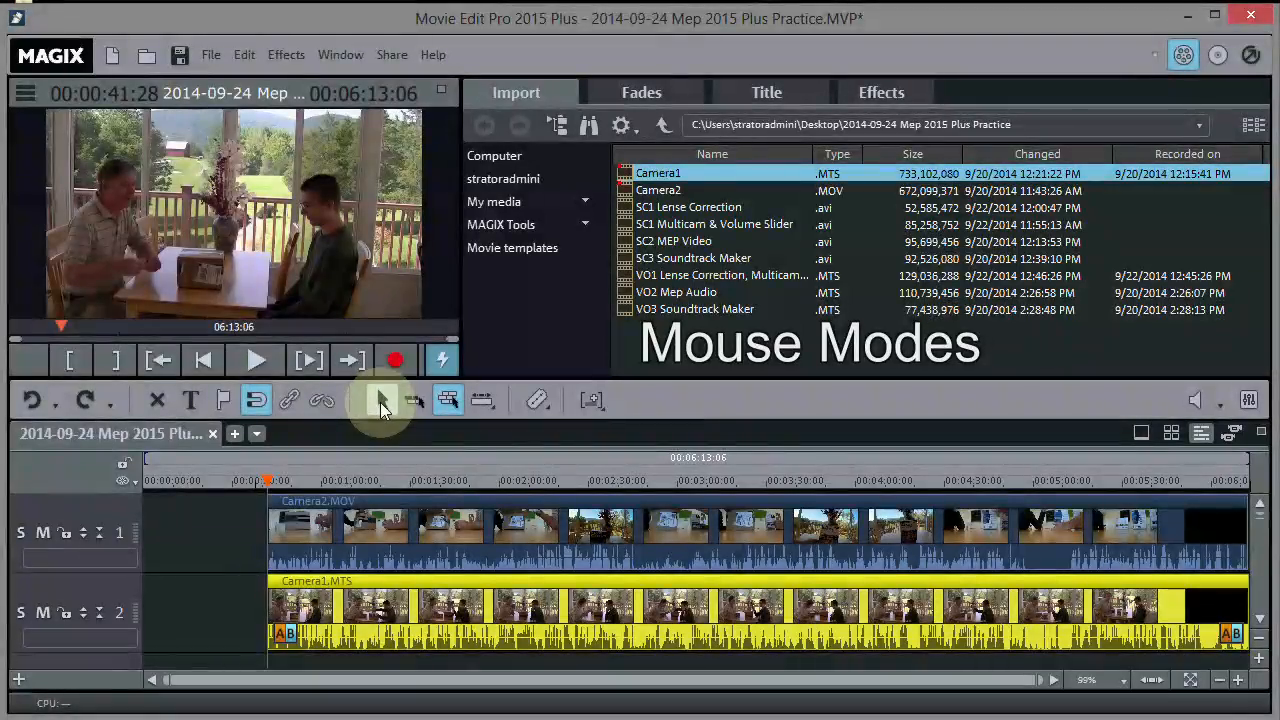
pyautogui.click(333, 521)
pyautogui.moveTo(333, 521); pyautogui.dragTo(171, 527)
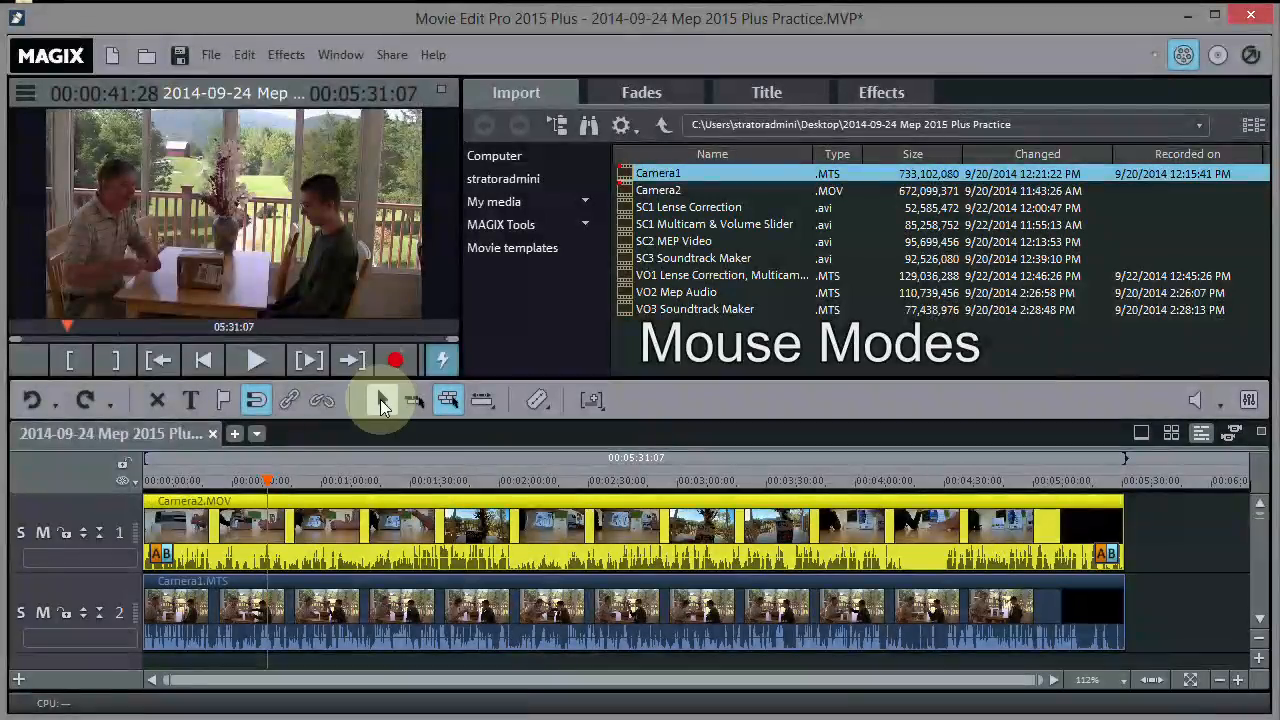
# - Try the single-object mouse mode on Camera2.MOV and the single-track mode, ending in single-object mode
pyautogui.click(380, 399)
pyautogui.moveTo(293, 513); pyautogui.dragTo(192, 522)
pyautogui.click(420, 400)
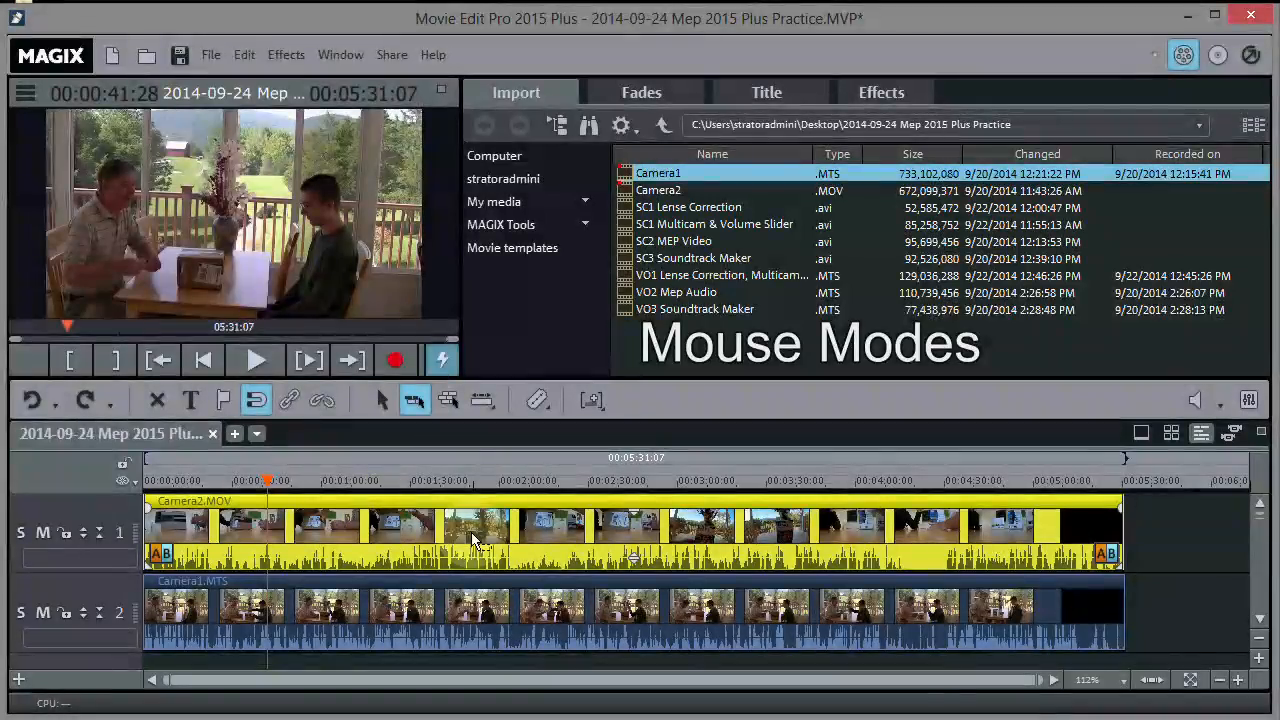
pyautogui.click(380, 400)
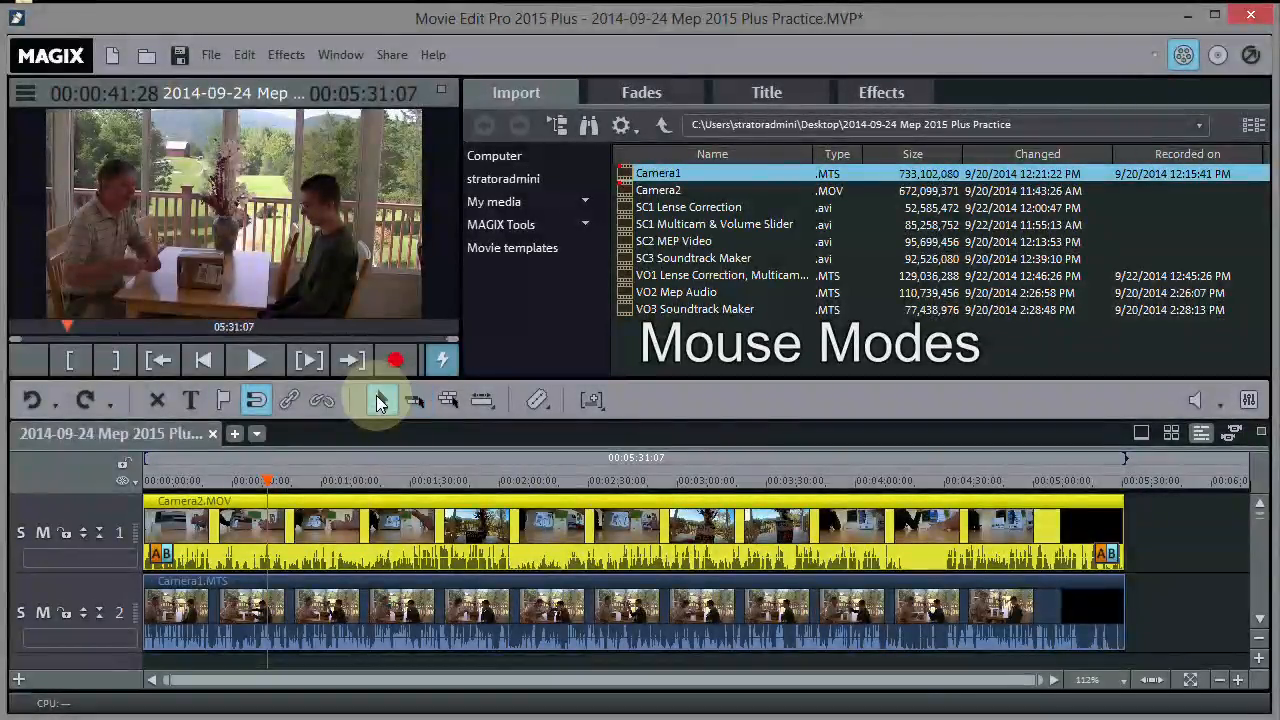
# - Select both camera clips and synchronize them from Camera2.MOV with the audio function Align other audio objects with this track
pyautogui.click(1154, 683)
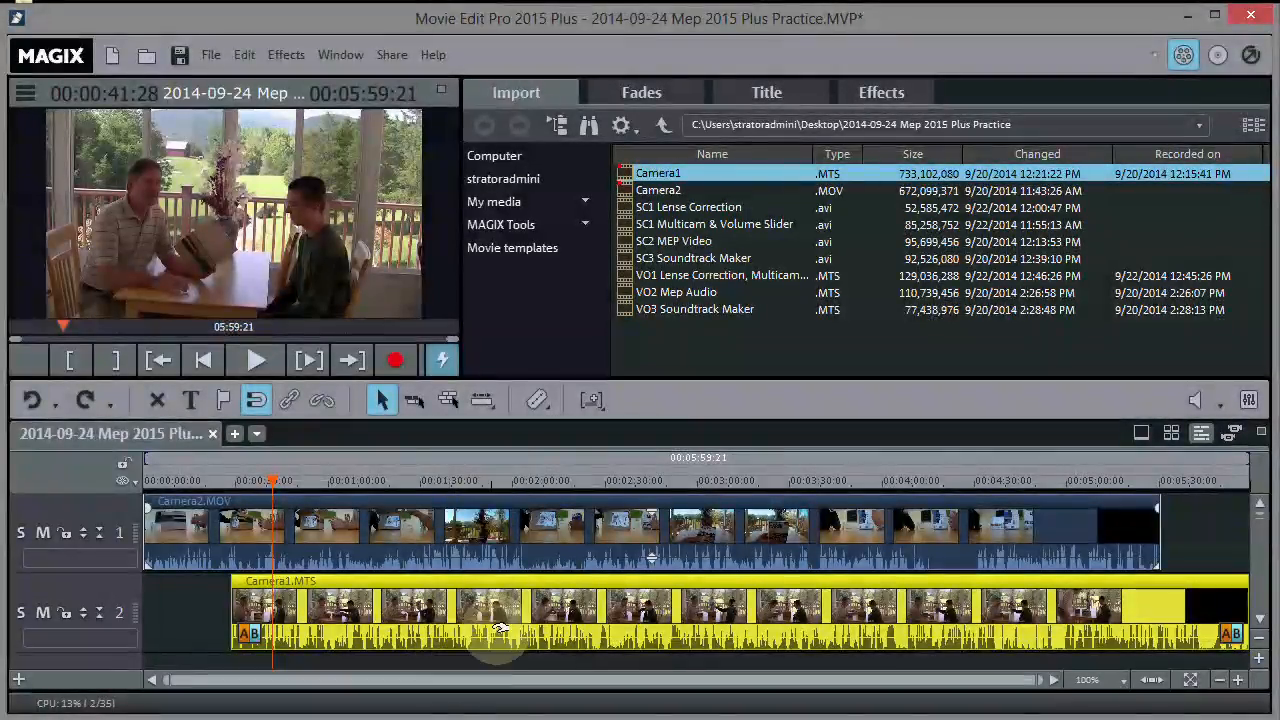
pyautogui.moveTo(480, 660); pyautogui.dragTo(563, 526)
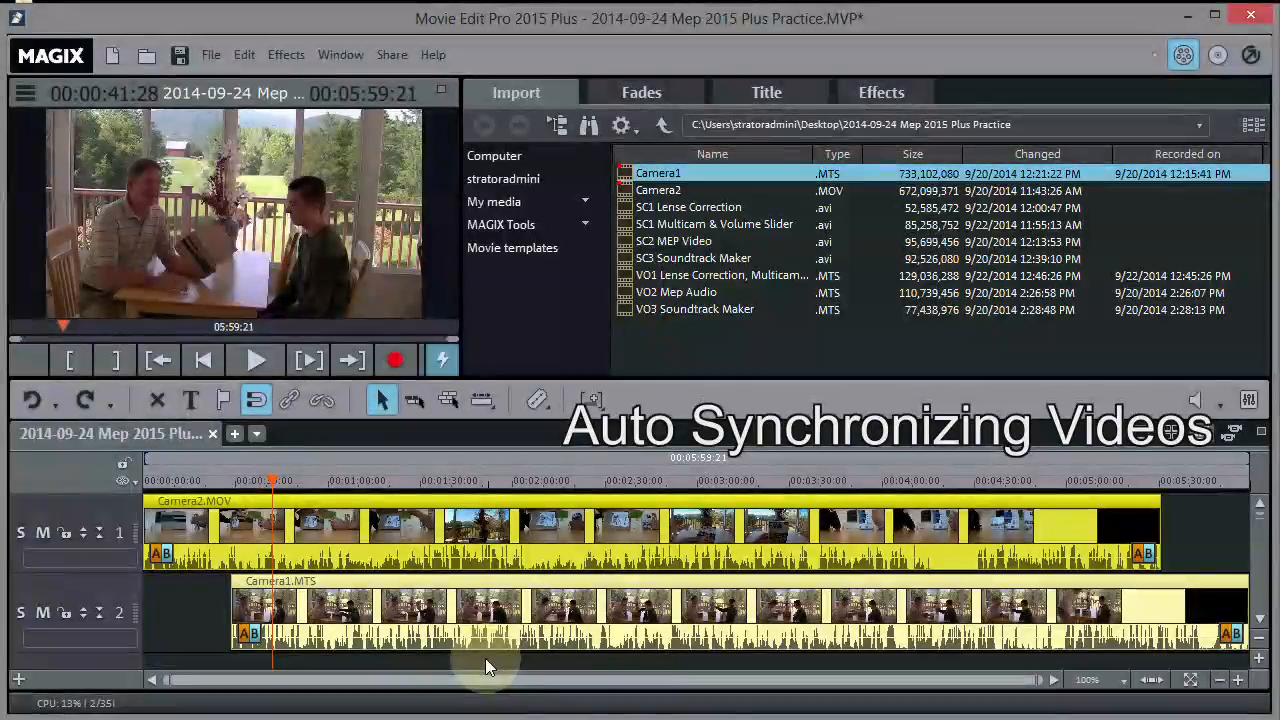
pyautogui.click(486, 660)
pyautogui.moveTo(615, 524); pyautogui.dragTo(556, 522)
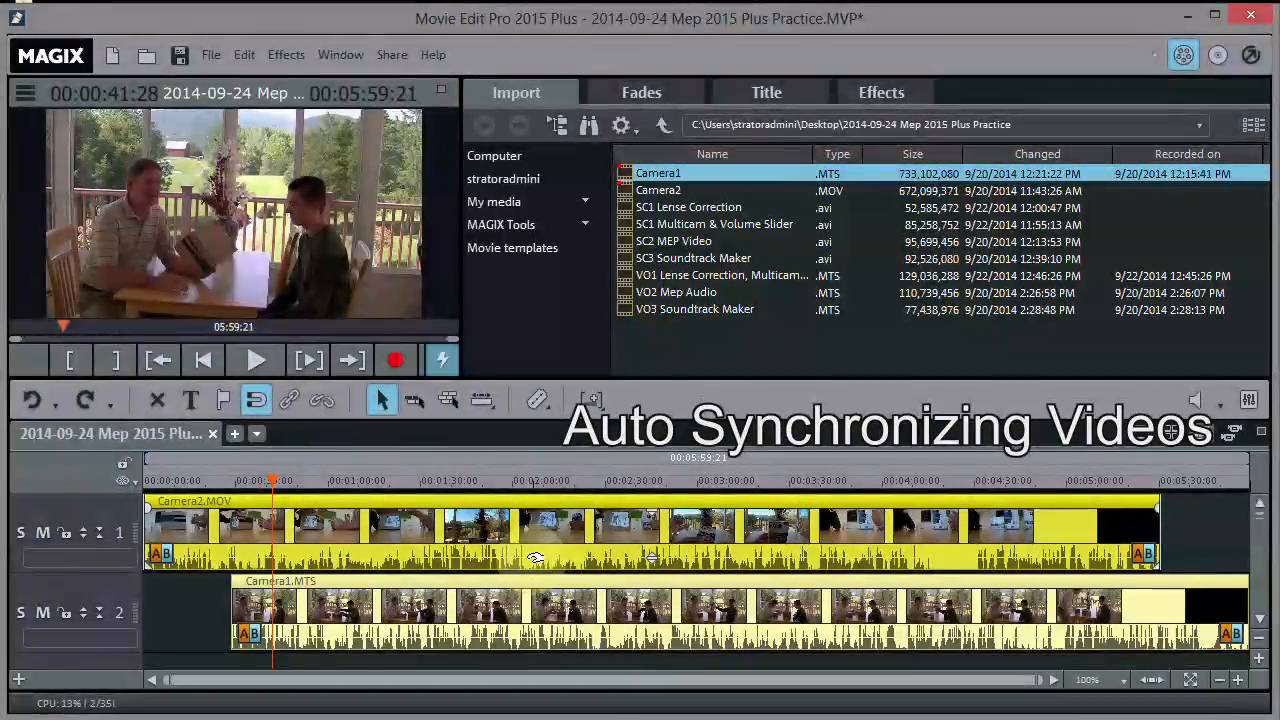
pyautogui.rightClick(532, 566)
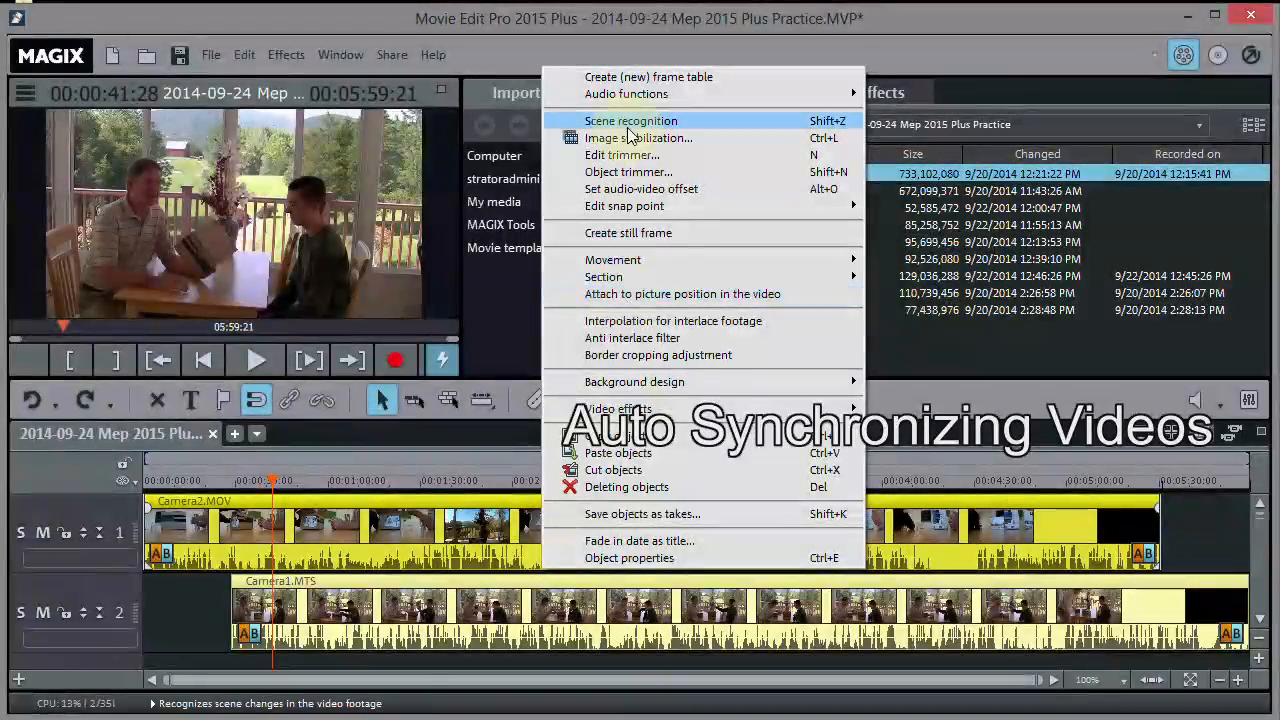
pyautogui.moveTo(630, 97)
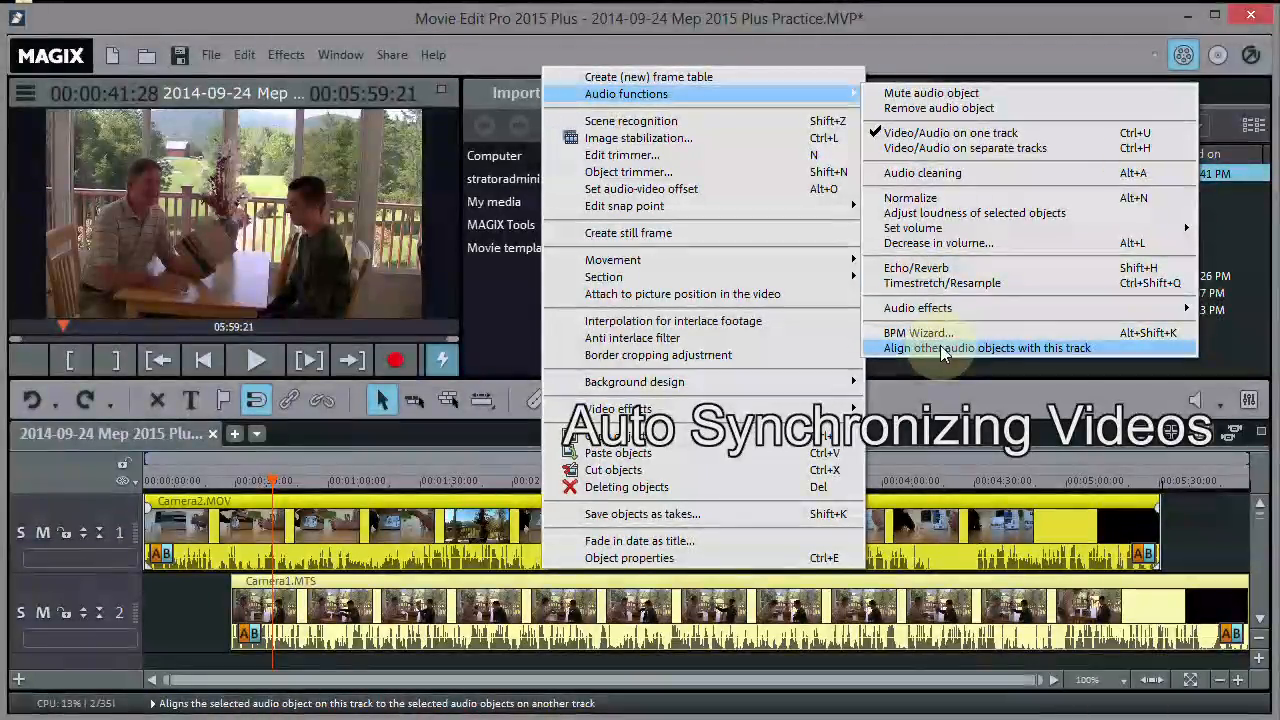
pyautogui.click(940, 347)
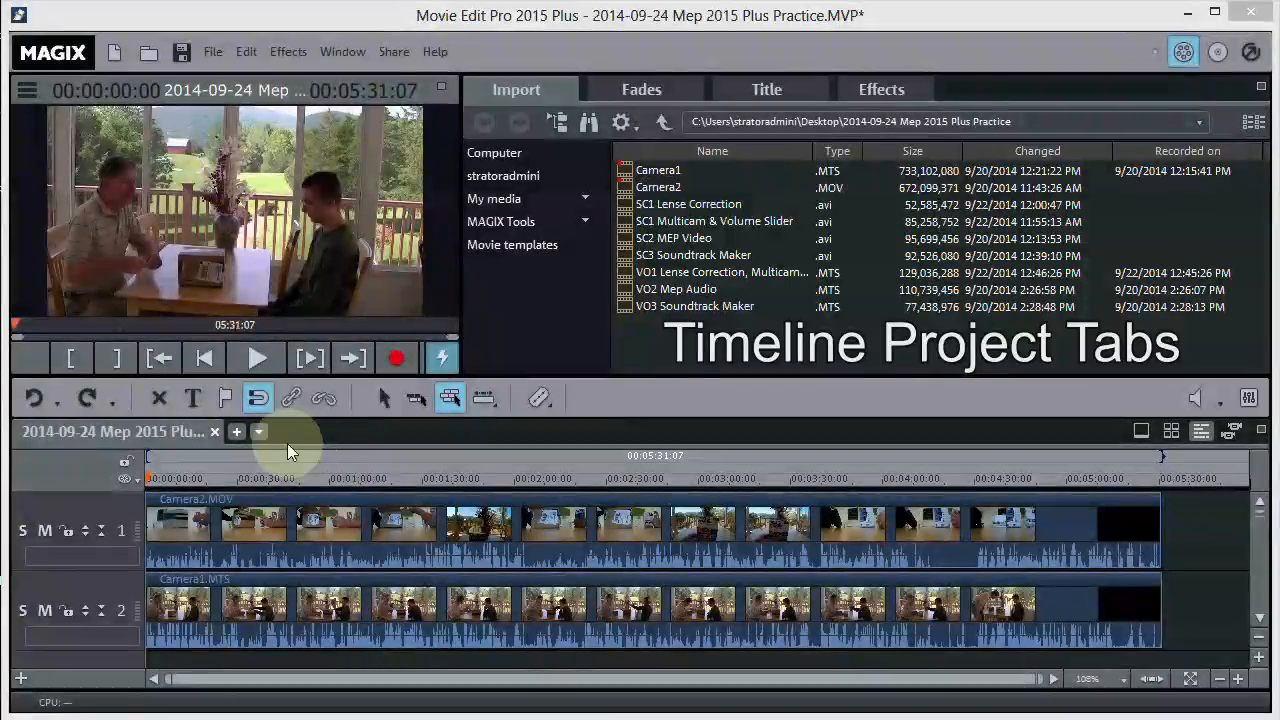
# - Add a new empty movie to the project and switch between it and the original movie
pyautogui.click(237, 433)
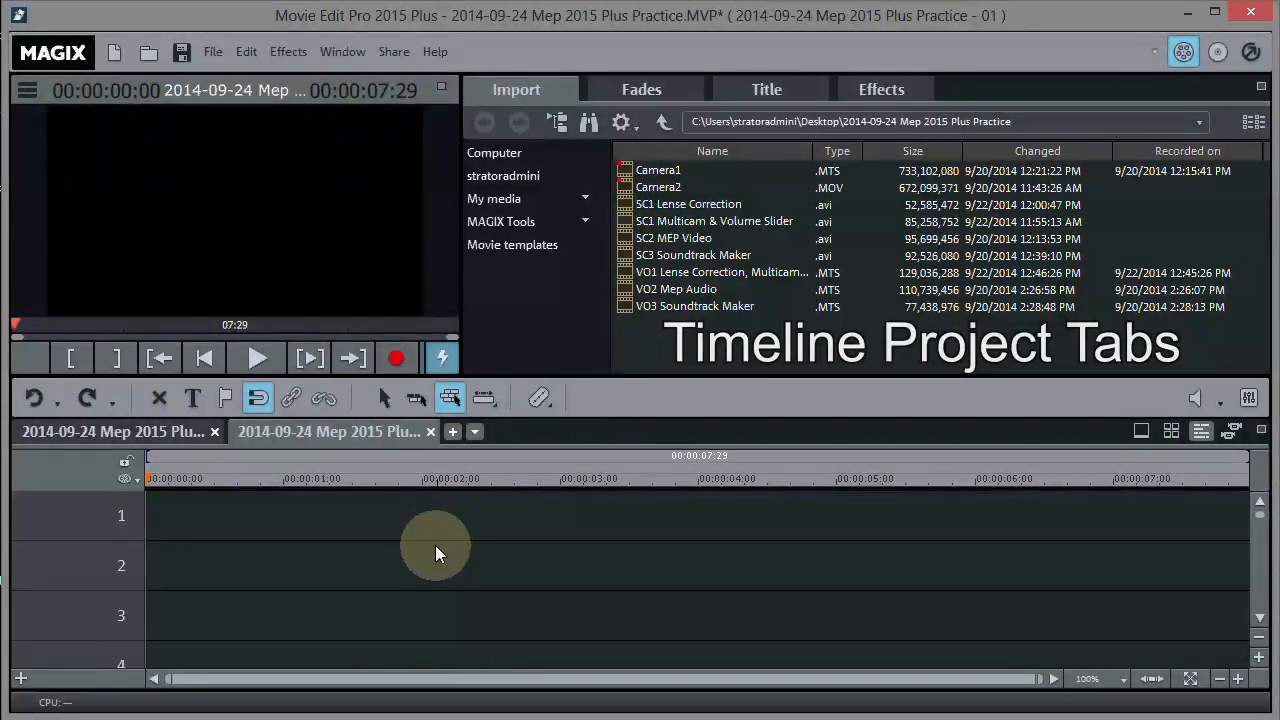
pyautogui.click(155, 430)
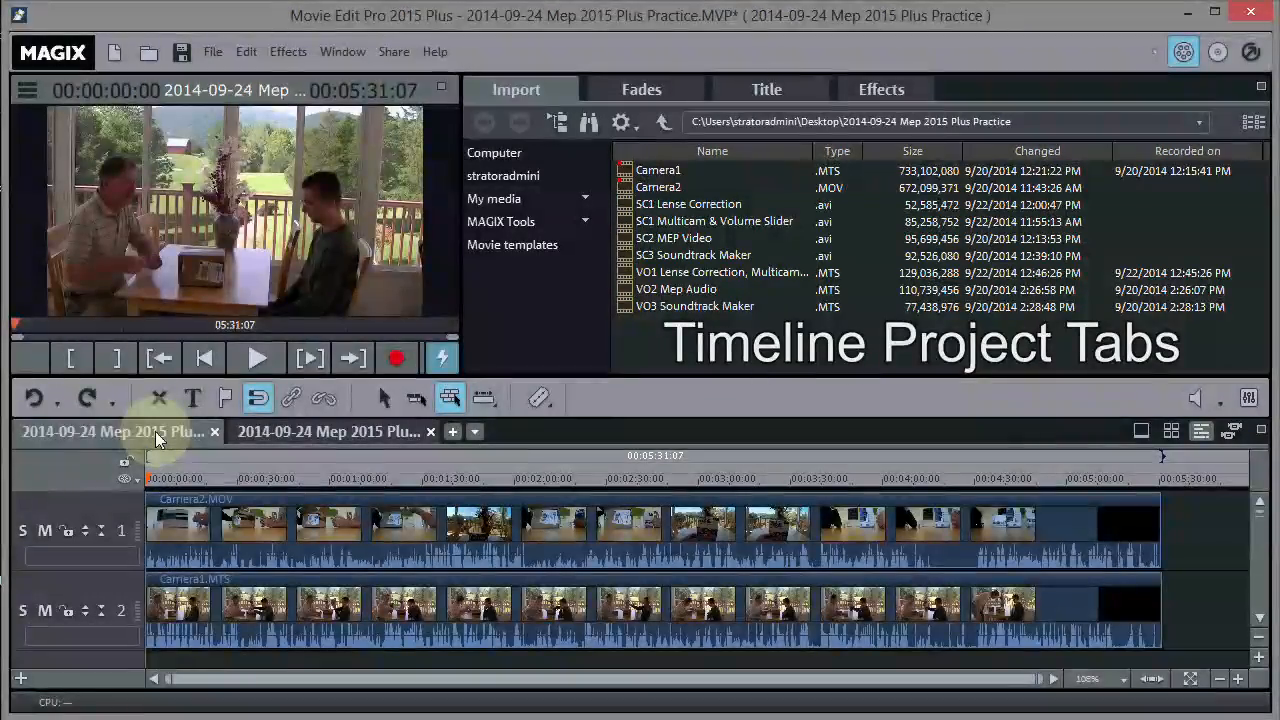
pyautogui.click(256, 432)
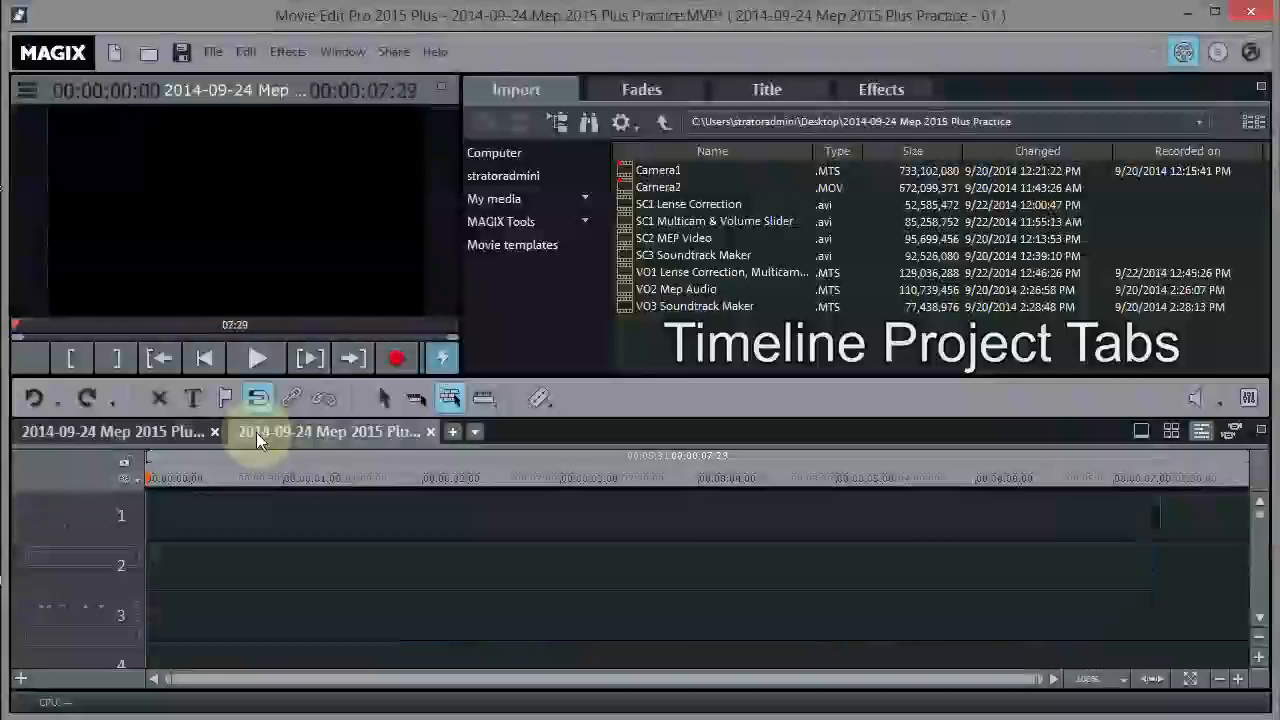
# - Remove the empty movie from the project and delete it completely
pyautogui.rightClick(321, 433)
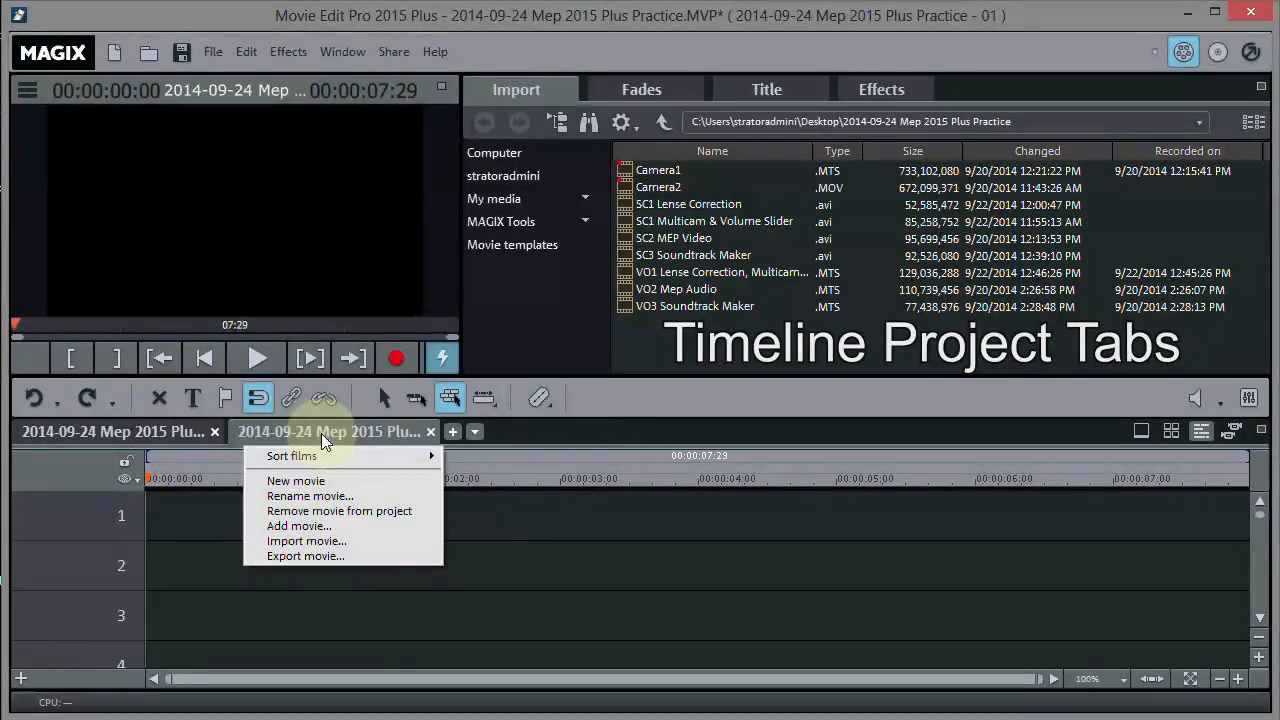
pyautogui.click(327, 512)
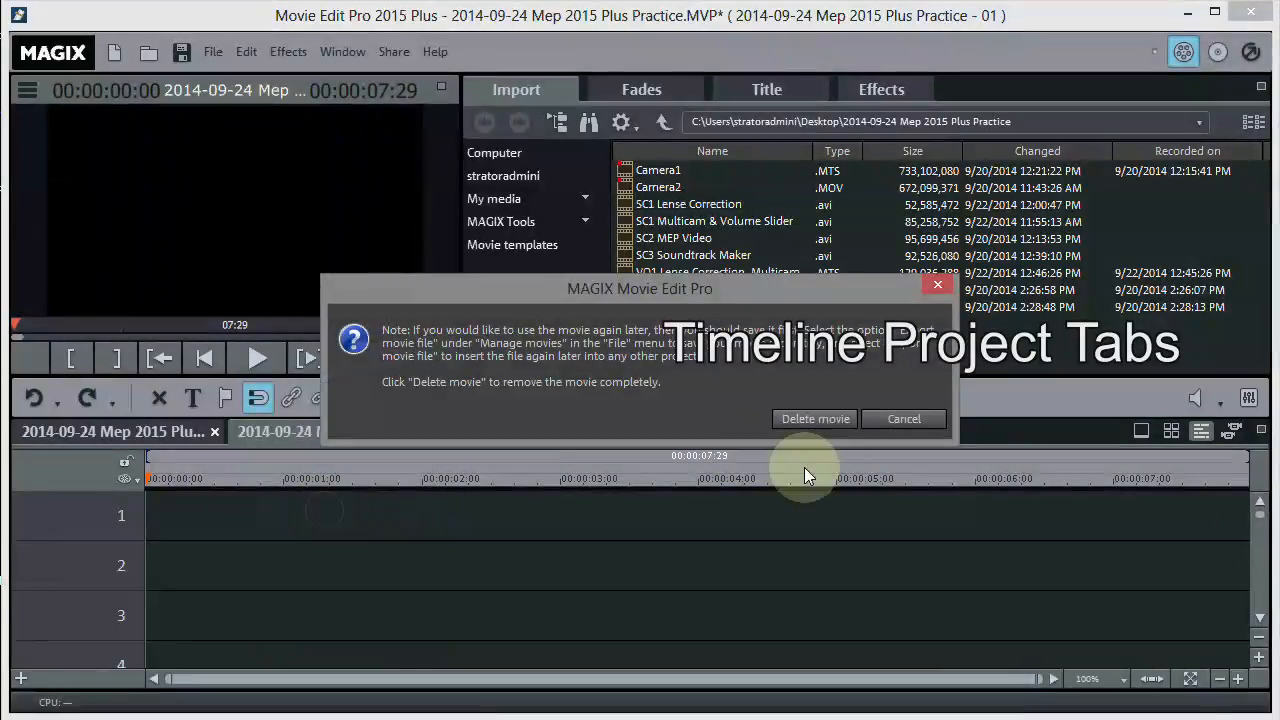
pyautogui.click(813, 423)
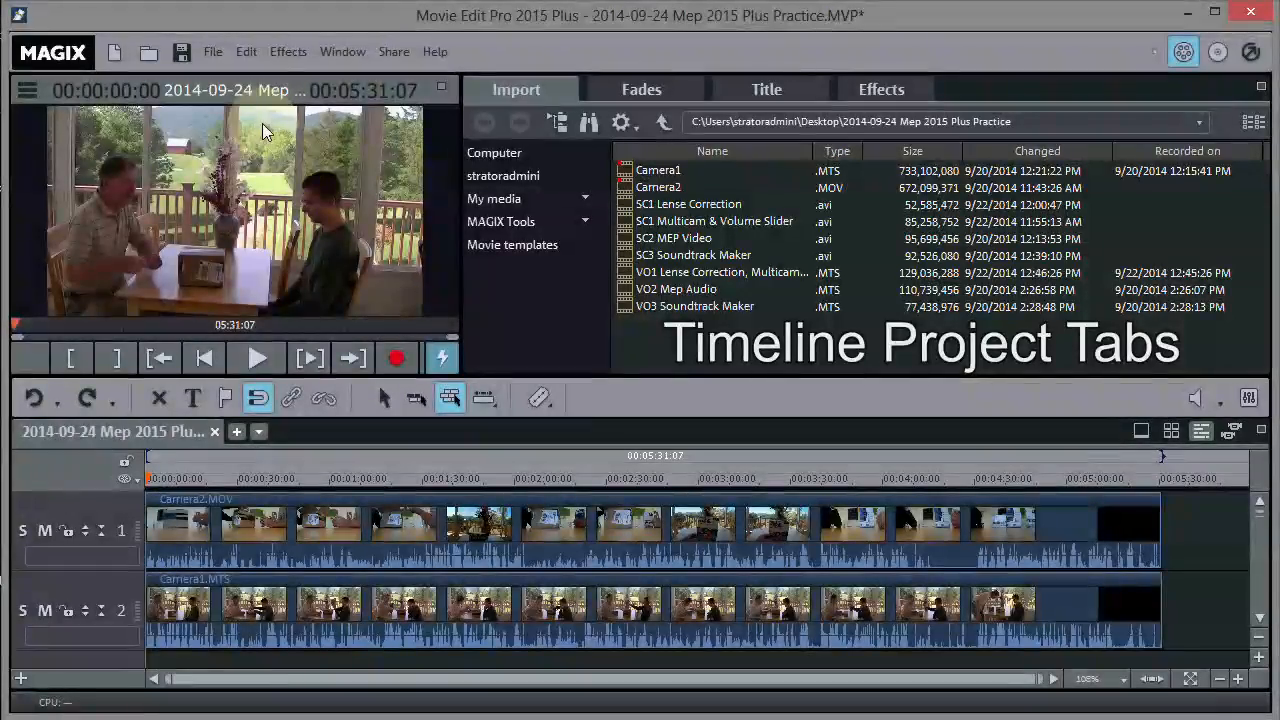
# - Open 2015-01-01 MEP 2015 PLUS Box Openning.MVP and add its movie to the current project without closing it
pyautogui.click(213, 51)
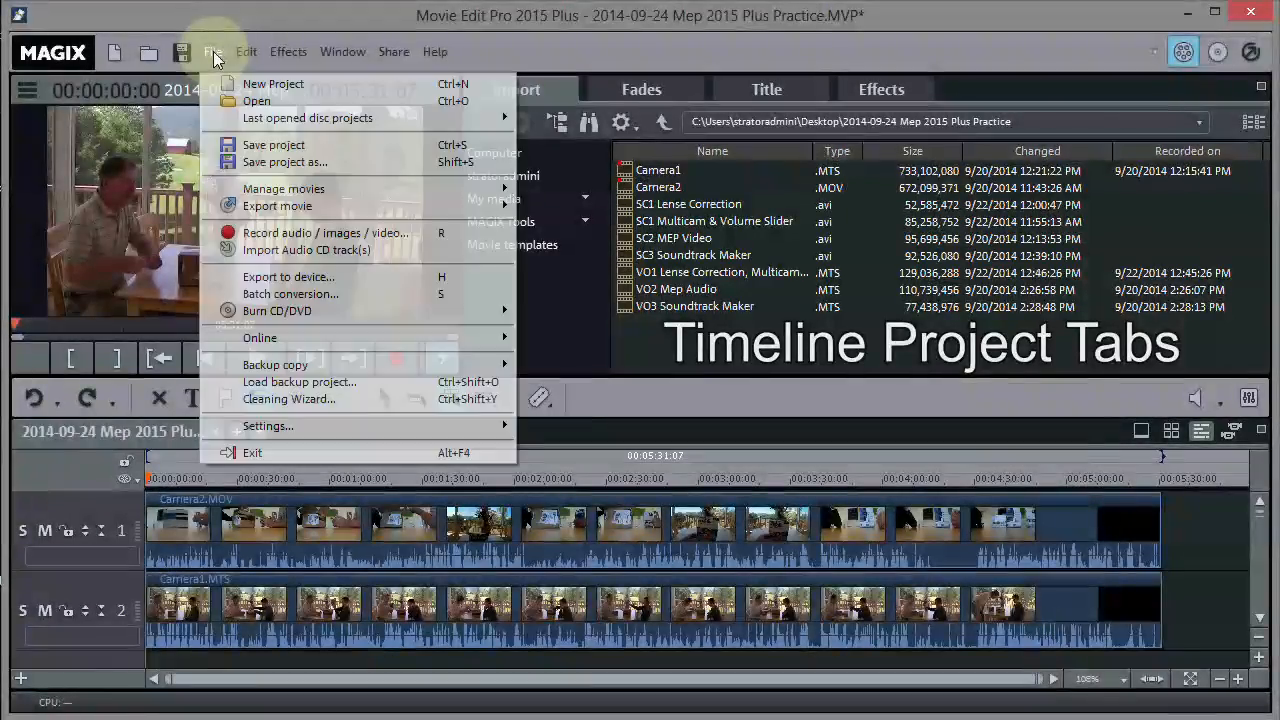
pyautogui.click(257, 101)
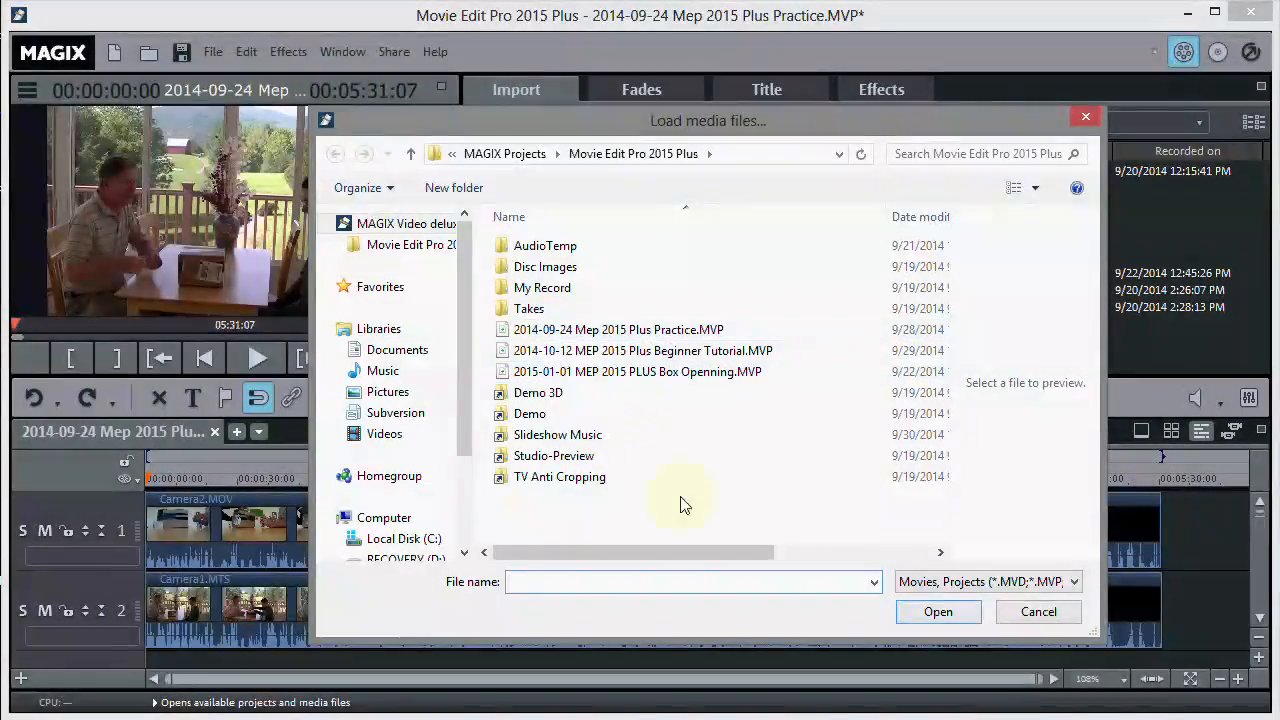
pyautogui.click(663, 374)
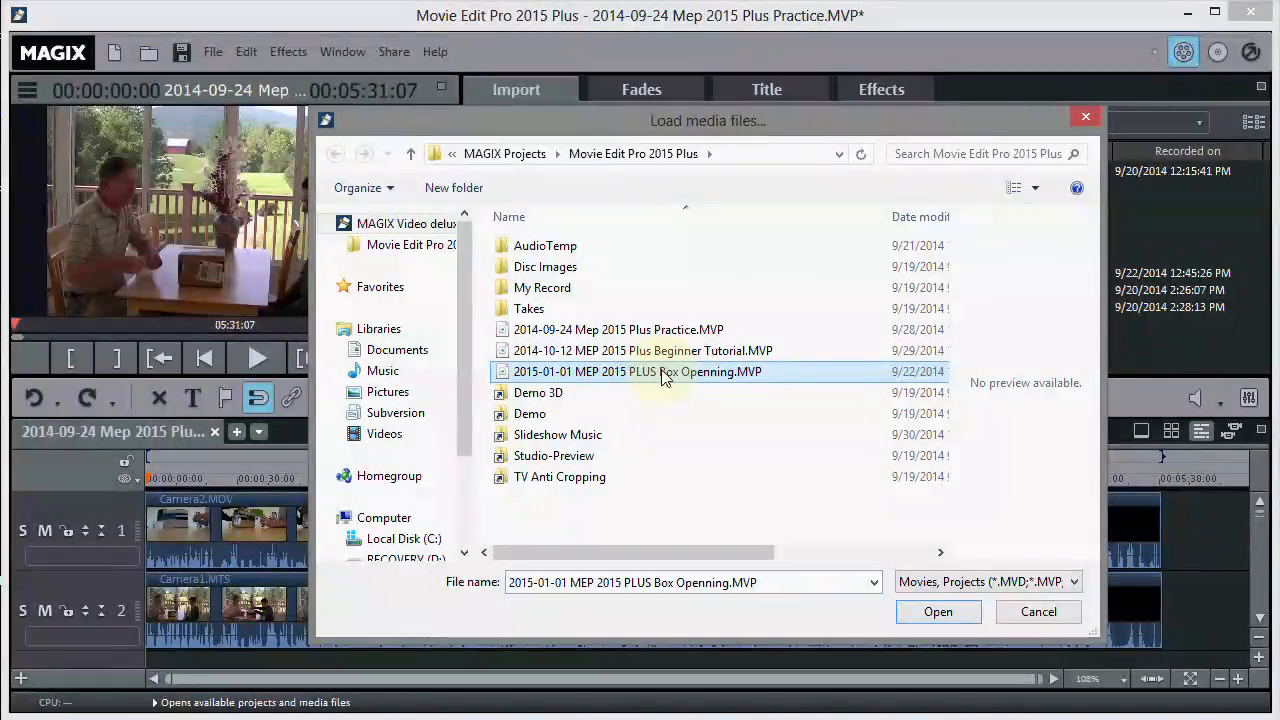
pyautogui.click(936, 613)
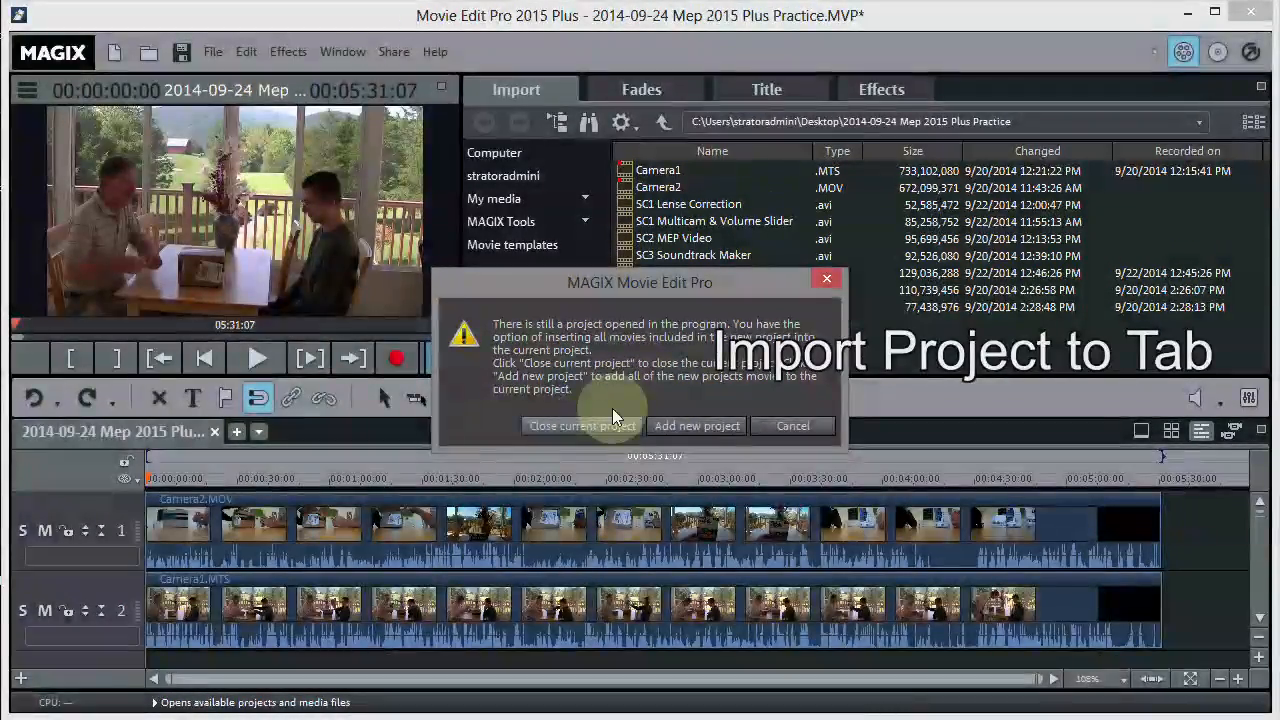
pyautogui.click(688, 428)
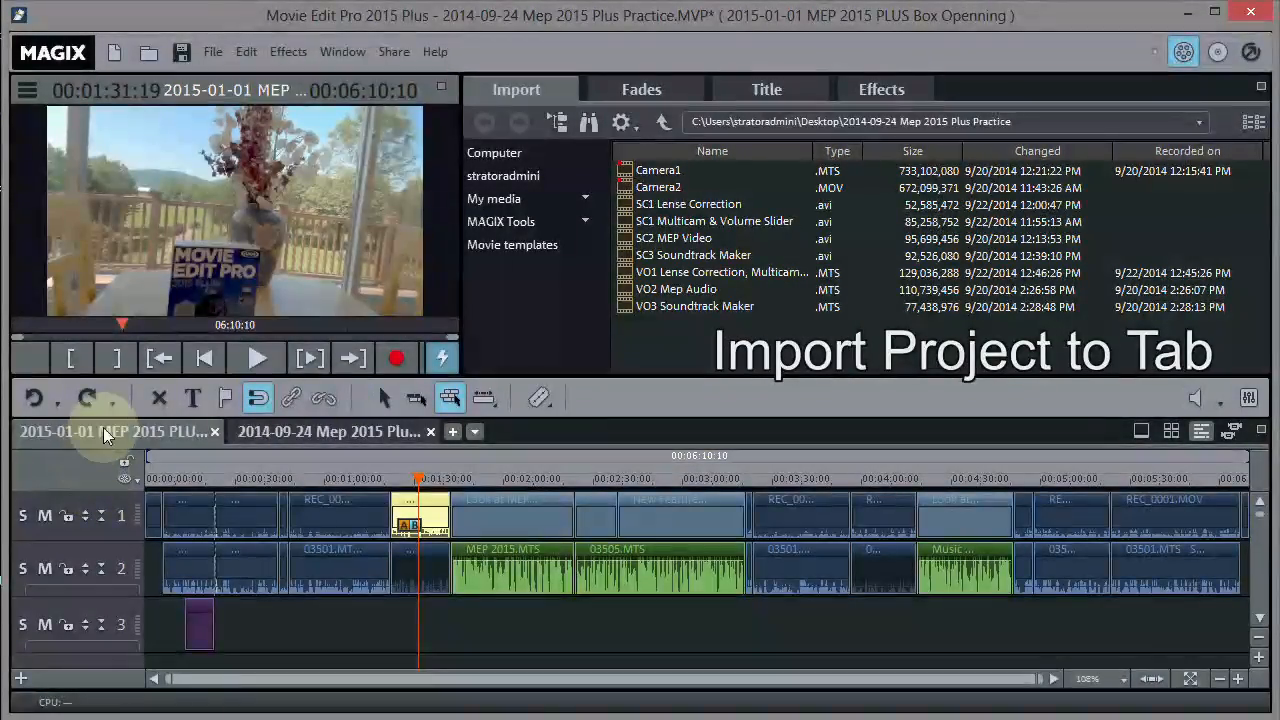
# - Move the 2015-01-01 MEP 2015 PLUS Box Openning movie back in the film order, behind the practice movie
pyautogui.click(320, 433)
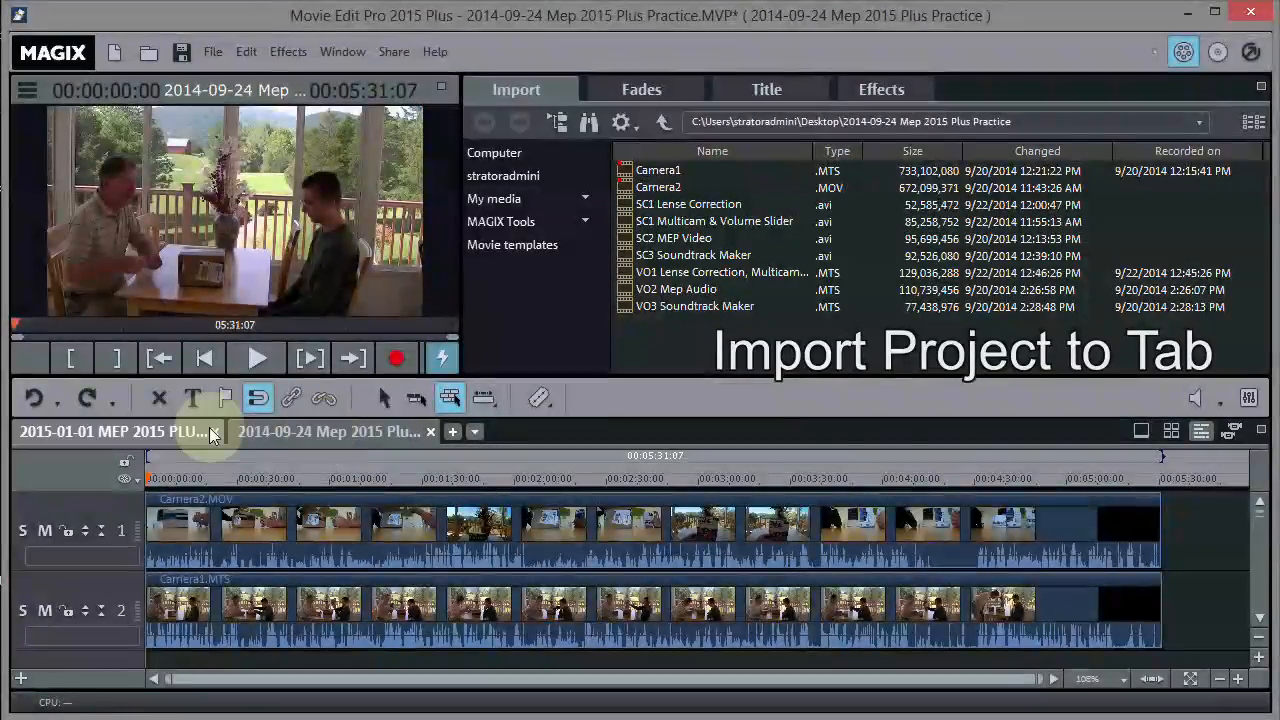
pyautogui.click(155, 431)
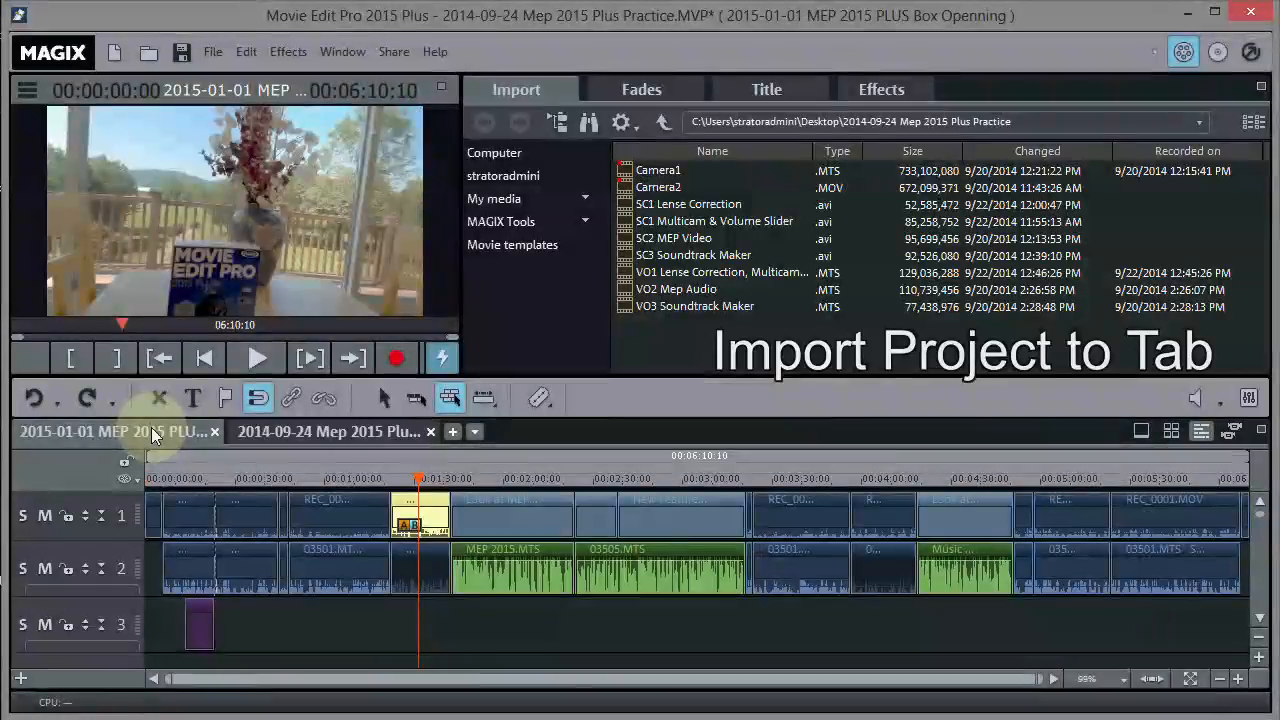
pyautogui.rightClick(152, 435)
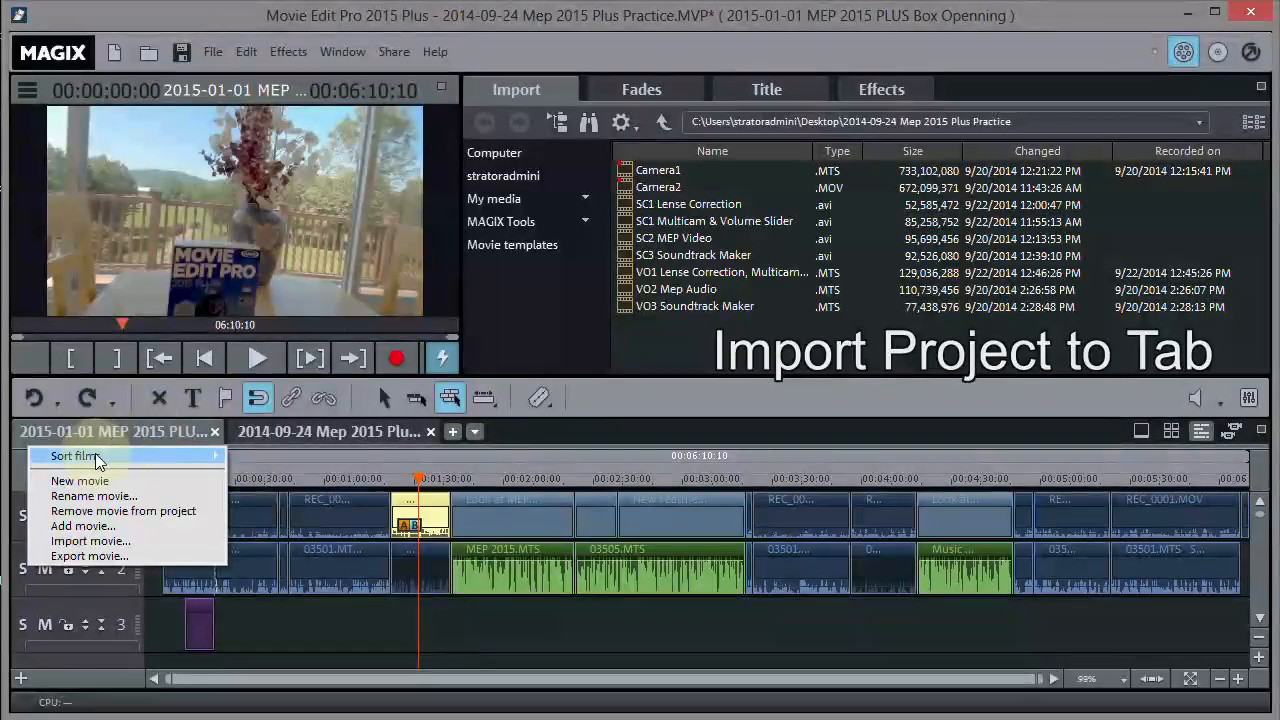
pyautogui.moveTo(97, 460)
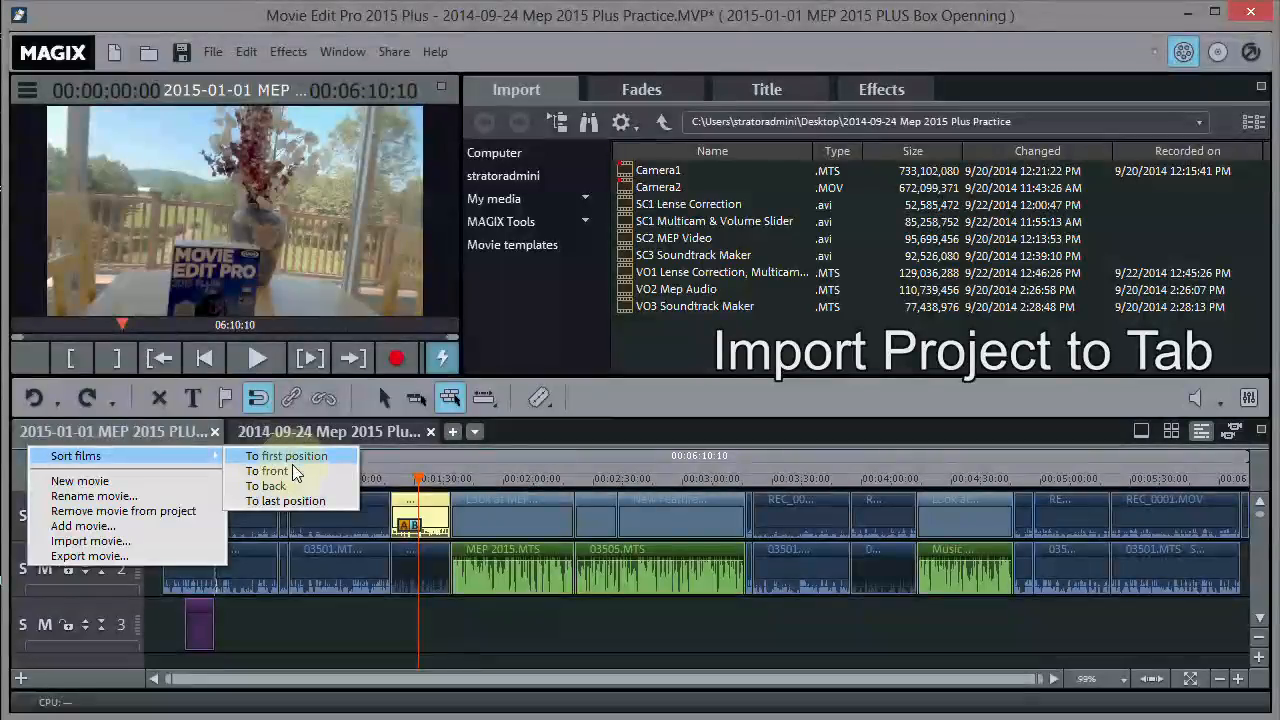
pyautogui.click(266, 486)
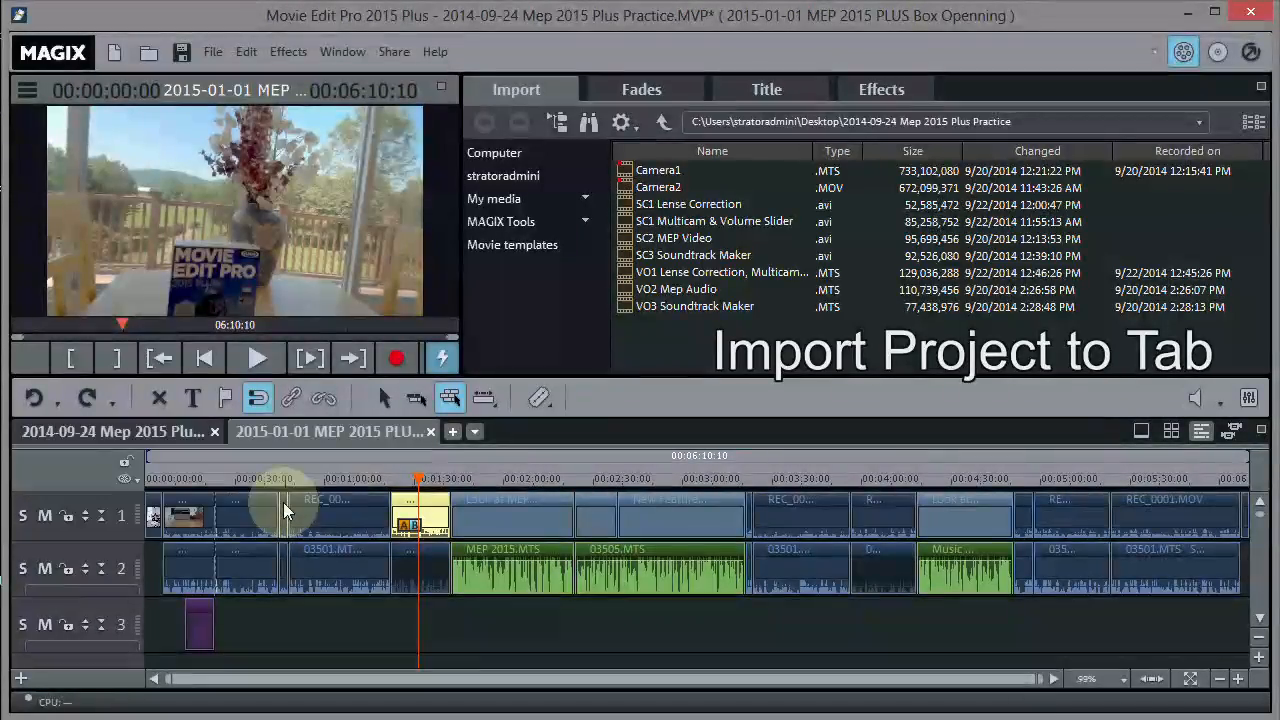
# - Switch to the 2014-09-24 practice movie and view the list of open movies and movie commands
pyautogui.moveTo(285, 510); pyautogui.dragTo(335, 432)
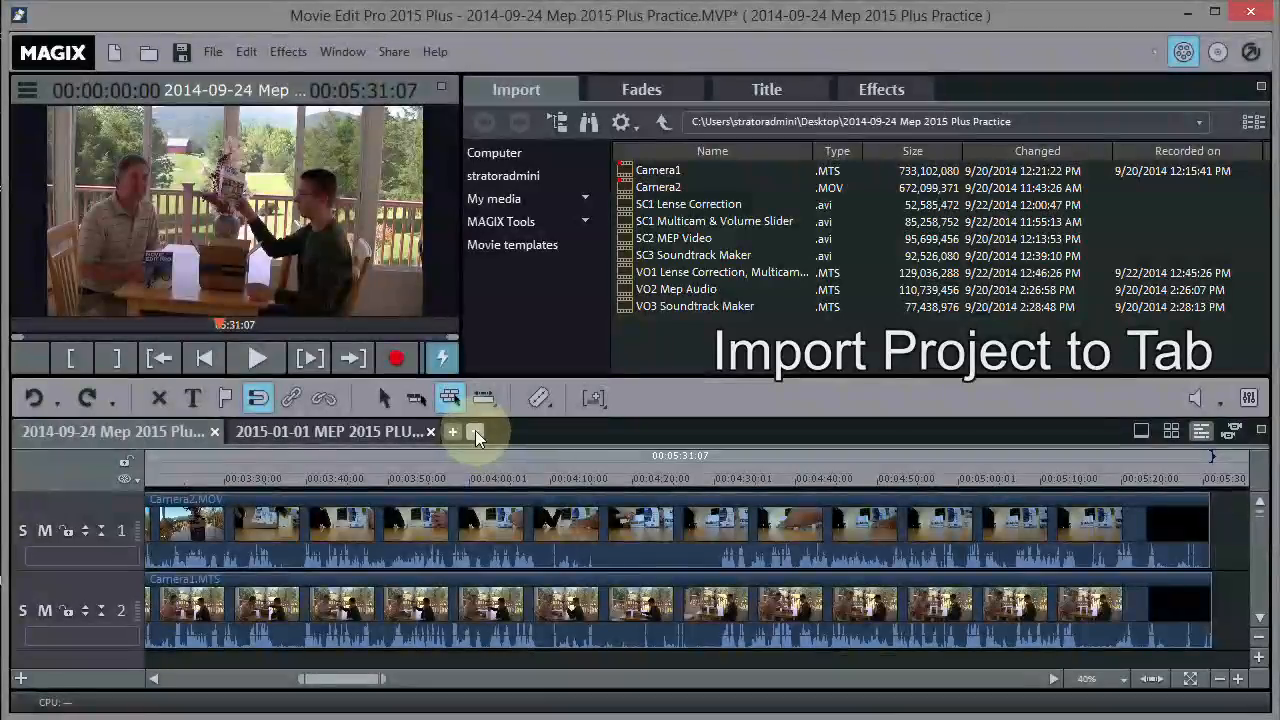
pyautogui.click(476, 432)
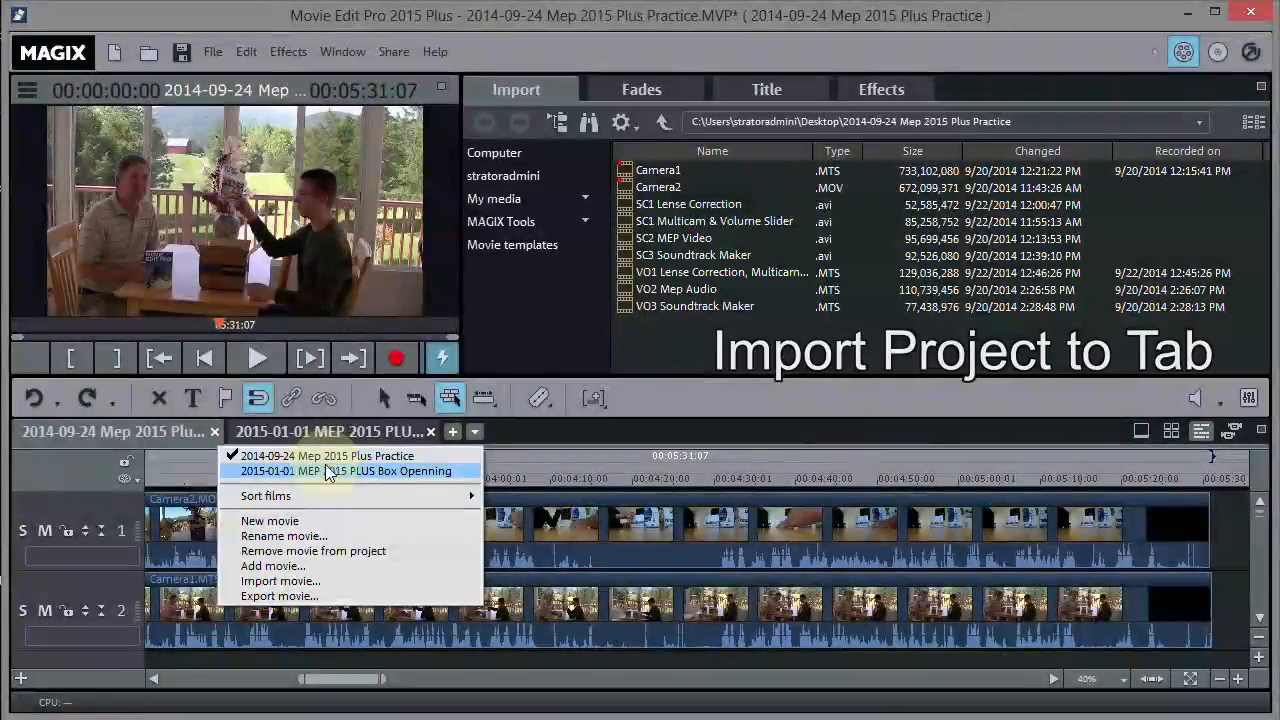
pyautogui.click(520, 435)
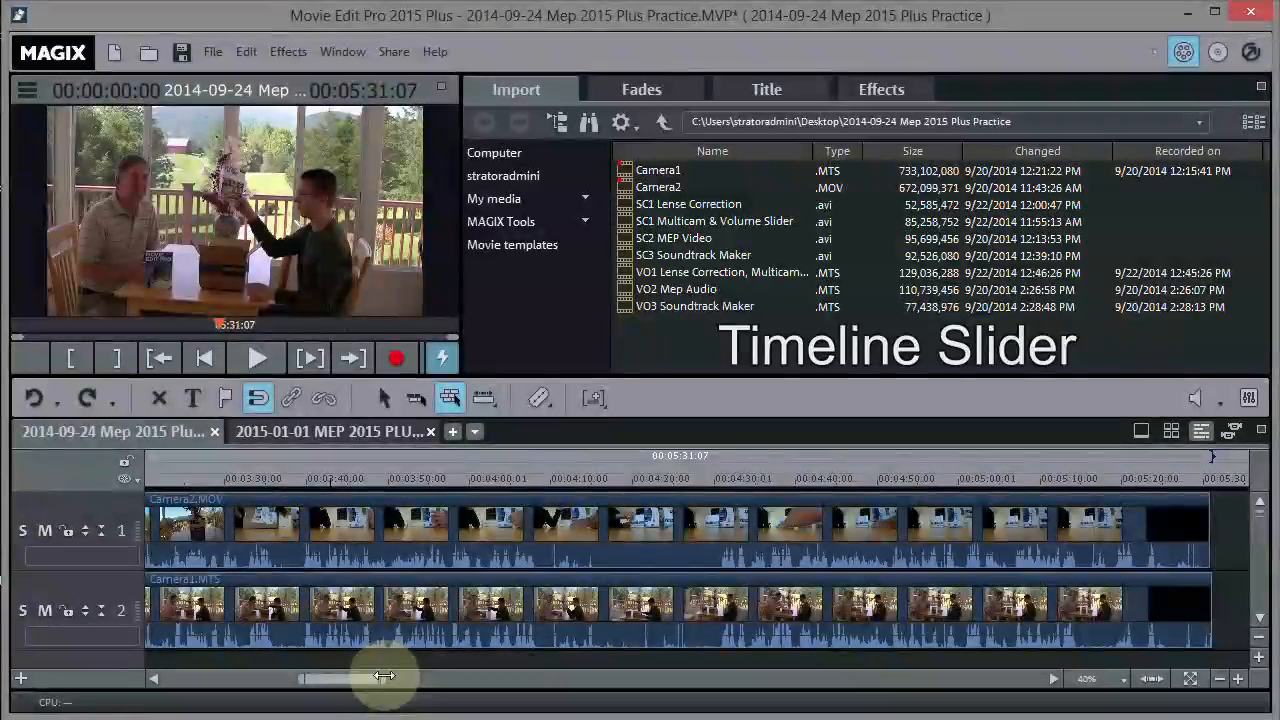
# - Widen the visible timeline range of the practice movie and slide the view back to its beginning
pyautogui.moveTo(383, 678); pyautogui.dragTo(410, 677)
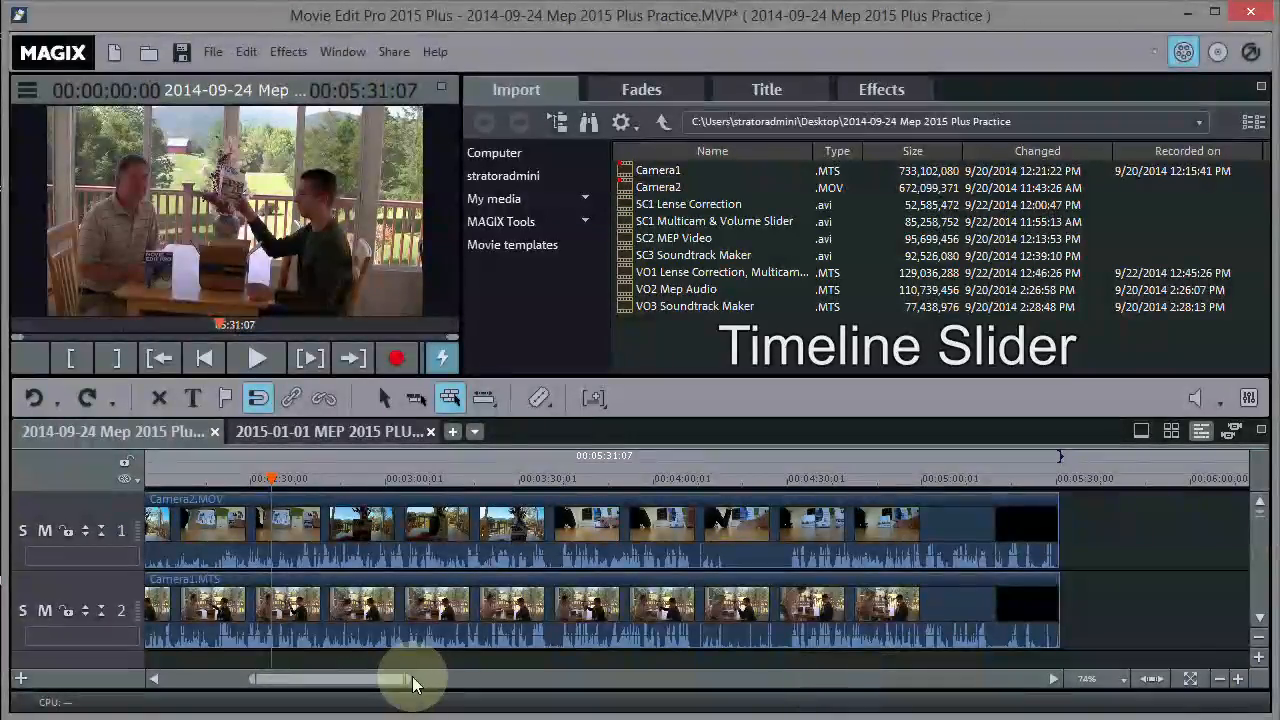
pyautogui.moveTo(406, 678)
pyautogui.mouseDown()
pyautogui.moveTo(449, 678)
pyautogui.moveTo(192, 682)
pyautogui.mouseUp()
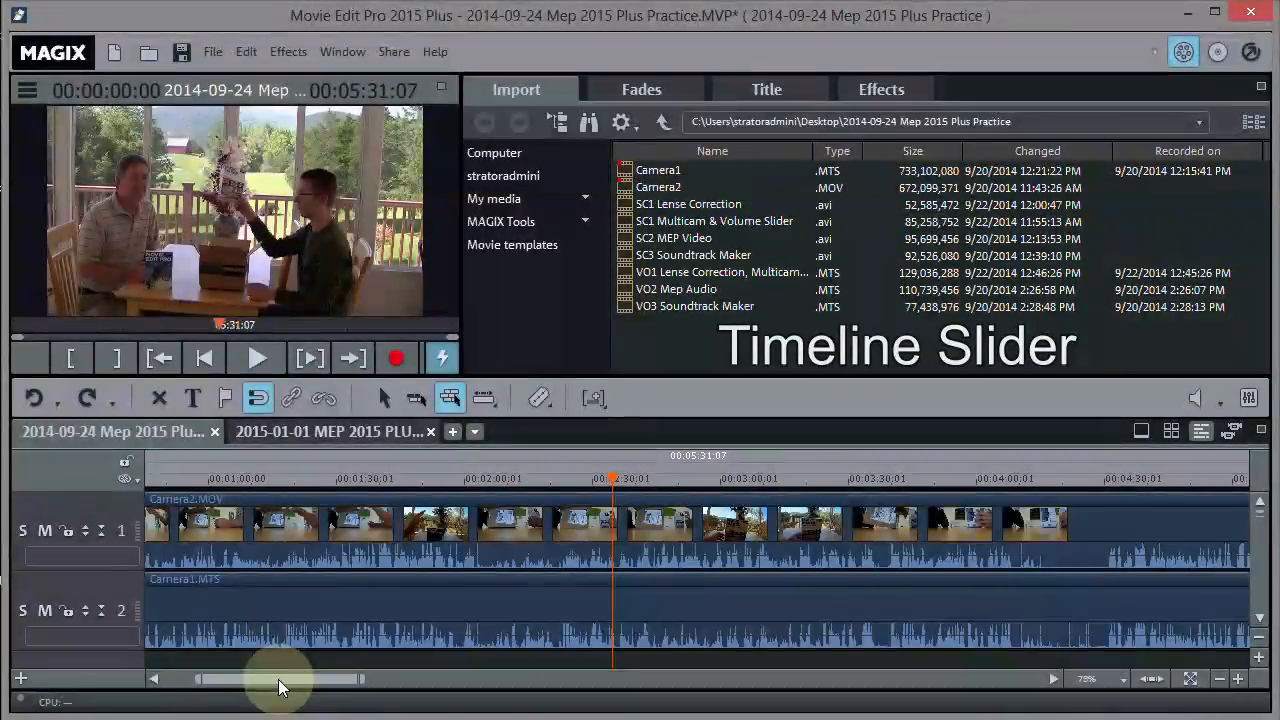
pyautogui.moveTo(280, 681); pyautogui.dragTo(137, 694)
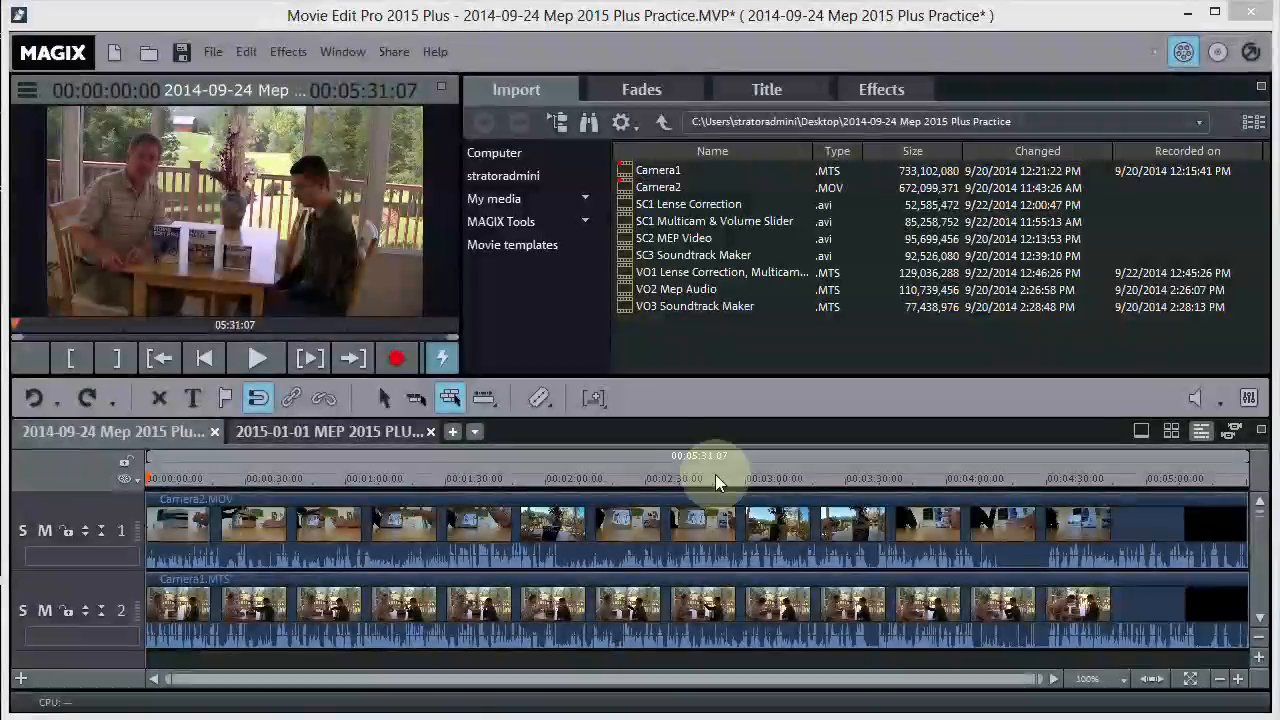
# - Switch to the Box Openning movie and scrub through its intro, title and opening camera clips up to about 00:01:32
pyautogui.click(312, 434)
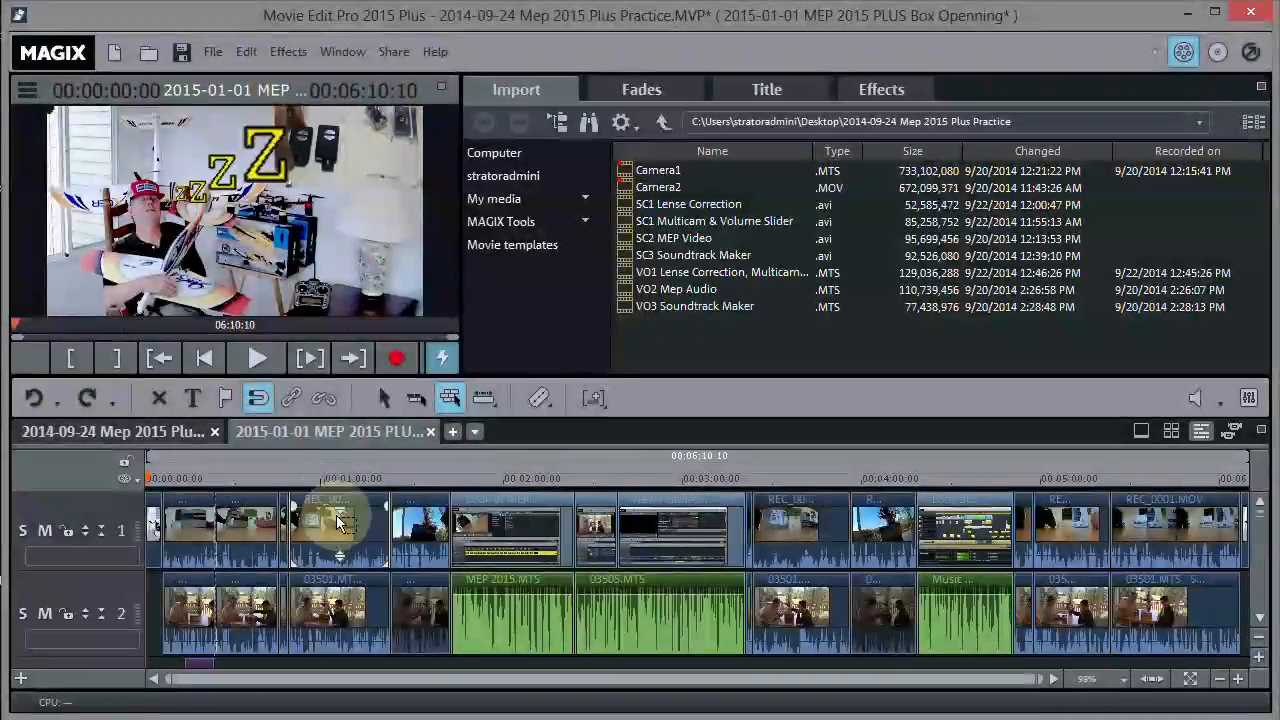
pyautogui.moveTo(147, 473); pyautogui.dragTo(197, 481)
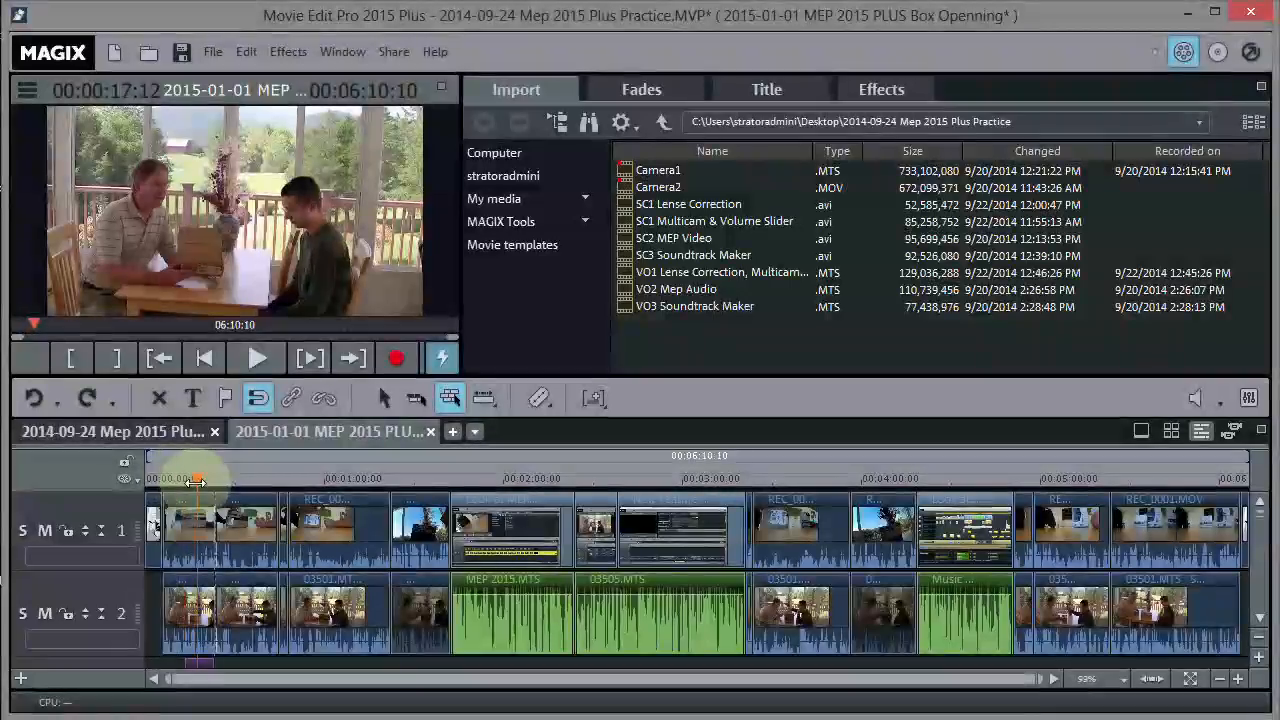
pyautogui.click(178, 530)
pyautogui.moveTo(197, 477); pyautogui.dragTo(215, 479)
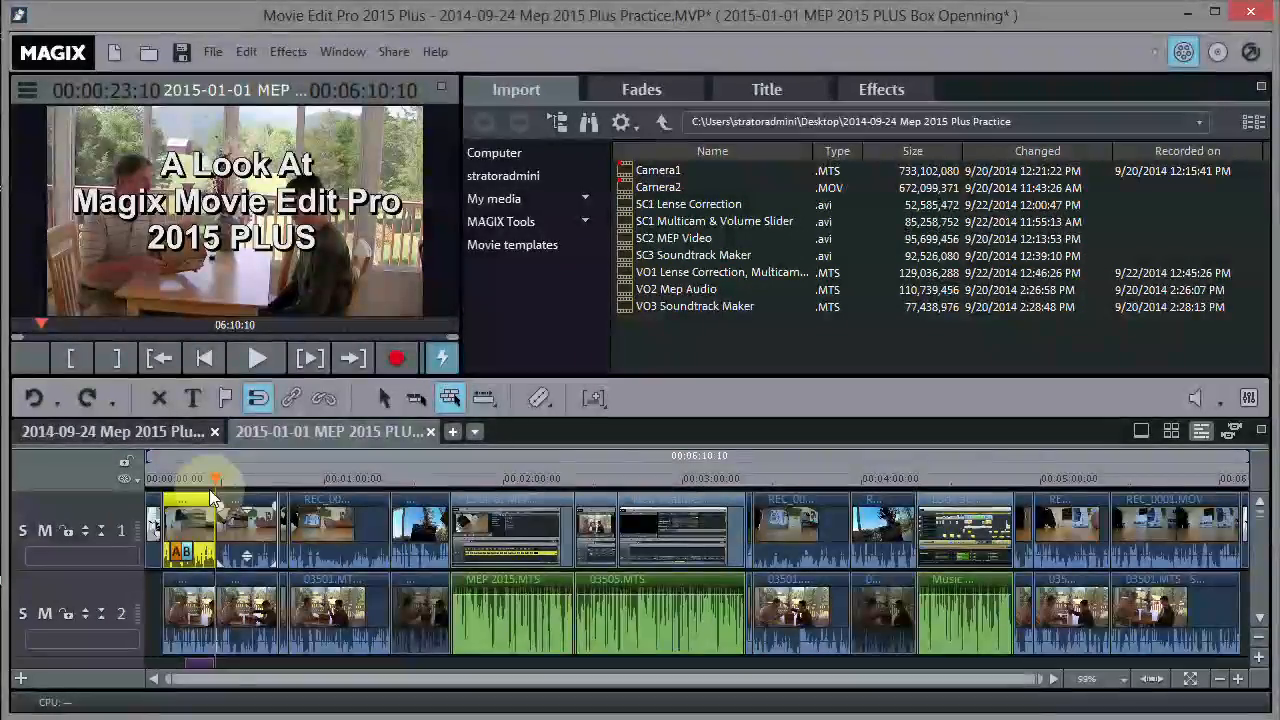
pyautogui.click(229, 478)
pyautogui.moveTo(229, 478); pyautogui.dragTo(400, 520)
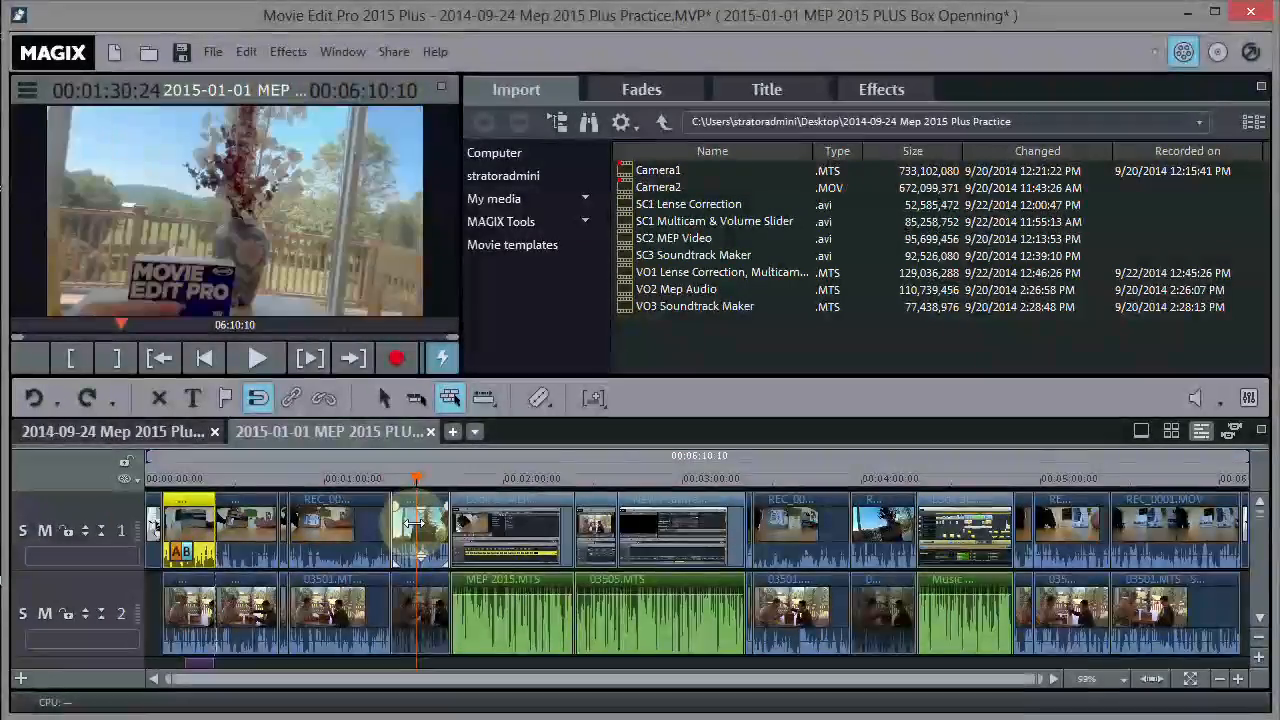
pyautogui.moveTo(425, 525); pyautogui.dragTo(422, 535)
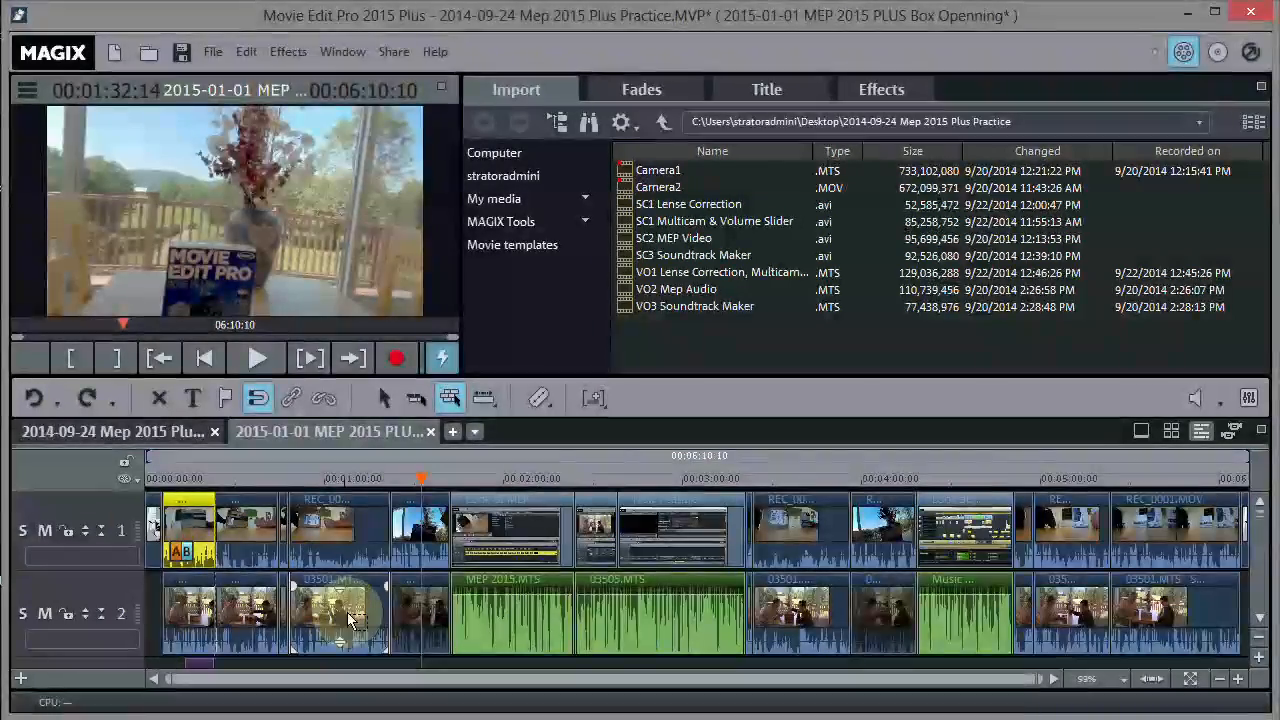
# - Scrub through the Box Openning movie's screen-capture, voice-over and closing sections, and return the marker near the start
pyautogui.moveTo(424, 472); pyautogui.dragTo(486, 488)
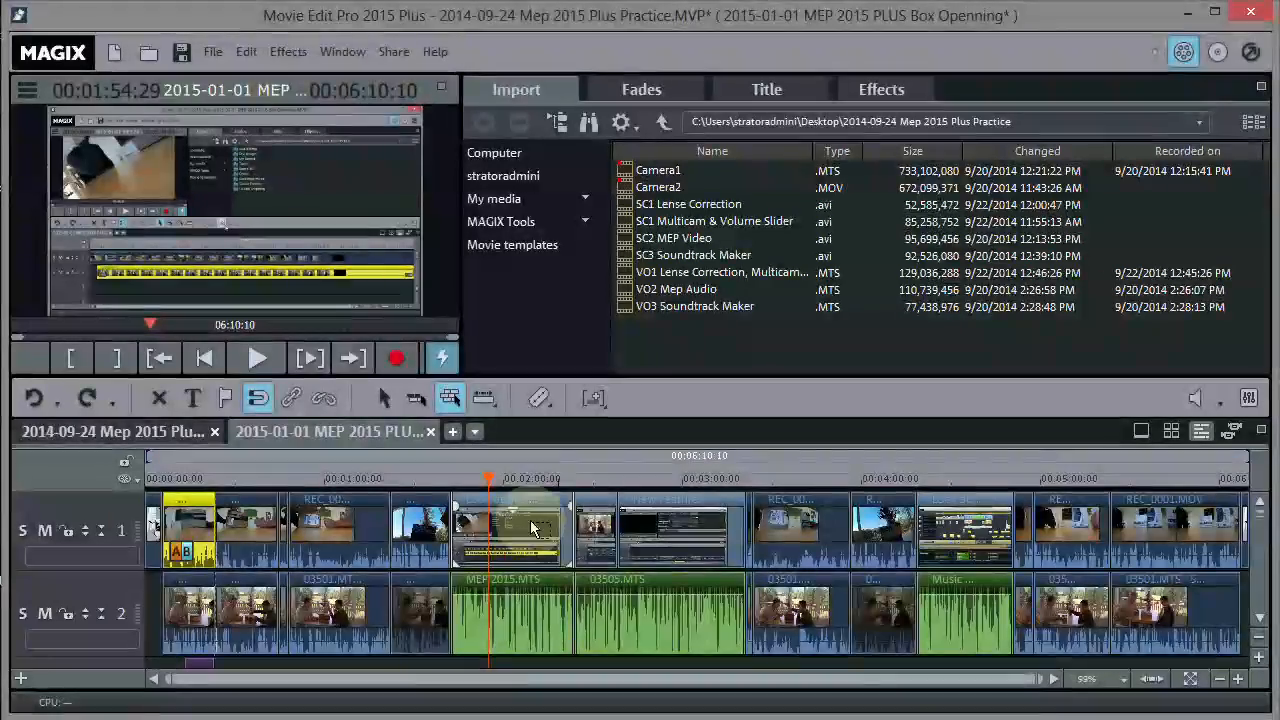
pyautogui.moveTo(492, 481); pyautogui.dragTo(576, 486)
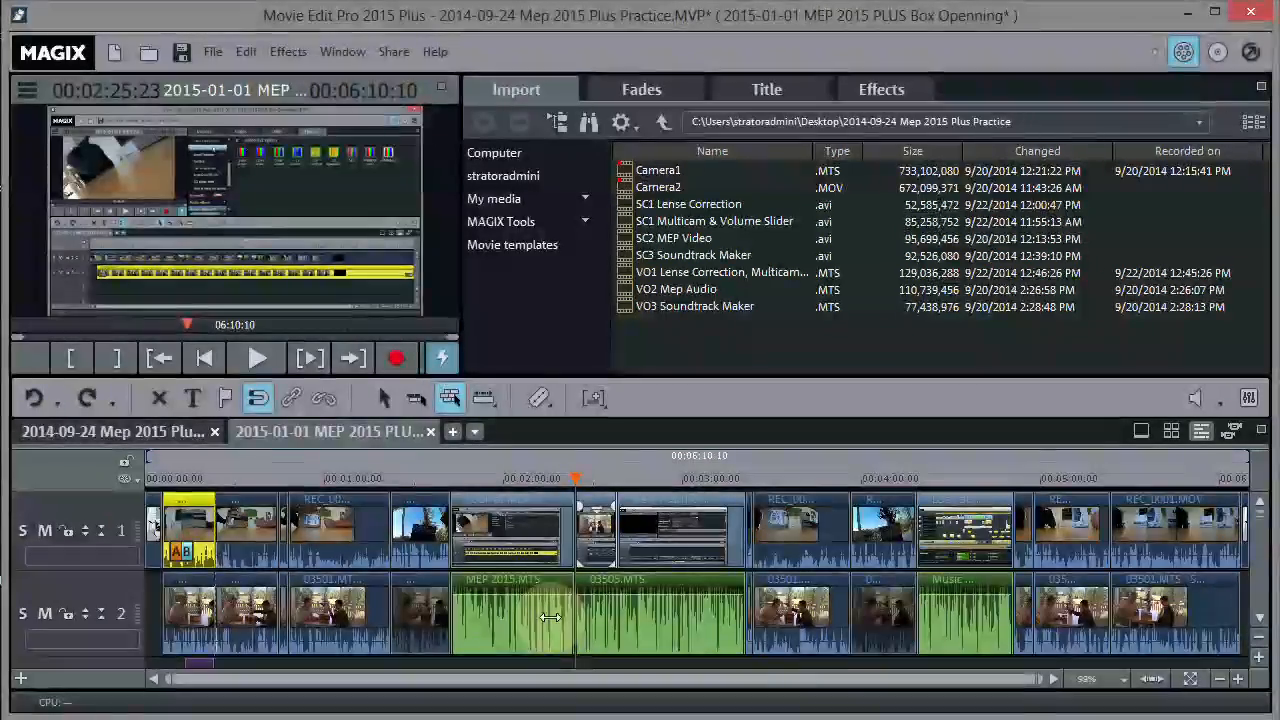
pyautogui.click(550, 617)
pyautogui.moveTo(574, 478); pyautogui.dragTo(957, 528)
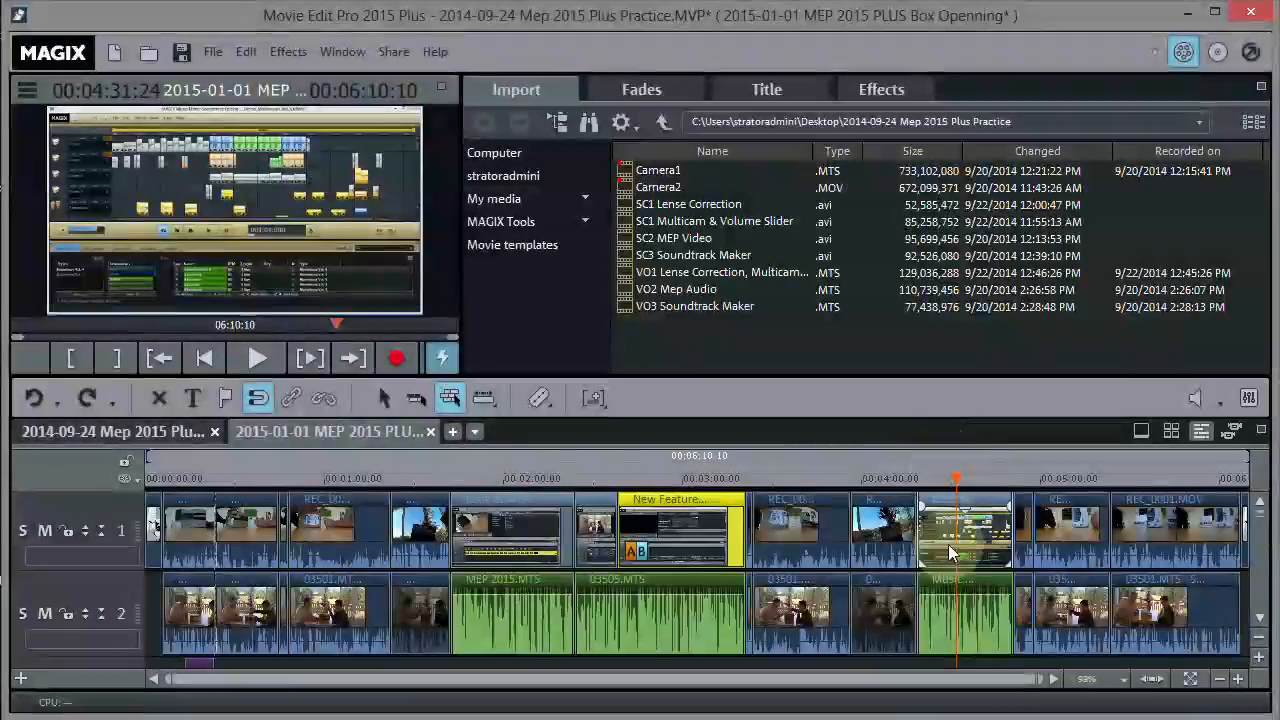
pyautogui.moveTo(957, 471)
pyautogui.mouseDown()
pyautogui.moveTo(986, 491)
pyautogui.moveTo(958, 486)
pyautogui.mouseUp()
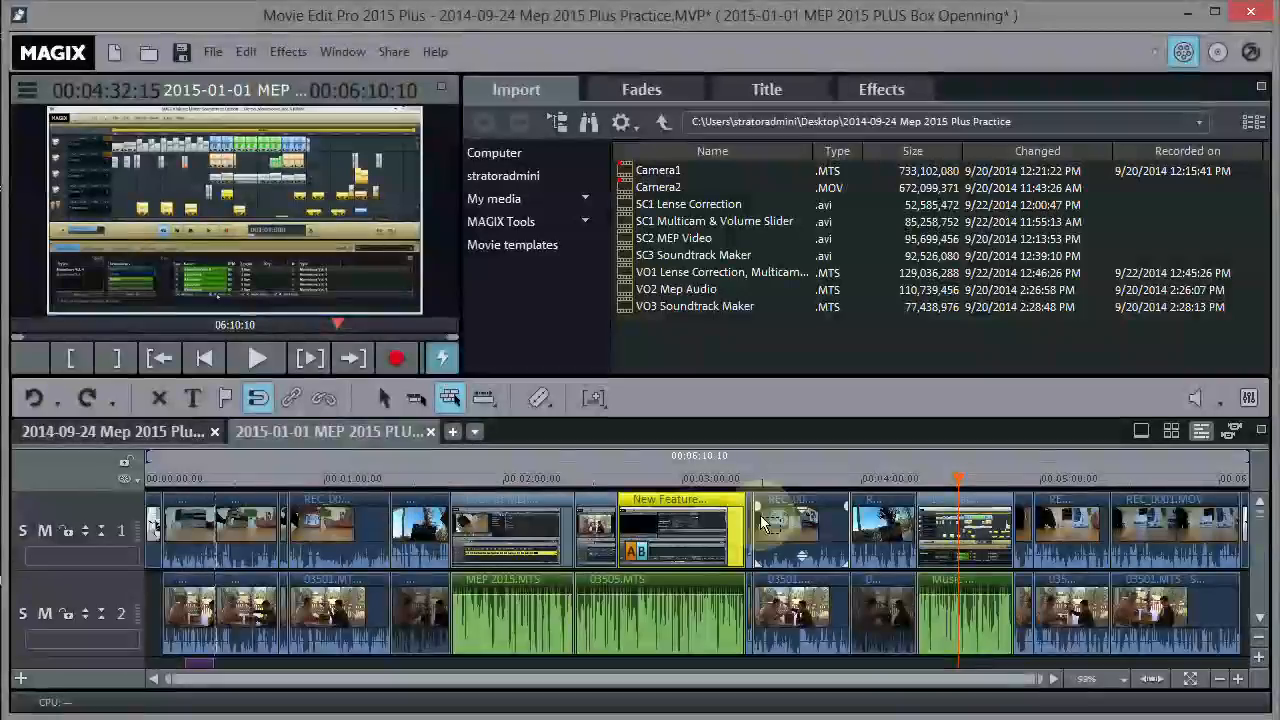
pyautogui.moveTo(950, 478); pyautogui.dragTo(1165, 484)
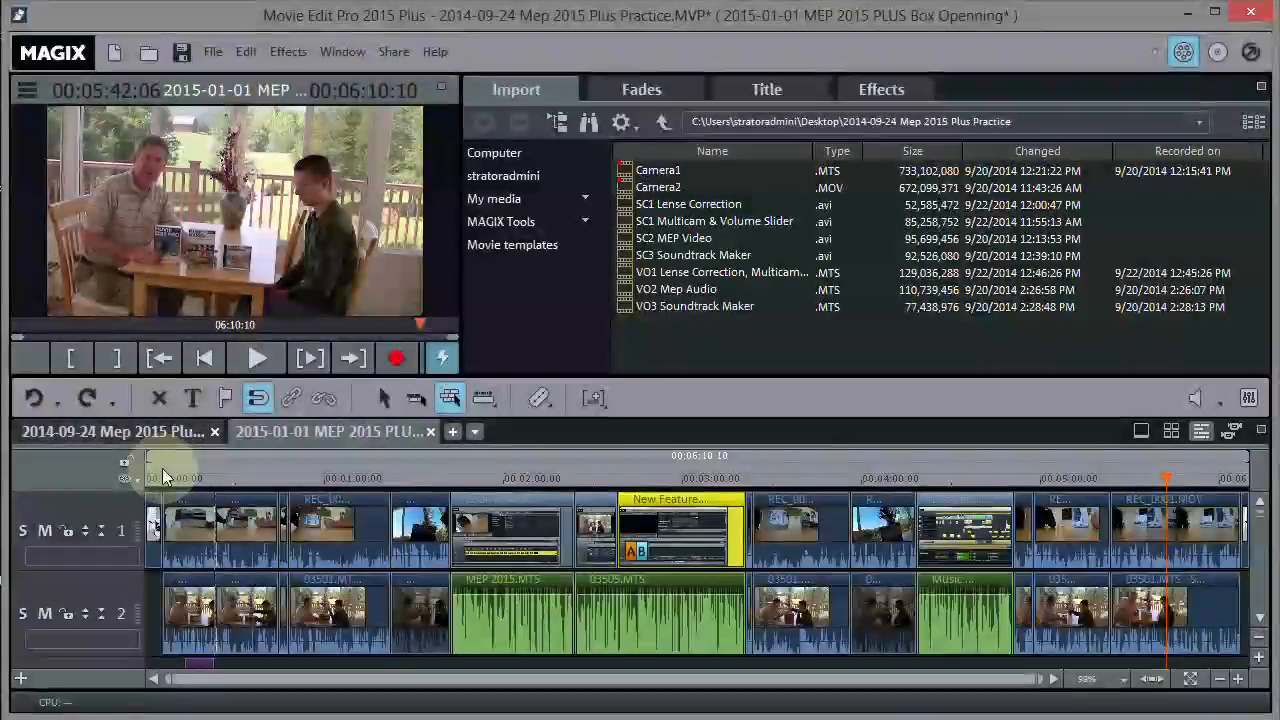
pyautogui.click(163, 476)
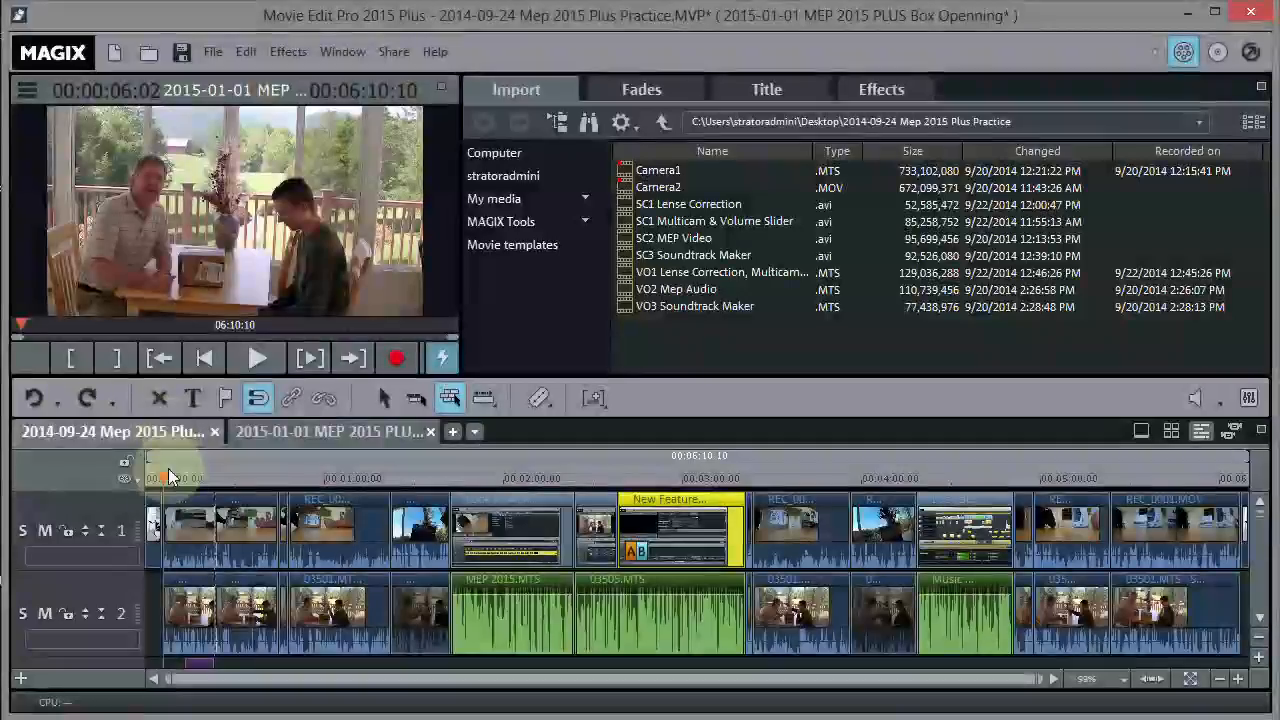
# - Return to the practice movie and save the project
pyautogui.moveTo(163, 477); pyautogui.dragTo(212, 483)
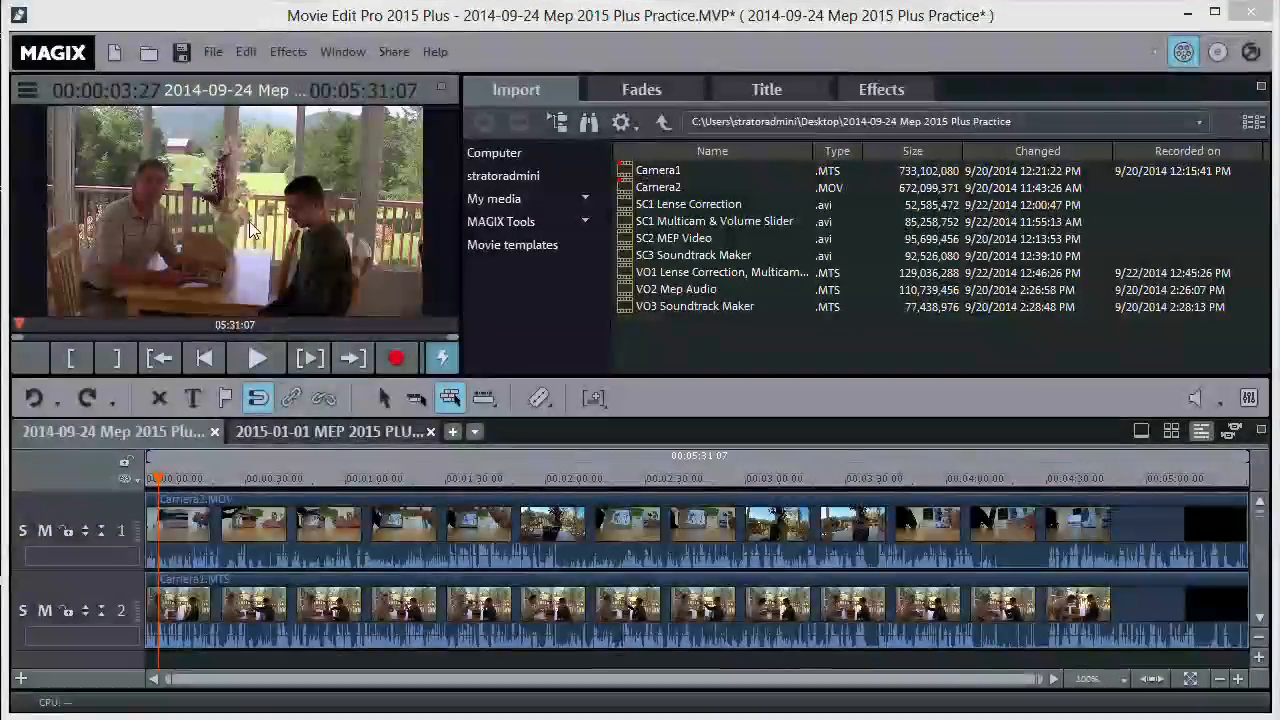
pyautogui.click(211, 52)
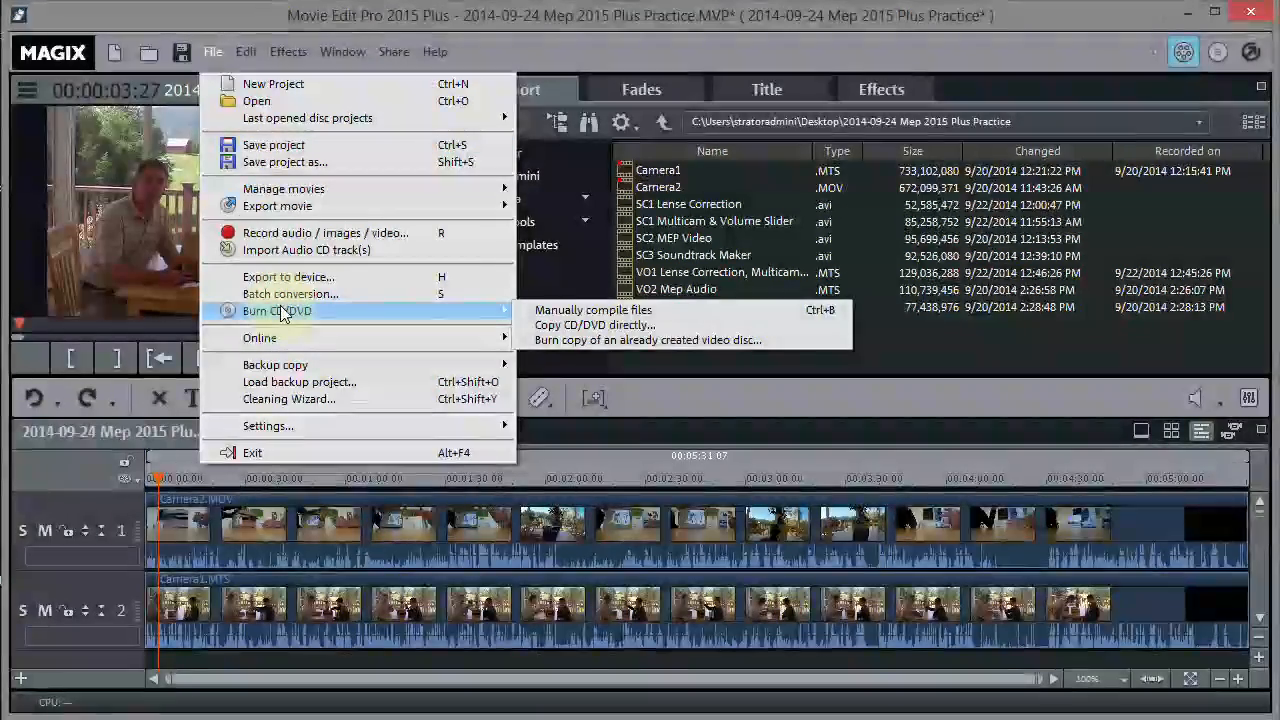
pyautogui.click(274, 146)
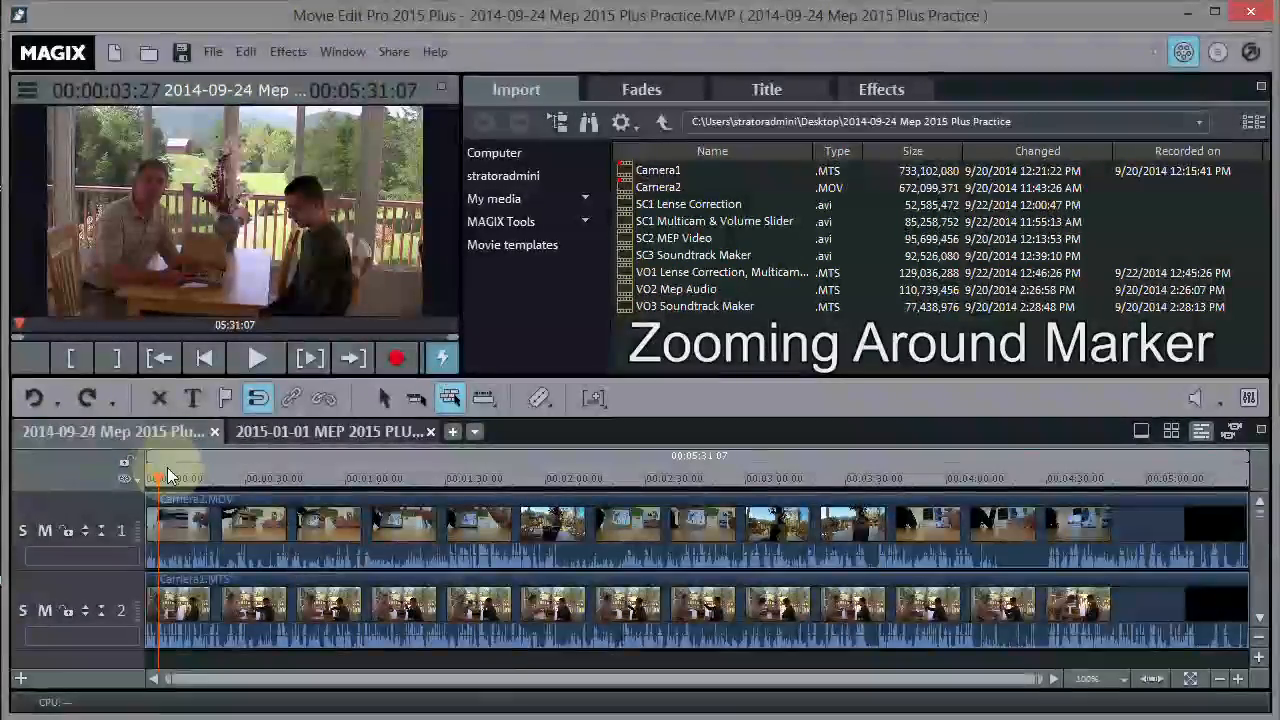
# - Place the playback marker at about 00:00:13:23 in the practice movie and zoom the timeline in and out around it
pyautogui.moveTo(157, 478); pyautogui.dragTo(190, 481)
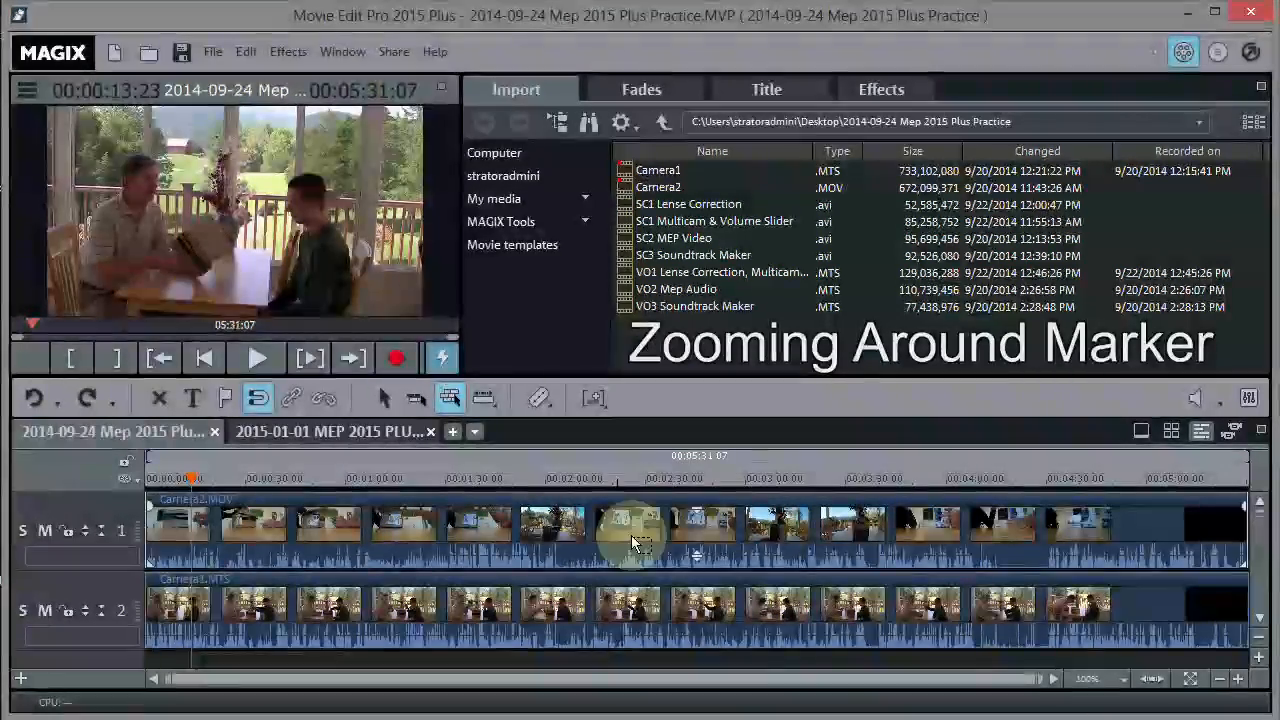
pyautogui.click(1238, 680)
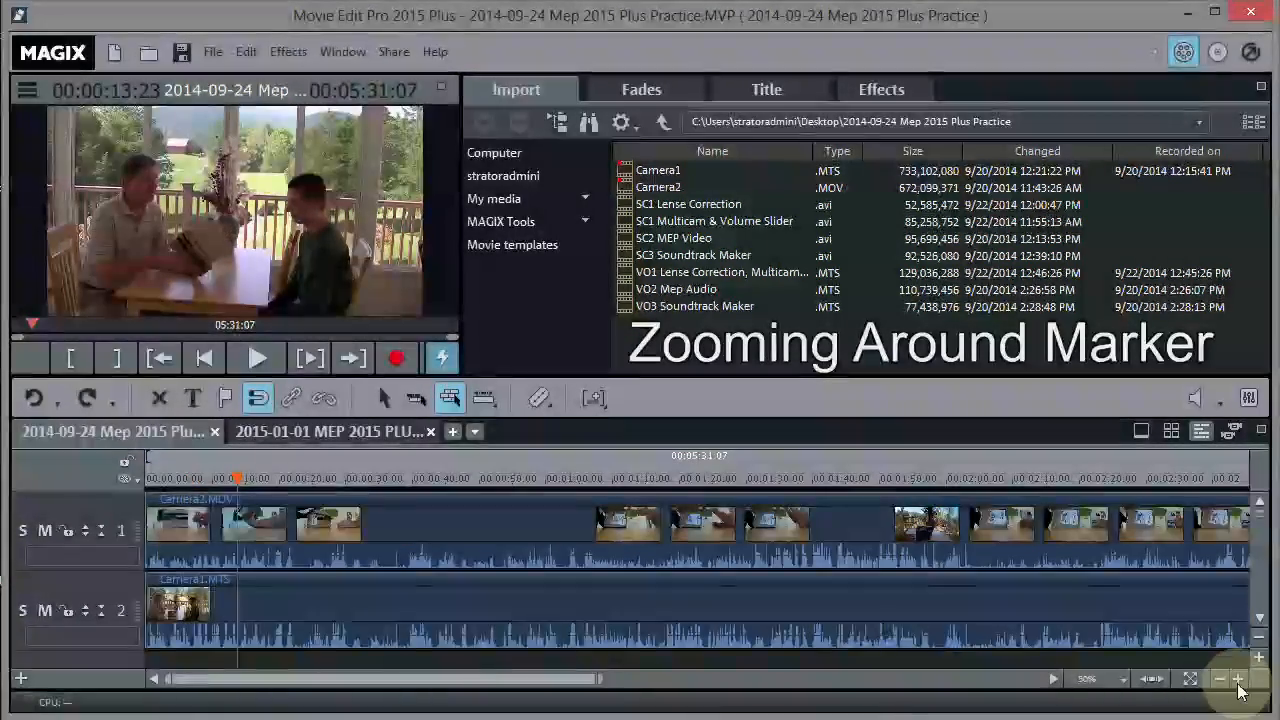
pyautogui.click(1238, 680)
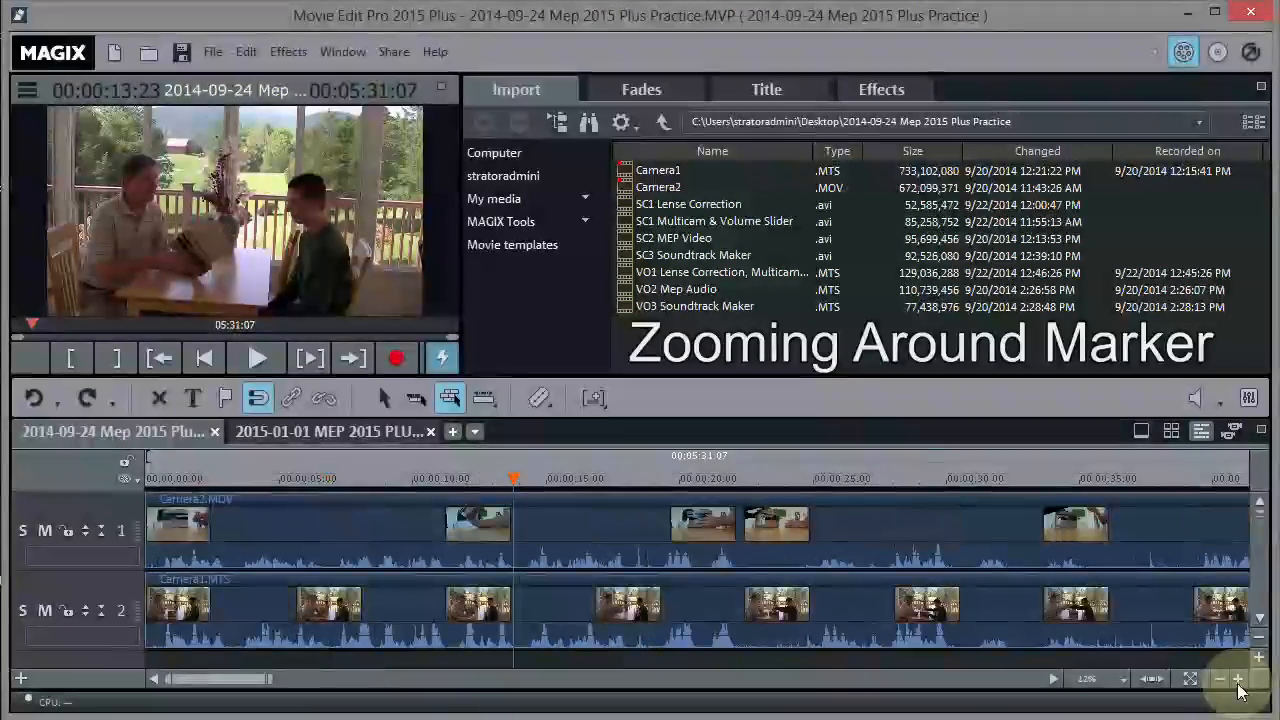
pyautogui.click(1238, 680)
pyautogui.click(1221, 680)
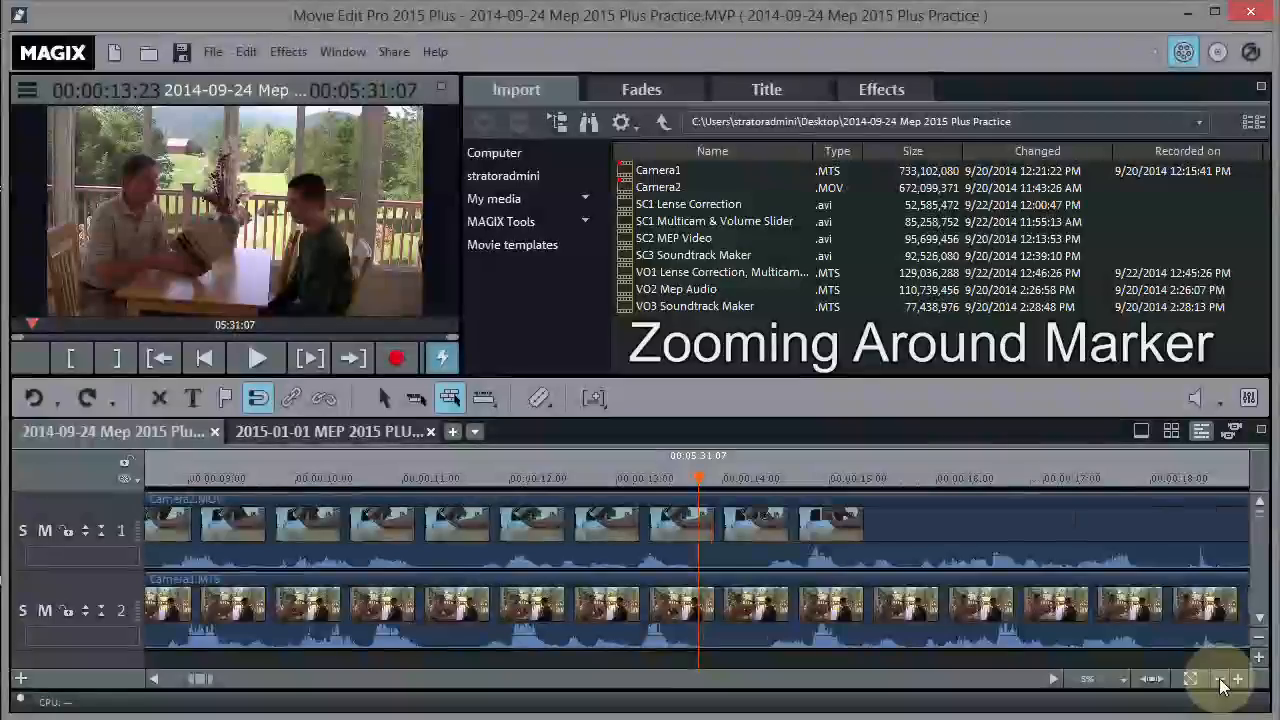
pyautogui.click(1221, 680)
pyautogui.click(1221, 680)
pyautogui.click(1221, 680)
pyautogui.click(1221, 680)
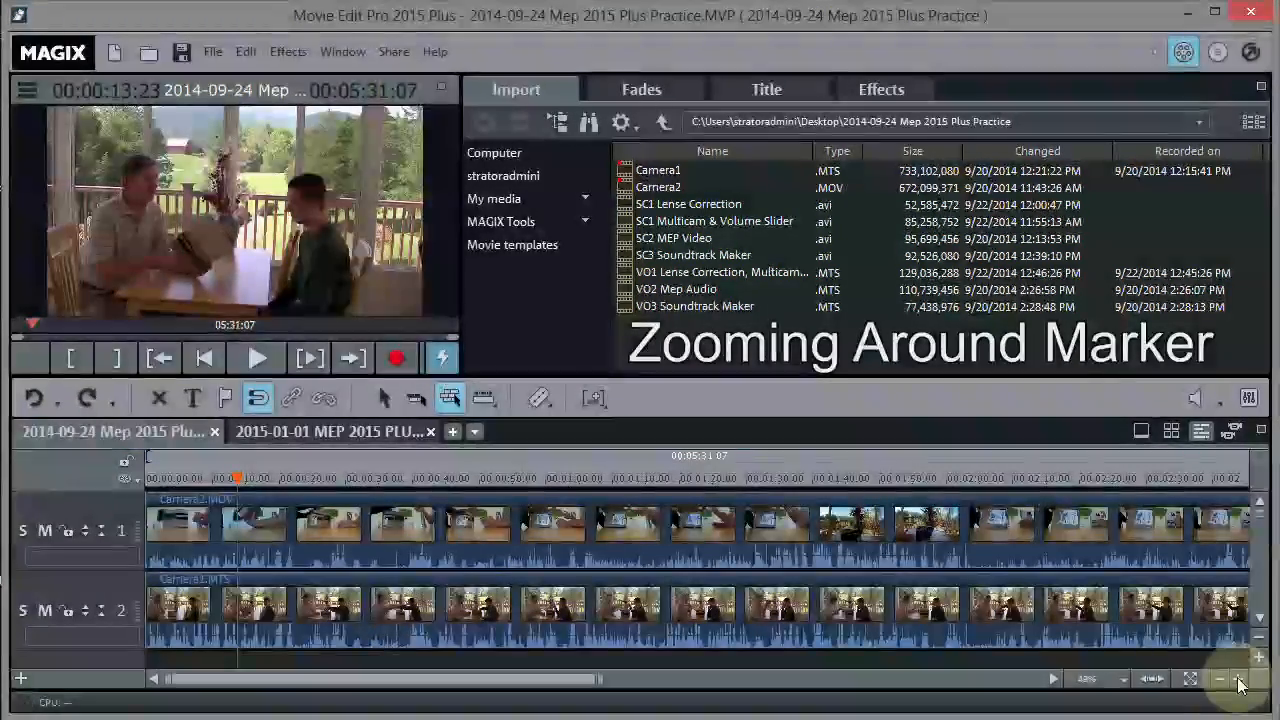
# - Play the practice movie from the marker for a few seconds and stop playback
pyautogui.click(256, 358)
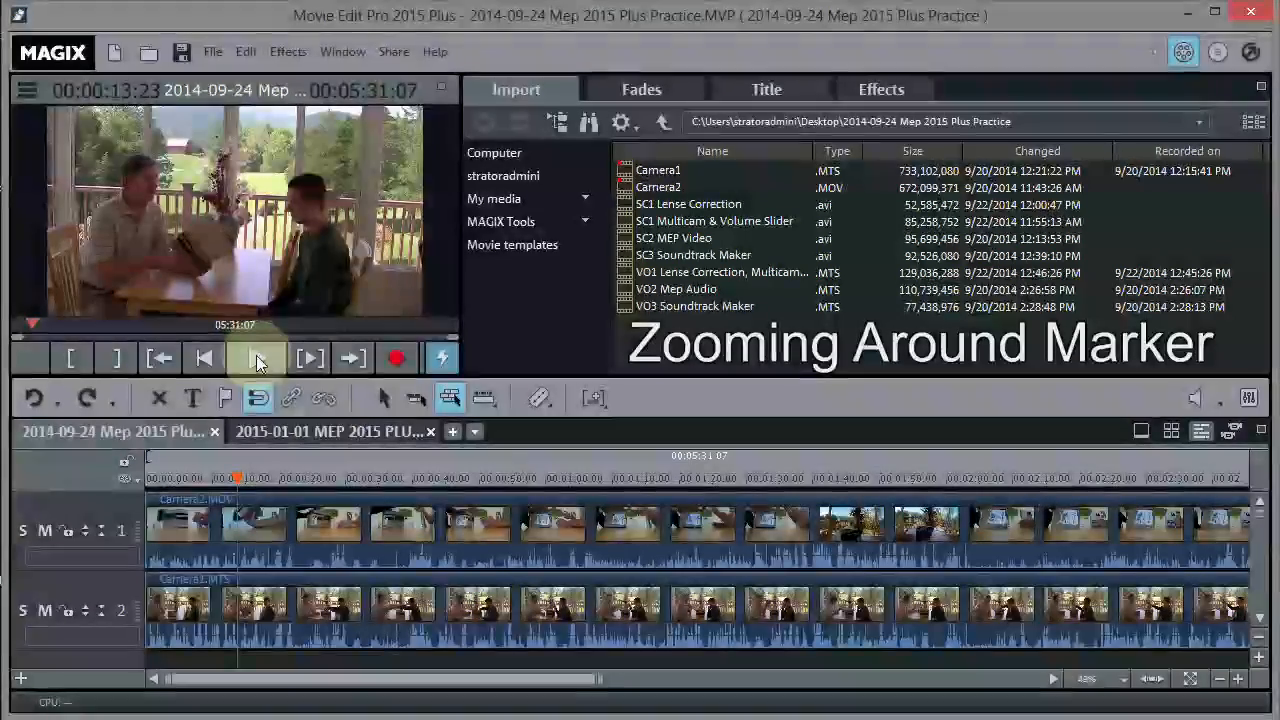
pyautogui.click(257, 358)
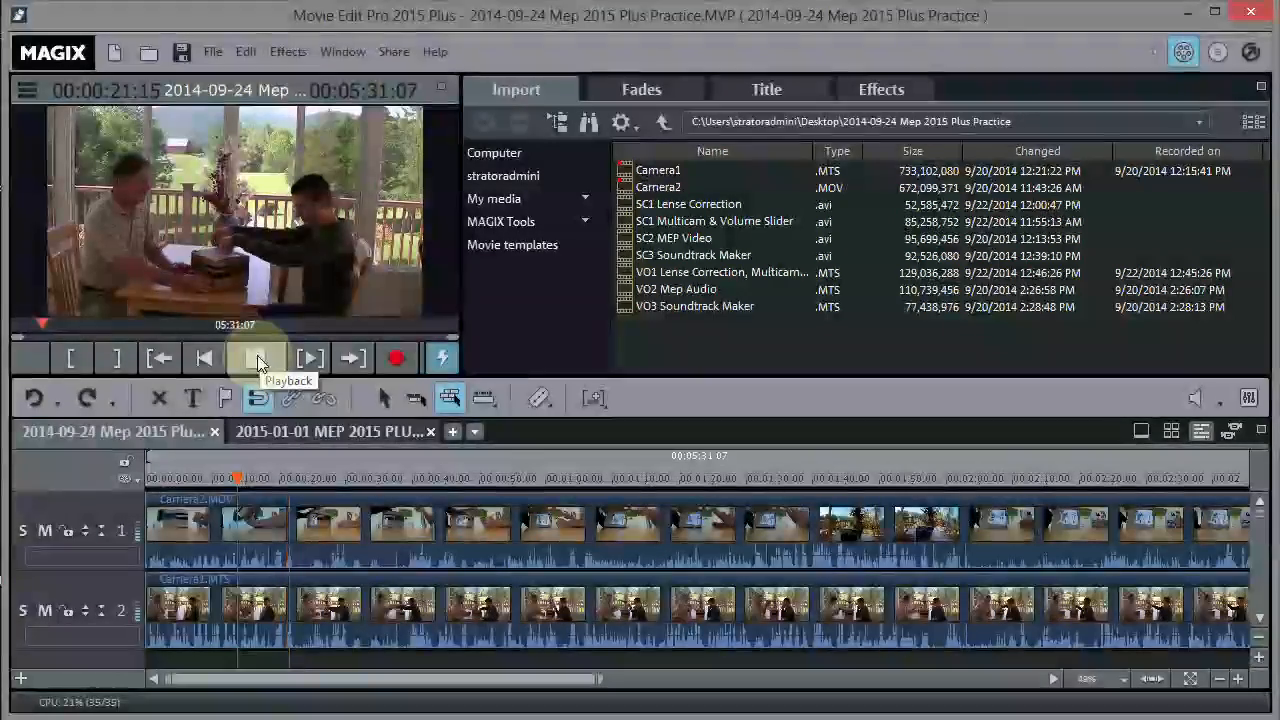
pyautogui.click(257, 355)
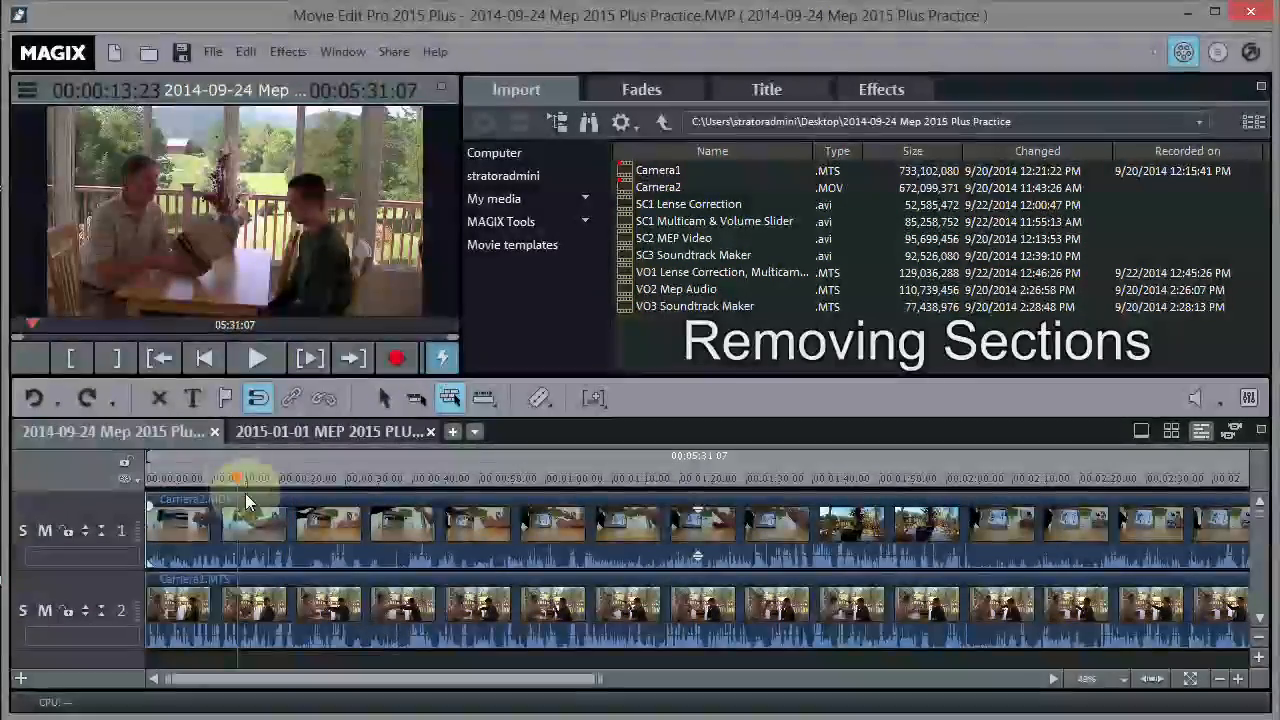
# - Place the playback marker at 00:00:18:04, preview the footage from there, and split both camera clips at the marker
pyautogui.moveTo(237, 477); pyautogui.dragTo(265, 480)
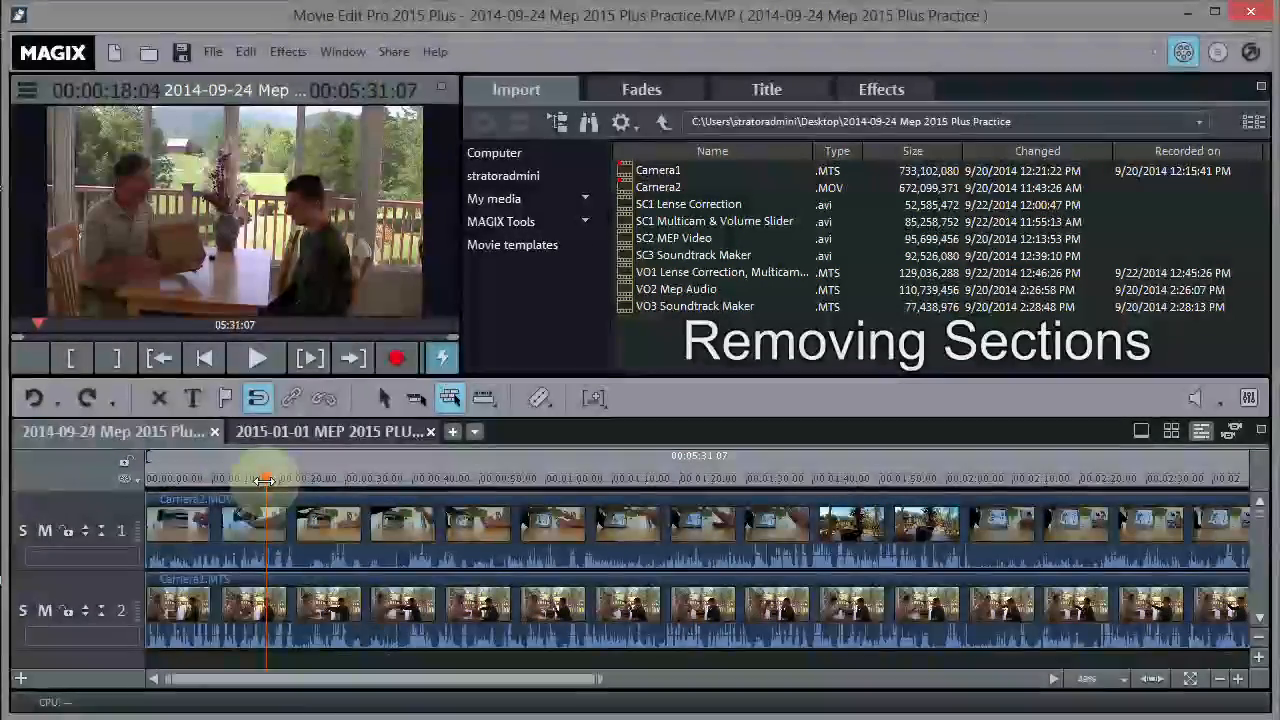
pyautogui.press('space')
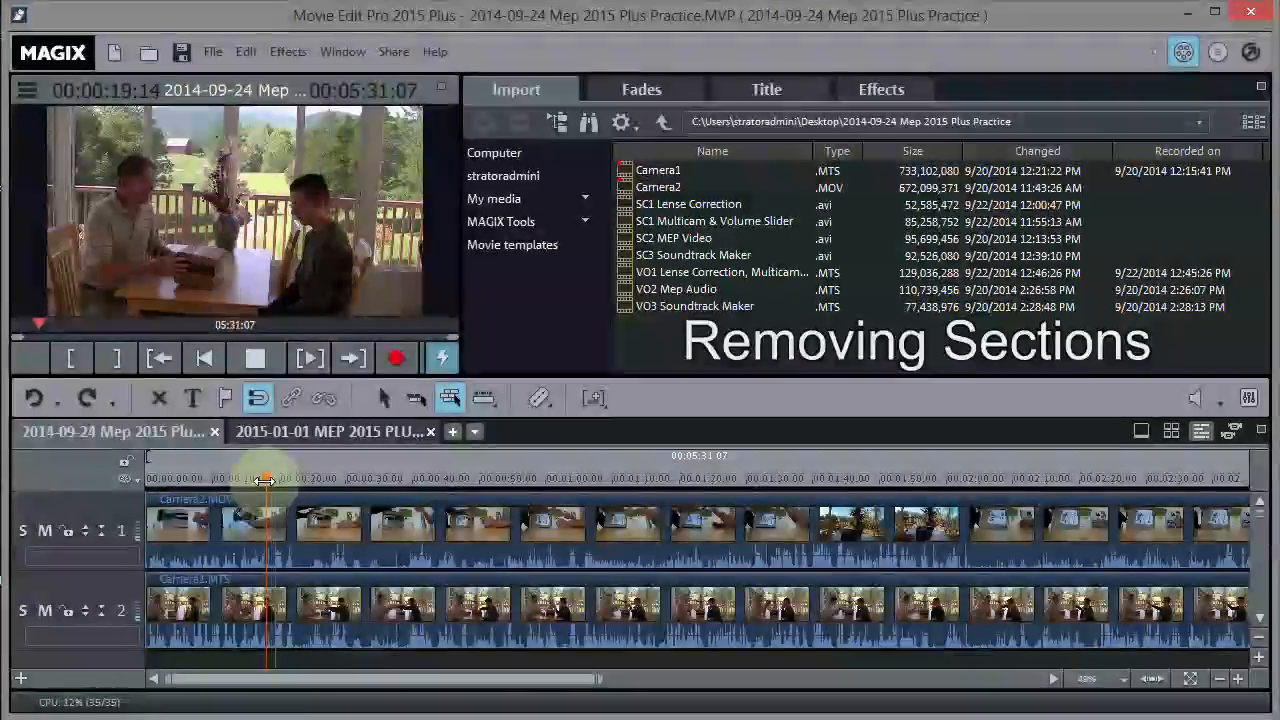
pyautogui.press('space')
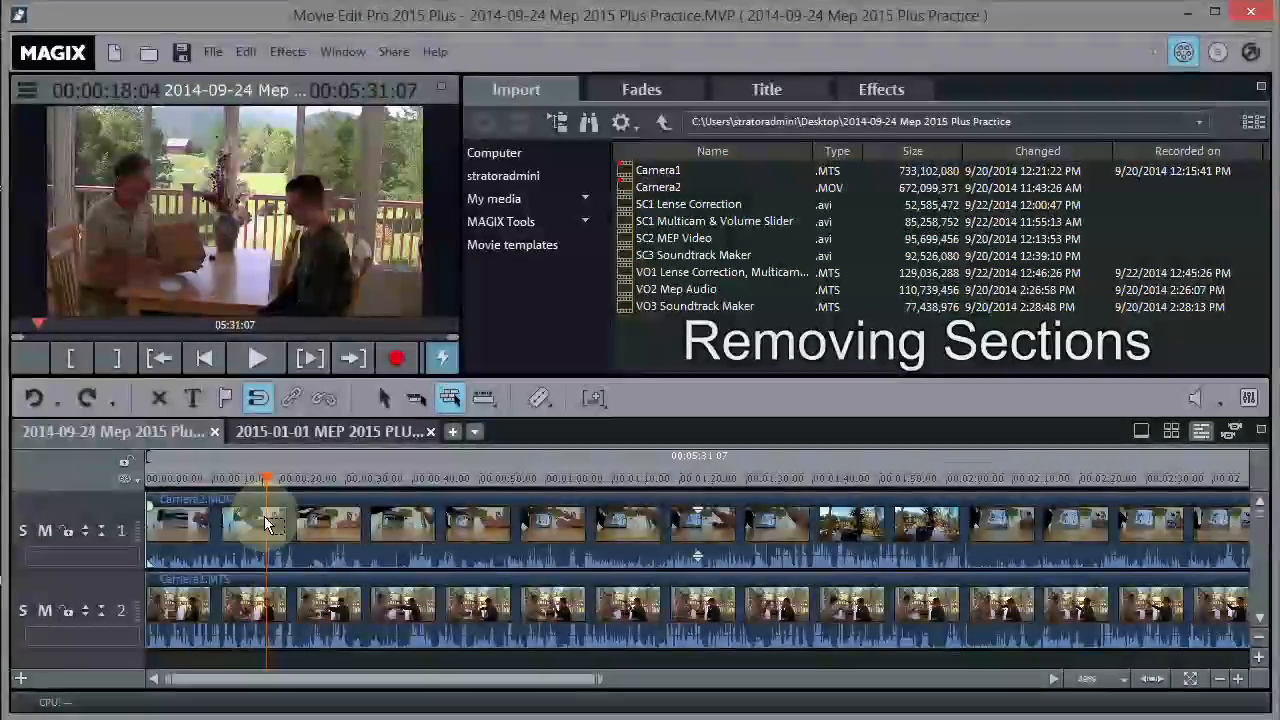
pyautogui.click(539, 399)
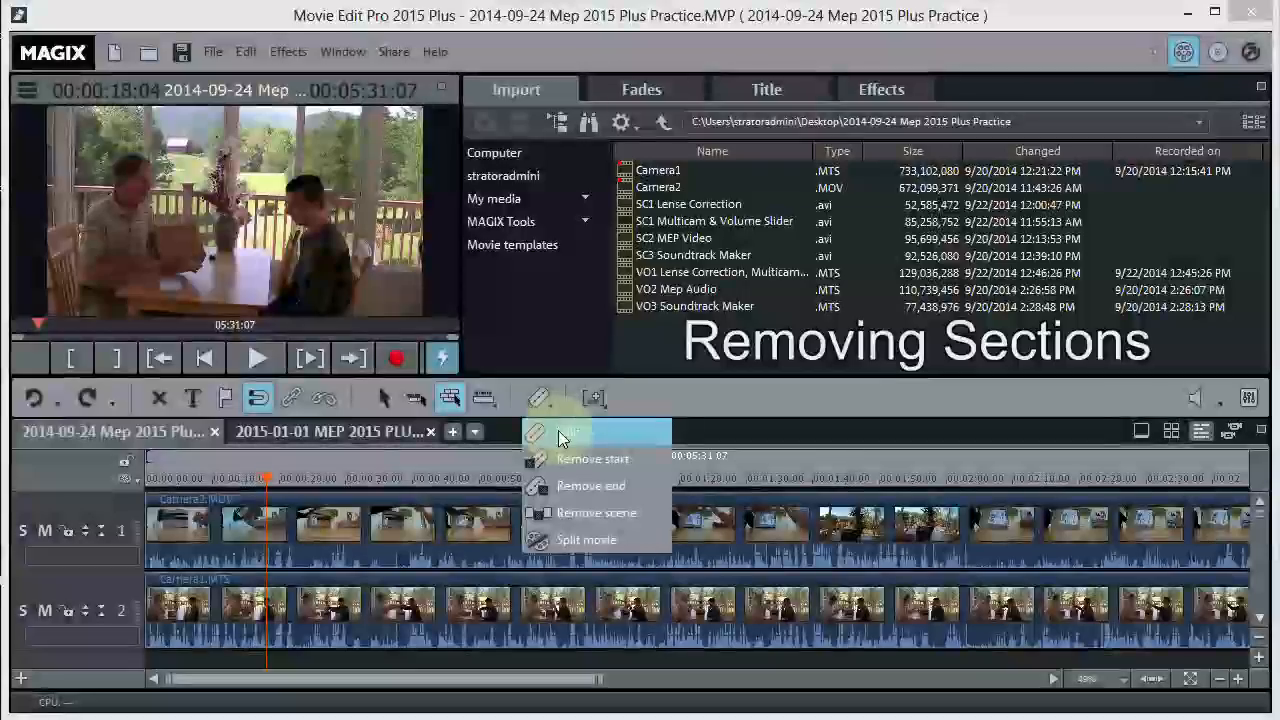
pyautogui.click(562, 432)
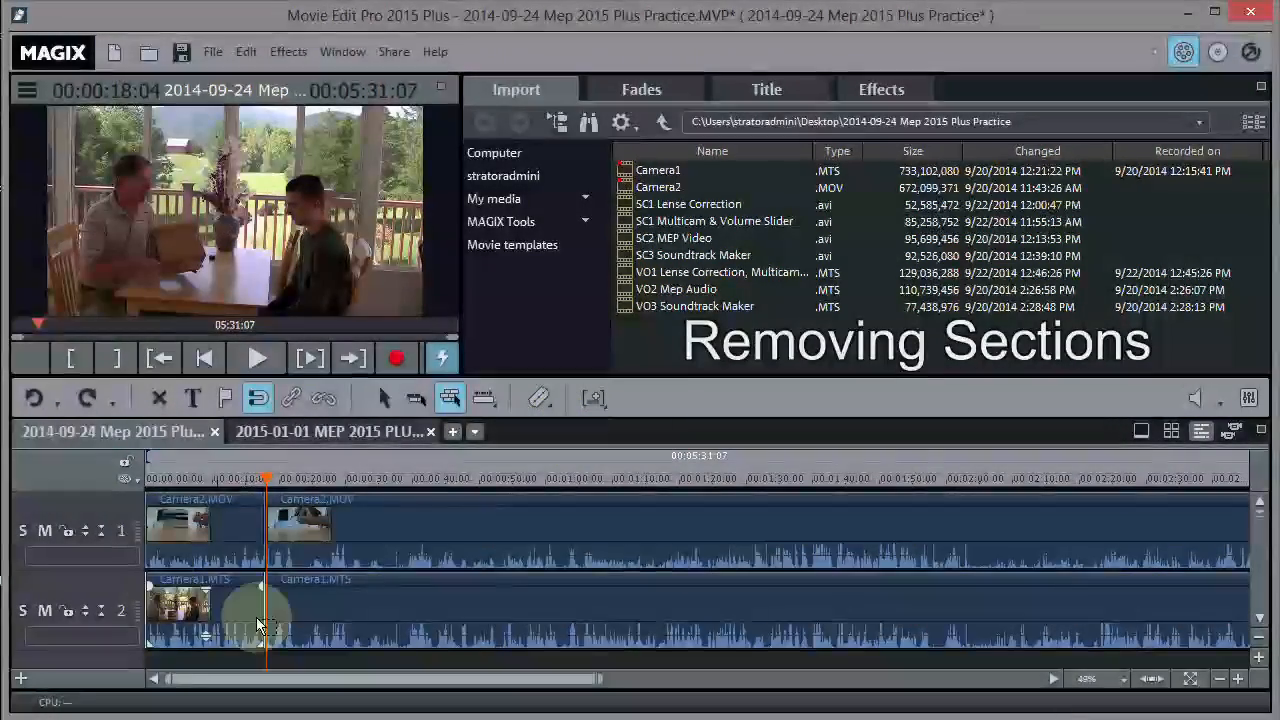
# - Try overlapping the camera sections after the split with the first sections, and snap them back against the split point
pyautogui.click(228, 565)
pyautogui.click(220, 606)
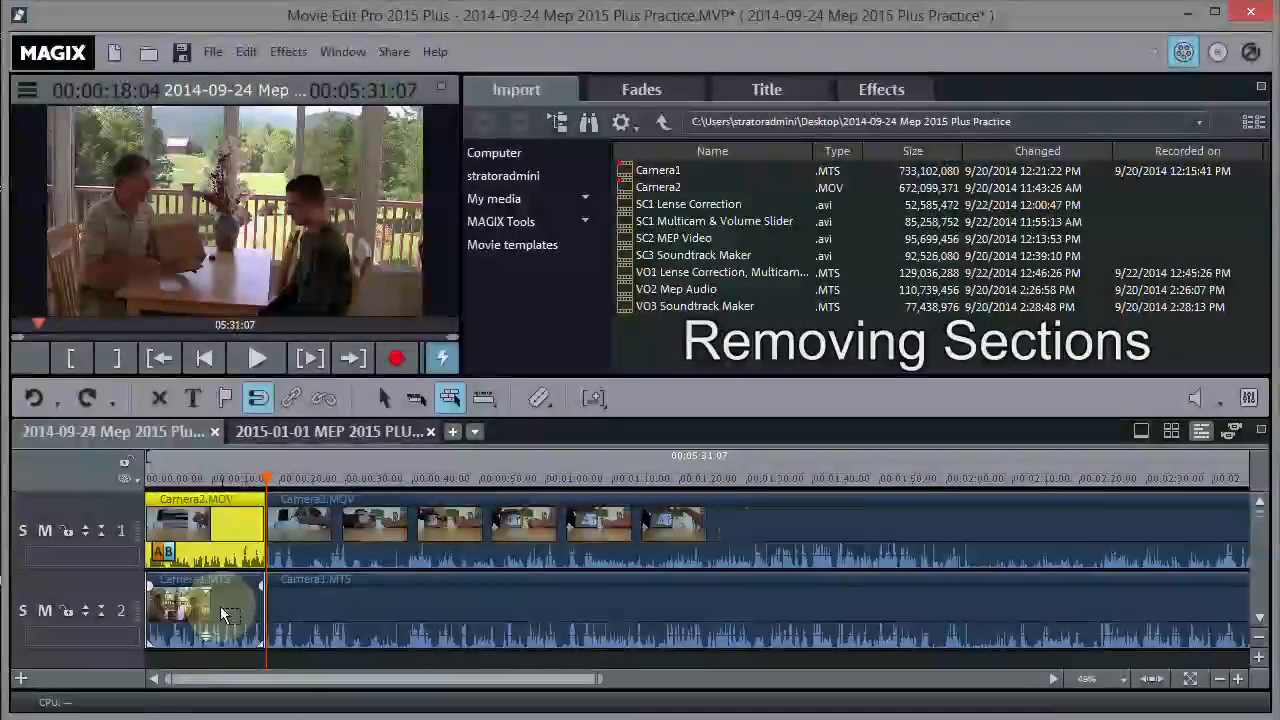
pyautogui.click(218, 538)
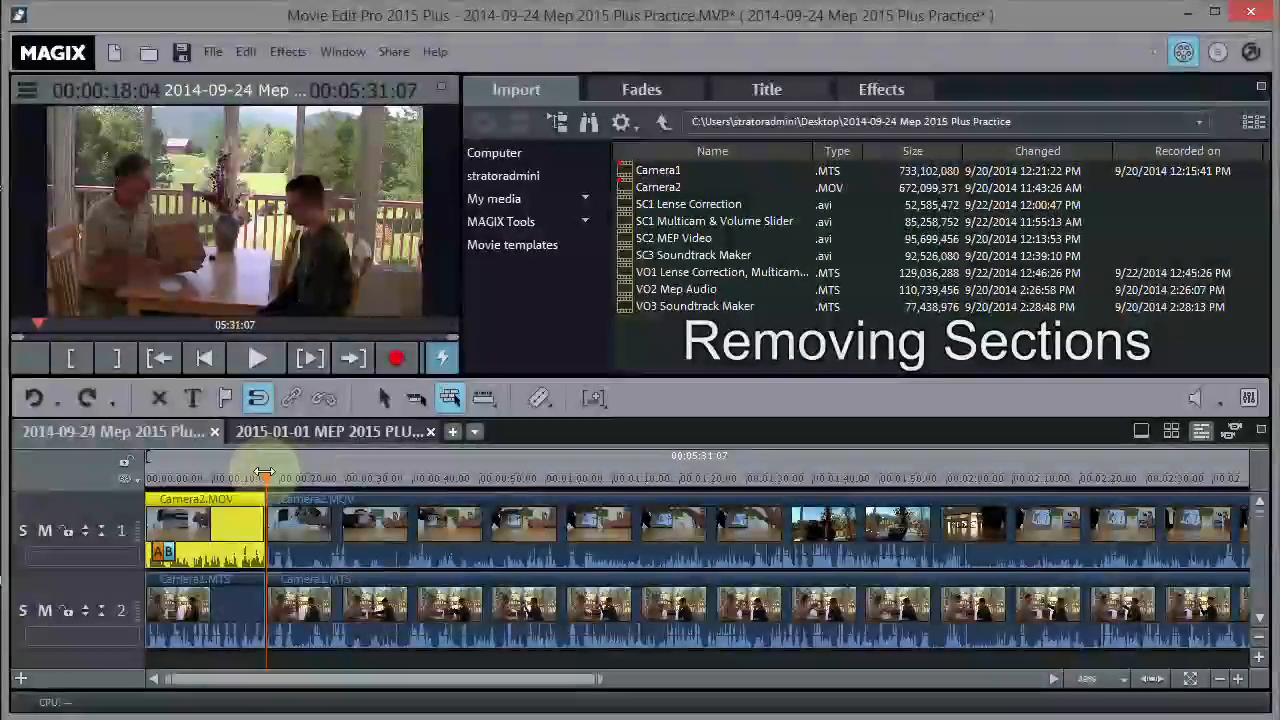
pyautogui.click(258, 398)
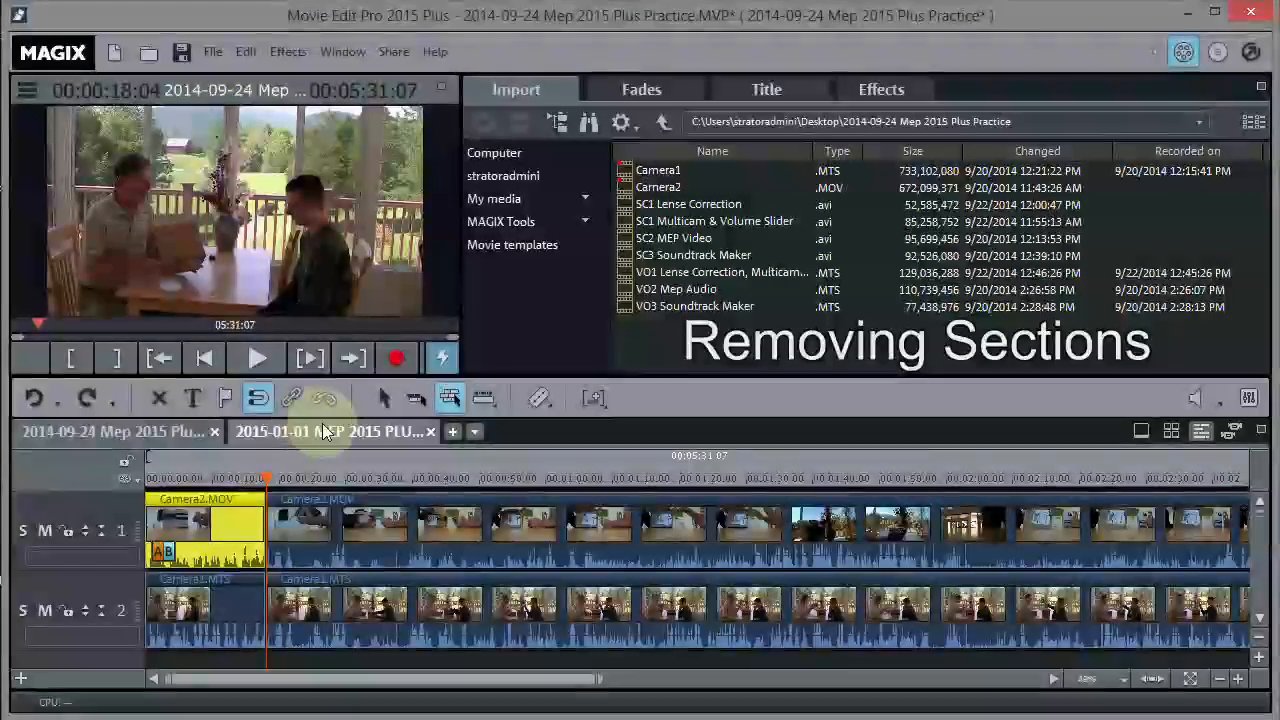
pyautogui.moveTo(353, 520)
pyautogui.mouseDown()
pyautogui.moveTo(441, 514)
pyautogui.moveTo(340, 515)
pyautogui.mouseUp()
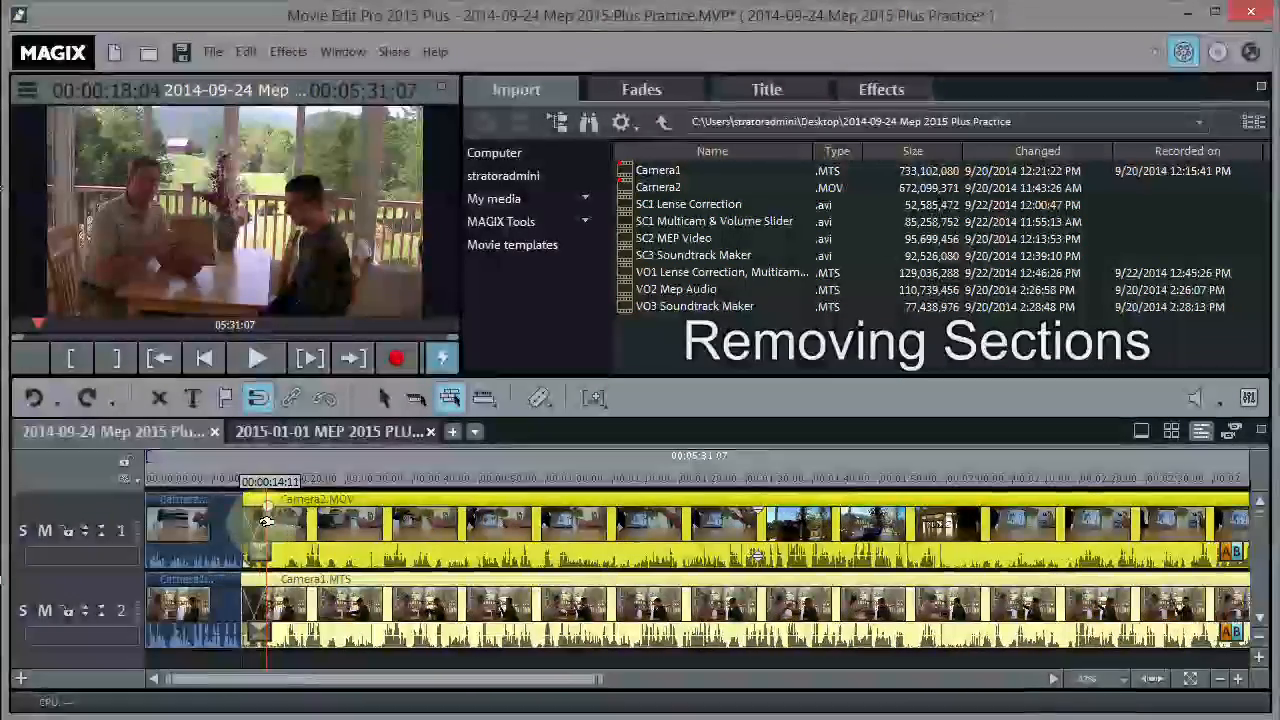
pyautogui.moveTo(393, 527); pyautogui.dragTo(425, 523)
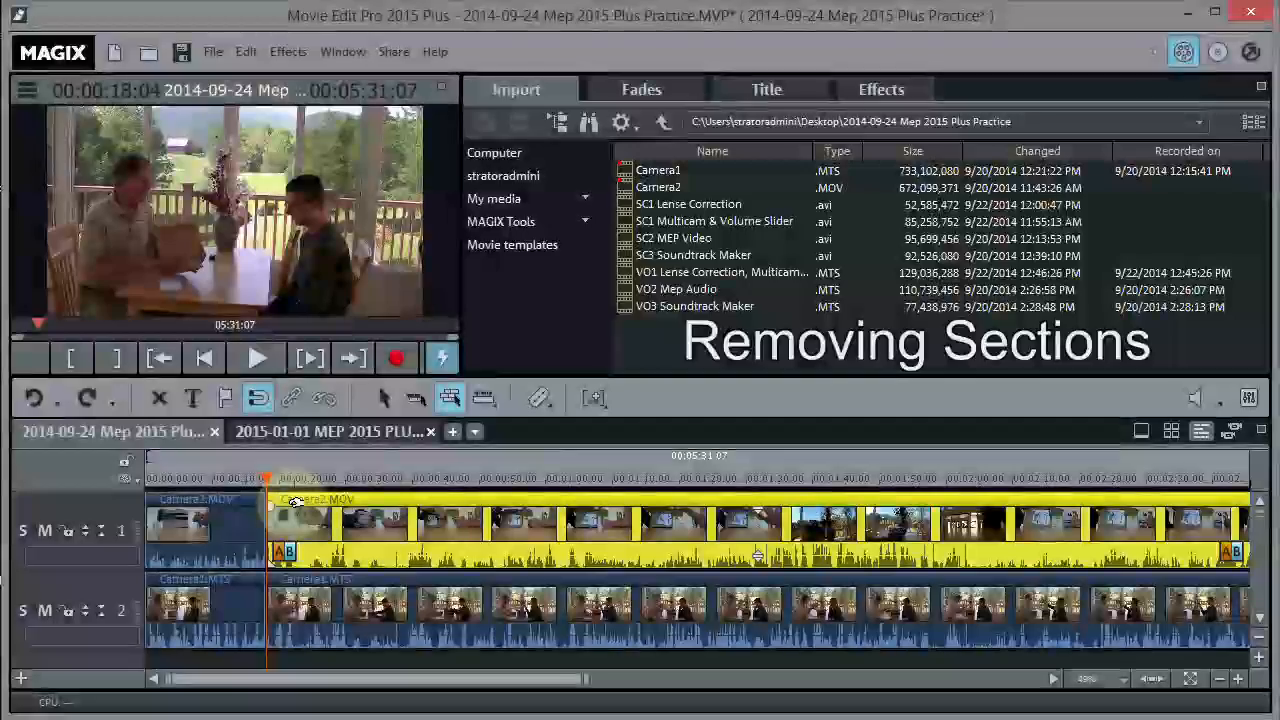
pyautogui.click(308, 502)
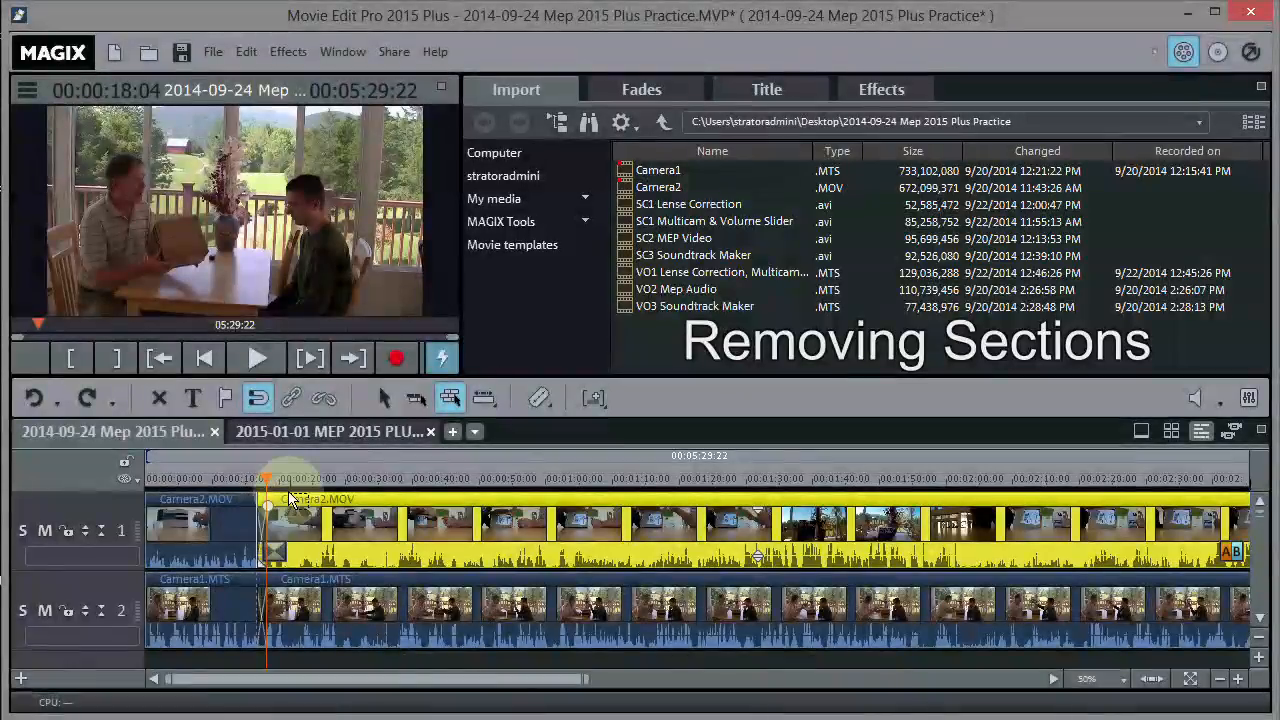
pyautogui.moveTo(290, 500); pyautogui.dragTo(305, 500)
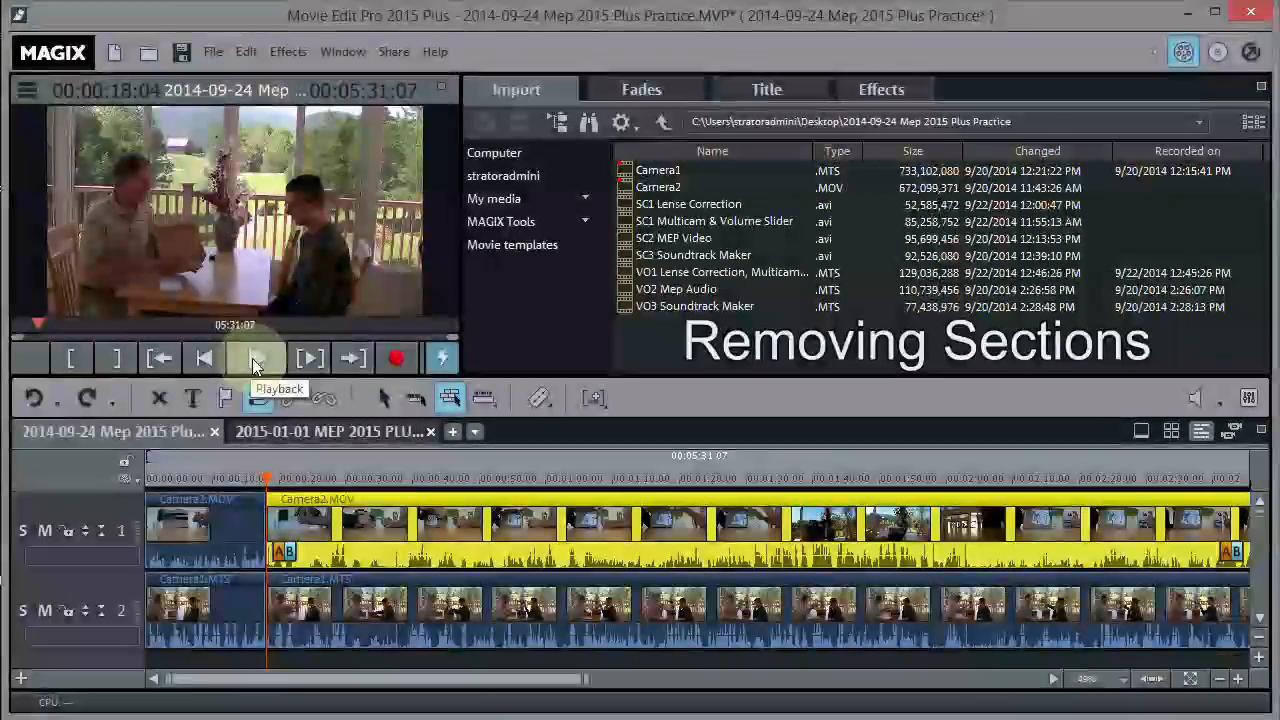
# - Preview the footage after the first cut, zoom in, and place the playback marker at 00:00:24:19 where the unwanted section ends
pyautogui.click(252, 358)
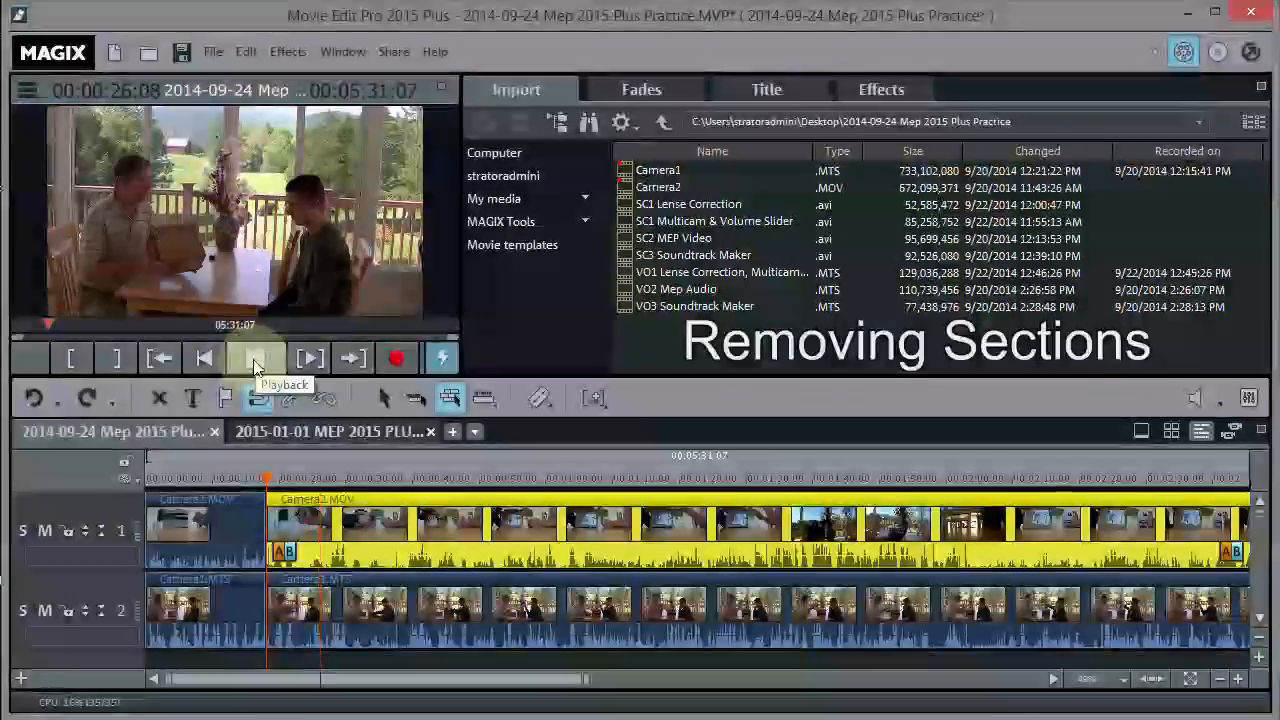
pyautogui.click(255, 368)
pyautogui.scroll(3, 676, 559)
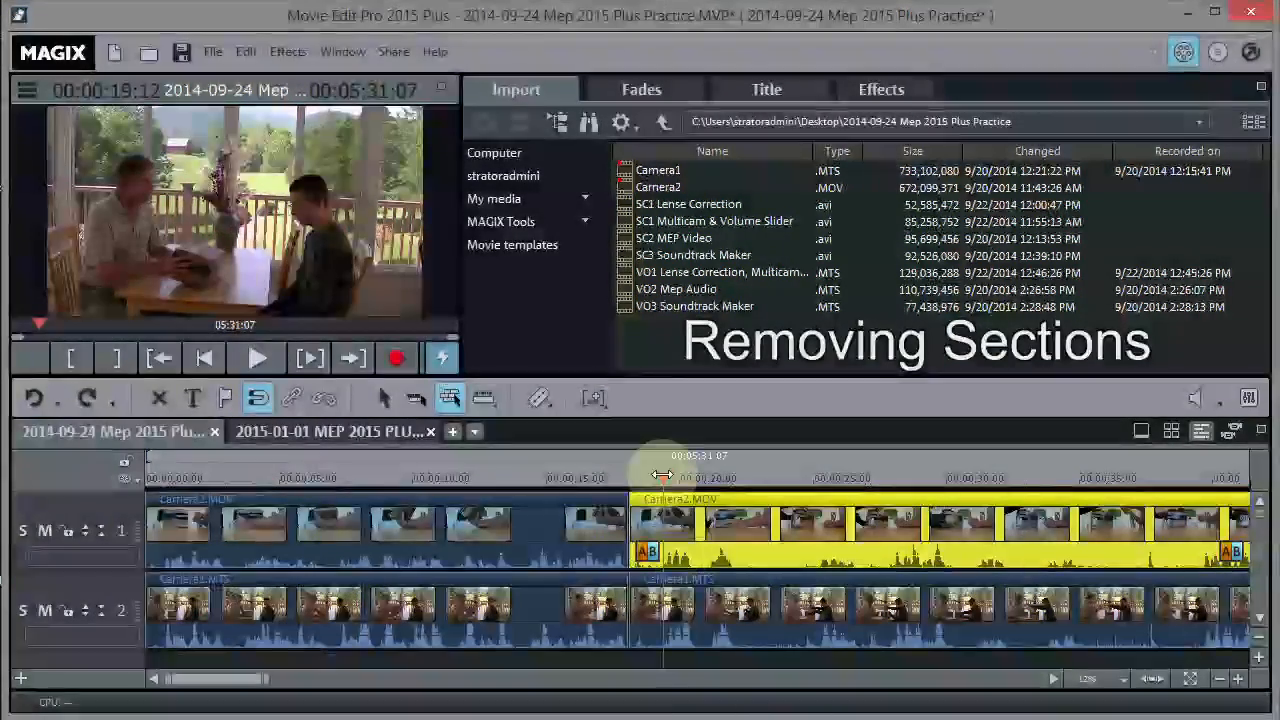
pyautogui.moveTo(663, 480); pyautogui.dragTo(802, 490)
pyautogui.press('space')
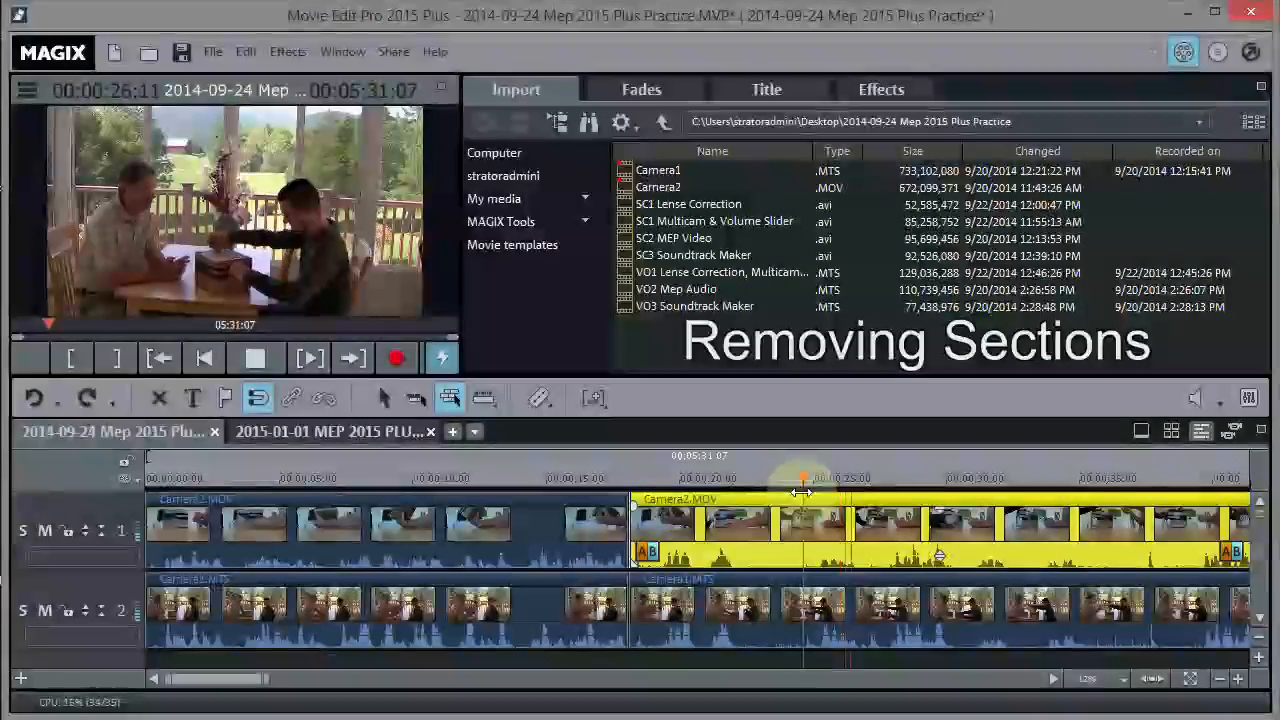
pyautogui.press('space')
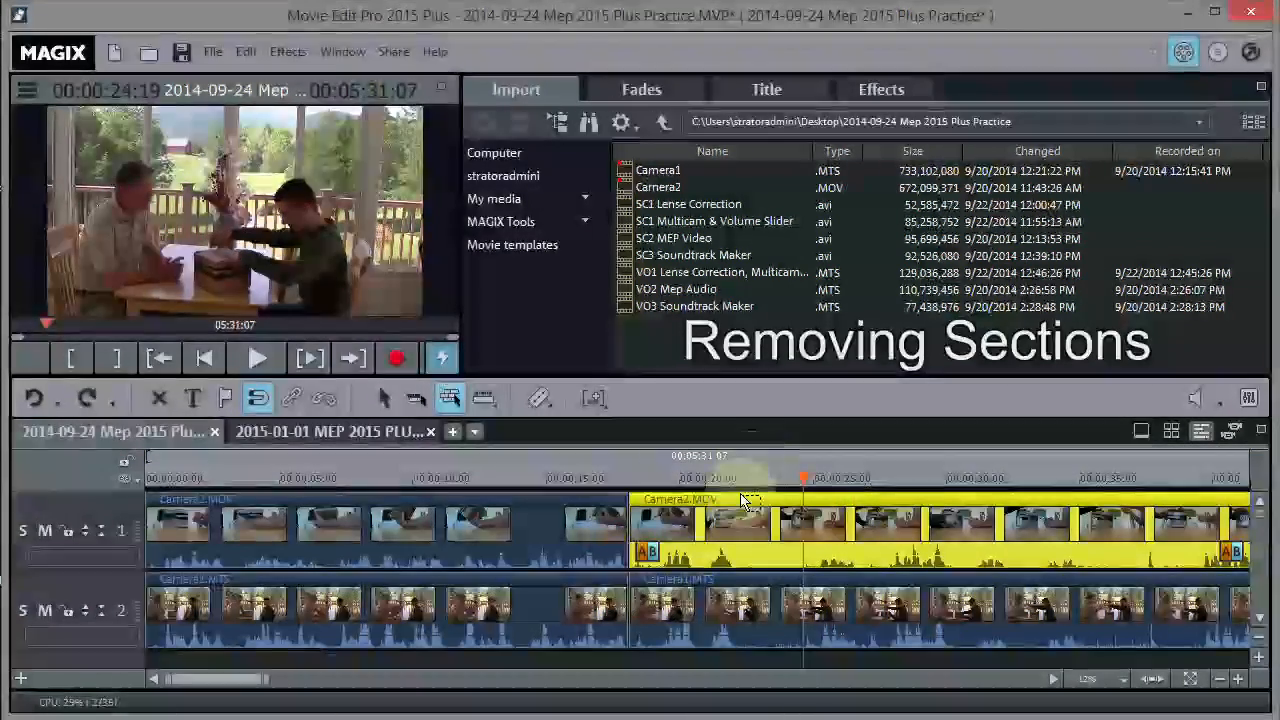
# - Split both the Camera2 and Camera1 clips at the 00:00:24:19 marker
pyautogui.click(729, 657)
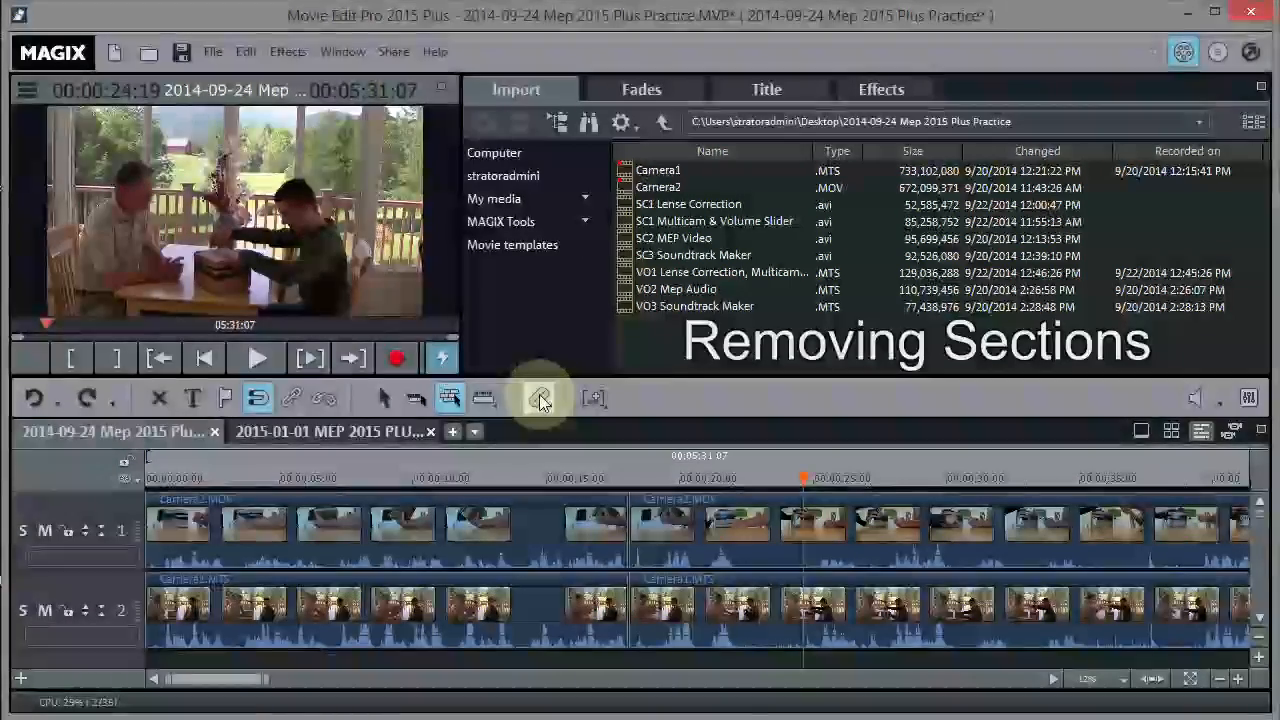
pyautogui.click(540, 399)
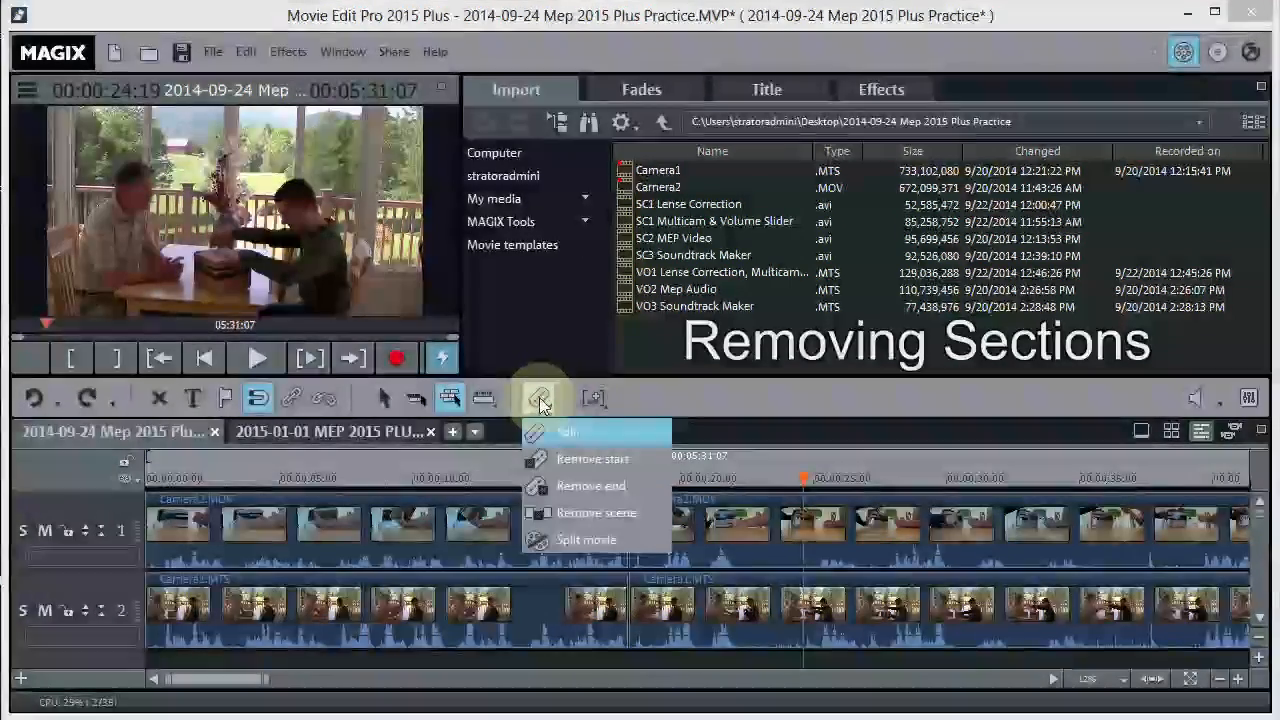
pyautogui.click(564, 433)
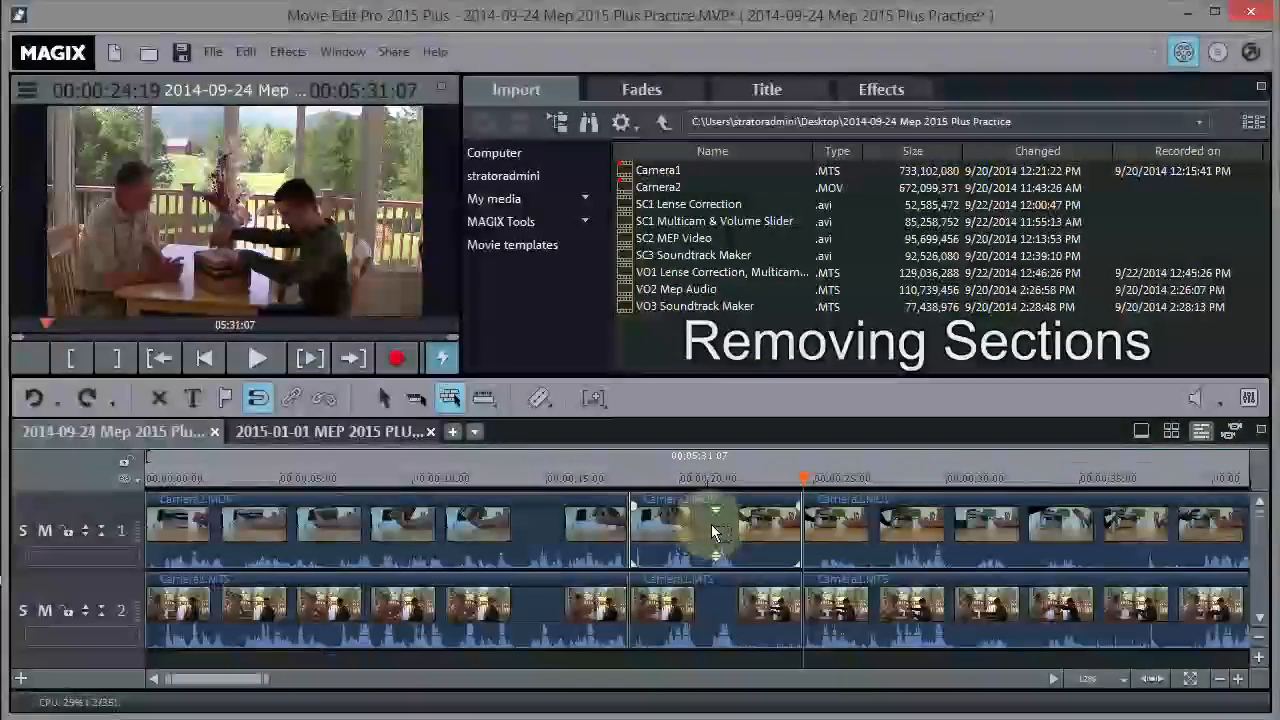
# - Delete the section between the two cuts from both camera tracks and close the gap by moving the following sections against the first ones
pyautogui.click(708, 532)
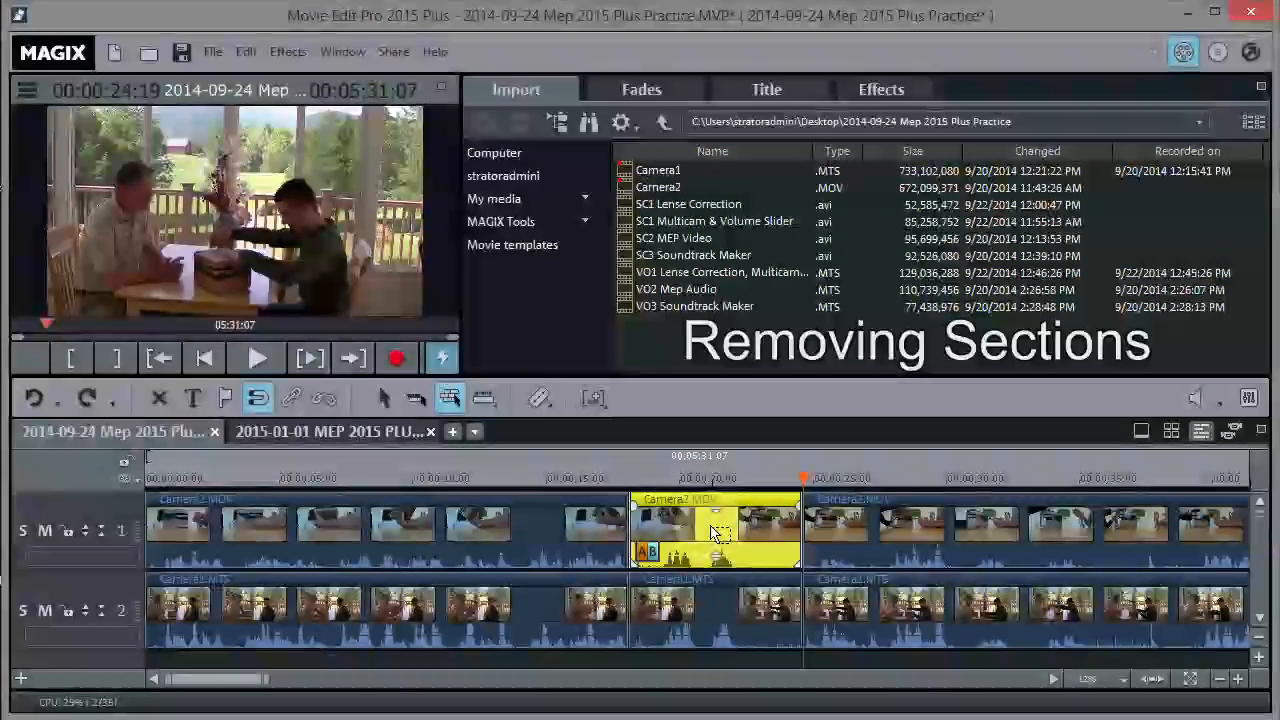
pyautogui.press('Delete')
pyautogui.click(714, 618)
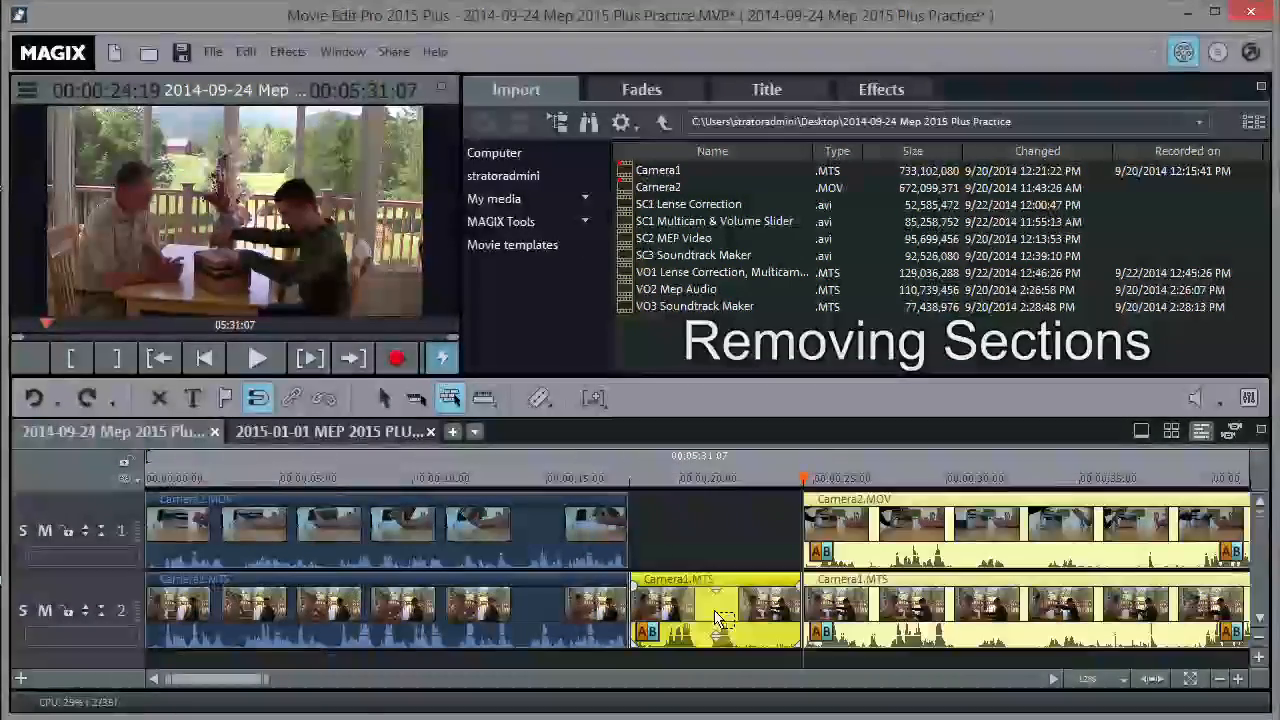
pyautogui.press('Delete')
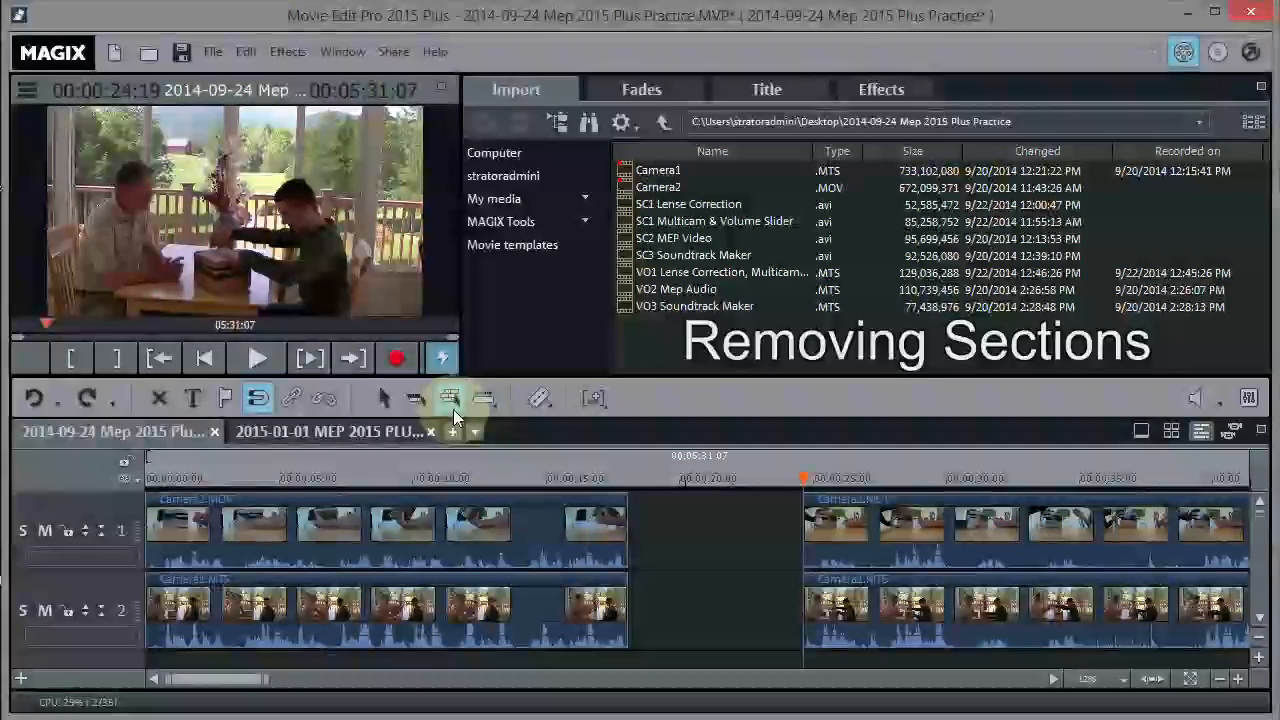
pyautogui.click(627, 481)
pyautogui.moveTo(859, 521); pyautogui.dragTo(690, 523)
# - Overlap the second camera sections slightly with the first to create a crossfade on both tracks, and preview it from 00:00:14:18
pyautogui.moveTo(632, 481); pyautogui.dragTo(534, 481)
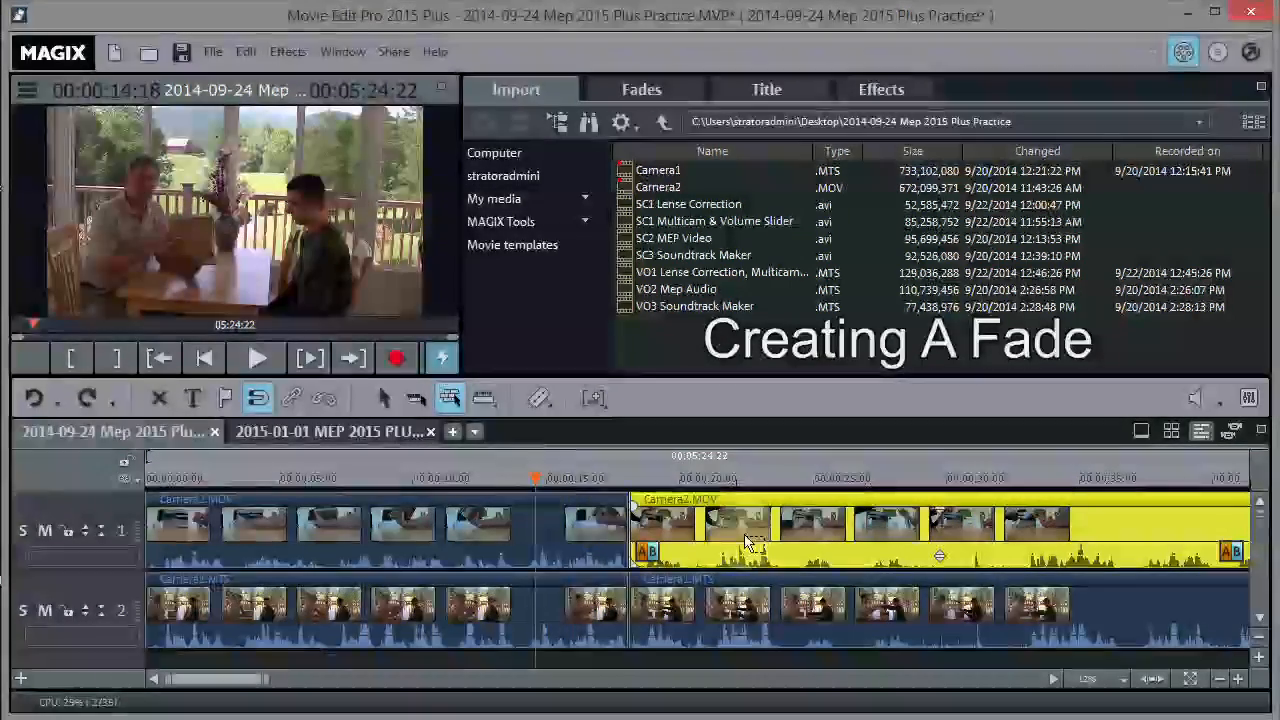
pyautogui.click(690, 536)
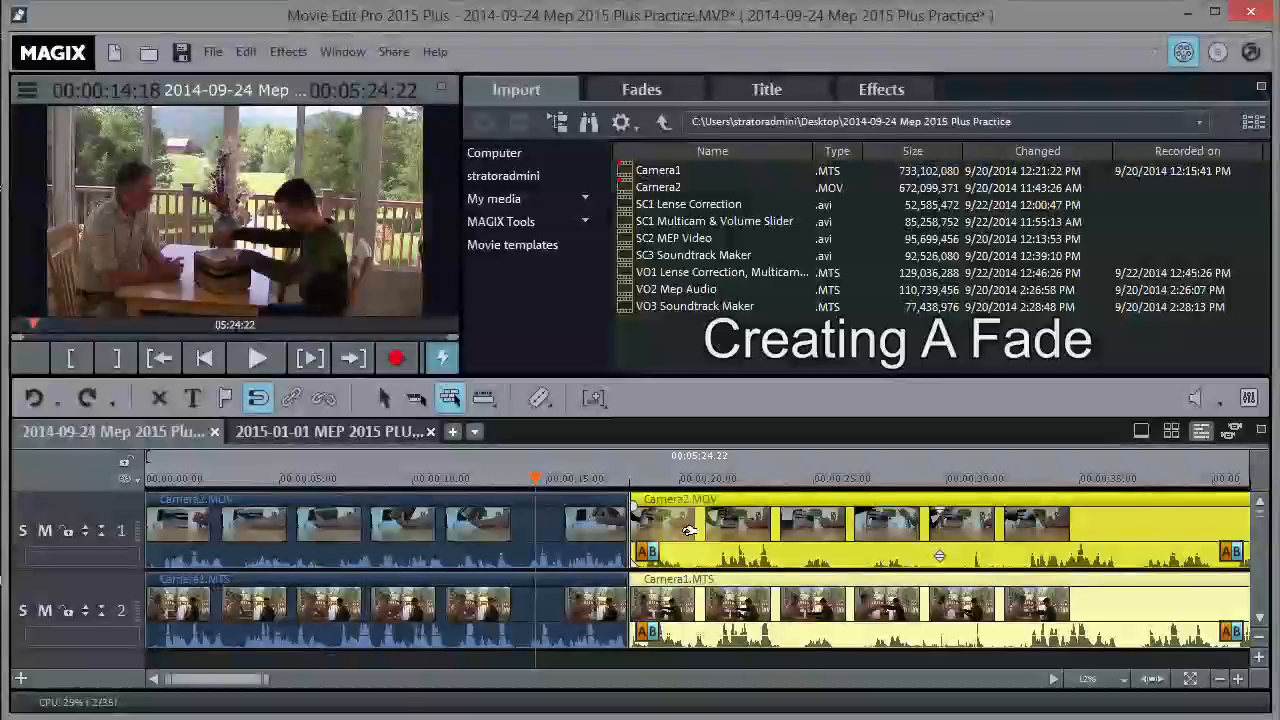
pyautogui.moveTo(686, 551); pyautogui.dragTo(661, 511)
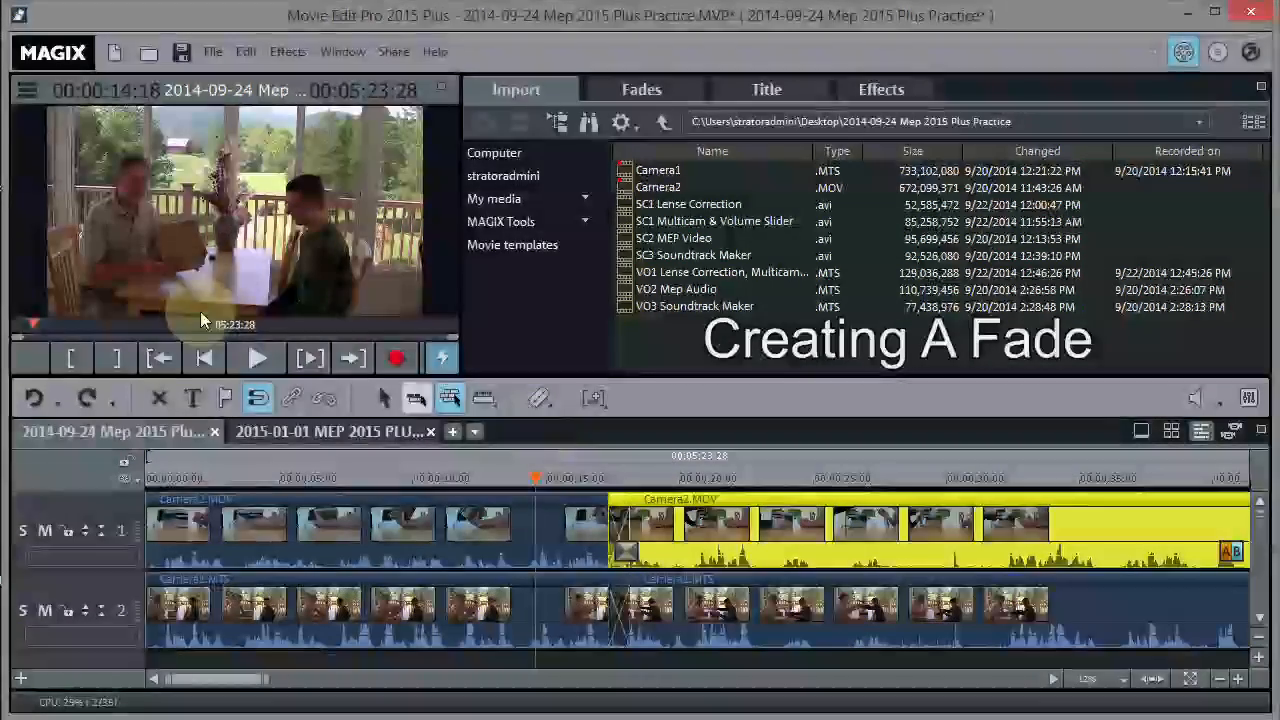
pyautogui.click(257, 359)
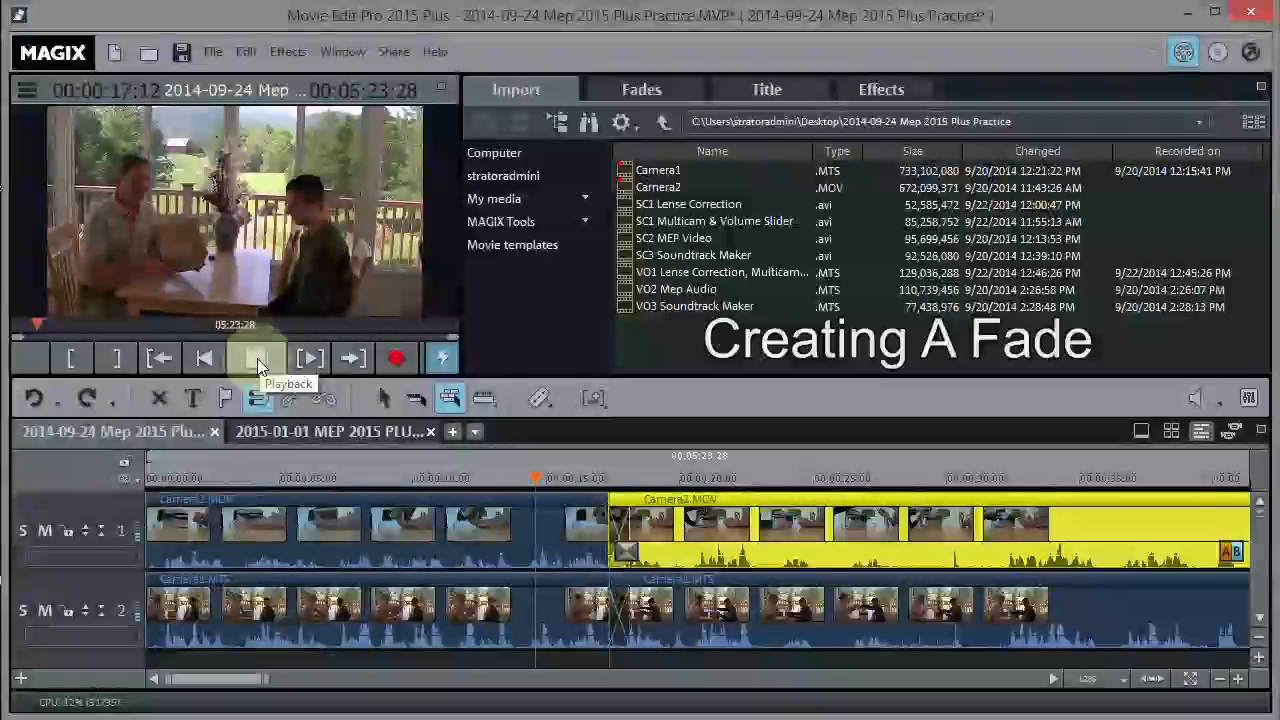
pyautogui.click(257, 358)
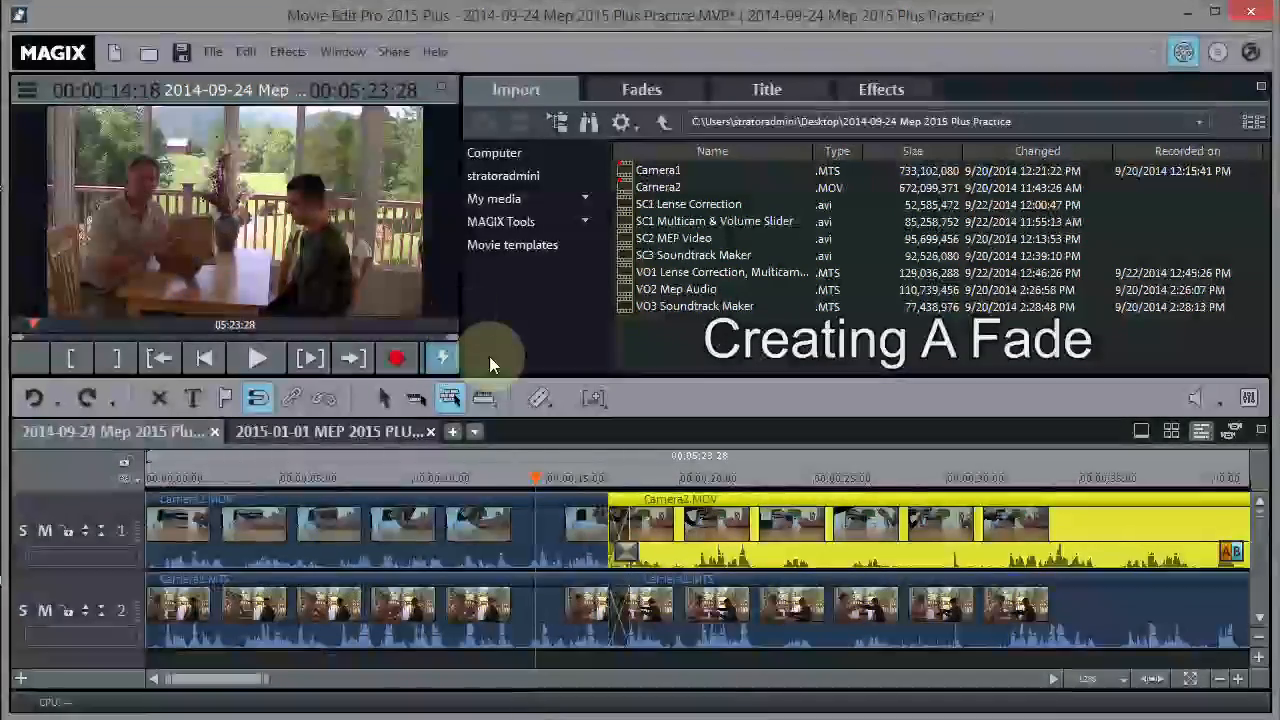
# - Enlarge the preview monitor and reduce the track height so both camera tracks fit in the timeline
pyautogui.moveTo(503, 376); pyautogui.dragTo(509, 434)
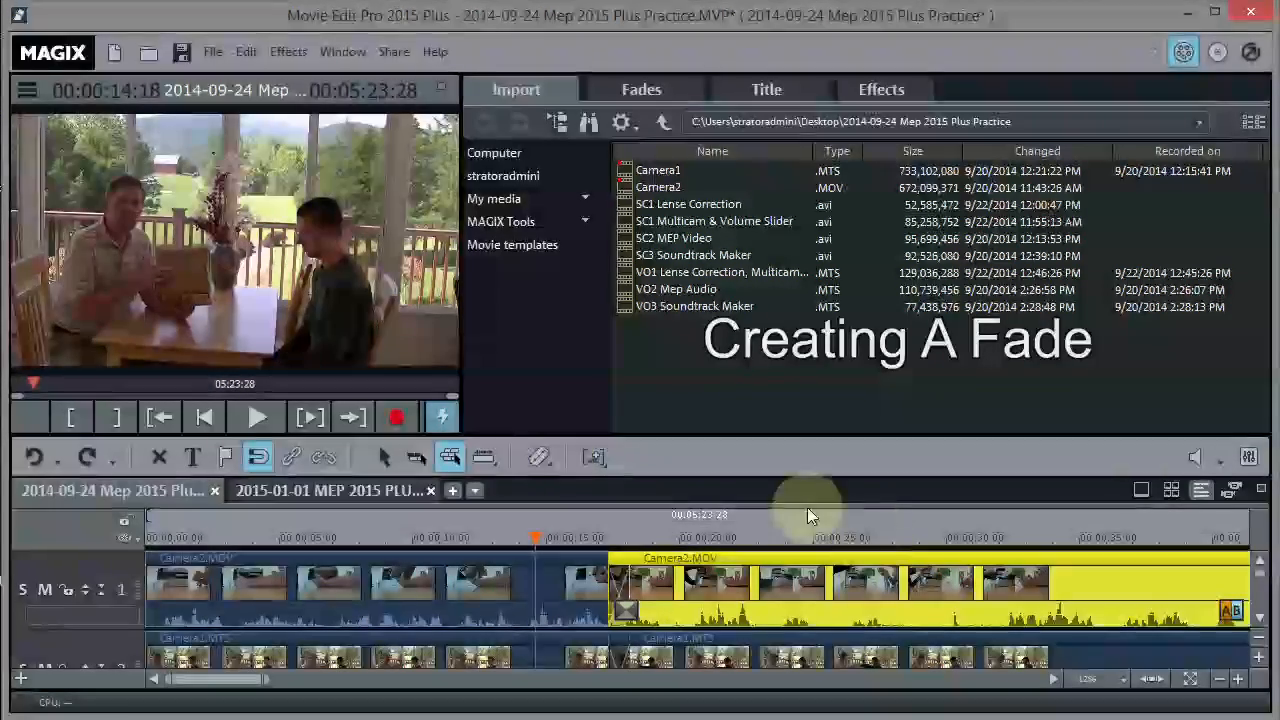
pyautogui.click(1259, 643)
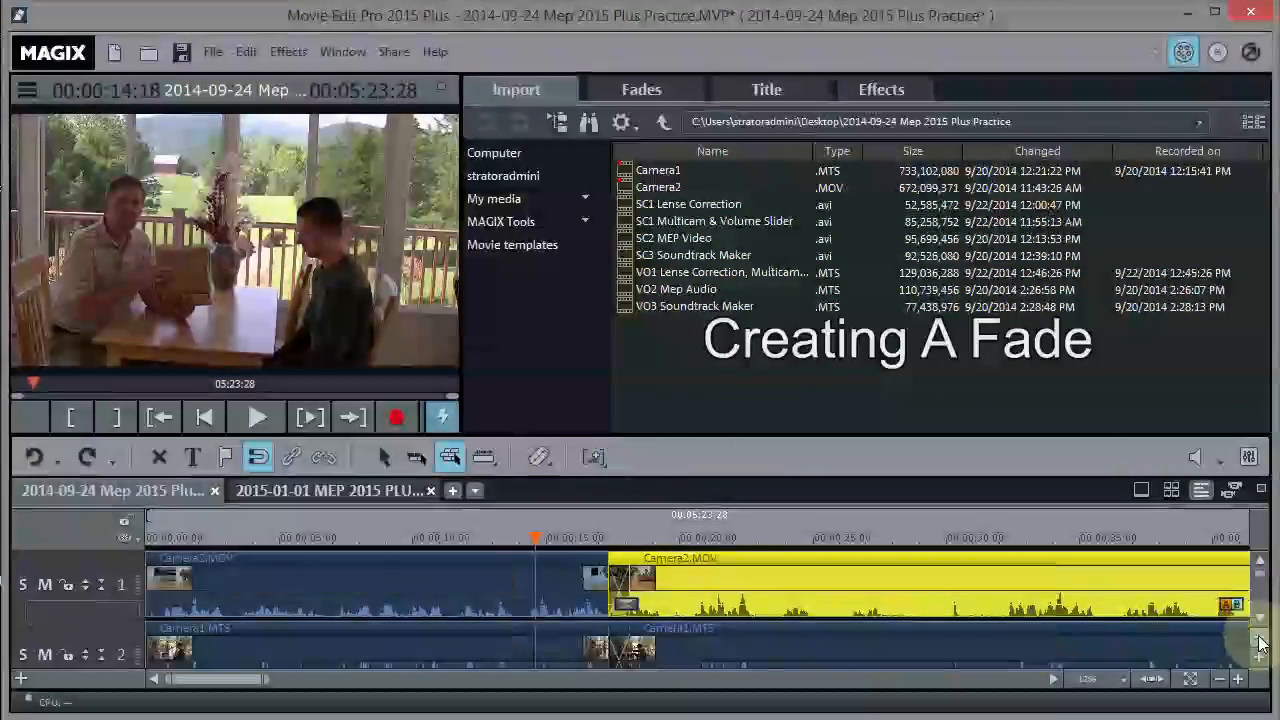
pyautogui.click(1259, 643)
pyautogui.click(1259, 643)
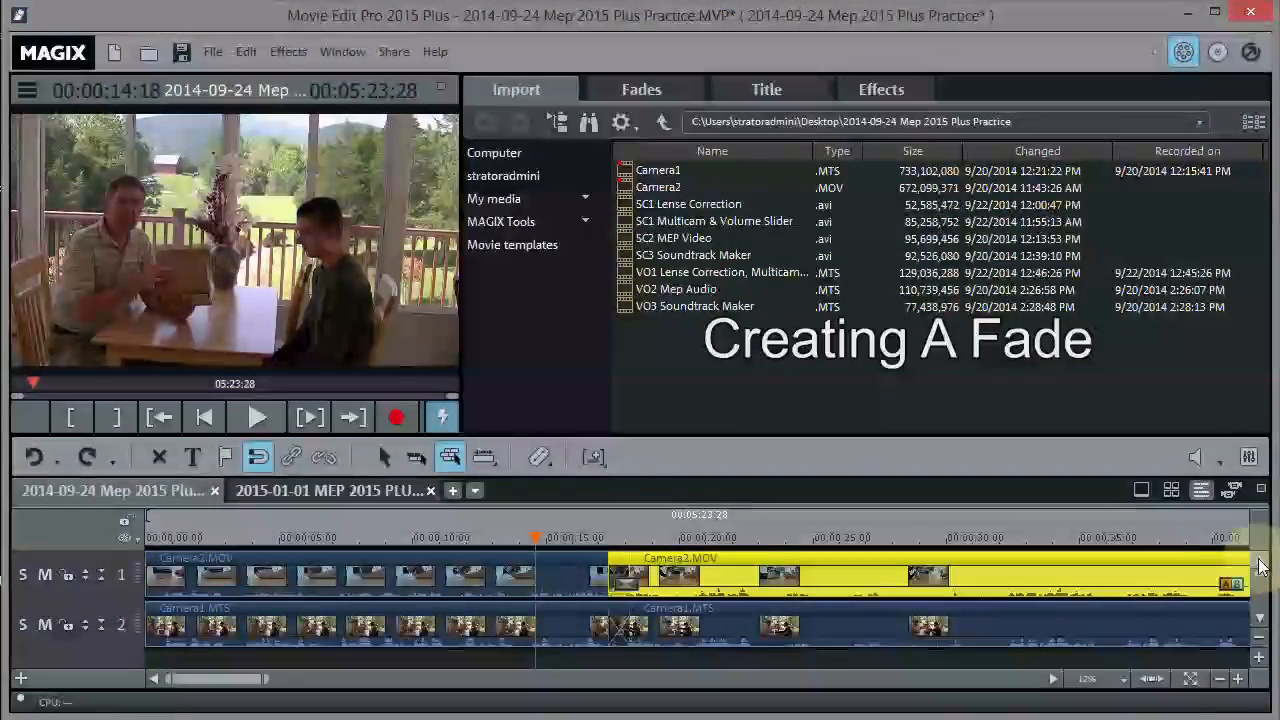
pyautogui.click(1259, 643)
pyautogui.click(1259, 659)
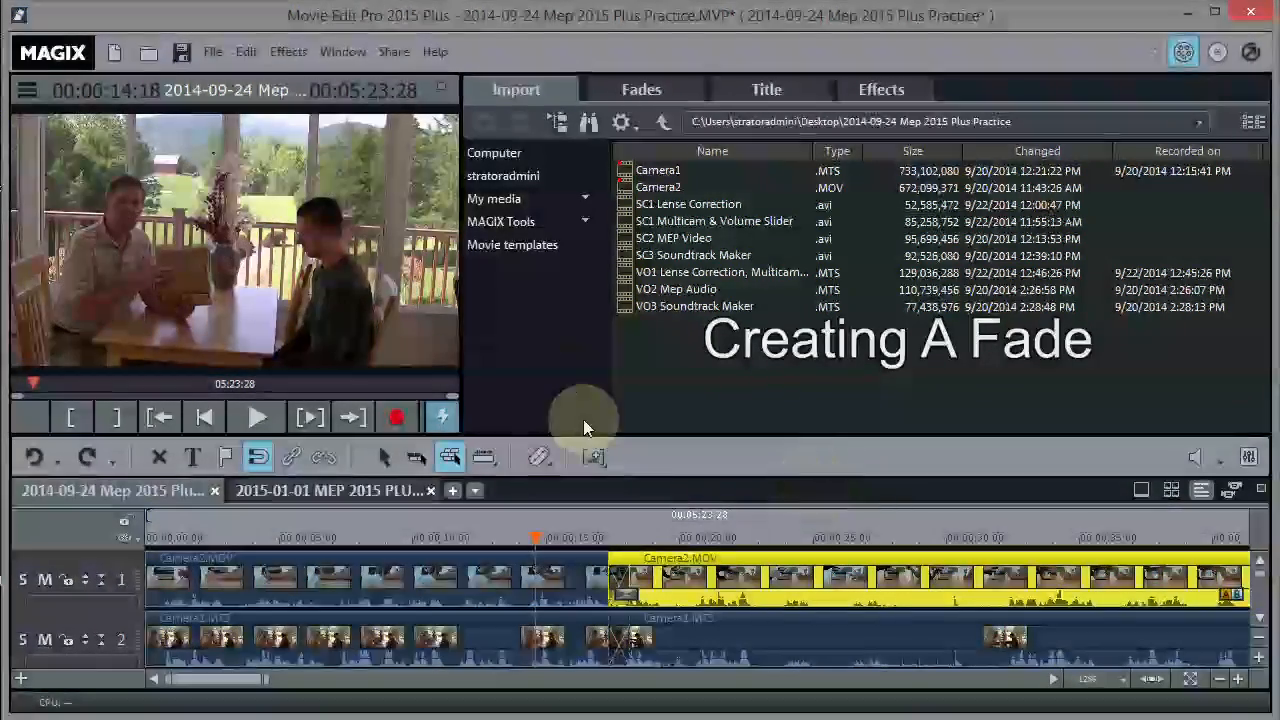
pyautogui.moveTo(593, 437); pyautogui.dragTo(593, 428)
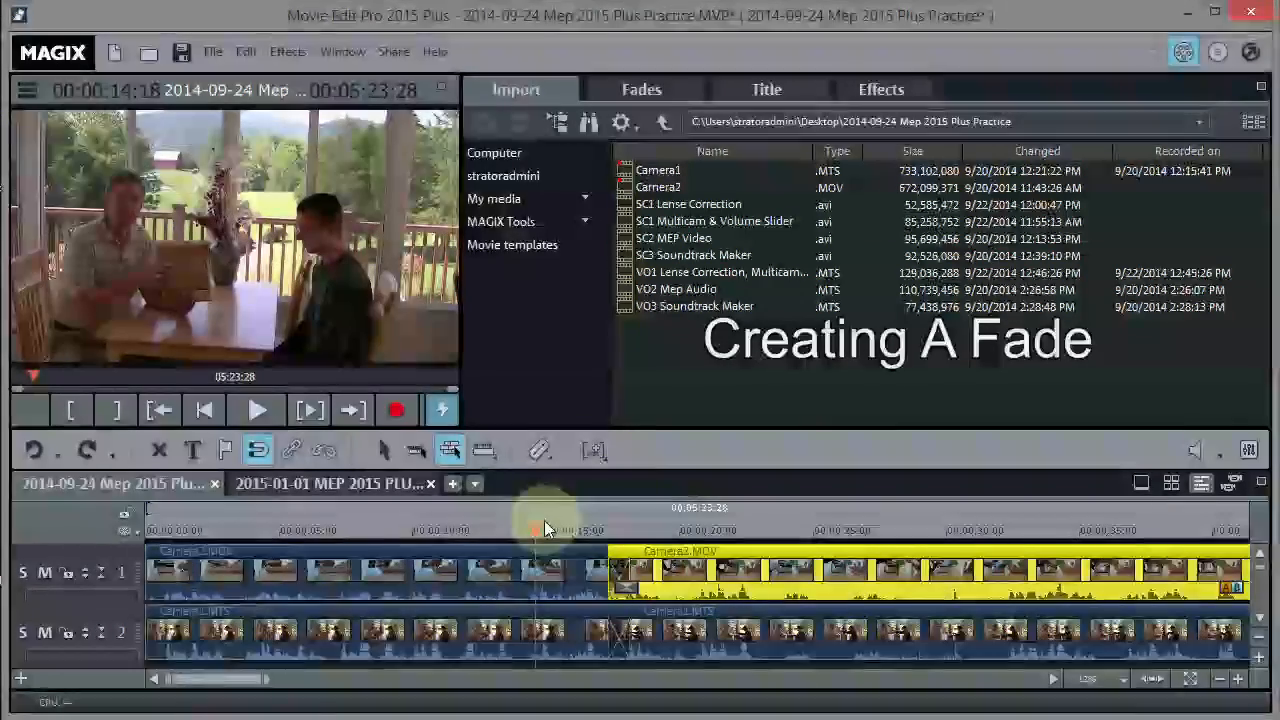
# - Place the playback marker at 00:00:16:07 and play through the crossfade between the camera sections
pyautogui.moveTo(539, 529); pyautogui.dragTo(580, 530)
pyautogui.click(255, 410)
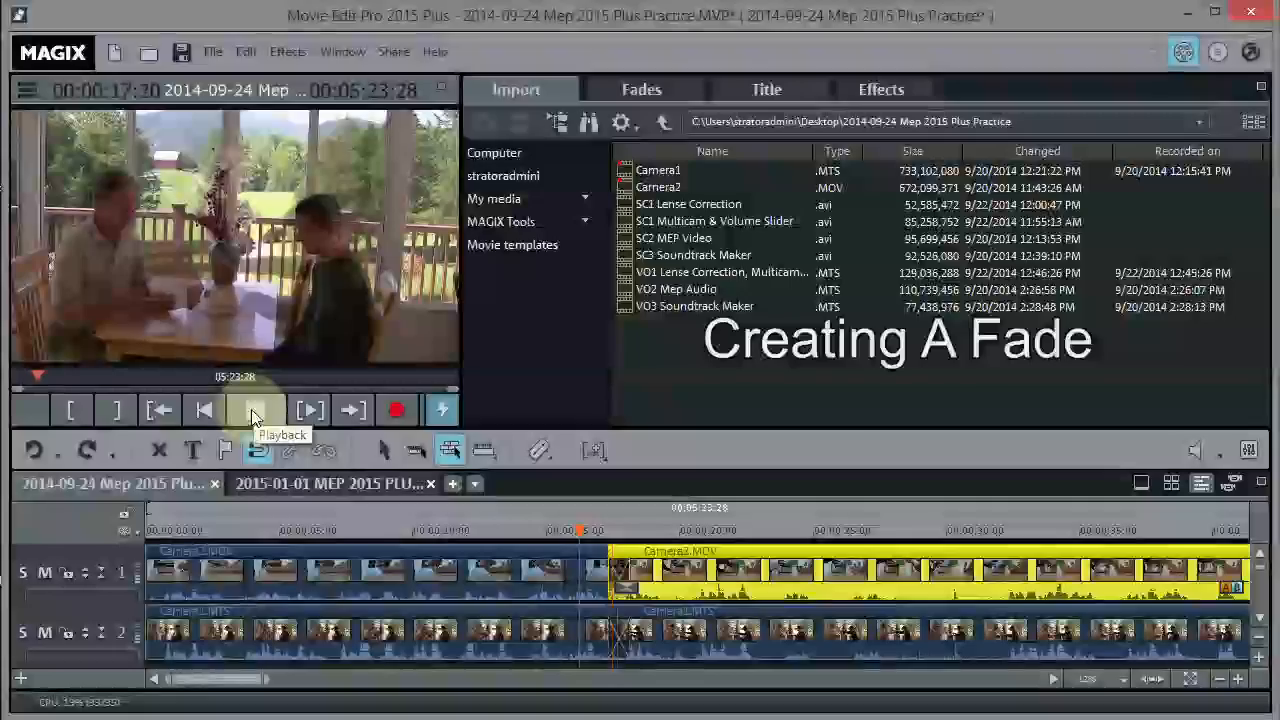
pyautogui.click(254, 411)
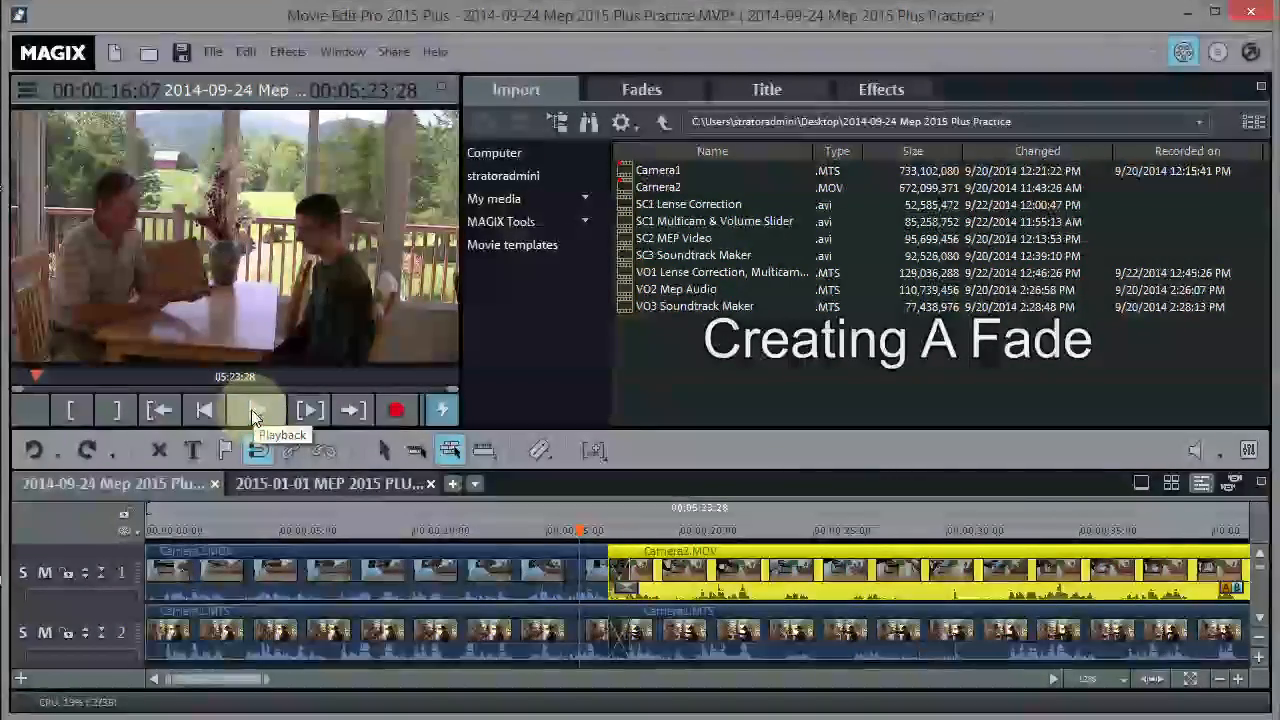
# - Save the practice project
pyautogui.click(210, 53)
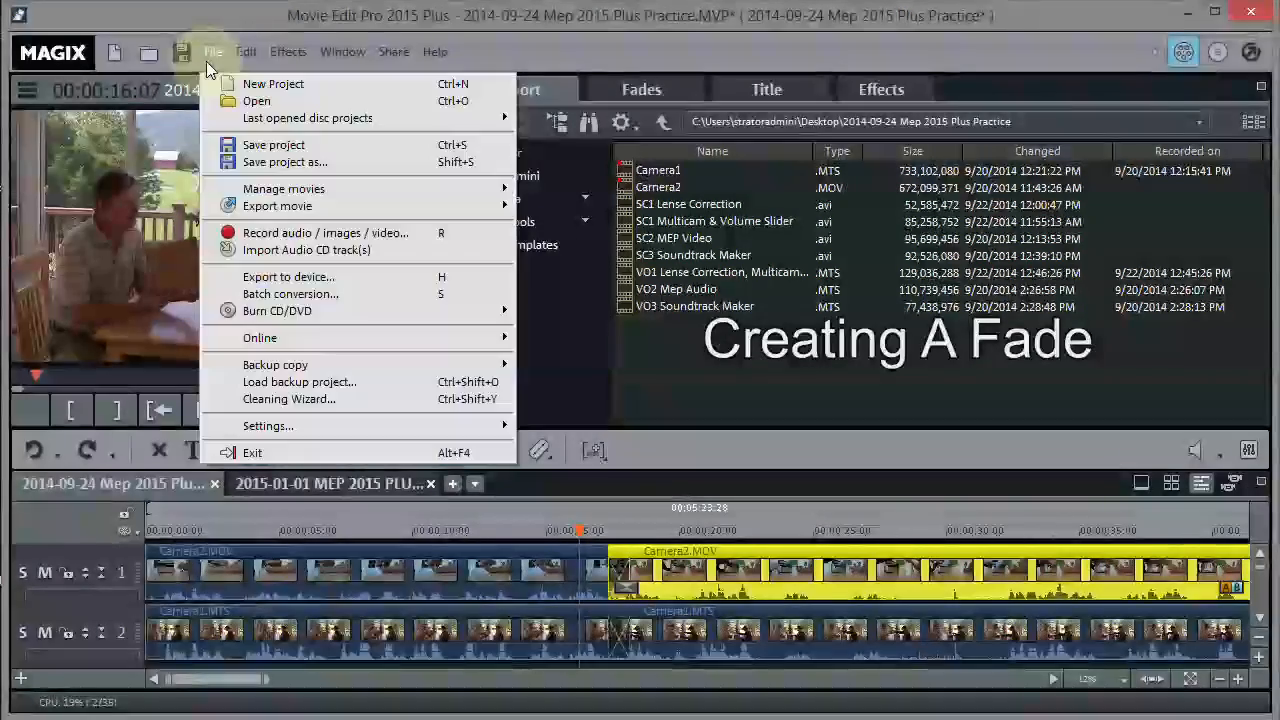
pyautogui.click(263, 146)
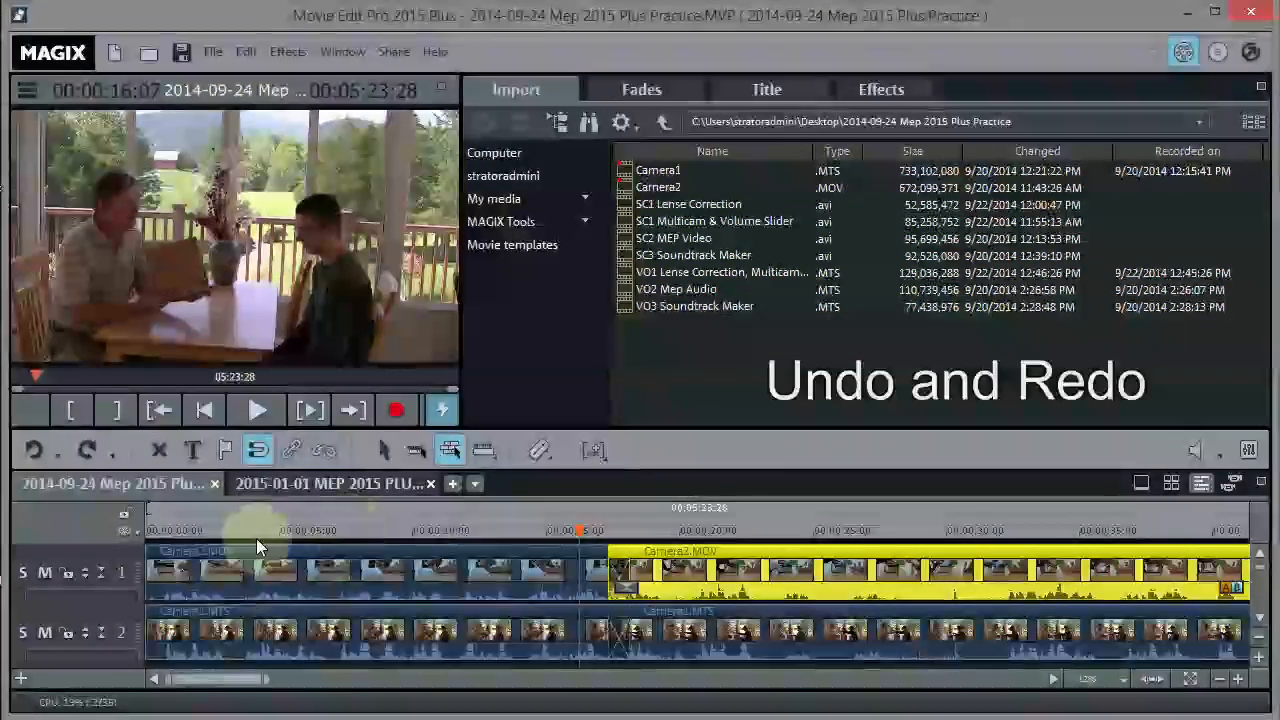
# - Undo the crossfade, the gap closing and the section deletion on both camera tracks, and redo these edits
pyautogui.click(36, 452)
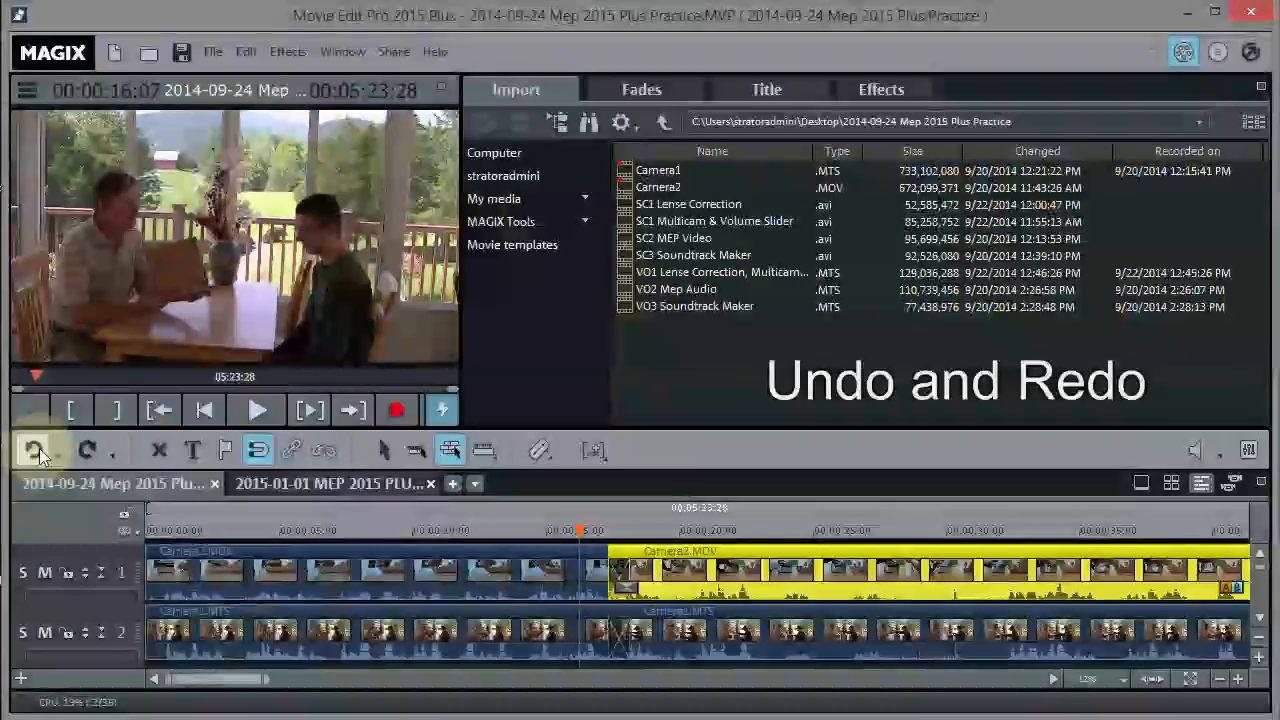
pyautogui.click(87, 451)
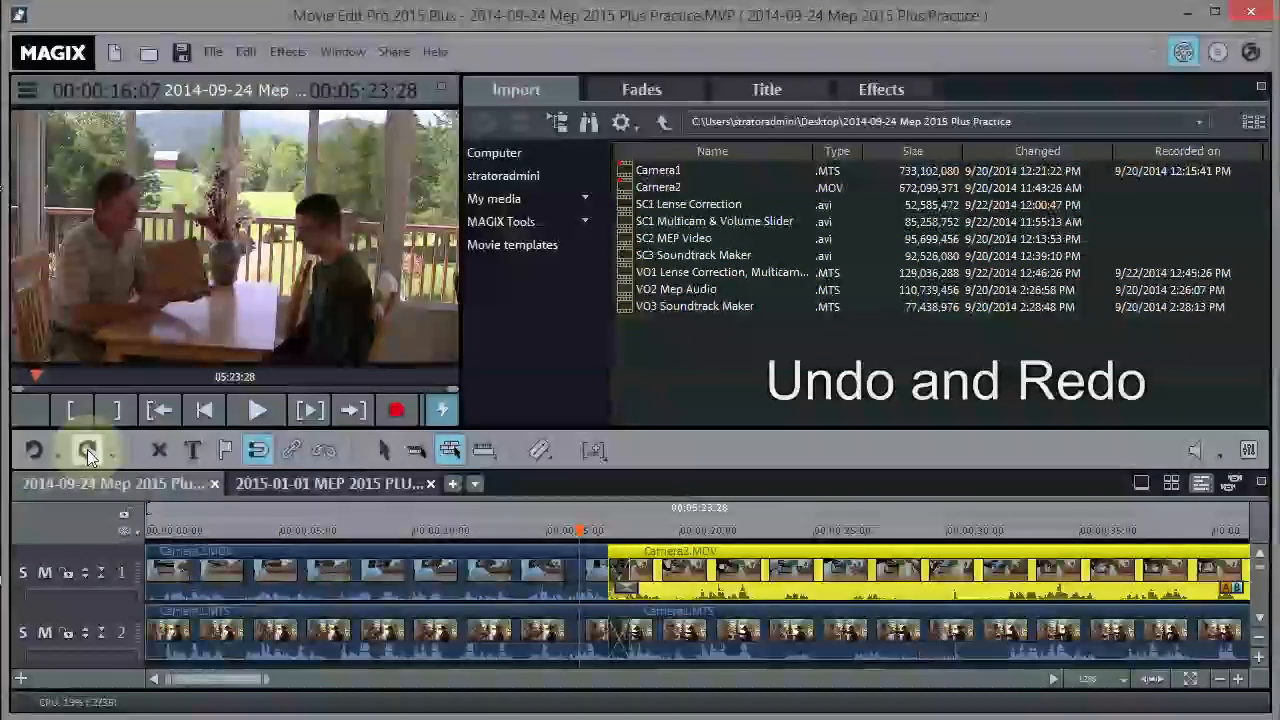
pyautogui.click(32, 452)
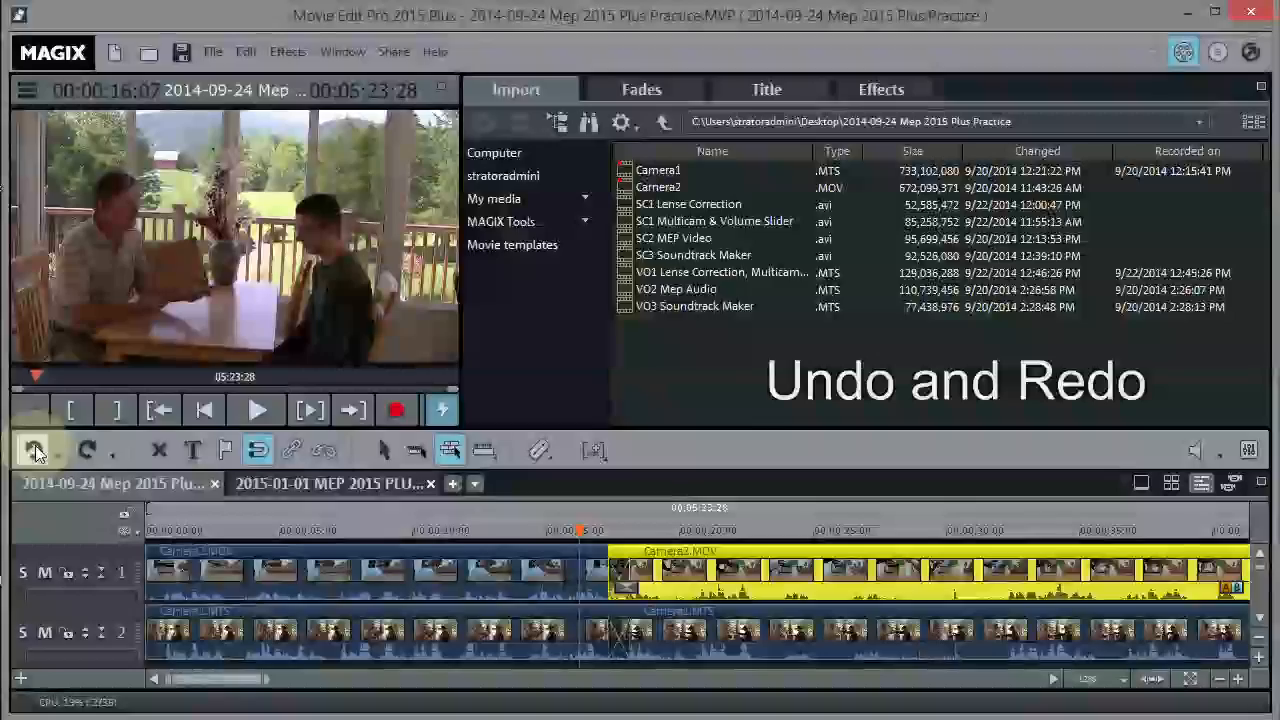
pyautogui.click(32, 453)
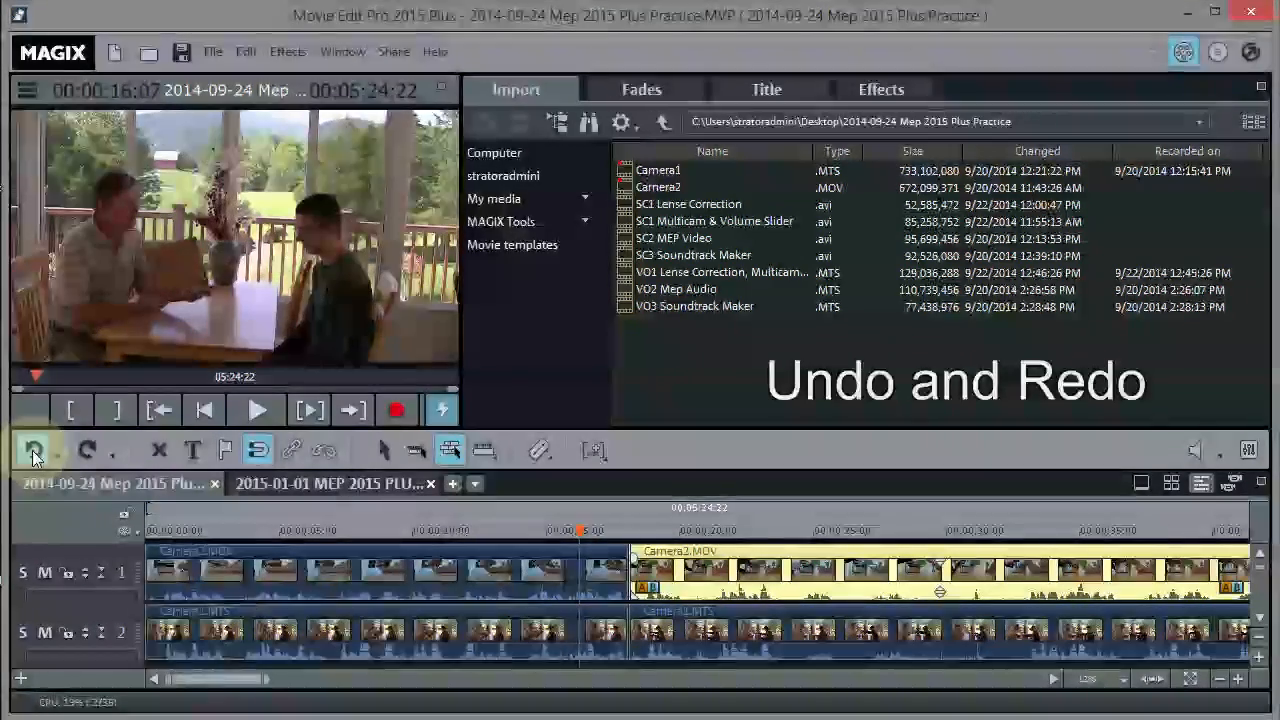
pyautogui.click(35, 452)
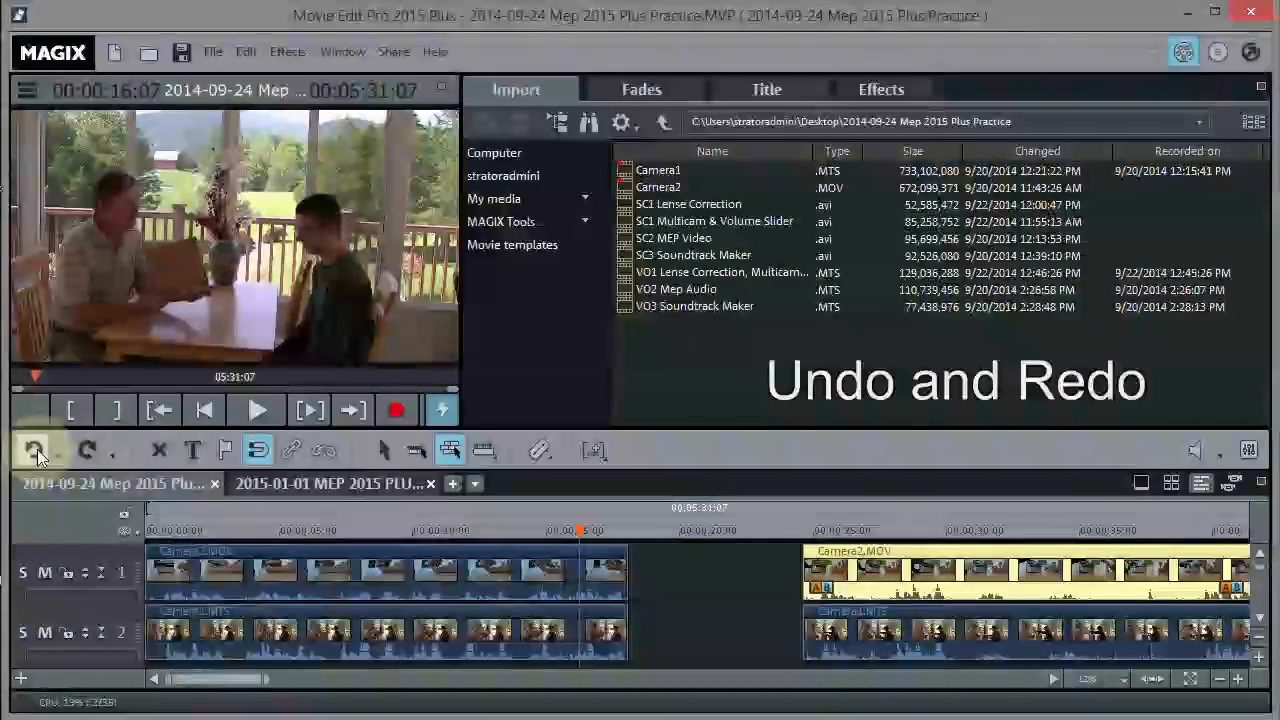
pyautogui.click(36, 451)
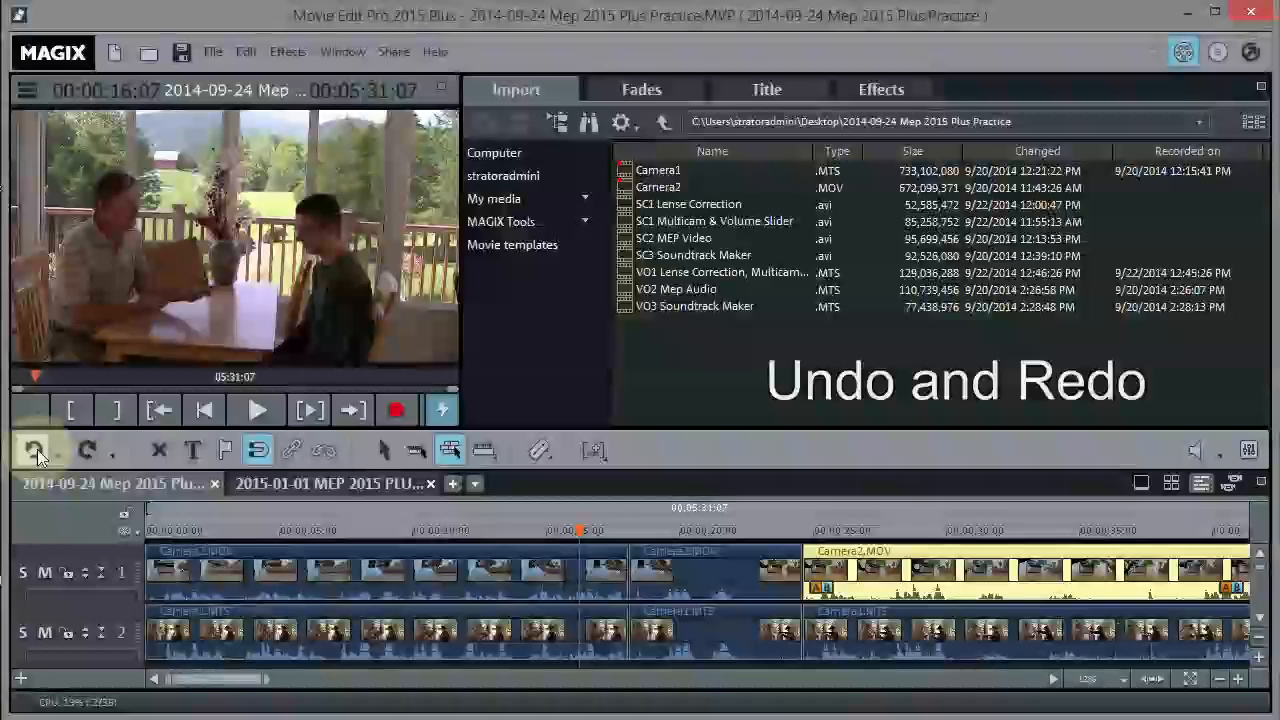
pyautogui.click(36, 450)
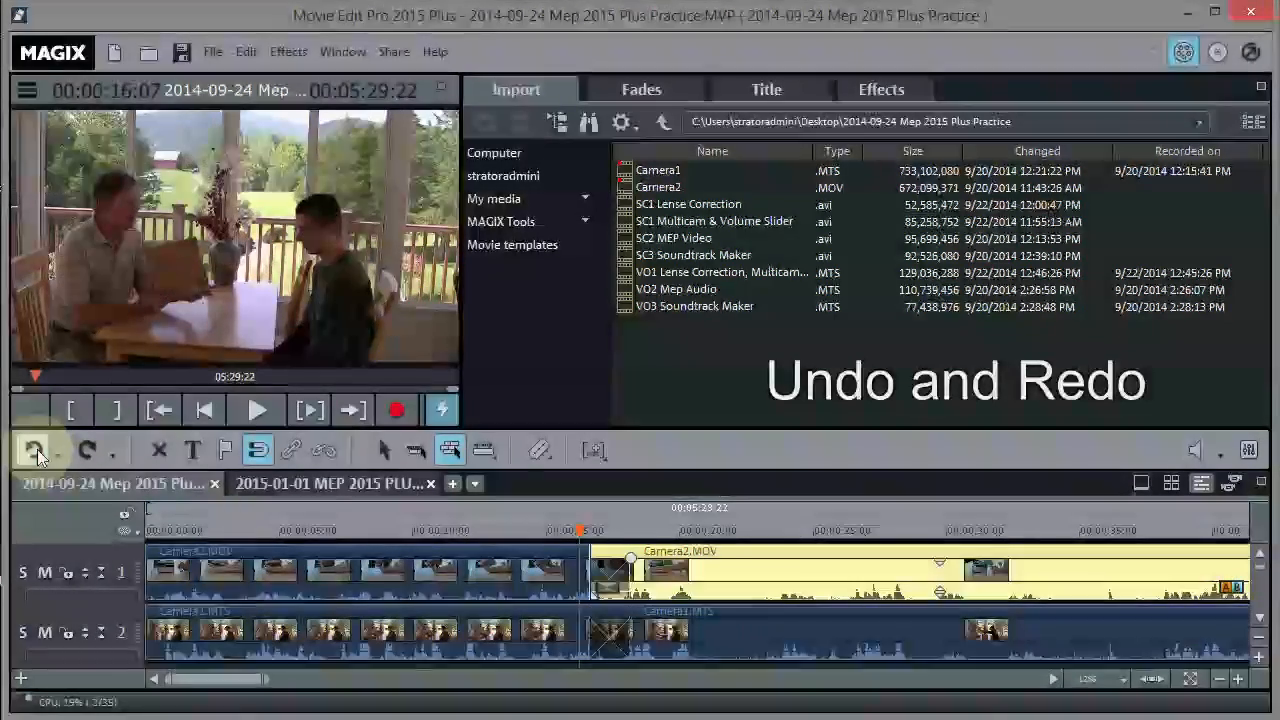
pyautogui.click(88, 451)
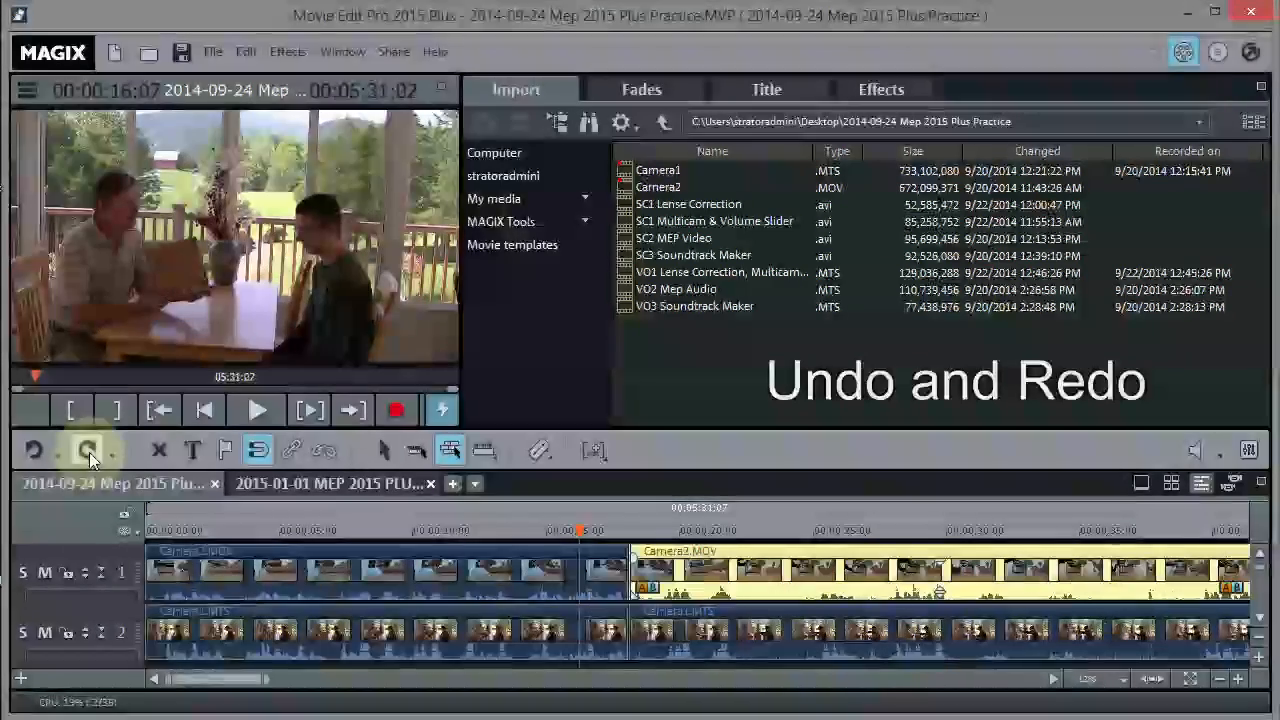
pyautogui.click(88, 451)
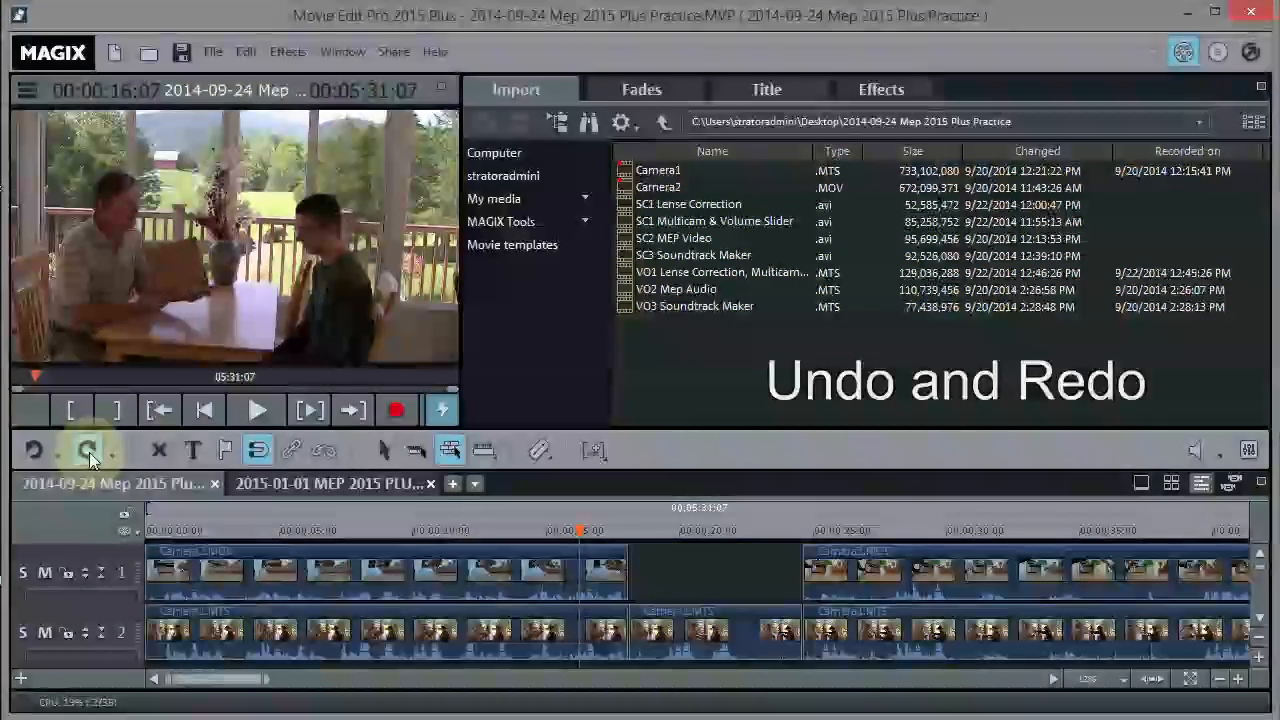
pyautogui.click(88, 451)
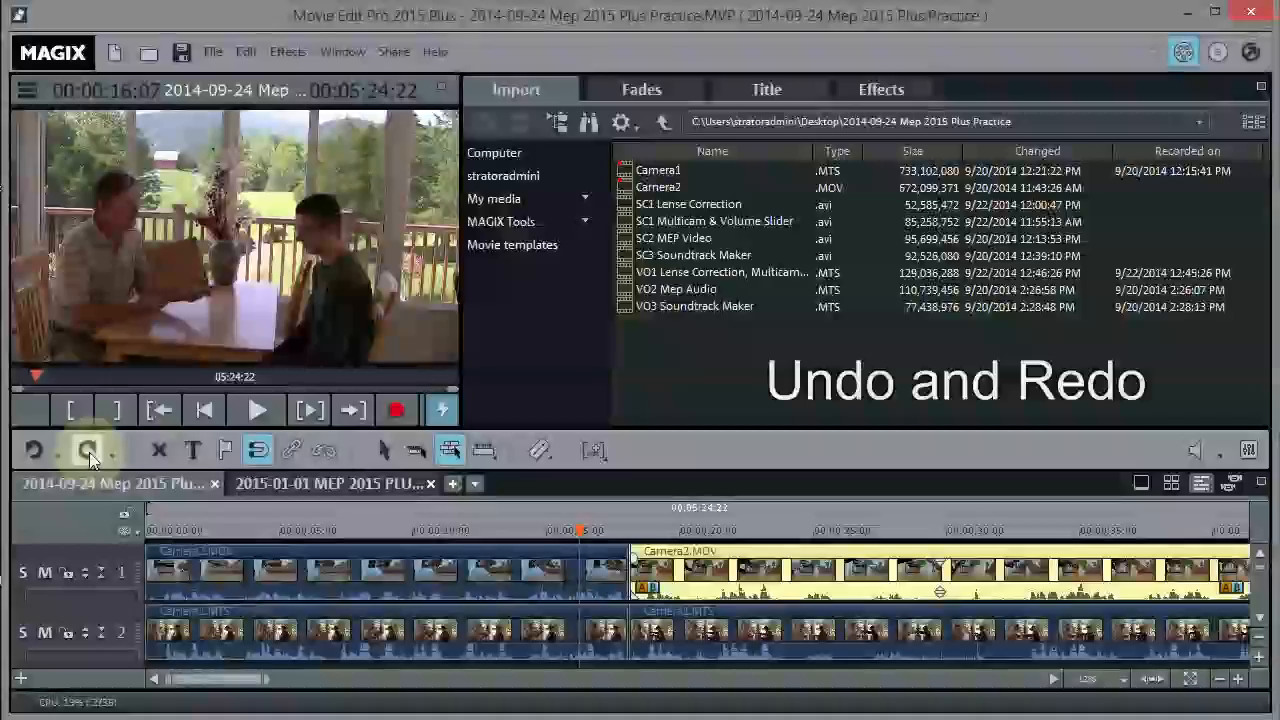
pyautogui.click(89, 452)
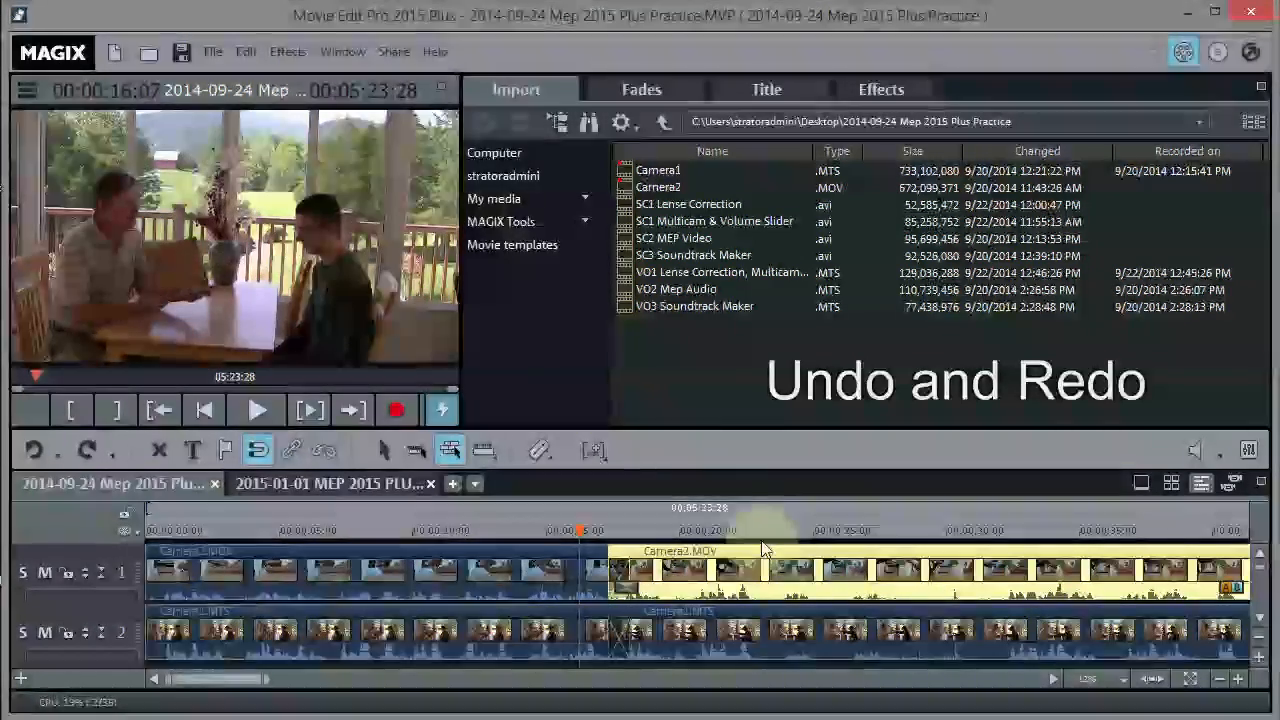
# - Switch to the 2015-01-01 MEP 2015 PLUS Box Openning movie and play its finished edit from 00:00:42:06 and again from 00:00:41:07
pyautogui.click(610, 529)
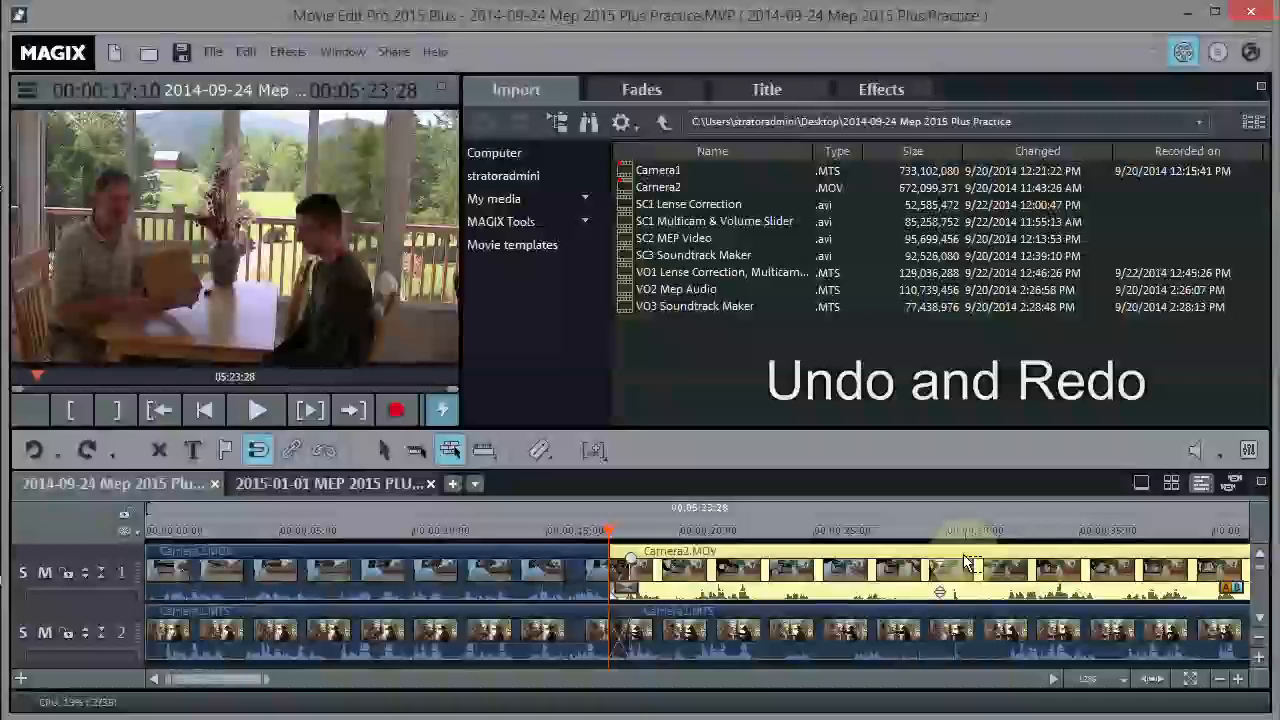
pyautogui.click(330, 485)
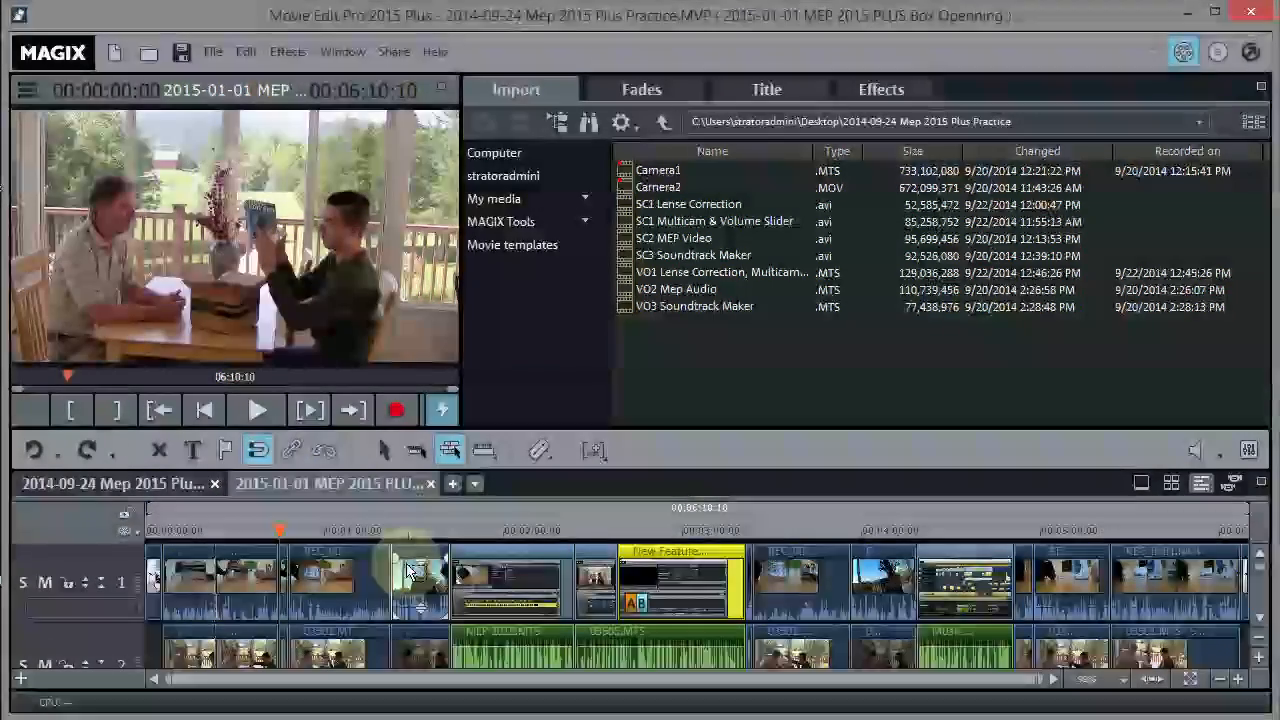
pyautogui.click(280, 530)
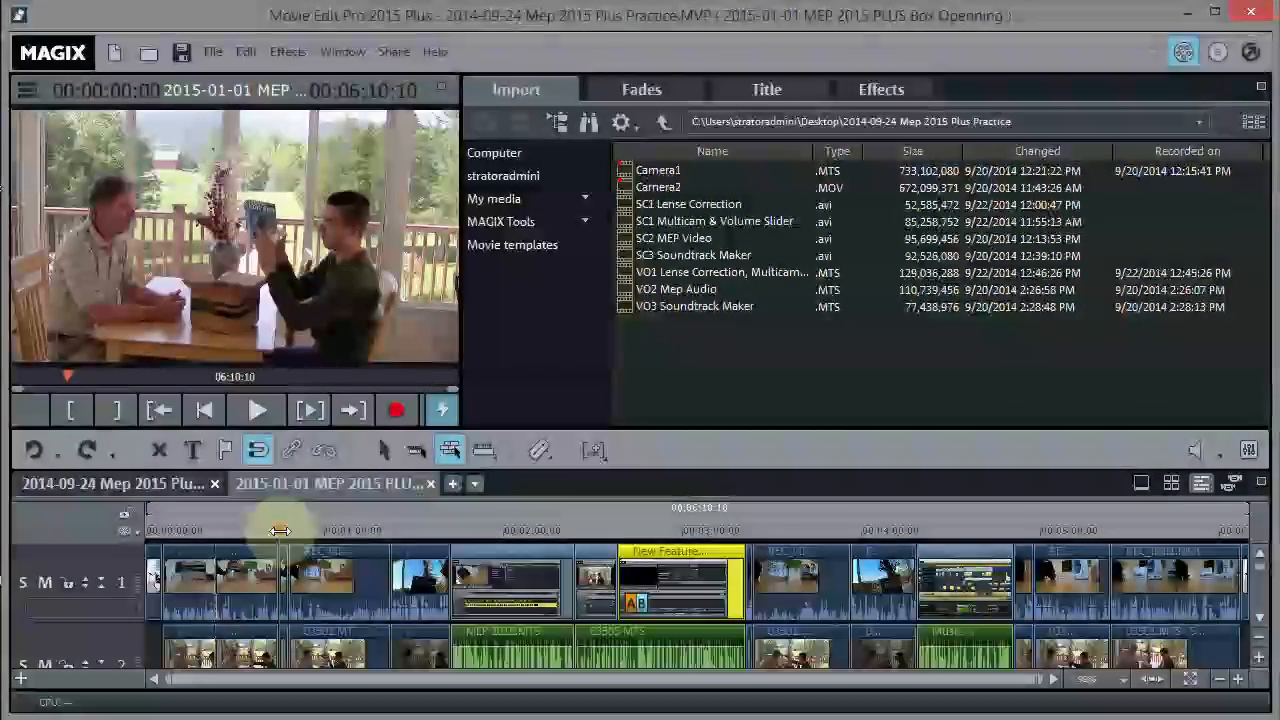
pyautogui.moveTo(281, 526)
pyautogui.mouseDown()
pyautogui.moveTo(268, 523)
pyautogui.moveTo(278, 531)
pyautogui.mouseUp()
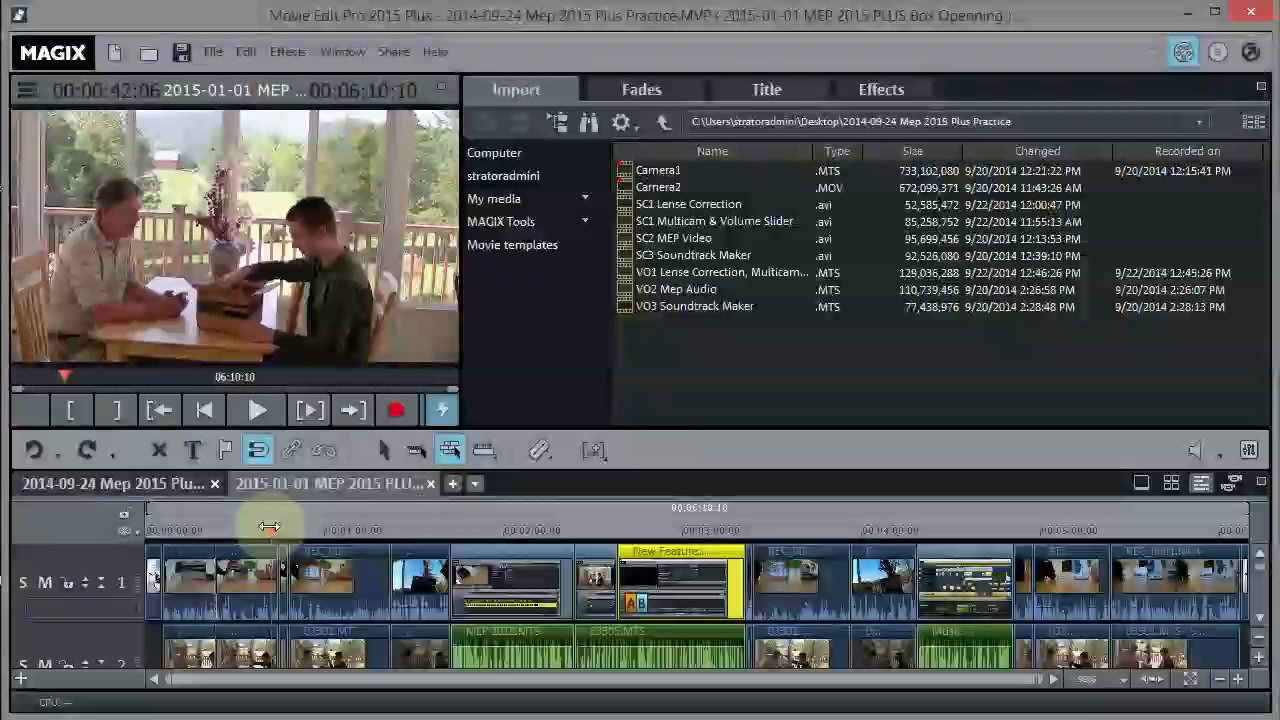
pyautogui.press('space')
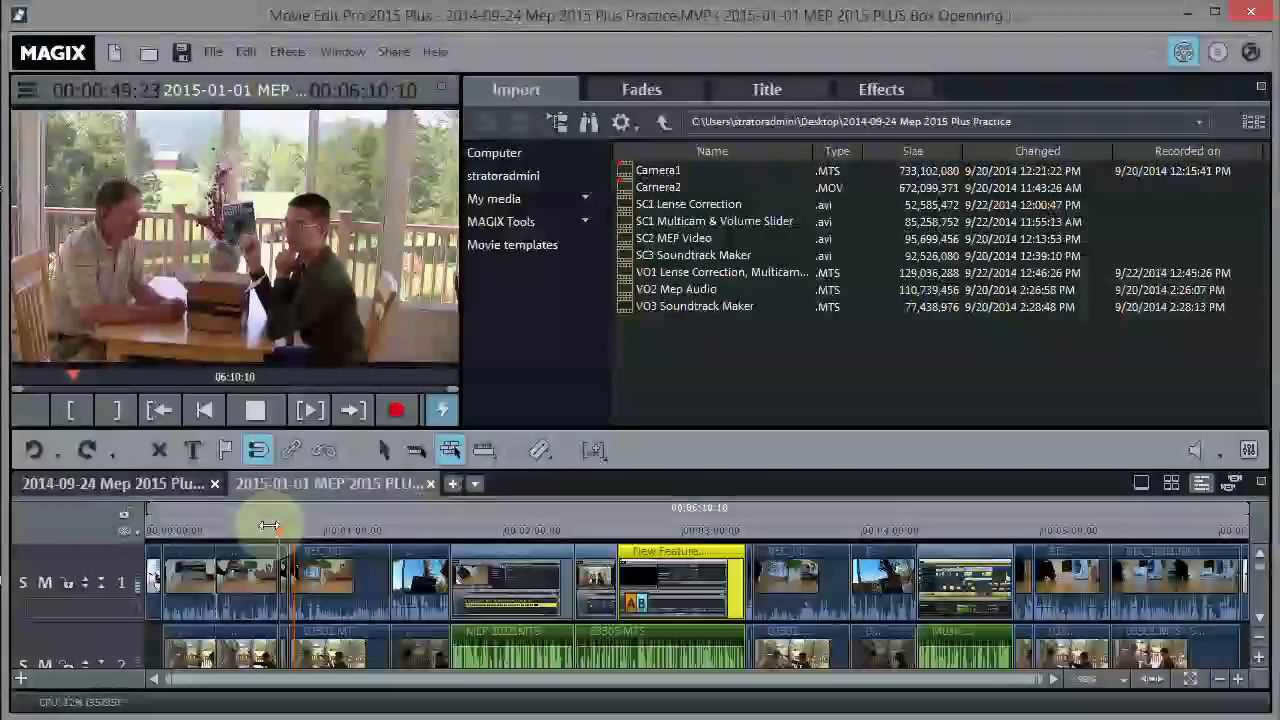
pyautogui.click(270, 527)
pyautogui.moveTo(272, 527); pyautogui.dragTo(266, 527)
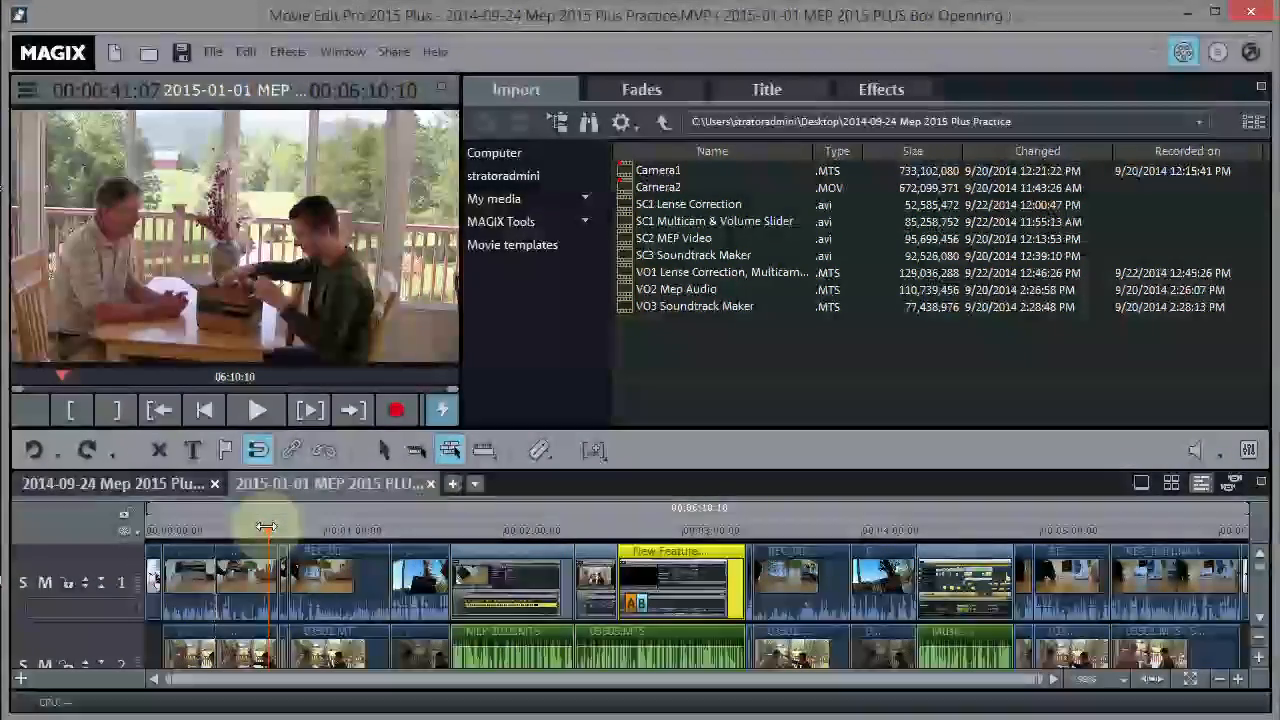
pyautogui.press('space')
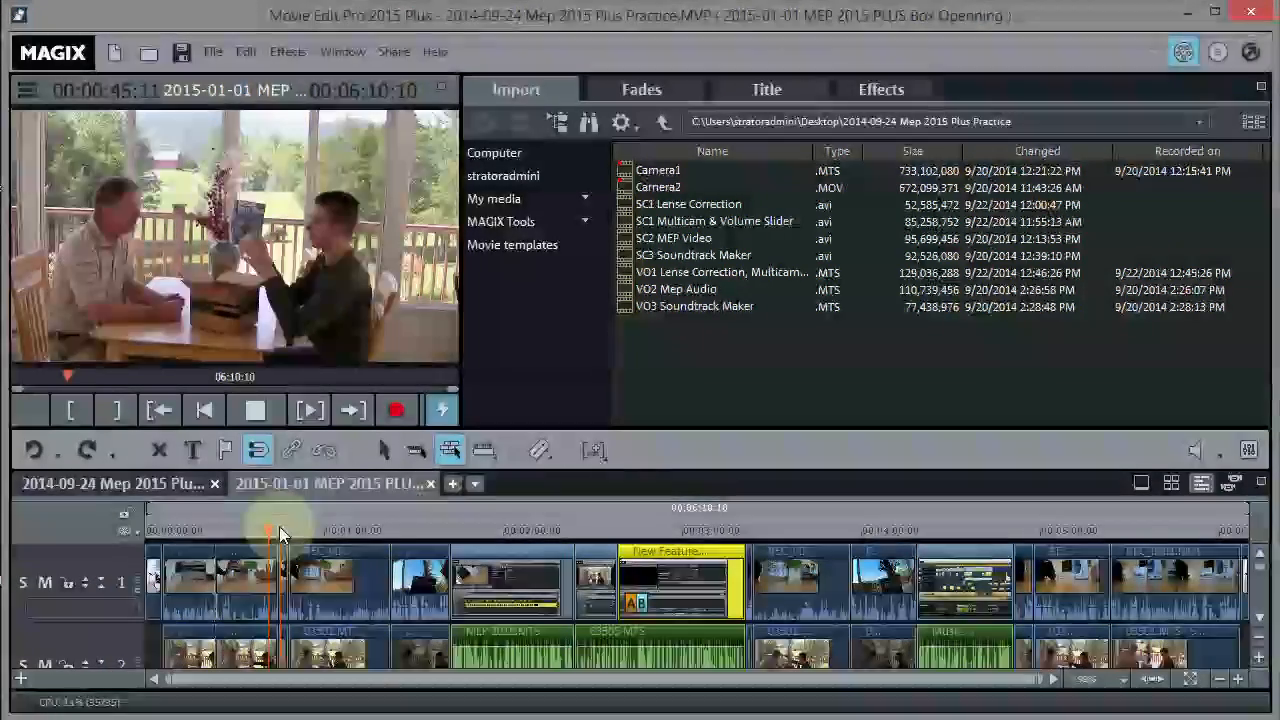
pyautogui.press('space')
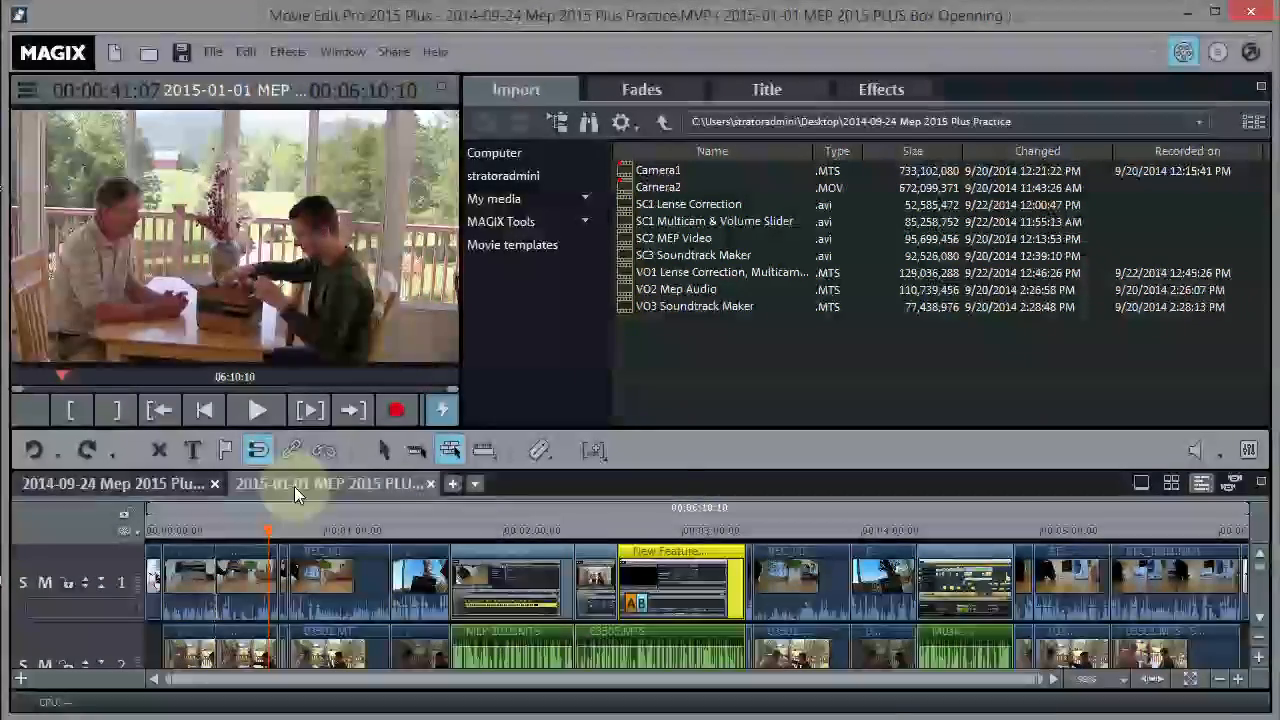
# - Return to the 2014-09-24 practice movie and play it from 00:00:20:16 onward to locate the second section for removal
pyautogui.click(198, 484)
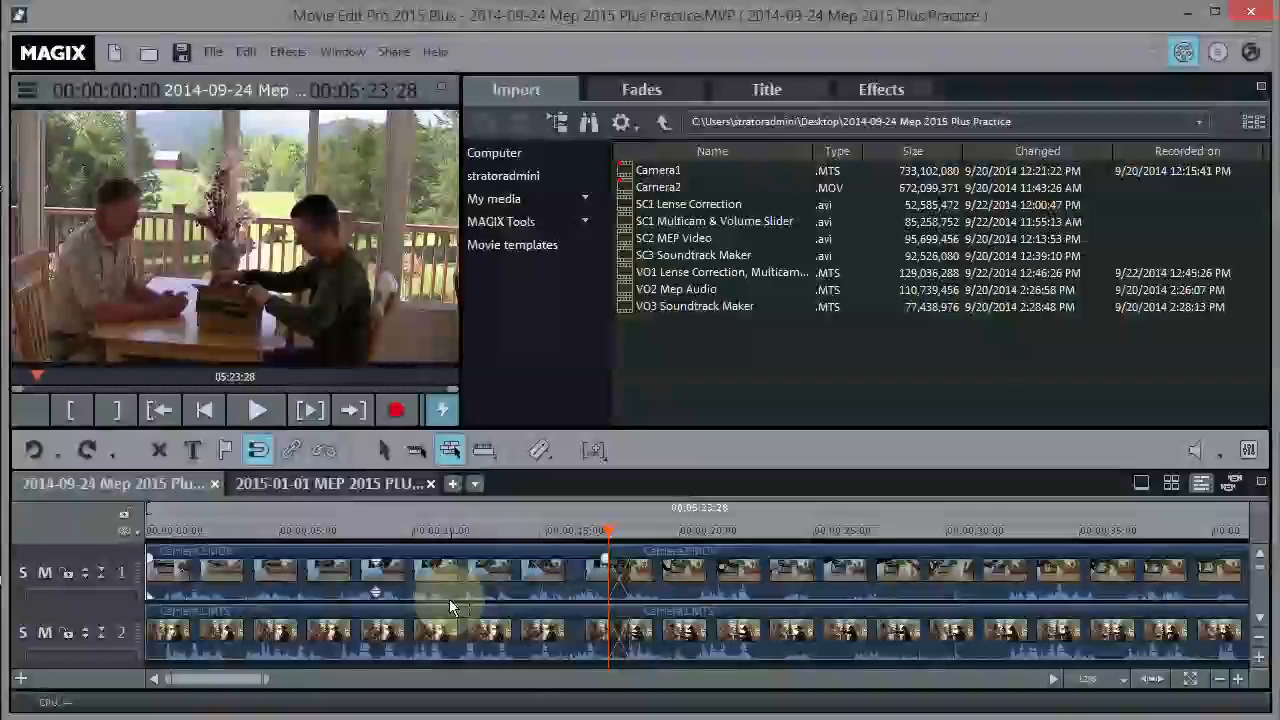
pyautogui.click(1221, 680)
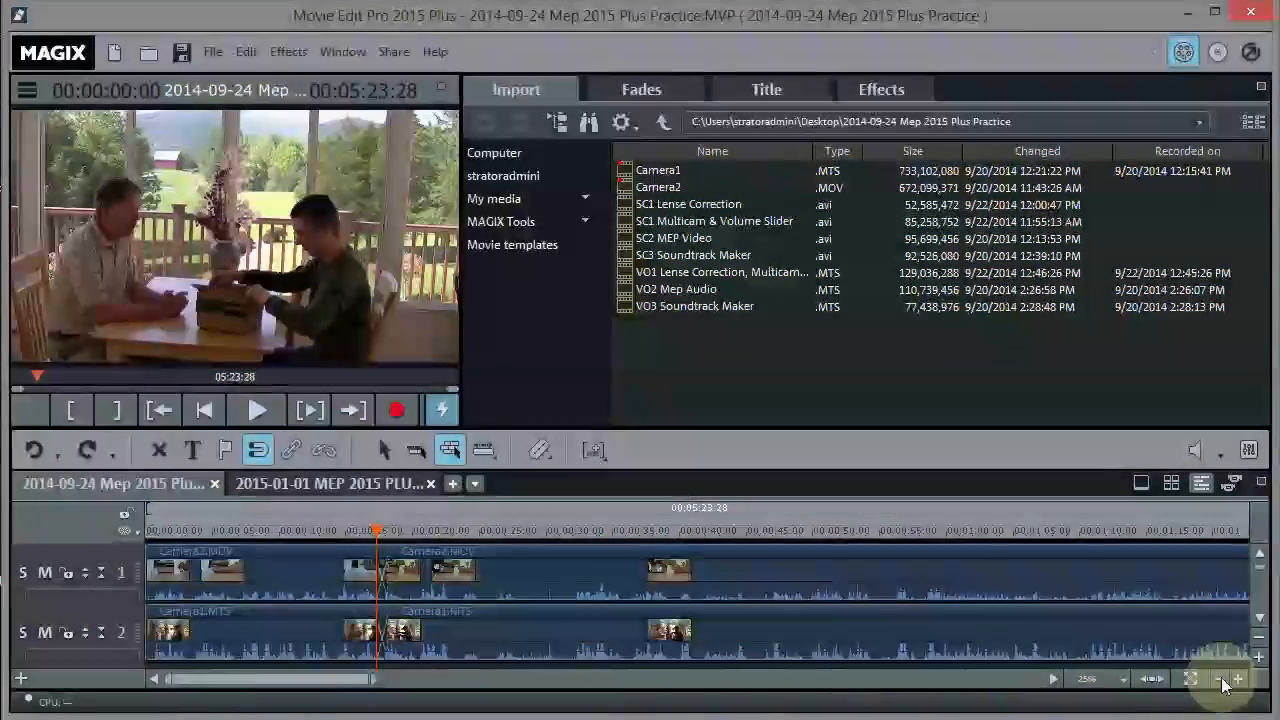
pyautogui.click(422, 530)
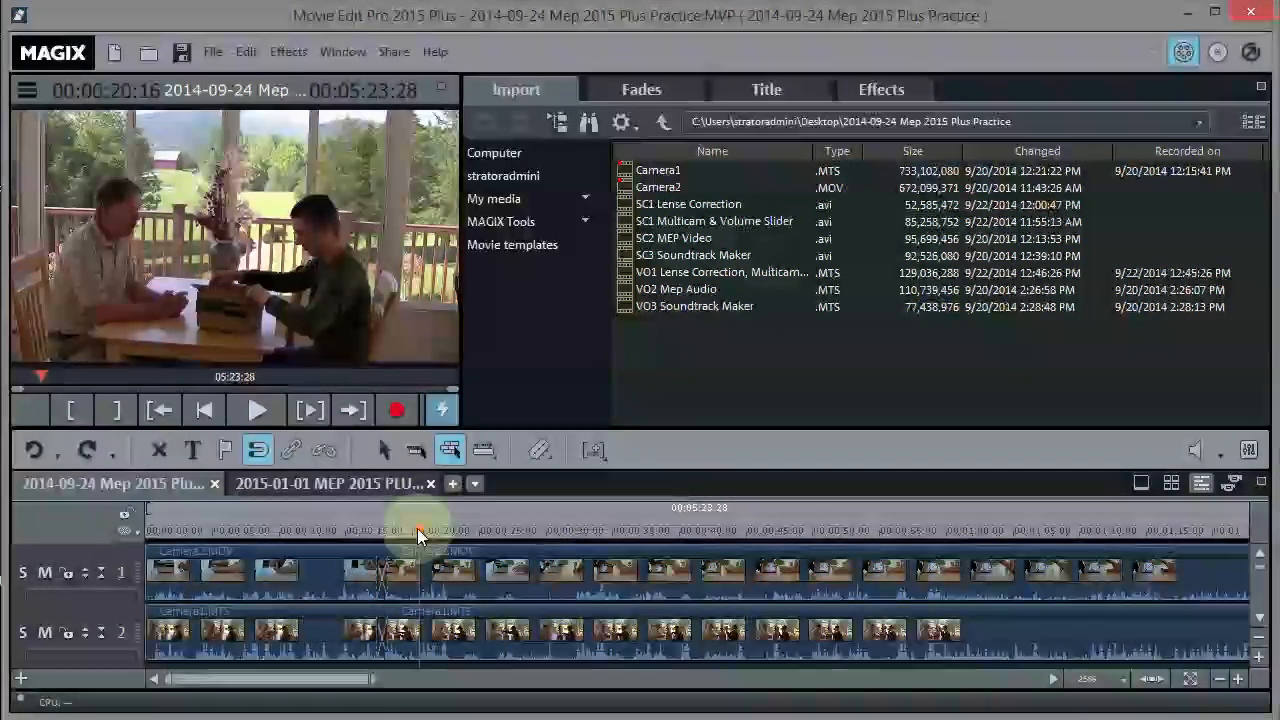
pyautogui.click(256, 410)
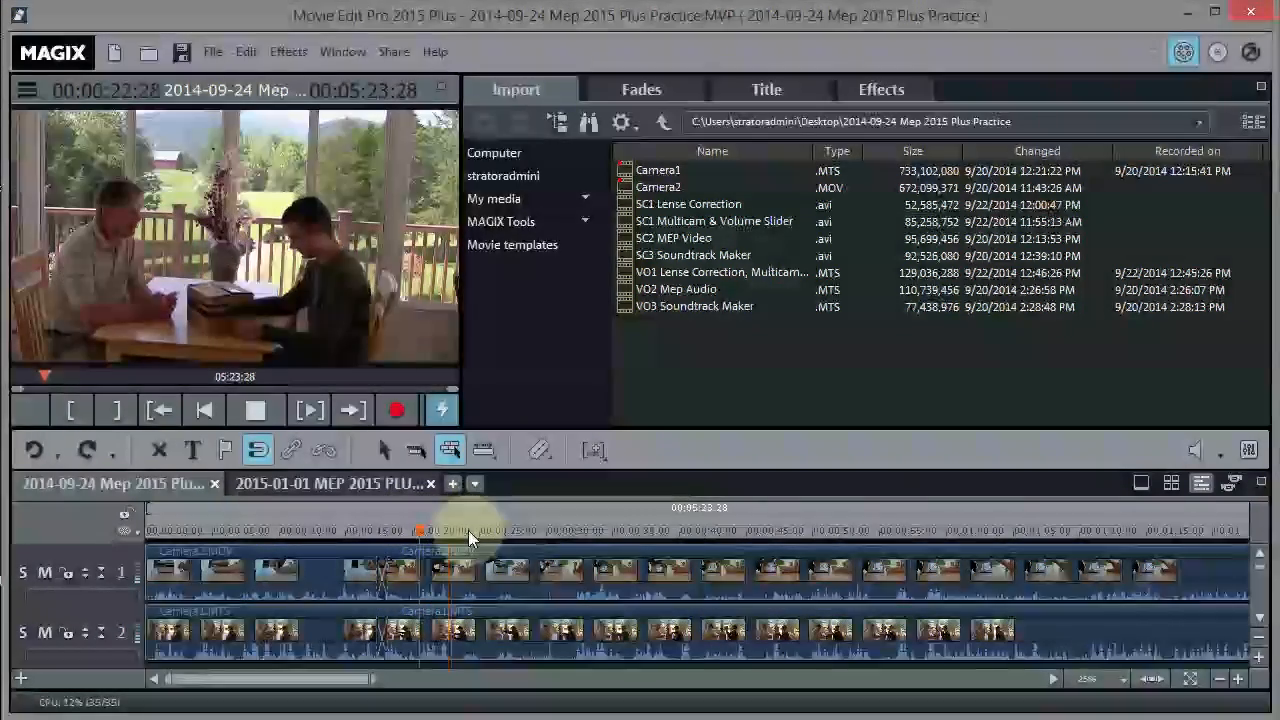
pyautogui.click(563, 530)
pyautogui.click(566, 530)
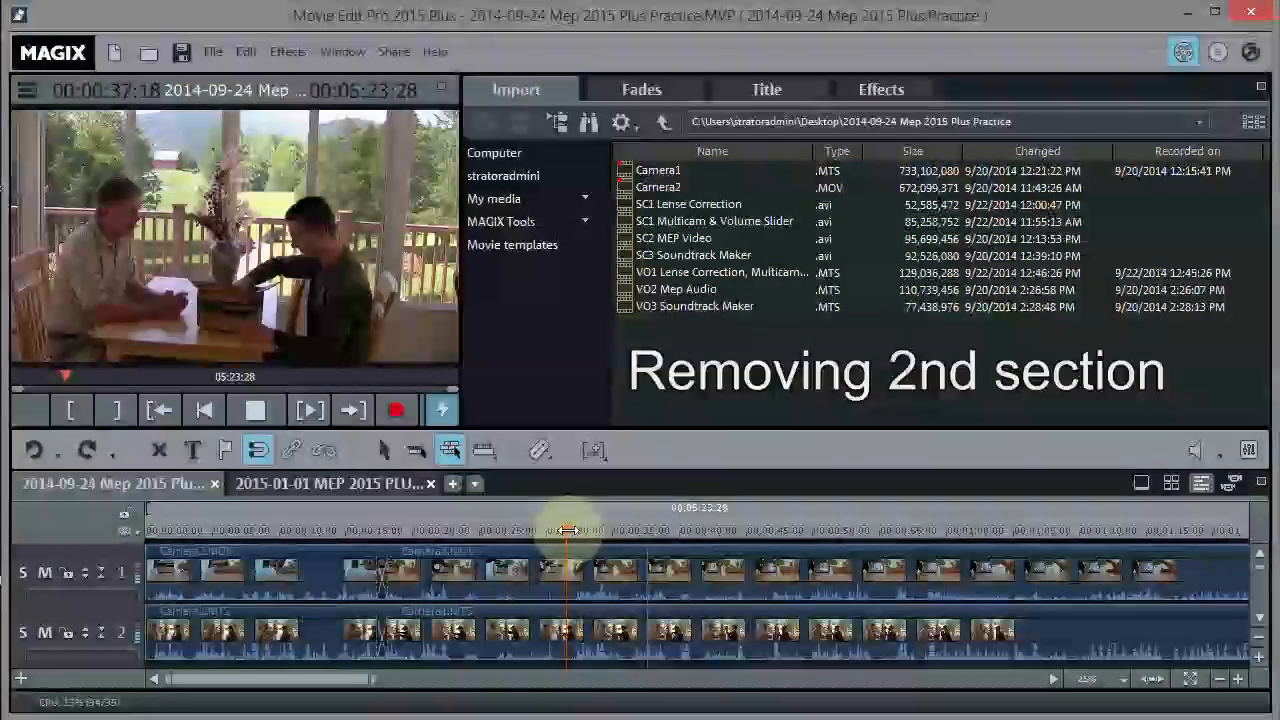
# - Split both camera tracks at 00:00:39:10, where the second unwanted section begins
pyautogui.click(664, 526)
pyautogui.click(256, 410)
pyautogui.moveTo(663, 529); pyautogui.dragTo(669, 529)
pyautogui.click(539, 450)
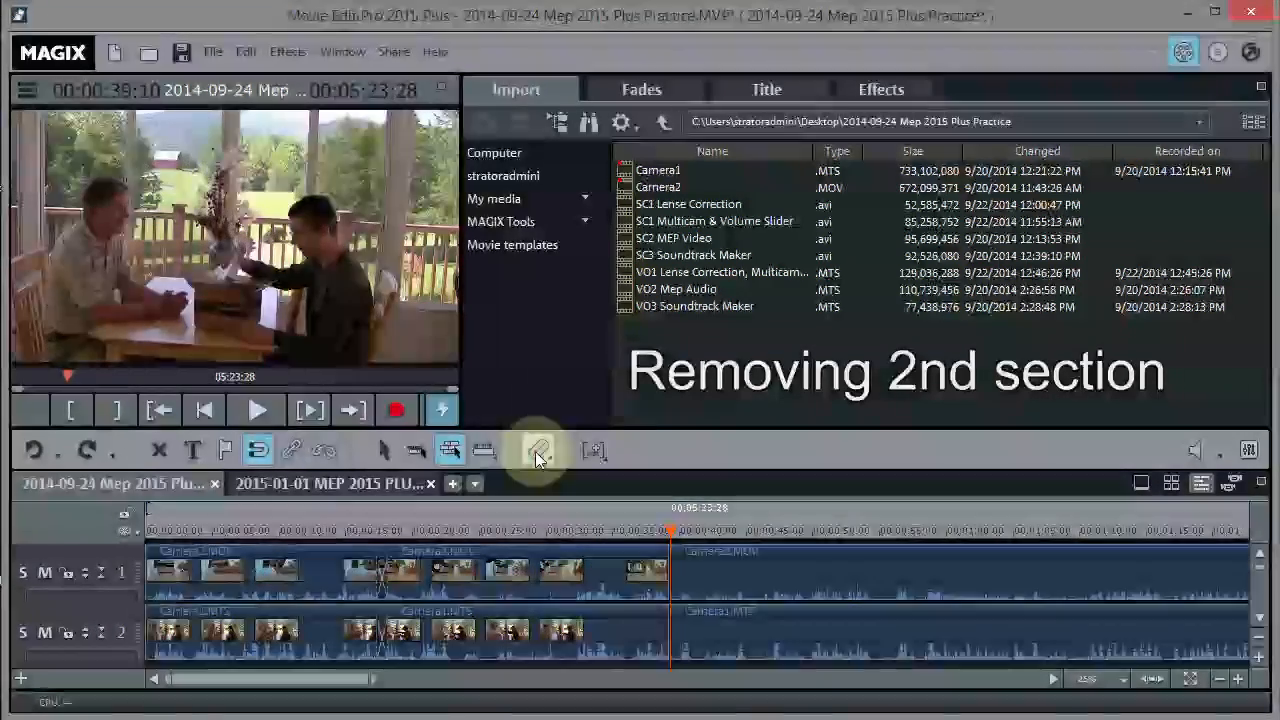
# - Play on from the cut to find the end of the unwanted section, and split both camera tracks at 00:00:41:20
pyautogui.press('space')
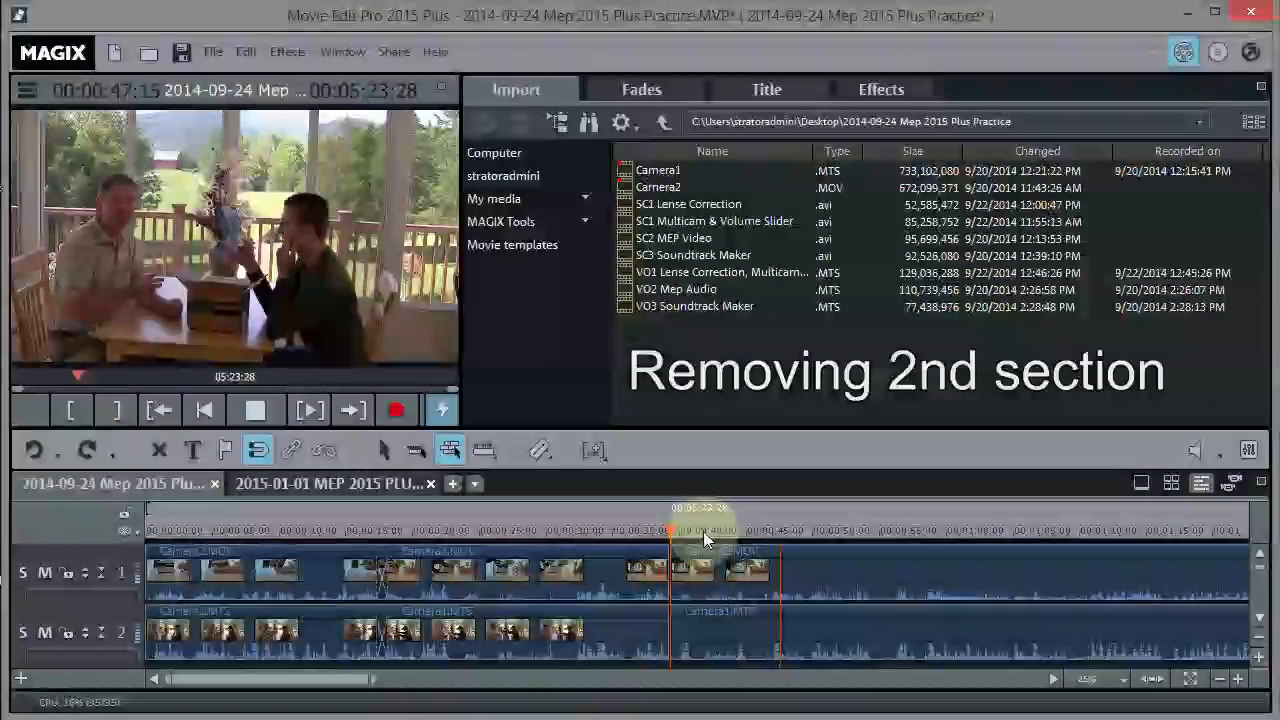
pyautogui.click(704, 533)
pyautogui.click(680, 530)
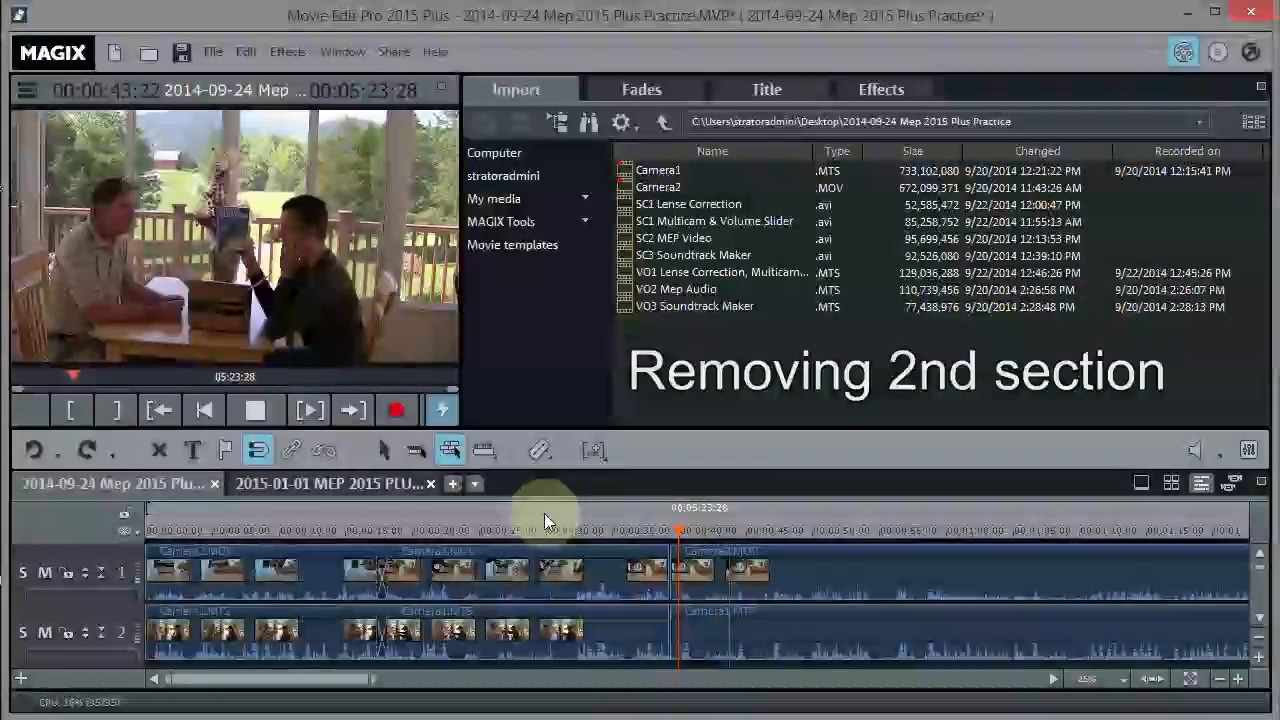
pyautogui.click(257, 410)
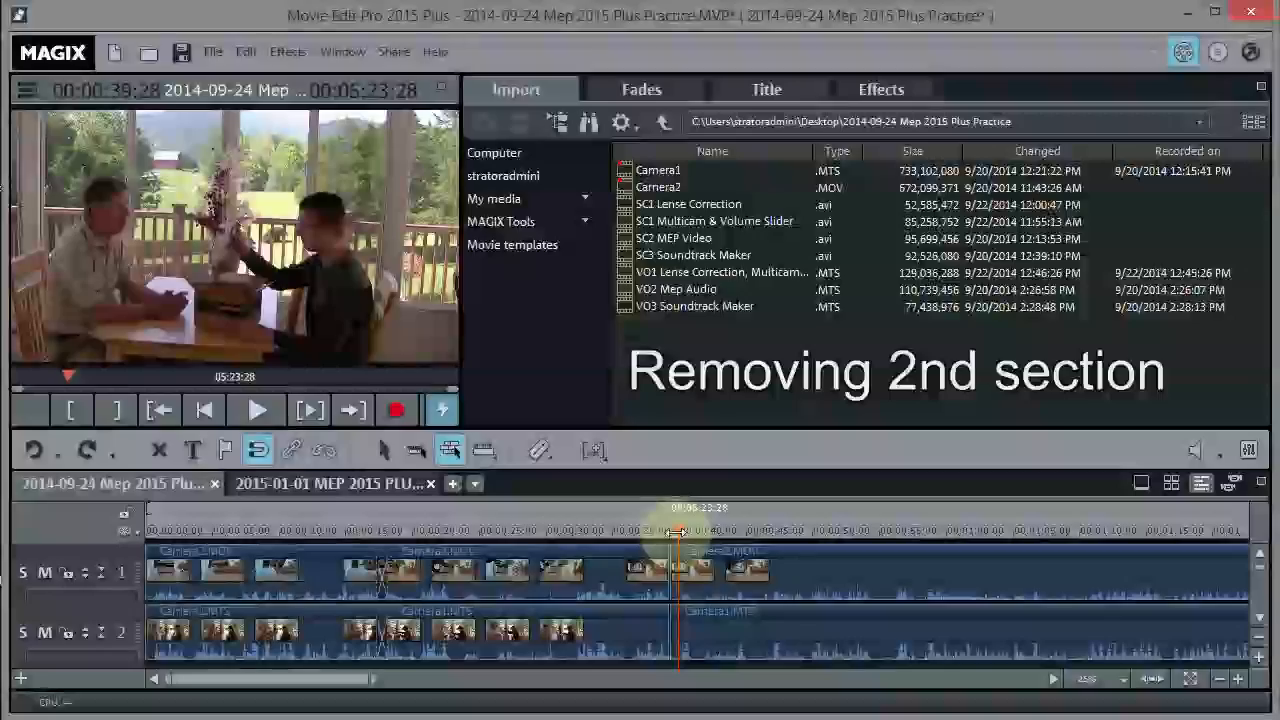
pyautogui.click(699, 532)
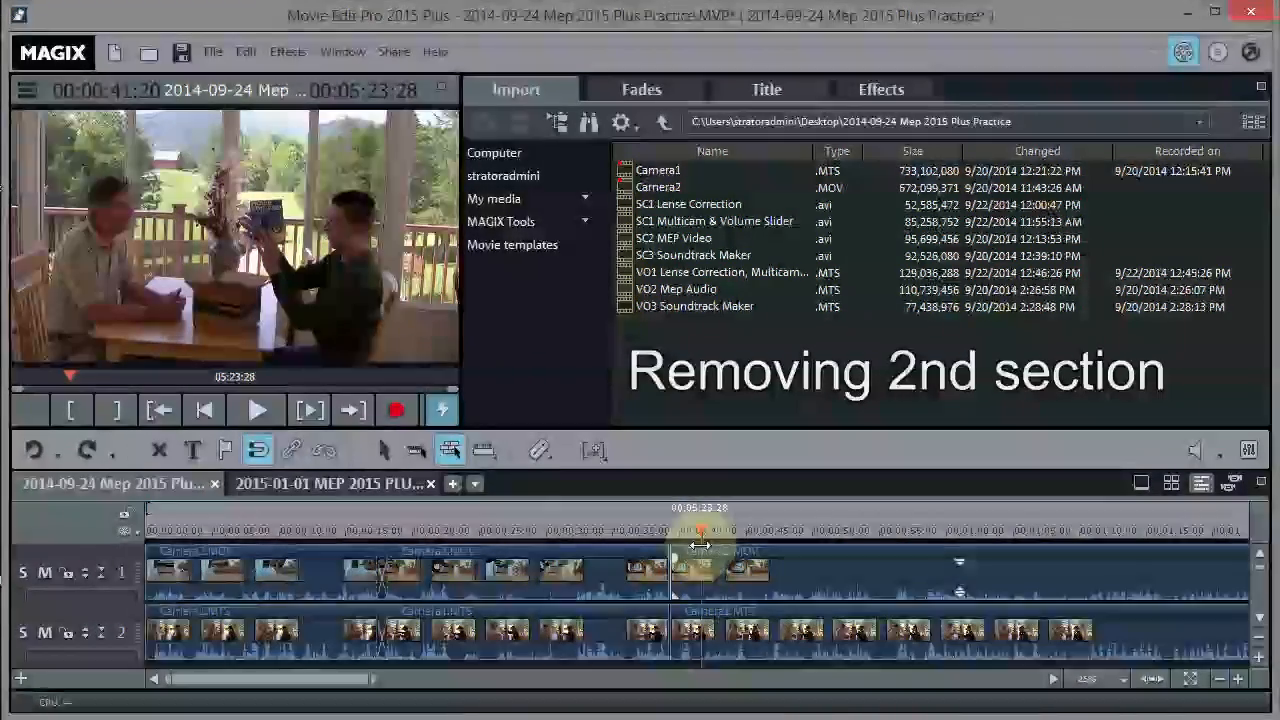
pyautogui.click(541, 449)
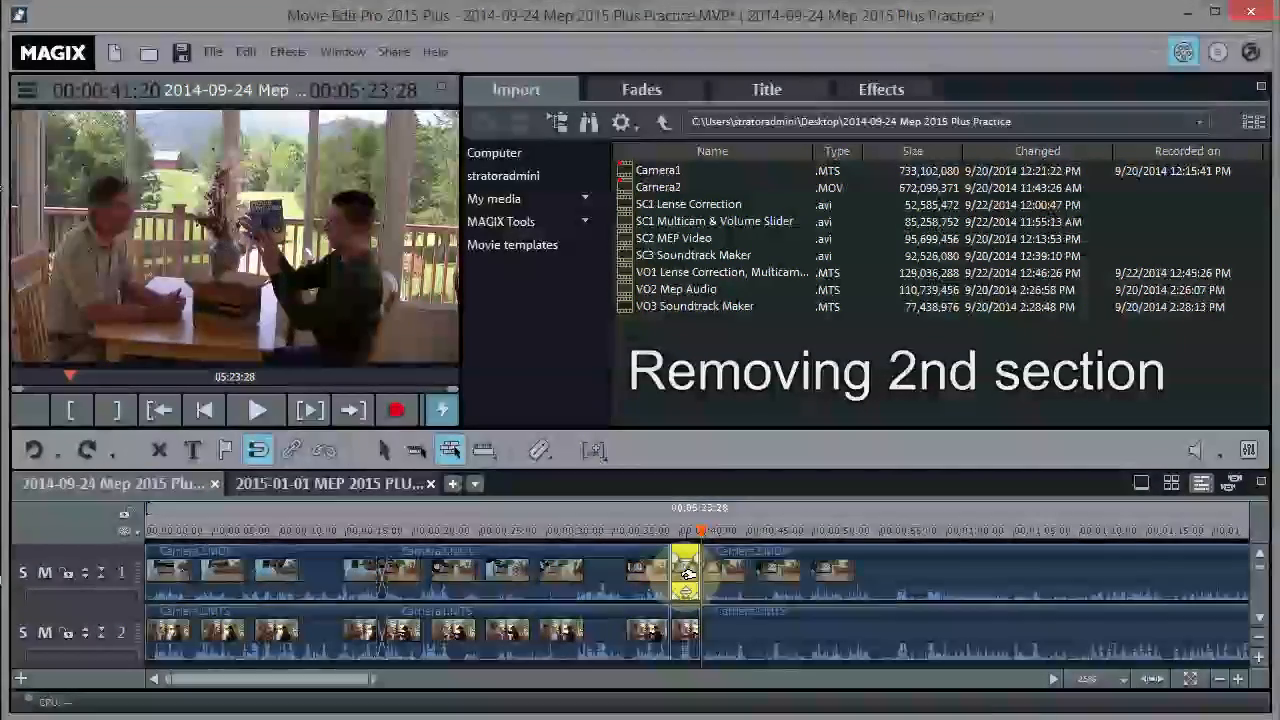
# - Delete the short section between the two new cuts from both camera tracks, and close the gap with the following sections
pyautogui.click(686, 640)
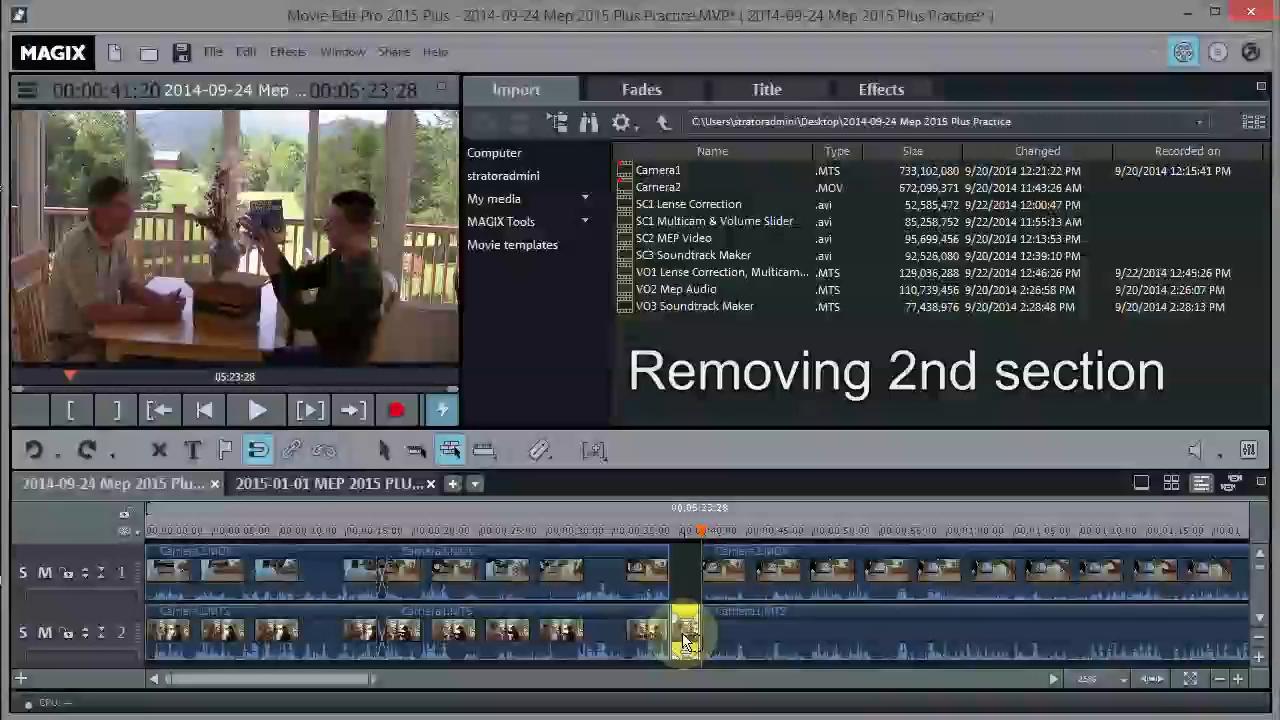
pyautogui.press('Delete')
pyautogui.click(668, 530)
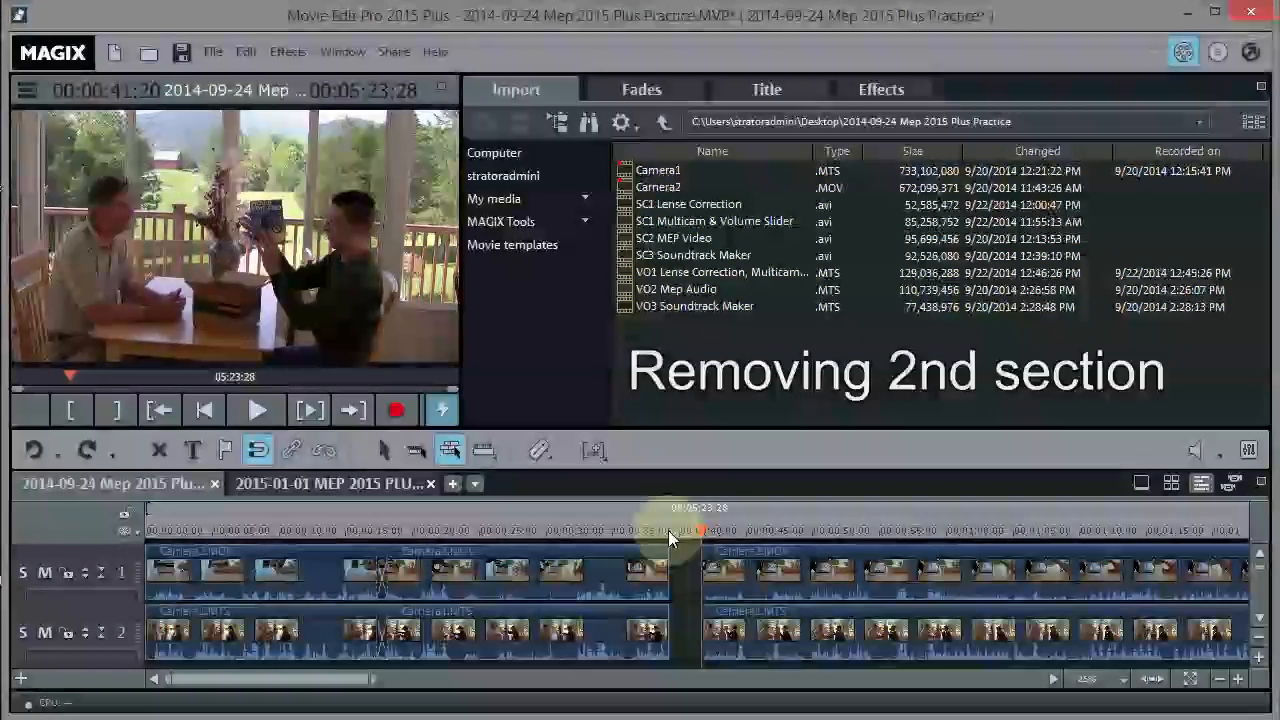
pyautogui.moveTo(719, 548); pyautogui.dragTo(693, 552)
pyautogui.press('space')
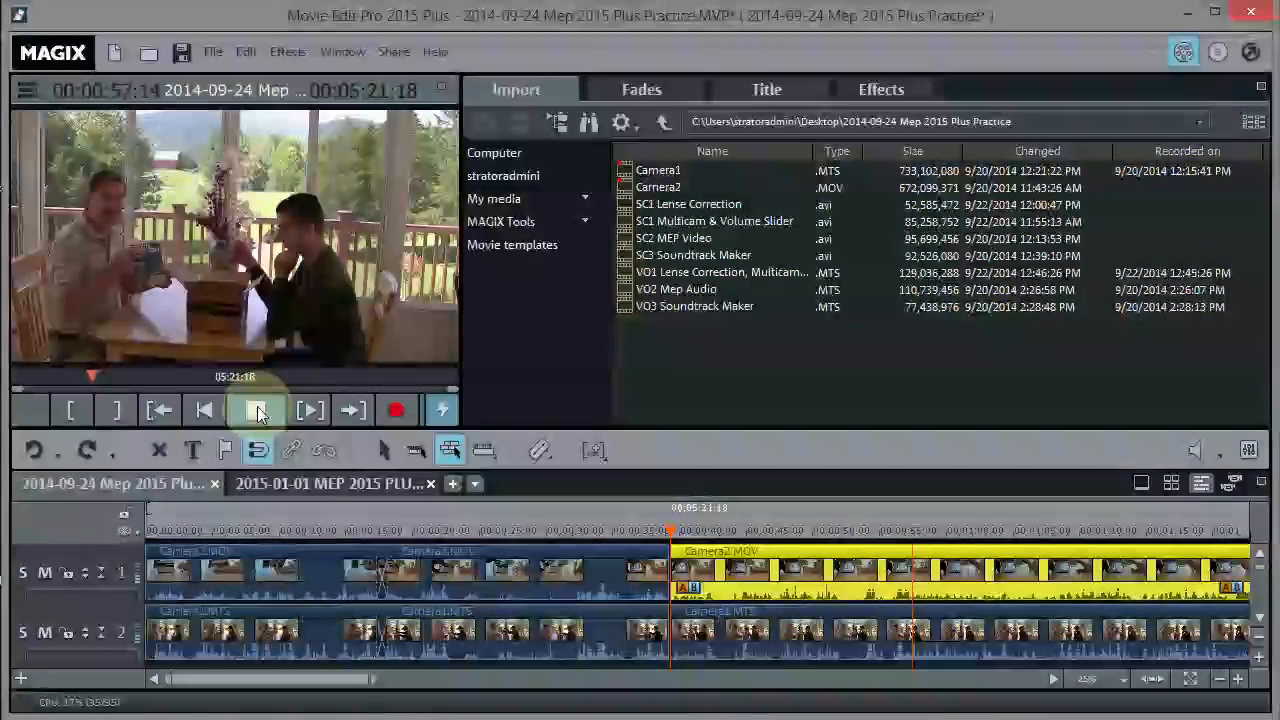
# - Scrub and play past the last cut to find the third unwanted section's start, and split both camera tracks at 00:00:42:28
pyautogui.click(255, 410)
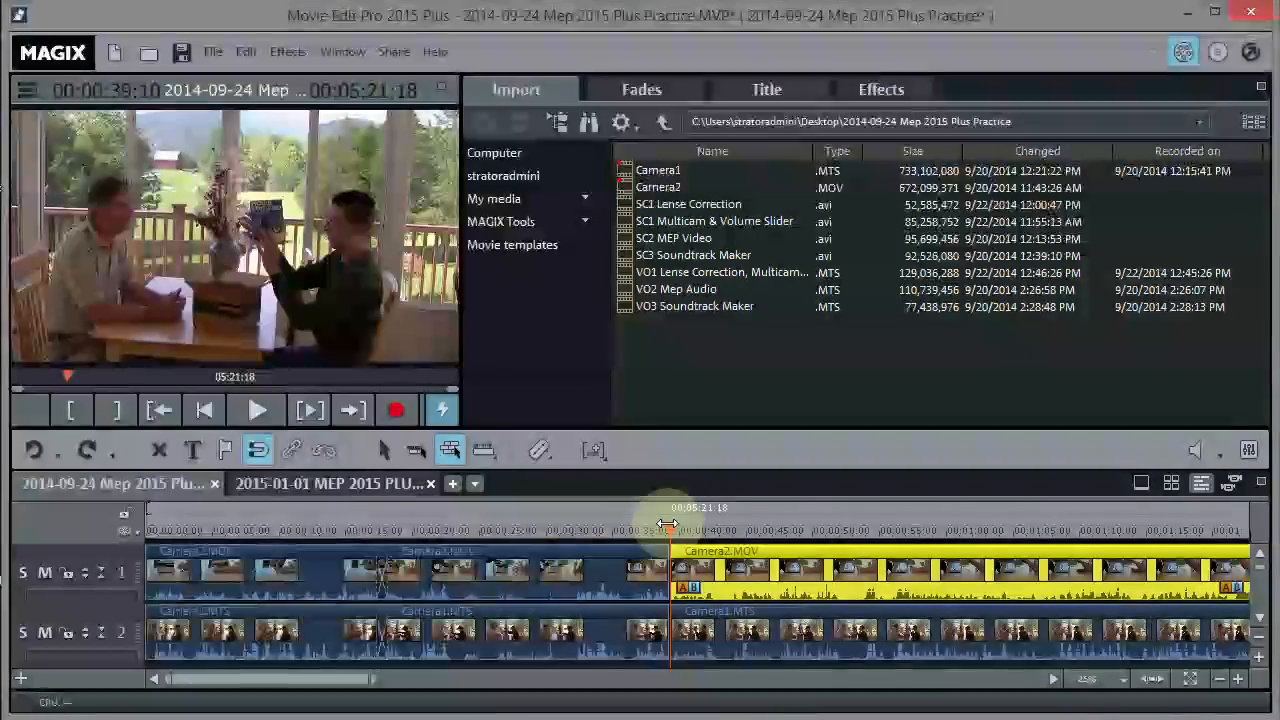
pyautogui.moveTo(668, 527); pyautogui.dragTo(728, 533)
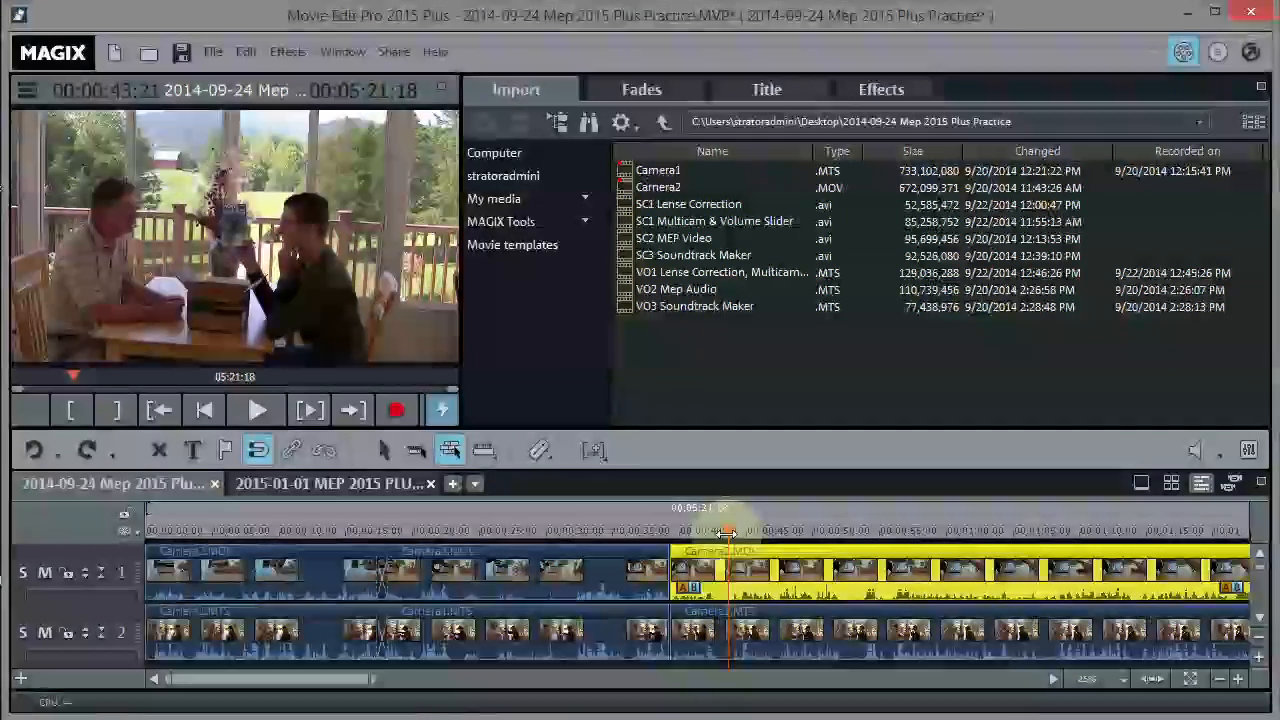
pyautogui.moveTo(727, 532); pyautogui.dragTo(700, 525)
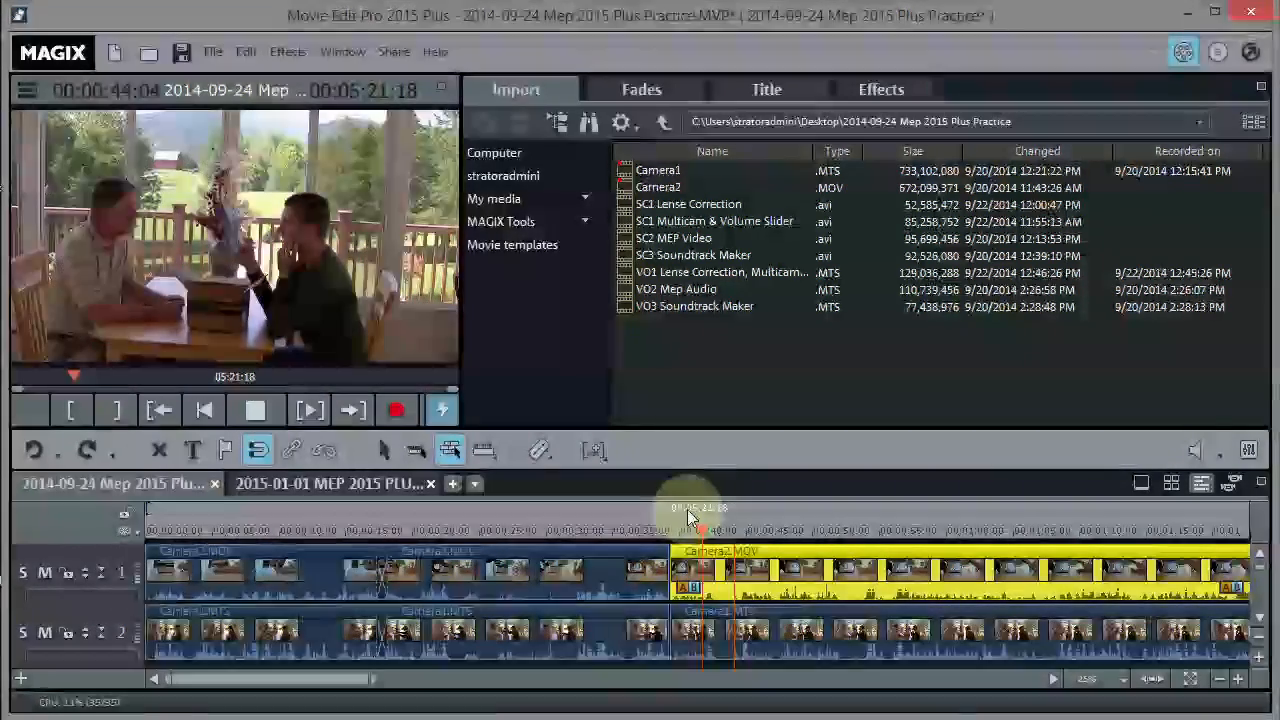
pyautogui.press('space')
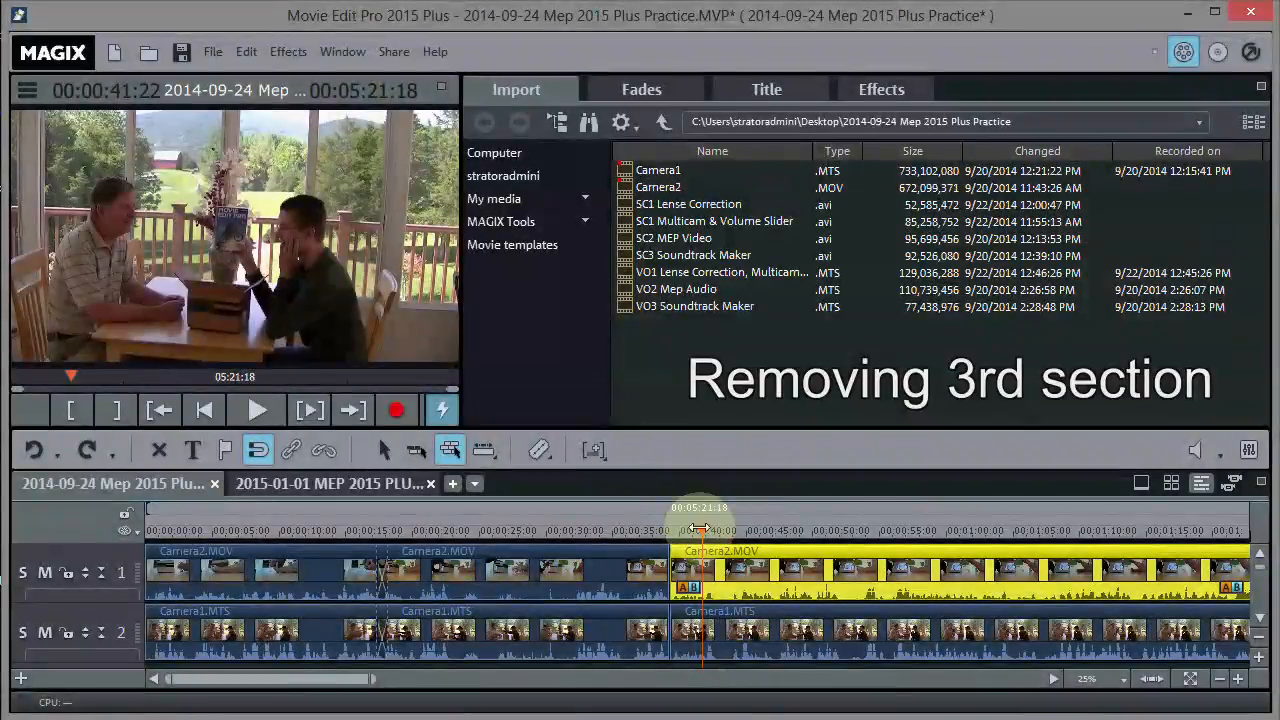
pyautogui.moveTo(700, 528); pyautogui.dragTo(718, 528)
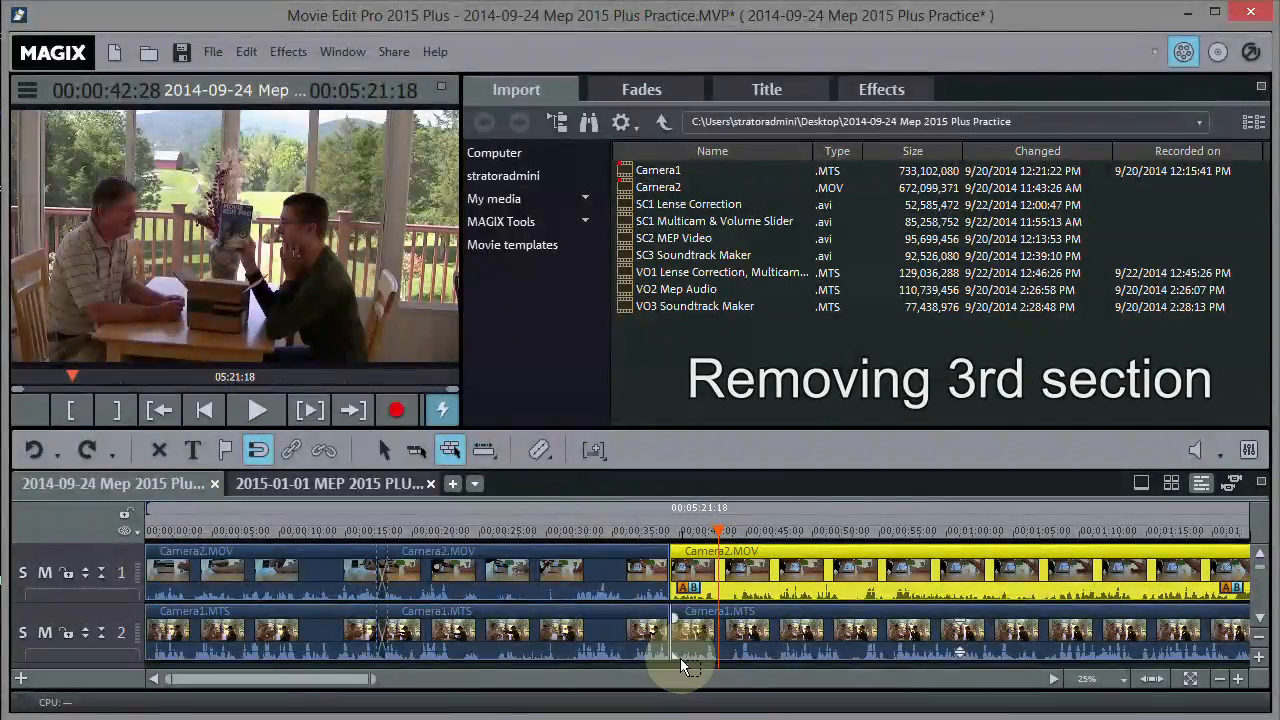
pyautogui.click(681, 663)
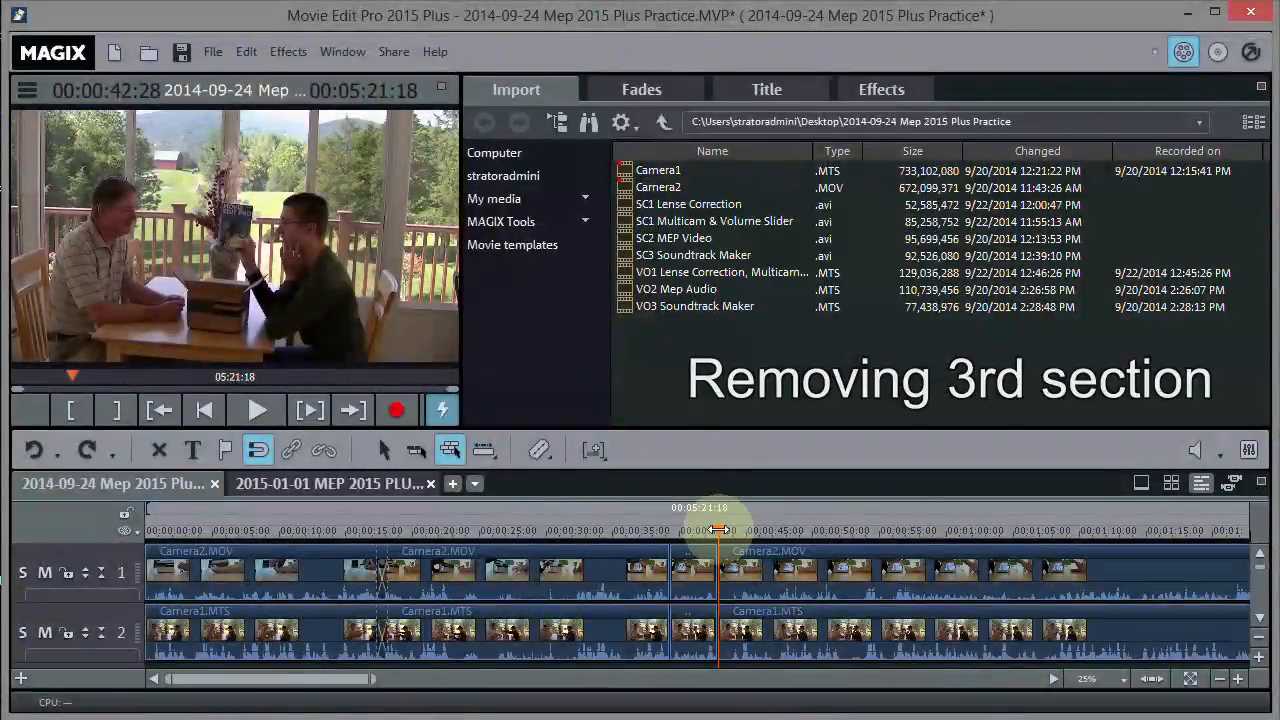
# - Find the end of the third unwanted section and split both camera tracks at 00:00:47:04
pyautogui.moveTo(728, 530); pyautogui.dragTo(780, 534)
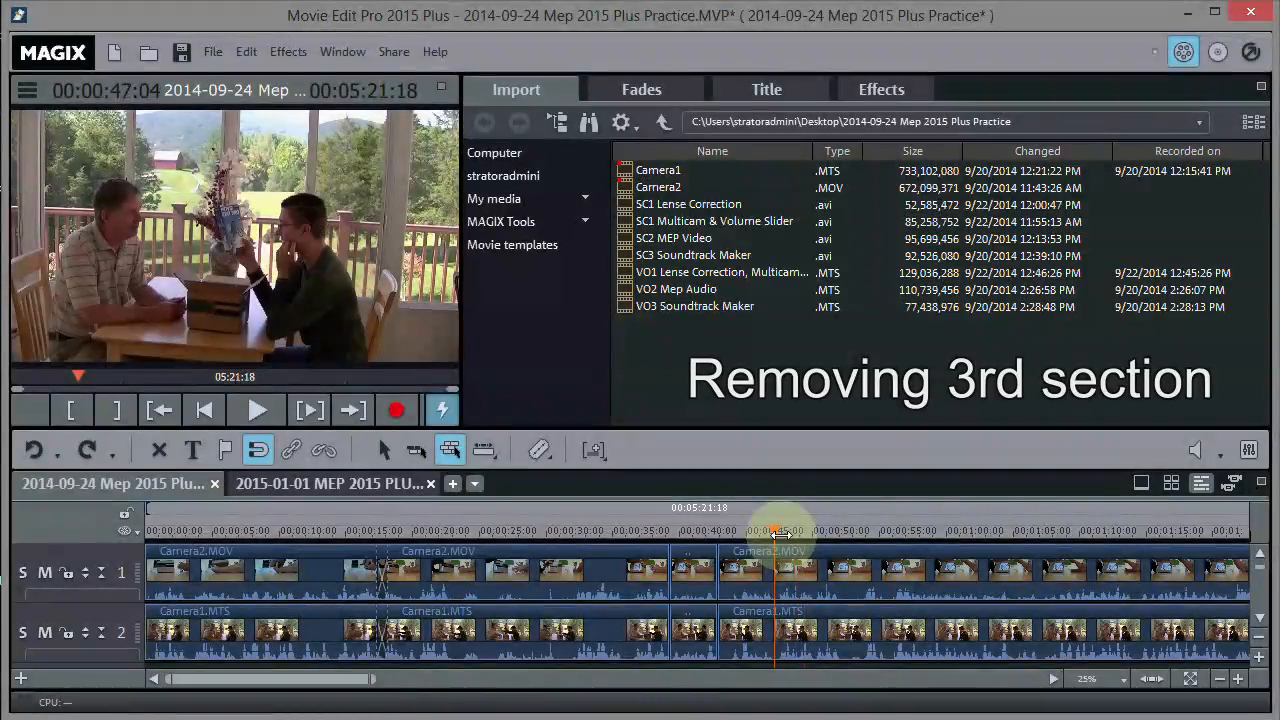
pyautogui.click(538, 455)
pyautogui.click(563, 488)
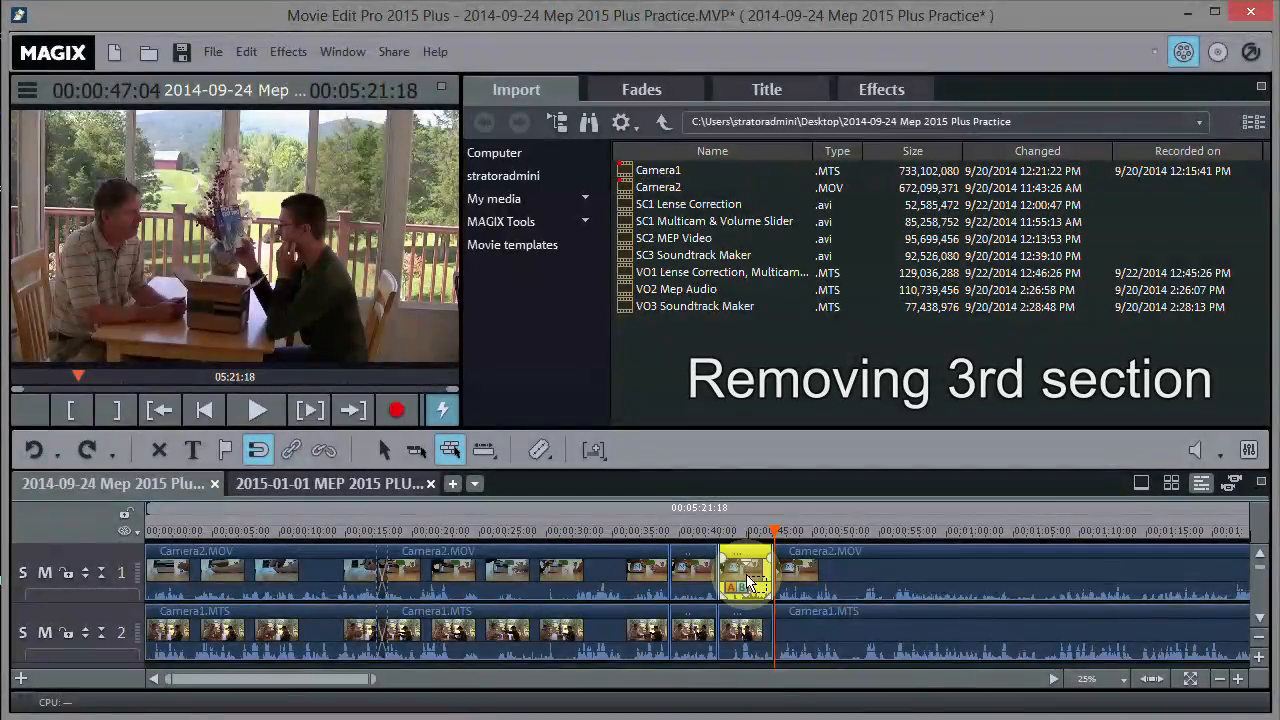
# - Delete the section between 00:00:42:28 and 00:00:47:04 from both camera tracks, and close the gap with the following clips
pyautogui.press('Delete')
pyautogui.click(749, 625)
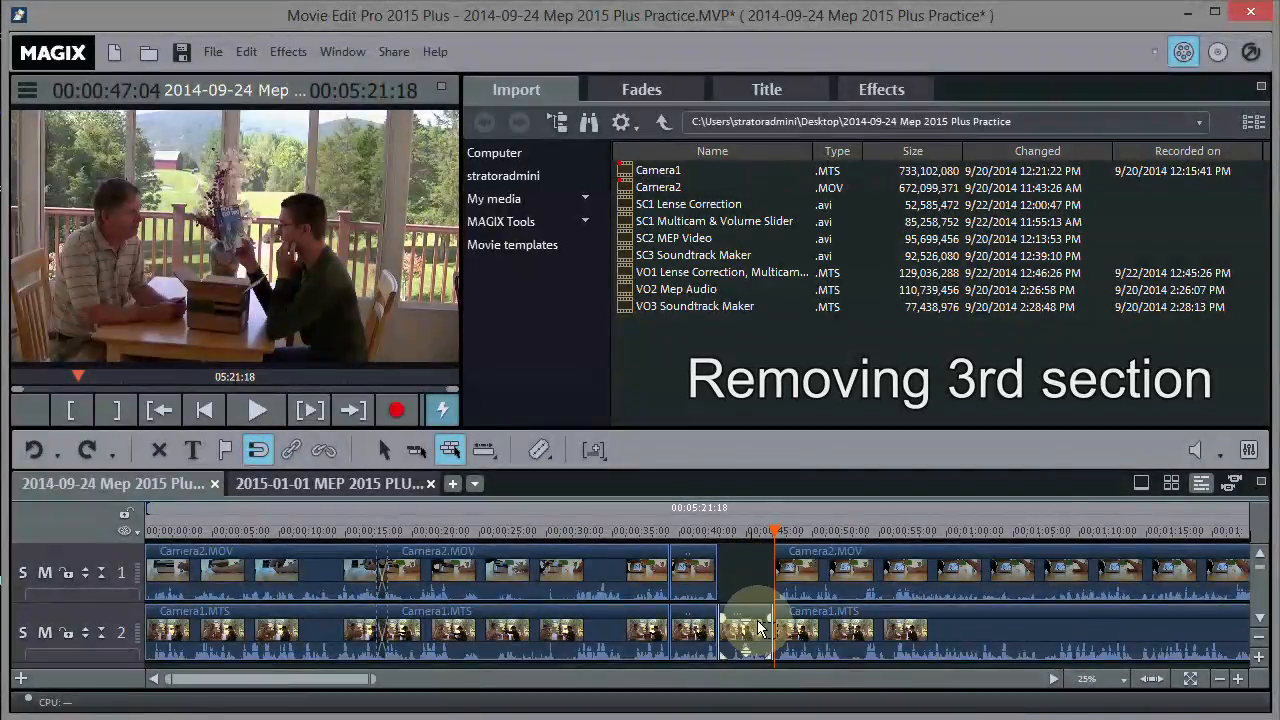
pyautogui.press('Delete')
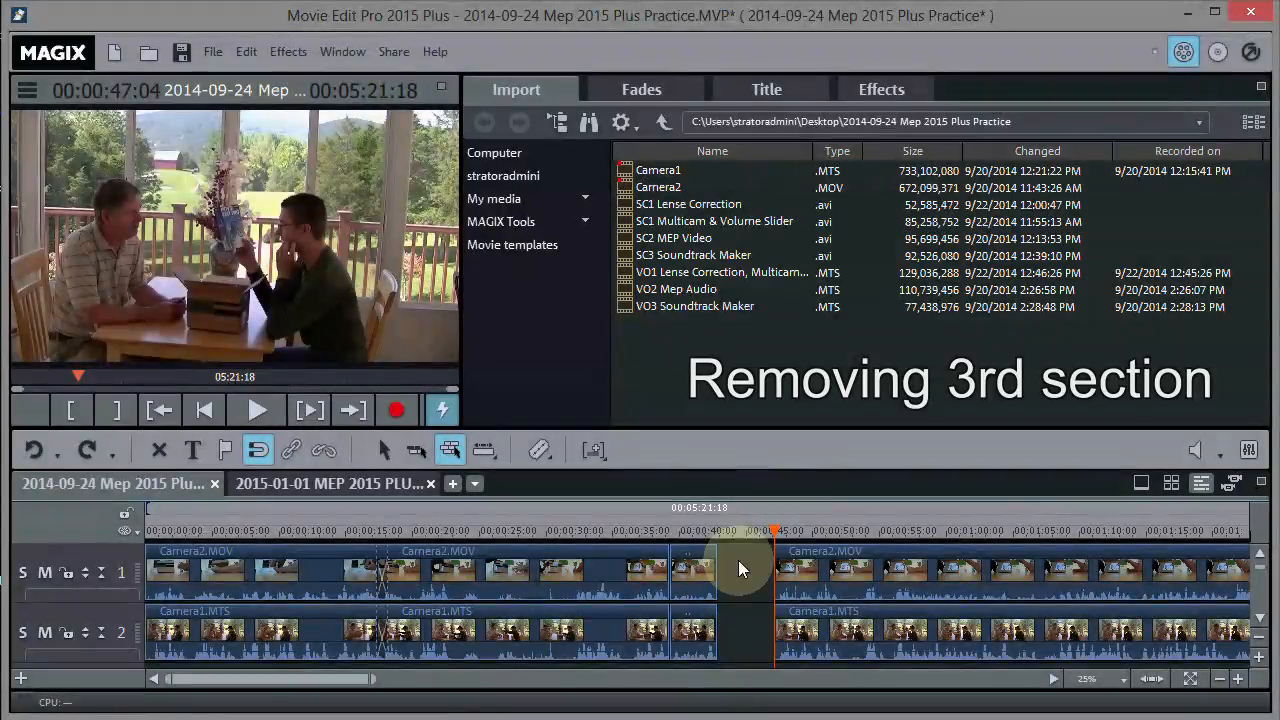
pyautogui.click(716, 537)
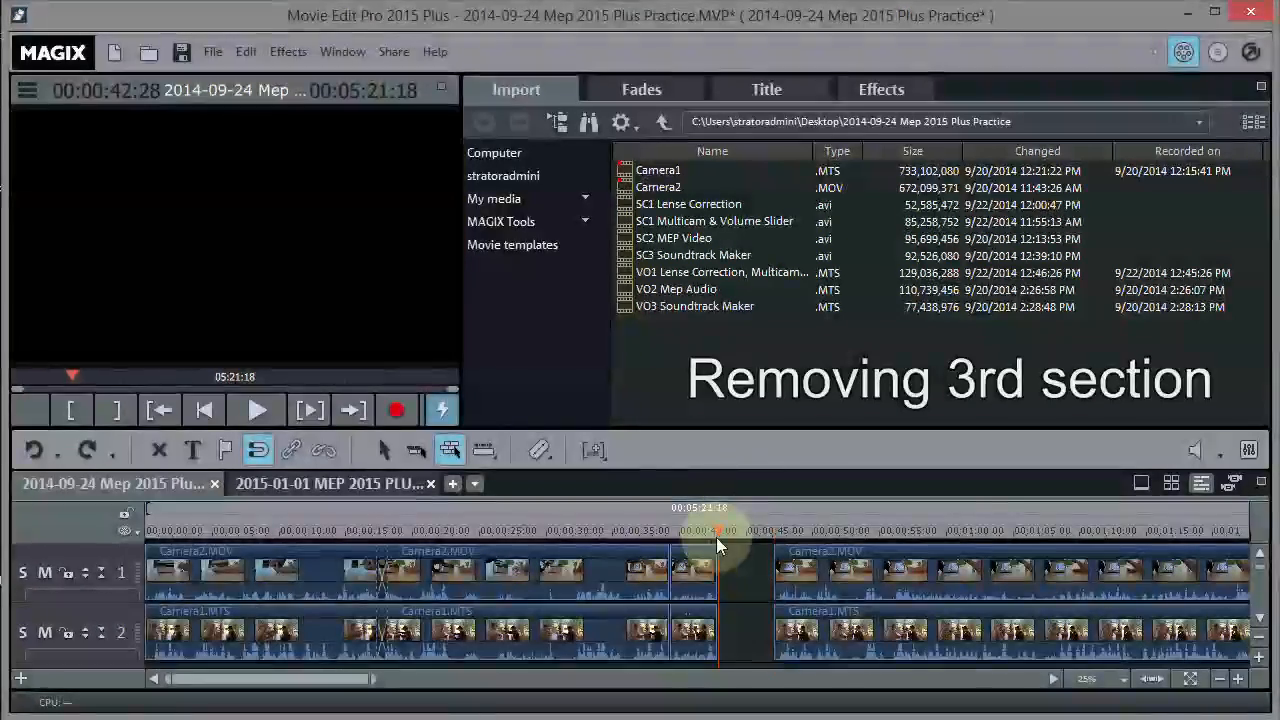
pyautogui.click(792, 557)
pyautogui.moveTo(795, 557); pyautogui.dragTo(745, 590)
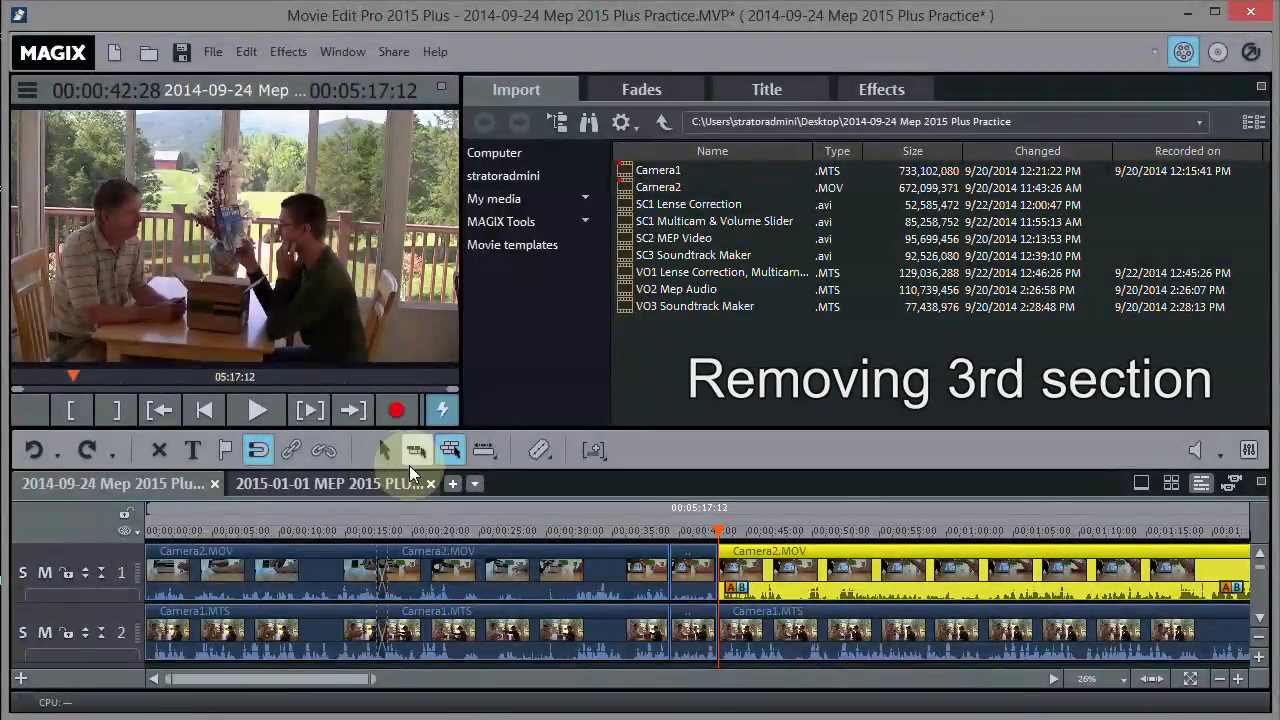
# - Play the practice movie briefly from the joined cut at 00:00:42:28 to check the edit
pyautogui.click(452, 455)
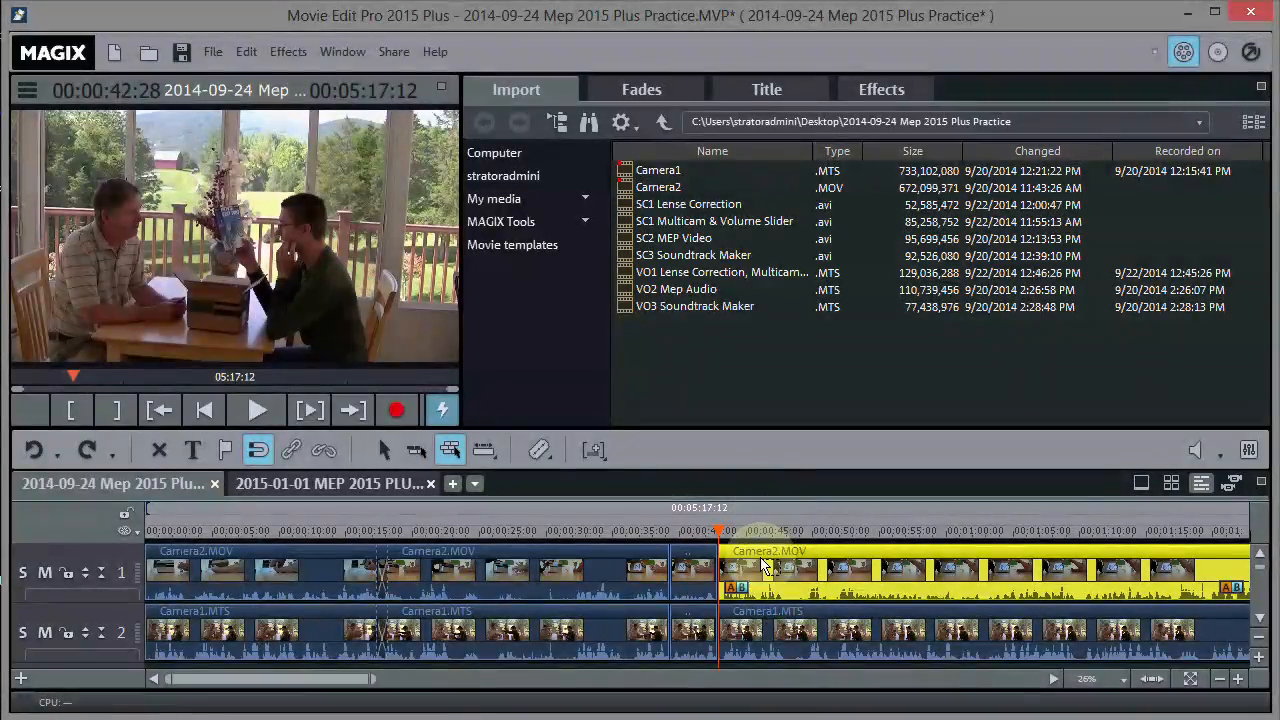
pyautogui.press('space')
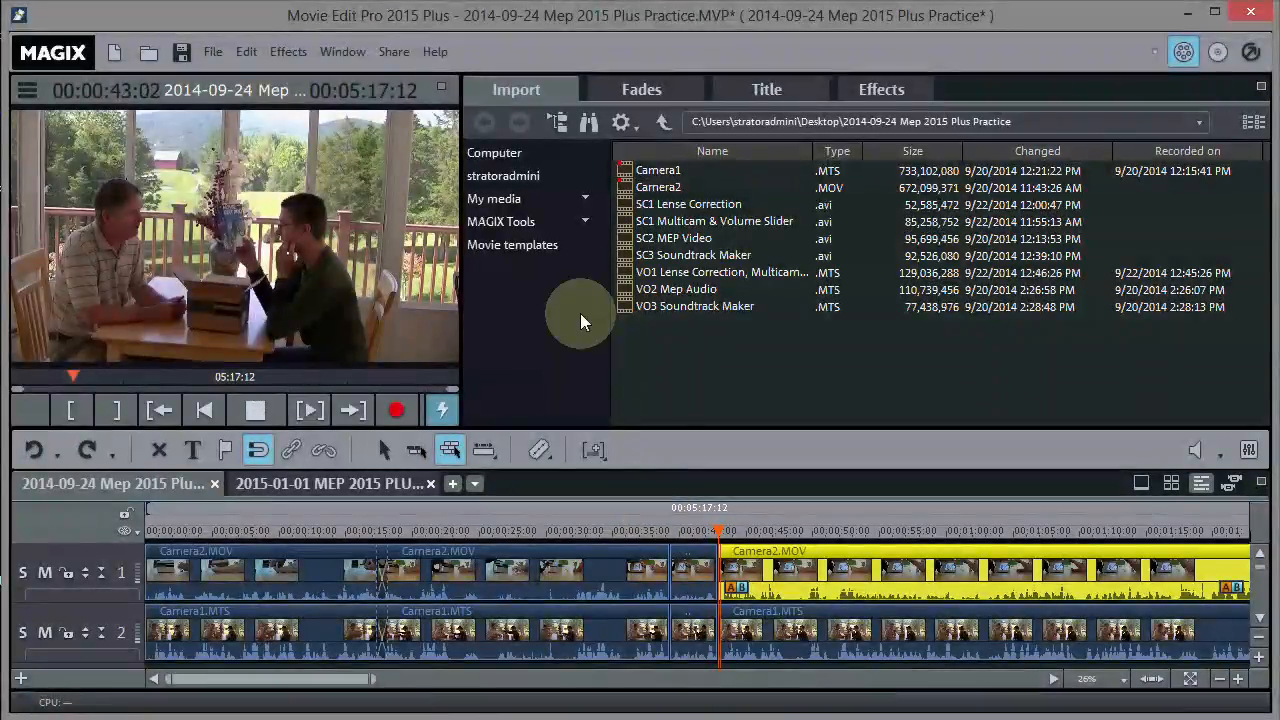
pyautogui.click(254, 407)
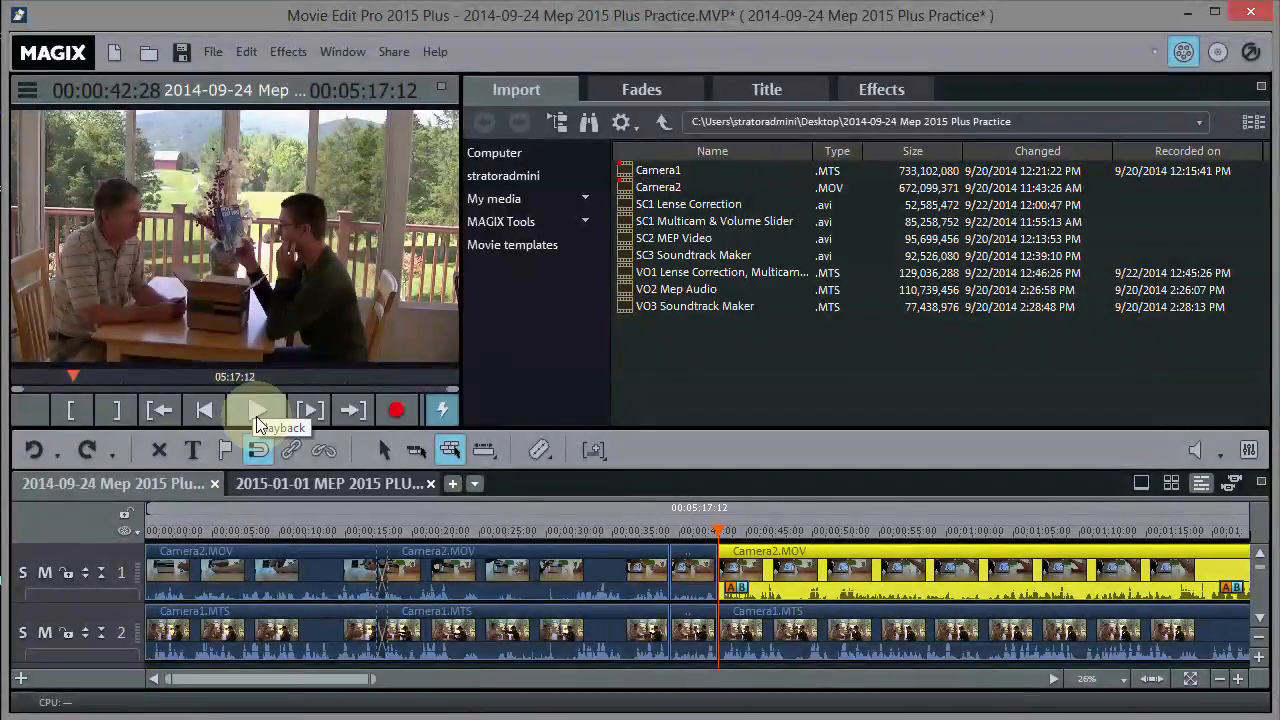
# - Switch to the 2015-01-01 MEP 2015 PLUS reference movie and play it from 00:01:18:13 to identify the next section for removal
pyautogui.click(304, 486)
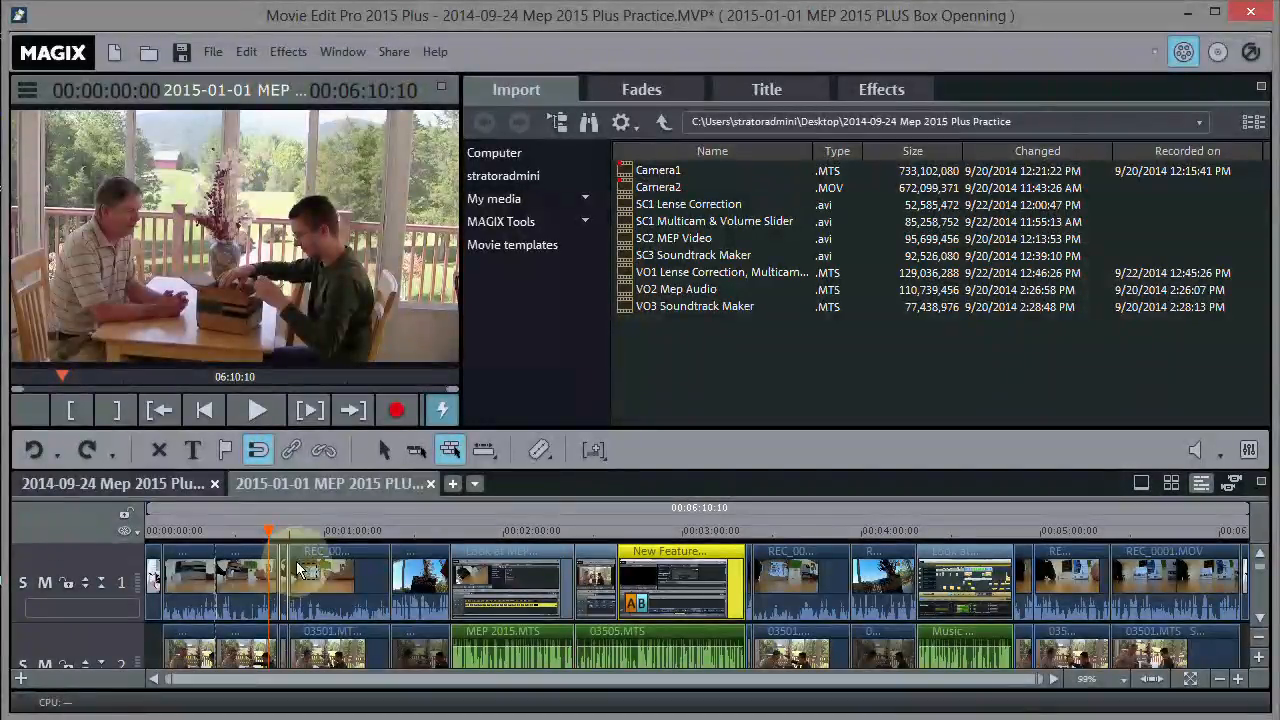
pyautogui.click(384, 528)
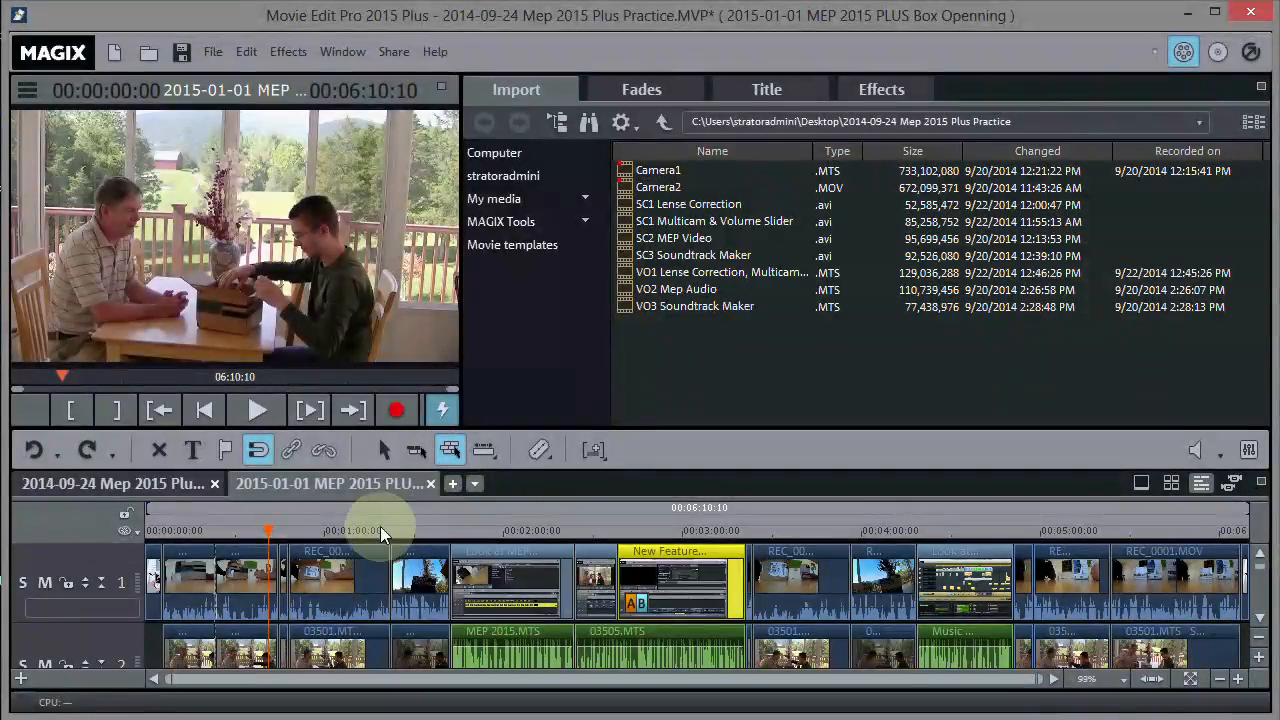
pyautogui.moveTo(380, 526)
pyautogui.mouseDown()
pyautogui.moveTo(352, 516)
pyautogui.moveTo(377, 529)
pyautogui.mouseUp()
pyautogui.press('space')
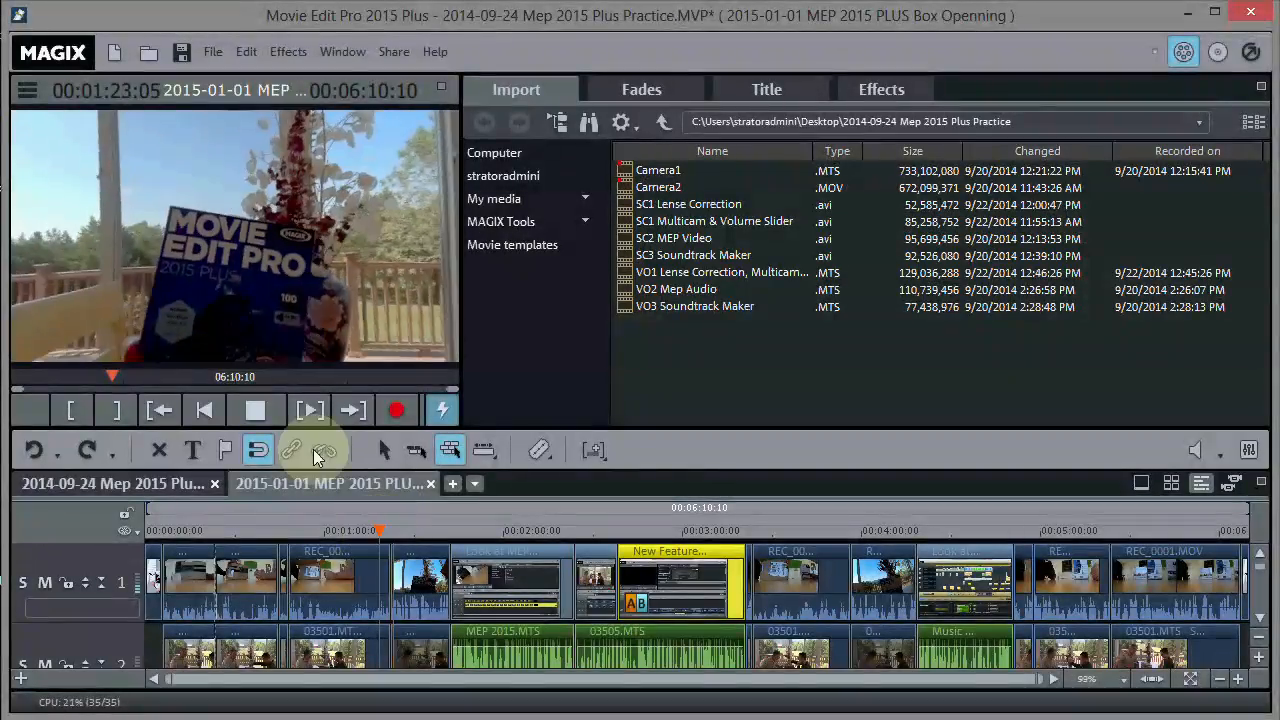
pyautogui.click(255, 425)
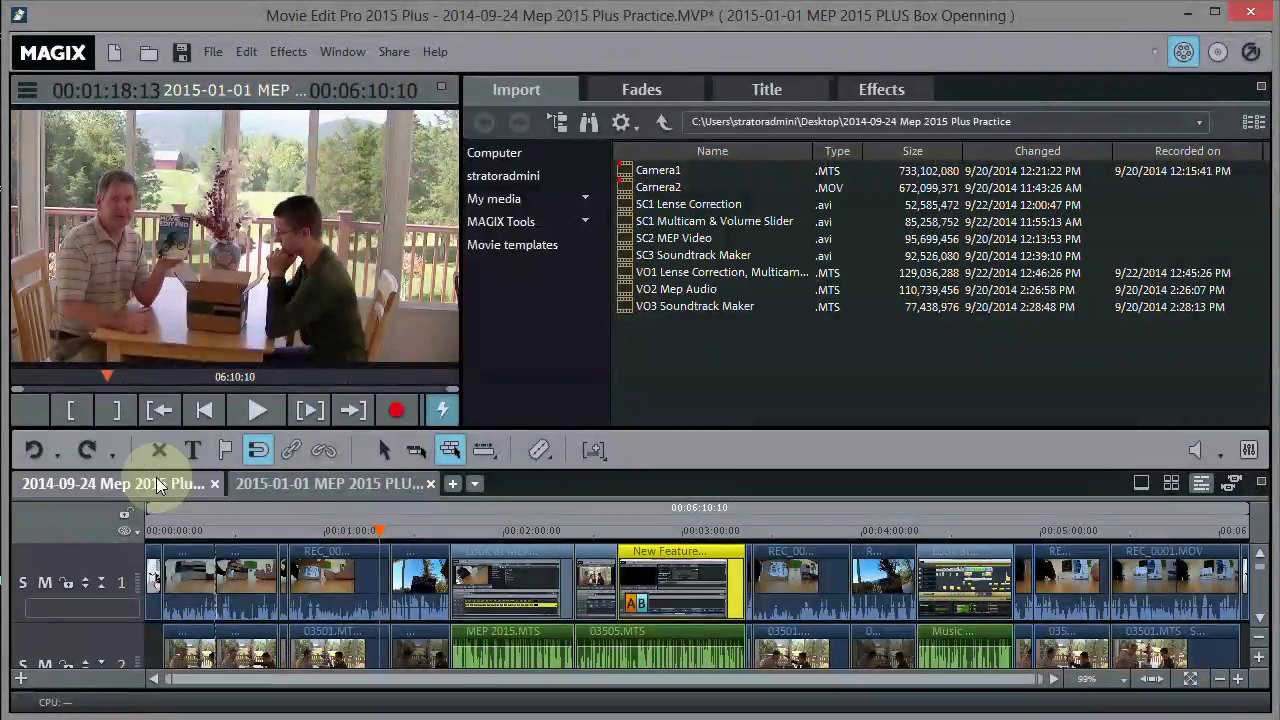
# - Return to the 2014-09-24 practice movie and play it from shortly before 00:01:15:00 to locate the fourth unwanted section
pyautogui.click(157, 484)
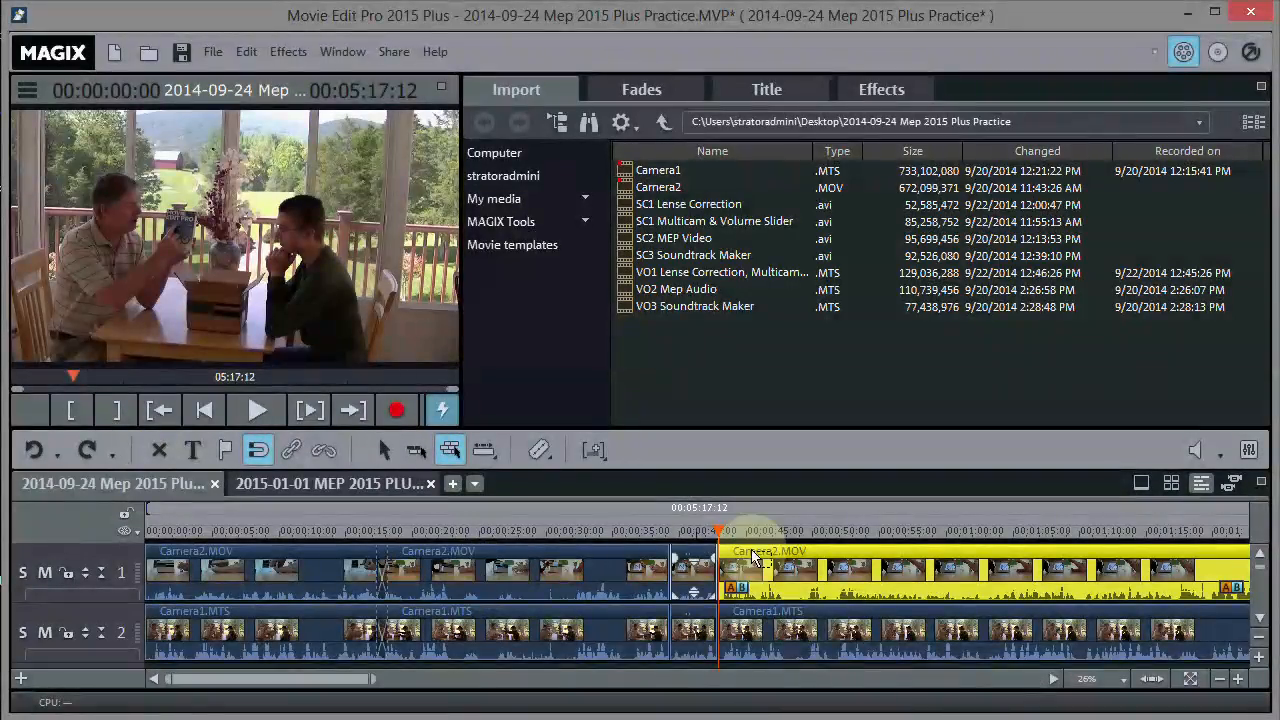
pyautogui.moveTo(316, 684); pyautogui.dragTo(401, 690)
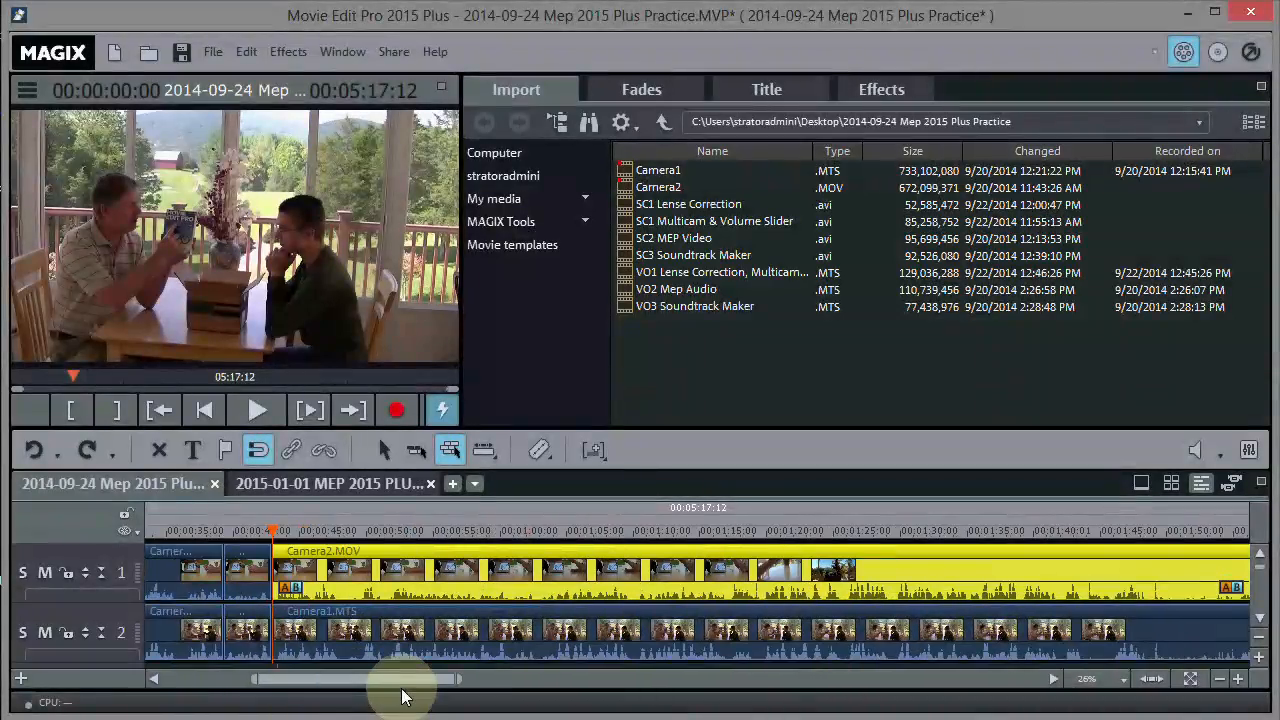
pyautogui.doubleClick(683, 537)
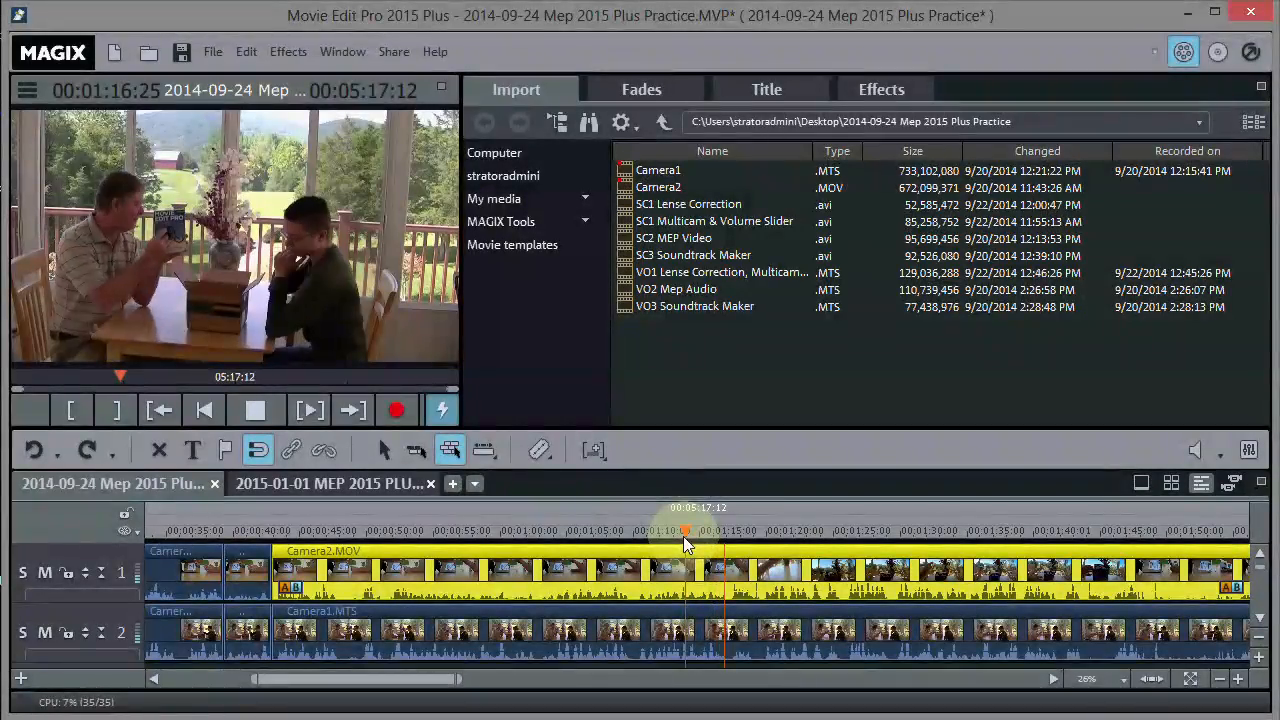
pyautogui.press('space')
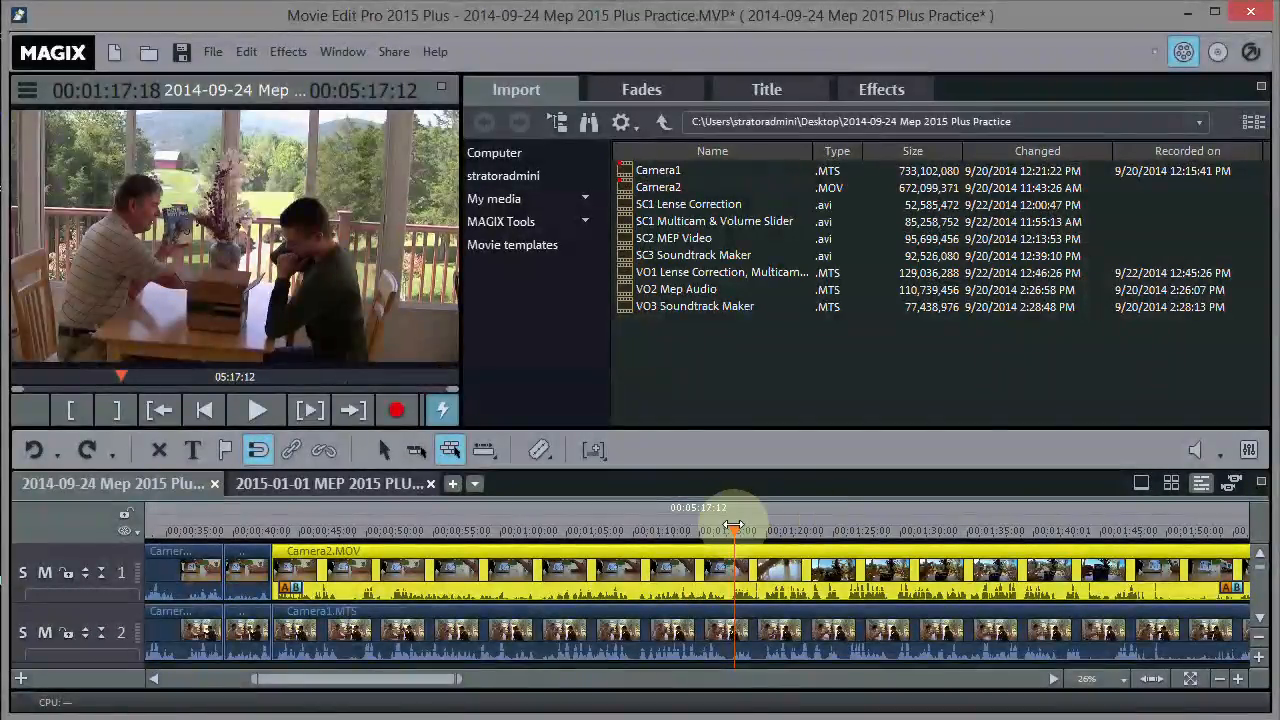
# - Split both camera tracks at 00:01:17:04, where the fourth unwanted section begins
pyautogui.moveTo(734, 527)
pyautogui.mouseDown()
pyautogui.moveTo(783, 533)
pyautogui.moveTo(718, 527)
pyautogui.moveTo(776, 527)
pyautogui.moveTo(727, 520)
pyautogui.mouseUp()
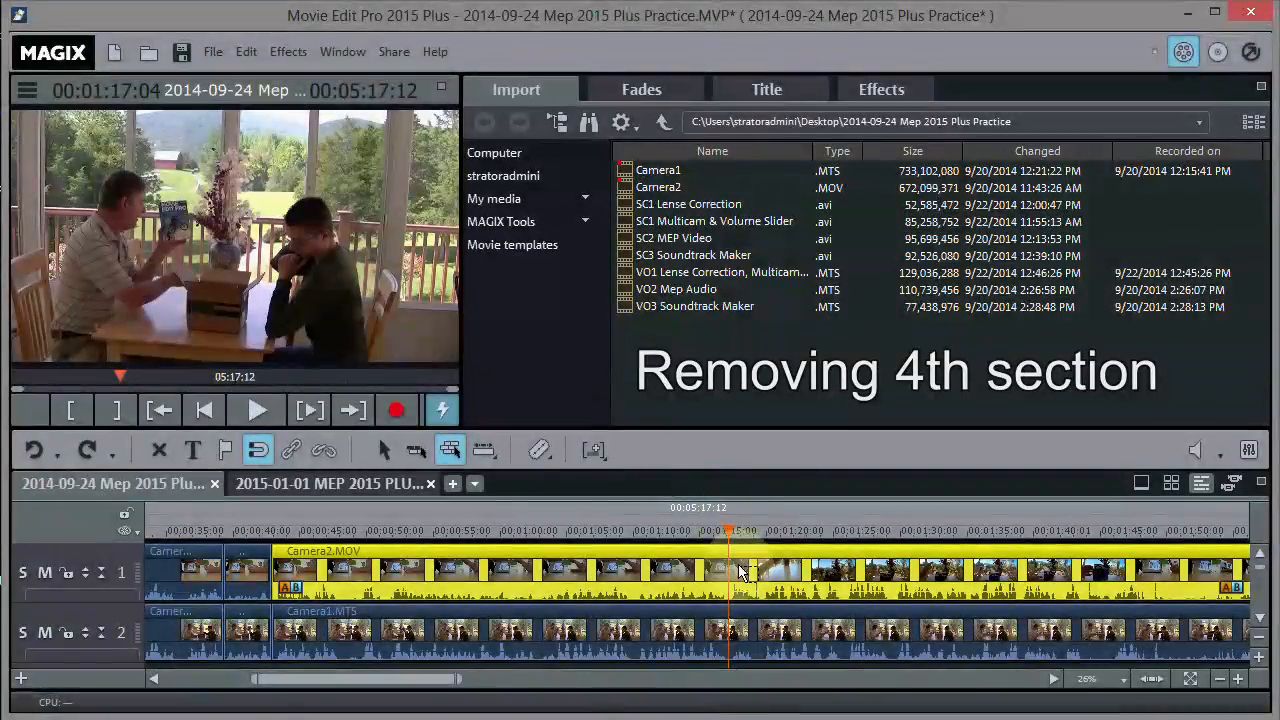
pyautogui.click(751, 663)
pyautogui.click(540, 450)
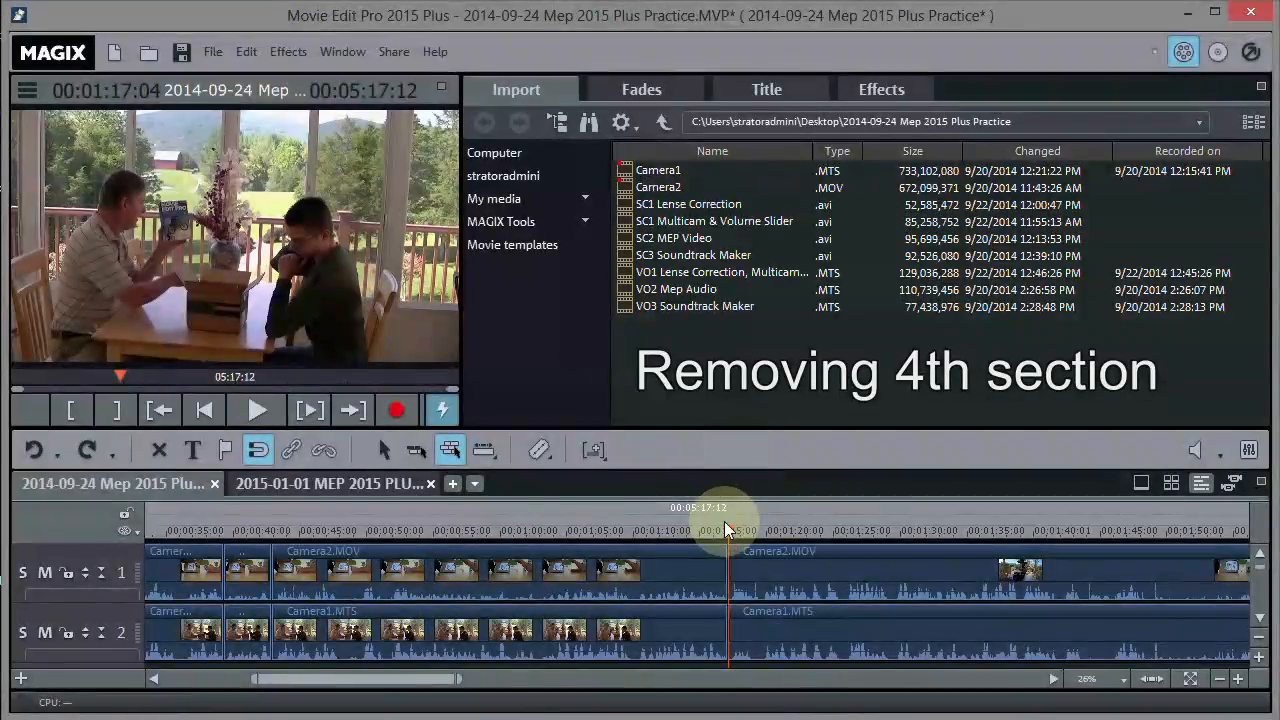
# - Play on from the cut to find the fourth section's end, and split both camera tracks at 00:01:19:20
pyautogui.moveTo(727, 527); pyautogui.dragTo(763, 527)
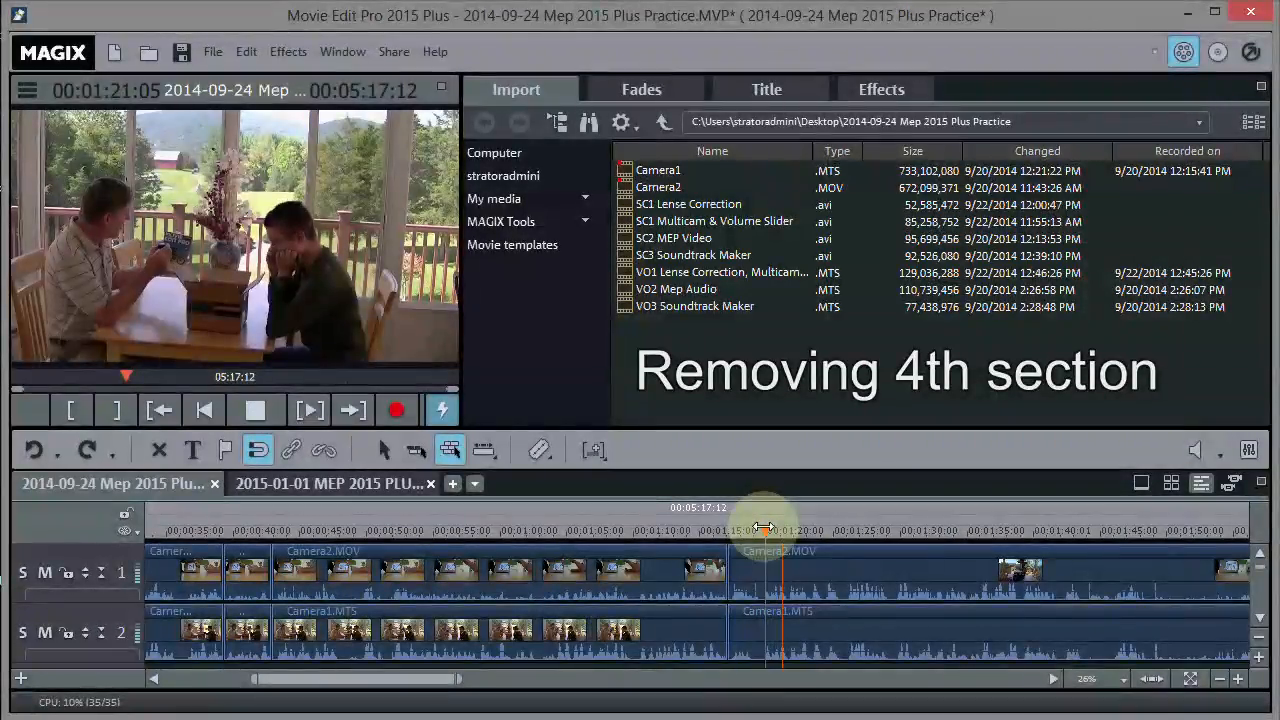
pyautogui.press('space')
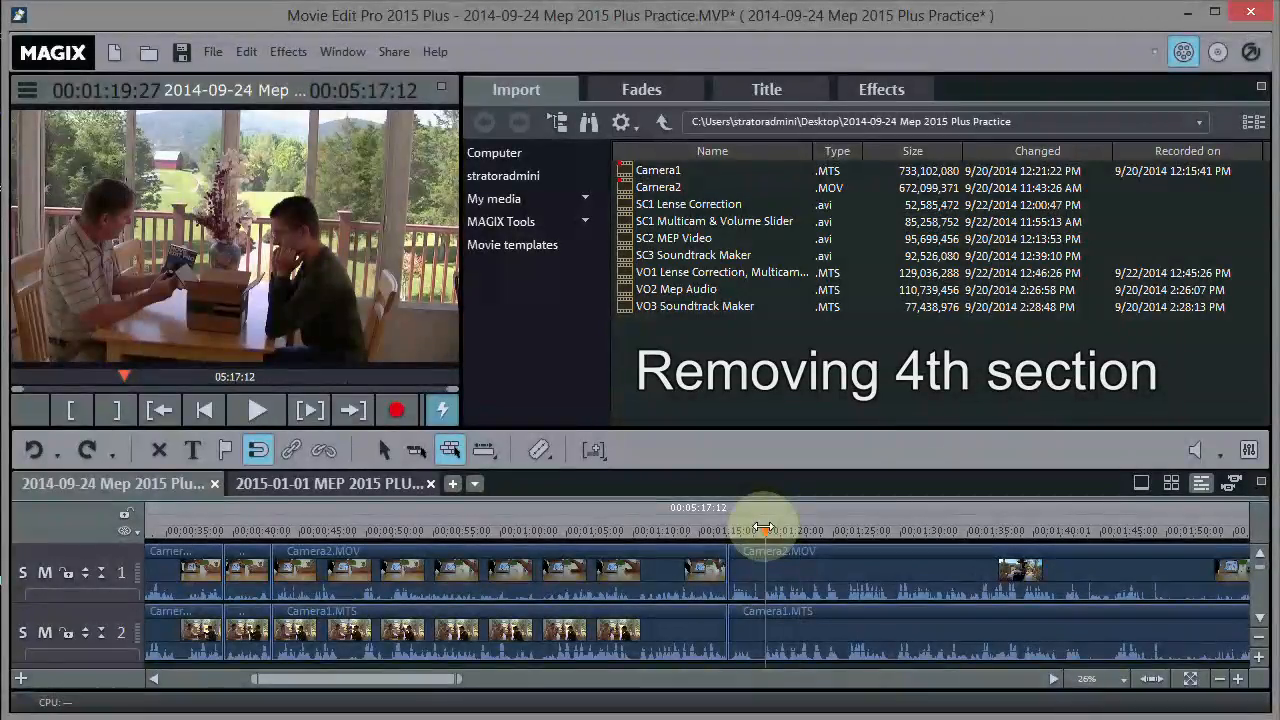
pyautogui.click(548, 452)
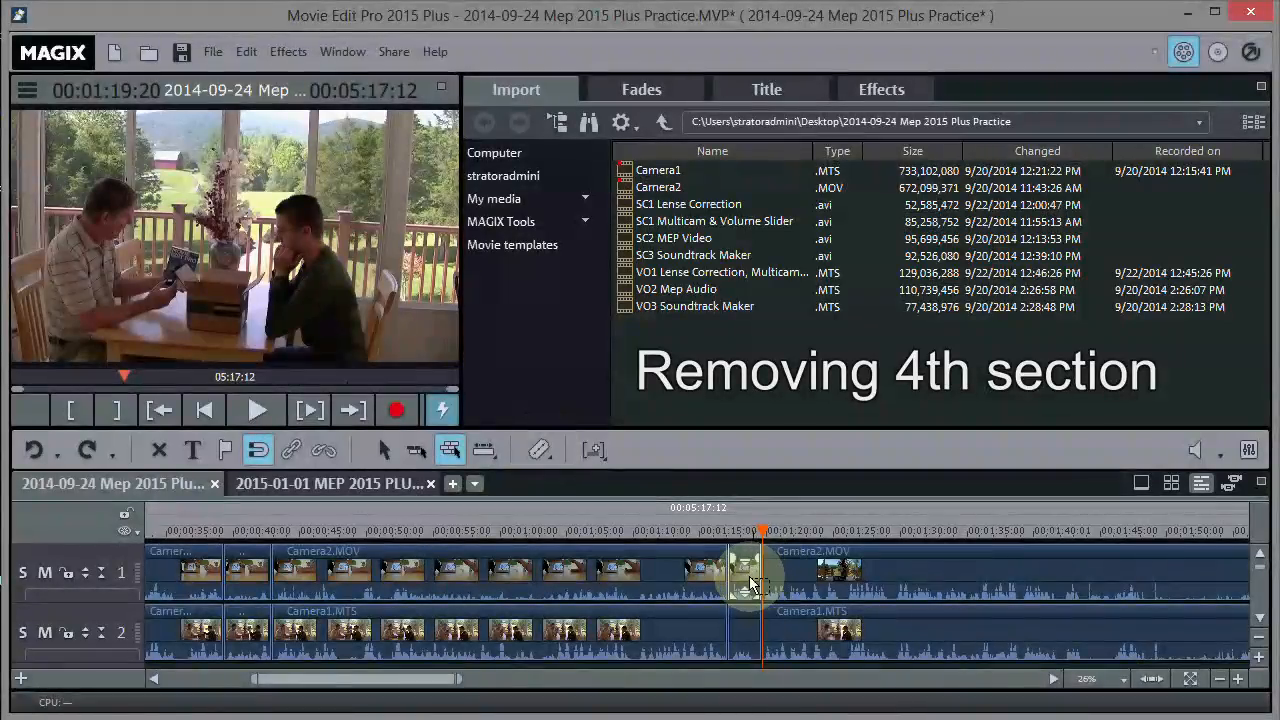
# - Delete the section between 00:01:17:04 and 00:01:19:20 from both camera tracks, and close the gap with the following clips
pyautogui.click(750, 582)
pyautogui.press('Delete')
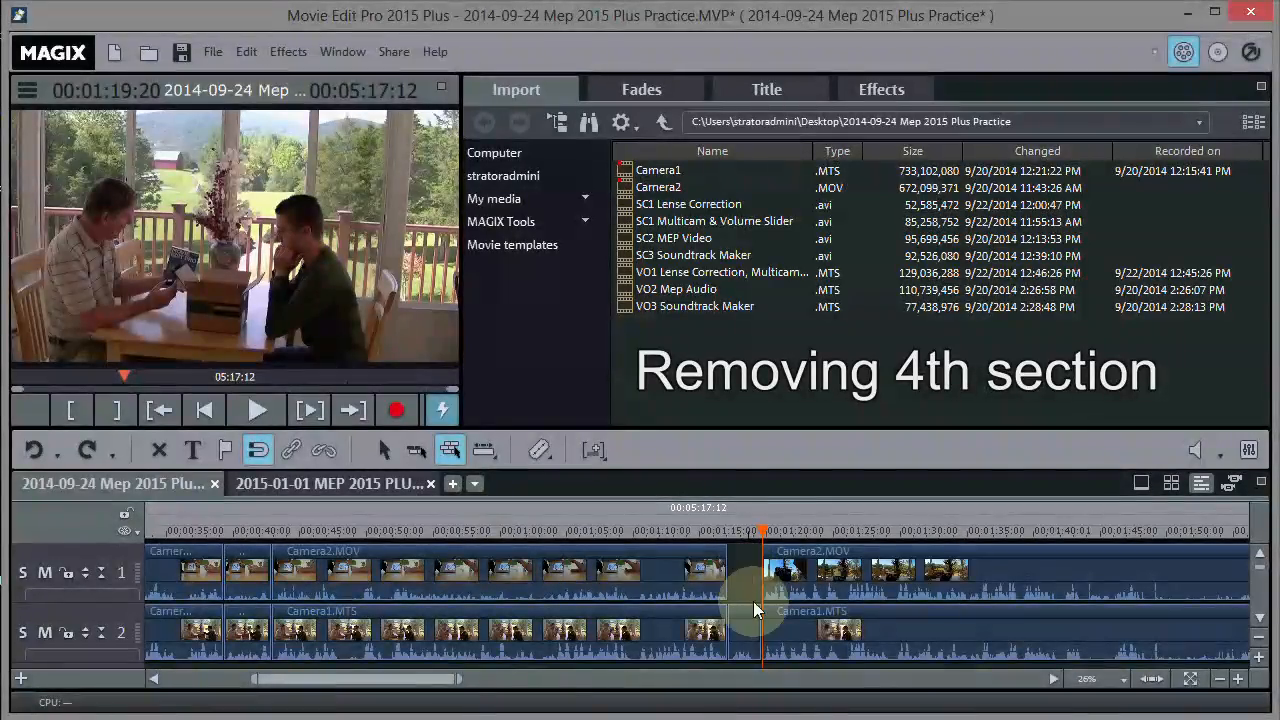
pyautogui.click(745, 632)
pyautogui.press('Delete')
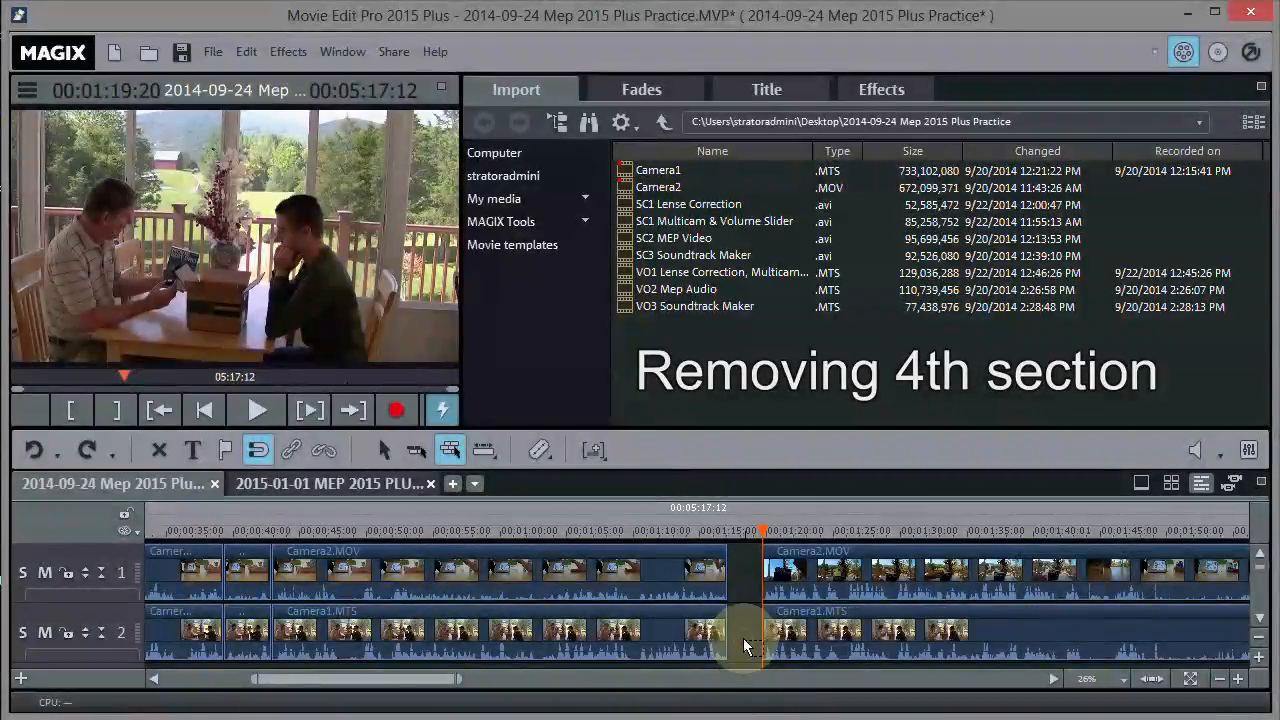
pyautogui.click(726, 532)
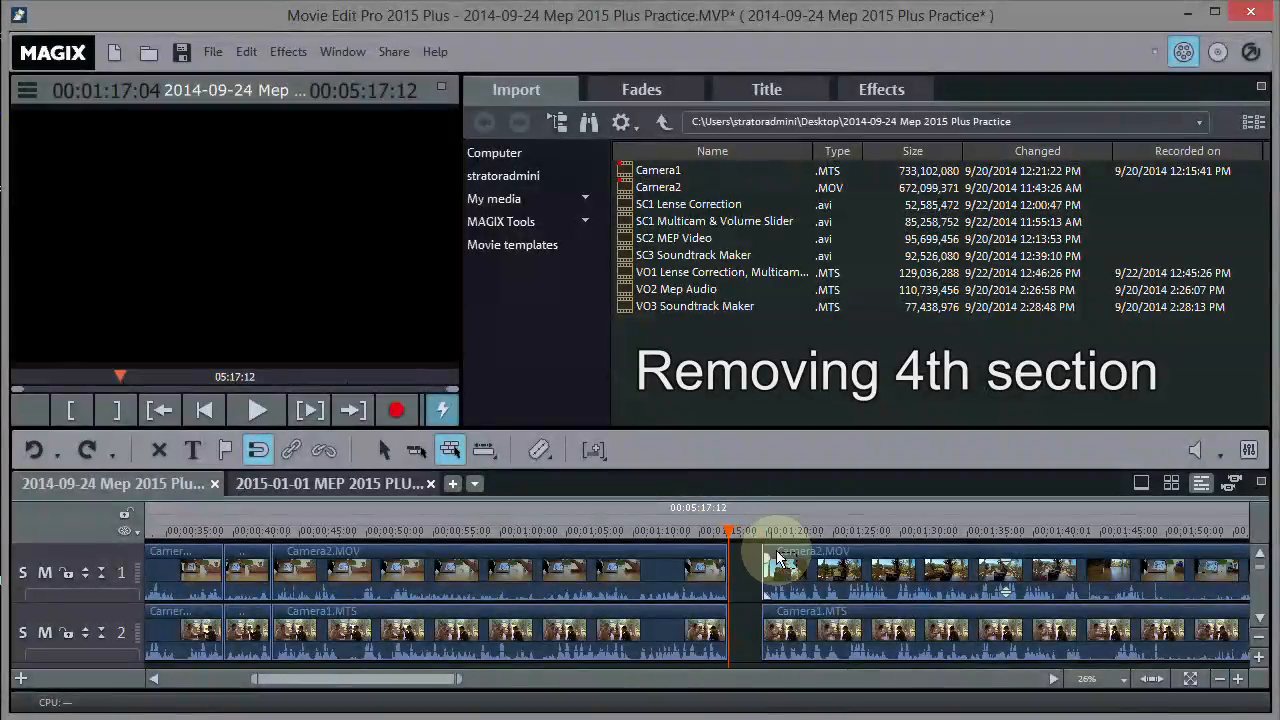
pyautogui.moveTo(782, 568); pyautogui.dragTo(738, 566)
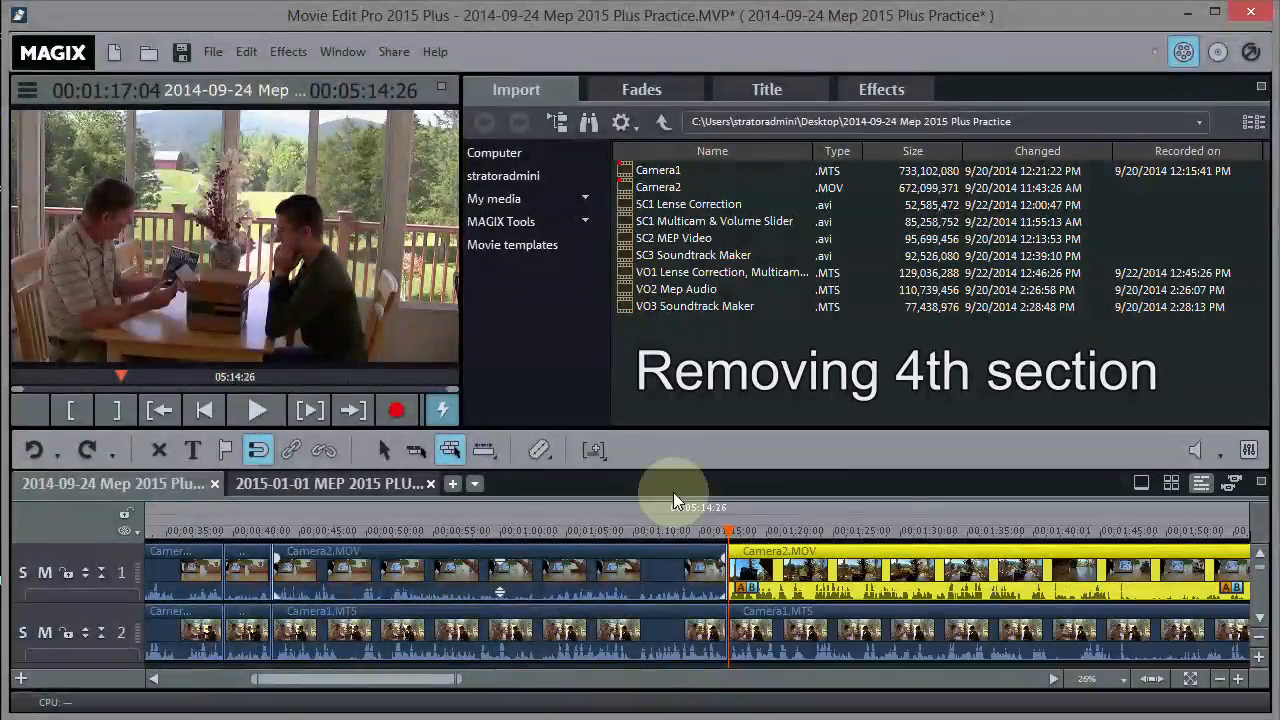
# - Play the practice movie from 00:01:14:27 across the joined cut at 00:01:17:04 to check the edit
pyautogui.click(699, 530)
pyautogui.press('space')
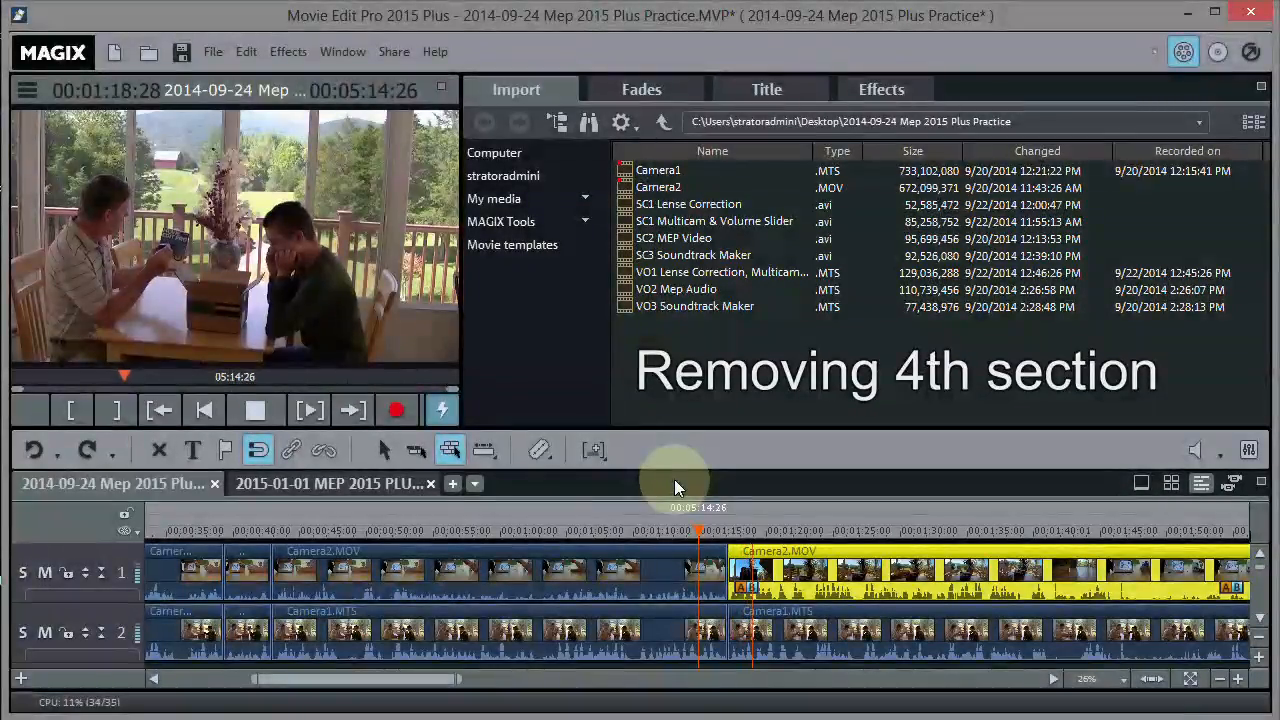
pyautogui.click(255, 411)
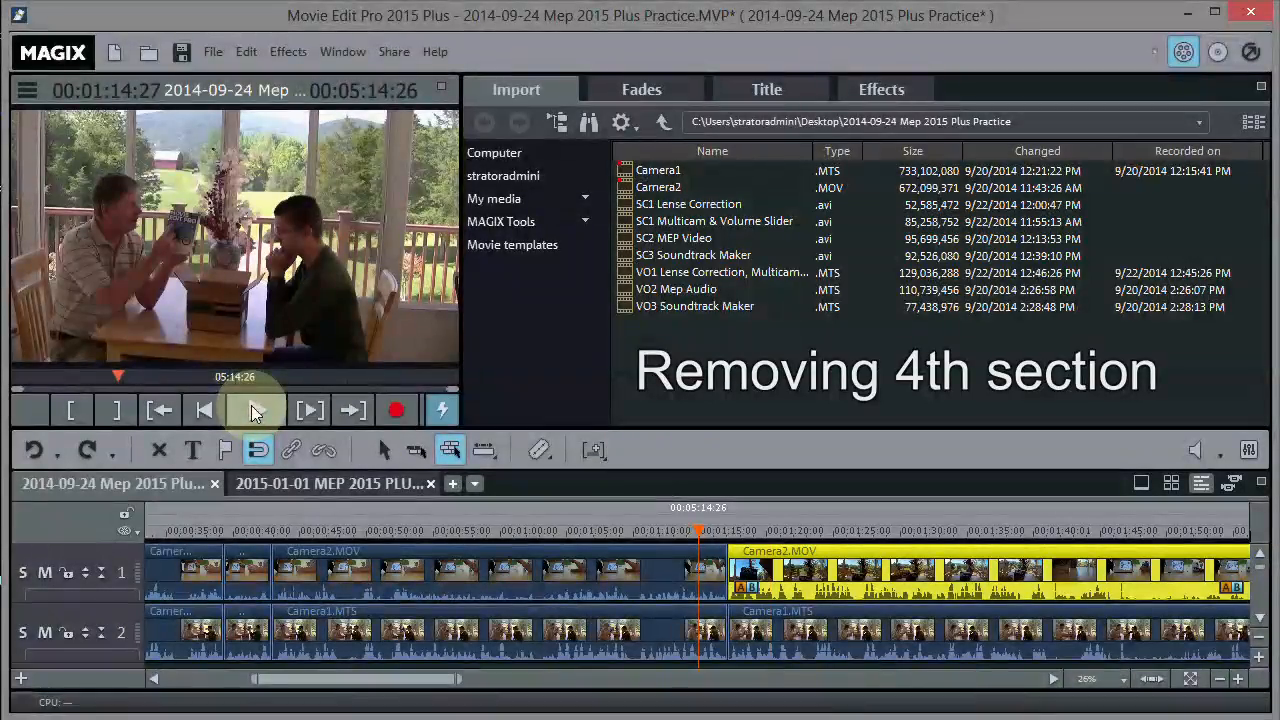
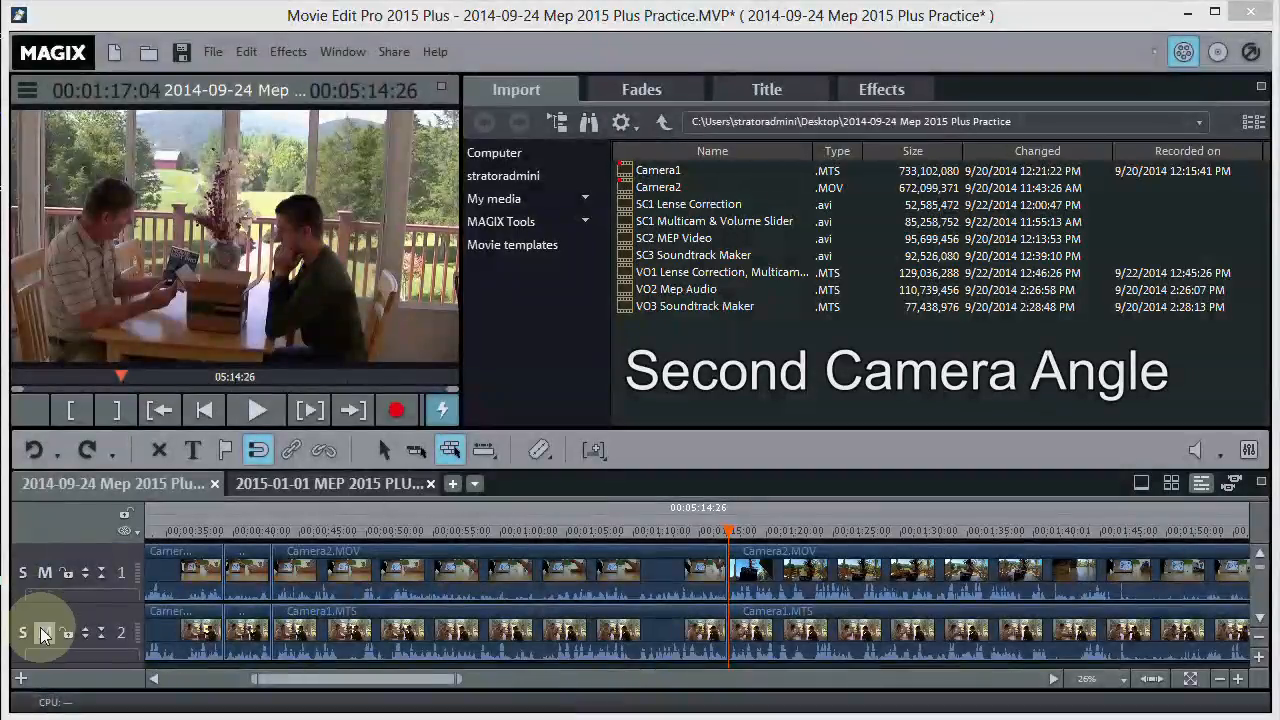
# - Mute track 2 to view the second camera angle, and position the playhead at 00:01:37:17, where the box close-up ends
pyautogui.click(44, 632)
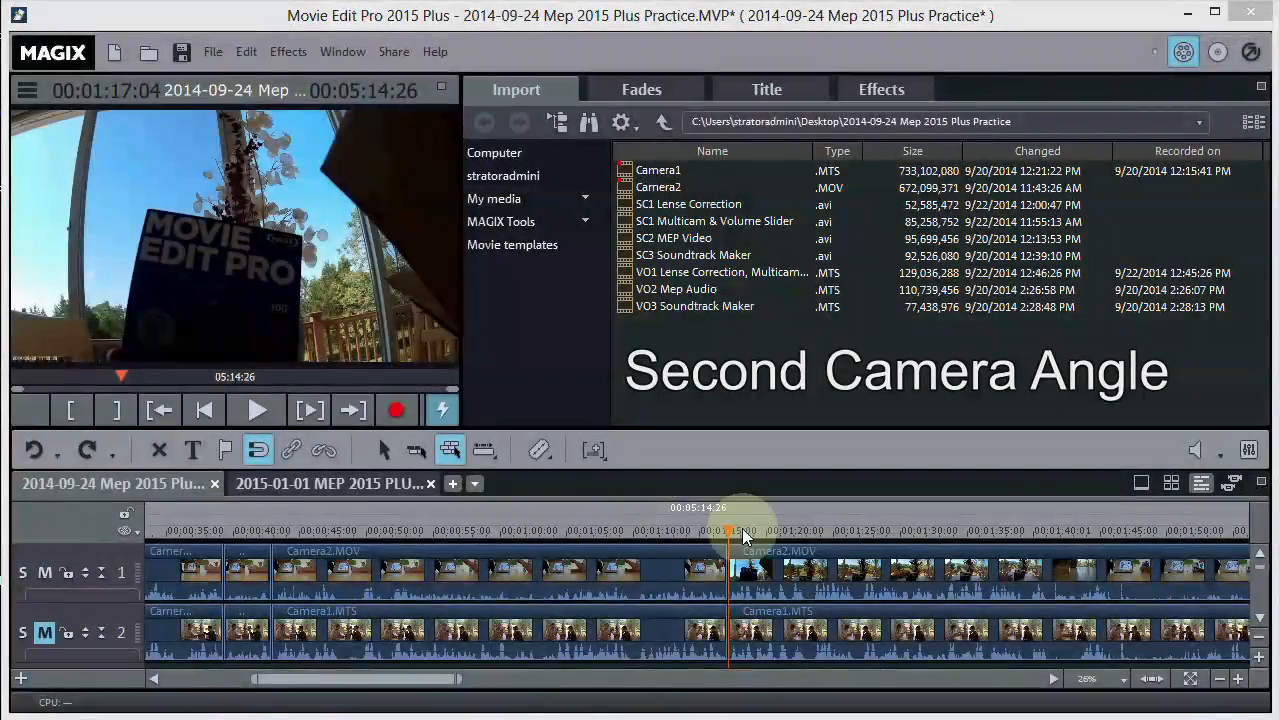
pyautogui.moveTo(731, 528); pyautogui.dragTo(997, 565)
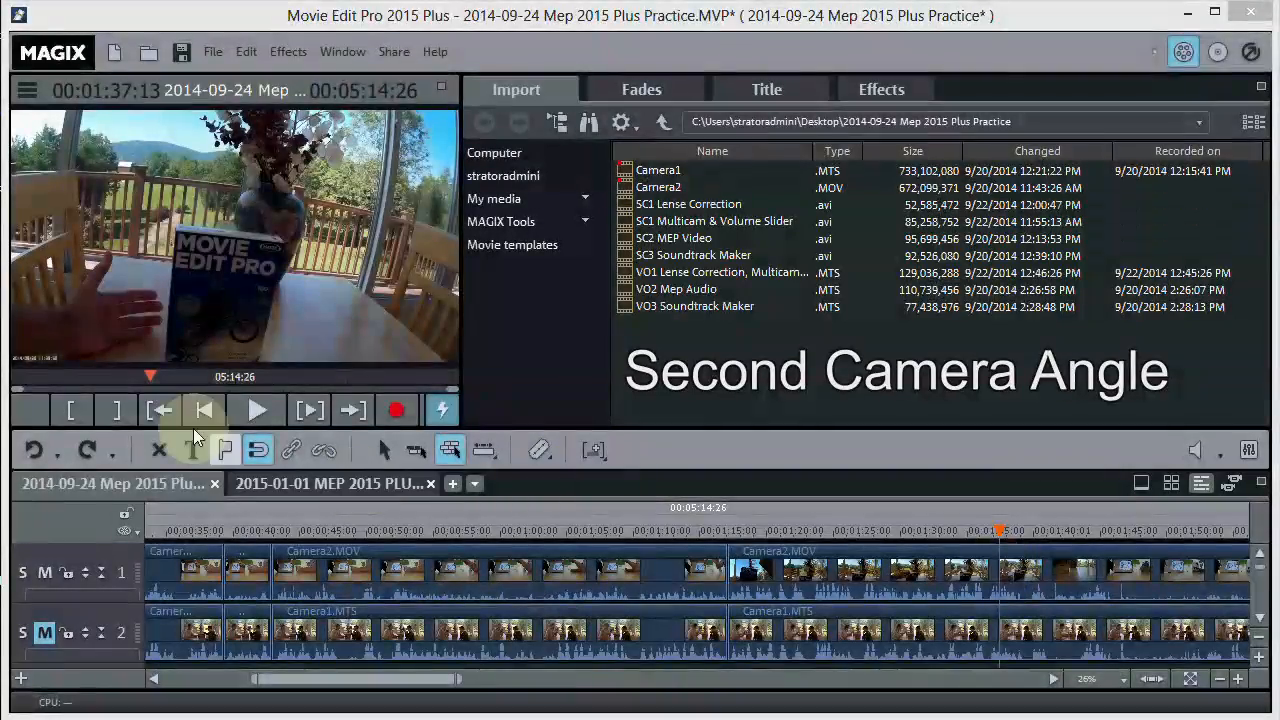
pyautogui.click(257, 410)
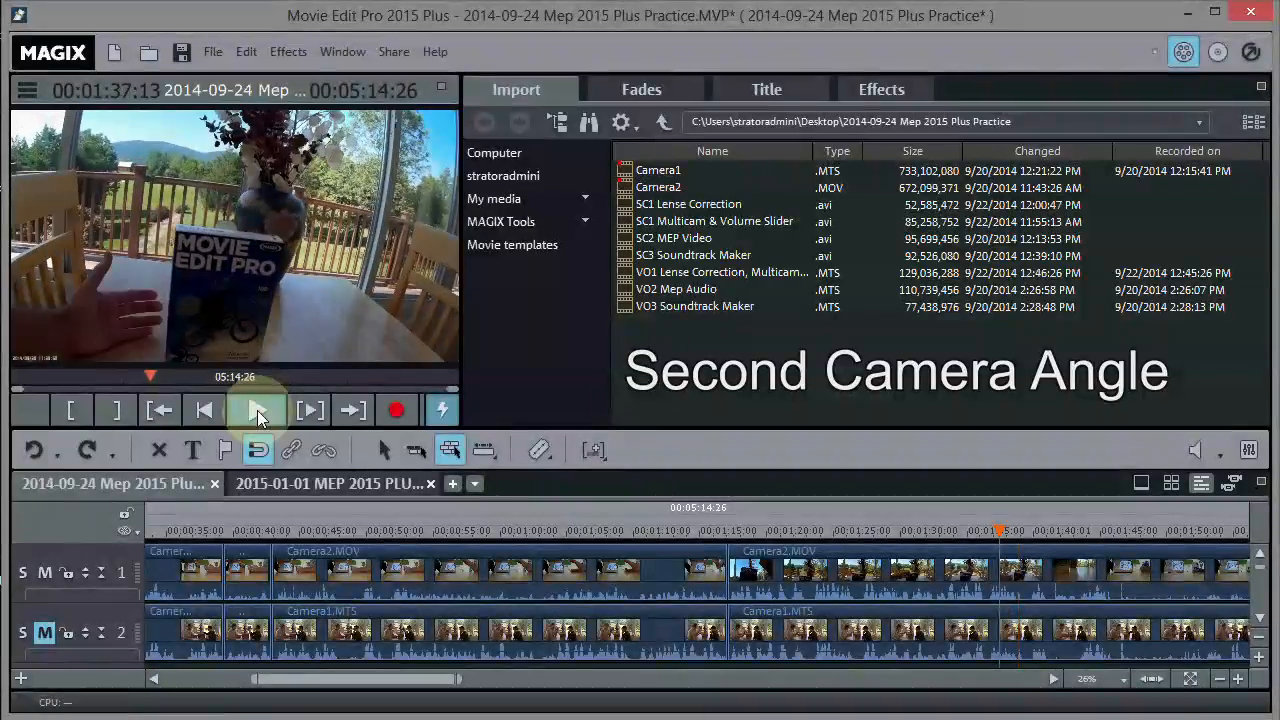
pyautogui.moveTo(998, 525); pyautogui.dragTo(970, 529)
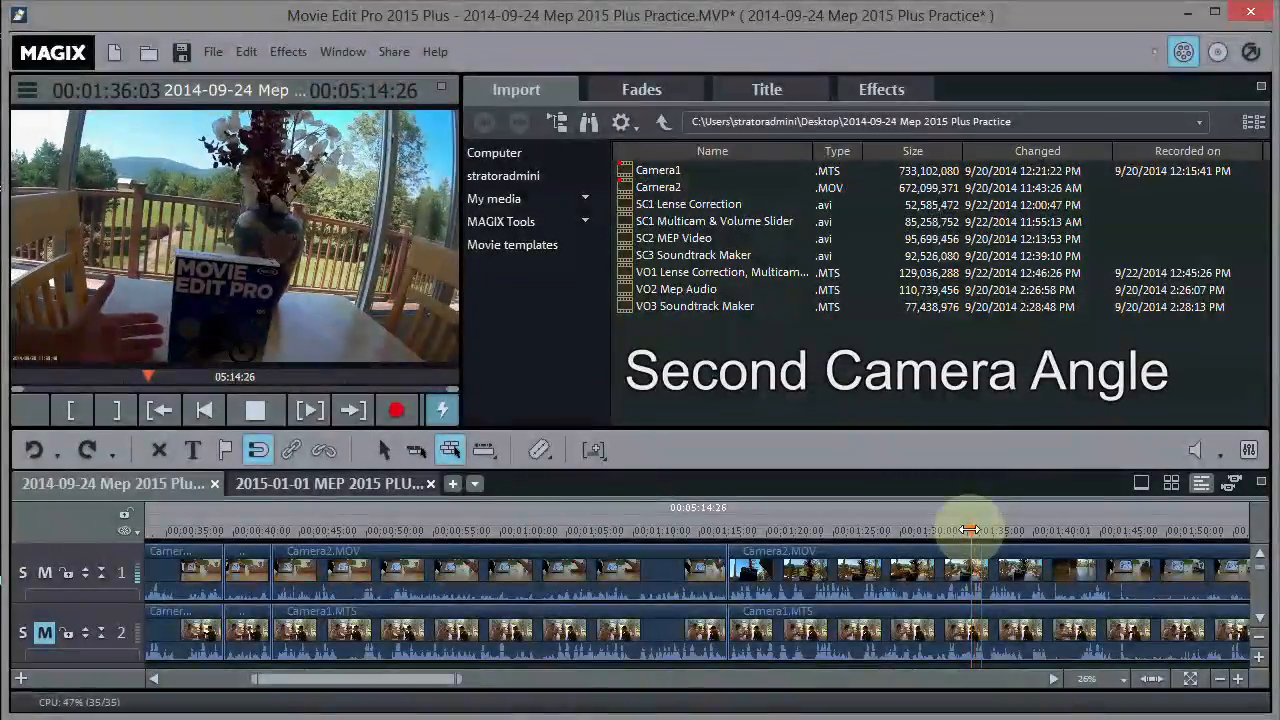
pyautogui.click(255, 410)
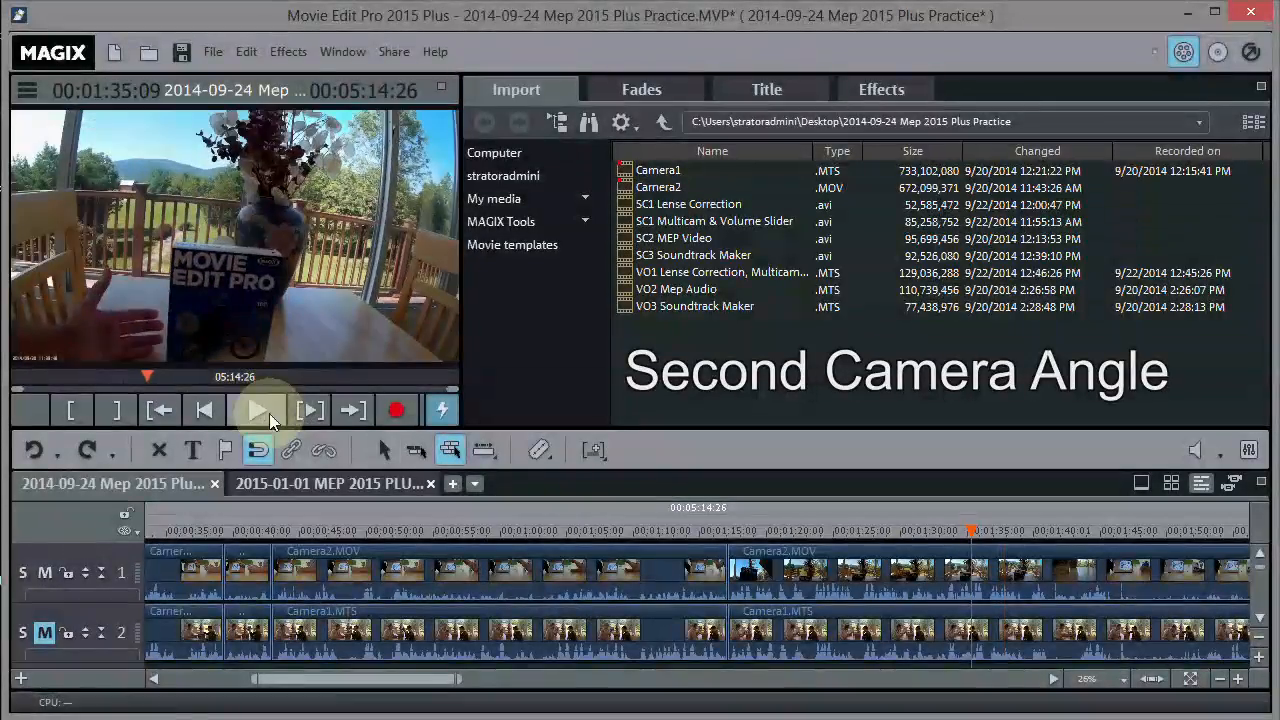
pyautogui.moveTo(971, 530); pyautogui.dragTo(998, 531)
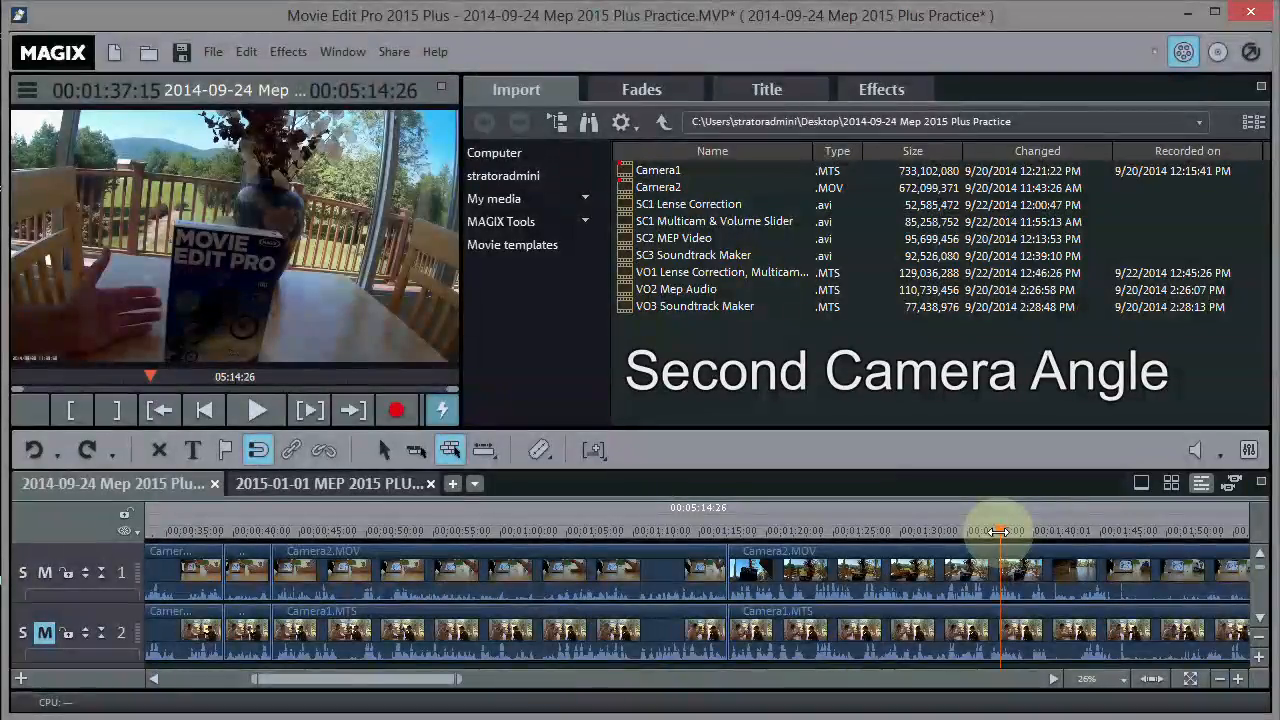
pyautogui.moveTo(998, 532); pyautogui.dragTo(998, 532)
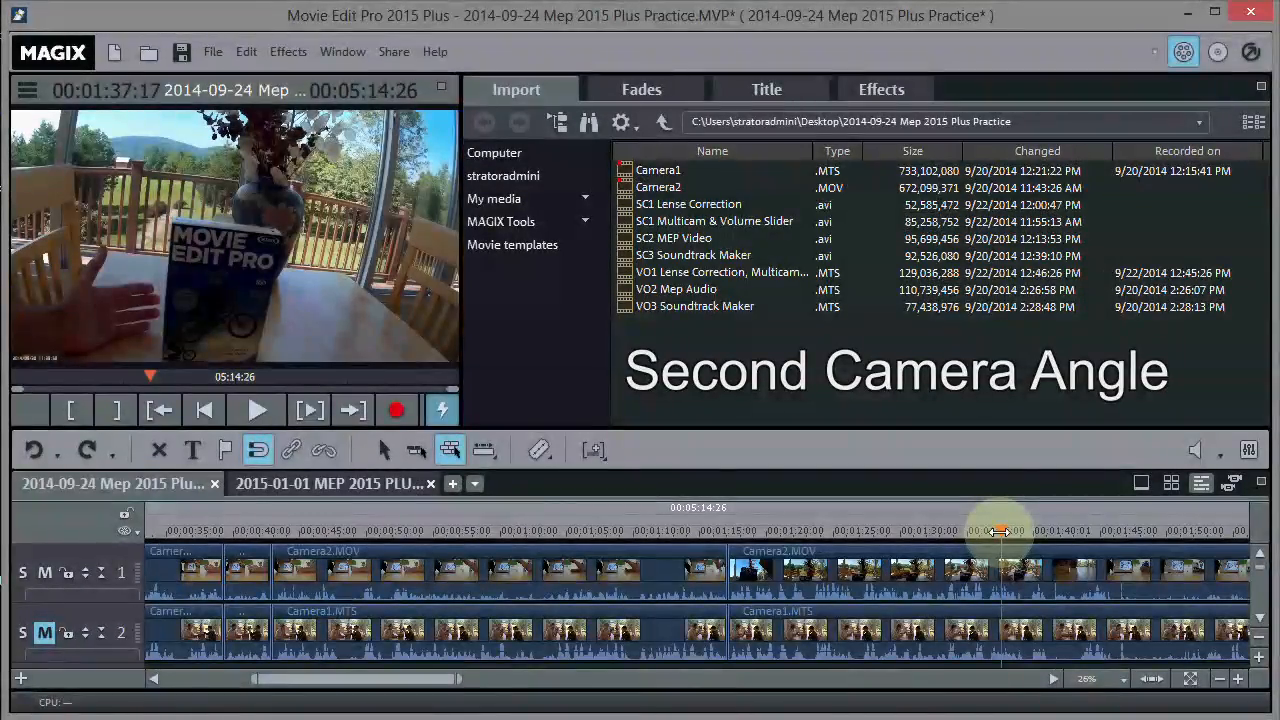
# - Split both camera tracks at 00:01:37:17 and unmute track 2
pyautogui.press('space')
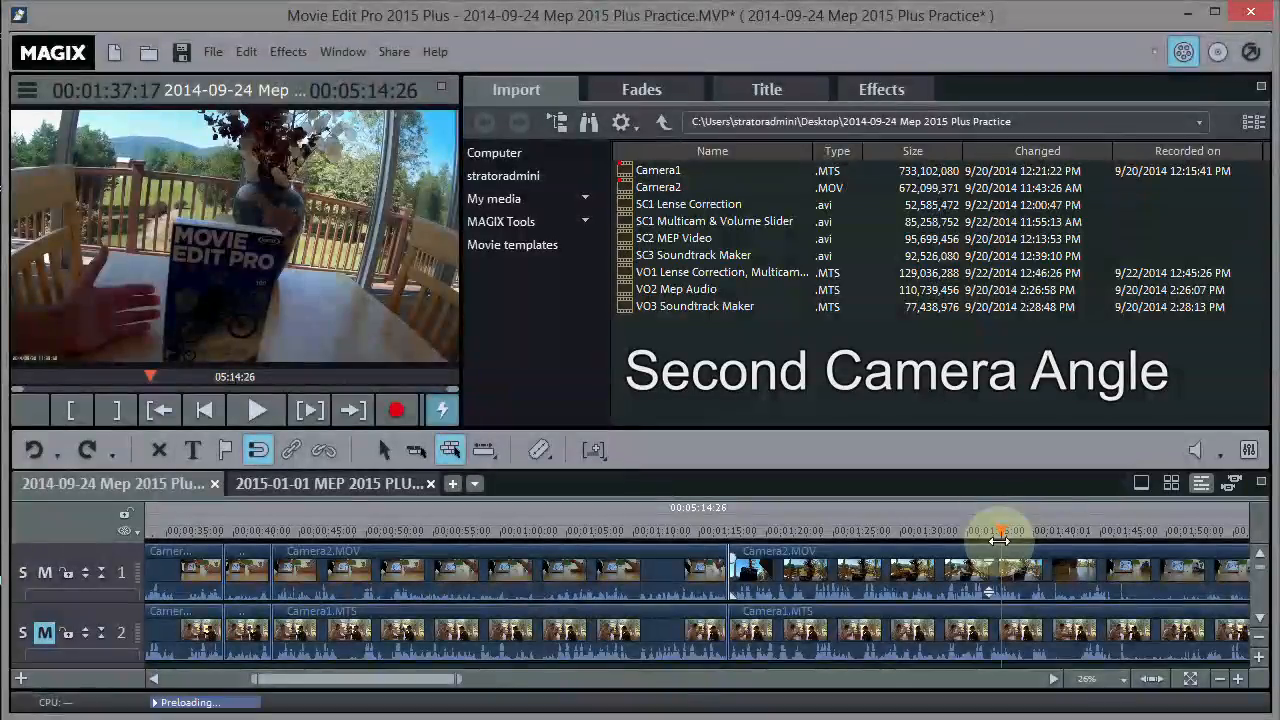
pyautogui.press('space')
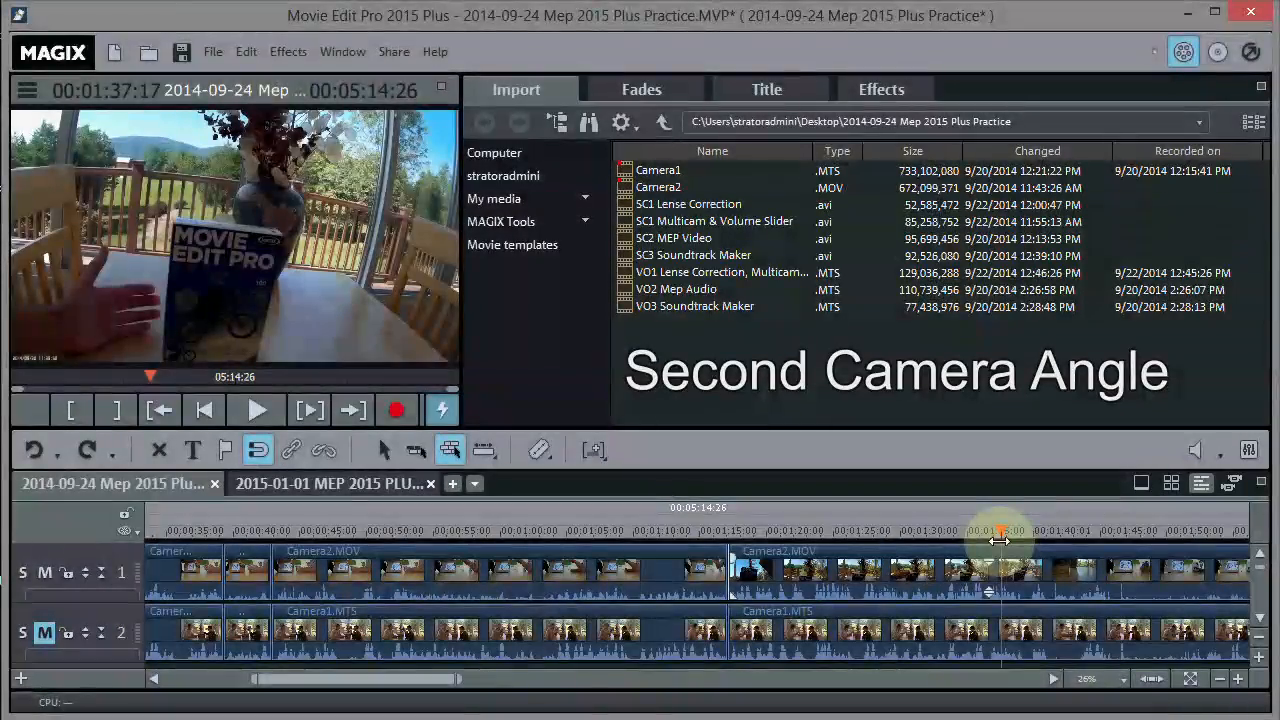
pyautogui.click(537, 452)
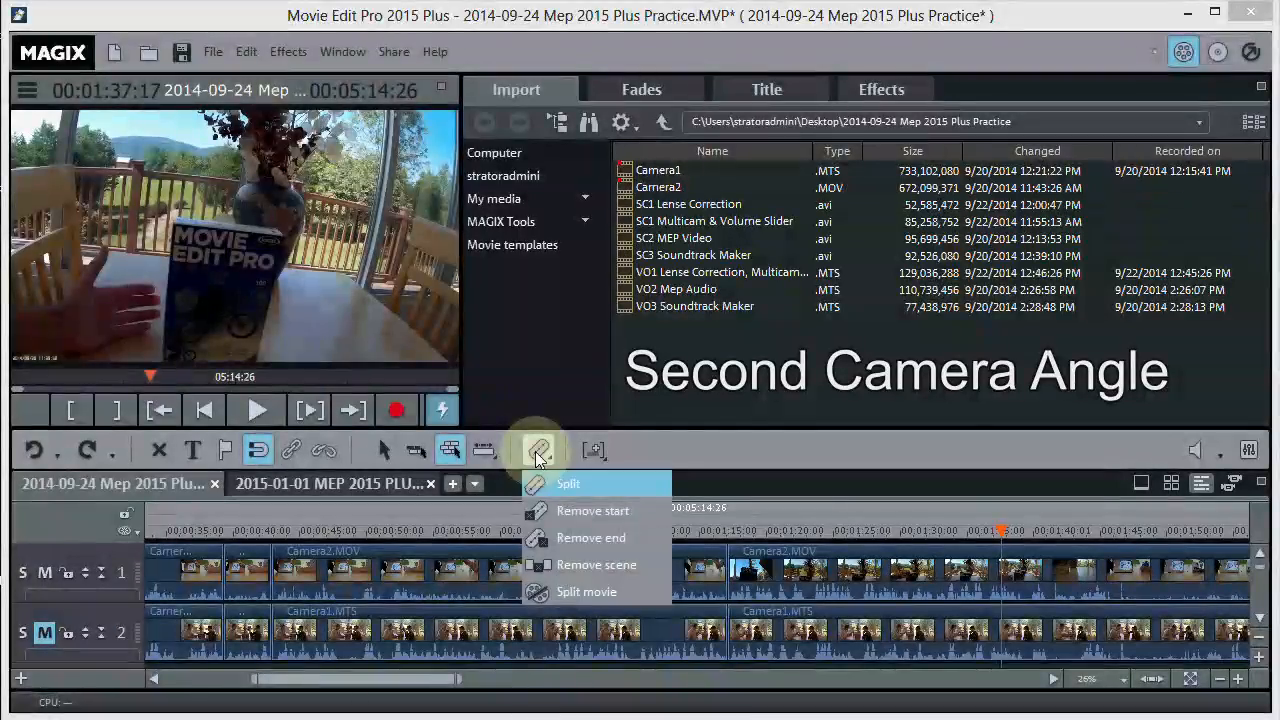
pyautogui.click(577, 488)
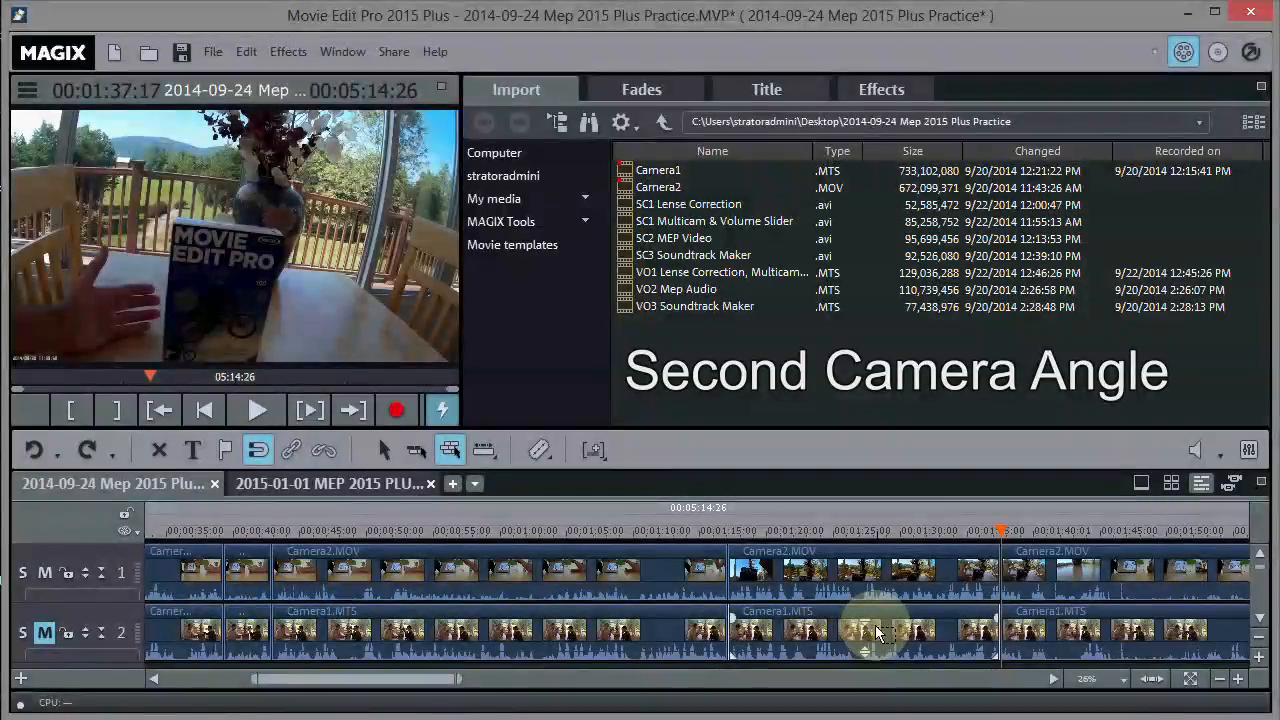
pyautogui.click(45, 632)
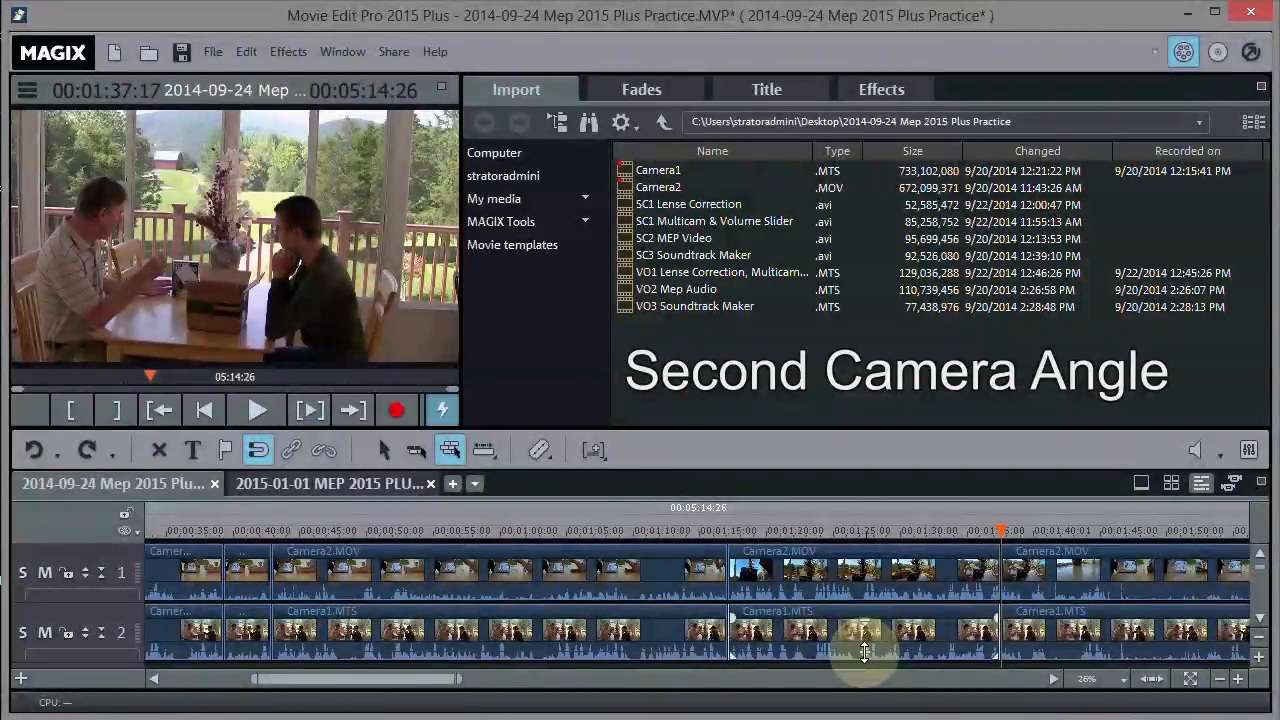
# - Lower the video opacity of the Camera1 section between 00:01:17:04 and 00:01:37:17 to reveal Camera2, and play it from its start to check
pyautogui.moveTo(866, 652); pyautogui.dragTo(891, 498)
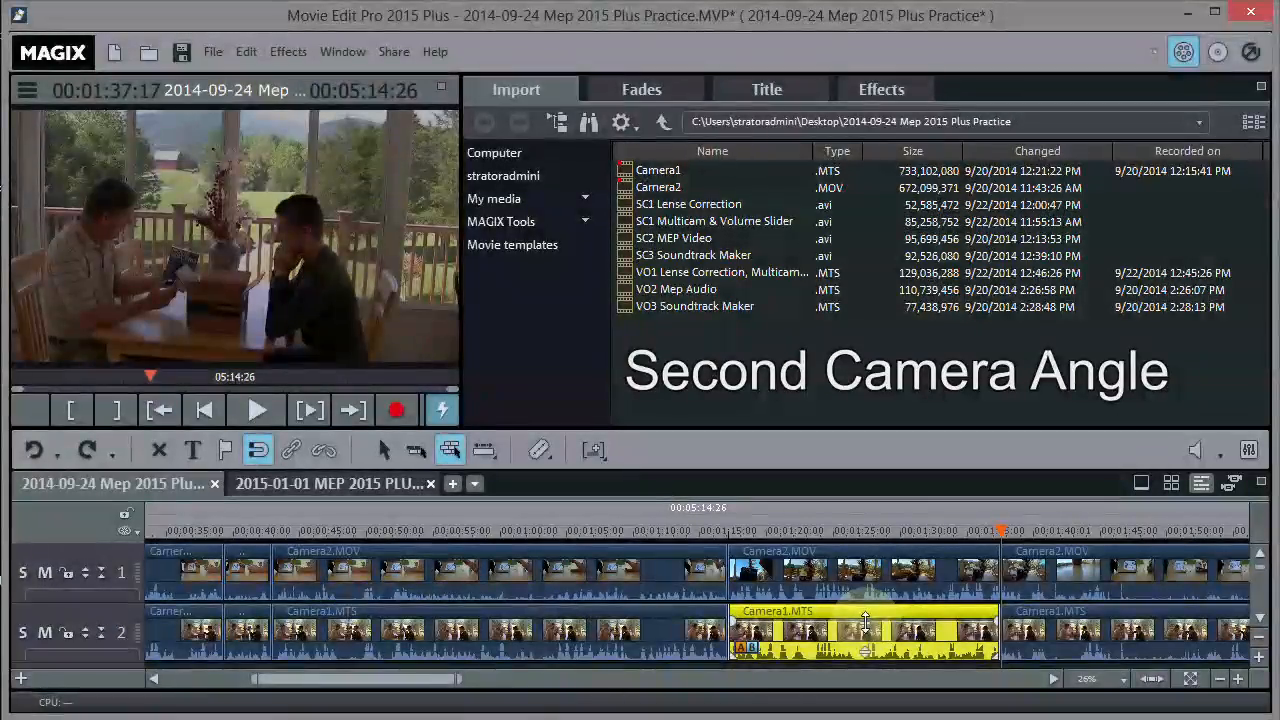
pyautogui.moveTo(866, 630); pyautogui.dragTo(864, 668)
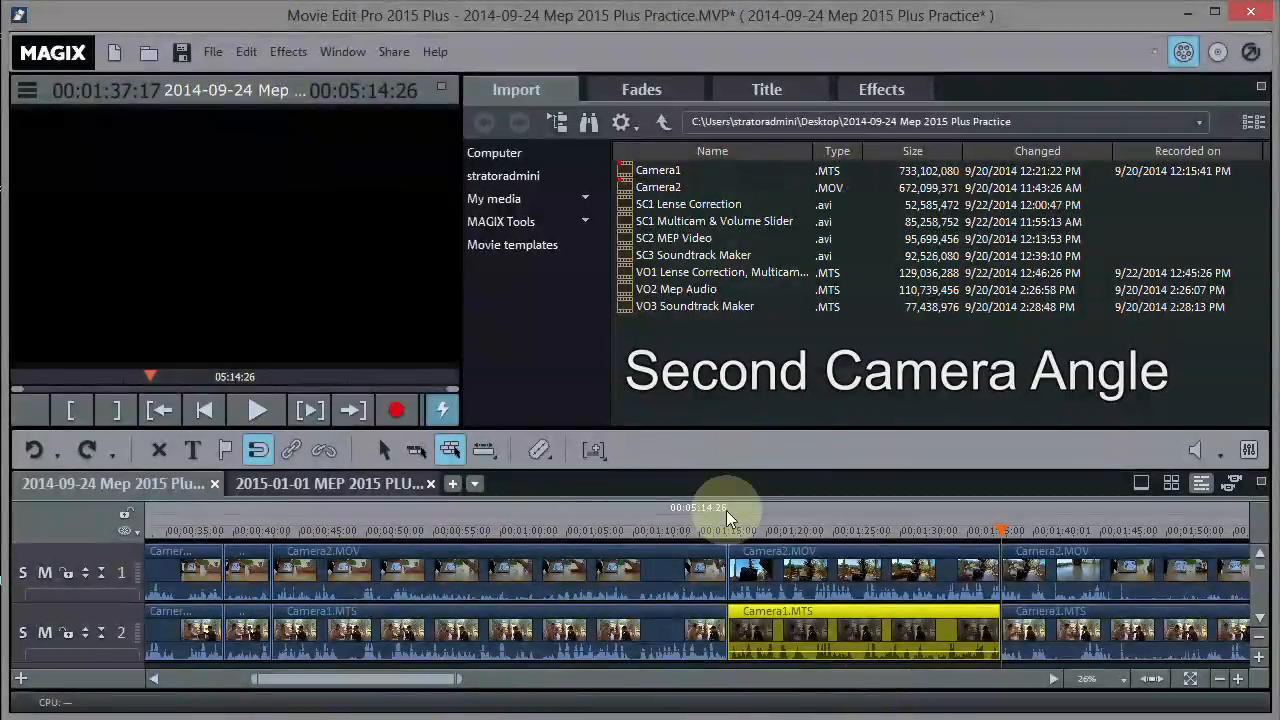
pyautogui.click(726, 516)
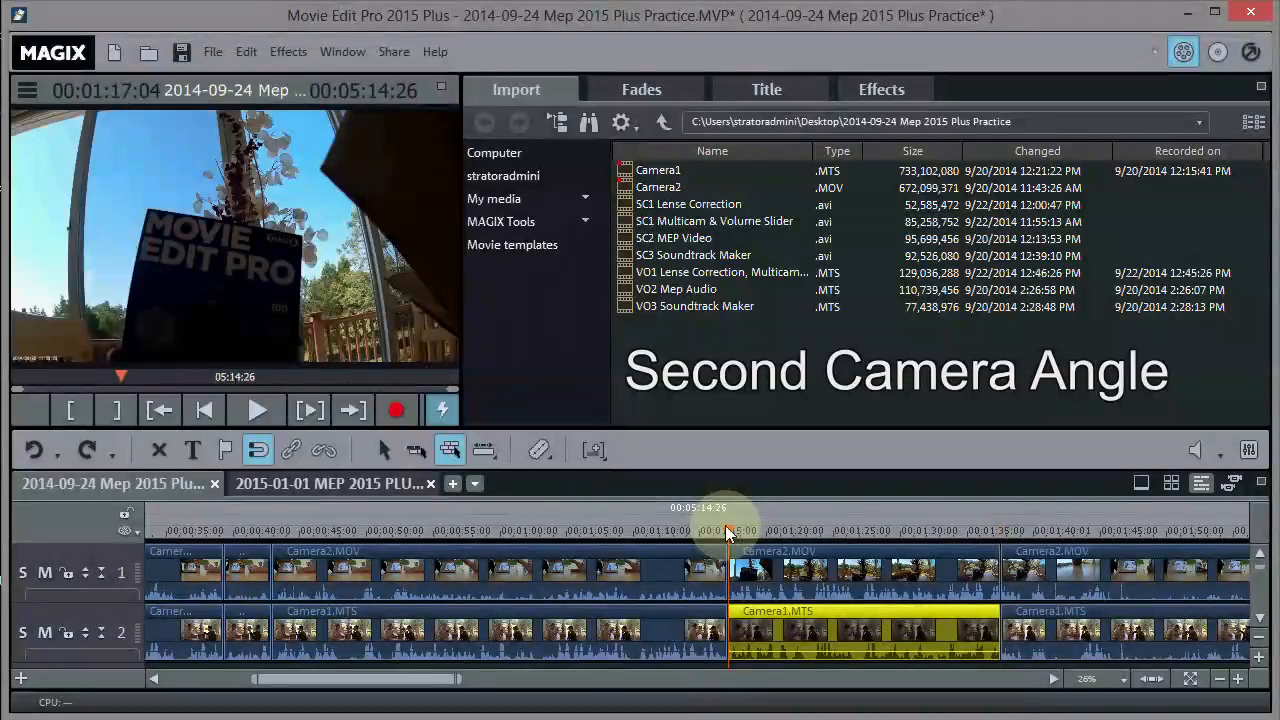
pyautogui.click(257, 409)
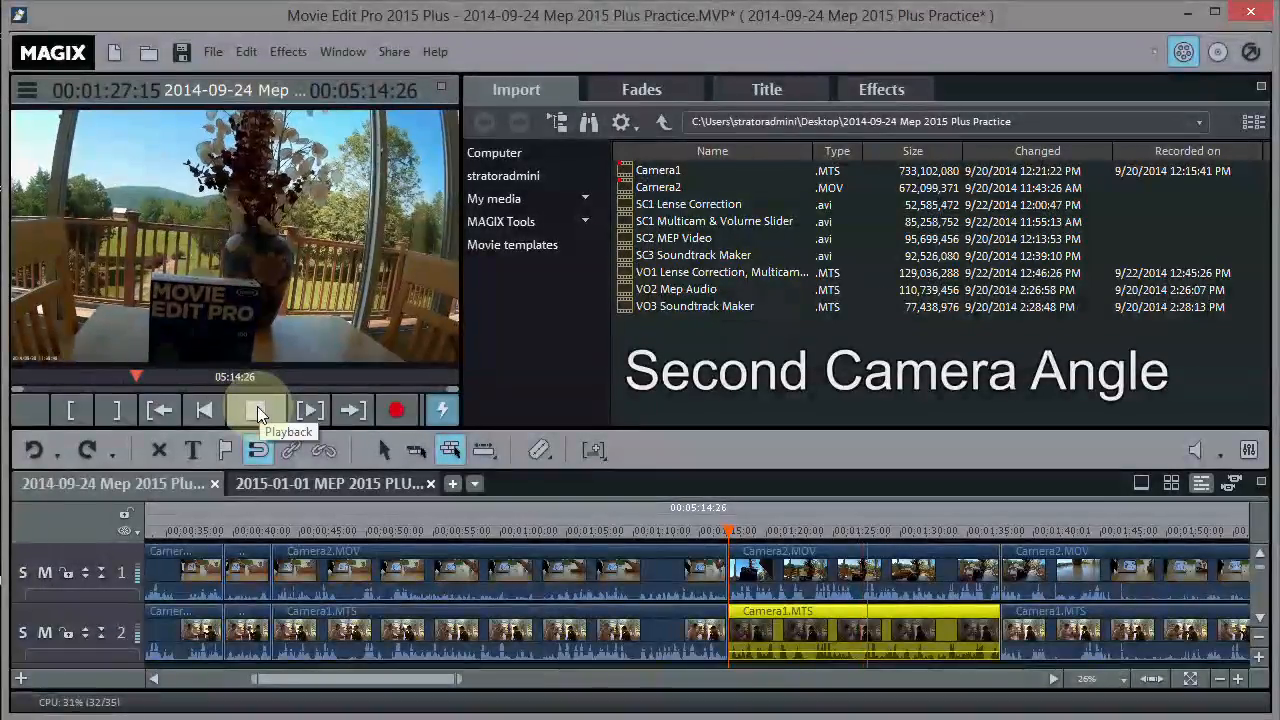
pyautogui.click(258, 415)
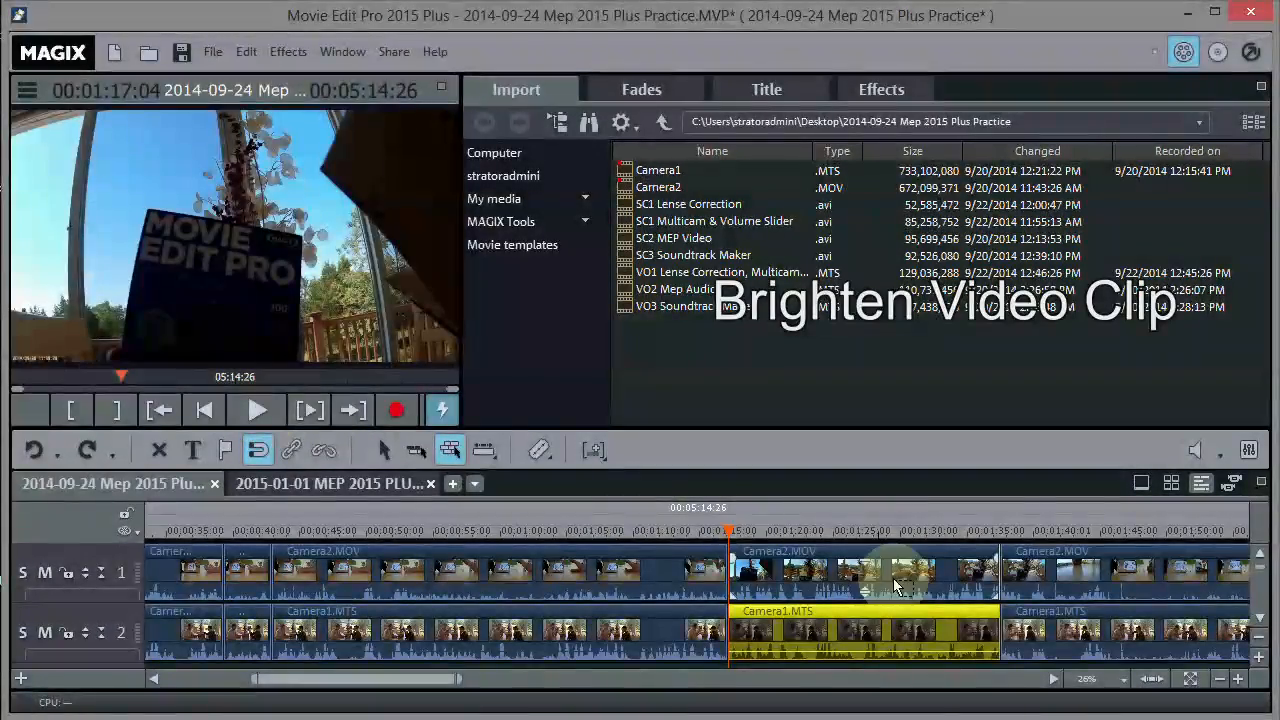
# - Select the Camera2 section starting at 00:01:17:04 and open its Brightness/Contrast video effect
pyautogui.click(830, 565)
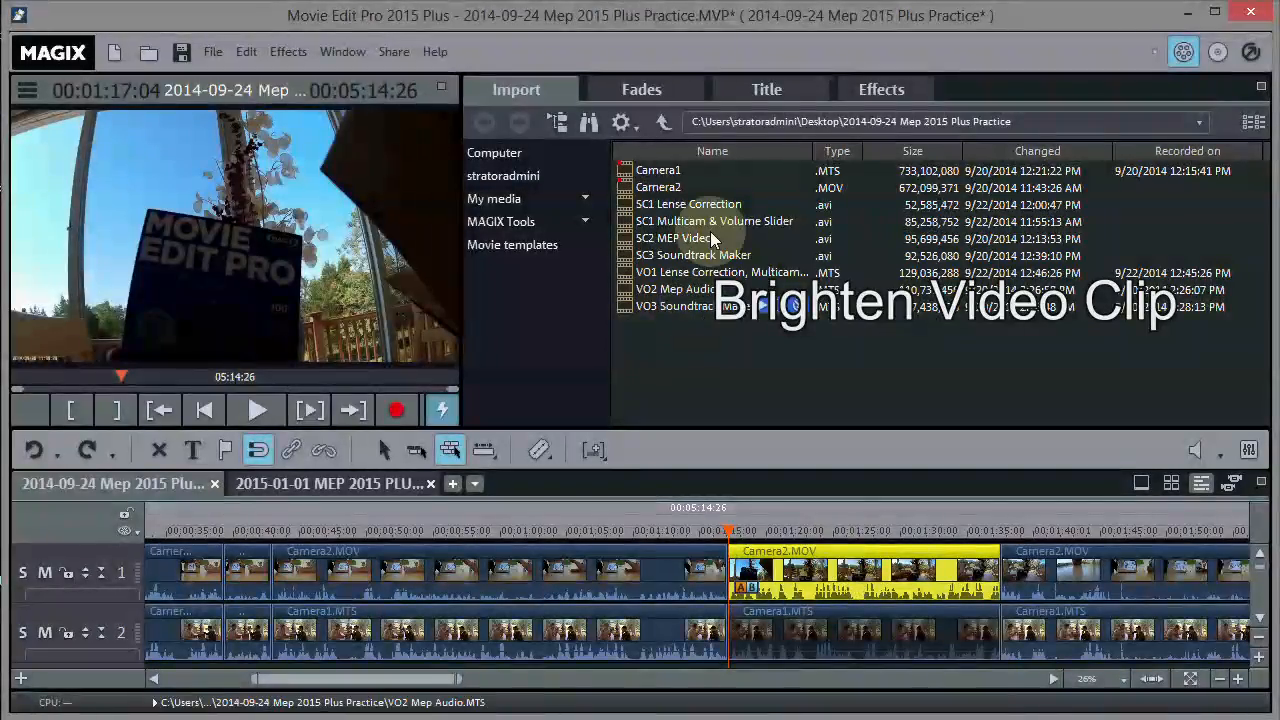
pyautogui.click(878, 88)
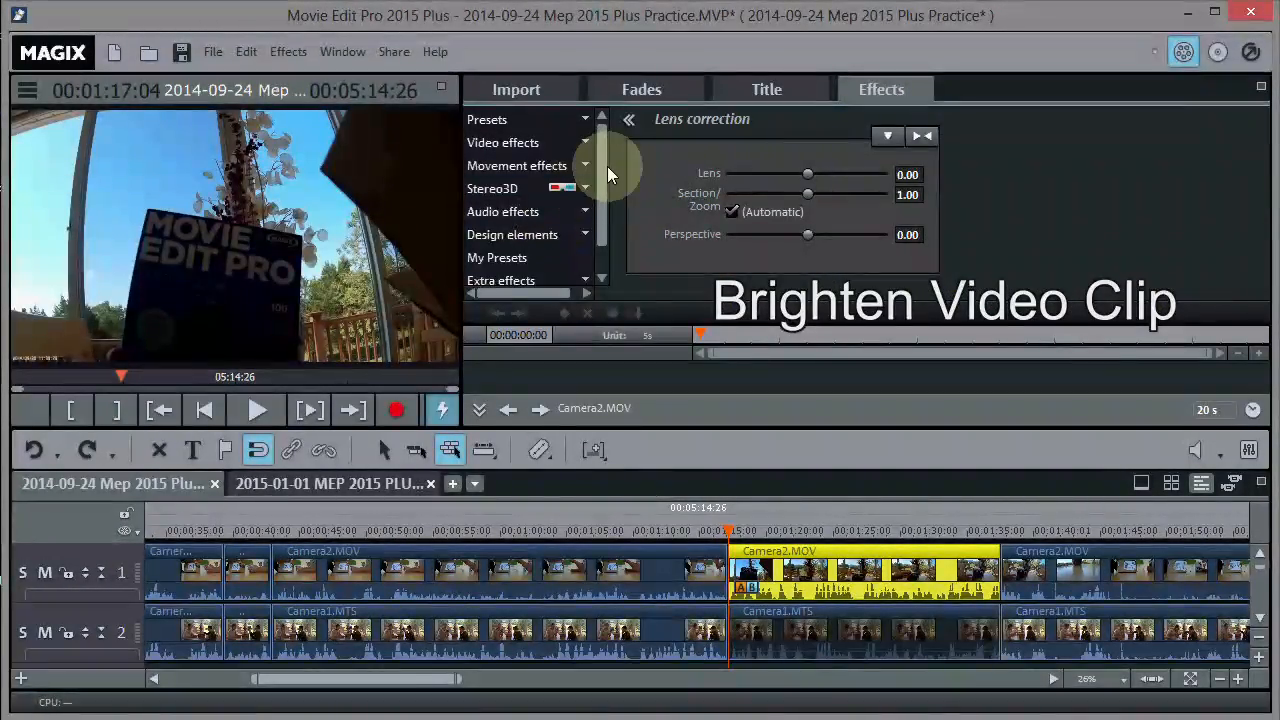
pyautogui.moveTo(601, 169); pyautogui.dragTo(595, 137)
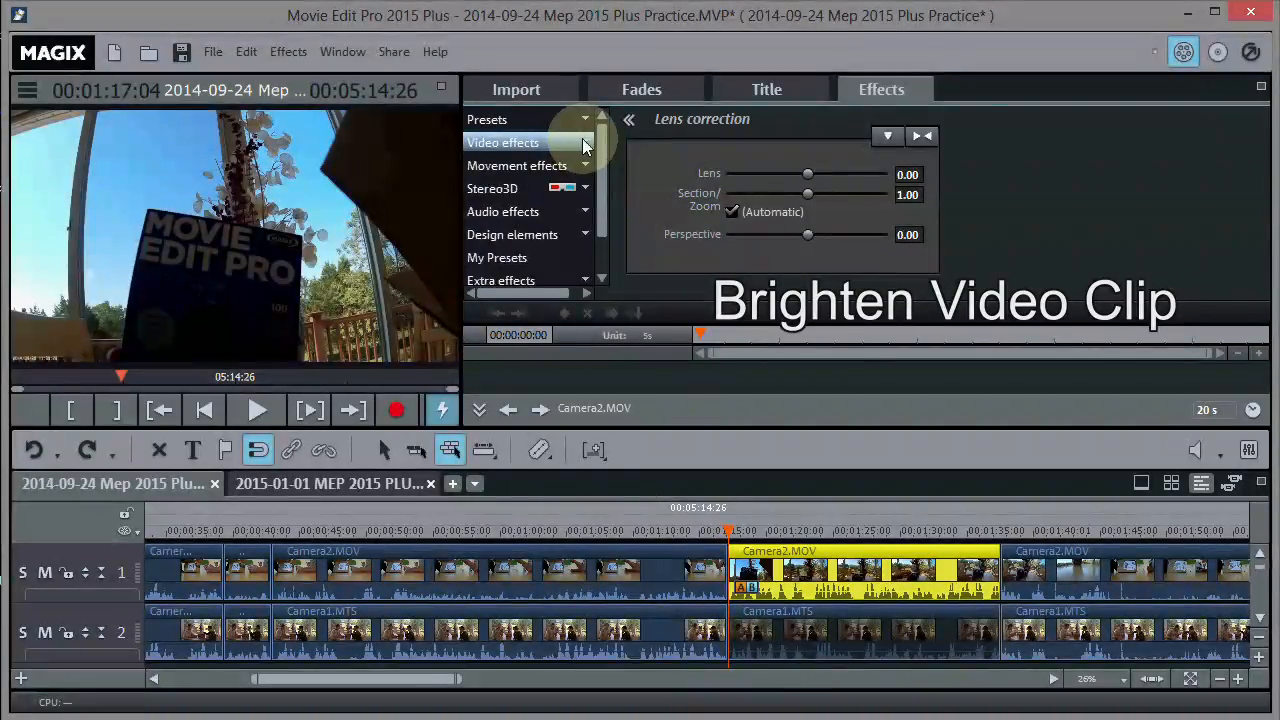
pyautogui.click(584, 145)
pyautogui.click(540, 166)
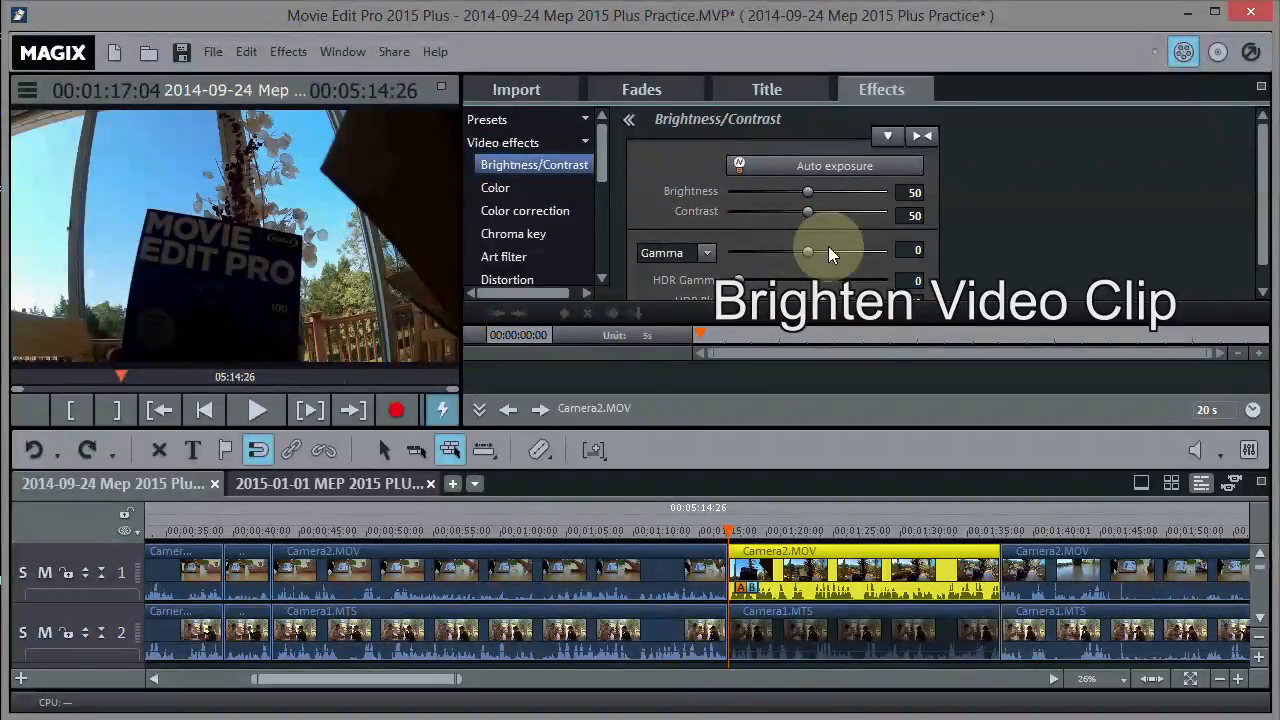
pyautogui.moveTo(809, 248)
pyautogui.mouseDown()
pyautogui.moveTo(869, 258)
pyautogui.moveTo(808, 257)
pyautogui.mouseUp()
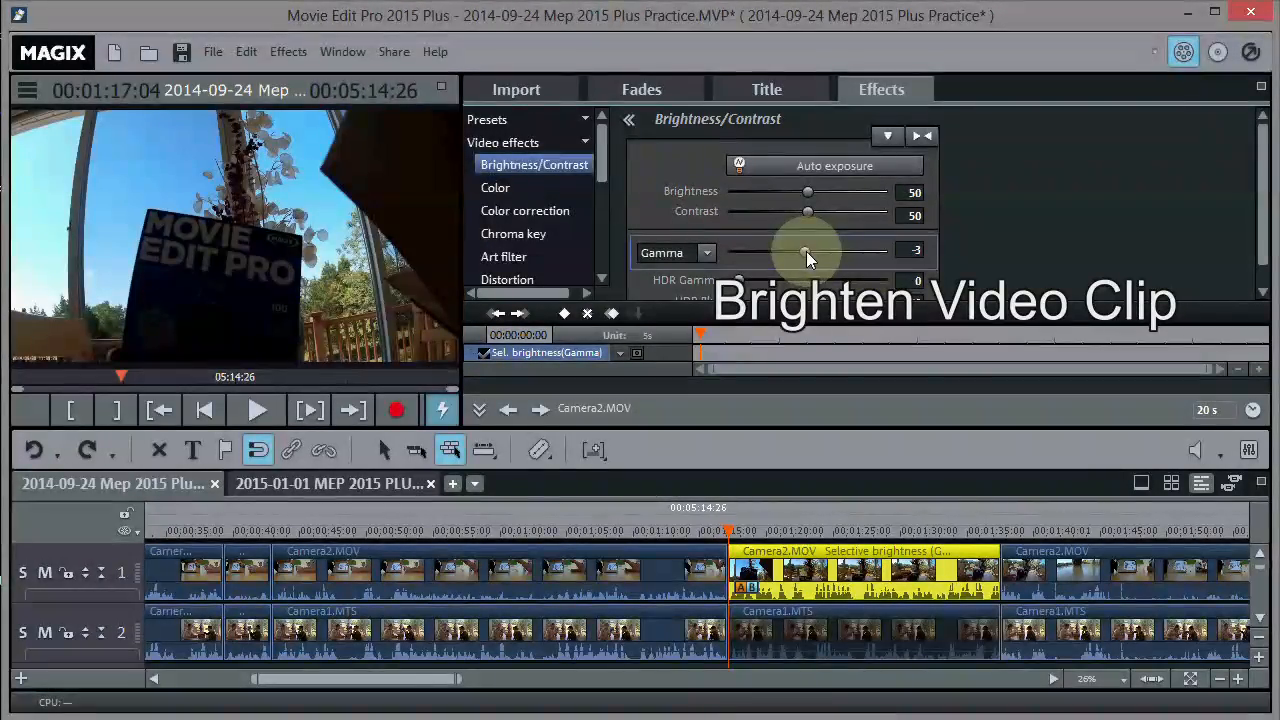
pyautogui.moveTo(809, 212)
pyautogui.mouseDown()
pyautogui.moveTo(772, 213)
pyautogui.moveTo(789, 217)
pyautogui.moveTo(815, 190)
pyautogui.moveTo(801, 192)
pyautogui.mouseUp()
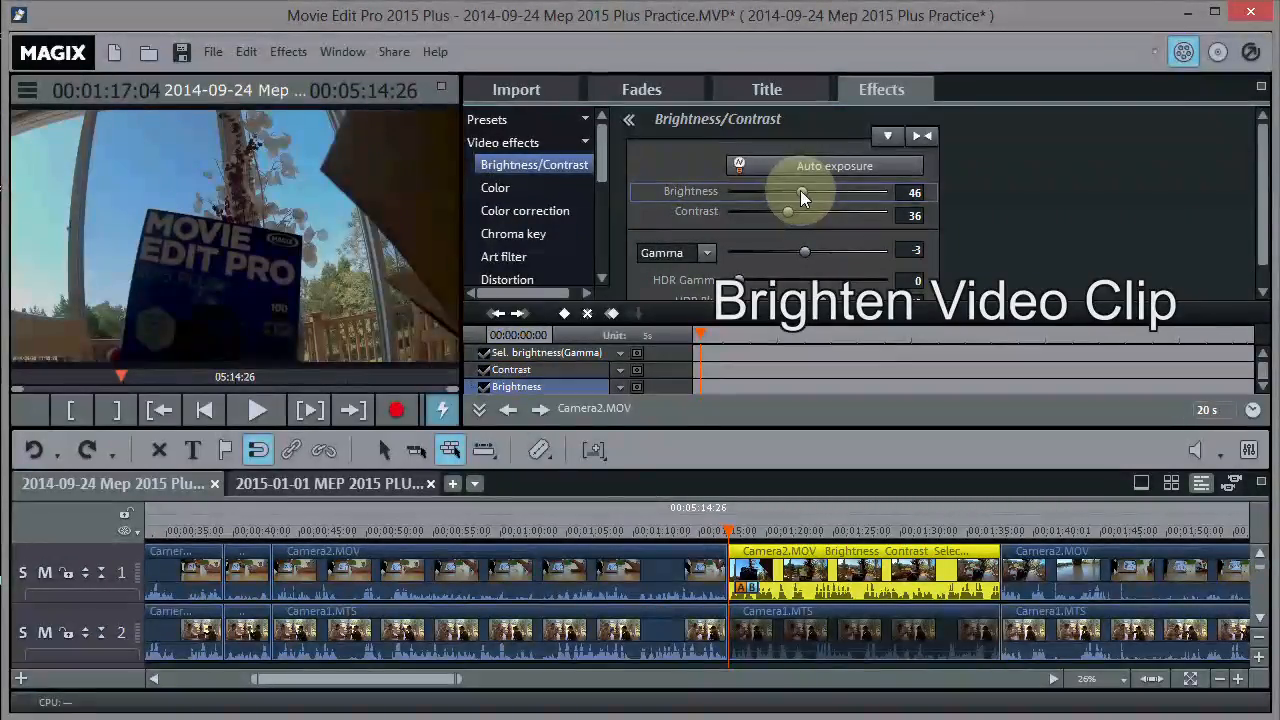
pyautogui.moveTo(805, 252); pyautogui.dragTo(823, 254)
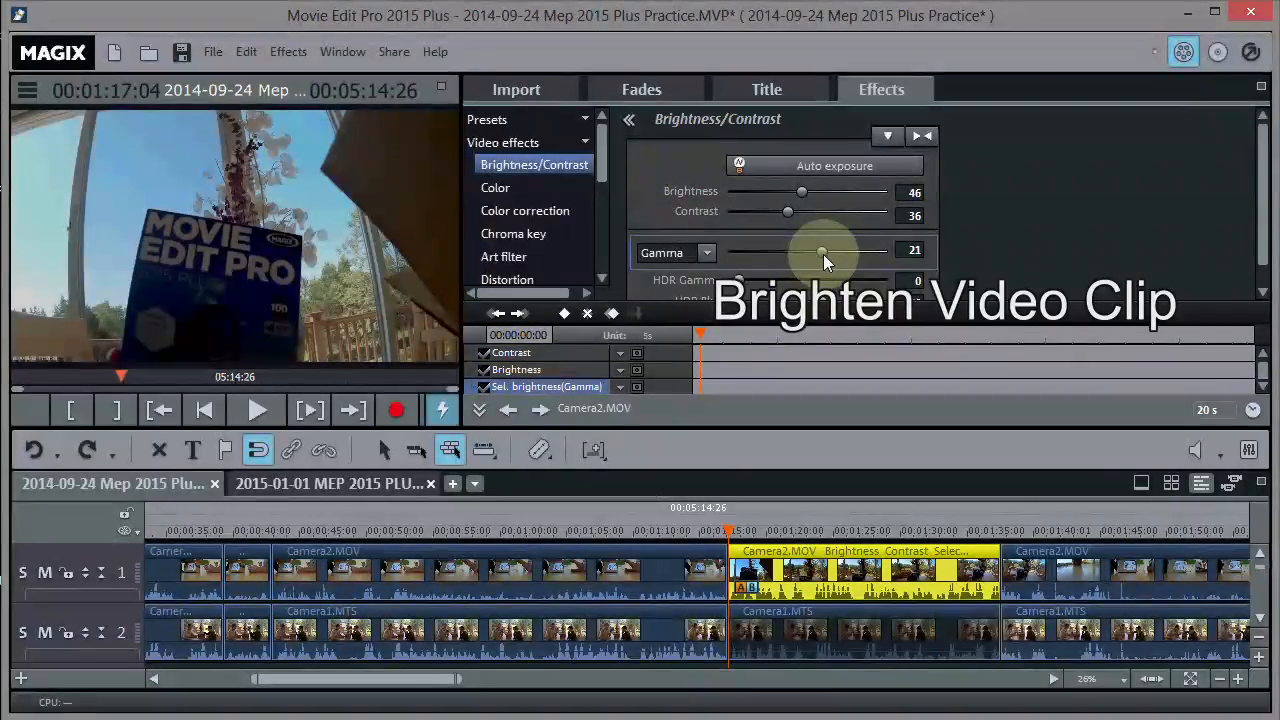
pyautogui.click(922, 134)
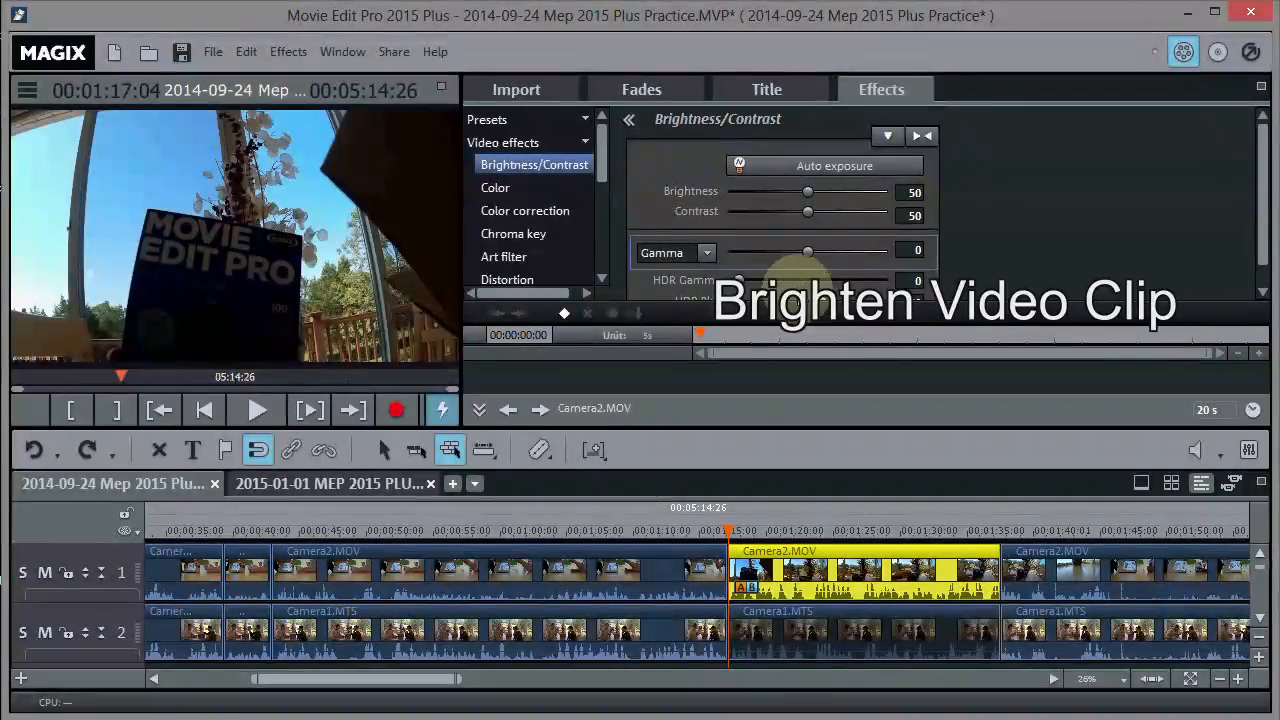
# - Brighten the selected Camera2 section with Gamma 40 and Contrast 21, and play it to check the look
pyautogui.moveTo(806, 251); pyautogui.dragTo(833, 256)
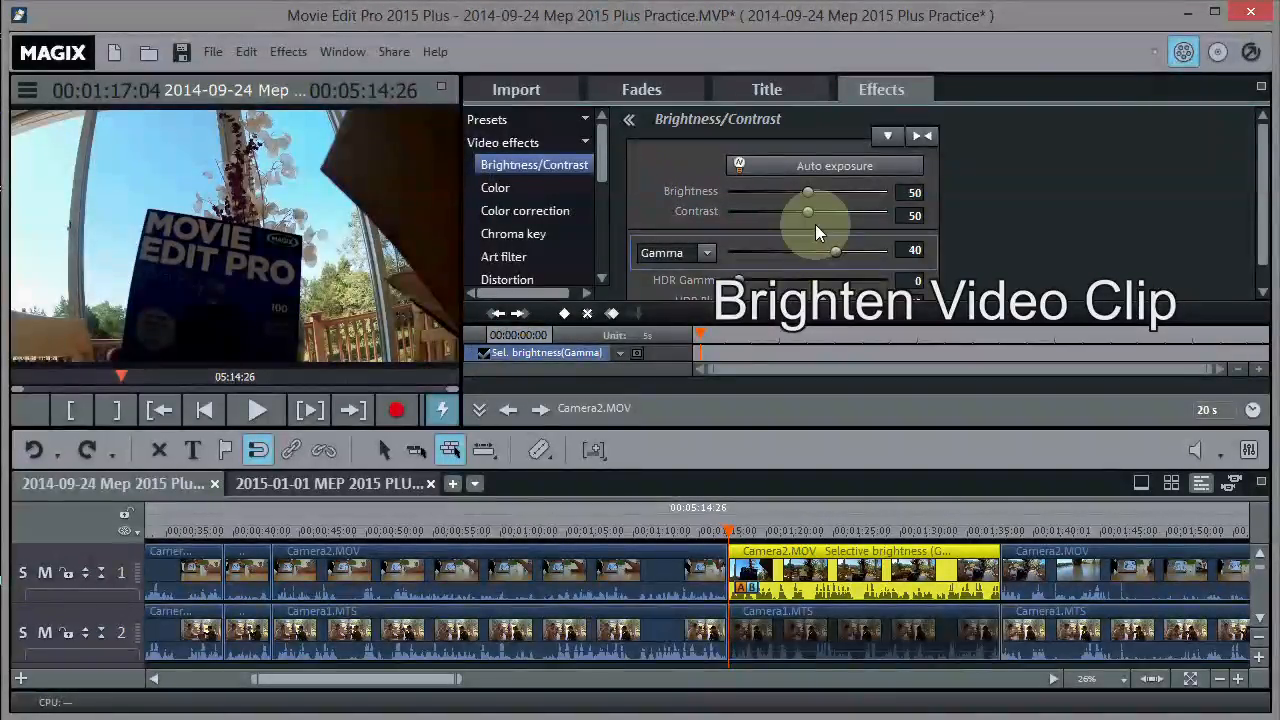
pyautogui.moveTo(807, 190); pyautogui.dragTo(768, 219)
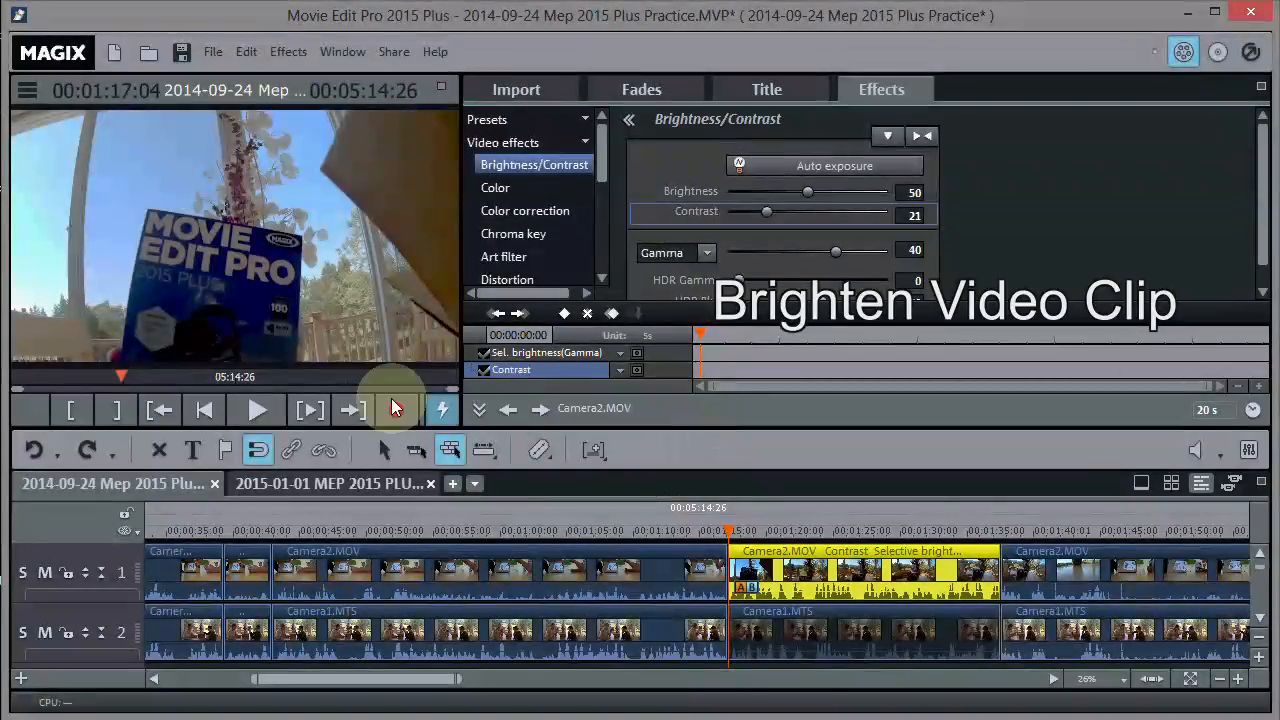
pyautogui.click(255, 409)
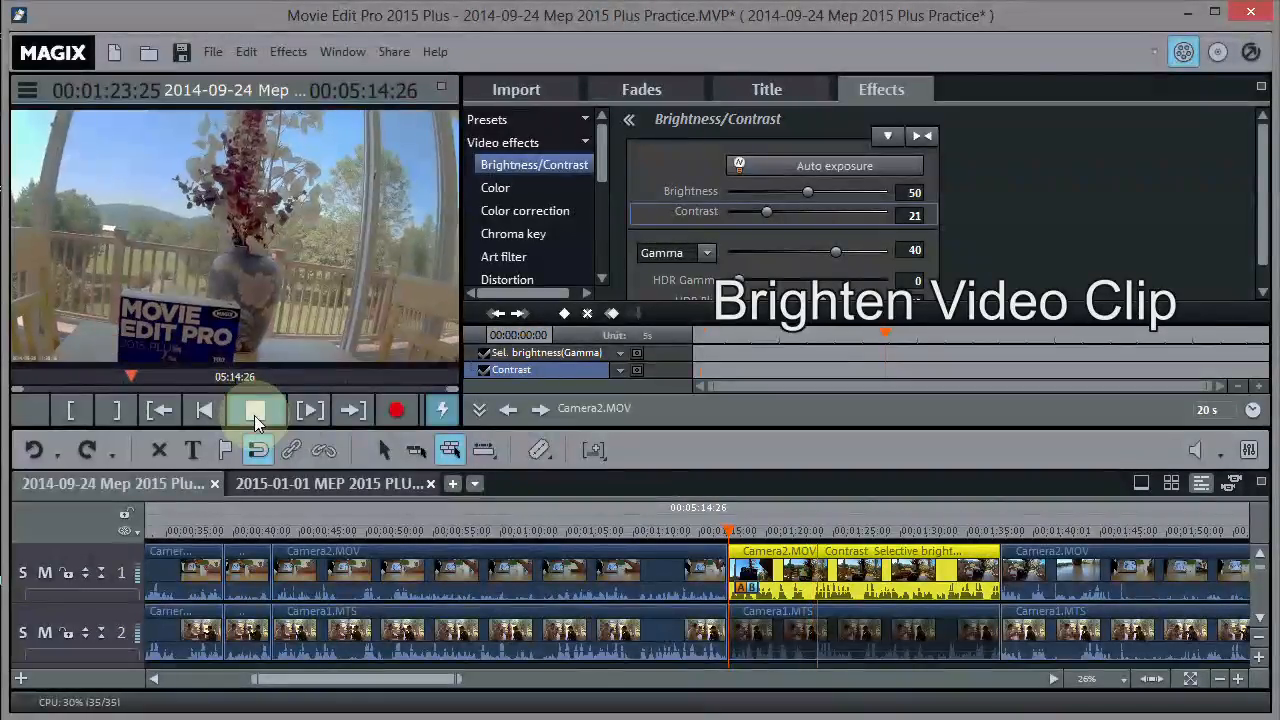
pyautogui.click(254, 415)
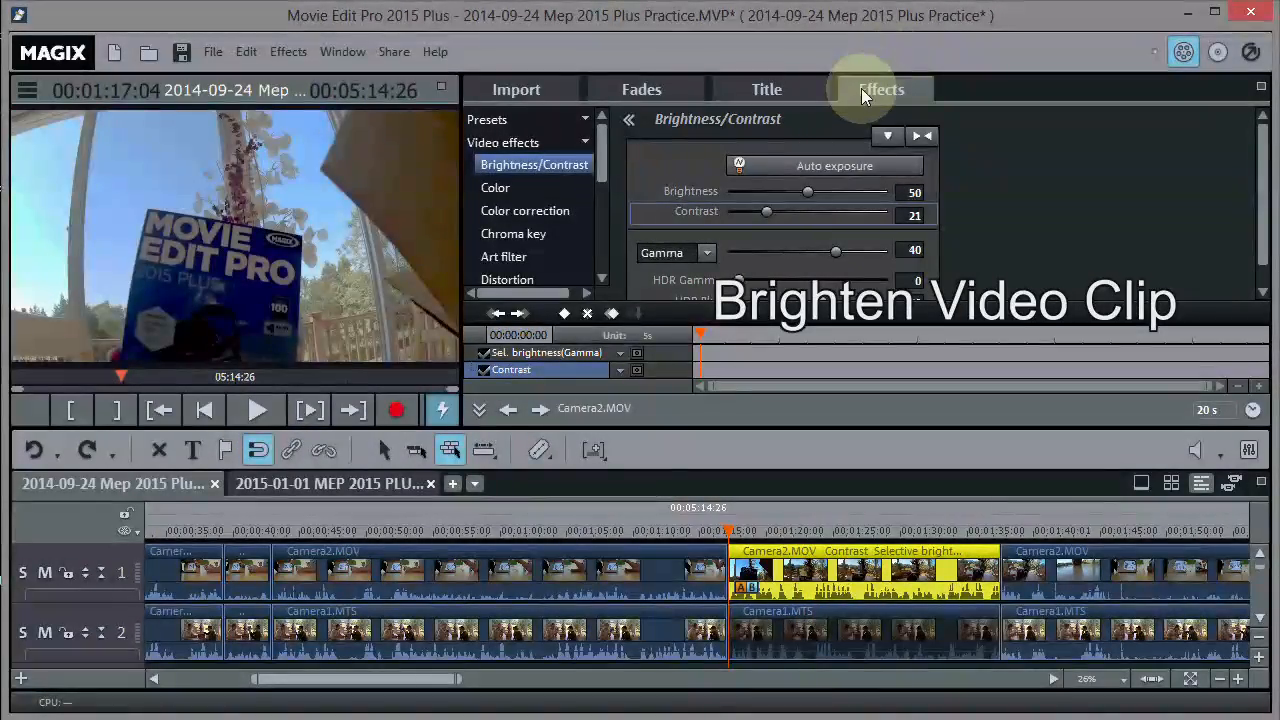
# - Apply a lens correction of -0.42 with automatic zoom to the Camera2 section, and play from 00:01:18:10 to check it
pyautogui.moveTo(606, 143); pyautogui.dragTo(607, 186)
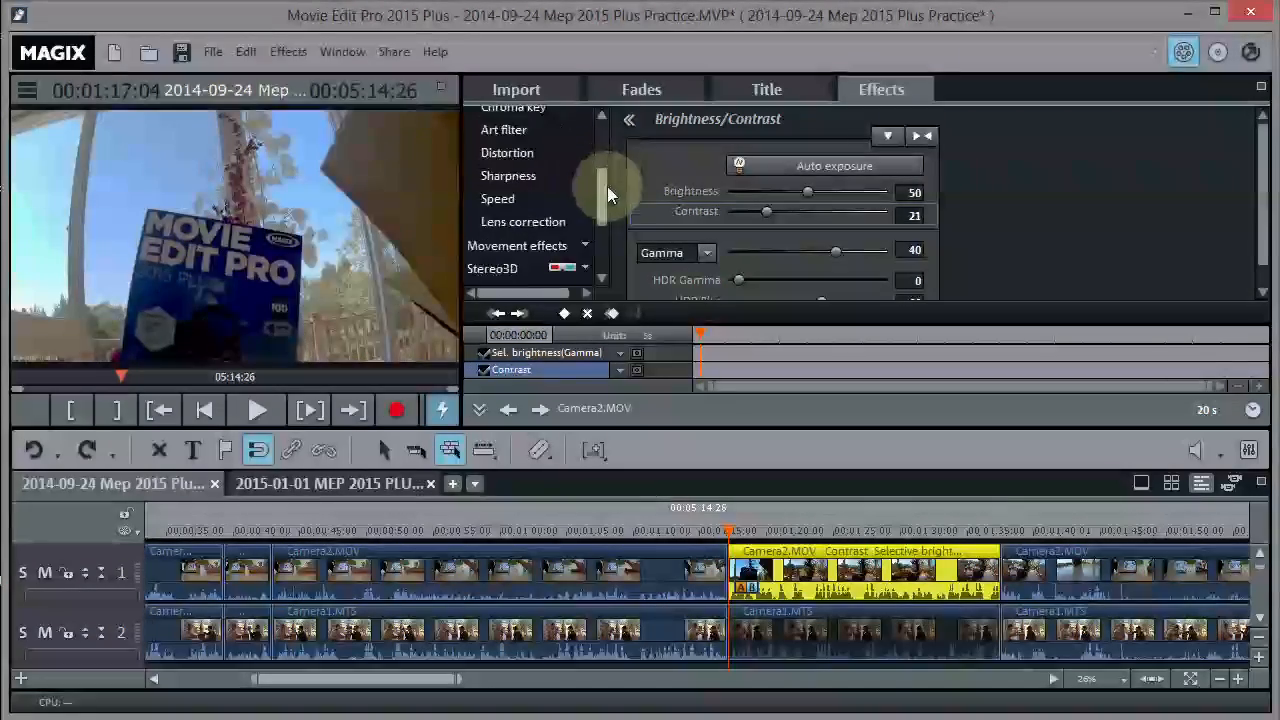
pyautogui.click(535, 212)
pyautogui.click(742, 527)
pyautogui.moveTo(748, 527); pyautogui.dragTo(744, 527)
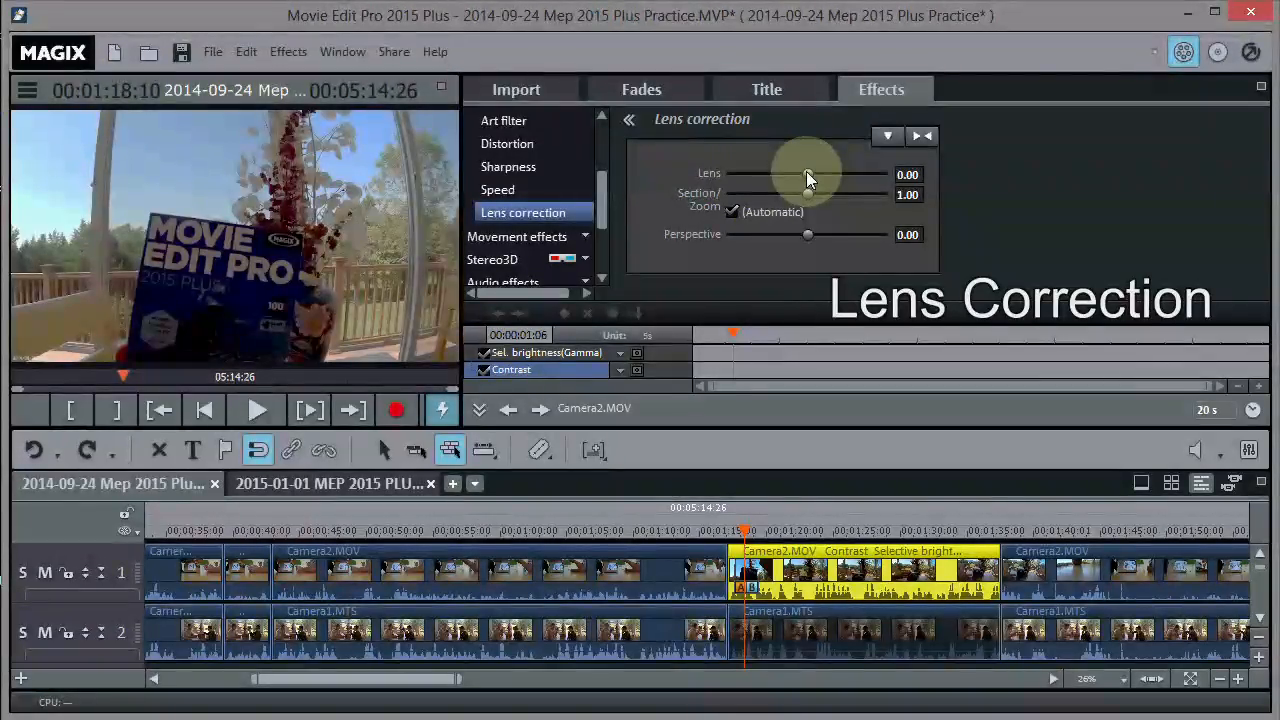
pyautogui.moveTo(606, 200)
pyautogui.mouseDown()
pyautogui.moveTo(595, 139)
pyautogui.moveTo(600, 194)
pyautogui.mouseUp()
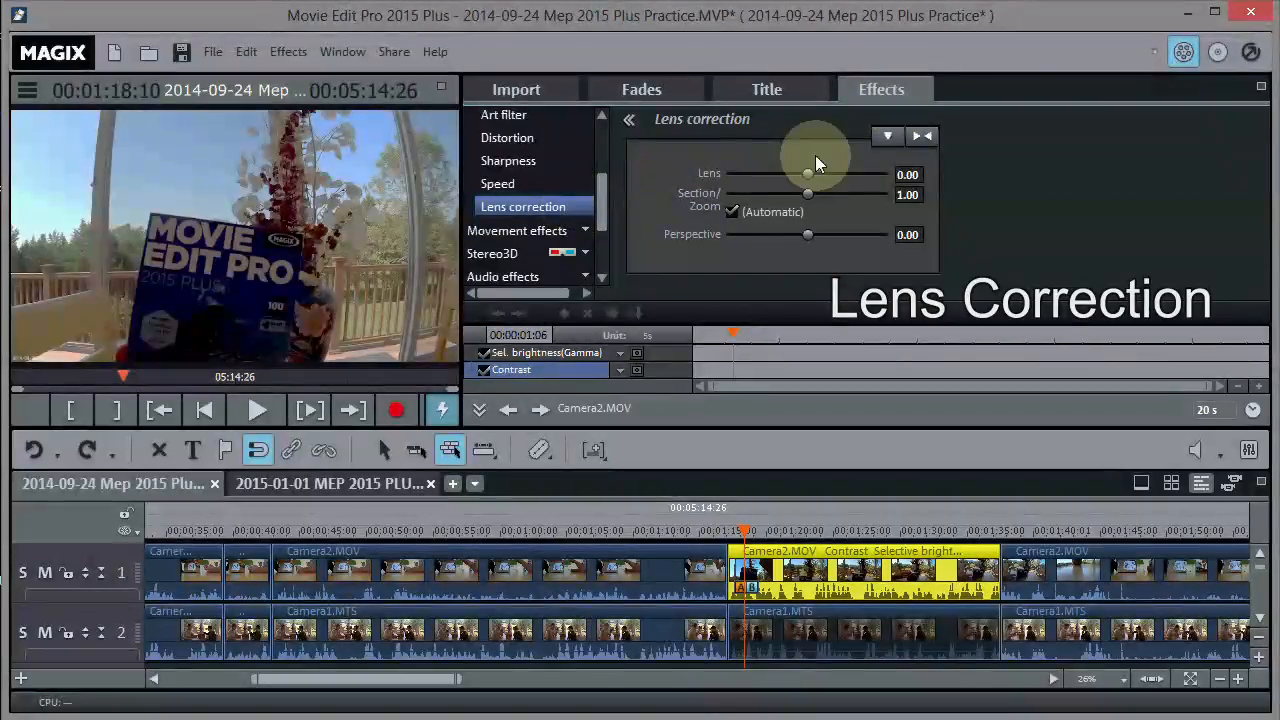
pyautogui.moveTo(803, 173); pyautogui.dragTo(774, 182)
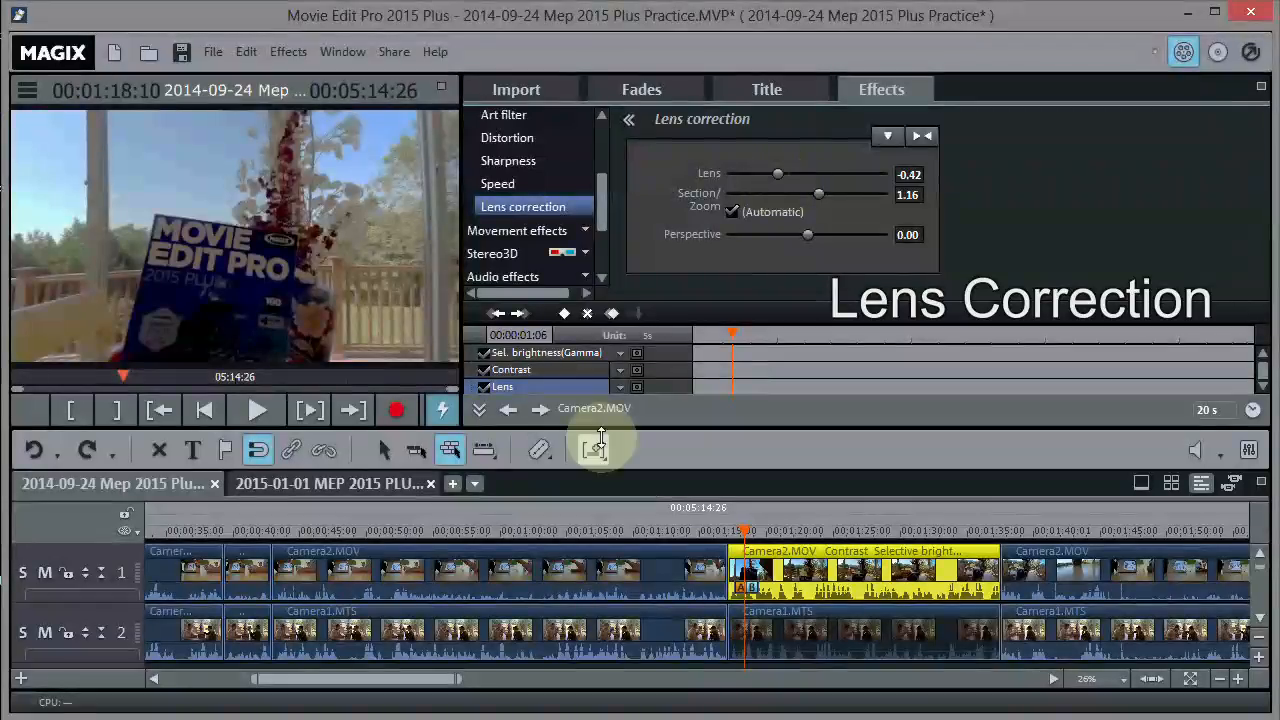
pyautogui.click(257, 410)
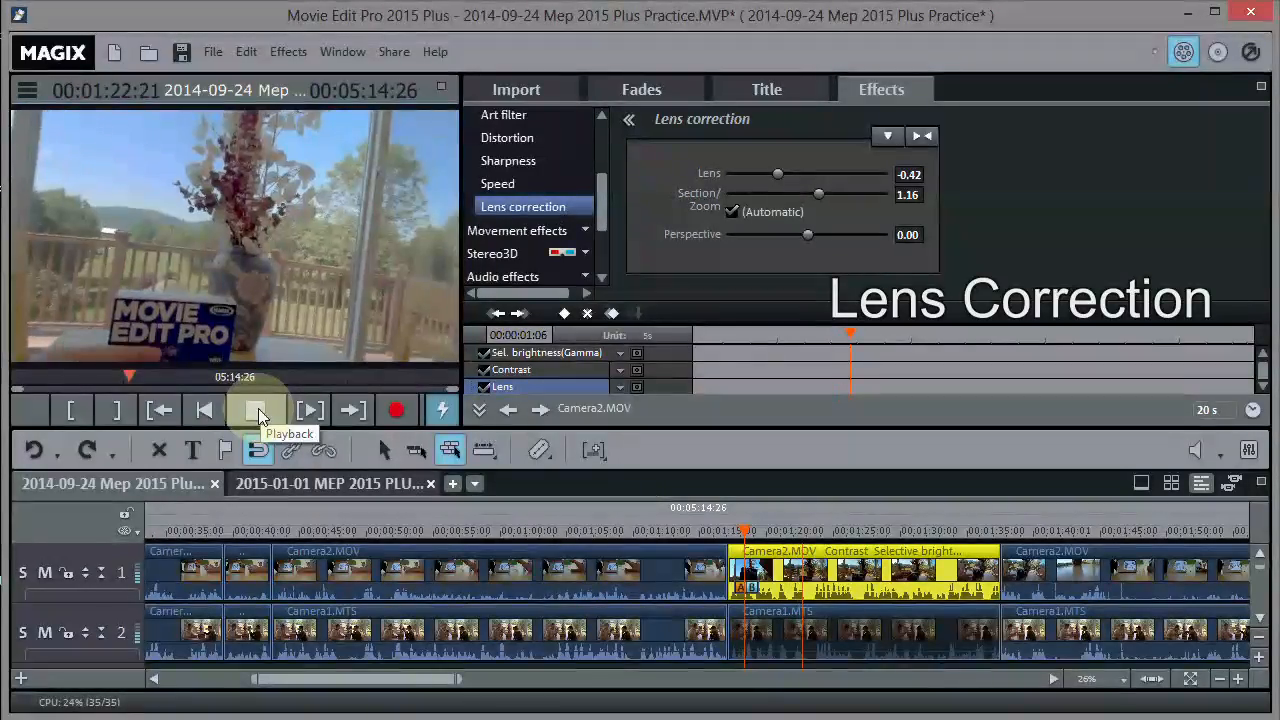
pyautogui.click(257, 411)
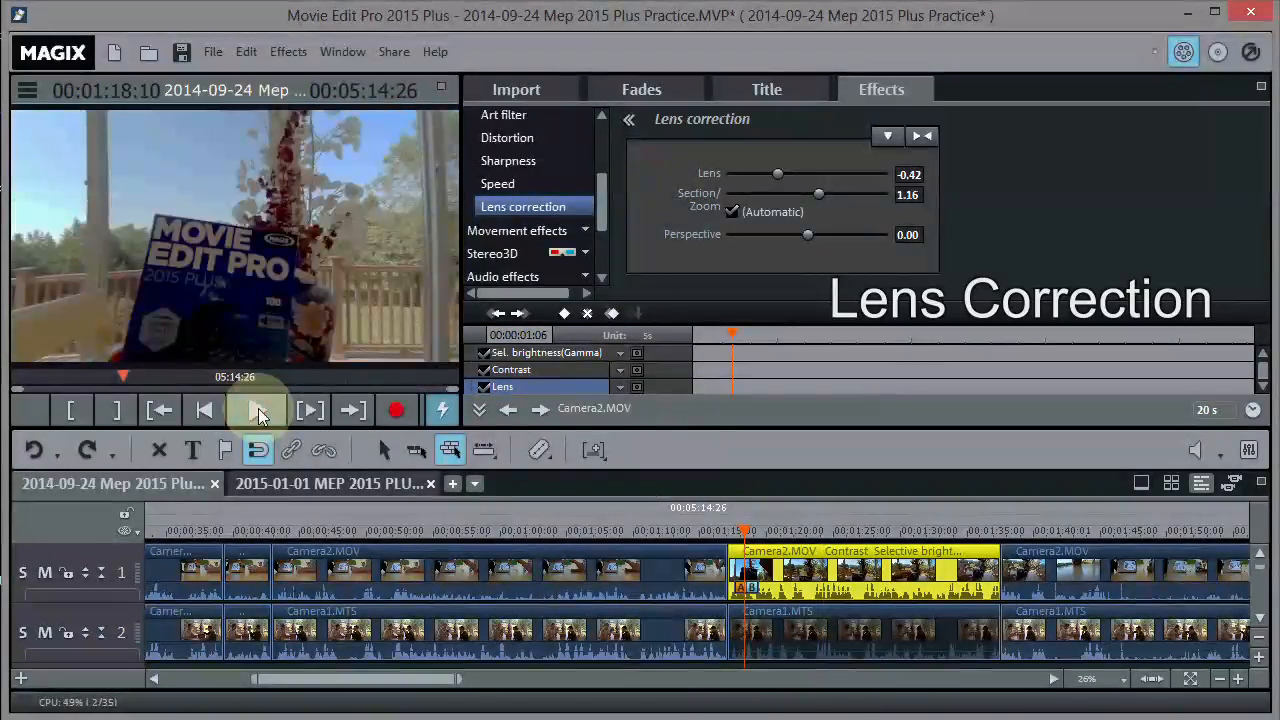
# - Place the playhead at 00:01:37:17, the end of the brightened Camera2 section, and save the project
pyautogui.click(1000, 531)
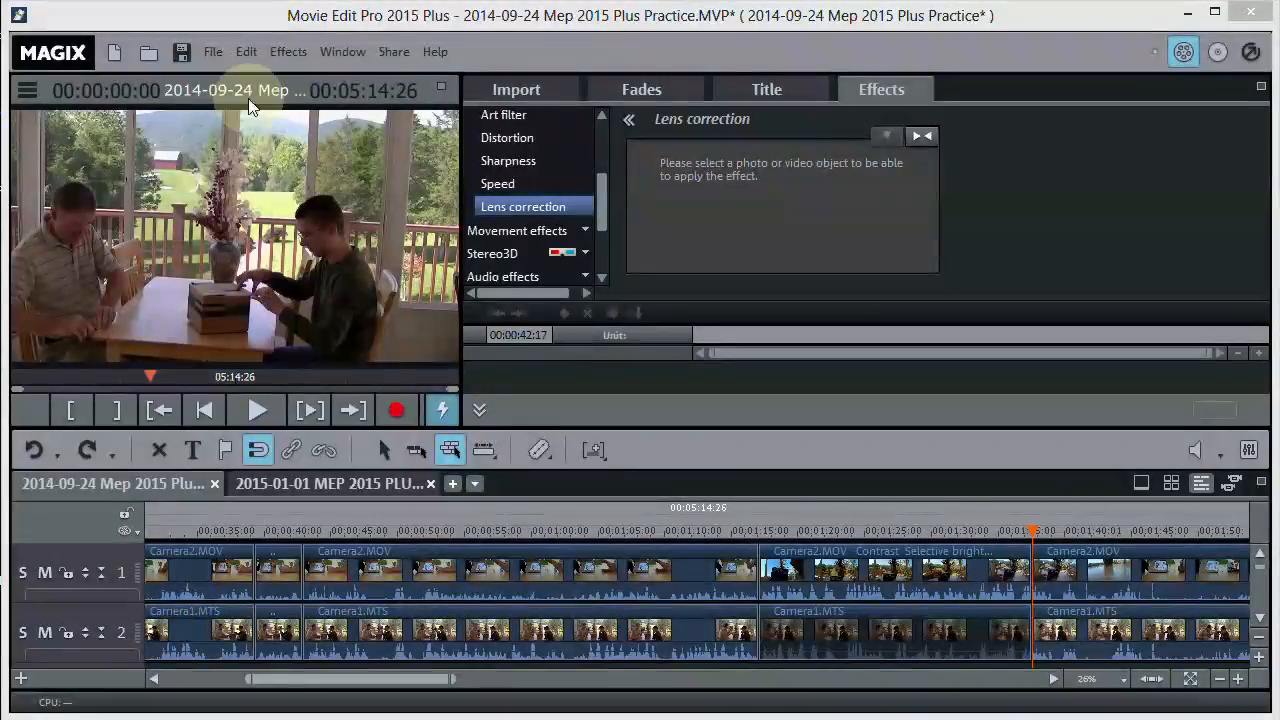
pyautogui.click(211, 51)
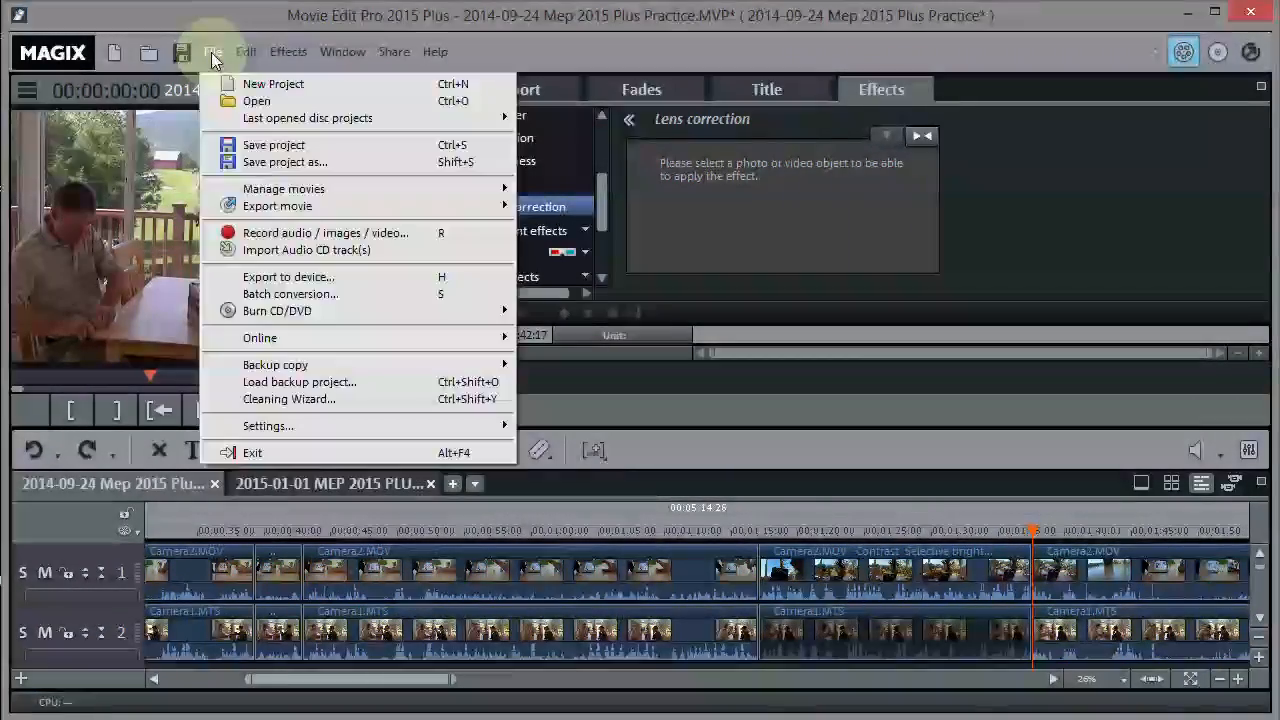
pyautogui.click(265, 148)
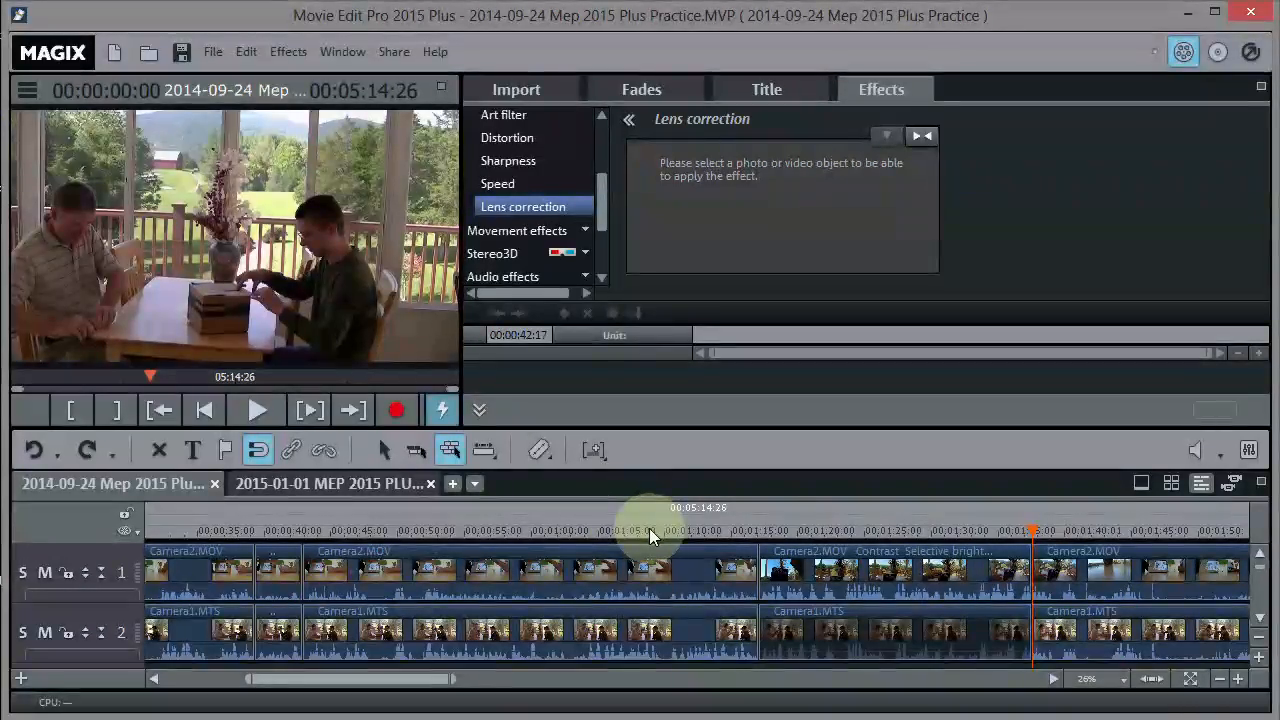
# - Play on from 00:01:37:17 to find the next cut point, and split both camera clips at 00:01:43:12
pyautogui.moveTo(343, 681); pyautogui.dragTo(455, 696)
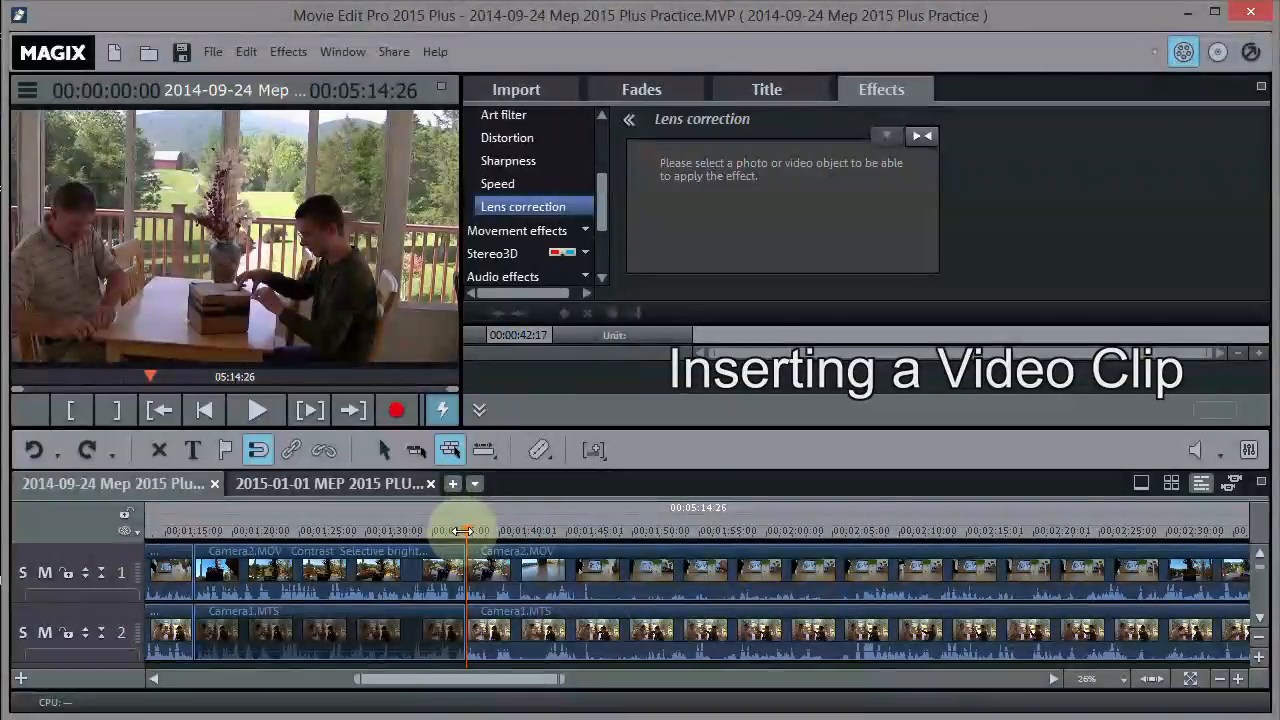
pyautogui.click(252, 411)
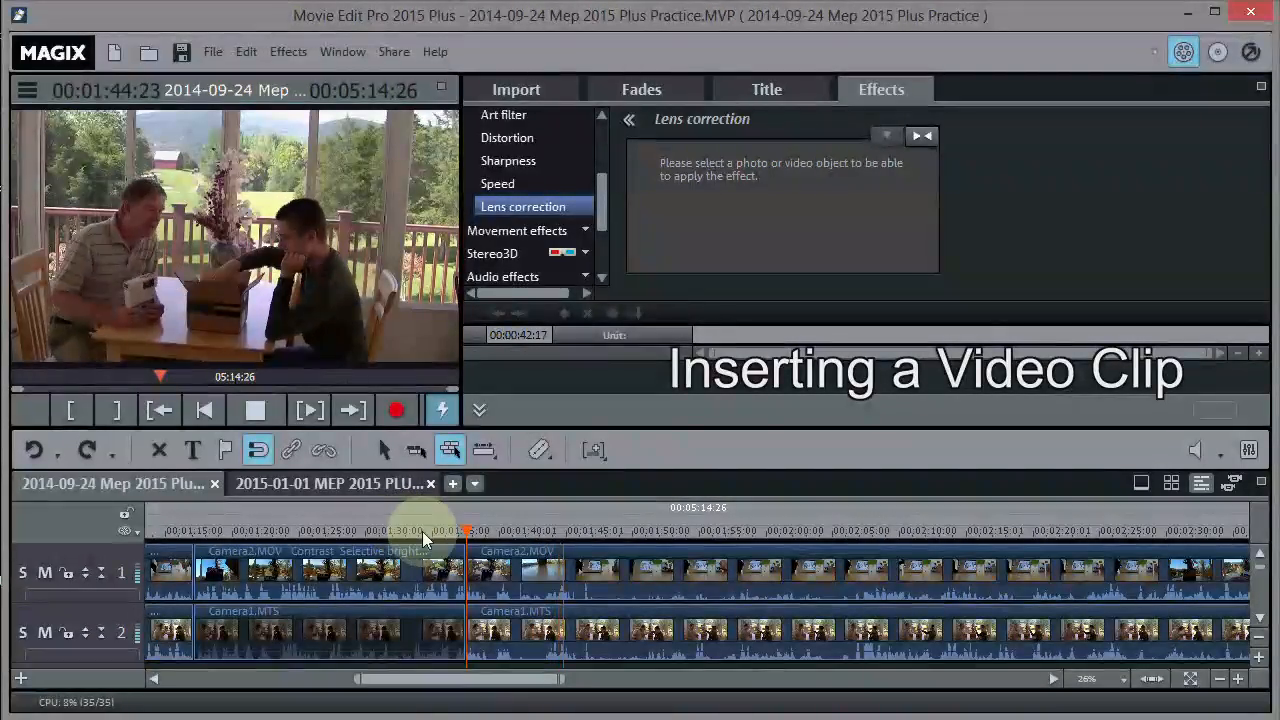
pyautogui.click(544, 530)
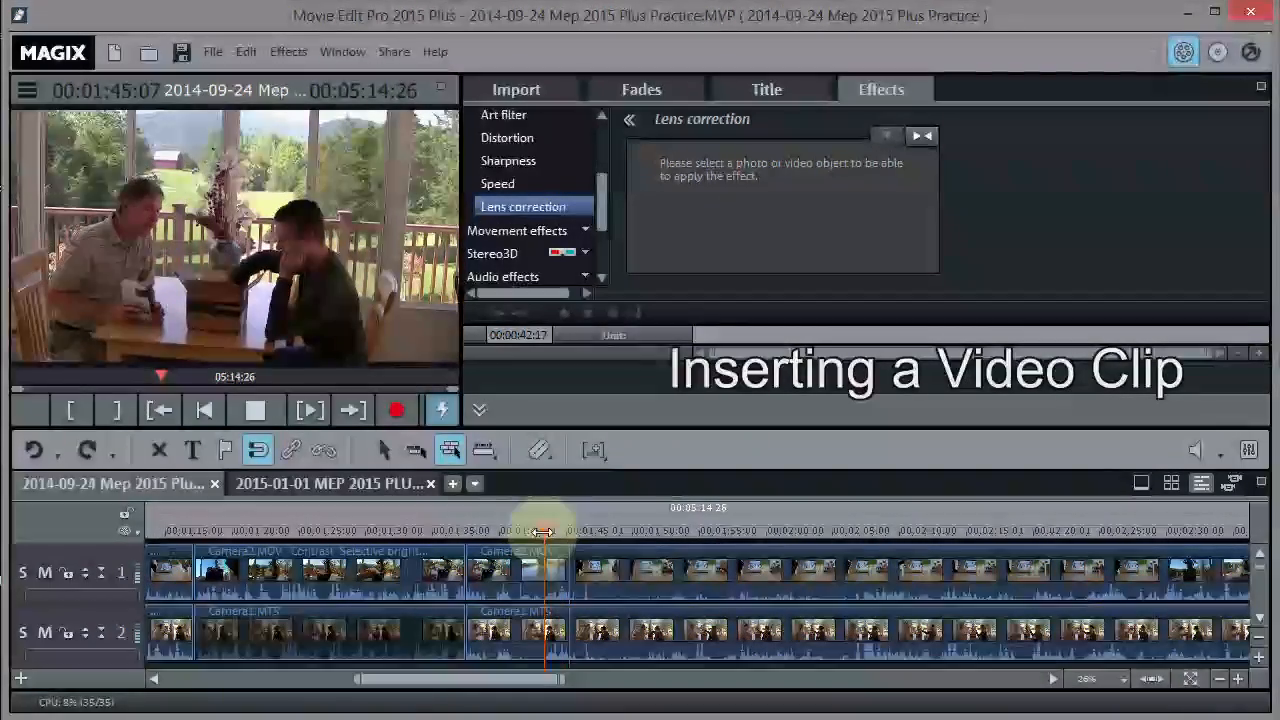
pyautogui.click(541, 531)
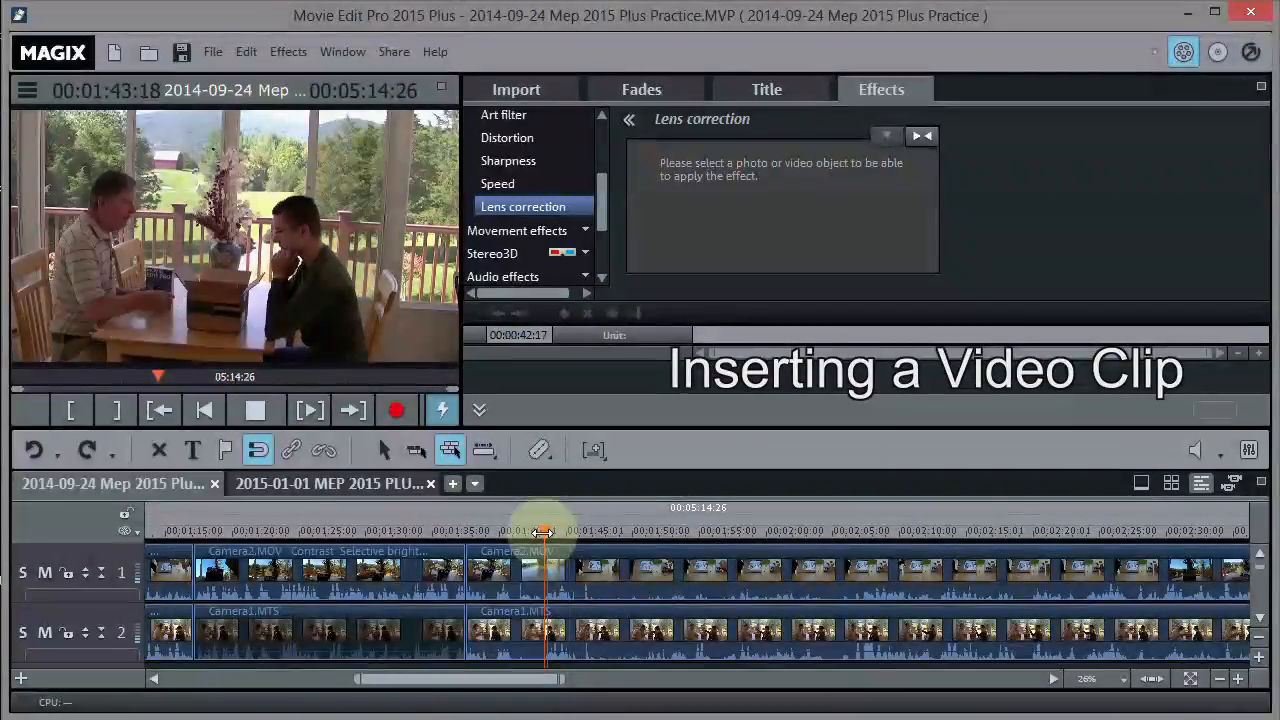
pyautogui.click(254, 411)
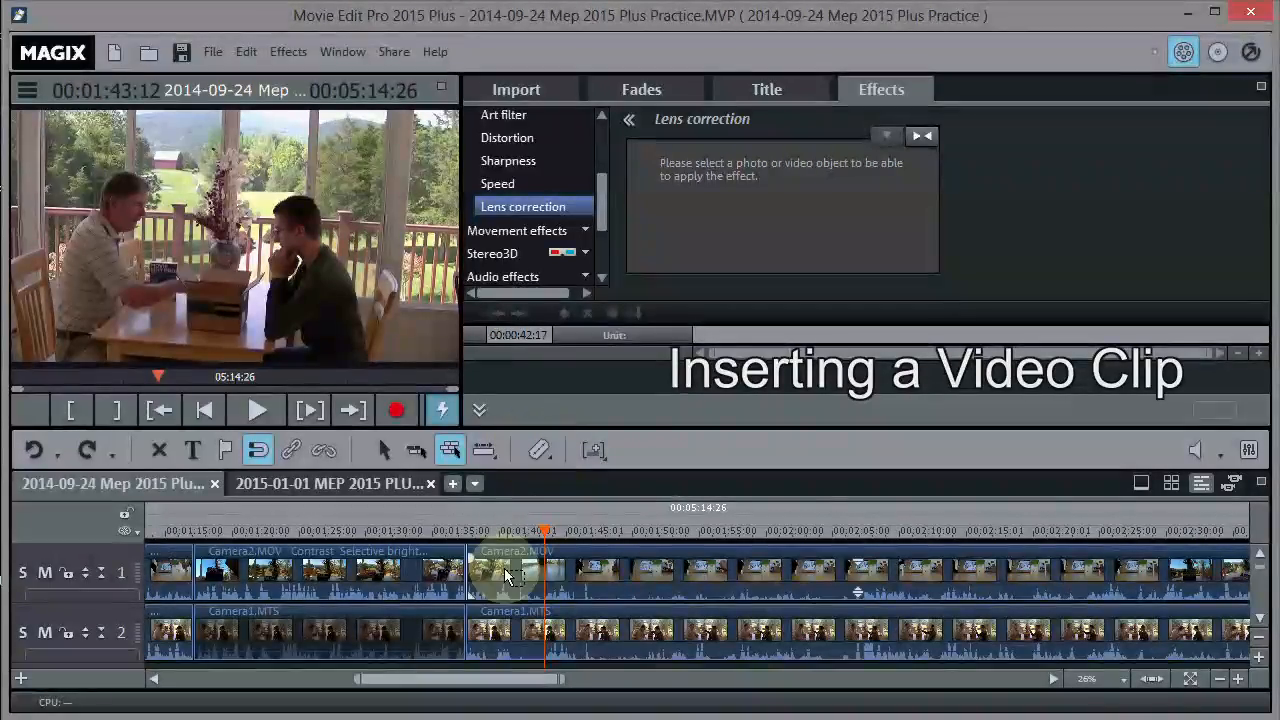
pyautogui.click(538, 451)
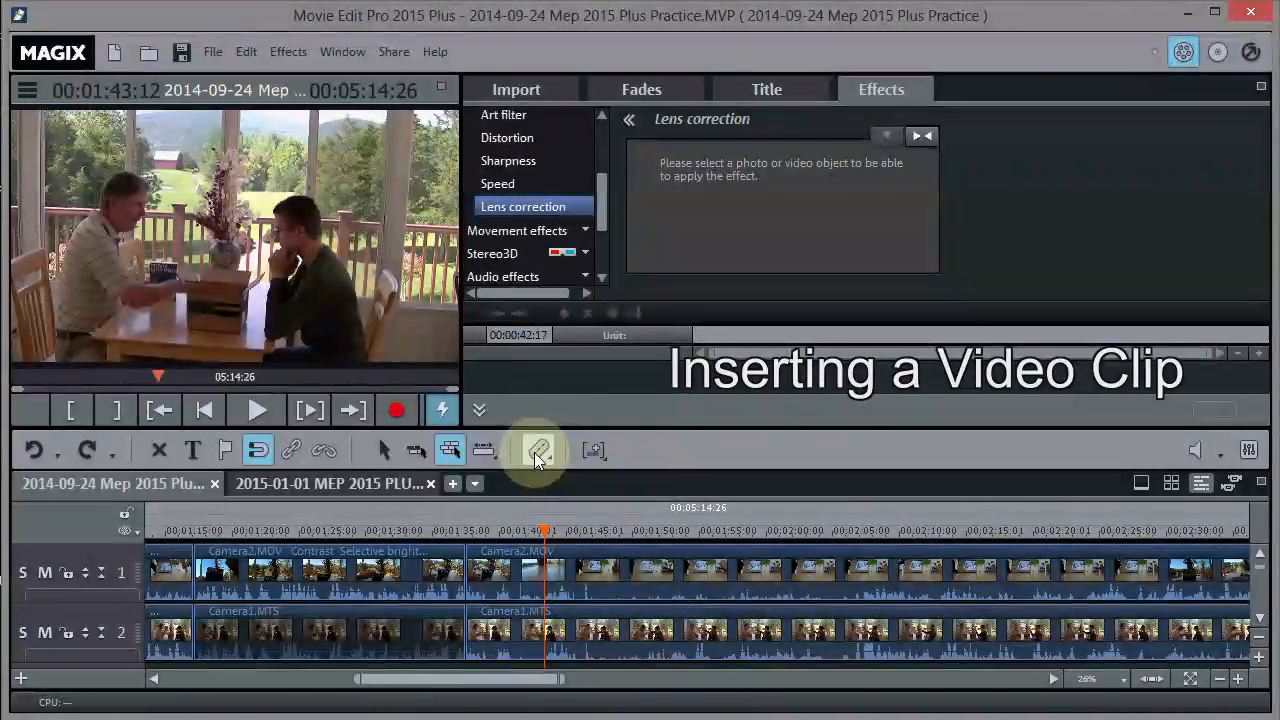
# - Delete the short Camera1 and Camera2 sections between 00:01:37:17 and 00:01:43:12
pyautogui.click(514, 568)
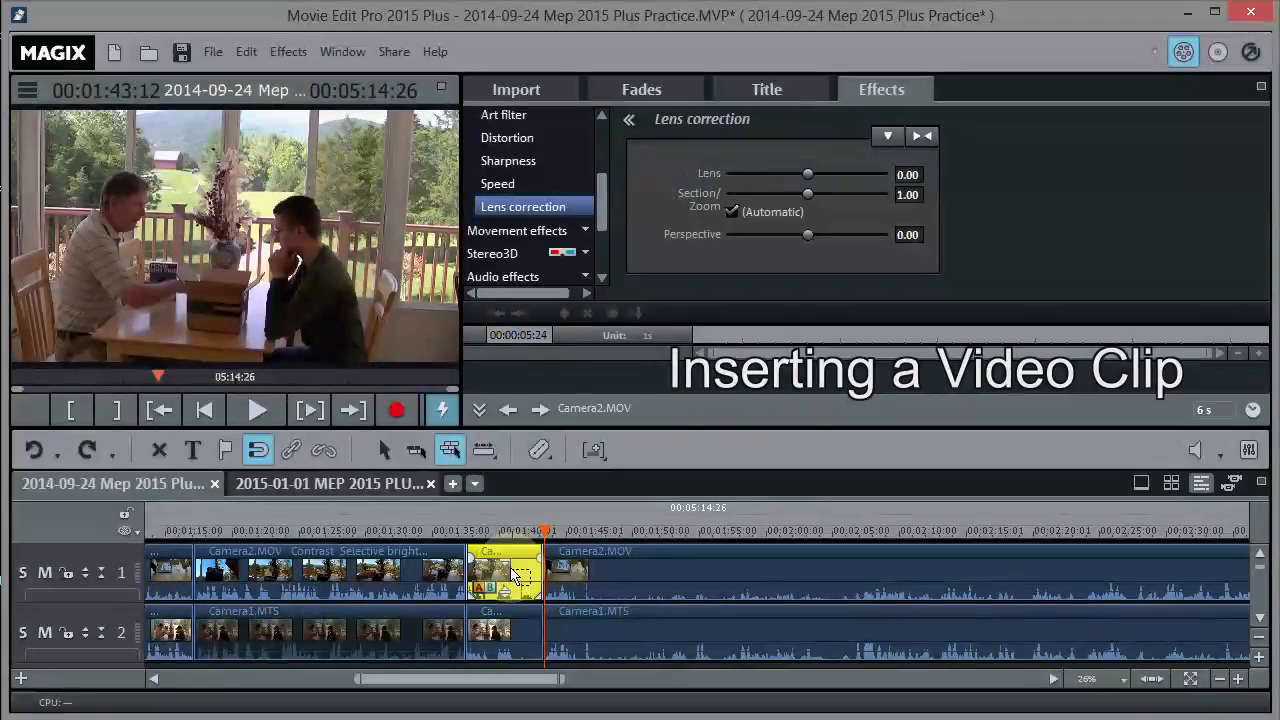
pyautogui.moveTo(514, 573); pyautogui.dragTo(520, 640)
pyautogui.press('Delete')
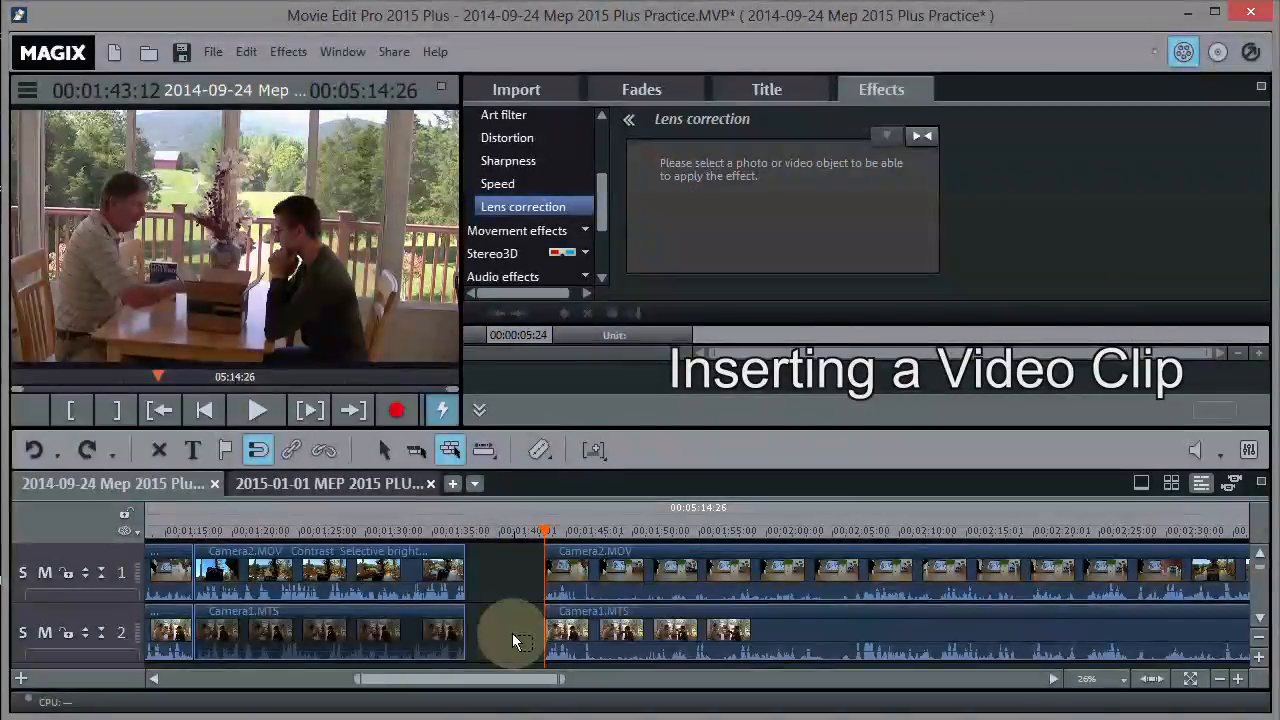
# - Move the remaining Camera1 and Camera2 clips together to about 00:02:21 to open a gap for an inserted clip
pyautogui.click(590, 562)
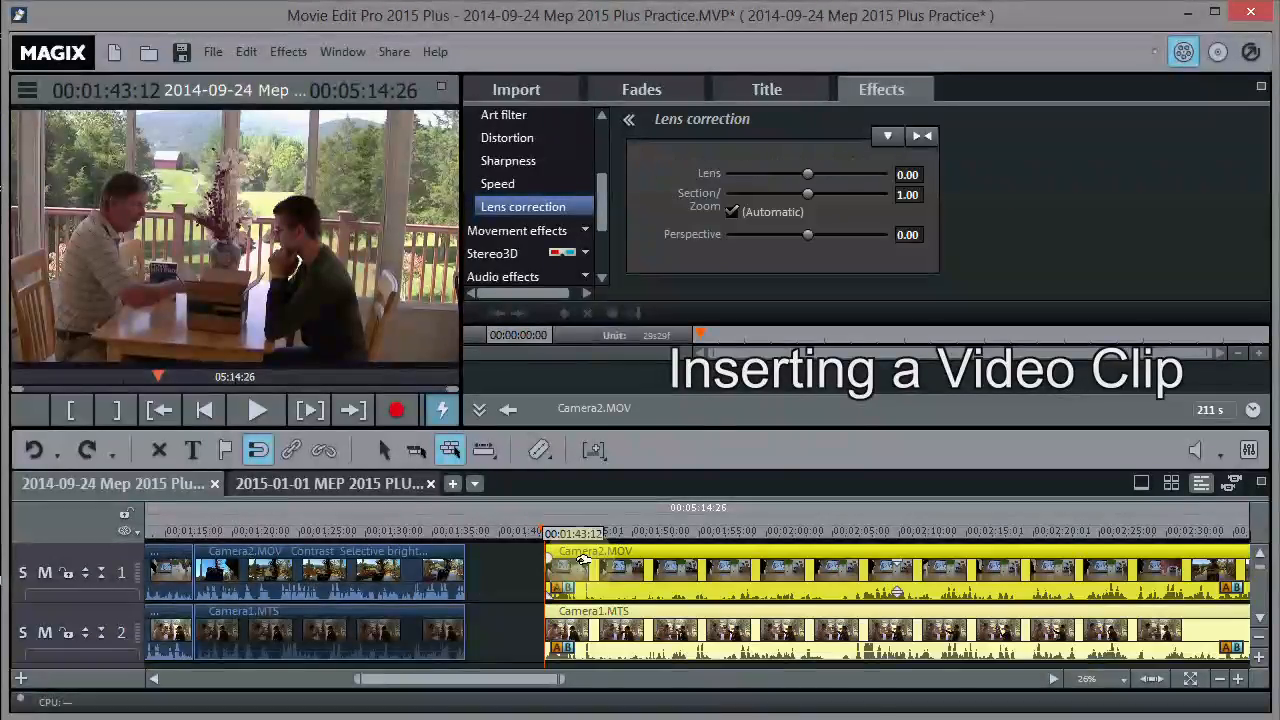
pyautogui.moveTo(590, 562); pyautogui.dragTo(1088, 589)
pyautogui.click(851, 590)
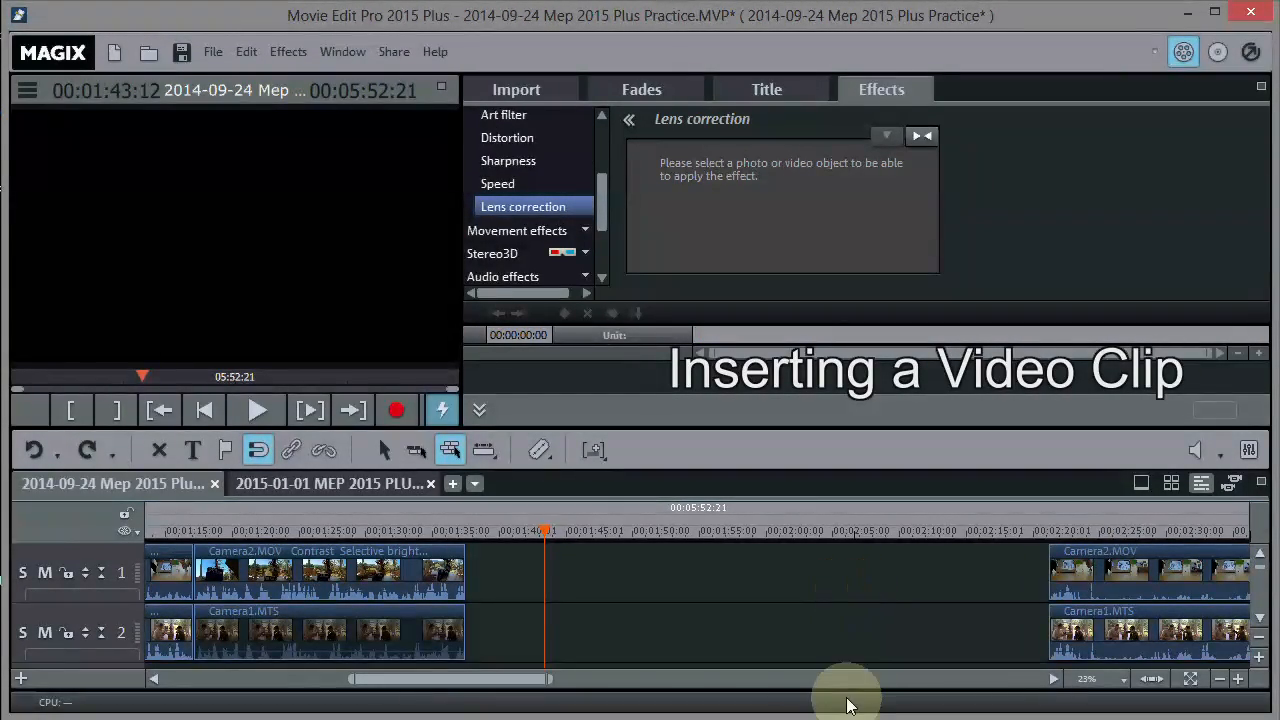
# - Insert SC2 MEP Video.avi on track 3 from 00:01:37:17, without adjusting the movie settings to the file
pyautogui.click(1260, 645)
pyautogui.click(1260, 645)
pyautogui.click(1260, 645)
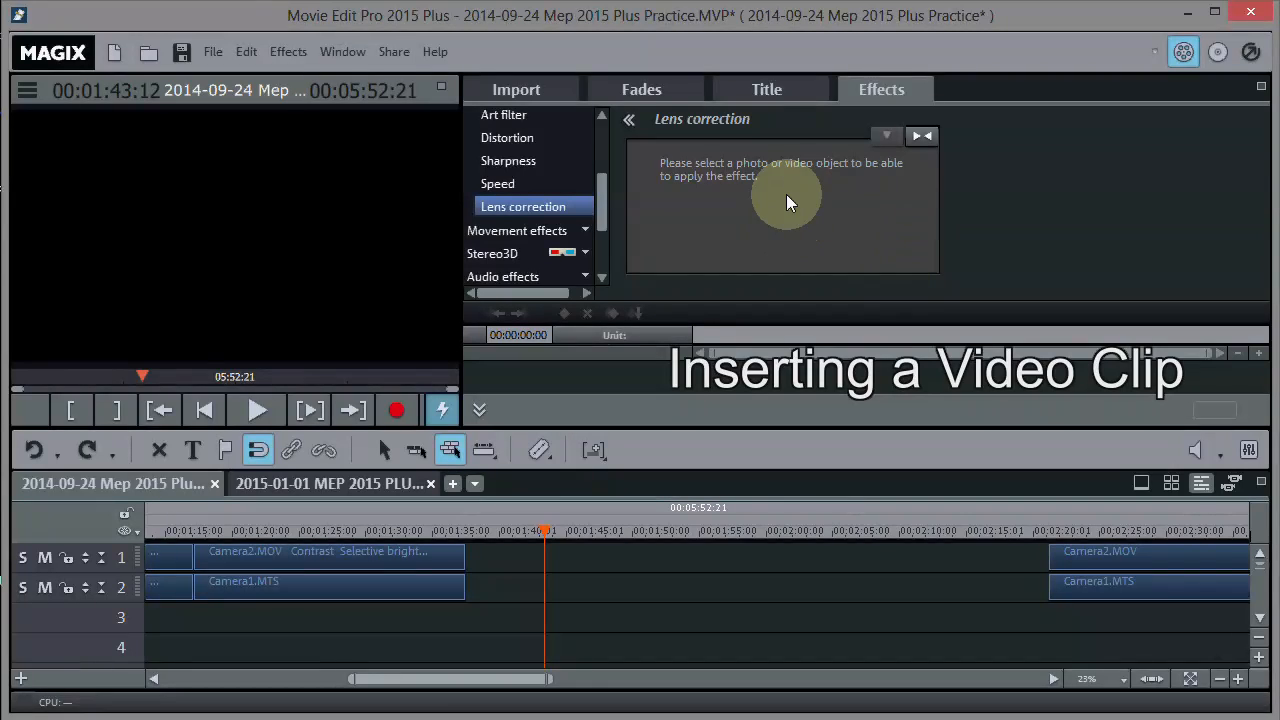
pyautogui.click(514, 86)
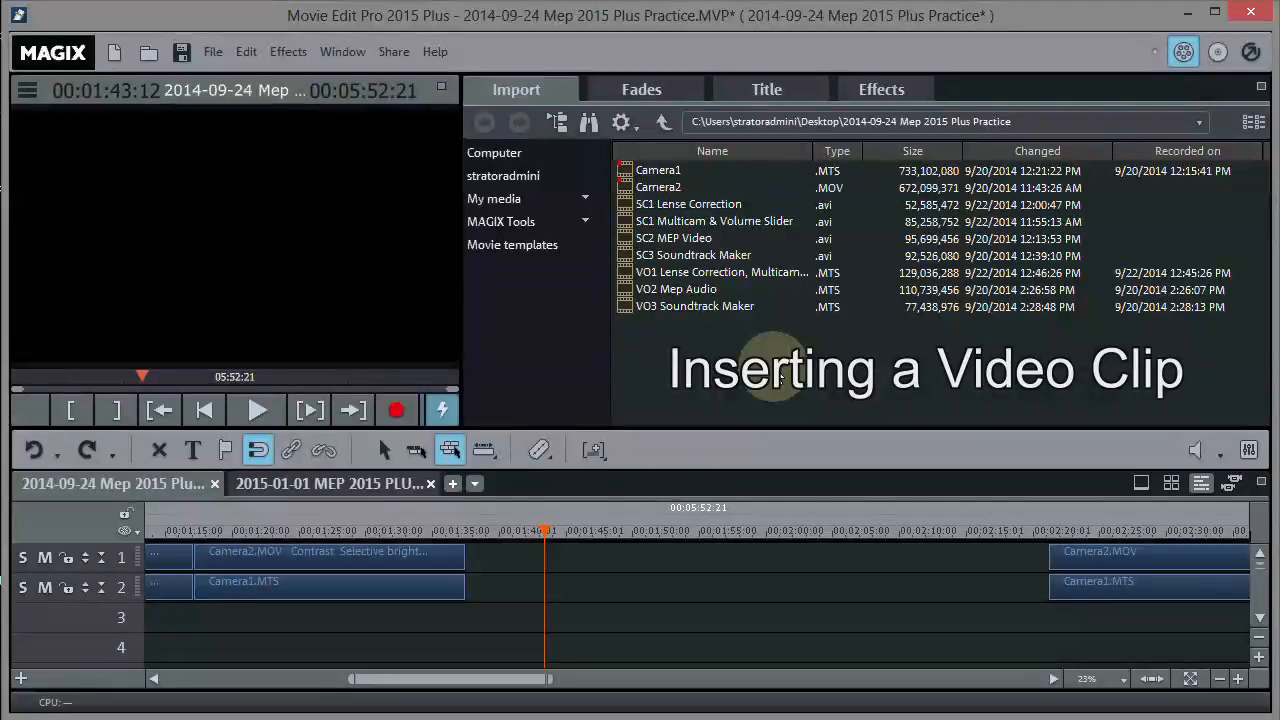
pyautogui.moveTo(690, 205)
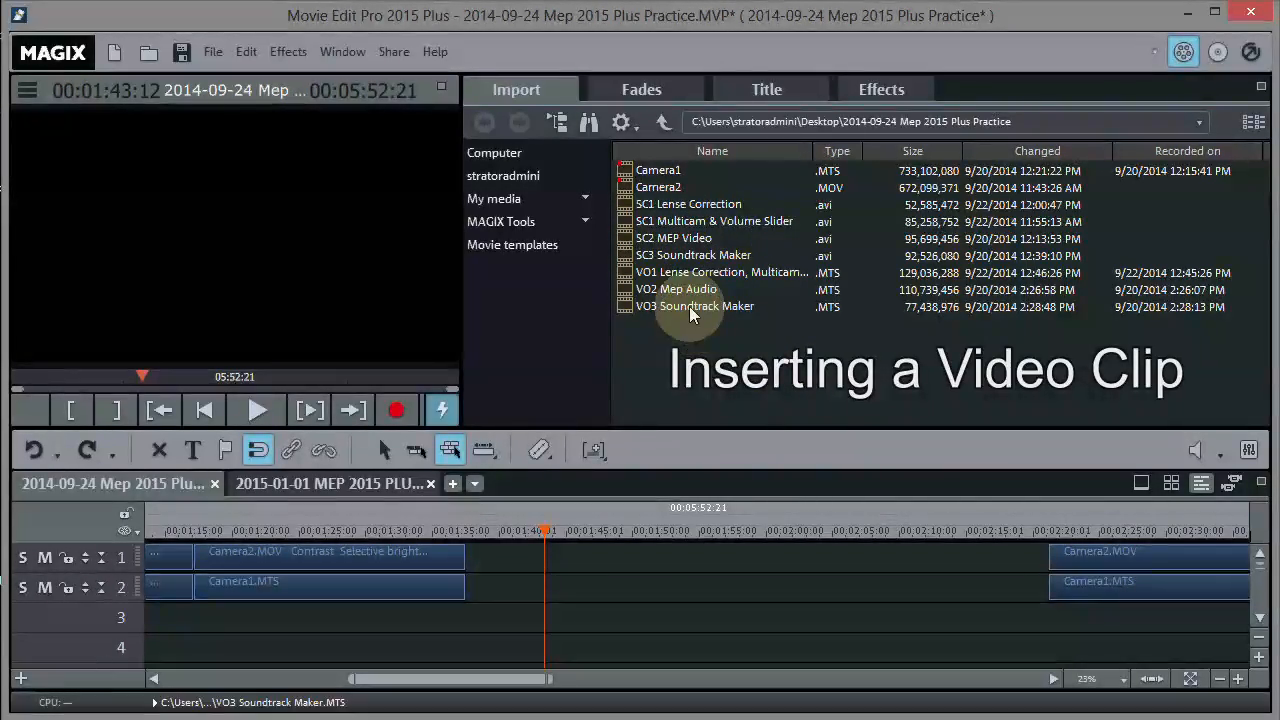
pyautogui.moveTo(672, 243)
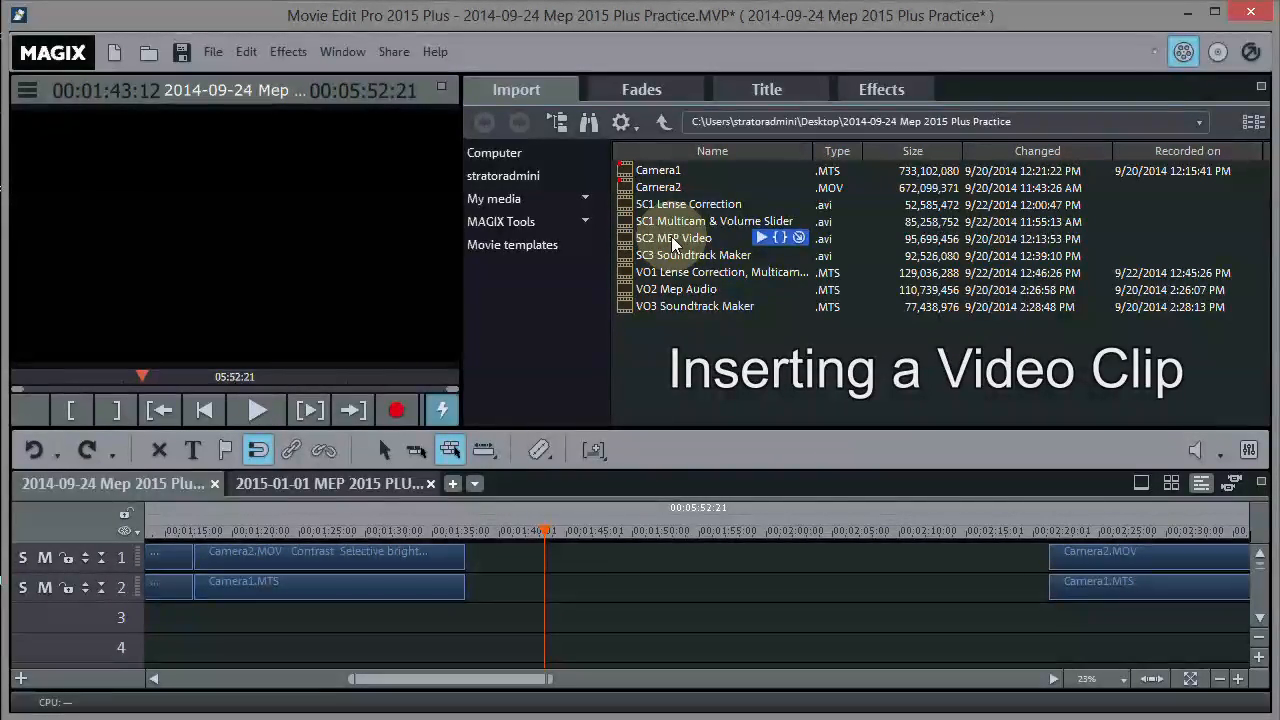
pyautogui.click(672, 240)
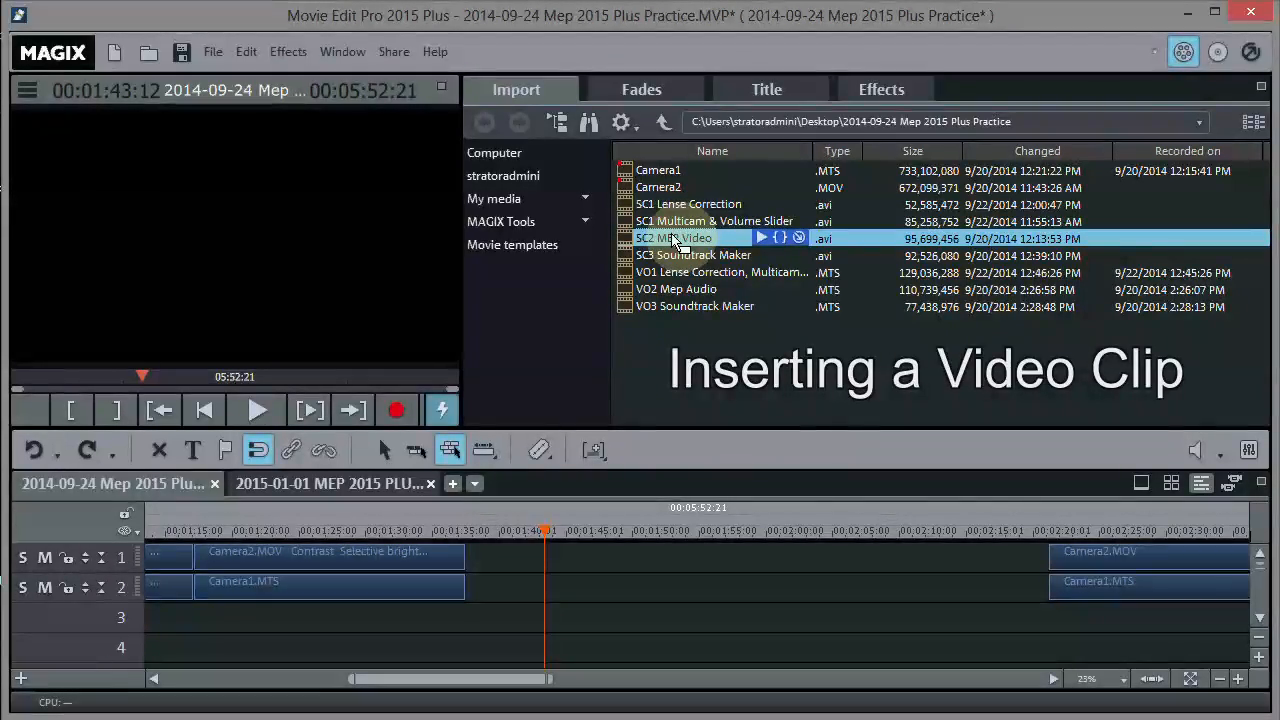
pyautogui.moveTo(674, 240); pyautogui.dragTo(518, 628)
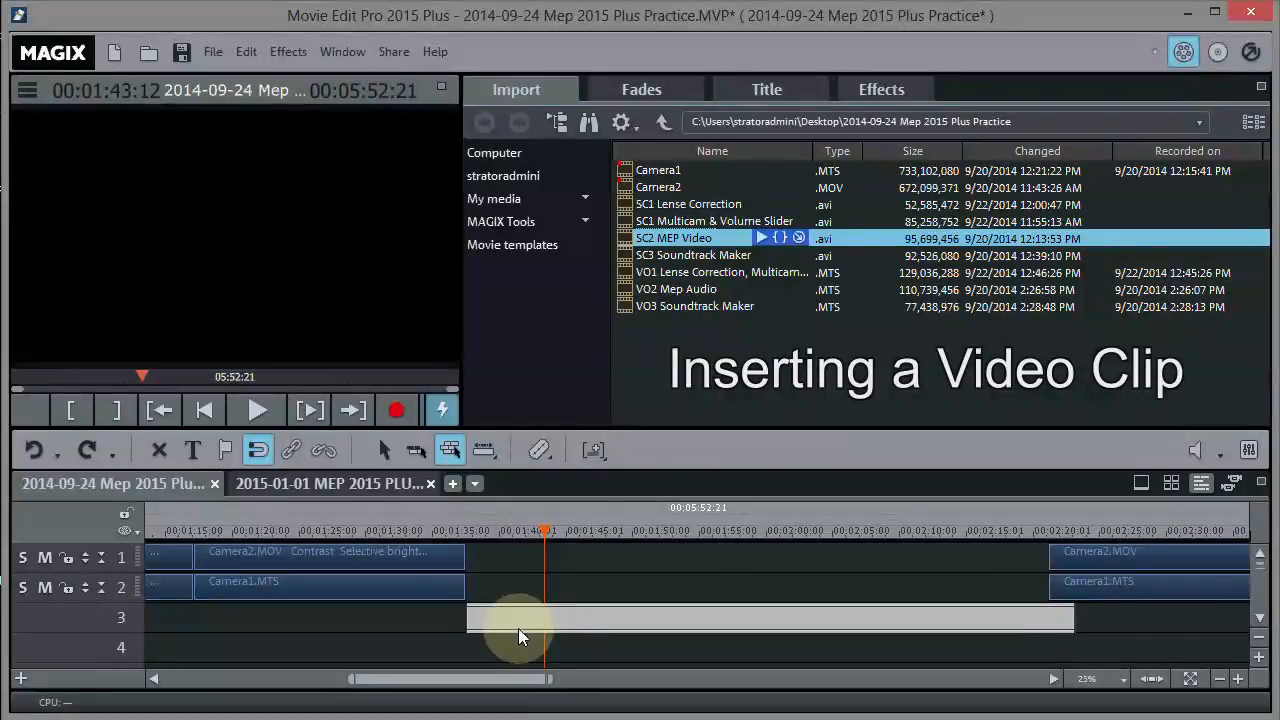
pyautogui.moveTo(518, 628); pyautogui.dragTo(516, 628)
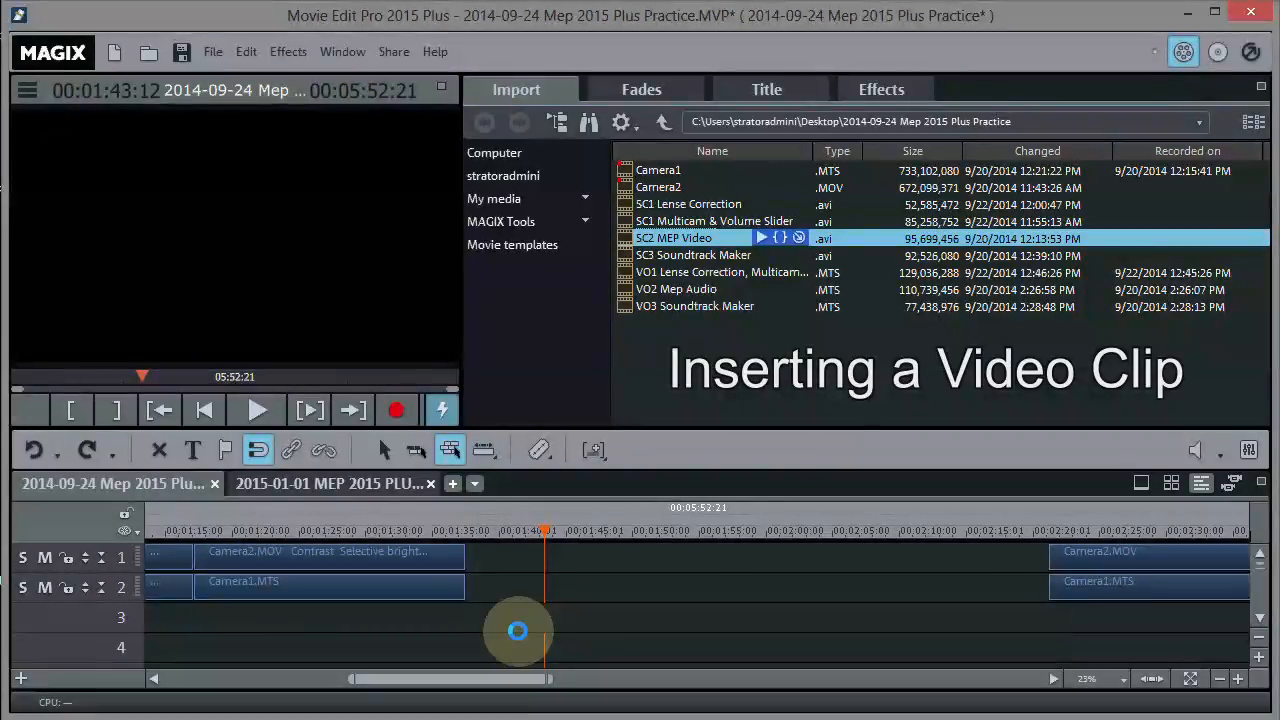
pyautogui.click(733, 437)
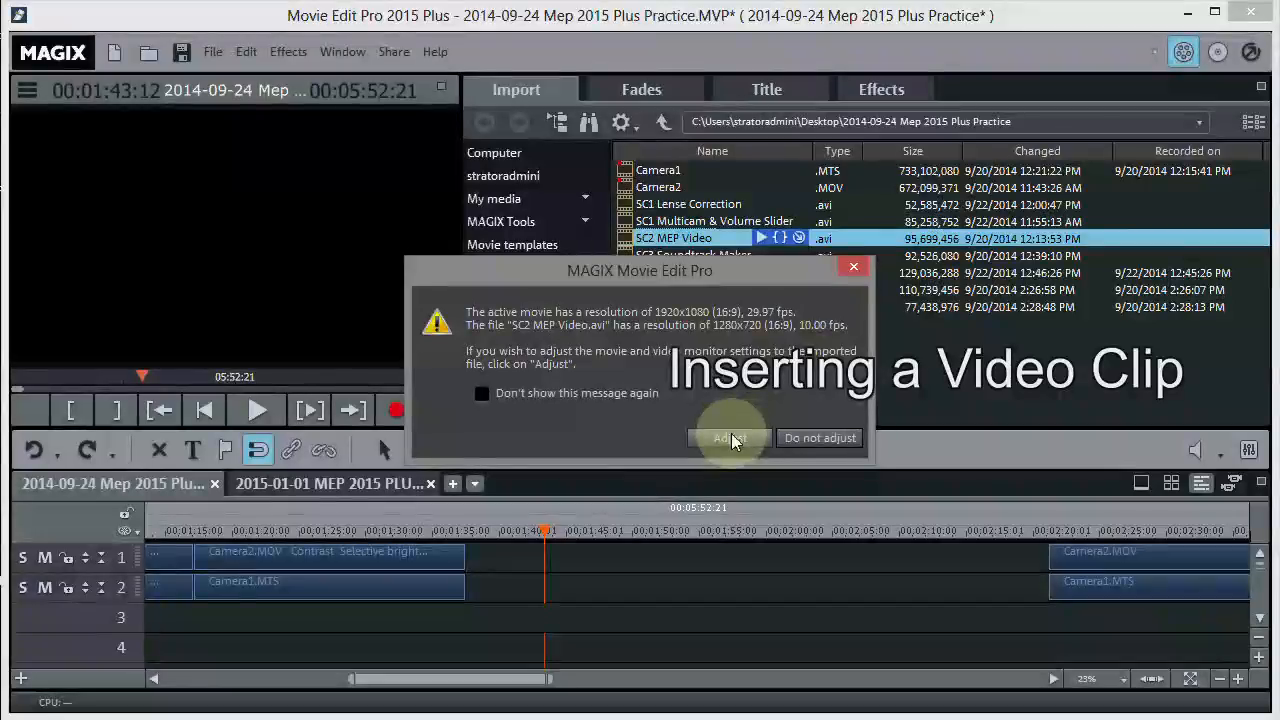
pyautogui.click(797, 438)
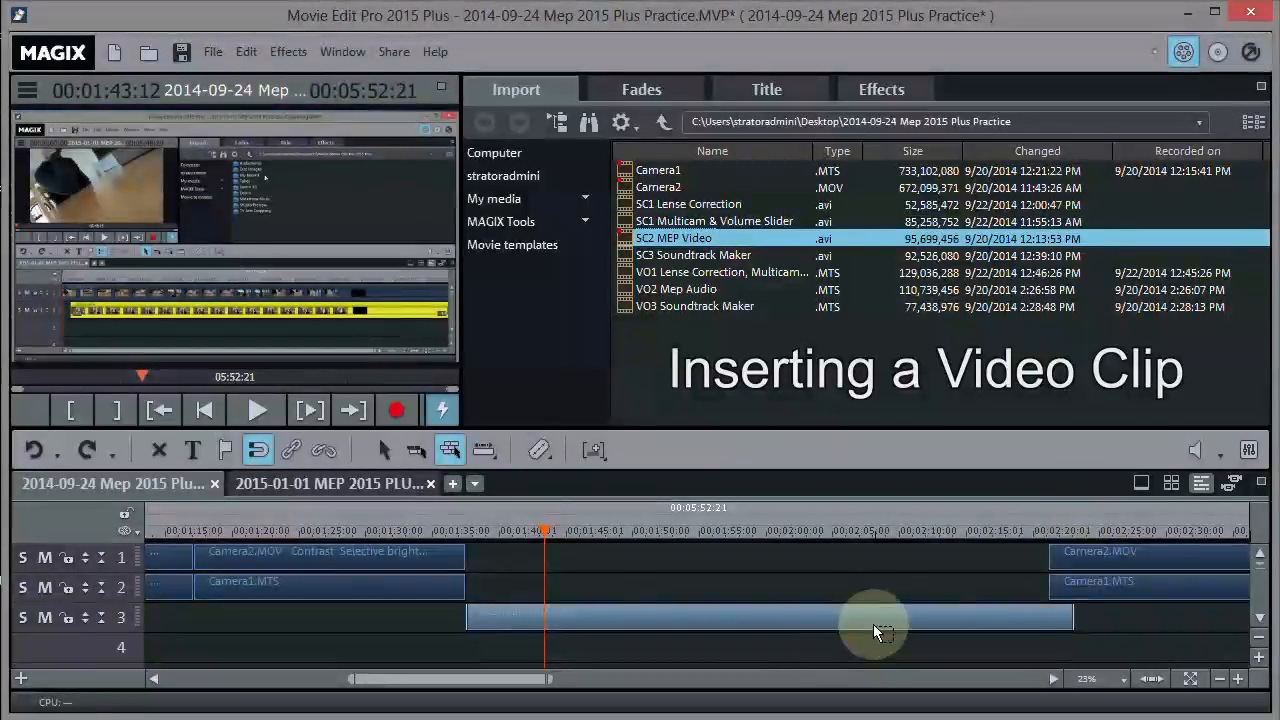
# - Start the following camera clips at the end of SC2 MEP Video.avi, and move only that inserted clip up to track 1 from 00:01:37:17
pyautogui.moveTo(877, 617); pyautogui.dragTo(917, 617)
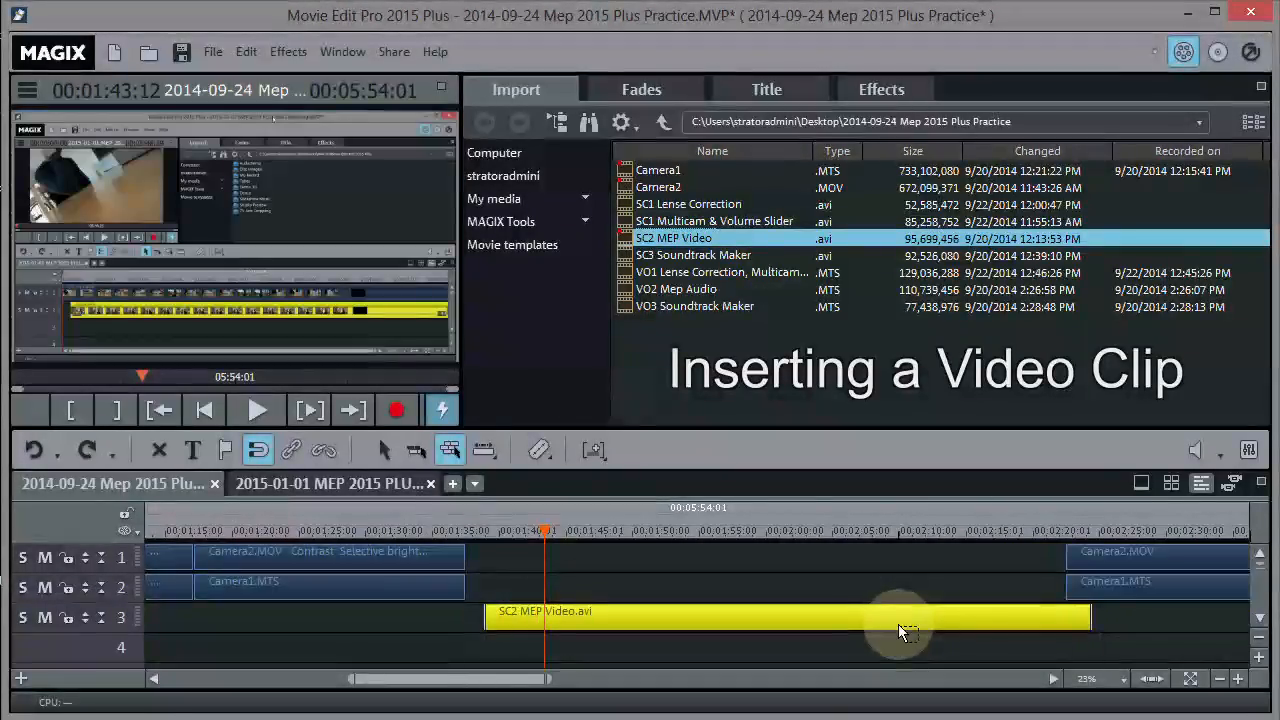
pyautogui.moveTo(1100, 551); pyautogui.dragTo(1127, 552)
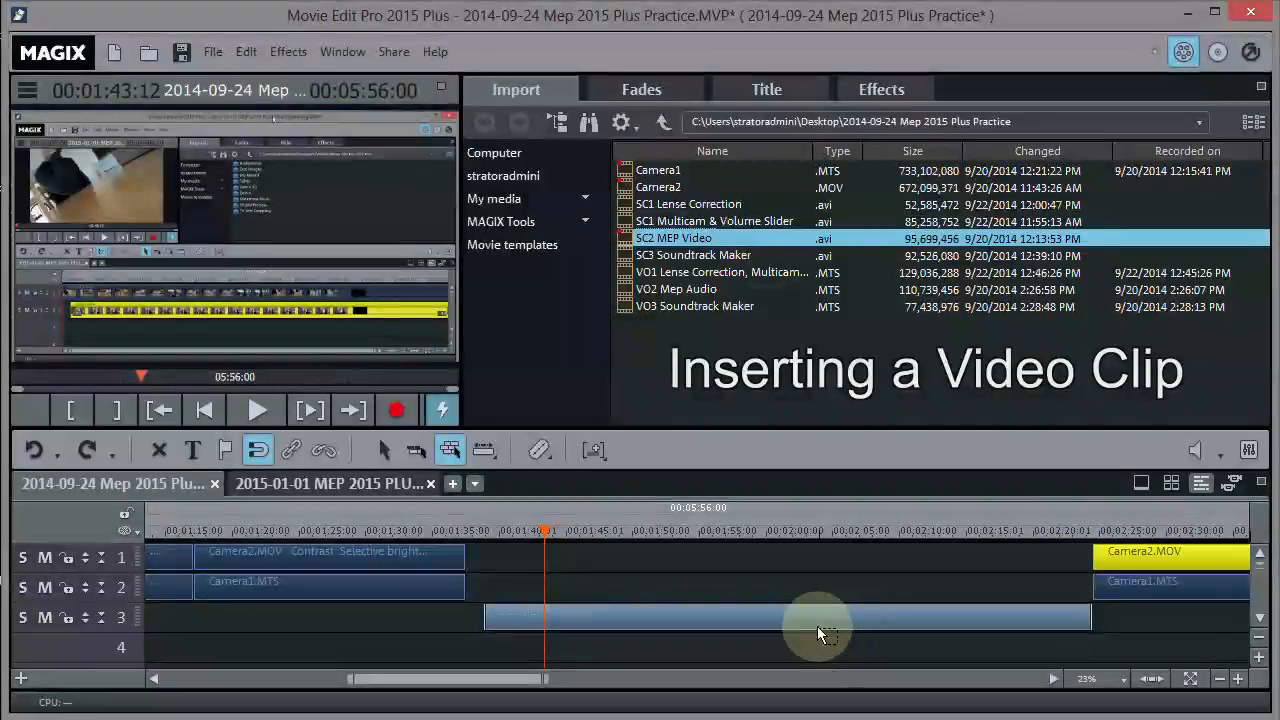
pyautogui.moveTo(814, 621); pyautogui.dragTo(795, 621)
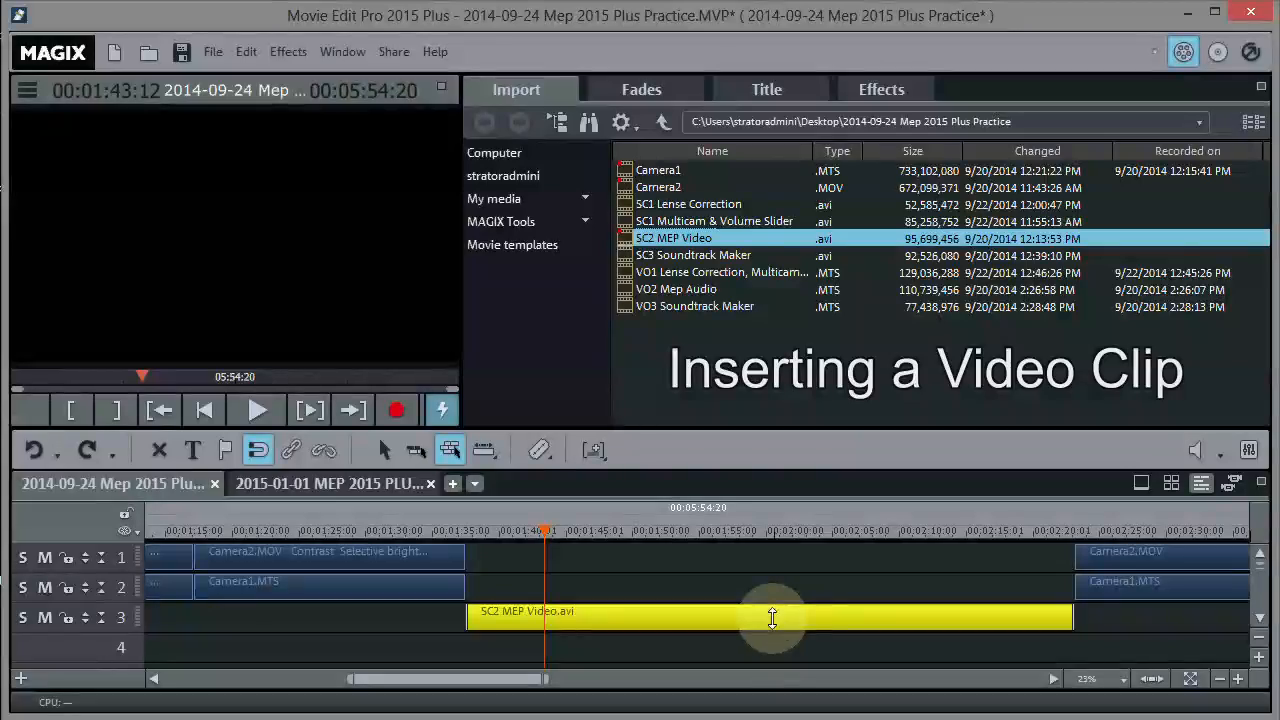
pyautogui.click(737, 623)
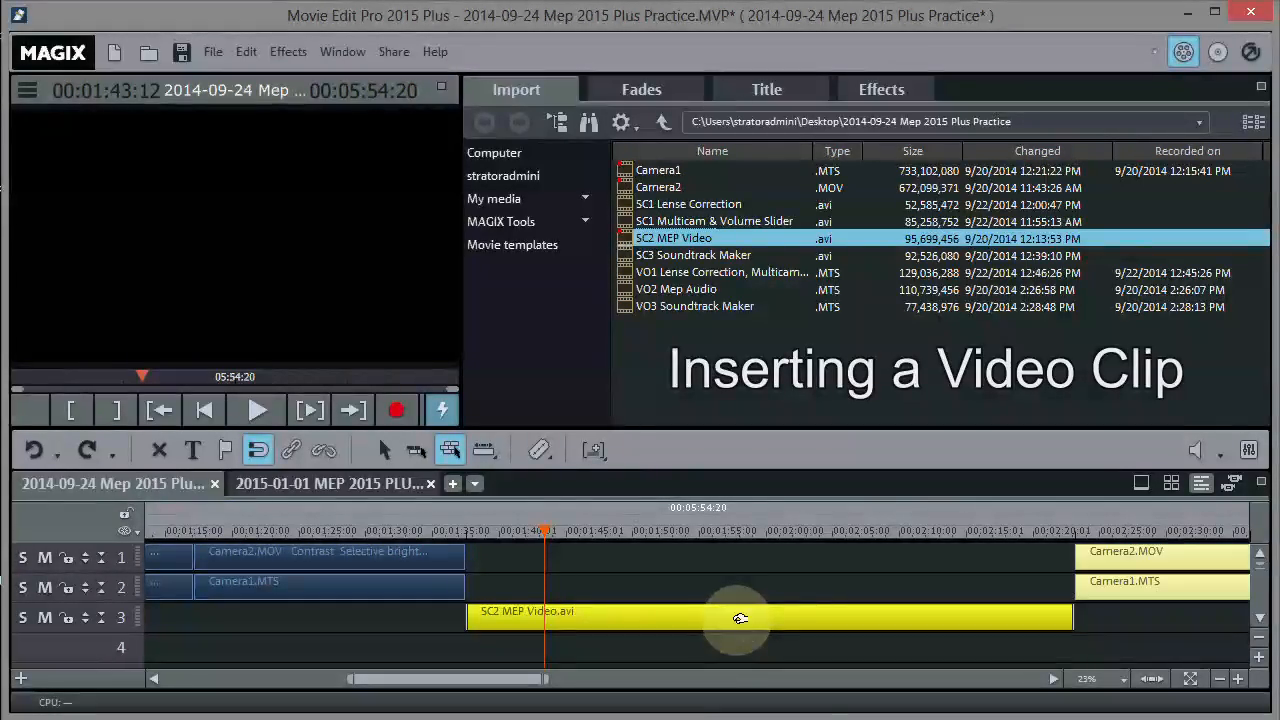
pyautogui.click(734, 566)
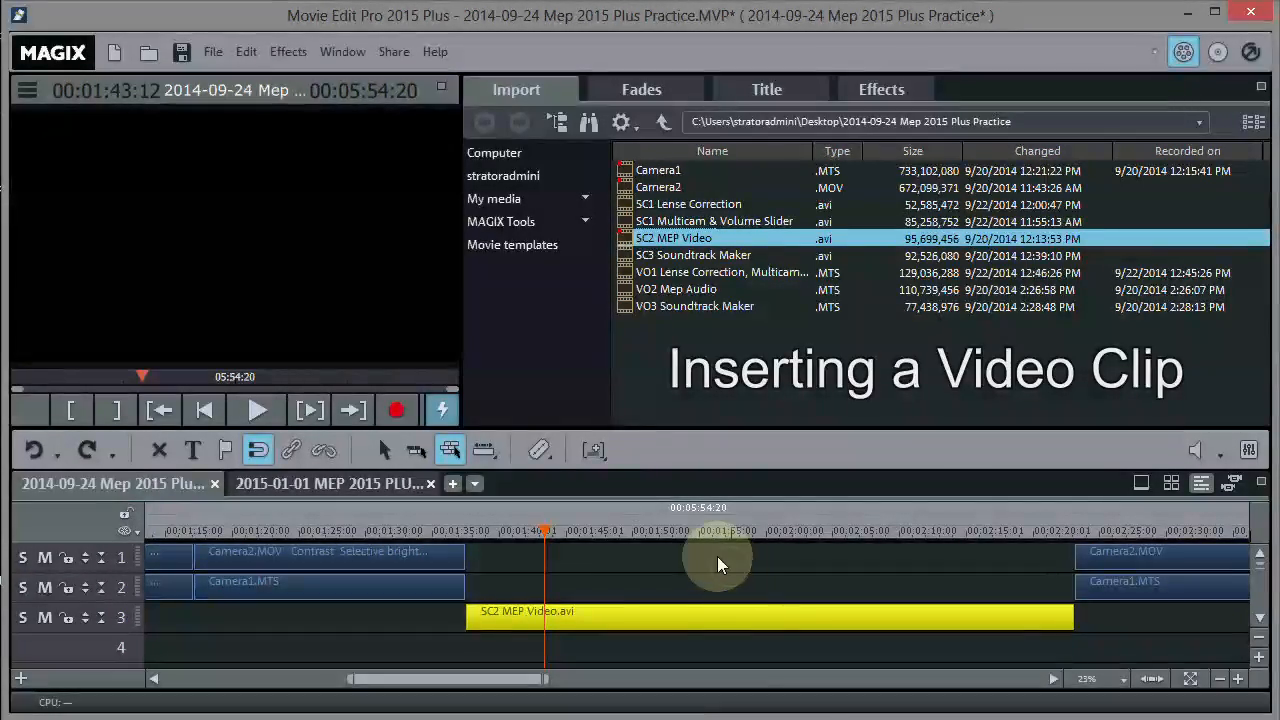
pyautogui.click(381, 452)
pyautogui.moveTo(636, 629); pyautogui.dragTo(636, 553)
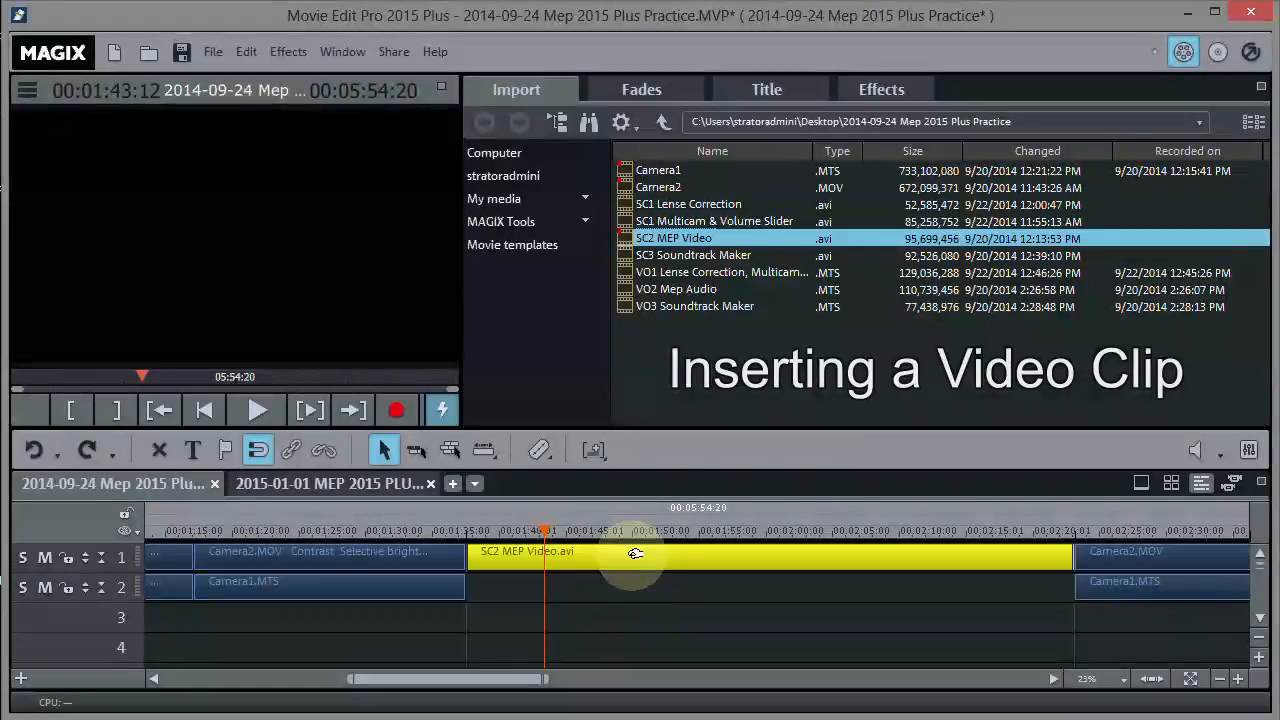
# - Set the playhead to 00:01:37:17 and add VO2 Mep Audio.MTS to track 3 from that point
pyautogui.moveTo(543, 514); pyautogui.dragTo(463, 527)
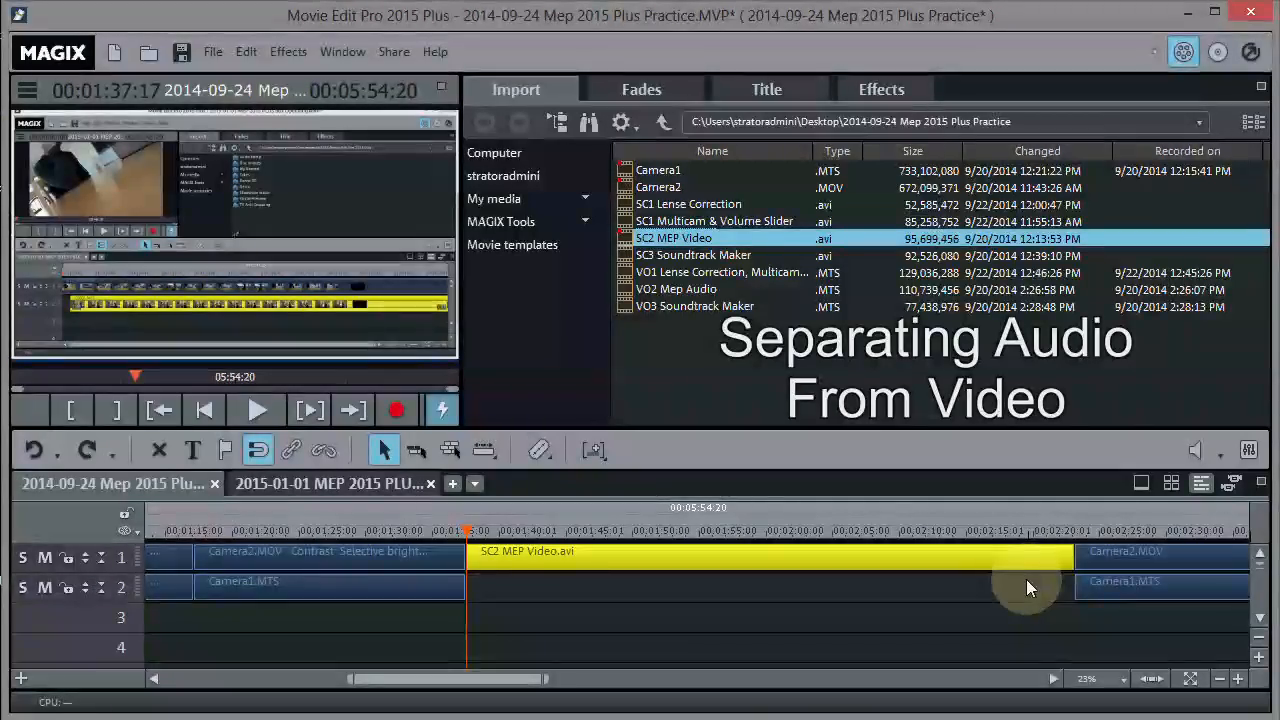
pyautogui.click(657, 289)
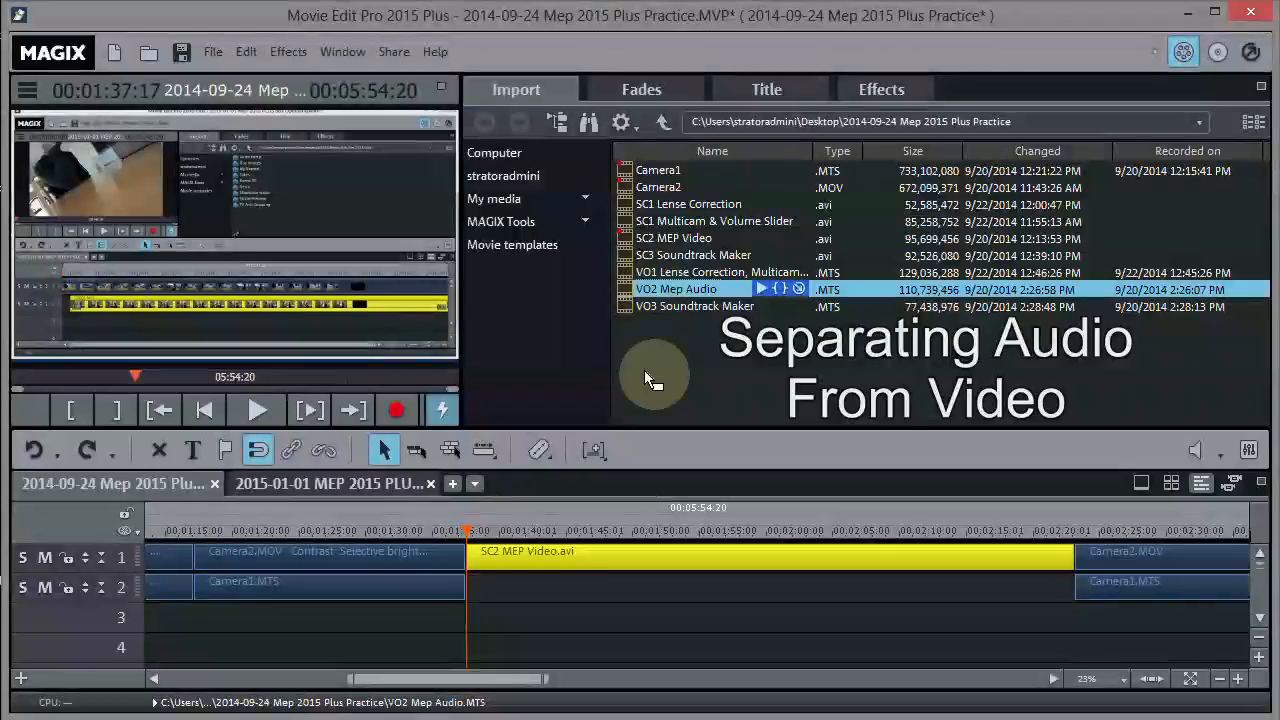
pyautogui.moveTo(644, 373); pyautogui.dragTo(516, 618)
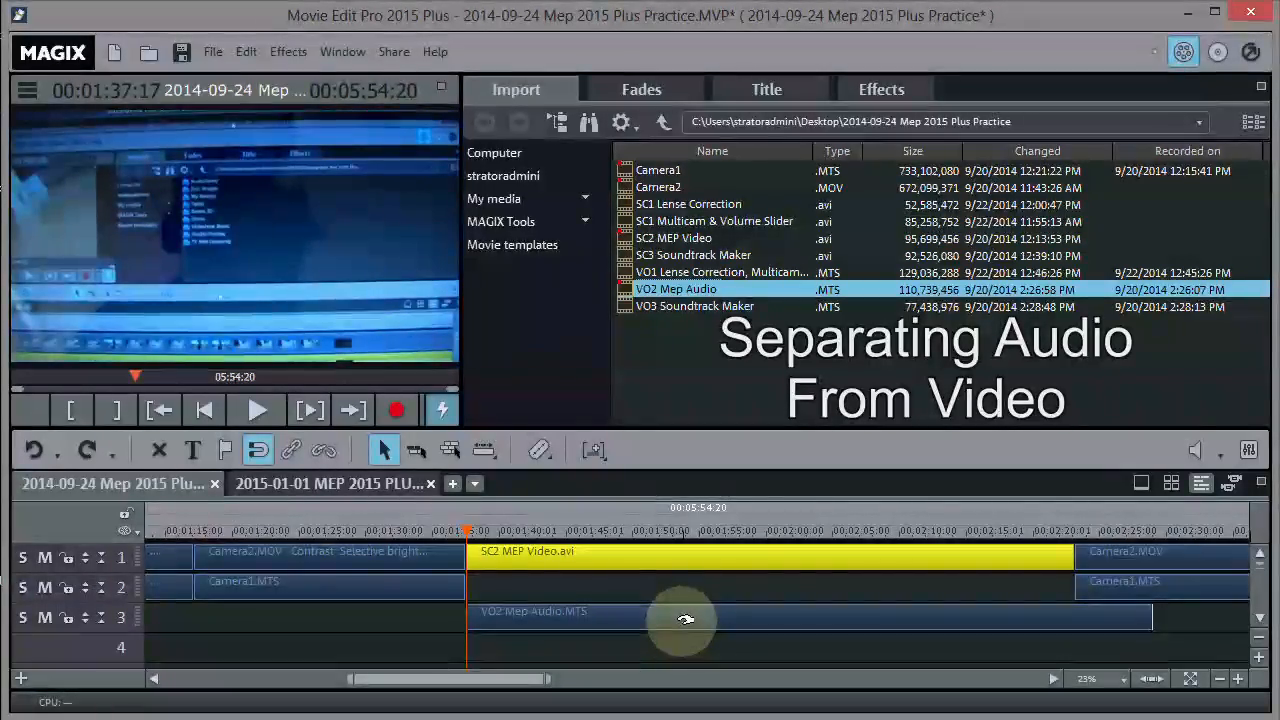
# - Separate the audio of the VO2 Mep Audio.MTS clip from its video, and delete the video part on track 3
pyautogui.rightClick(682, 620)
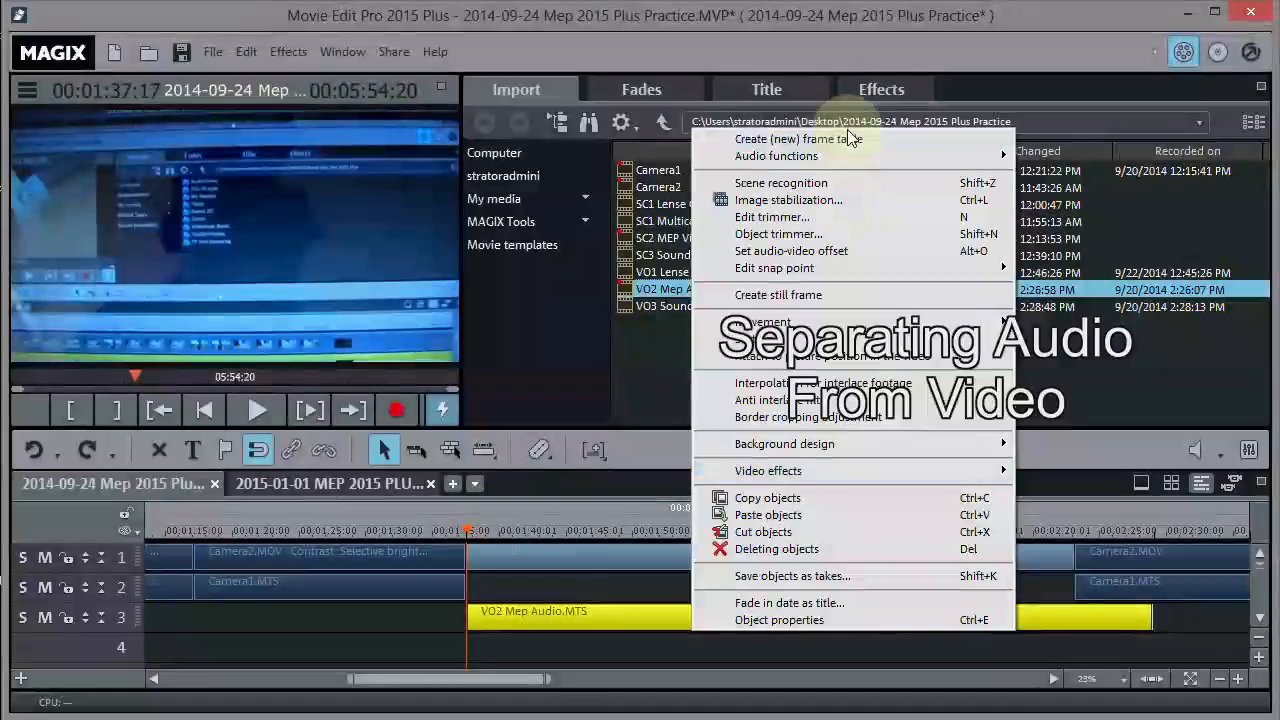
pyautogui.moveTo(840, 158)
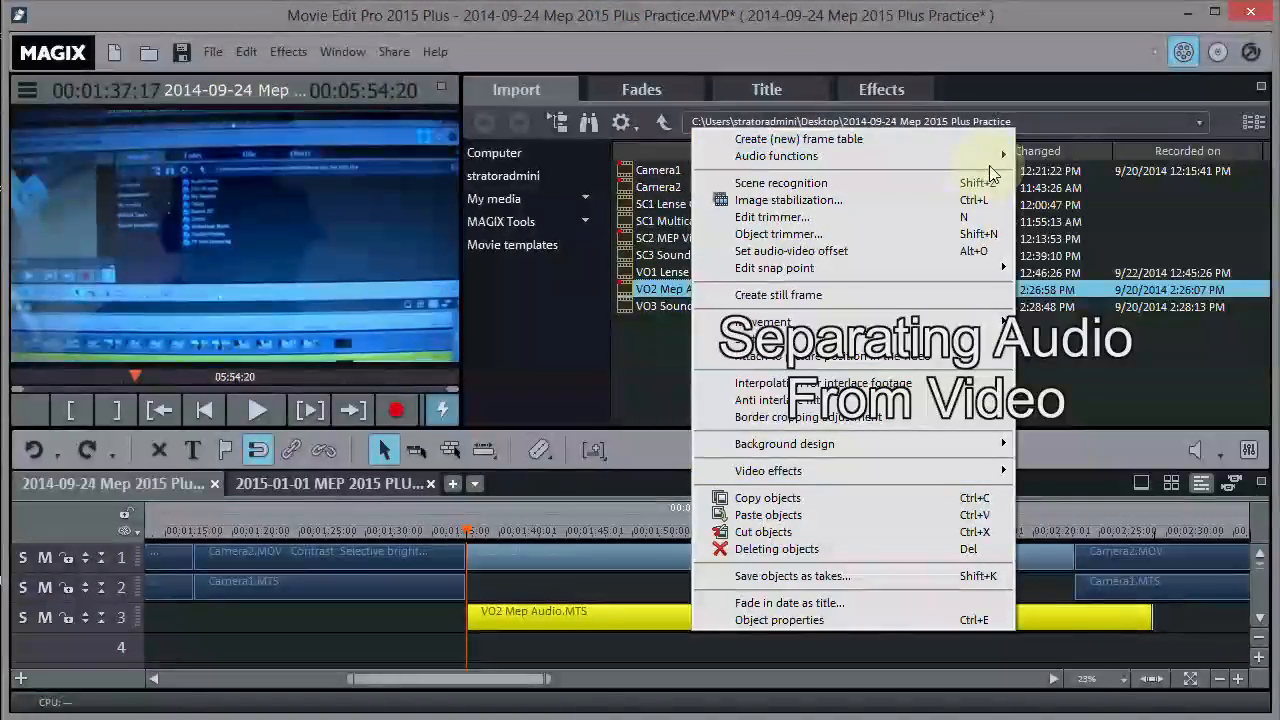
pyautogui.moveTo(990, 165)
pyautogui.click(1049, 154)
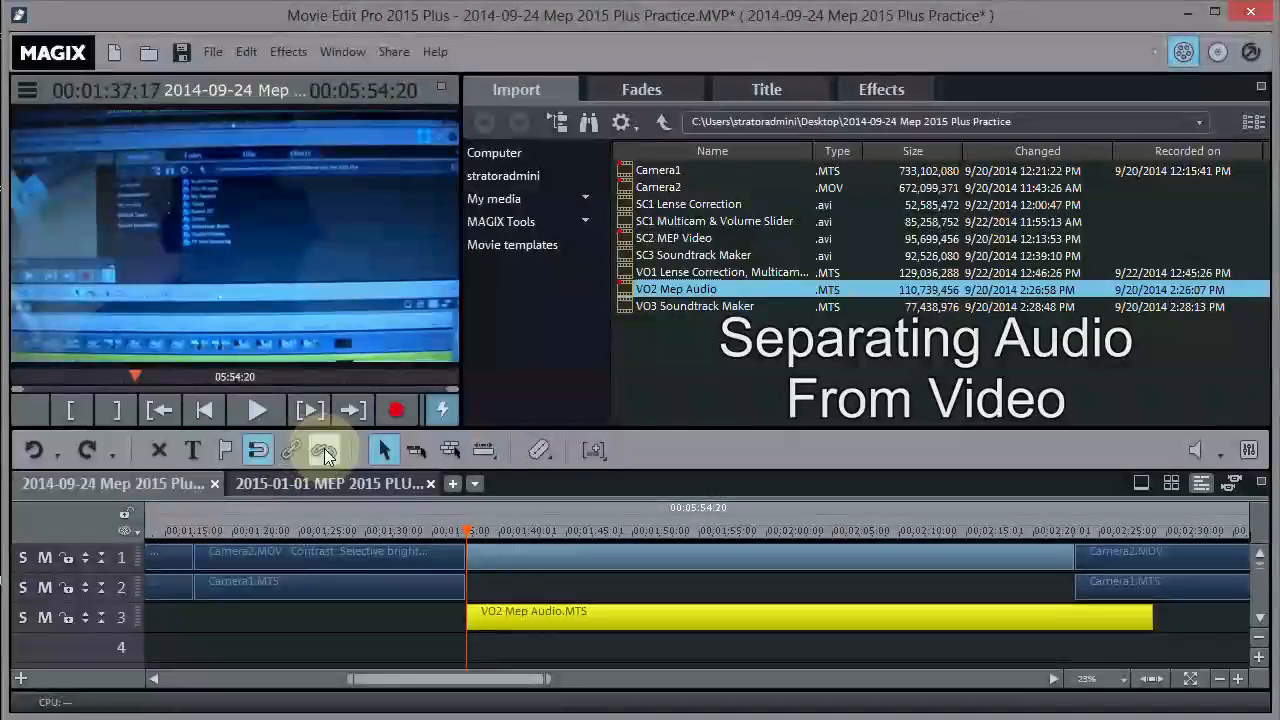
pyautogui.doubleClick(618, 617)
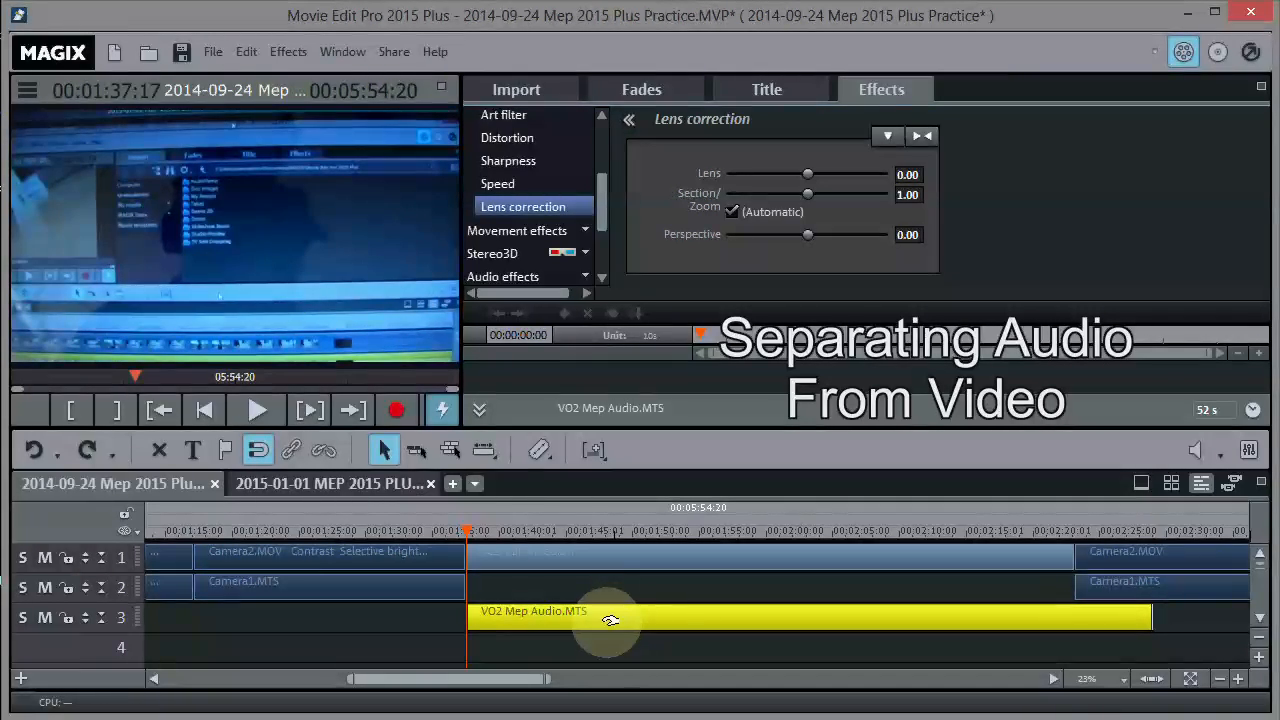
pyautogui.click(322, 454)
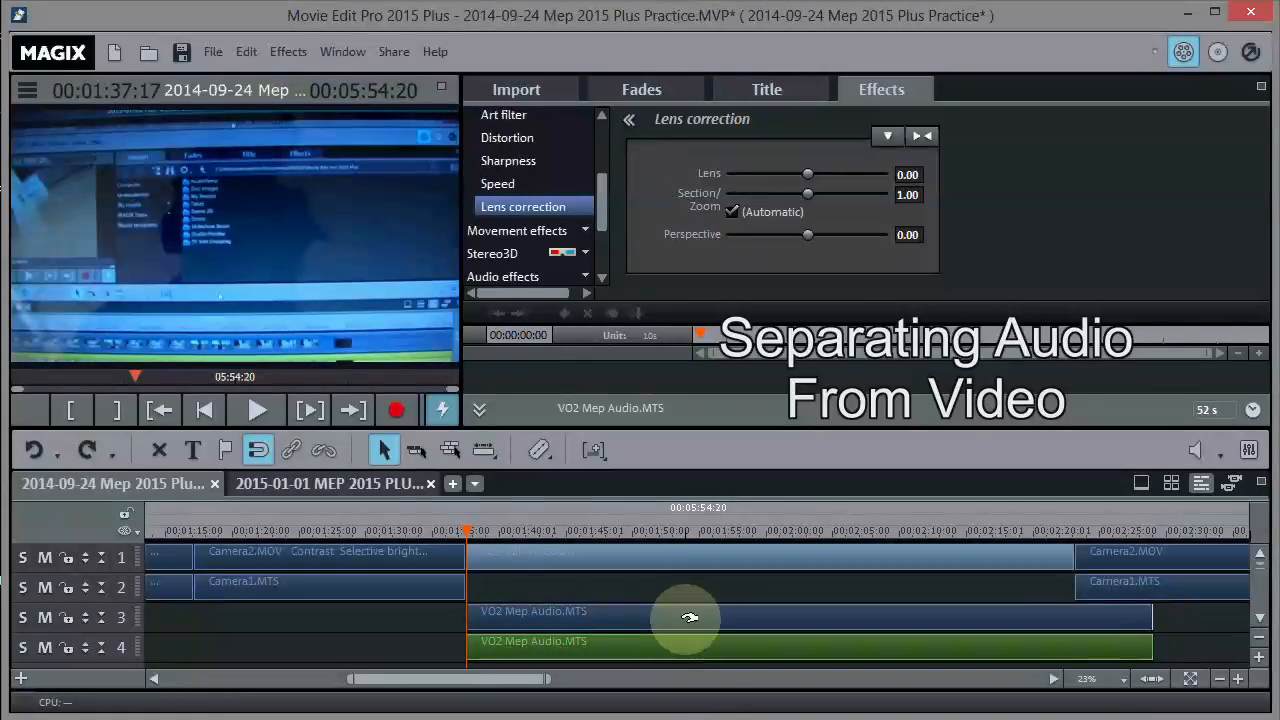
pyautogui.click(690, 617)
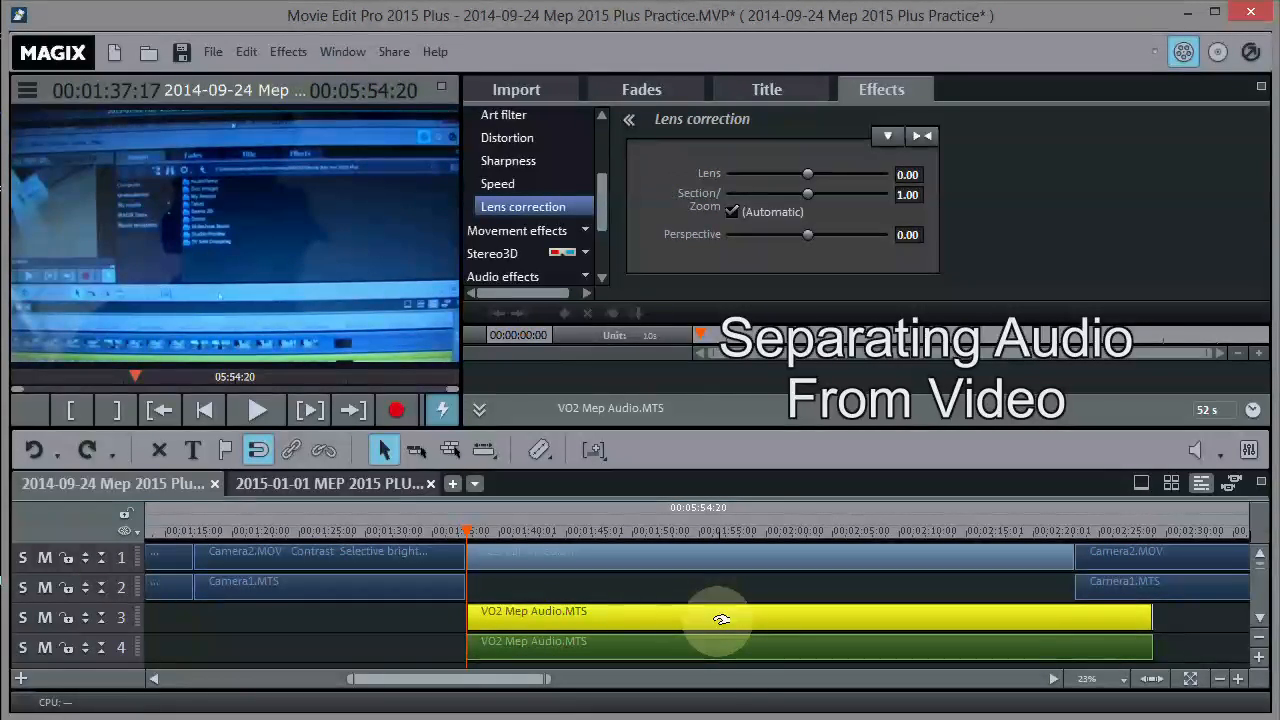
pyautogui.press('Delete')
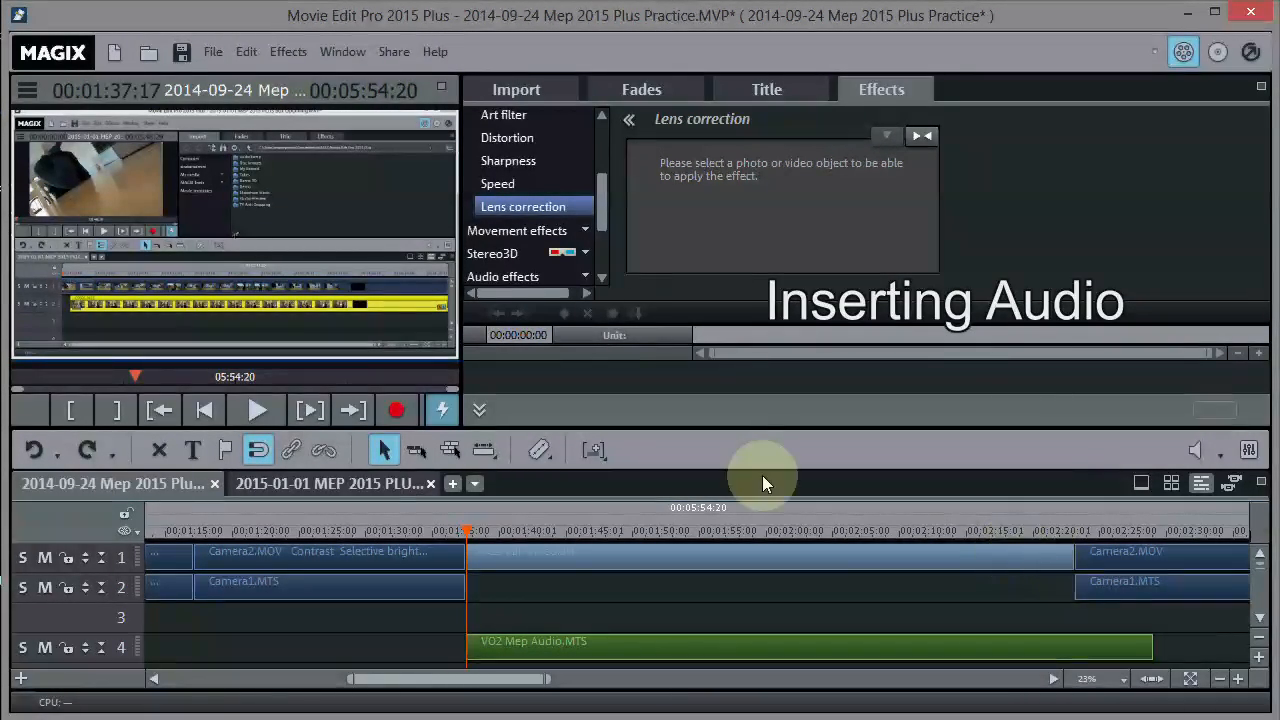
# - Shift the camera clips after SC2 MEP Video.avi about 8 seconds later, and place the VO2 audio on track 2 from 00:01:37:17
pyautogui.moveTo(672, 646); pyautogui.dragTo(494, 656)
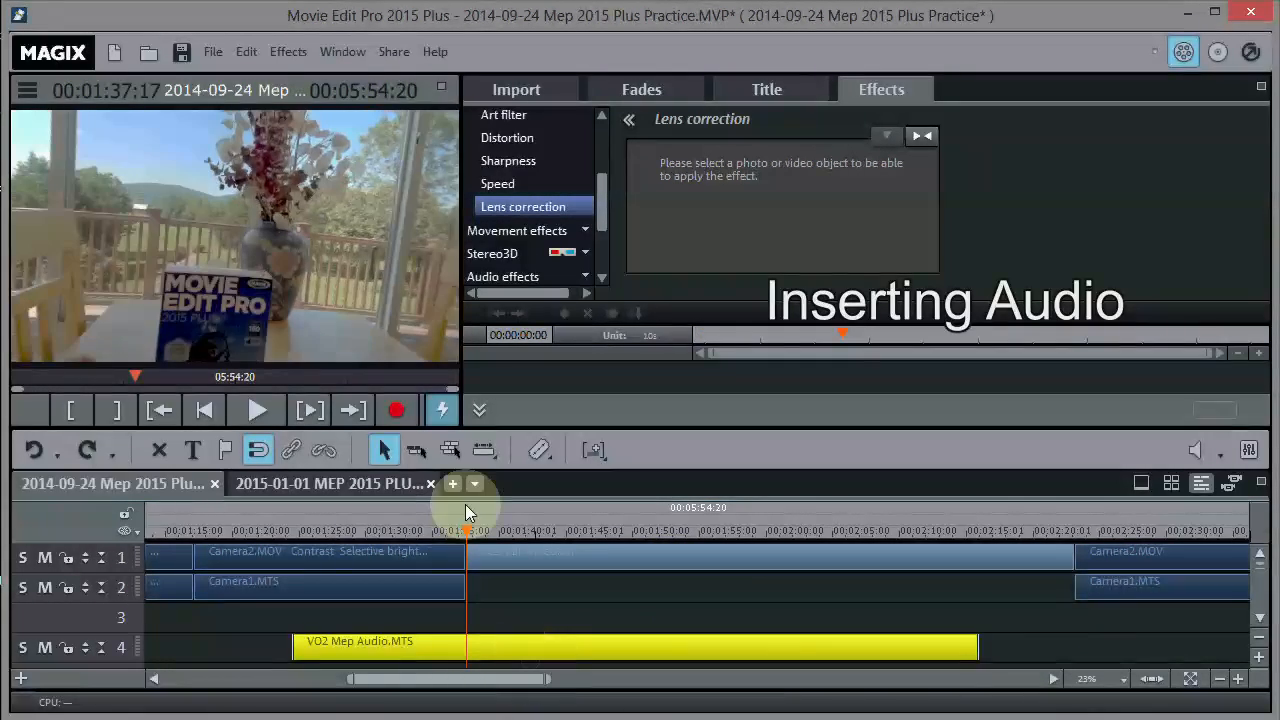
pyautogui.click(450, 449)
pyautogui.moveTo(1117, 556); pyautogui.dragTo(1245, 557)
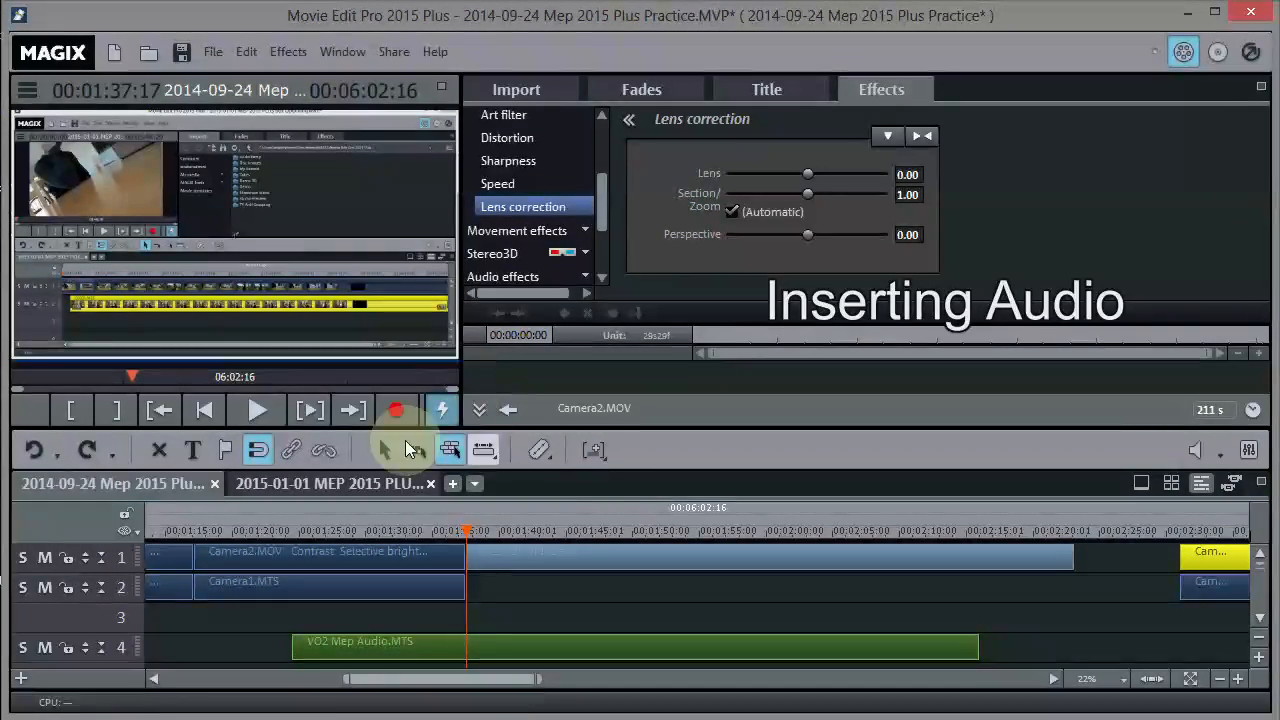
pyautogui.click(384, 452)
pyautogui.moveTo(509, 663); pyautogui.dragTo(685, 585)
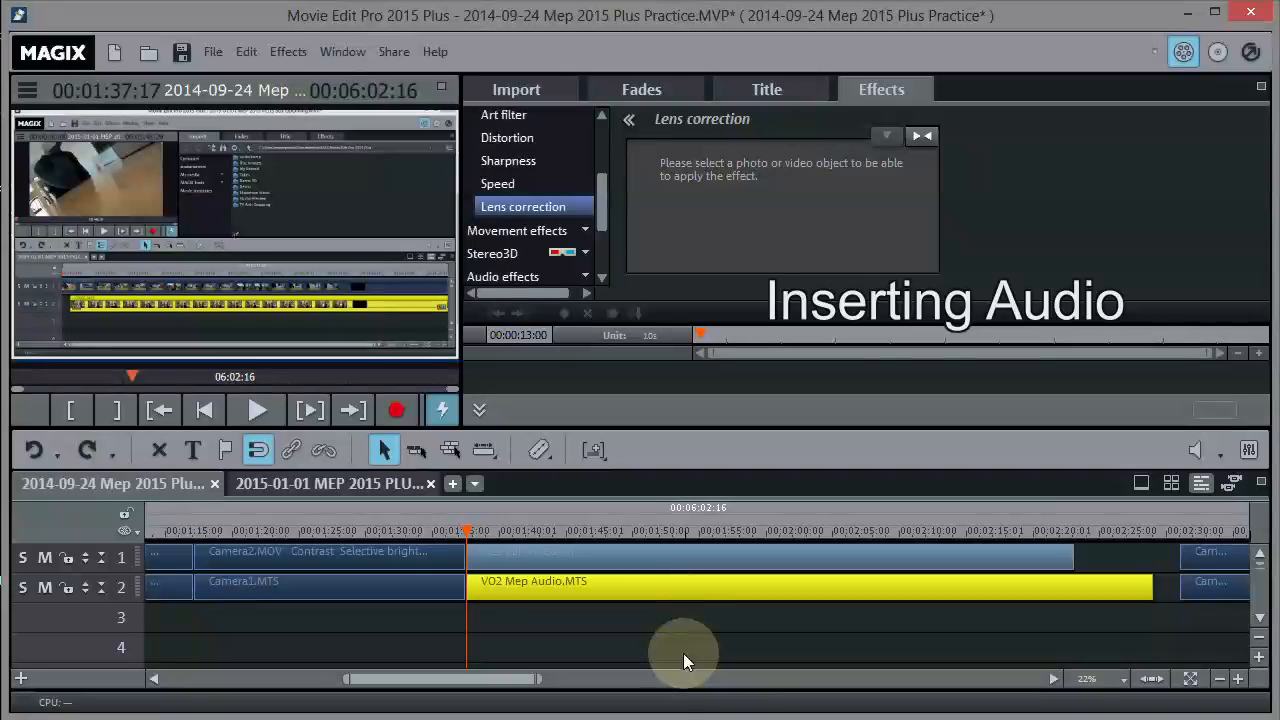
# - Remove the beginning of the VO2 audio up to 00:01:38:18 and move the remaining audio back to start at 00:01:37:17
pyautogui.click(1259, 659)
pyautogui.click(1259, 659)
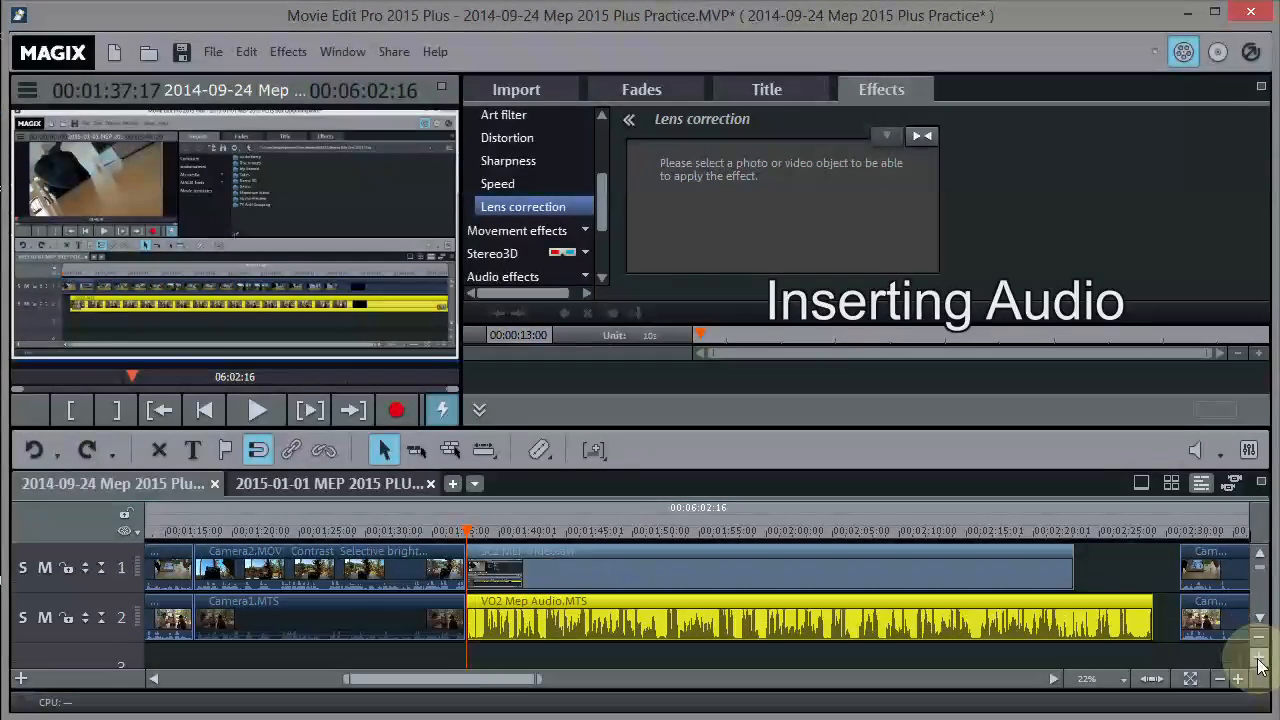
pyautogui.click(1259, 659)
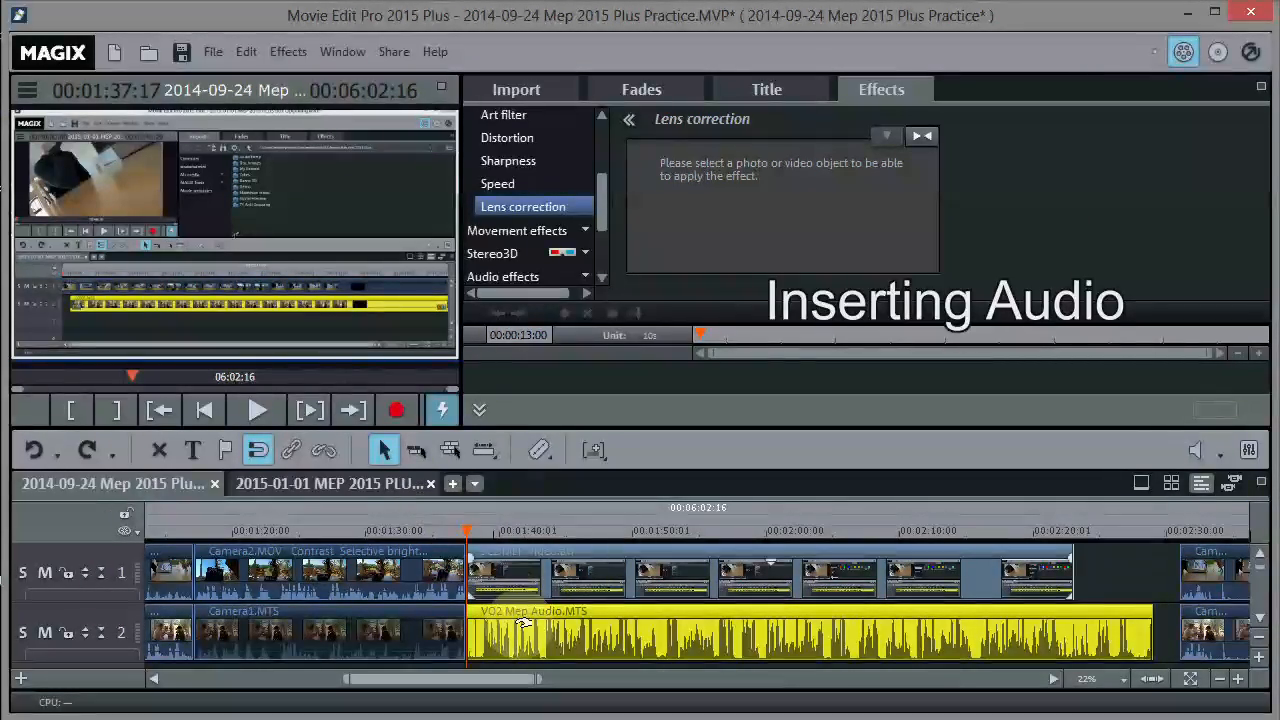
pyautogui.moveTo(466, 530); pyautogui.dragTo(478, 537)
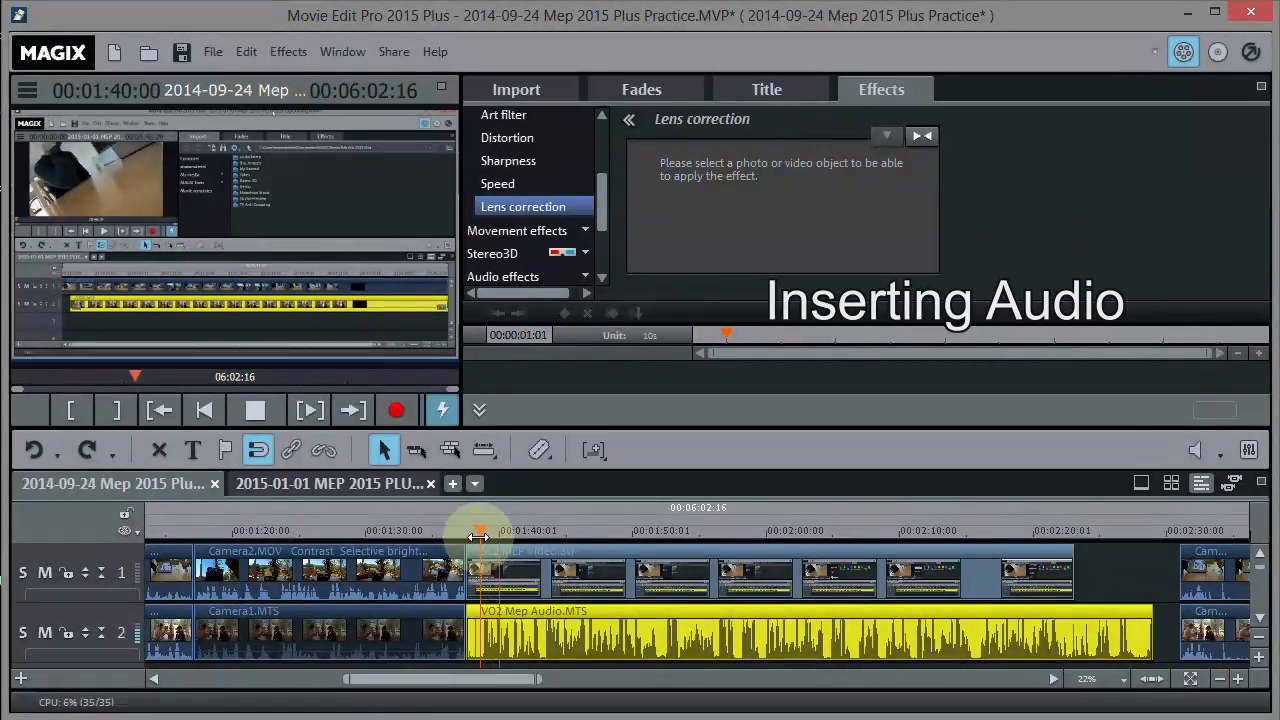
pyautogui.press('space')
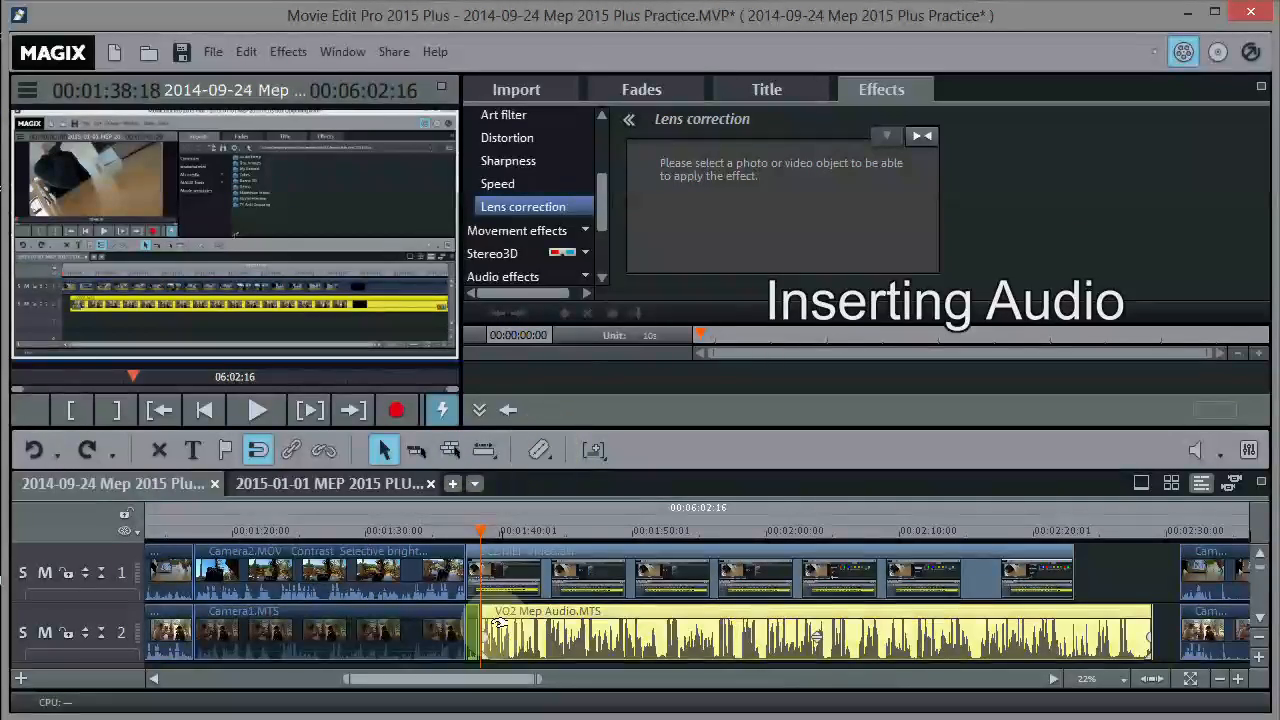
pyautogui.click(472, 628)
pyautogui.moveTo(472, 628); pyautogui.dragTo(477, 625)
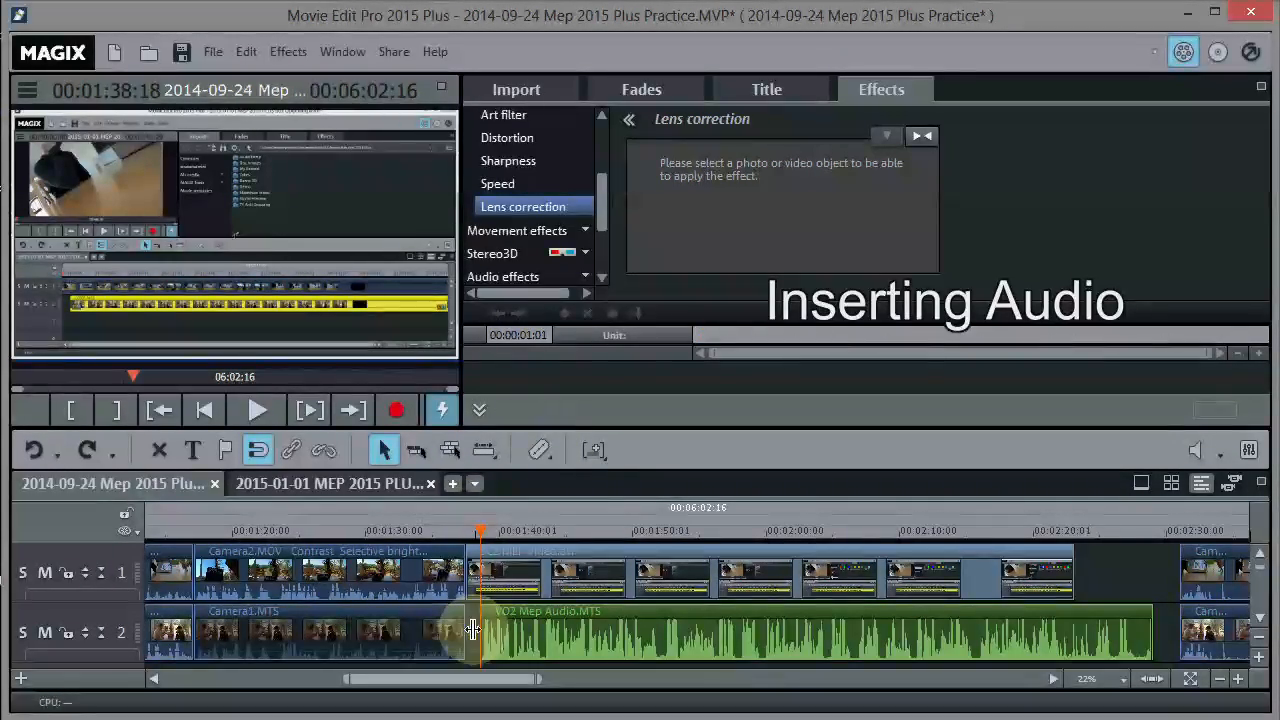
pyautogui.moveTo(530, 628); pyautogui.dragTo(519, 633)
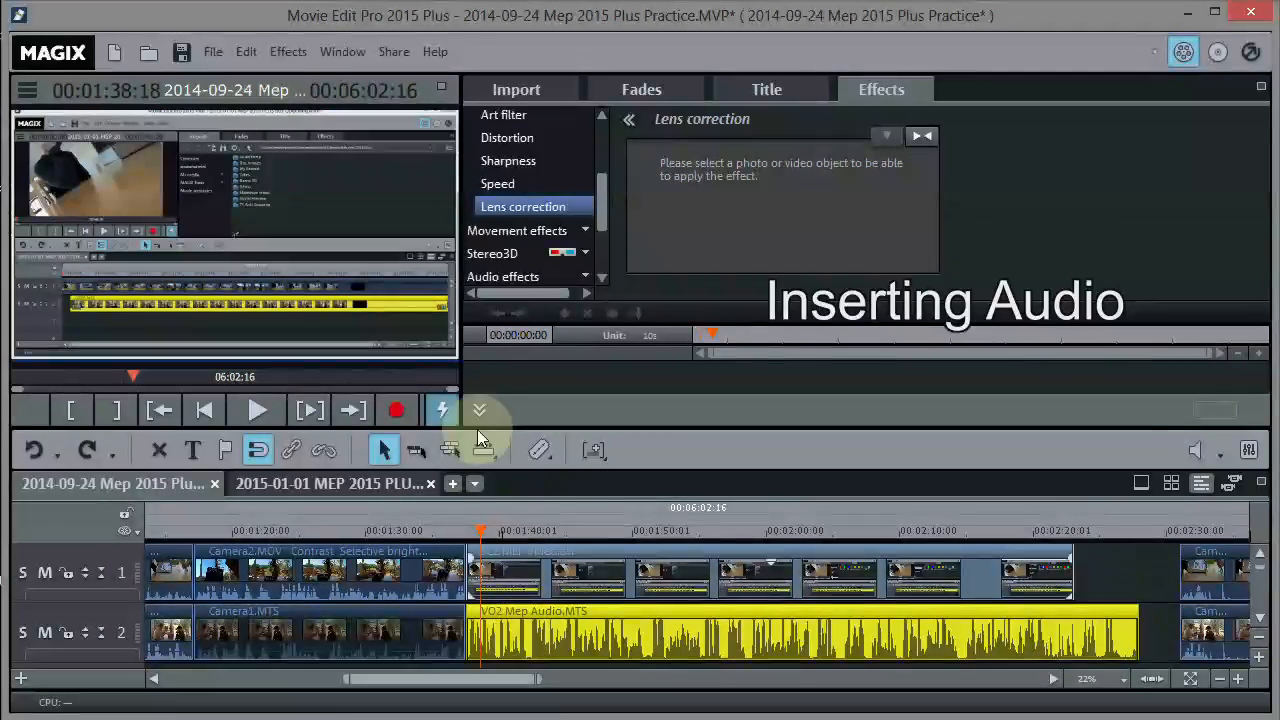
# - Cut off the VO2 audio after 00:02:18:24 and align its end with the end of SC2 MEP Video.avi
pyautogui.moveTo(756, 556); pyautogui.dragTo(954, 534)
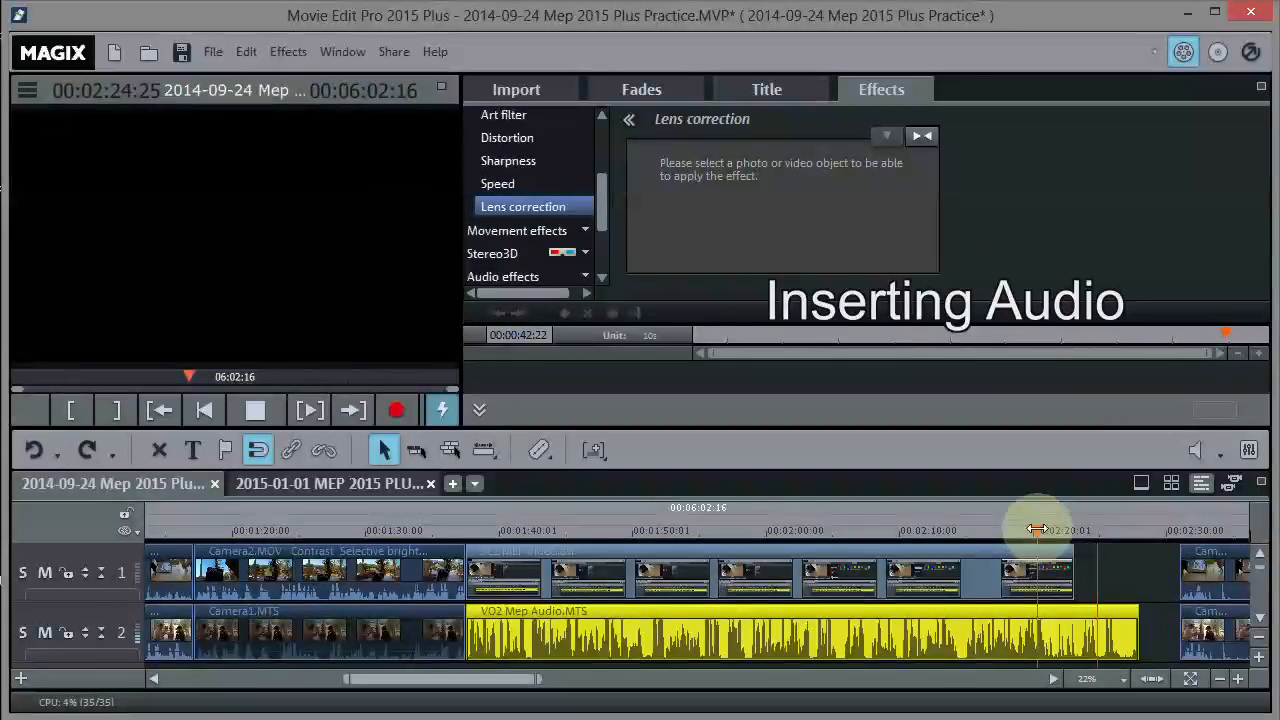
pyautogui.click(1012, 528)
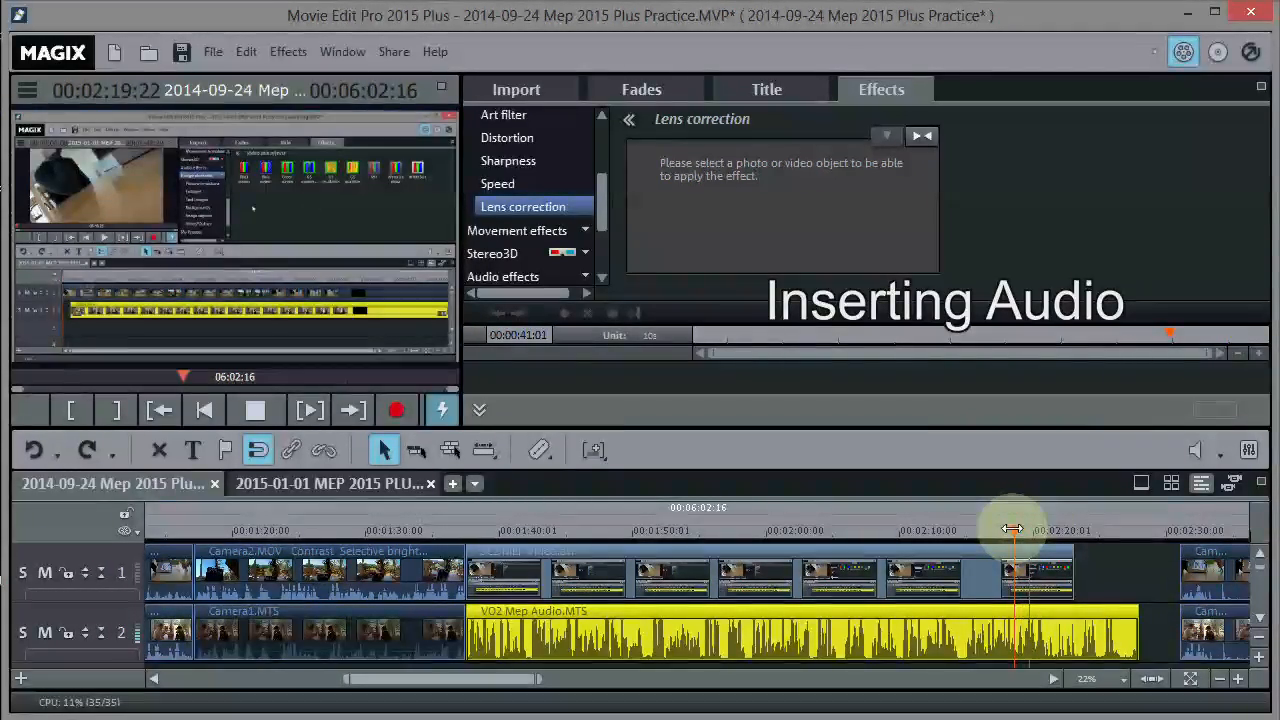
pyautogui.moveTo(992, 527); pyautogui.dragTo(958, 527)
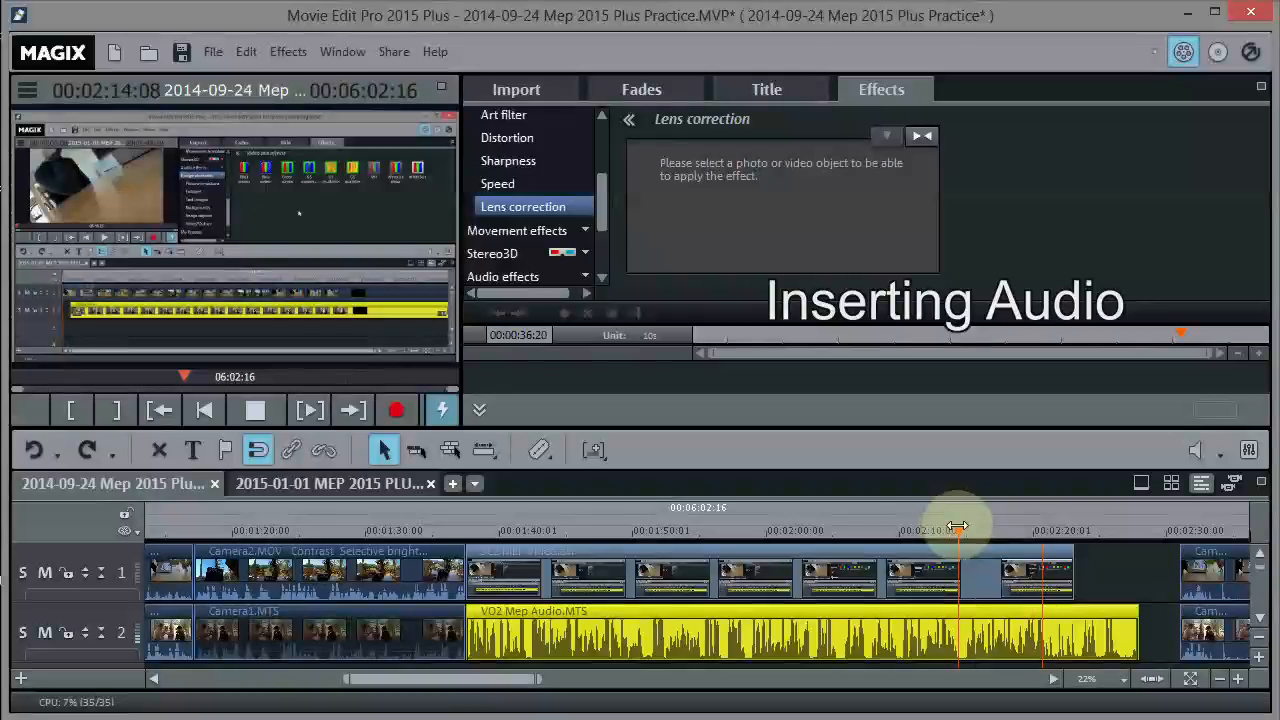
pyautogui.click(1012, 528)
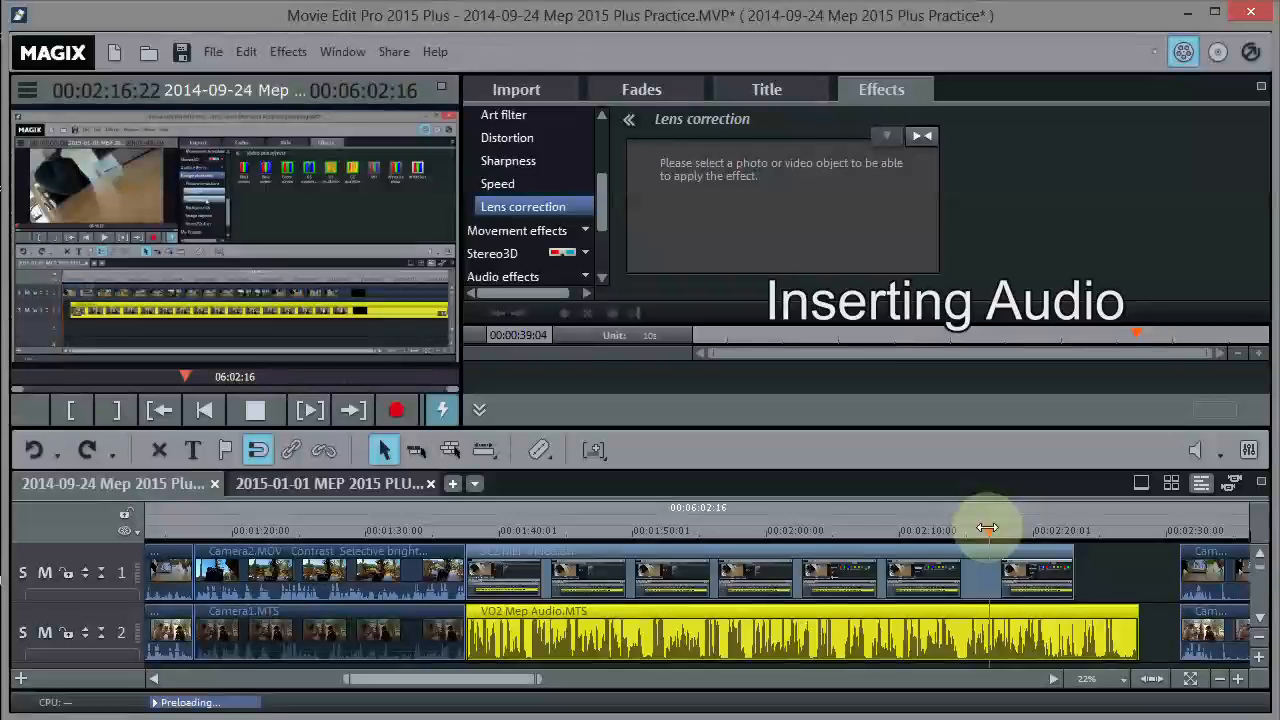
pyautogui.press('space')
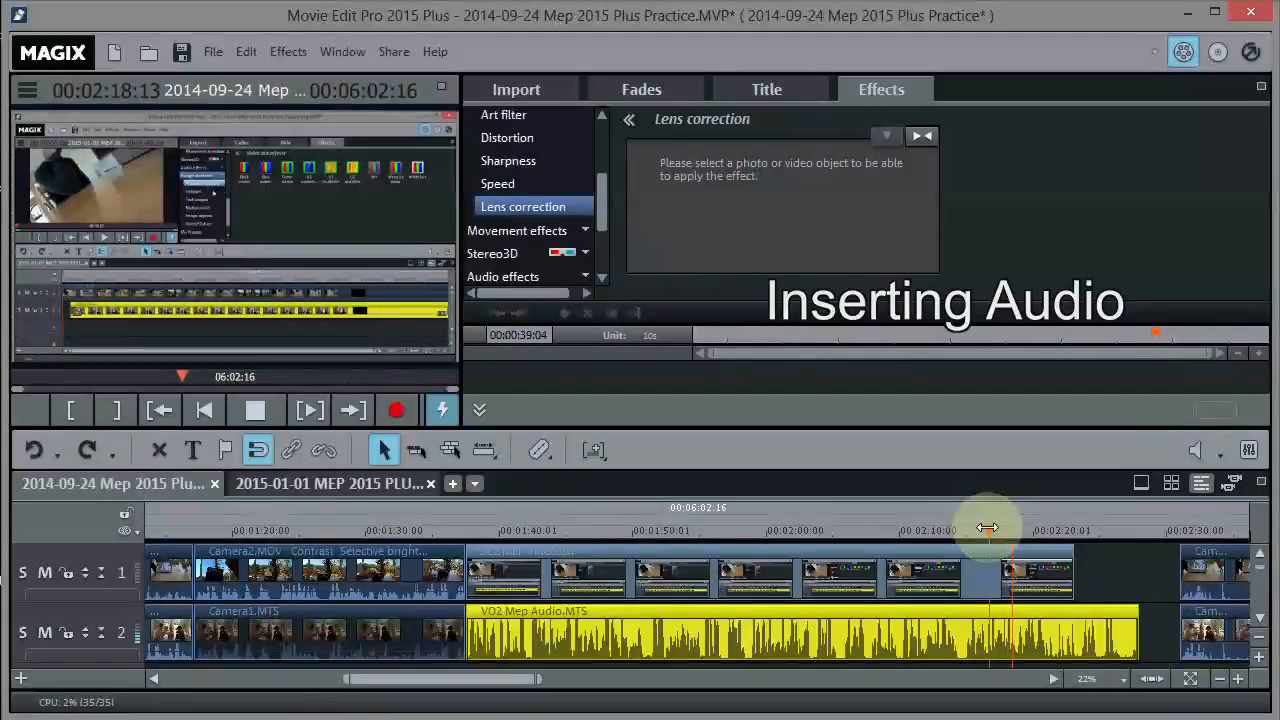
pyautogui.moveTo(987, 528); pyautogui.dragTo(1015, 539)
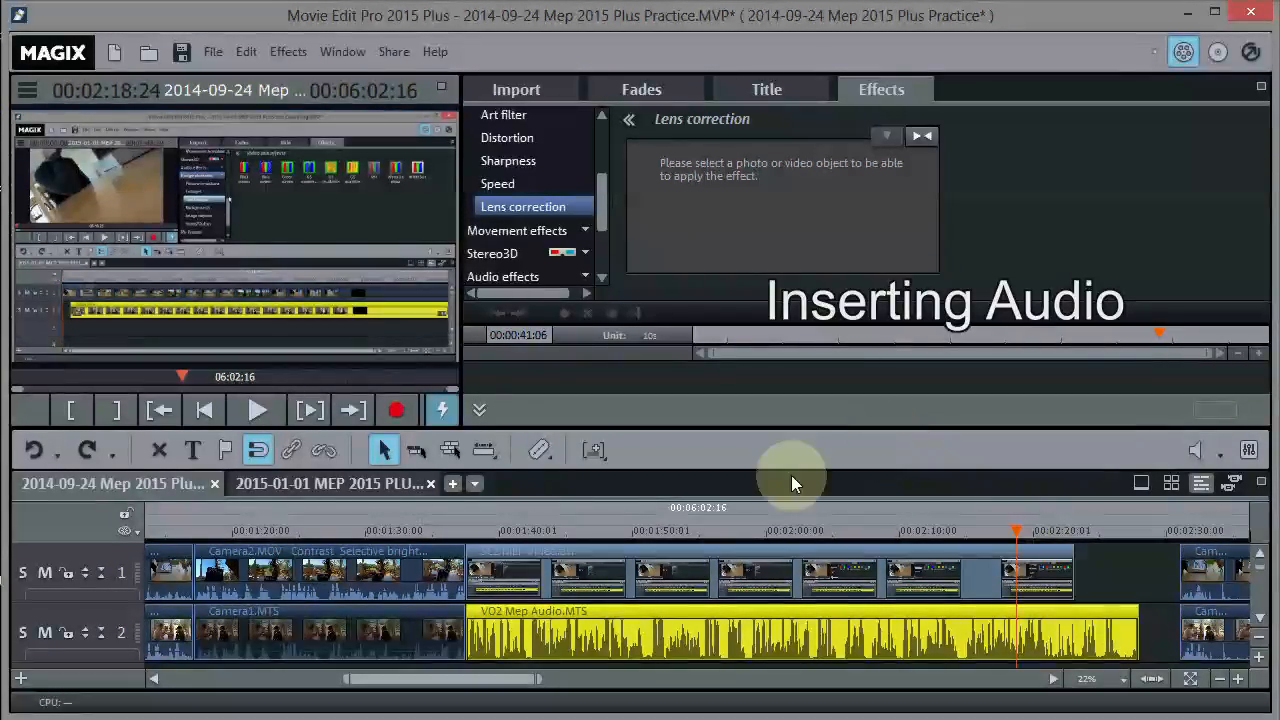
pyautogui.click(530, 451)
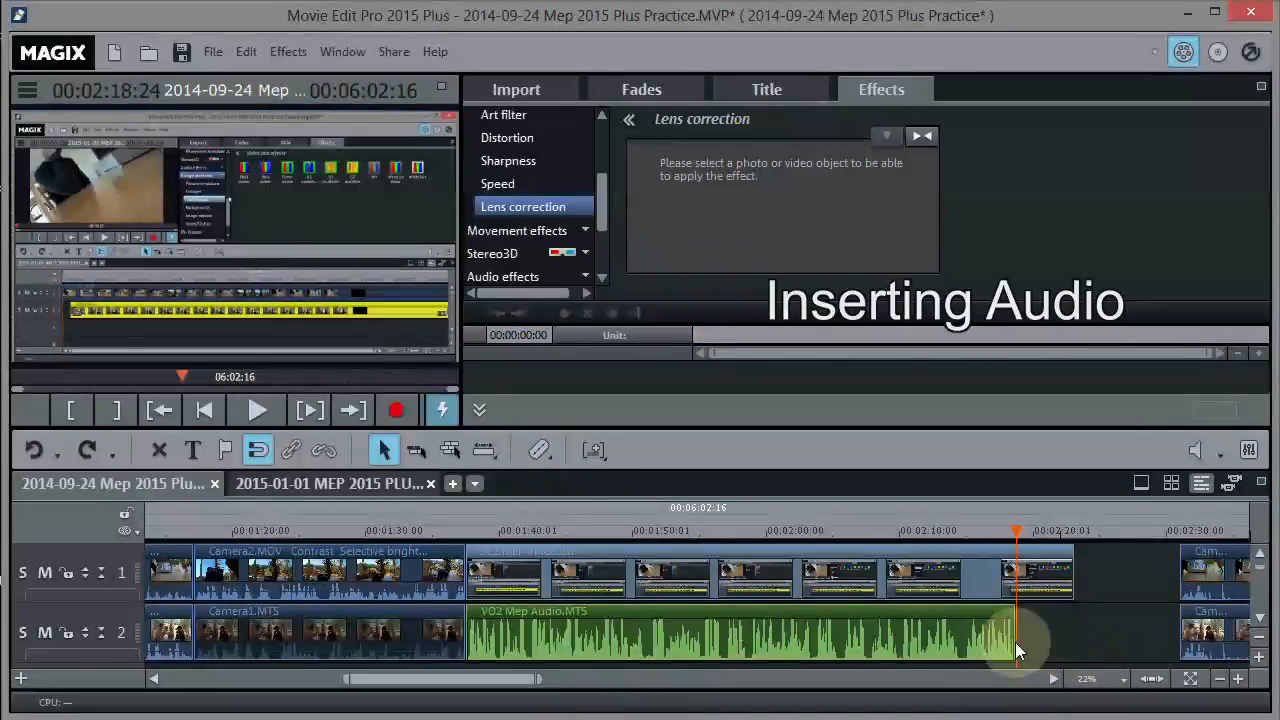
pyautogui.moveTo(782, 638); pyautogui.dragTo(822, 638)
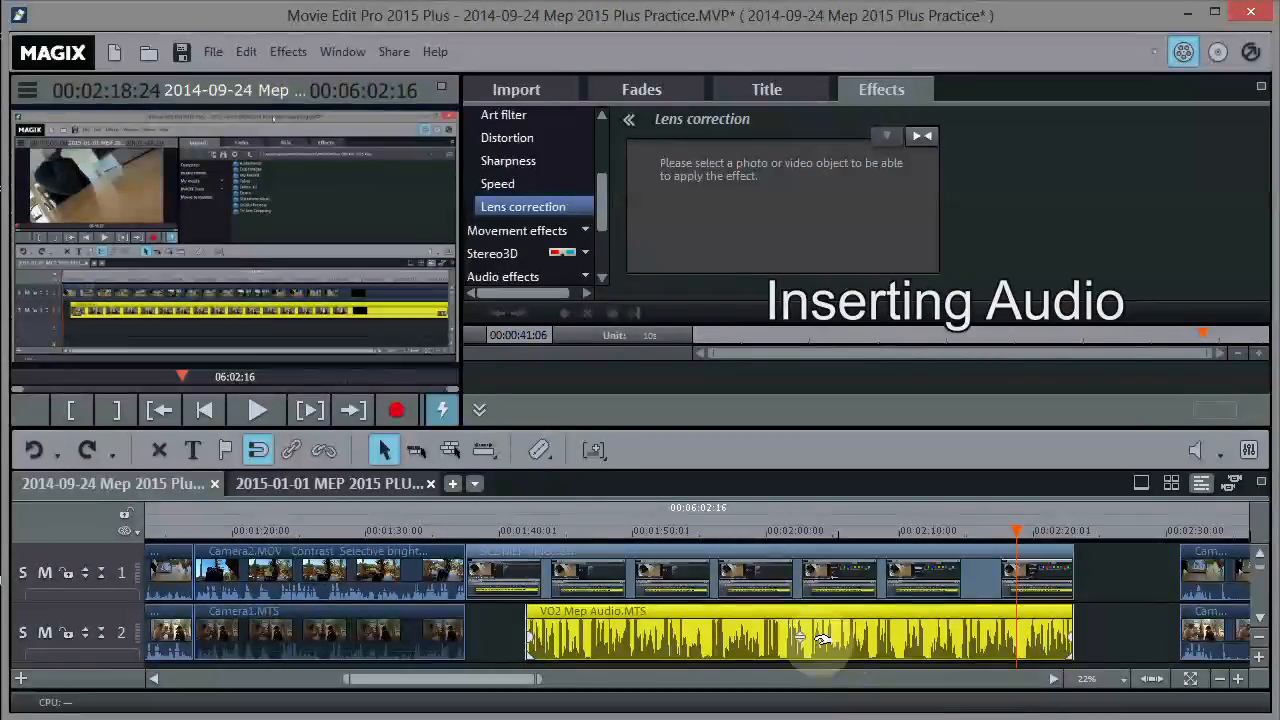
# - Split SC2 MEP Video.avi where the VO2 audio starts, at 00:01:42:00, and select the part before the split
pyautogui.click(552, 565)
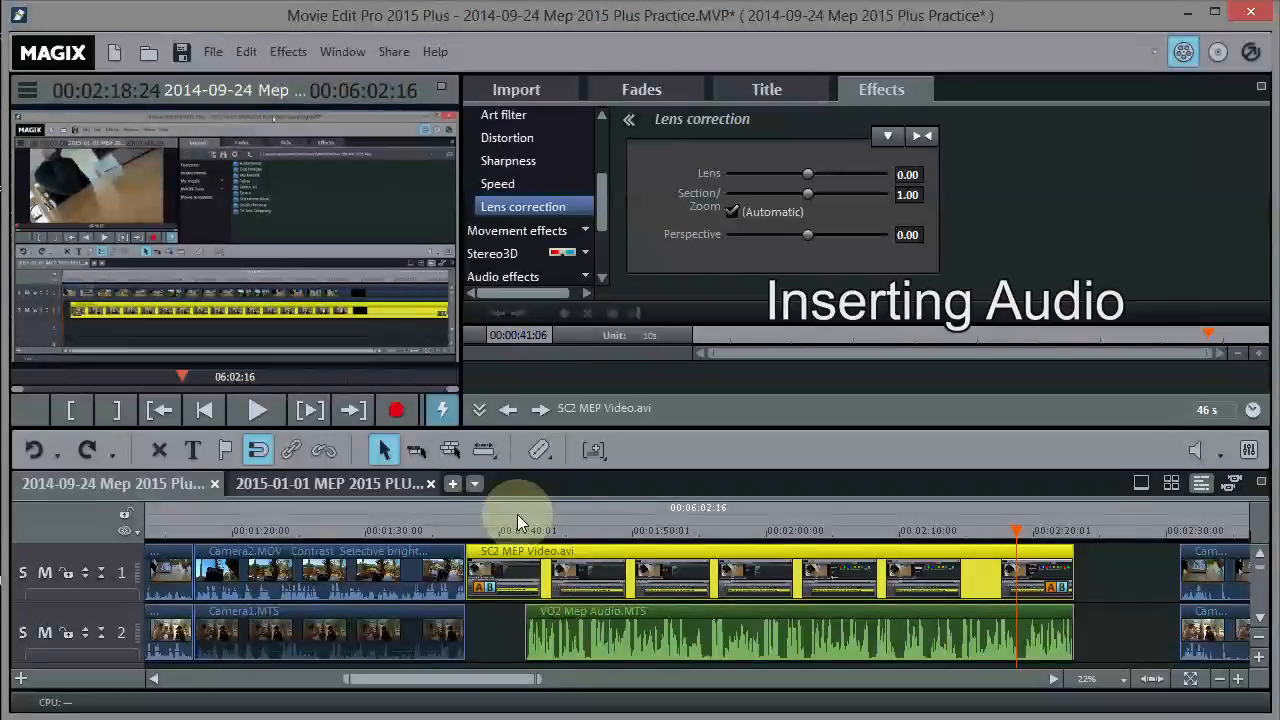
pyautogui.click(522, 530)
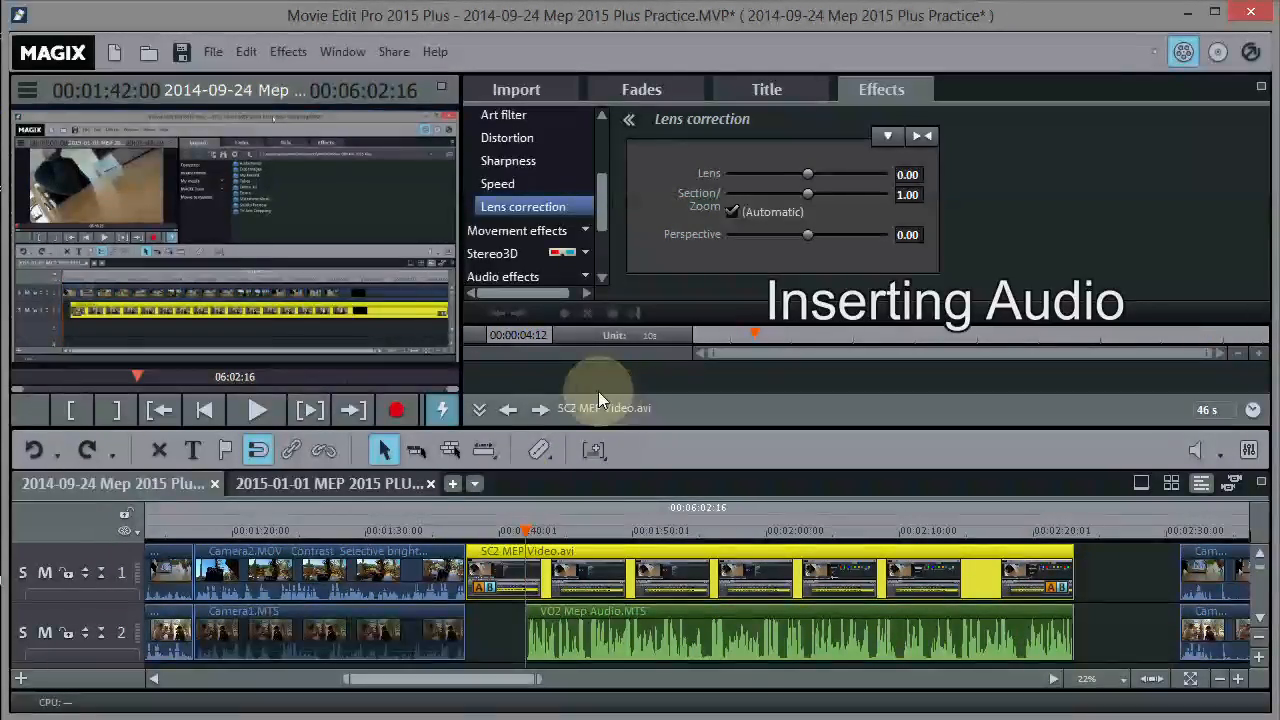
pyautogui.click(538, 451)
pyautogui.click(500, 572)
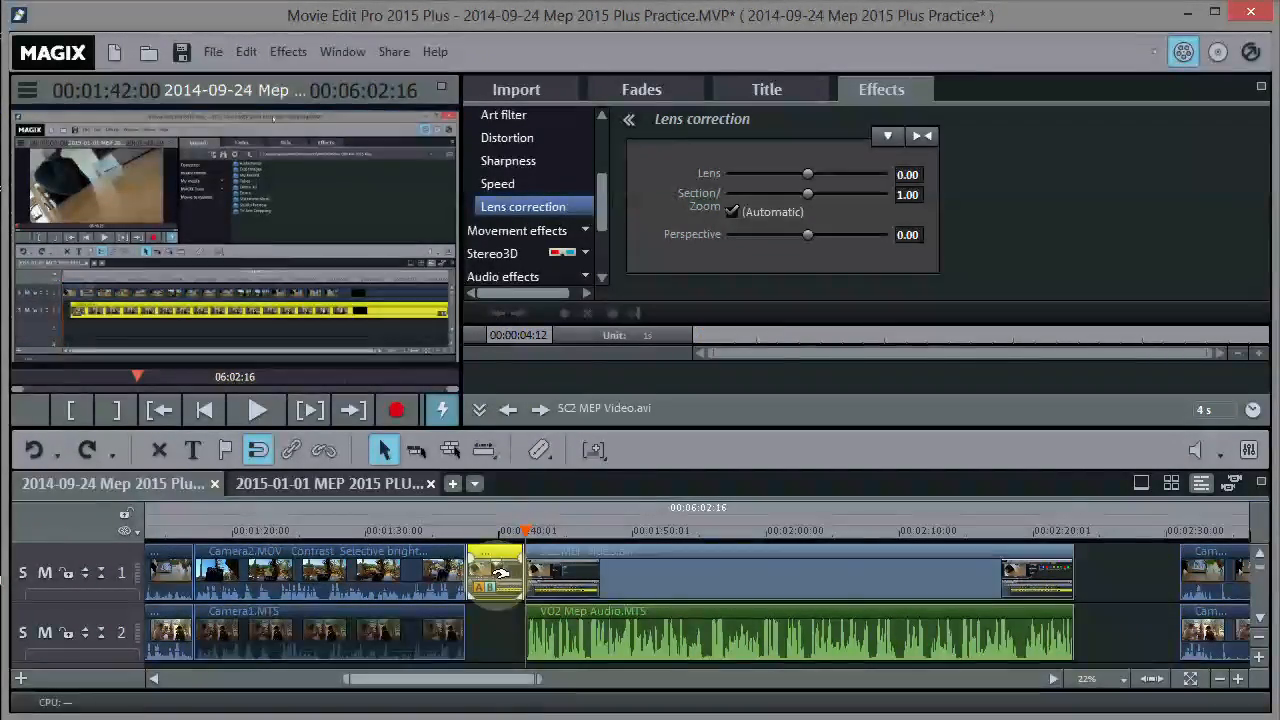
# - Delete the short leading piece of SC2 MEP Video, close the gap to the Camera clips with video and VO2 Mep Audio, and check playback
pyautogui.press('Delete')
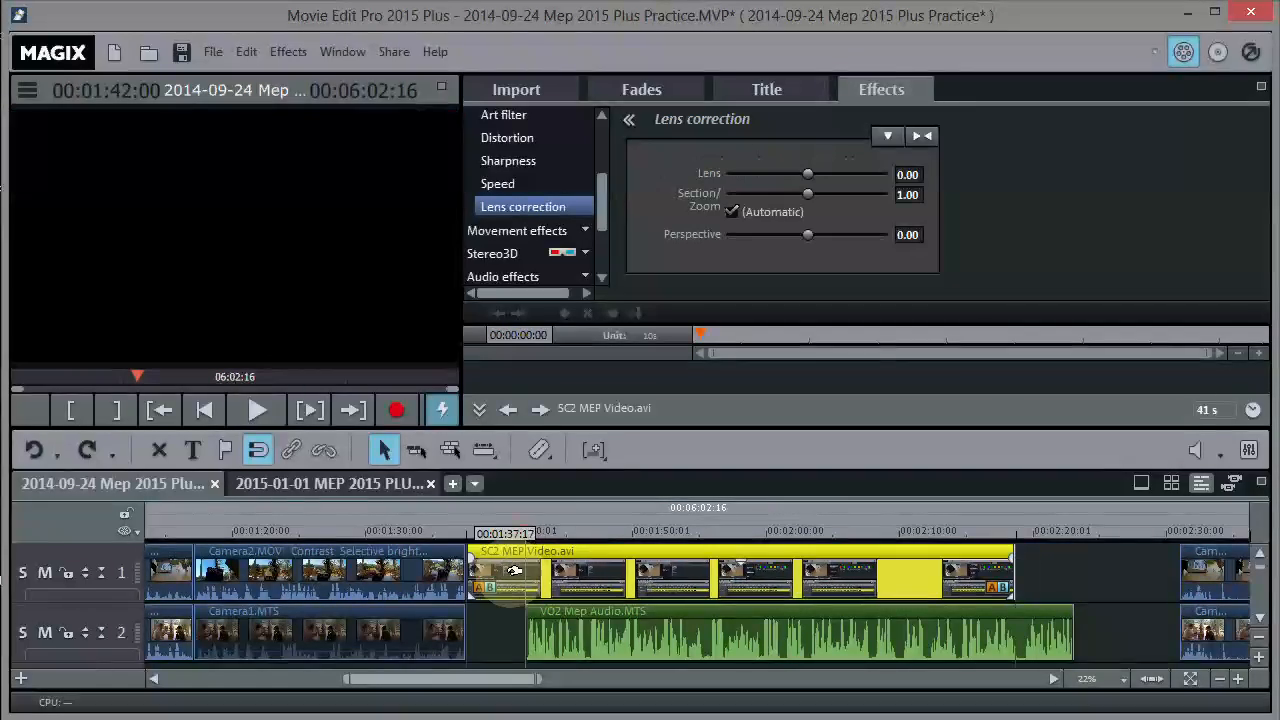
pyautogui.moveTo(594, 640); pyautogui.dragTo(544, 638)
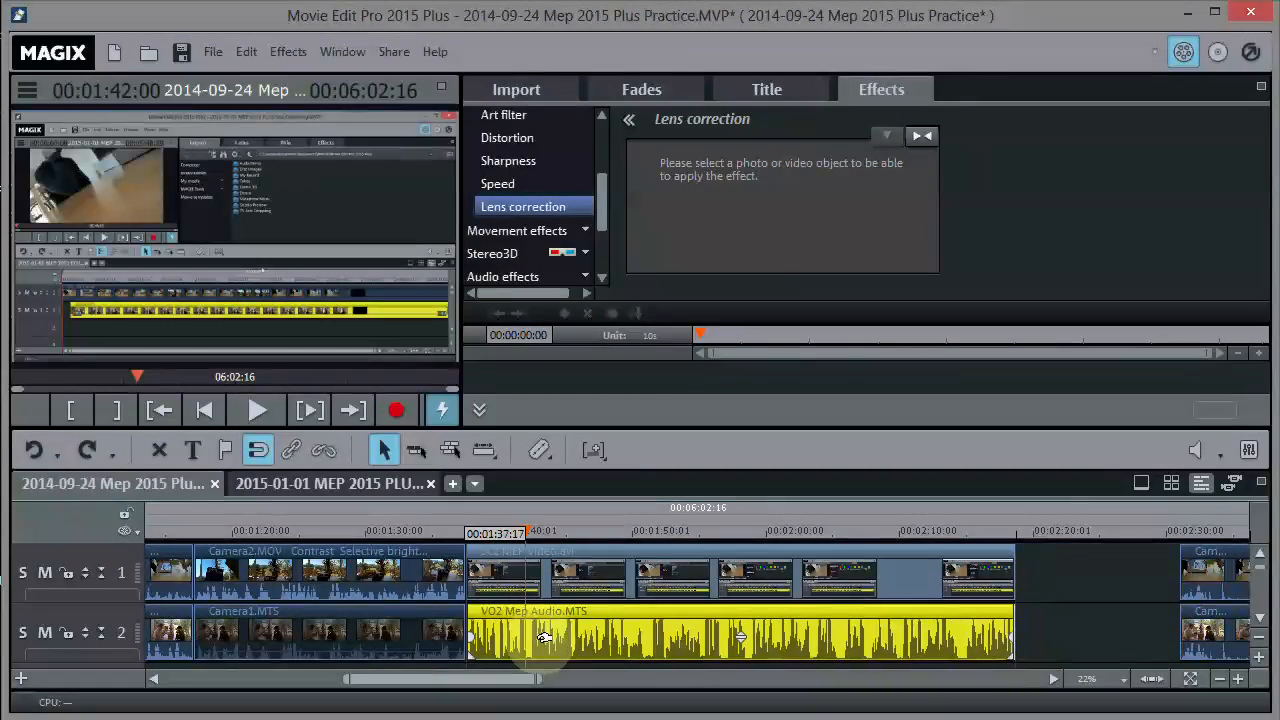
pyautogui.click(634, 556)
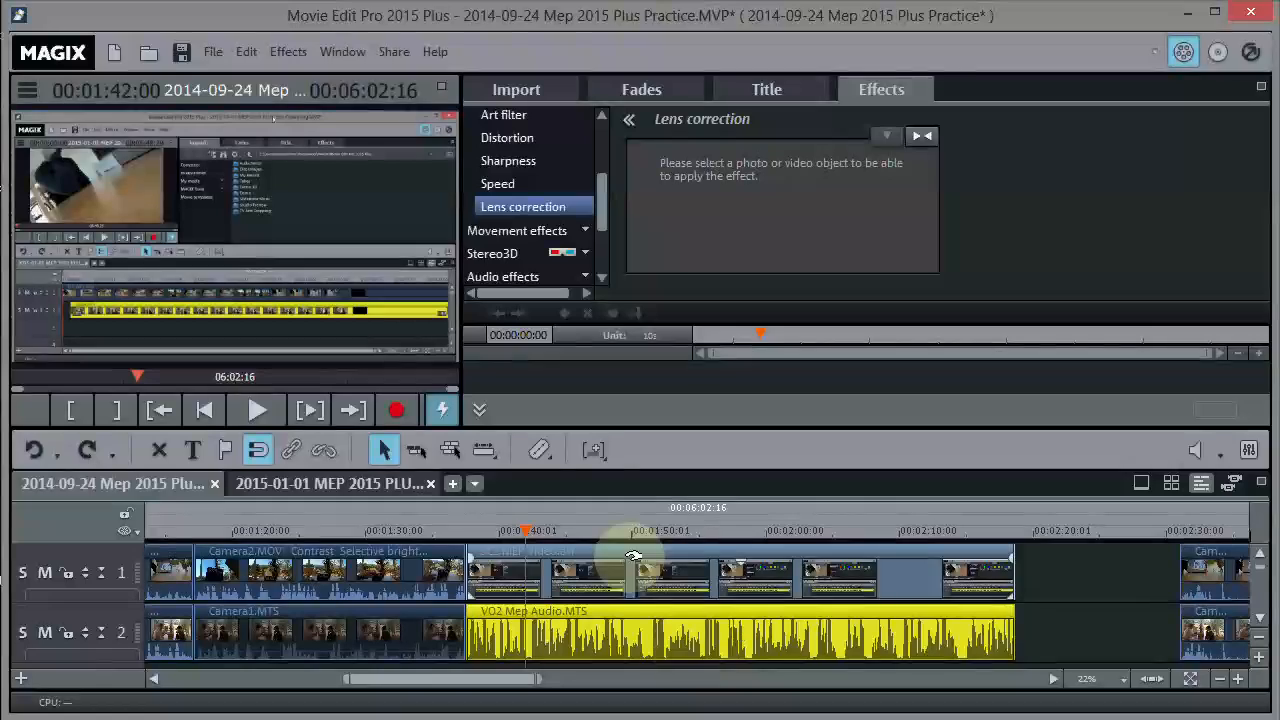
pyautogui.click(465, 528)
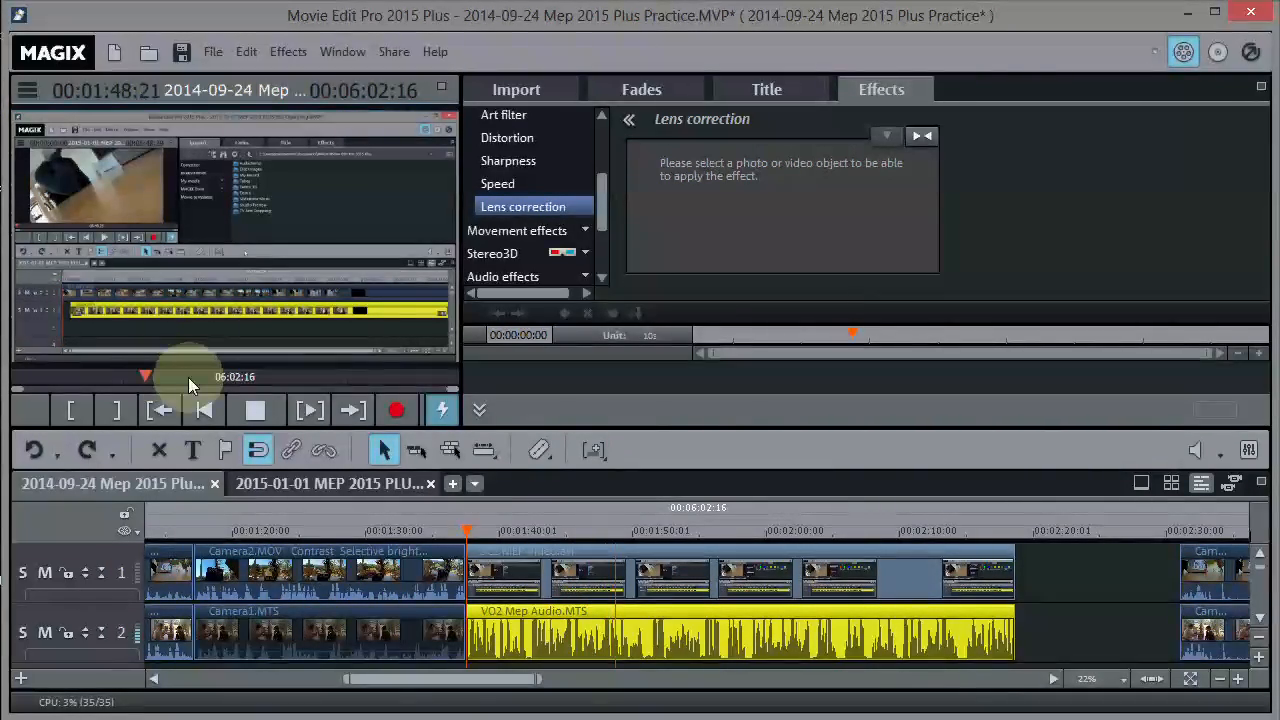
pyautogui.click(256, 414)
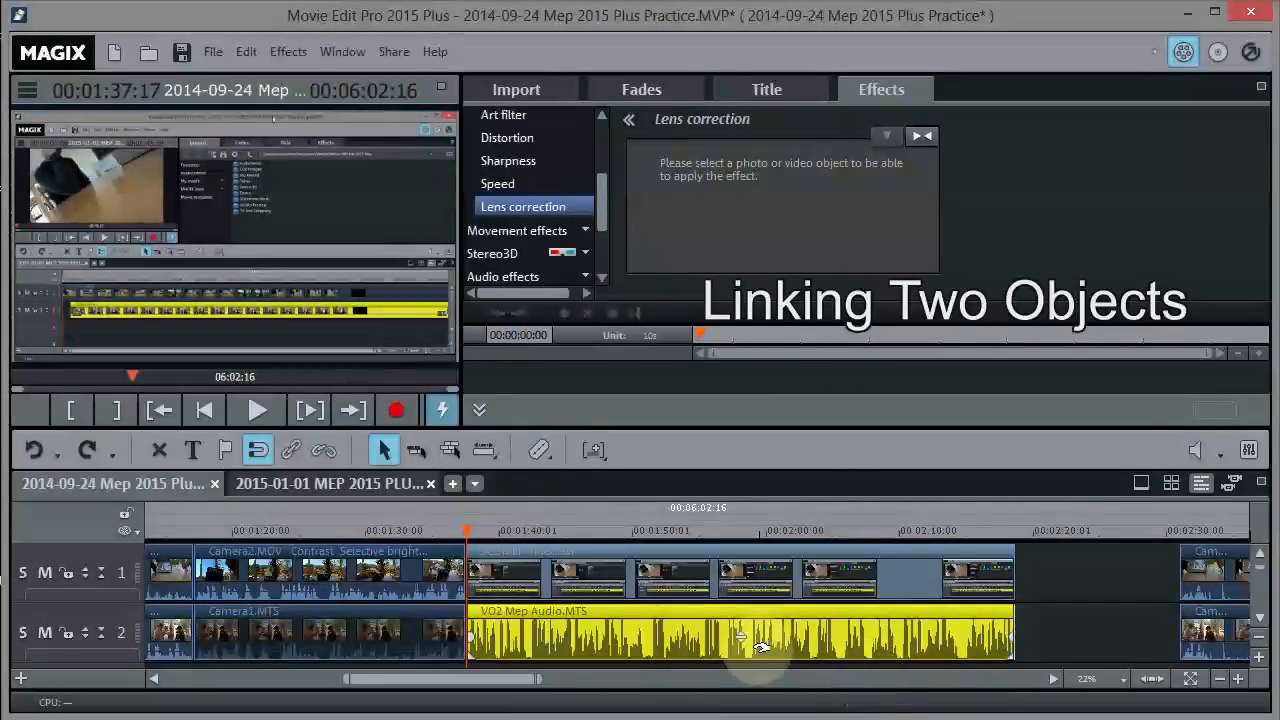
# - Group the SC2 MEP Video clip with VO2 Mep Audio and test the link by moving the pair along the timeline and back
pyautogui.click(756, 575)
pyautogui.click(716, 650)
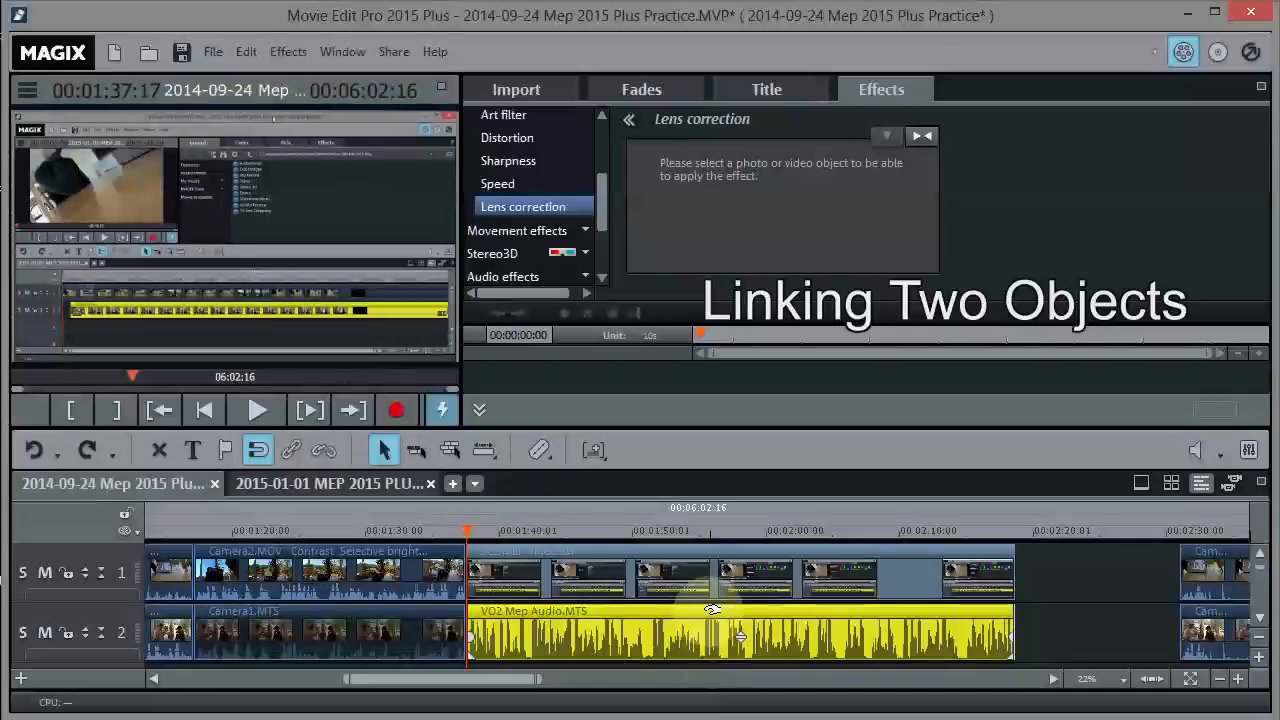
pyautogui.click(709, 578)
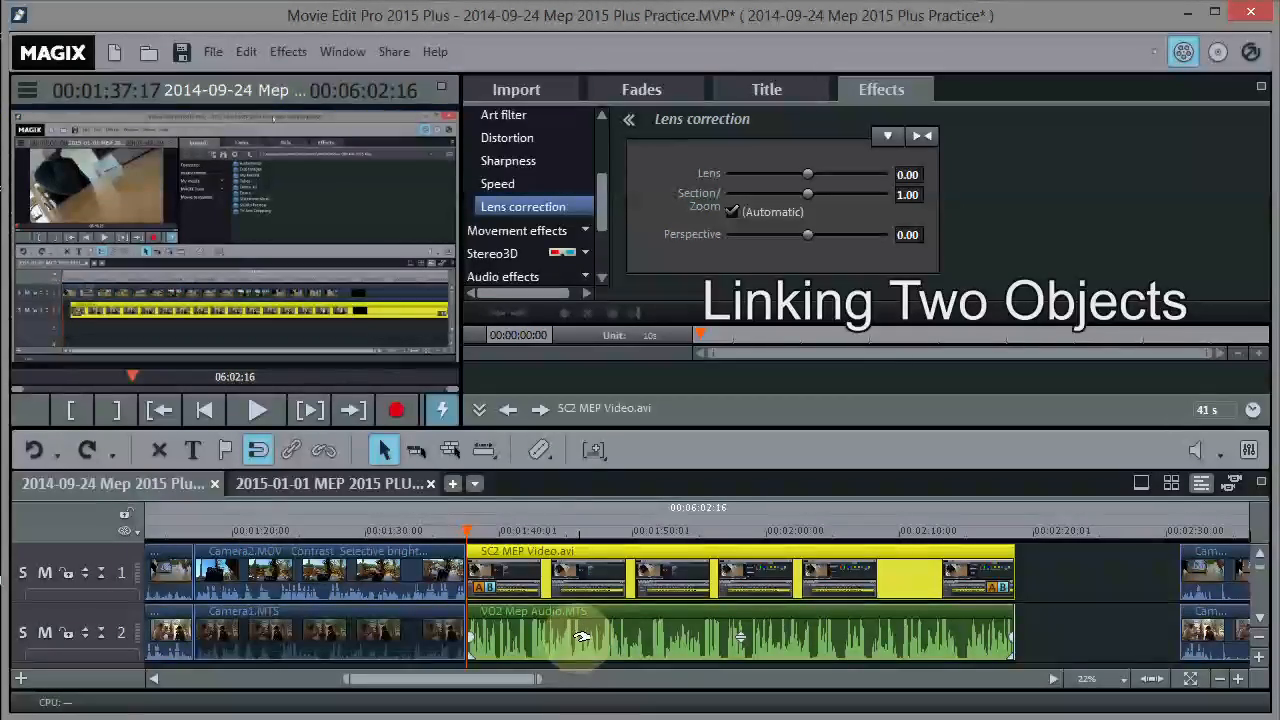
pyautogui.click(1105, 565)
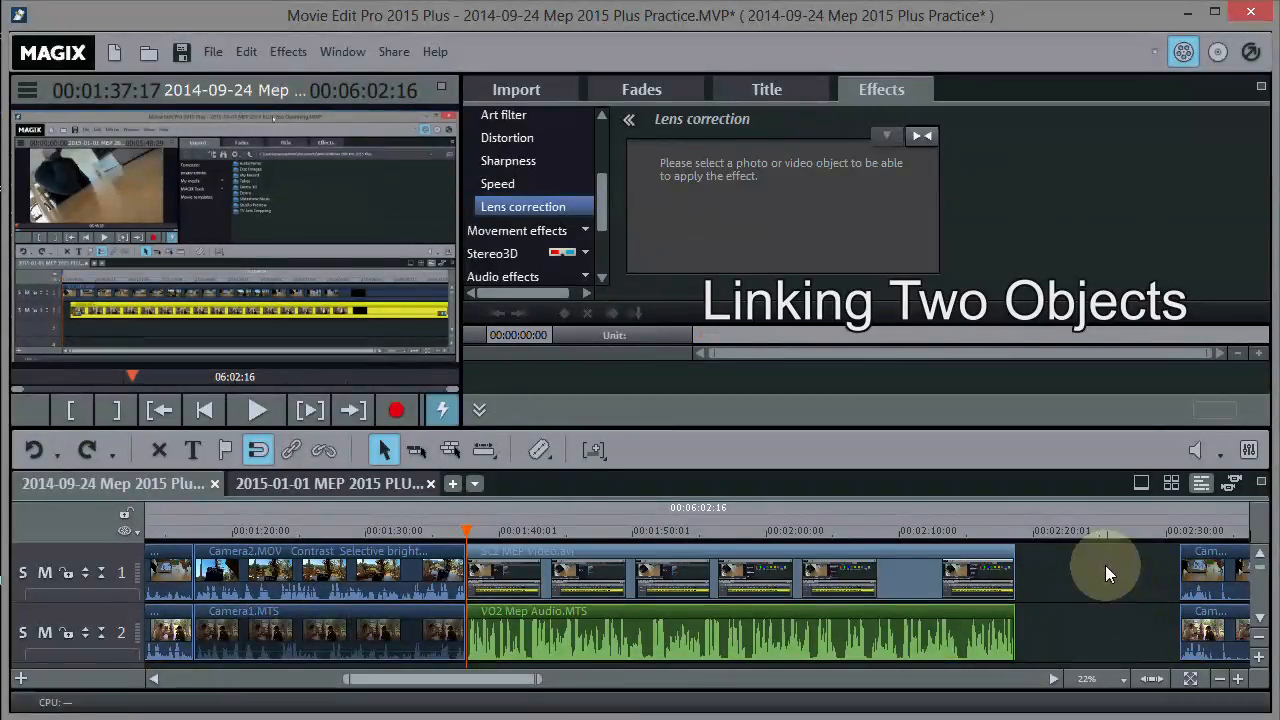
pyautogui.click(873, 644)
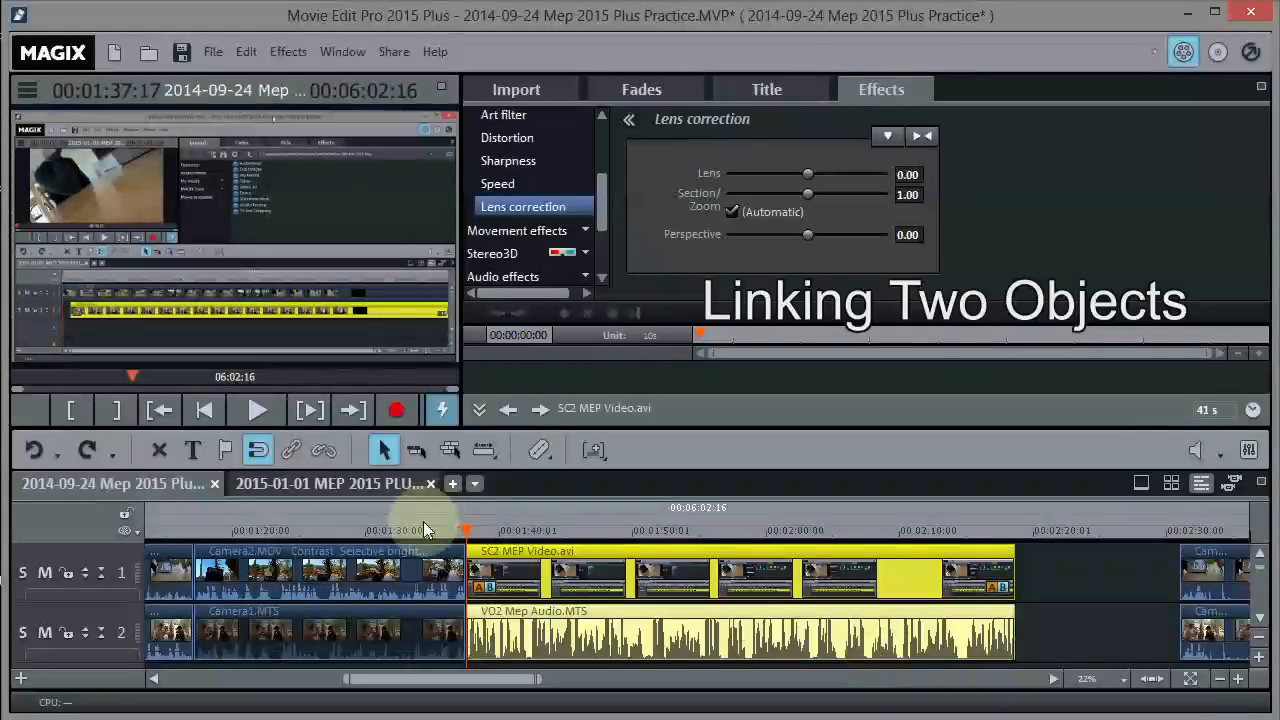
pyautogui.click(292, 452)
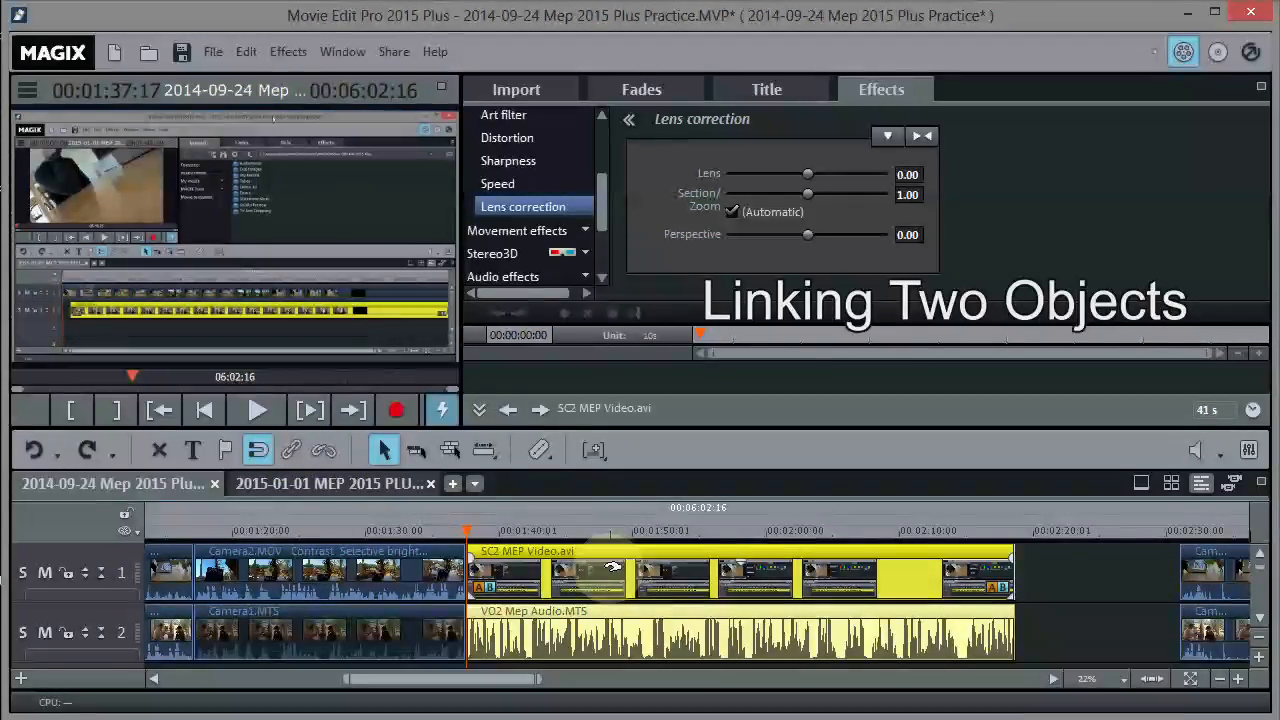
pyautogui.moveTo(565, 568); pyautogui.dragTo(752, 580)
pyautogui.moveTo(620, 575); pyautogui.dragTo(512, 574)
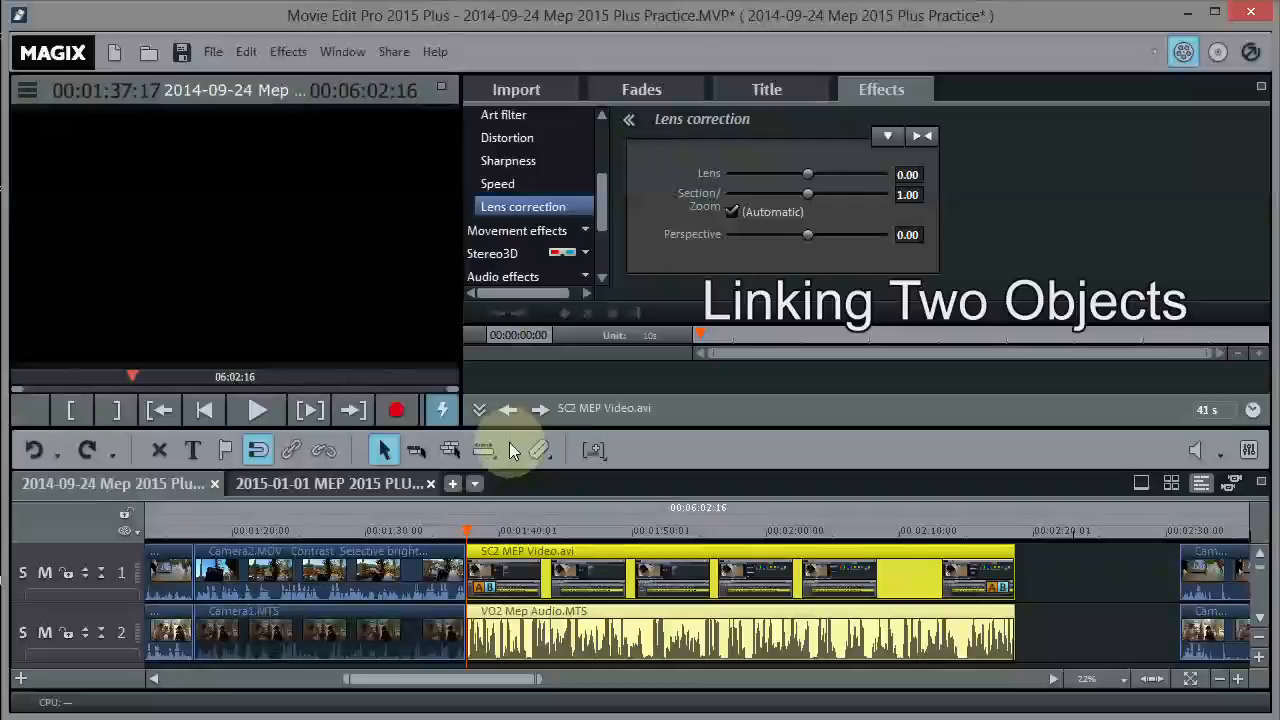
# - Move the following Camera clips on both tracks against the end of SC2 MEP Video and place the playhead at that junction
pyautogui.click(451, 451)
pyautogui.moveTo(1207, 572); pyautogui.dragTo(1040, 575)
pyautogui.click(1014, 523)
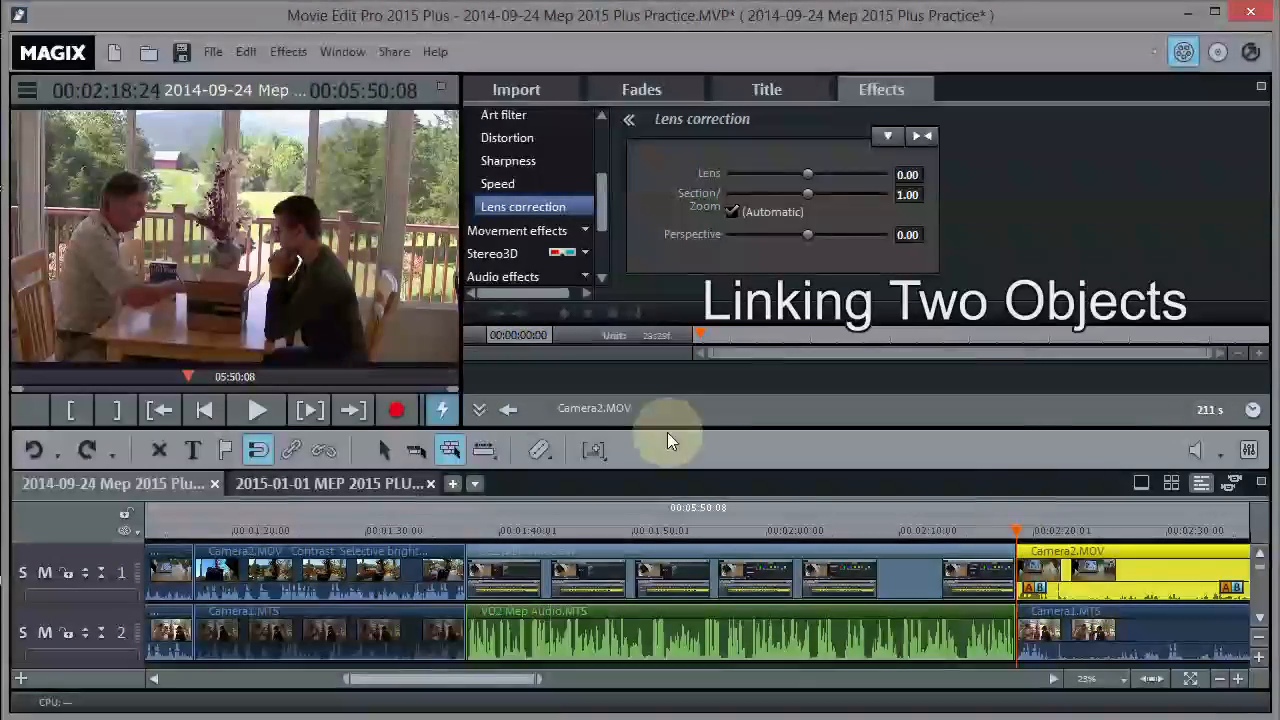
# - Open the 2015-01-01 MEP 2015 PLUS movie and scrub through its timeline to review the finished arrangement of screen shots
pyautogui.click(316, 488)
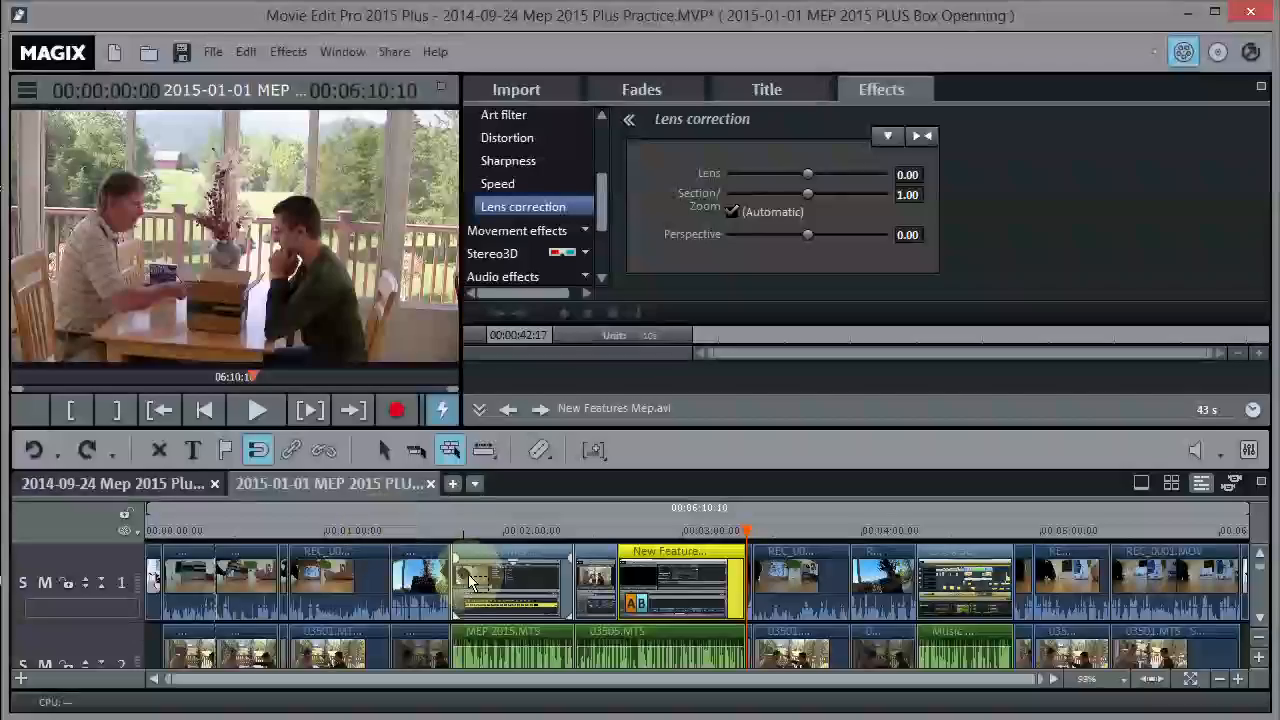
pyautogui.click(395, 530)
pyautogui.moveTo(395, 528); pyautogui.dragTo(606, 548)
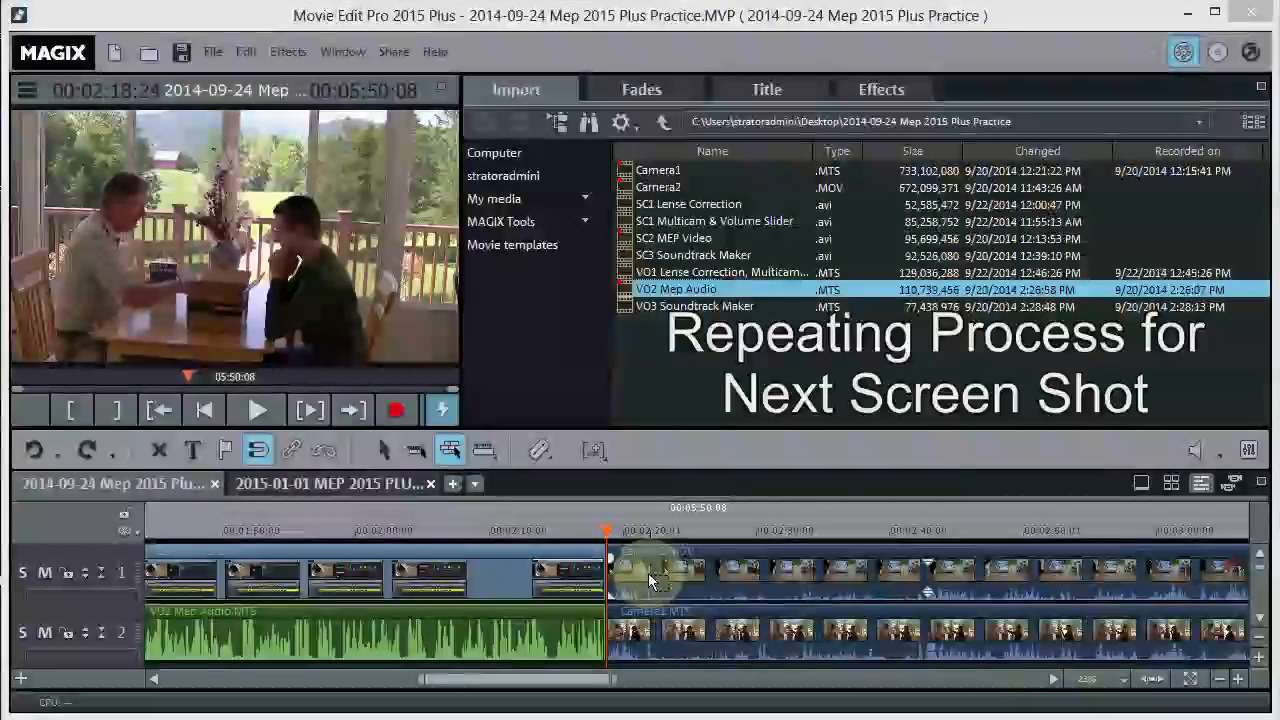
# - Shift all Camera clips after the playhead much further along both tracks to make room behind SC2 MEP Video
pyautogui.click(452, 450)
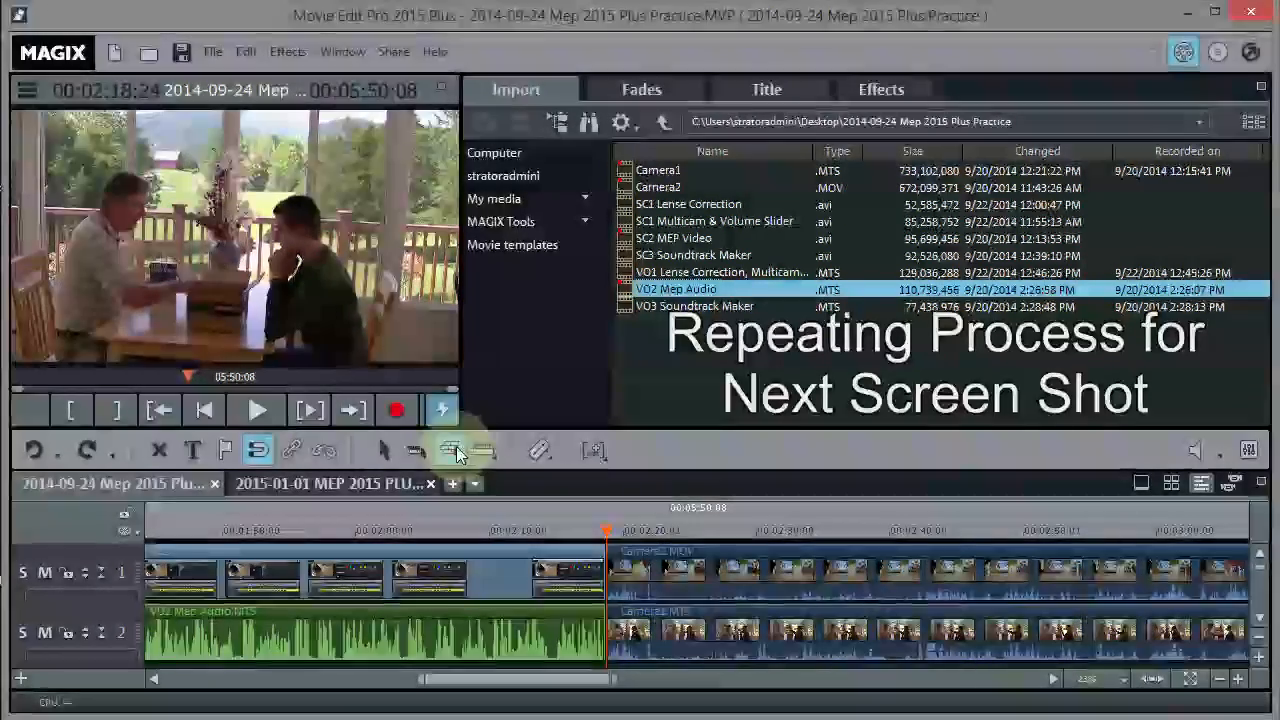
pyautogui.moveTo(642, 565); pyautogui.dragTo(1262, 590)
pyautogui.moveTo(591, 681); pyautogui.dragTo(520, 703)
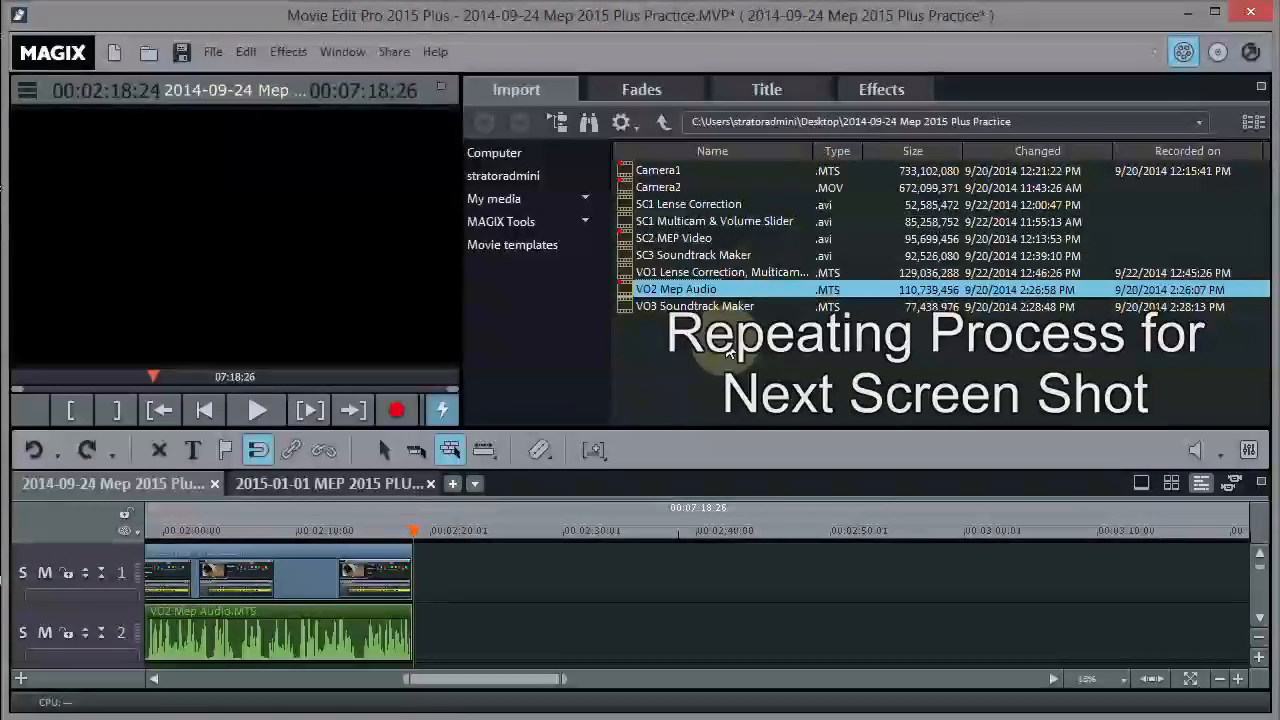
# - Add SC1 Lense Correction to track 1 directly after SC2 MEP Video without adjusting the movie settings
pyautogui.click(679, 206)
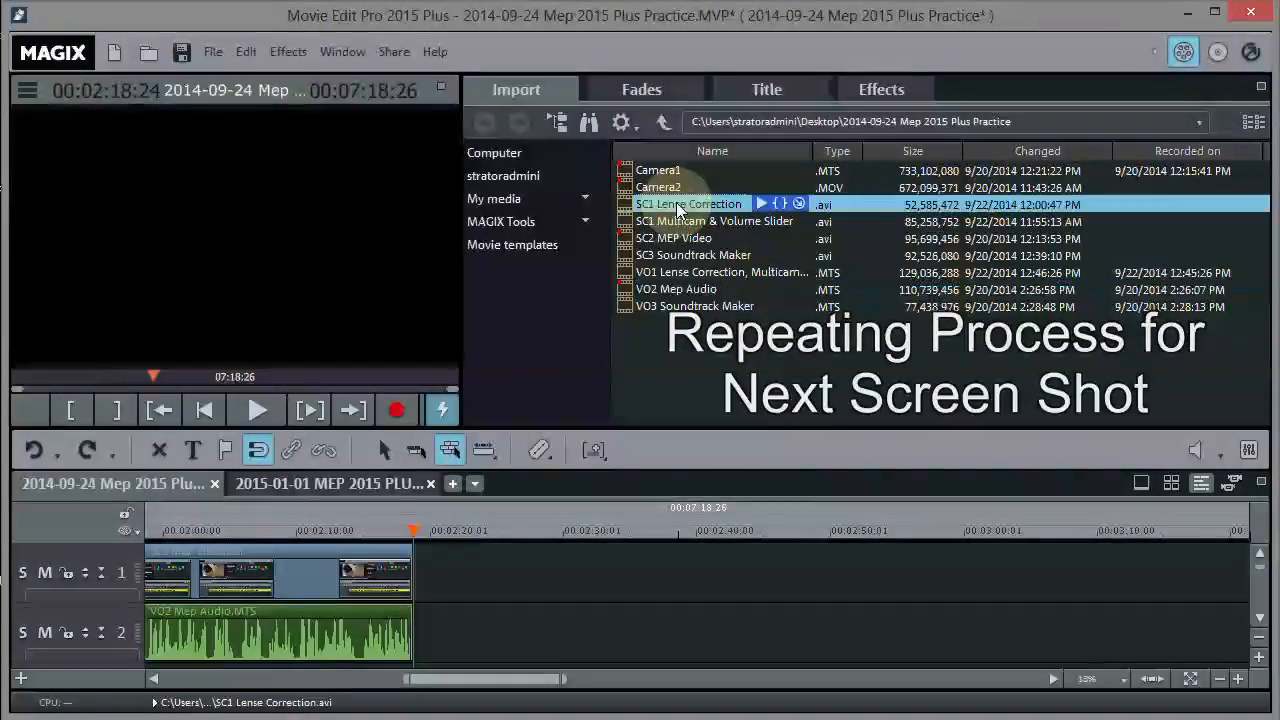
pyautogui.moveTo(679, 206); pyautogui.dragTo(465, 600)
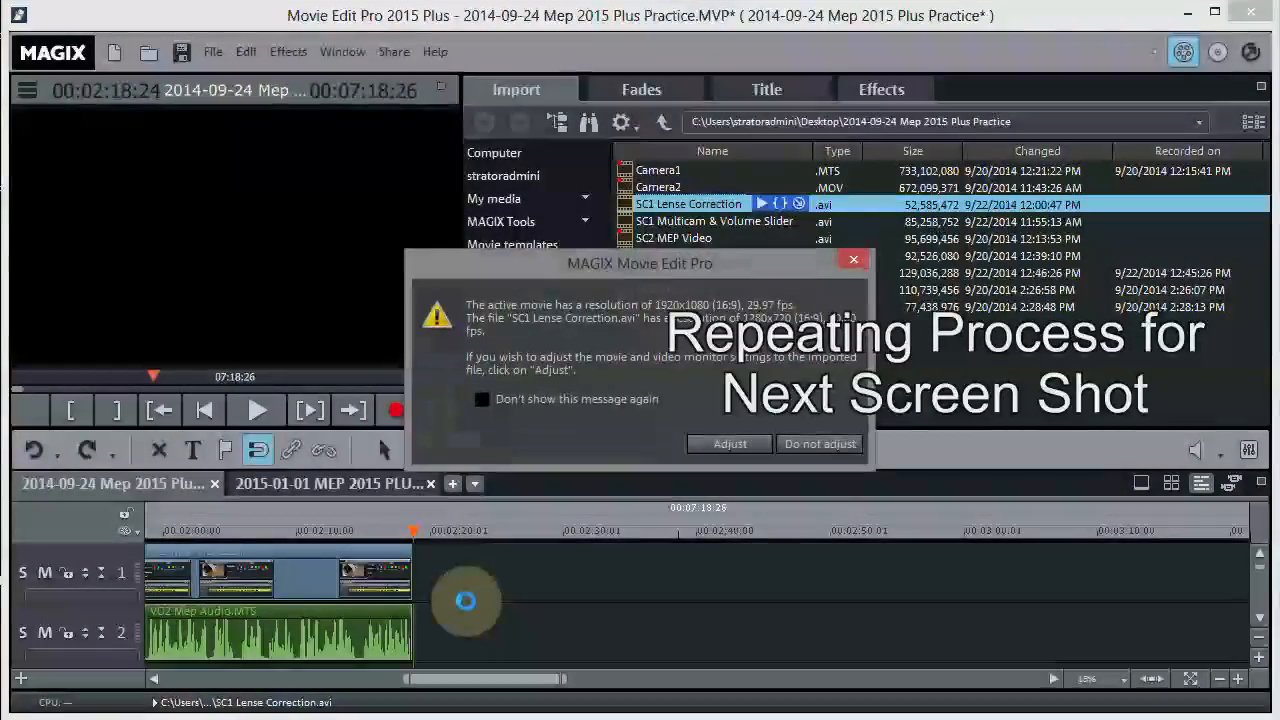
pyautogui.click(814, 446)
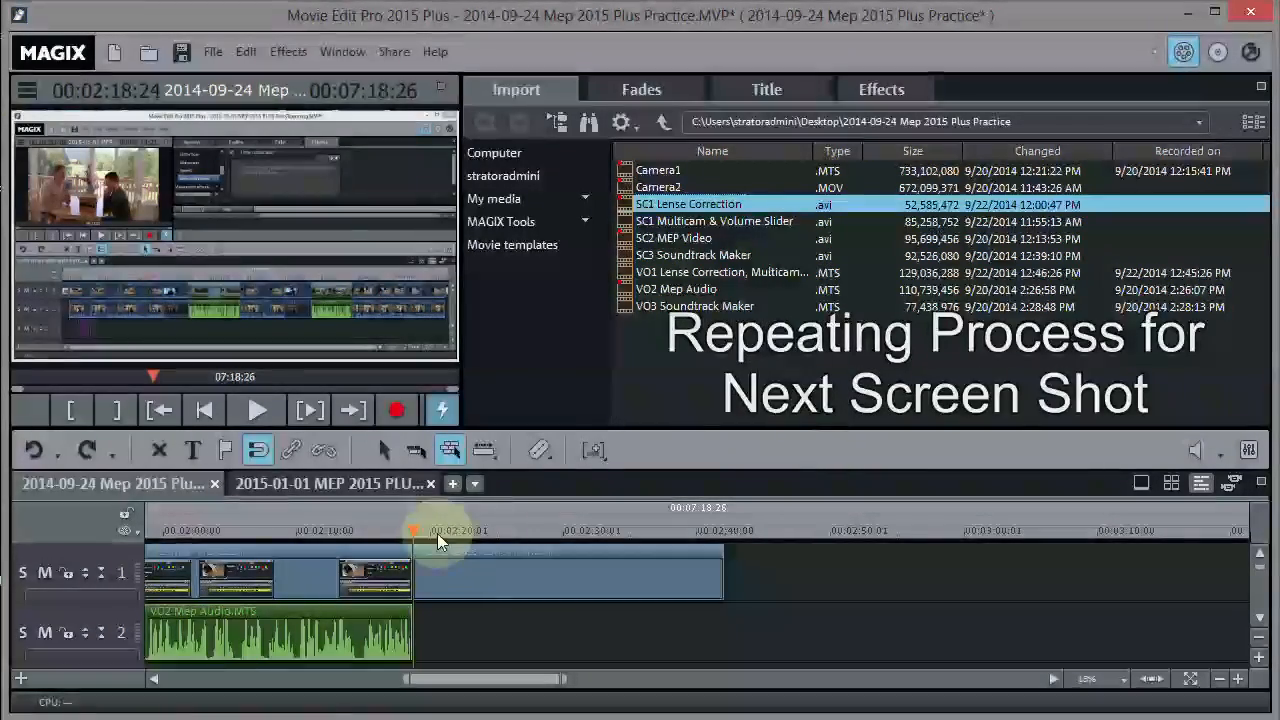
# - Add SC1 Multicam & Volume Slider to track 1 directly after SC1 Lense Correction without adjusting the movie settings
pyautogui.click(258, 452)
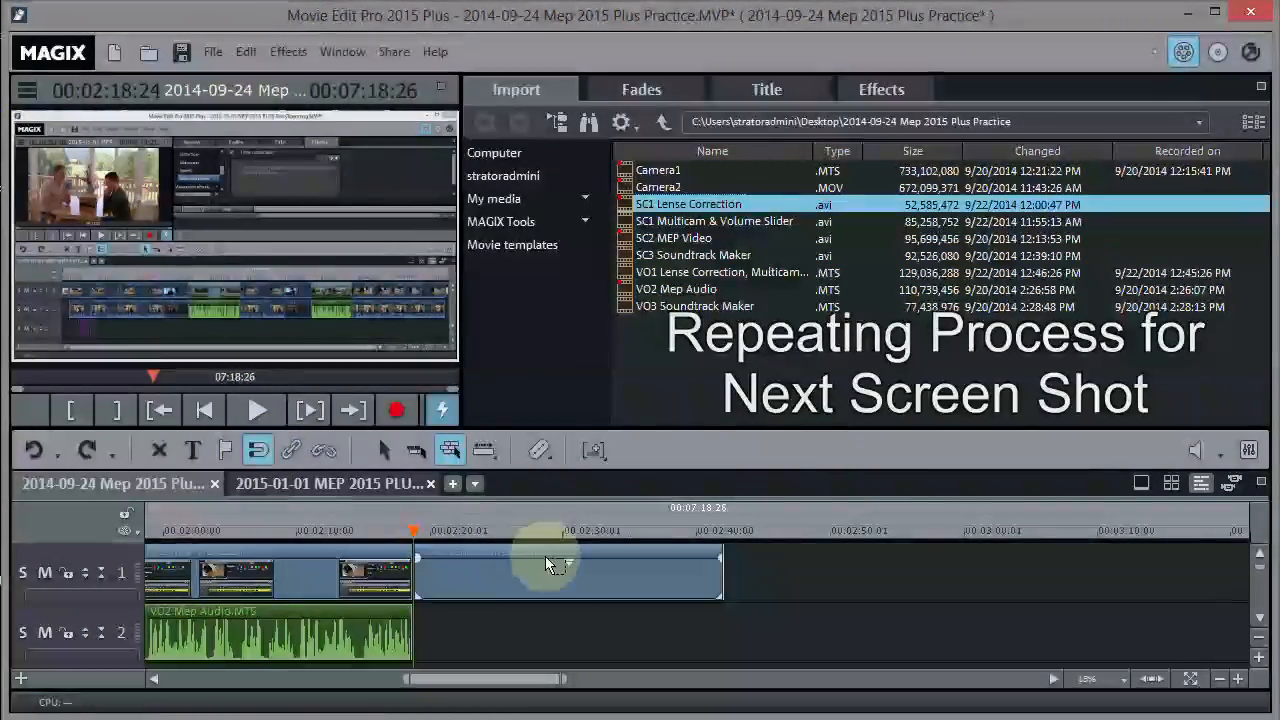
pyautogui.click(712, 223)
pyautogui.moveTo(712, 228); pyautogui.dragTo(784, 575)
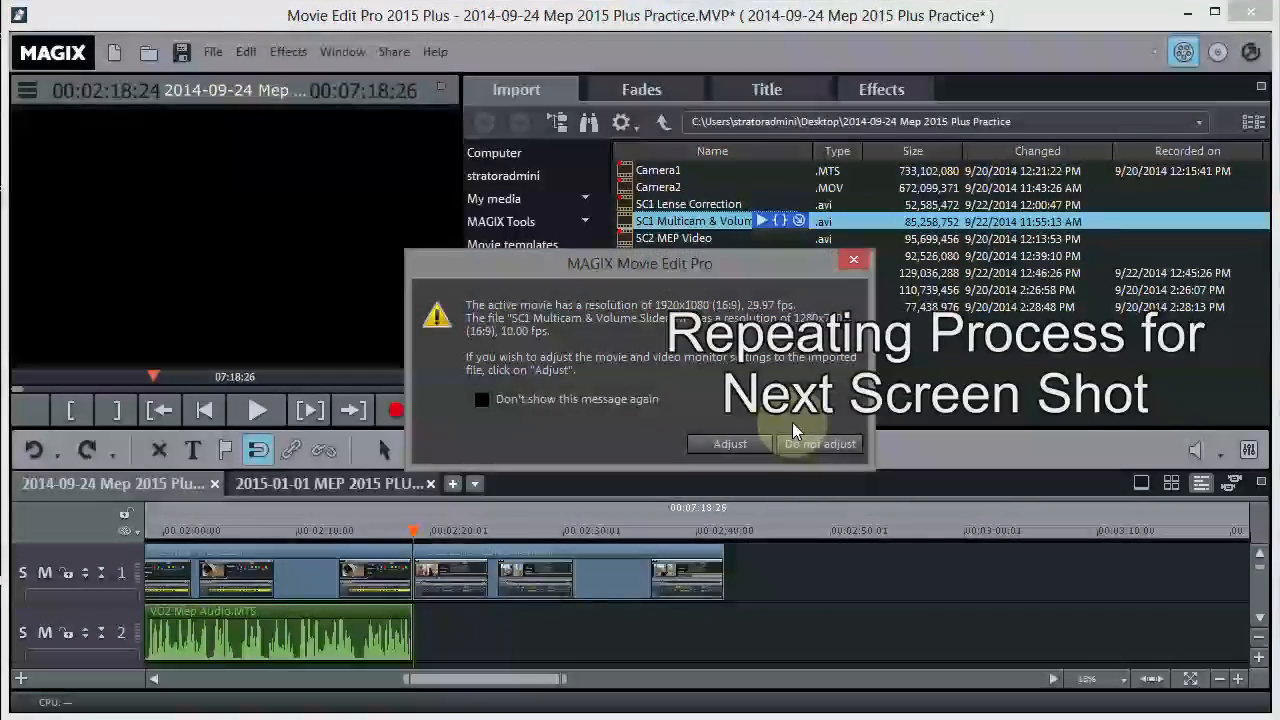
pyautogui.click(814, 443)
pyautogui.moveTo(518, 688)
pyautogui.mouseDown()
pyautogui.moveTo(624, 698)
pyautogui.moveTo(509, 694)
pyautogui.moveTo(516, 710)
pyautogui.mouseUp()
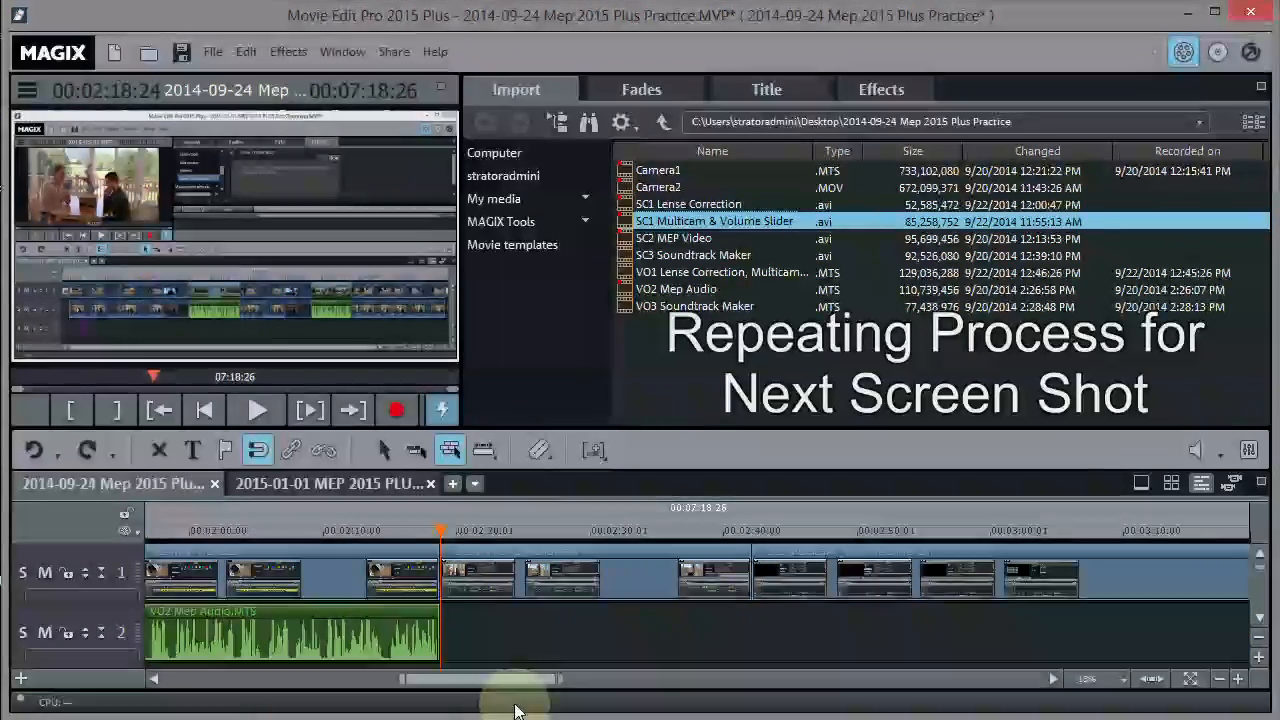
# - Place the VO1 Lense Correction, Multicam & Vol Slider recording on track 2 directly after VO2 Mep Audio
pyautogui.moveTo(793, 309)
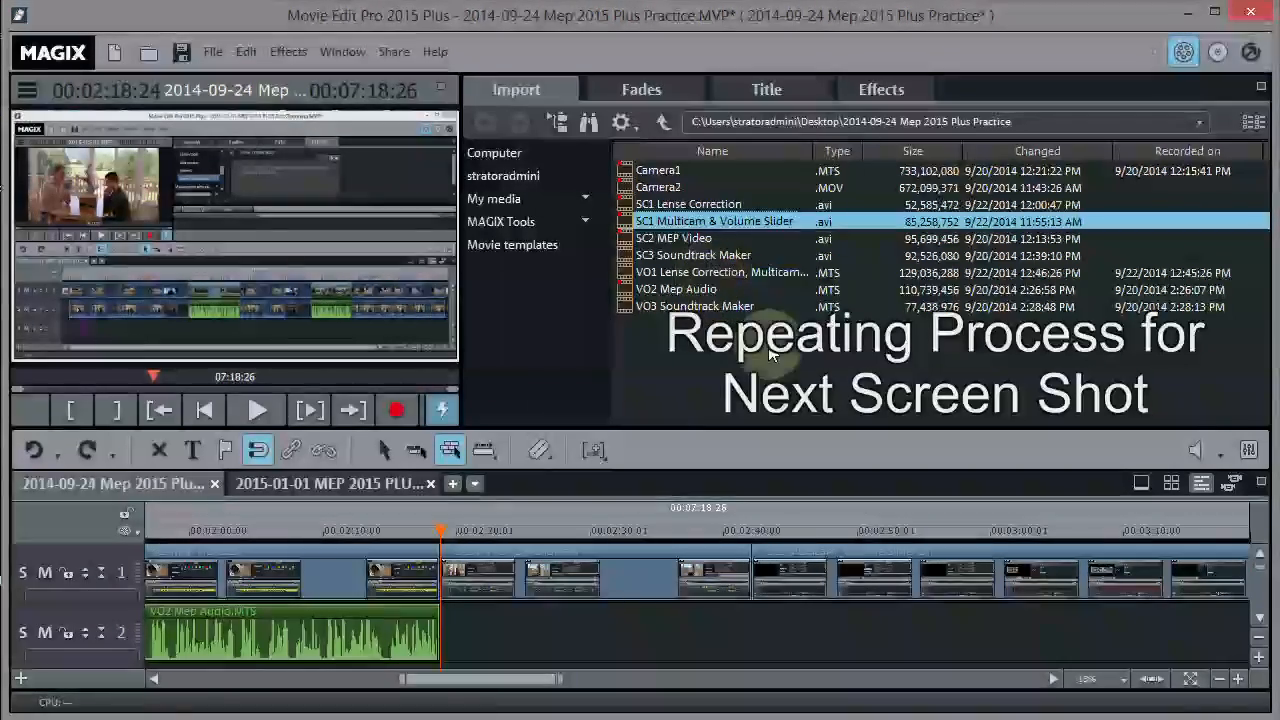
pyautogui.moveTo(705, 272); pyautogui.dragTo(496, 638)
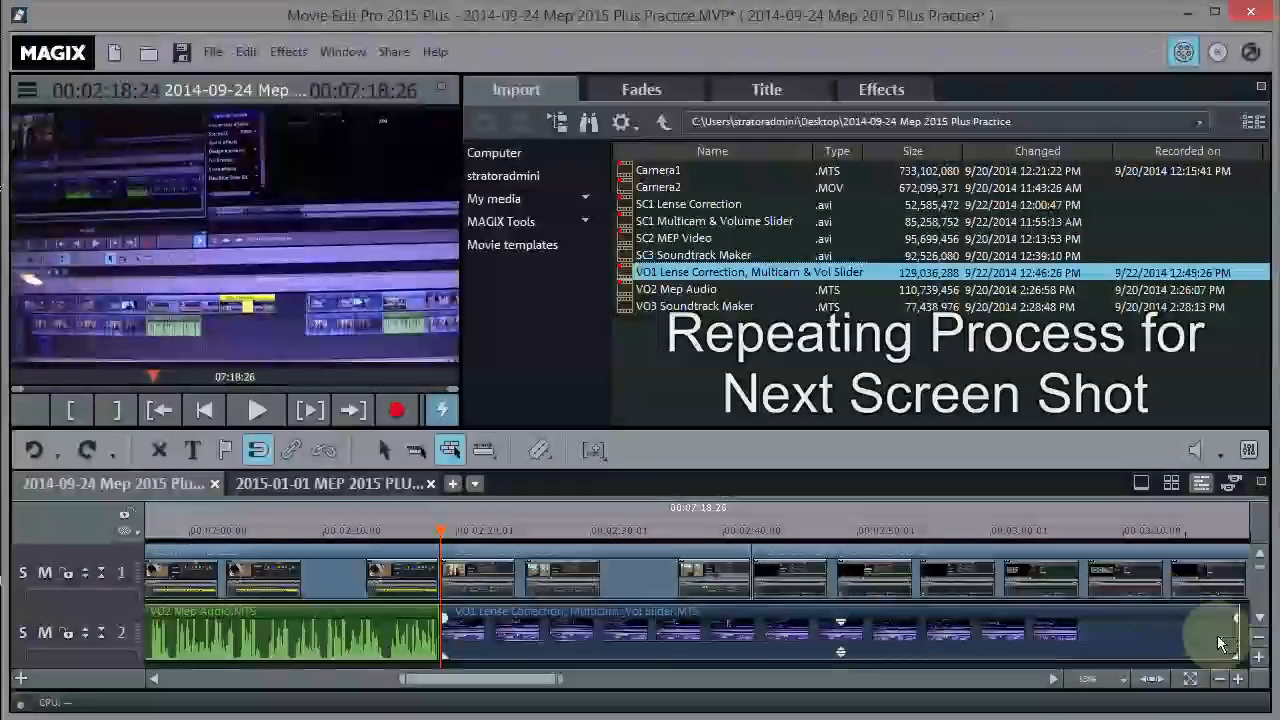
pyautogui.click(1256, 637)
pyautogui.click(1256, 637)
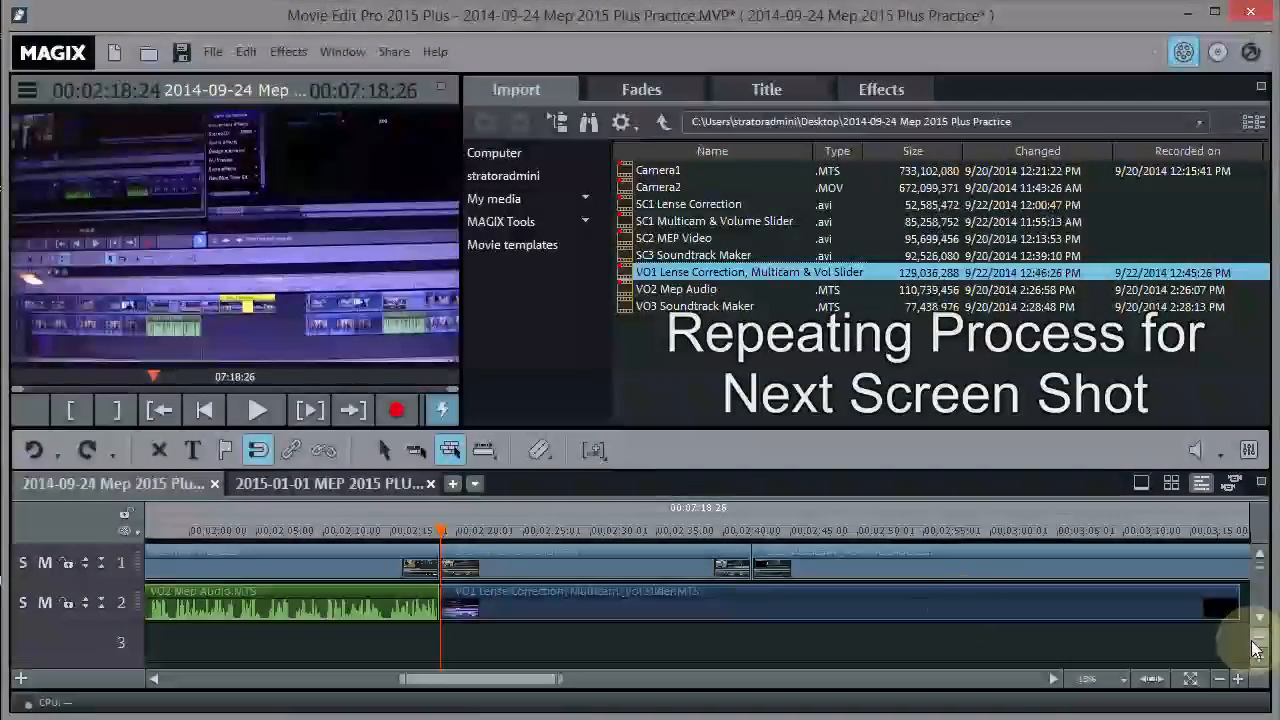
# - Separate the VO1 recording's audio from its video and delete the video part from track 2
pyautogui.click(654, 599)
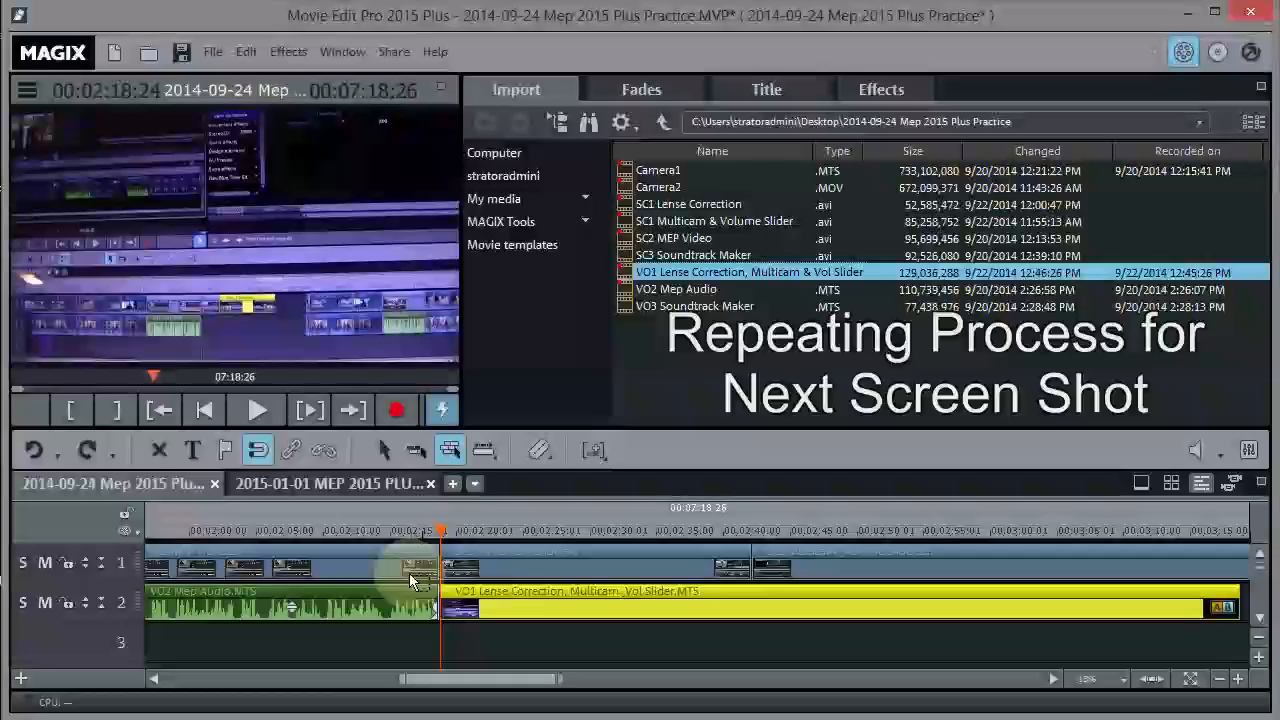
pyautogui.click(323, 451)
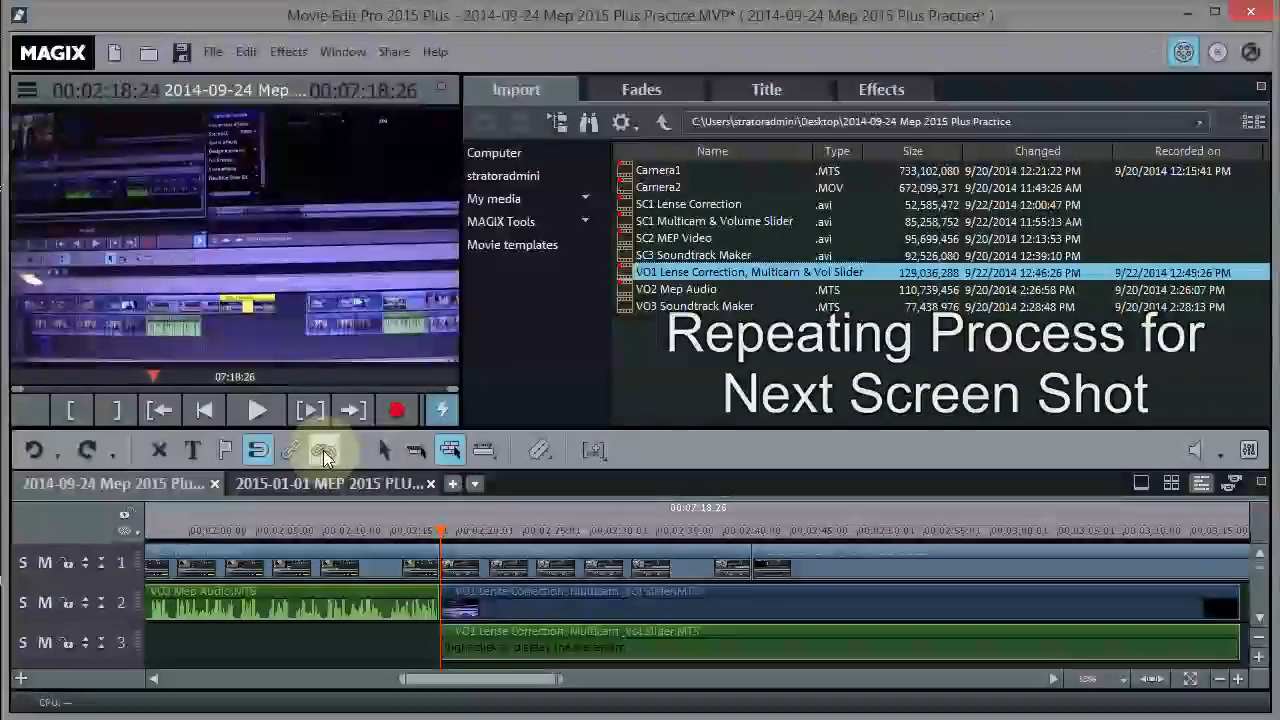
pyautogui.click(573, 595)
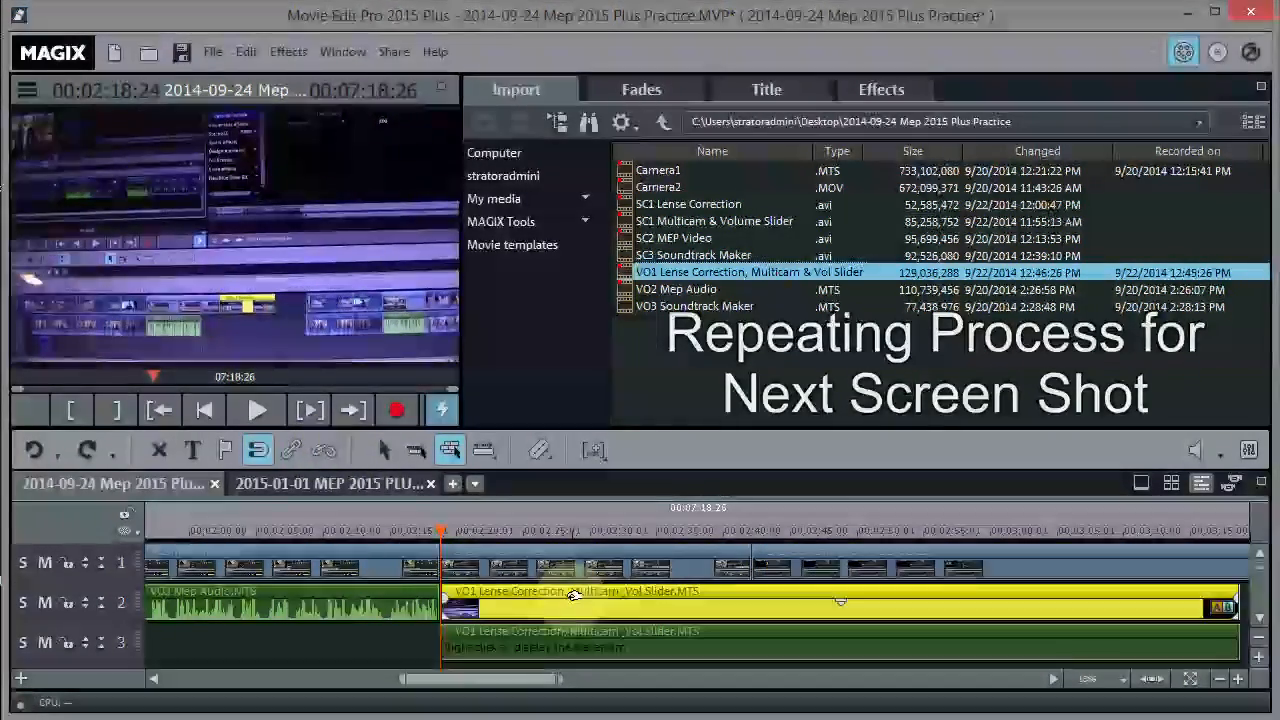
pyautogui.press('Delete')
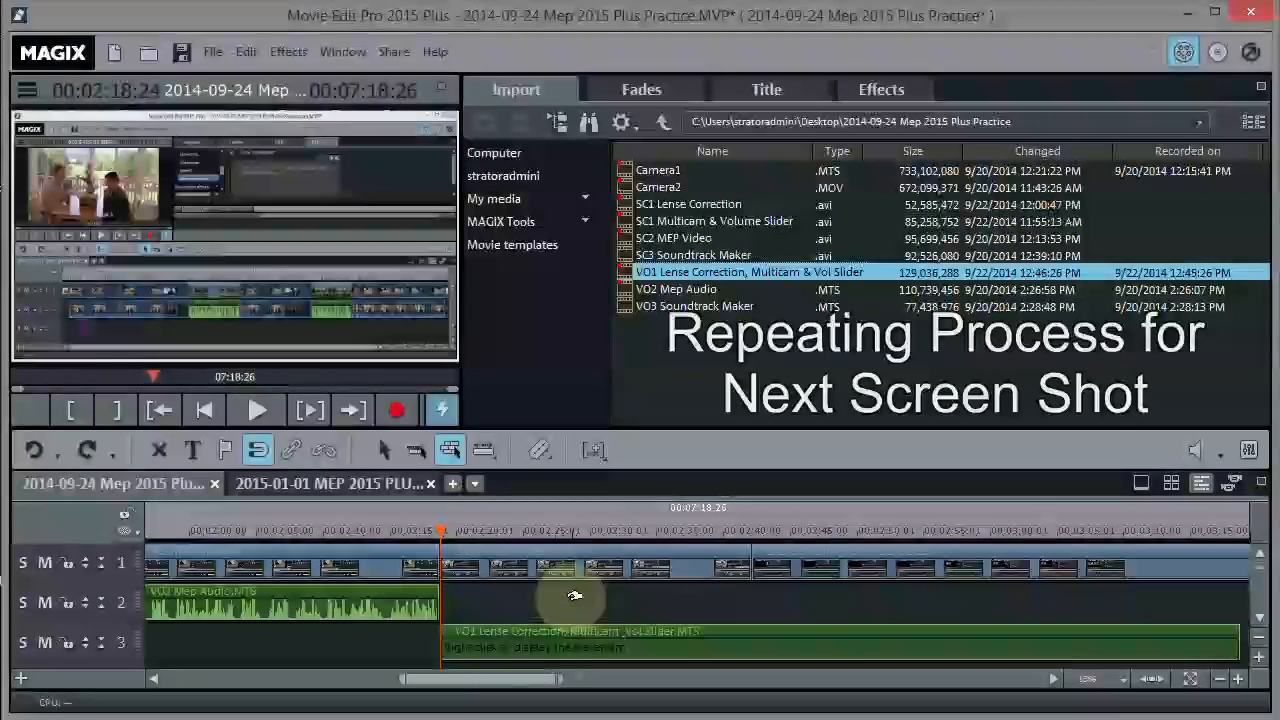
# - Move the VO1 audio in single-object mode from track 3 up to track 2 after VO2 Mep Audio, and create its waveform
pyautogui.click(561, 648)
pyautogui.moveTo(562, 614); pyautogui.dragTo(563, 614)
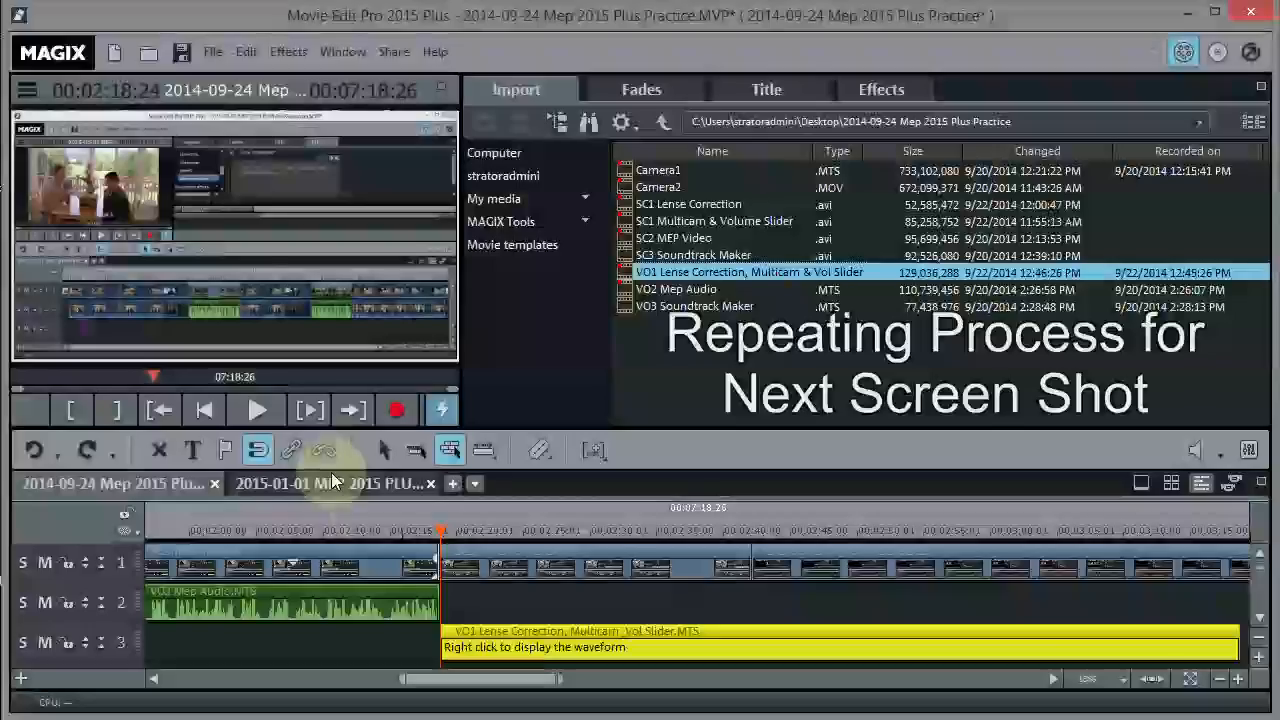
pyautogui.click(381, 451)
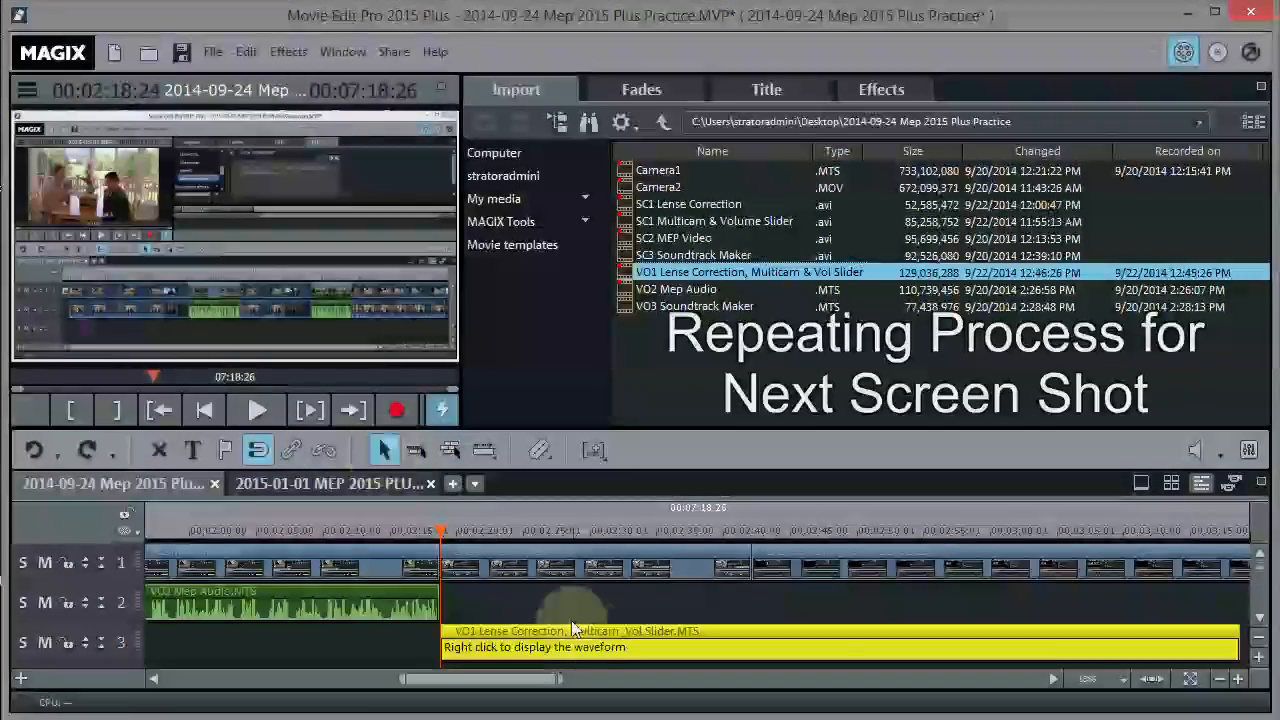
pyautogui.moveTo(598, 645); pyautogui.dragTo(600, 607)
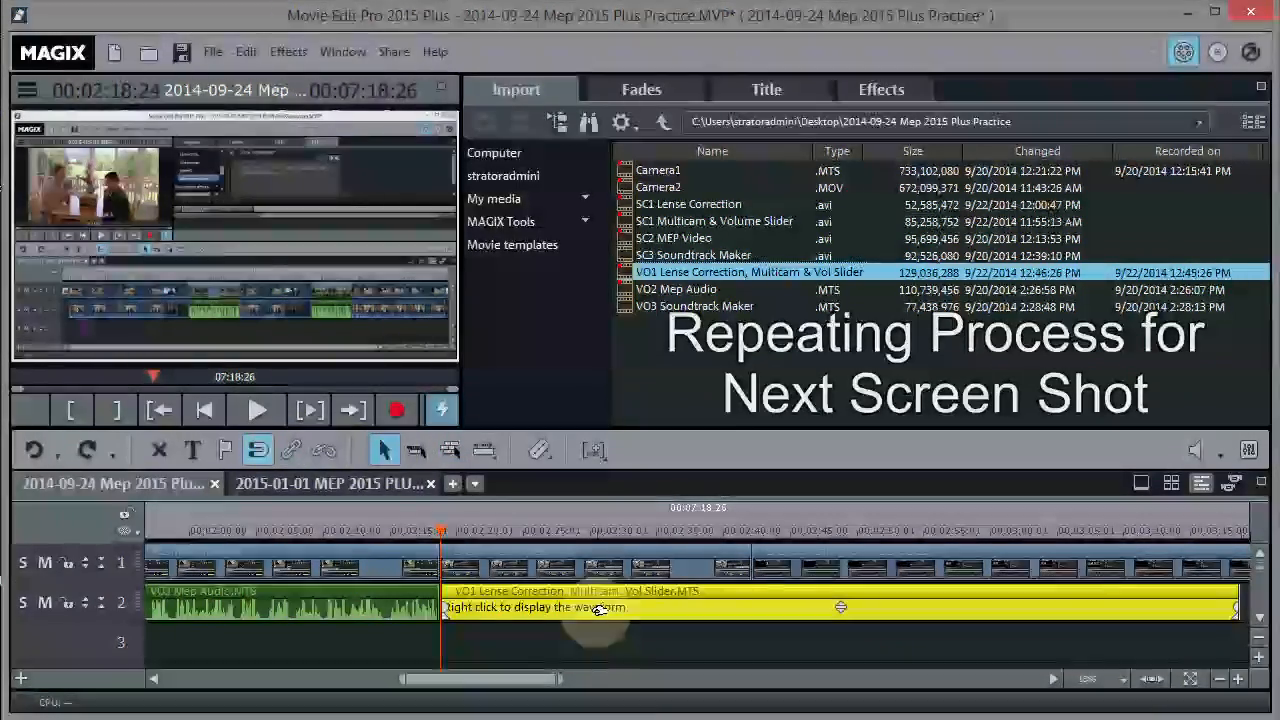
pyautogui.rightClick(687, 611)
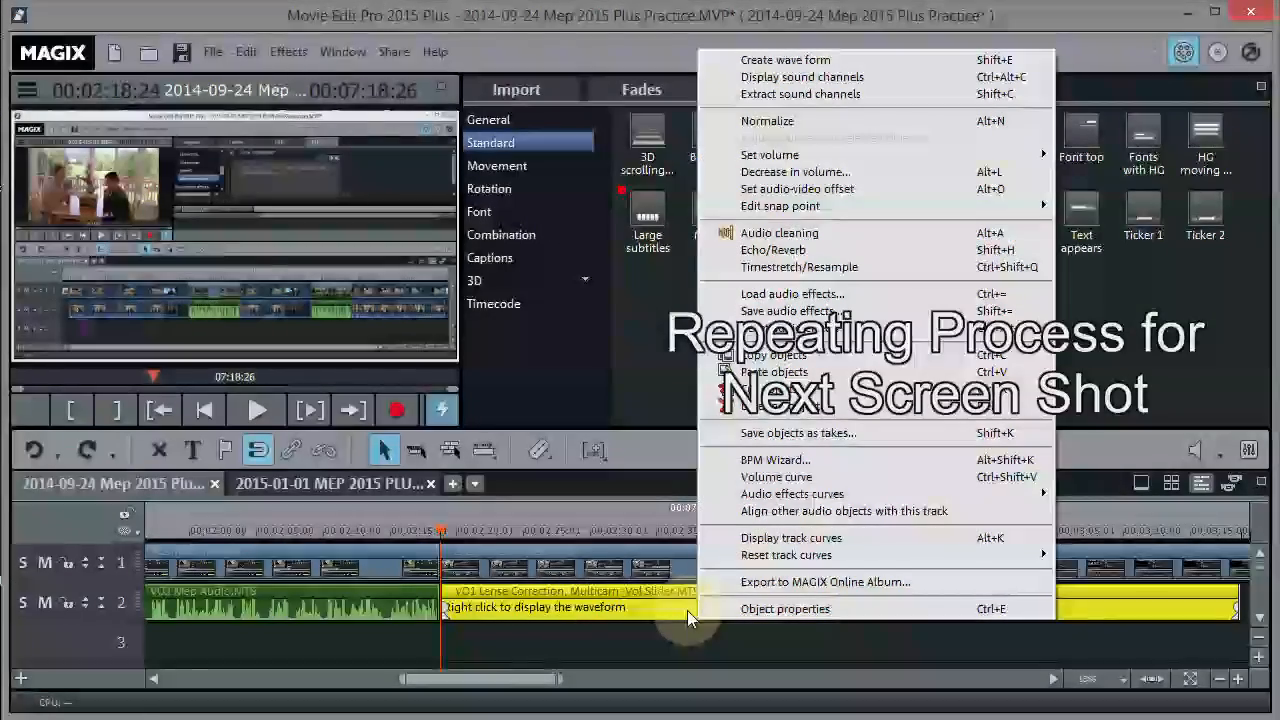
pyautogui.click(843, 60)
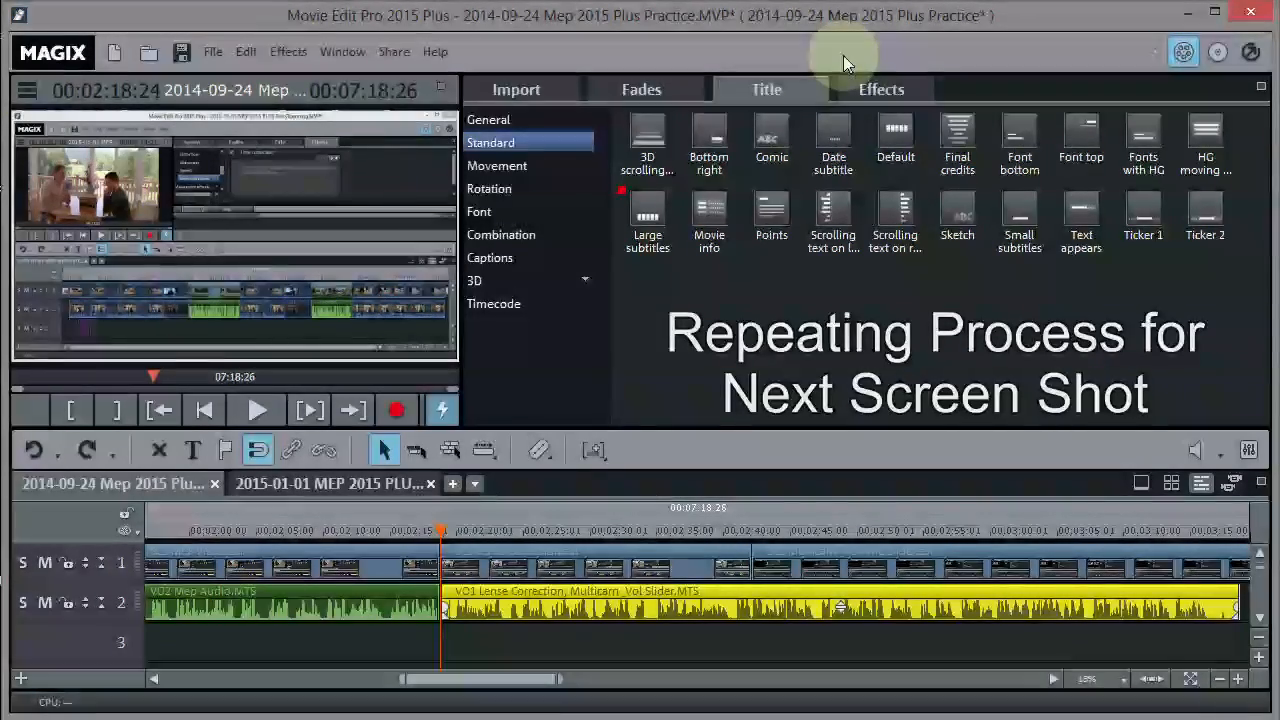
# - Trim the silent beginning off the VO1 voice-over audio and close it up against the end of VO2 Mep Audio
pyautogui.click(450, 528)
pyautogui.moveTo(449, 528); pyautogui.dragTo(453, 528)
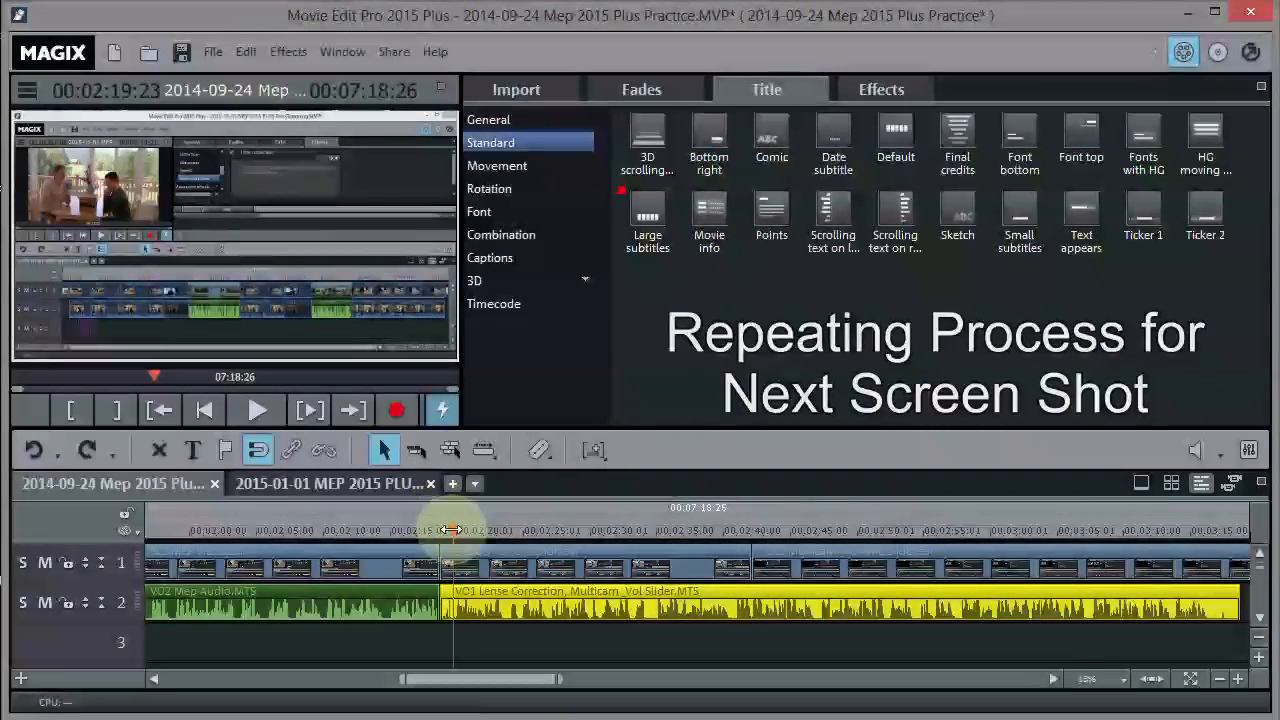
pyautogui.click(1259, 657)
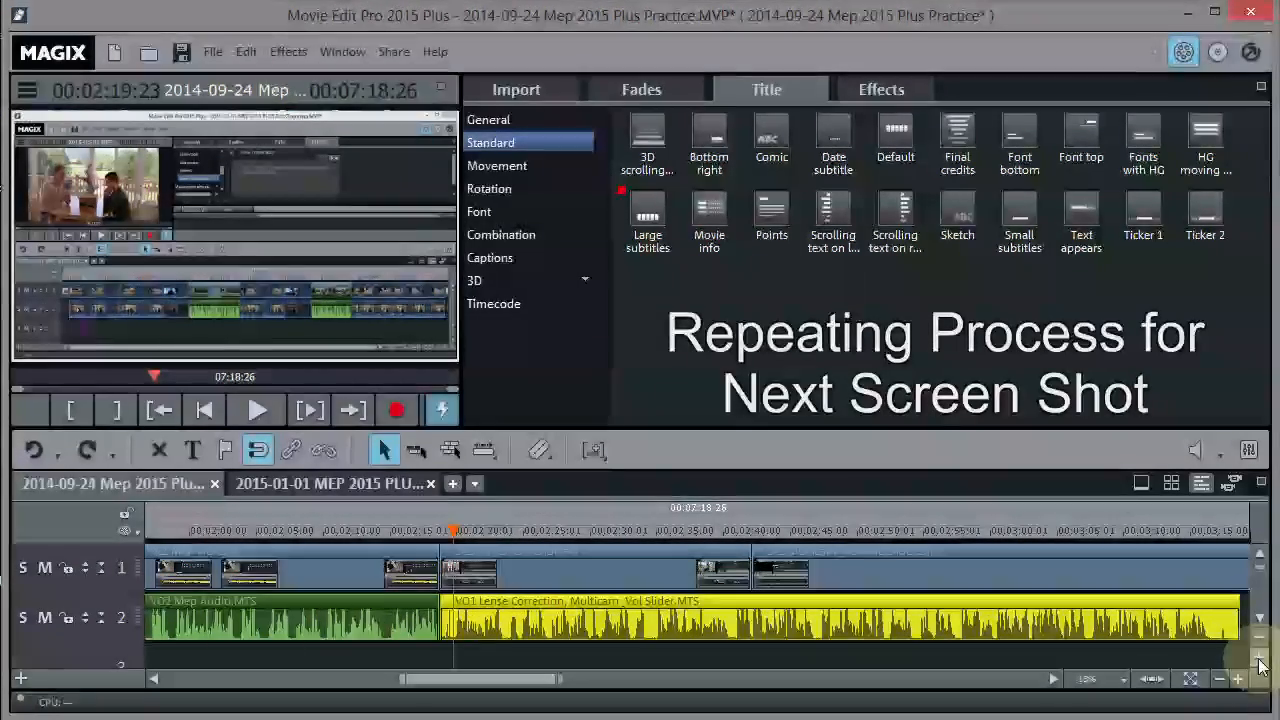
pyautogui.click(1259, 660)
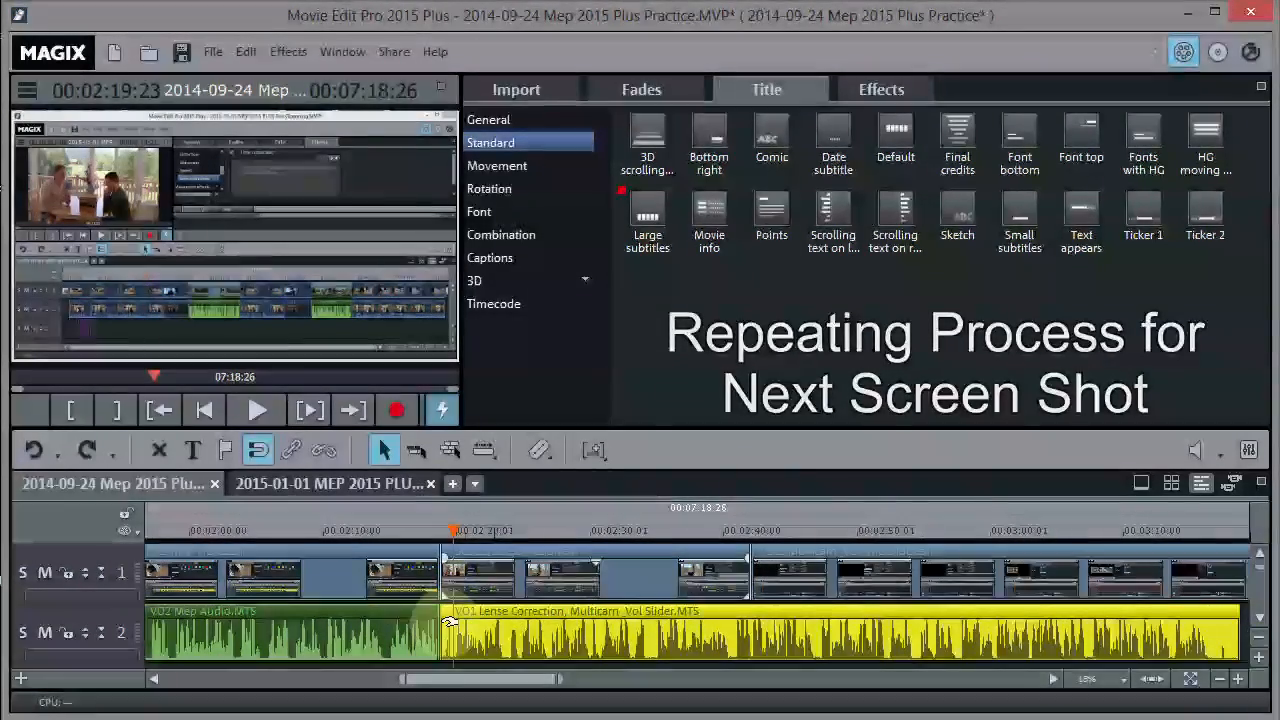
pyautogui.click(251, 411)
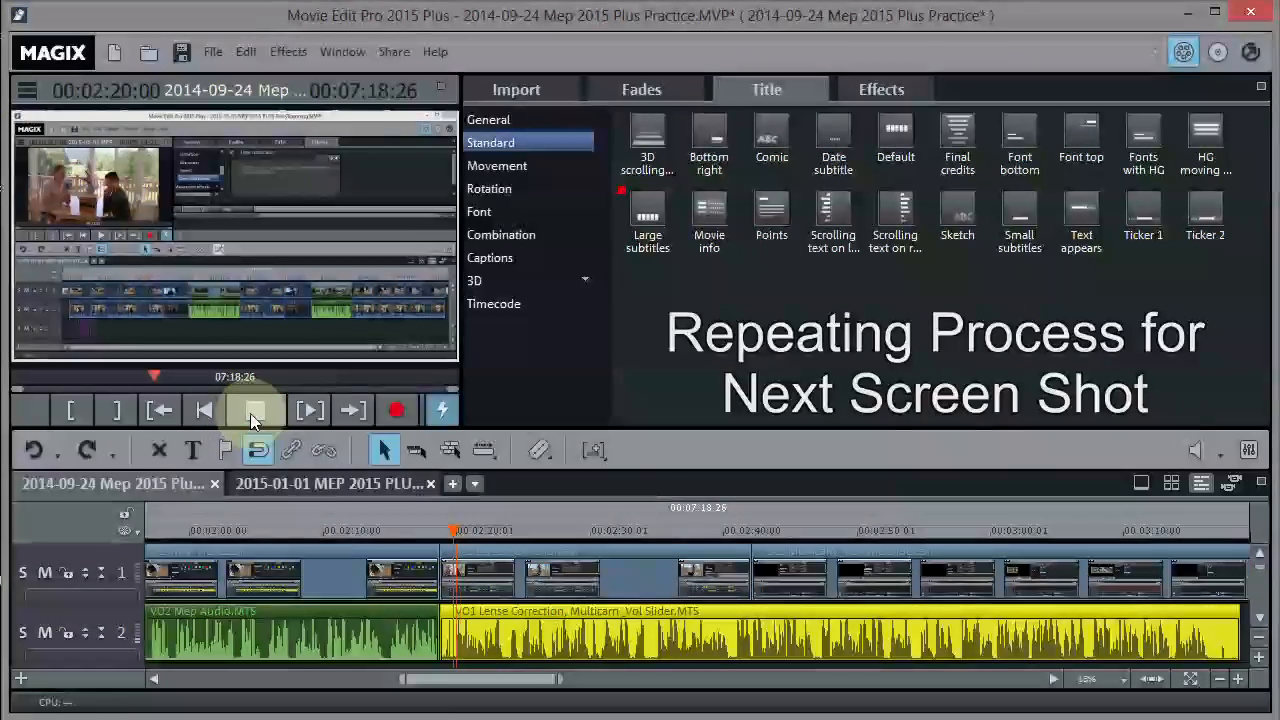
pyautogui.click(250, 413)
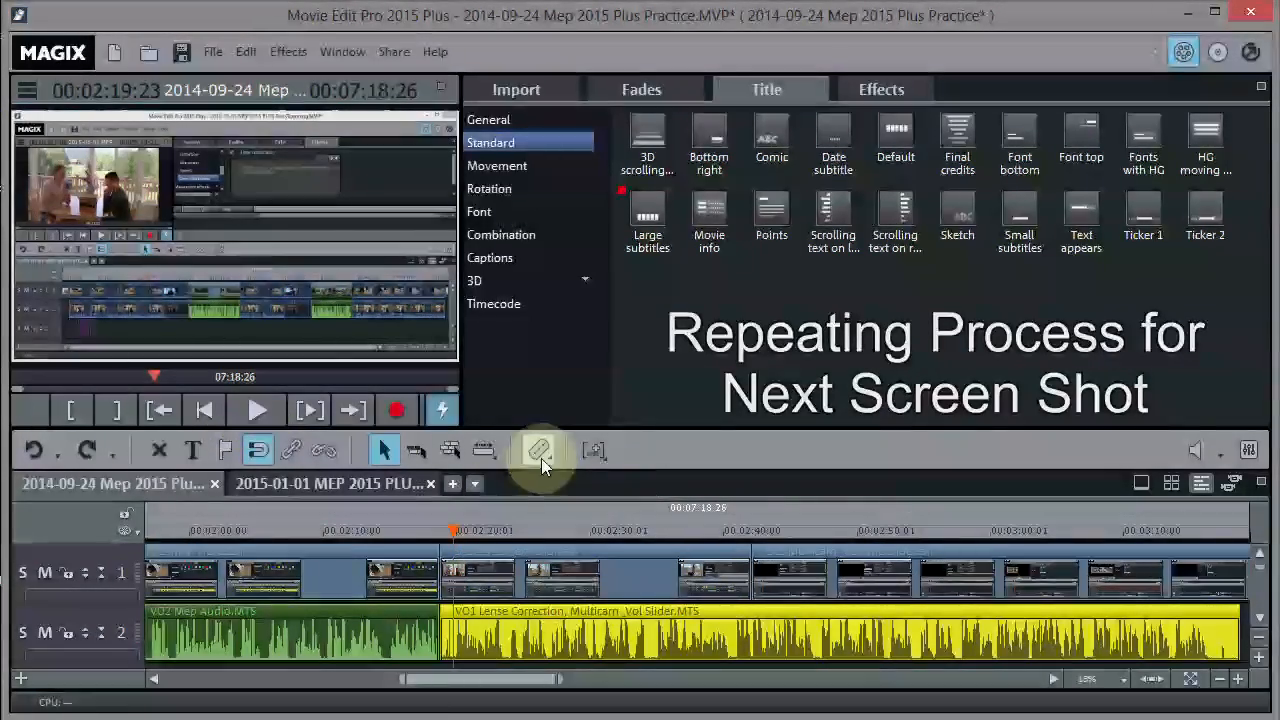
pyautogui.click(443, 628)
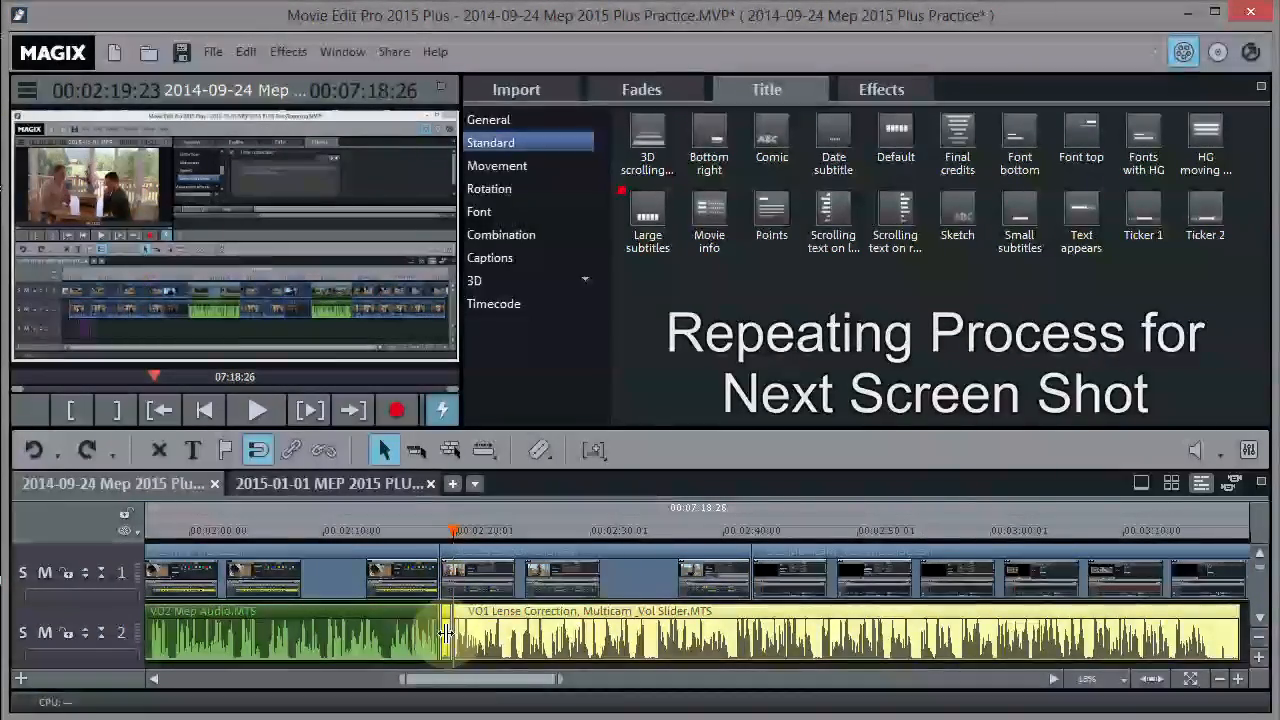
pyautogui.click(446, 630)
pyautogui.moveTo(490, 628); pyautogui.dragTo(477, 632)
# - Split the VO1 voice-over audio at 00:03:15:16 and delete the remaining tail
pyautogui.moveTo(453, 528); pyautogui.dragTo(1195, 509)
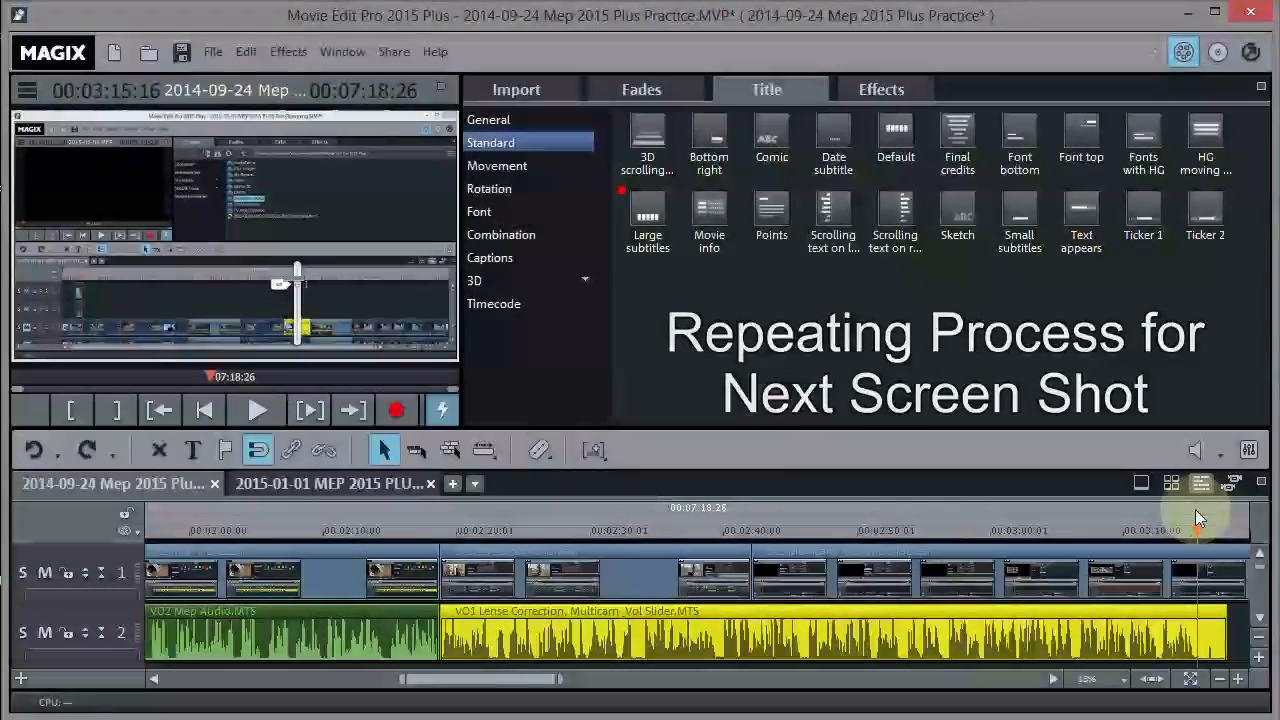
pyautogui.click(540, 450)
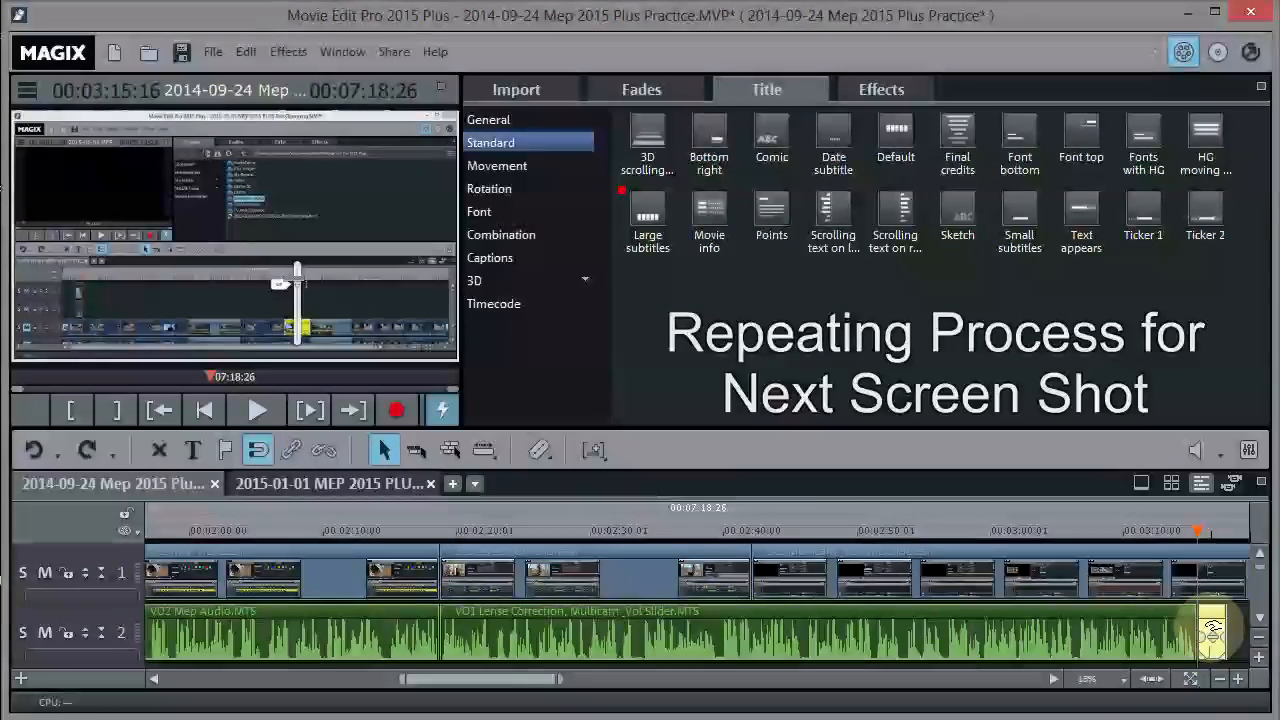
pyautogui.press('Delete')
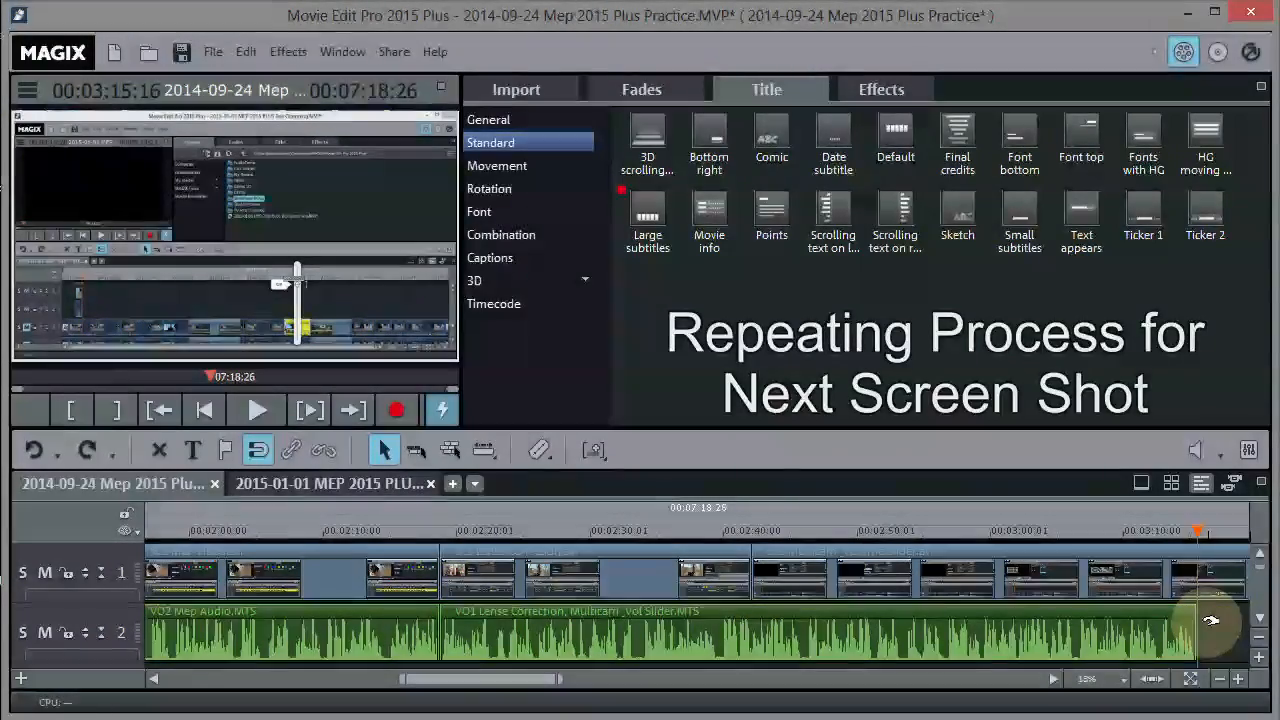
# - Start SC1 Multicam & Volume Slider earlier on track 1, and cut off its part beyond the end of the VO1 audio
pyautogui.click(913, 596)
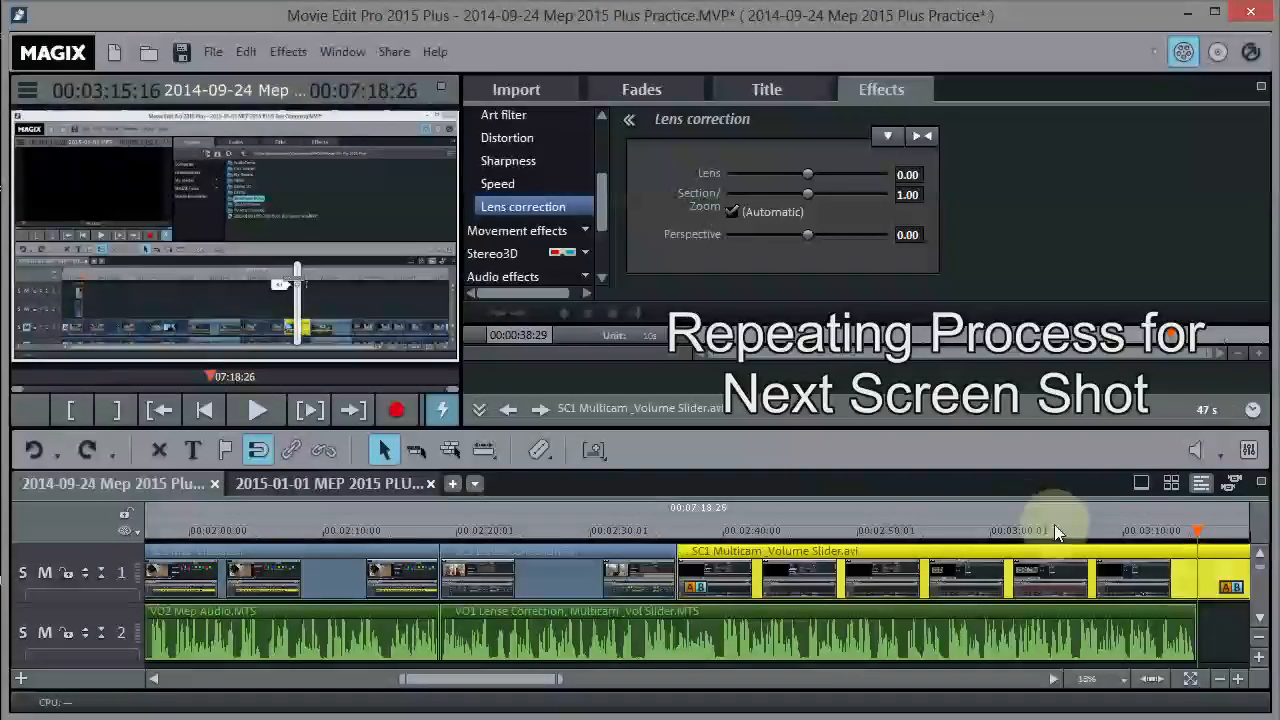
pyautogui.click(538, 450)
pyautogui.click(1225, 572)
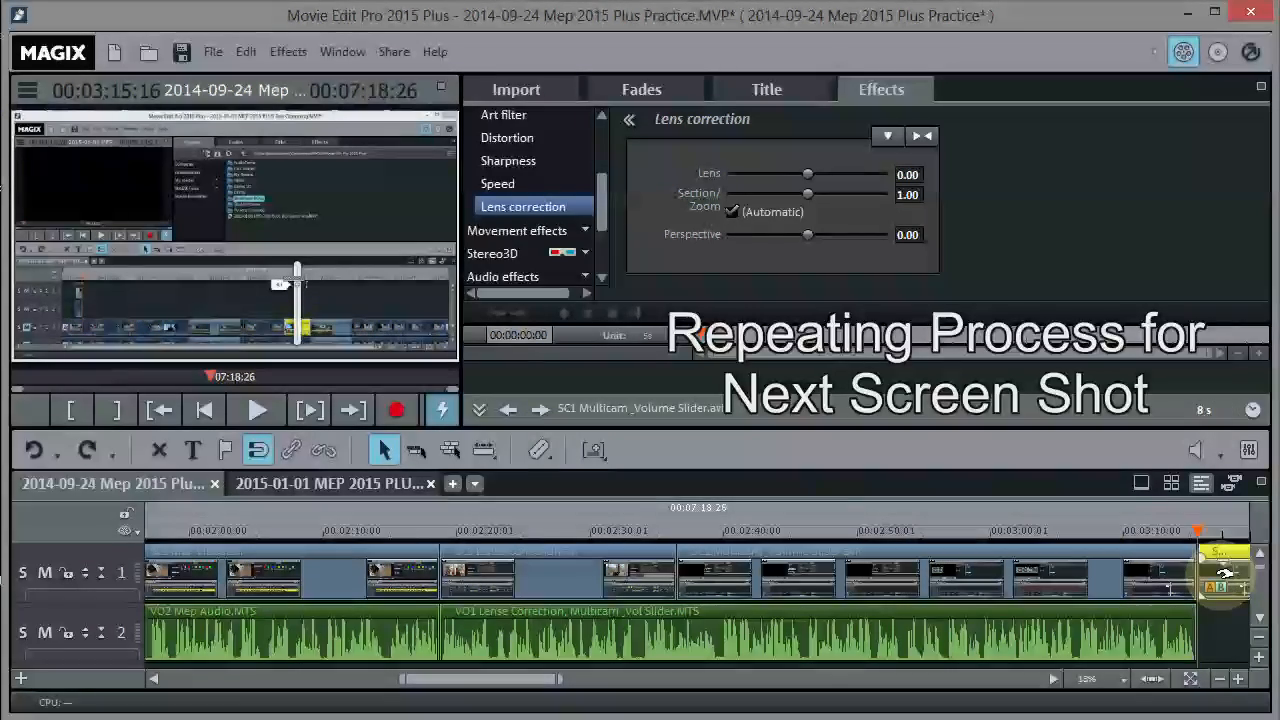
pyautogui.press('Delete')
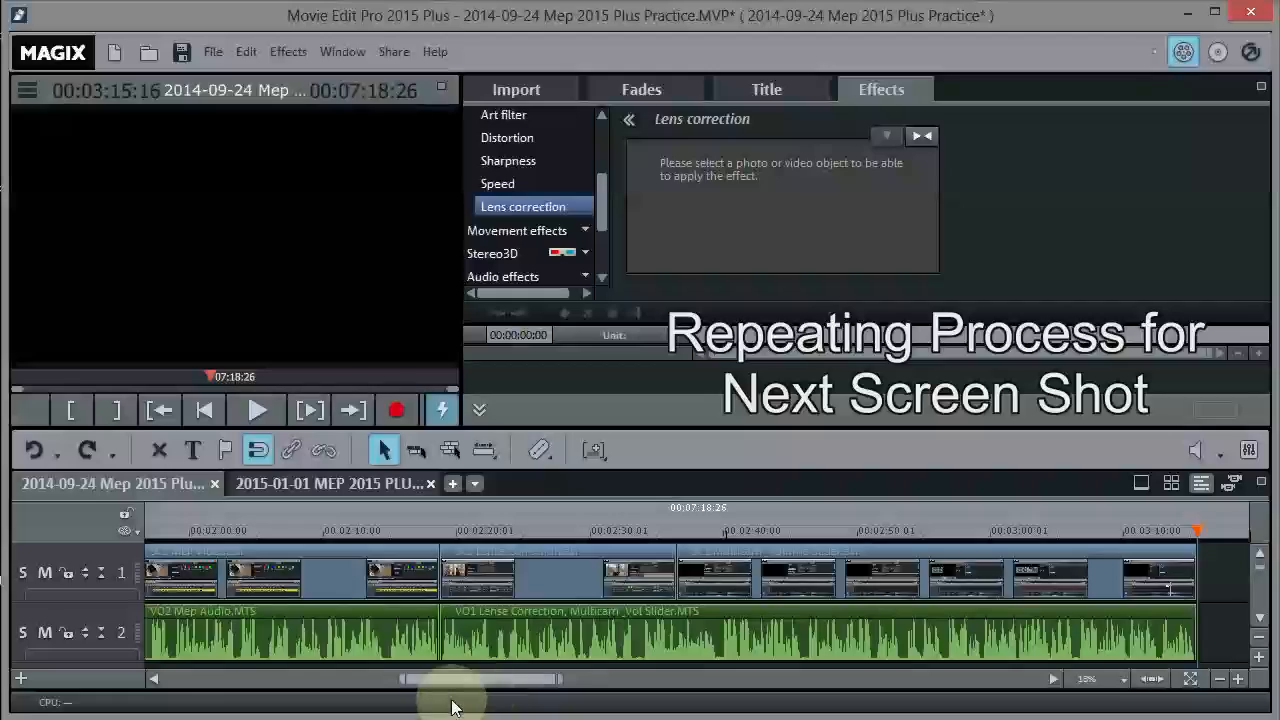
# - Close the gap by moving the following Camera2 and Camera1 clips on all tracks up to the end of the screen-capture section
pyautogui.moveTo(460, 690); pyautogui.dragTo(560, 694)
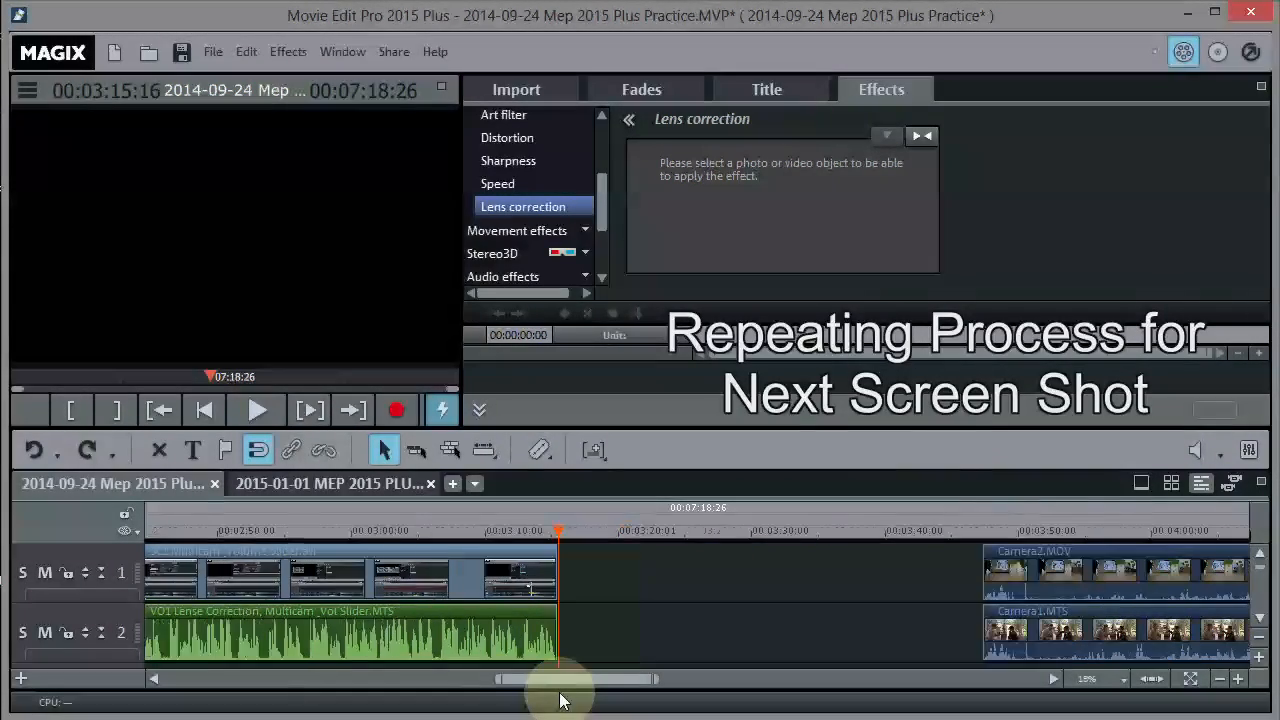
pyautogui.click(449, 452)
pyautogui.moveTo(995, 570); pyautogui.dragTo(585, 588)
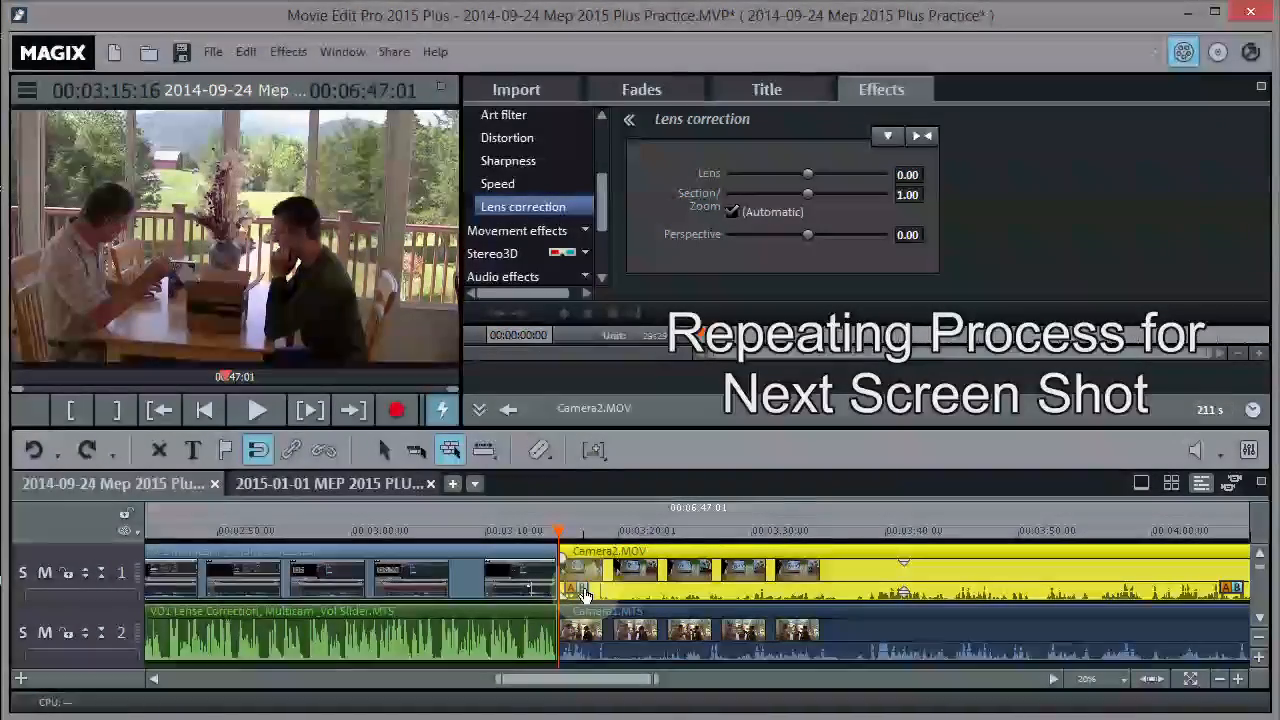
# - Preview the camera footage forward twice, first pausing on the reached frame, then stopping with a return to the starting position
pyautogui.moveTo(563, 679); pyautogui.dragTo(308, 697)
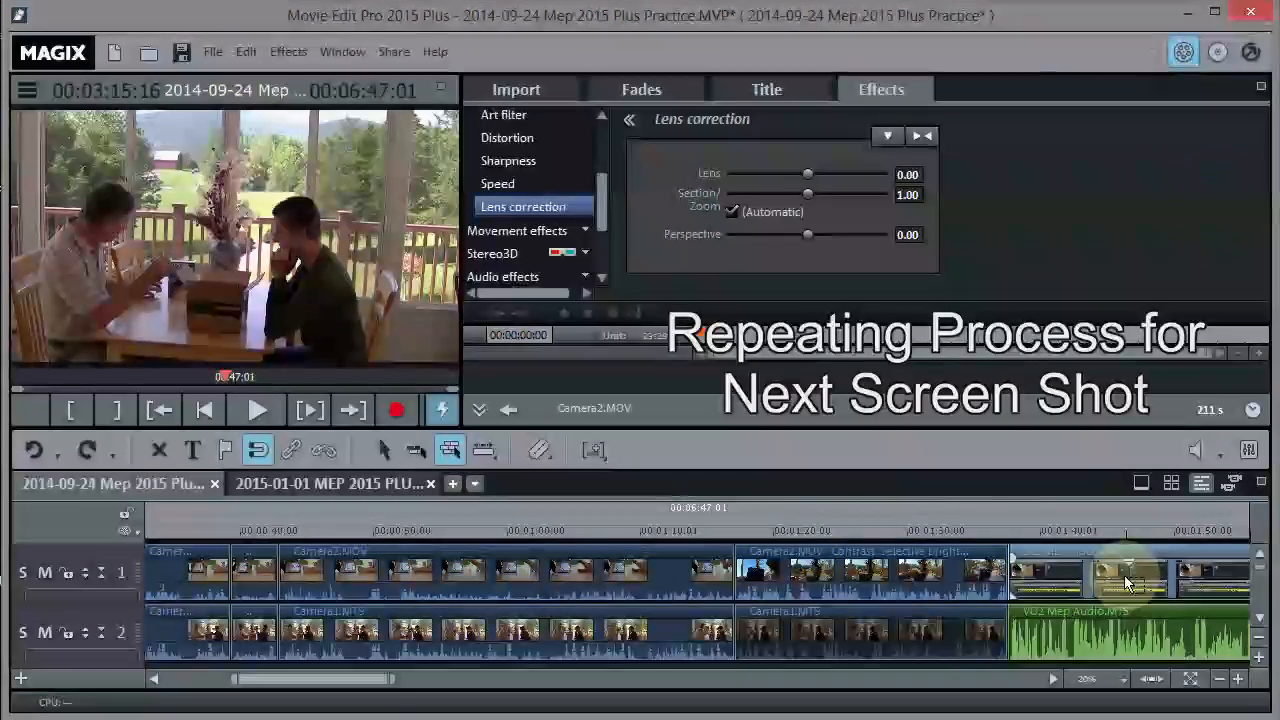
pyautogui.moveTo(337, 694); pyautogui.dragTo(604, 702)
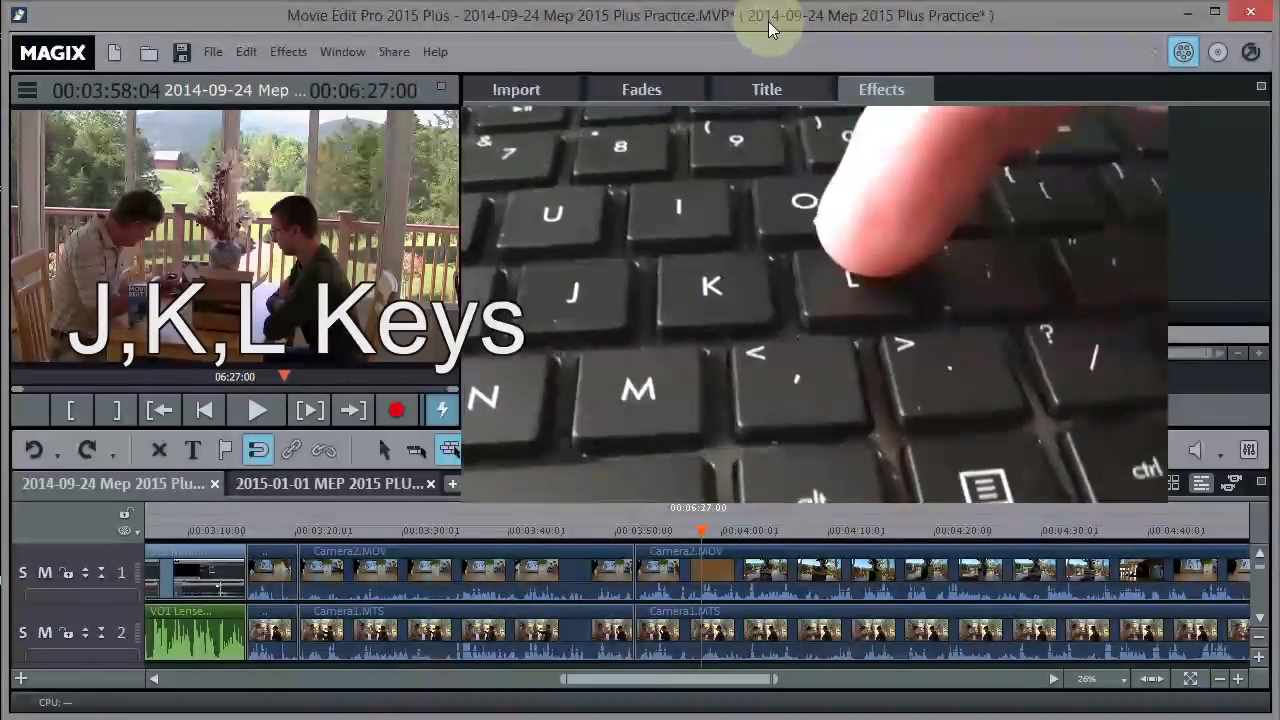
pyautogui.press('l')
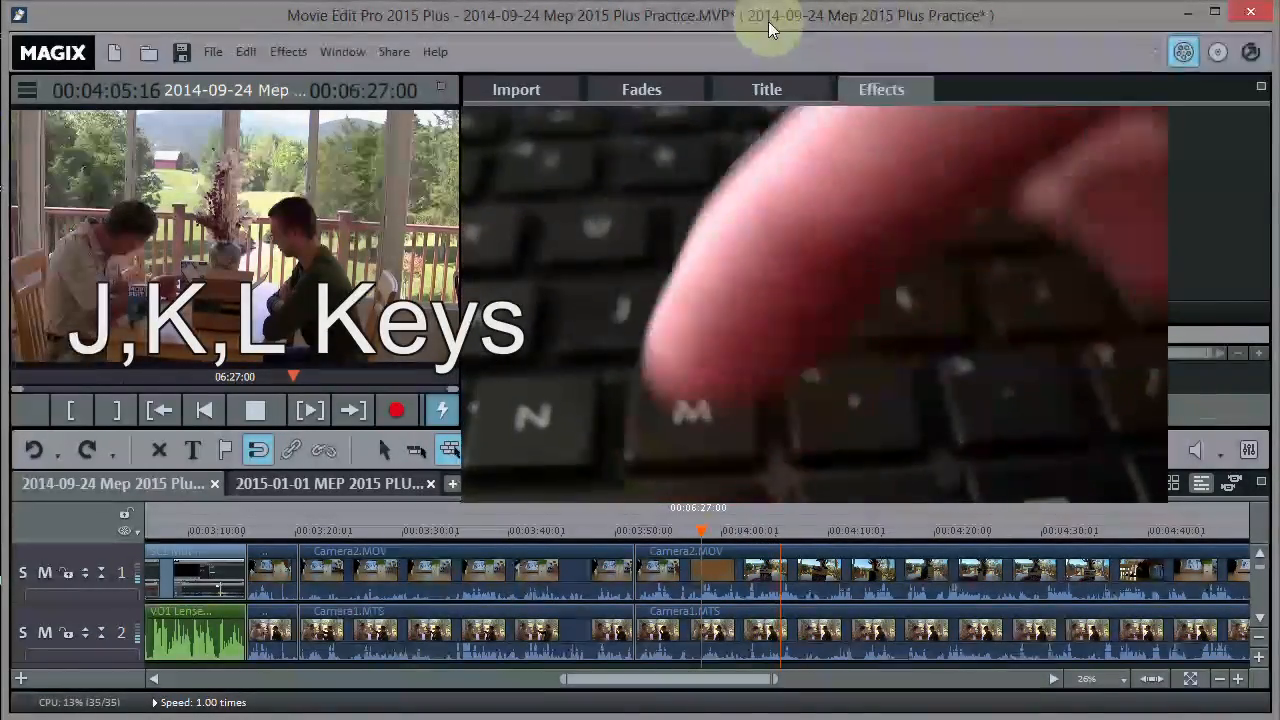
pyautogui.press('k')
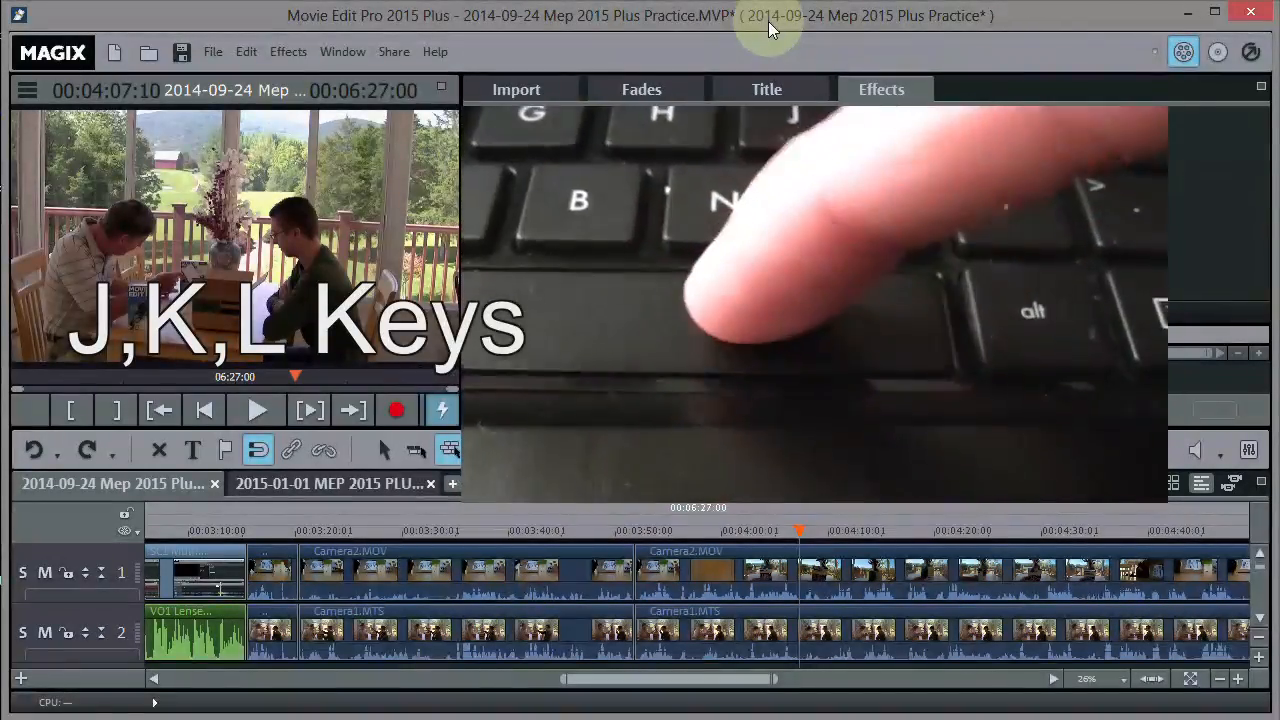
pyautogui.press('space')
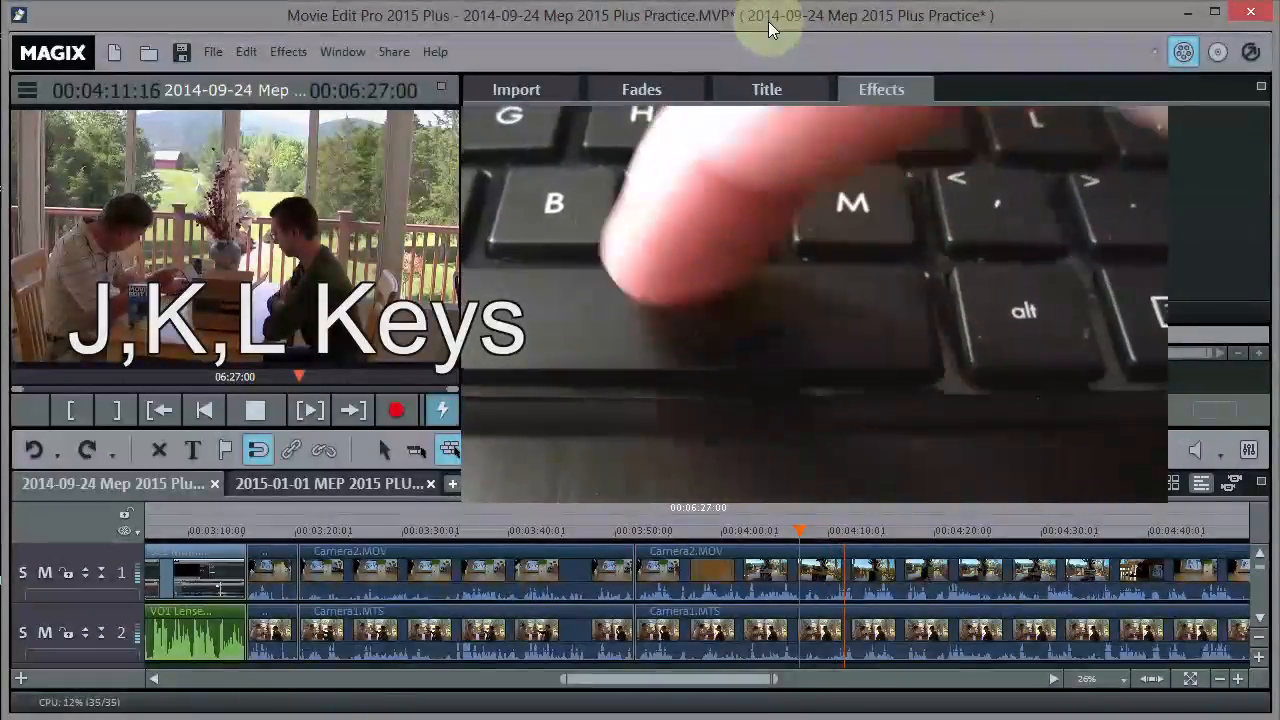
pyautogui.press('space')
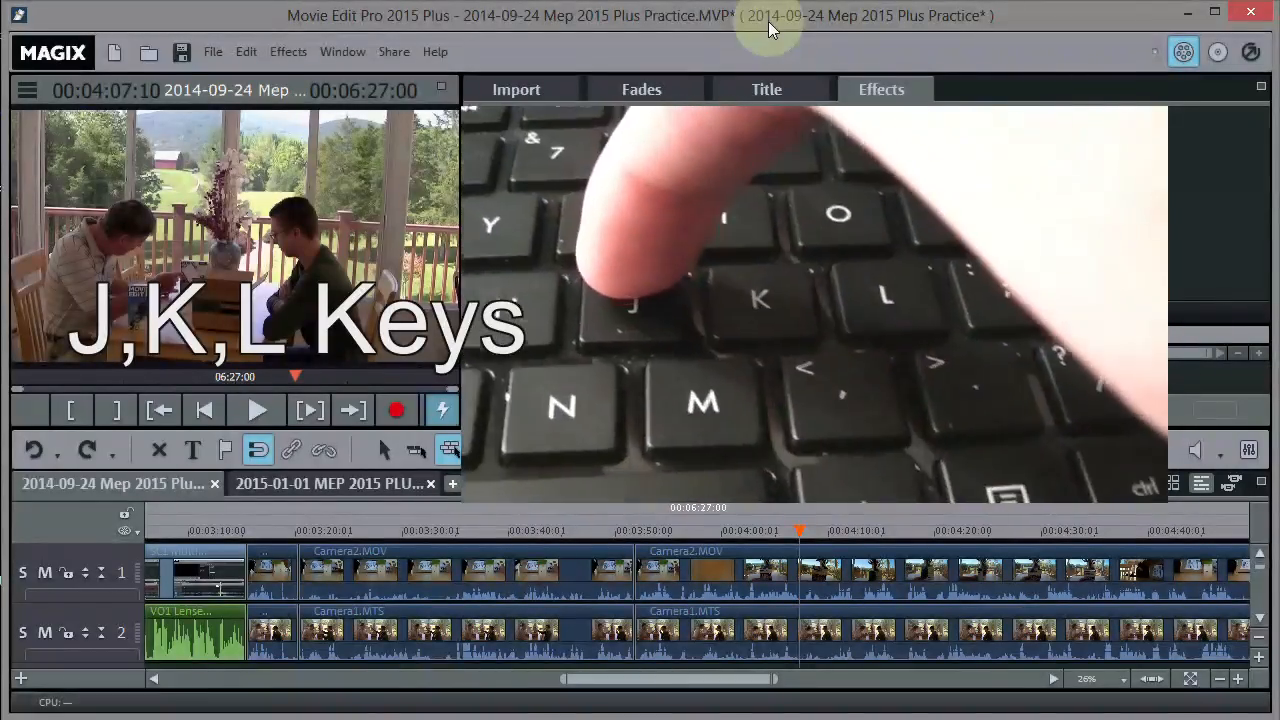
# - Shuttle backward through the camera footage at double speed, pause, then play forward at normal speed and pause again
pyautogui.press('j')
pyautogui.press('j')
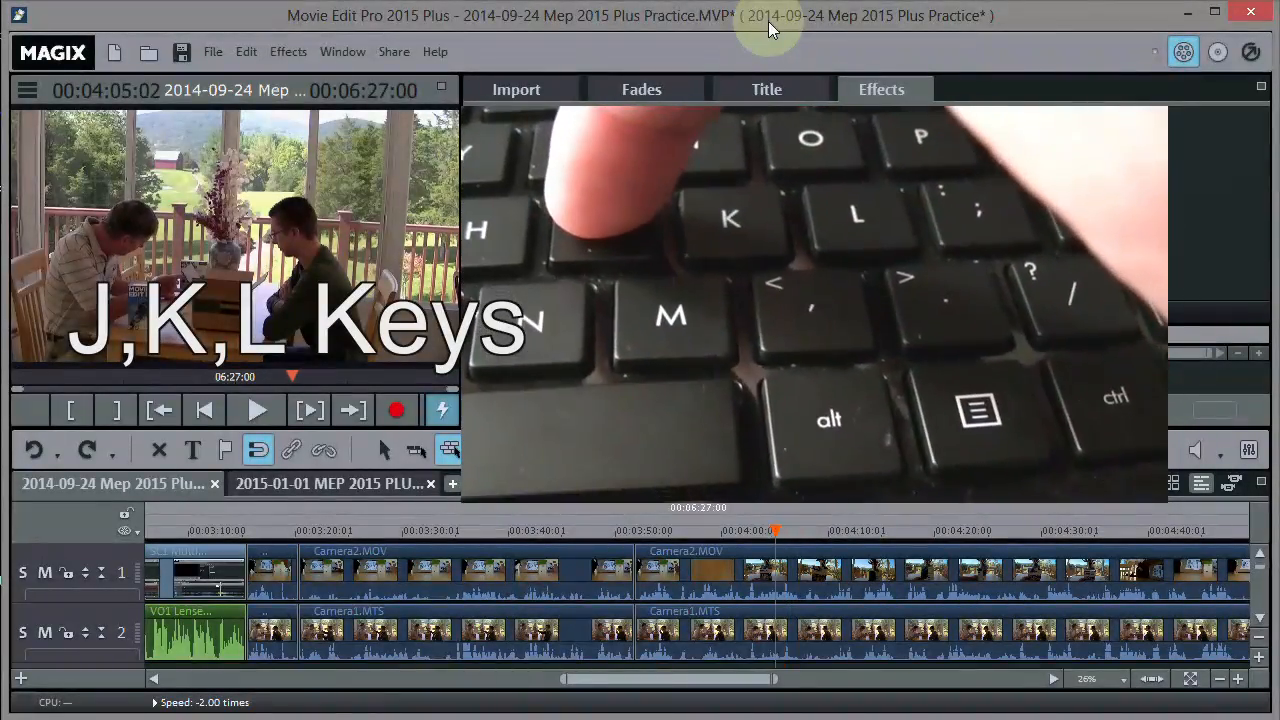
pyautogui.press('k')
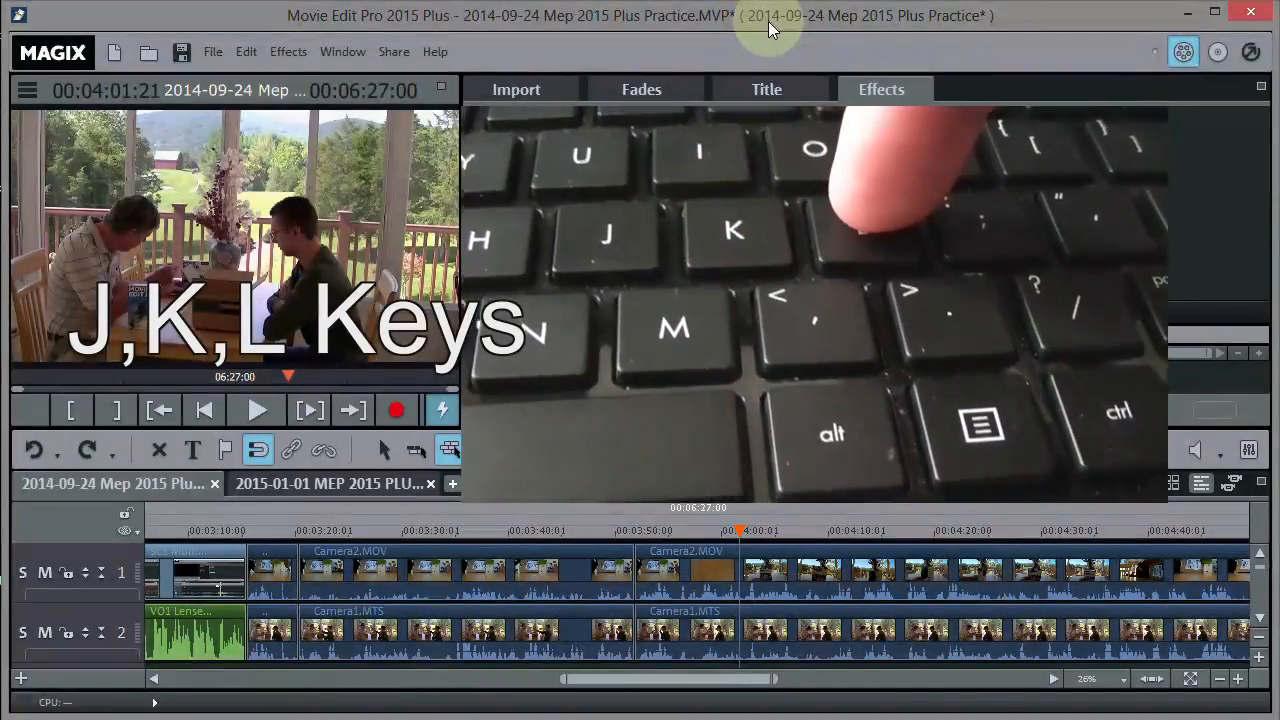
pyautogui.press('l')
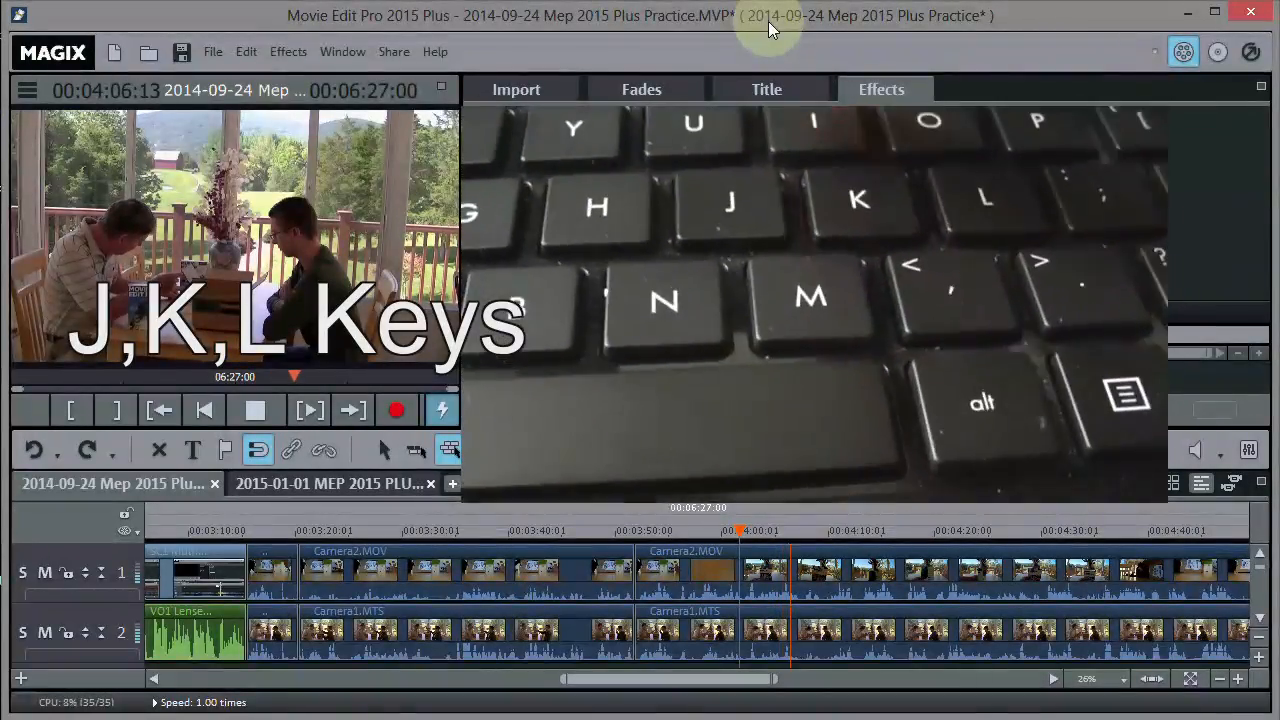
pyautogui.press('k')
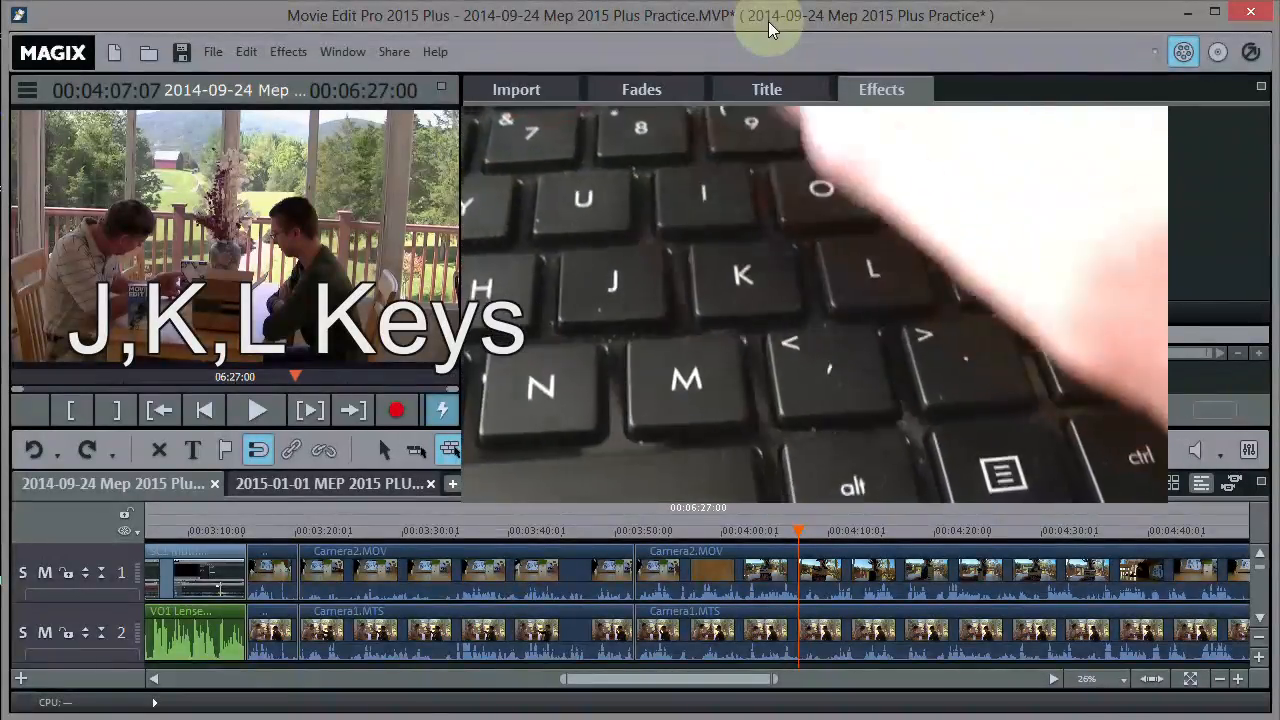
# - Alternate repeatedly between reverse and forward playback around 00:04:05 to home in on a position in the camera footage
pyautogui.press('j')
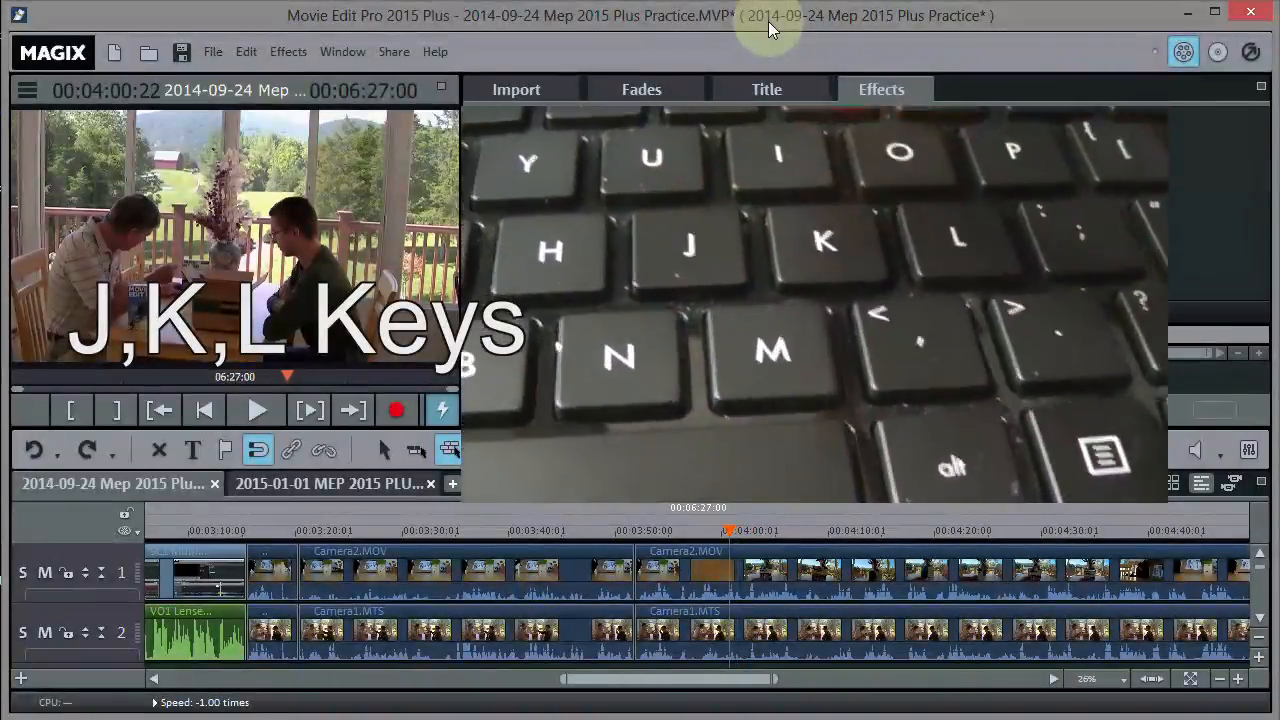
pyautogui.press('l')
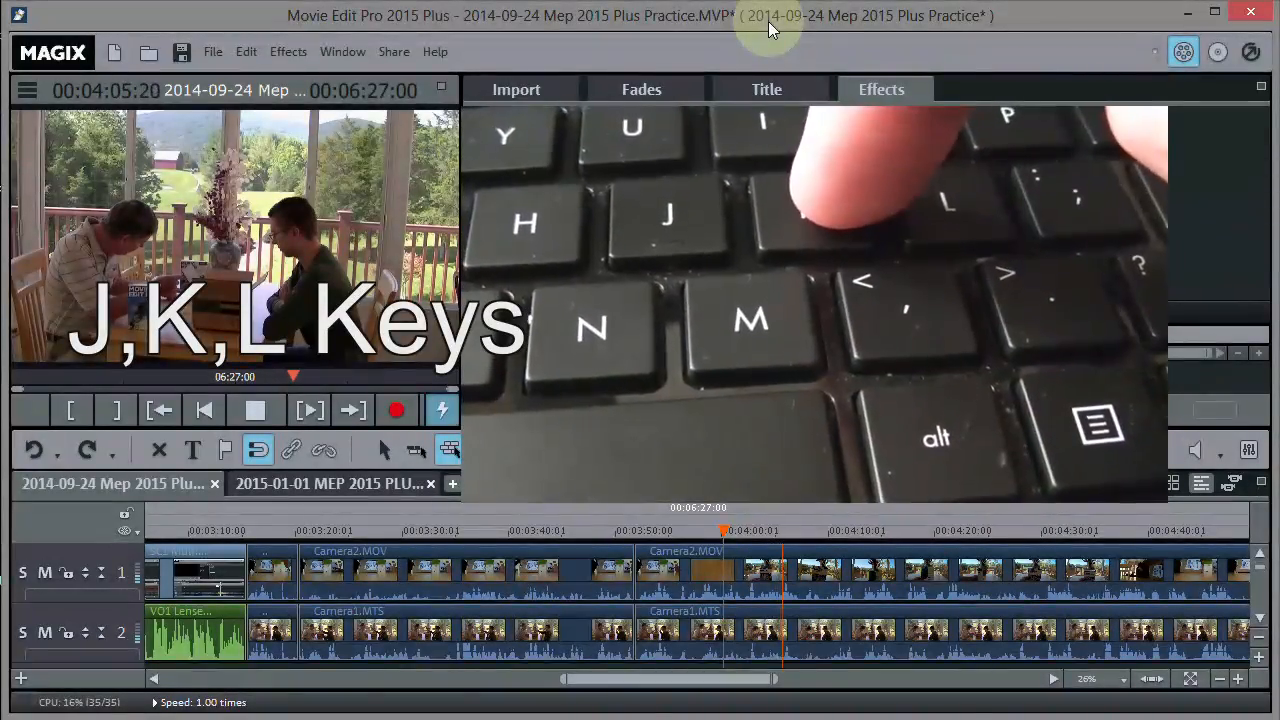
pyautogui.press('k')
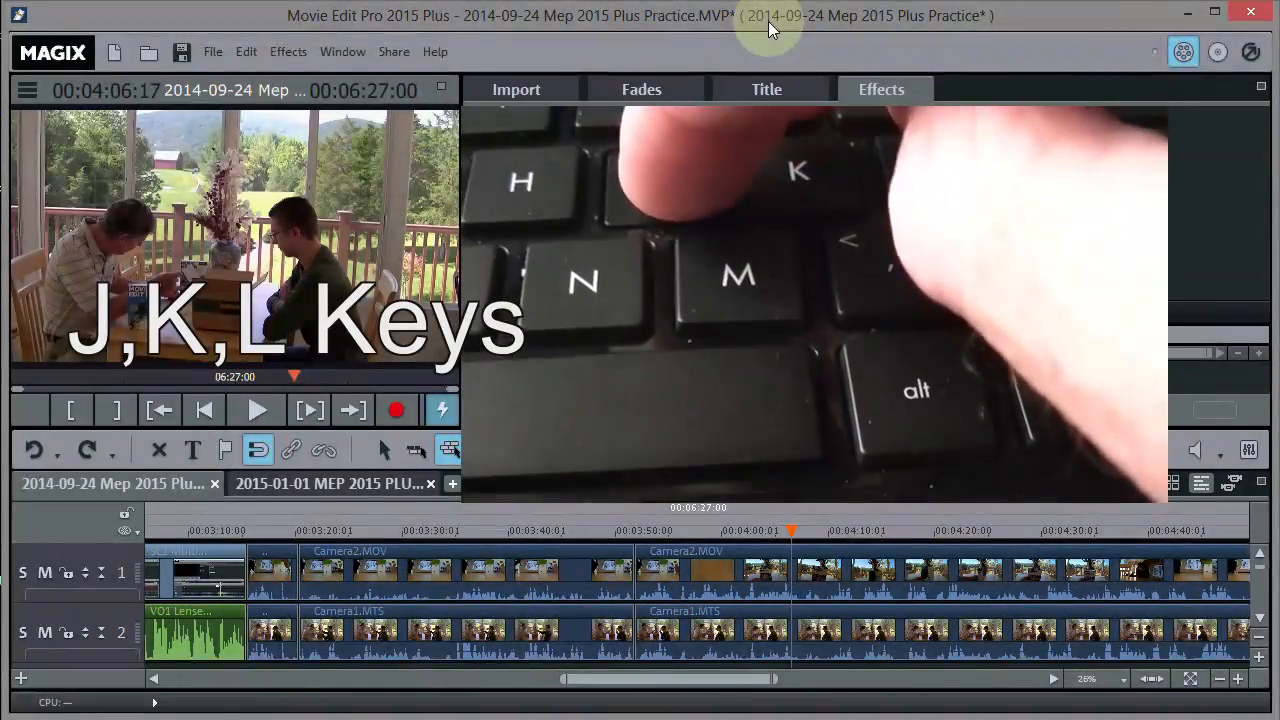
pyautogui.press('j')
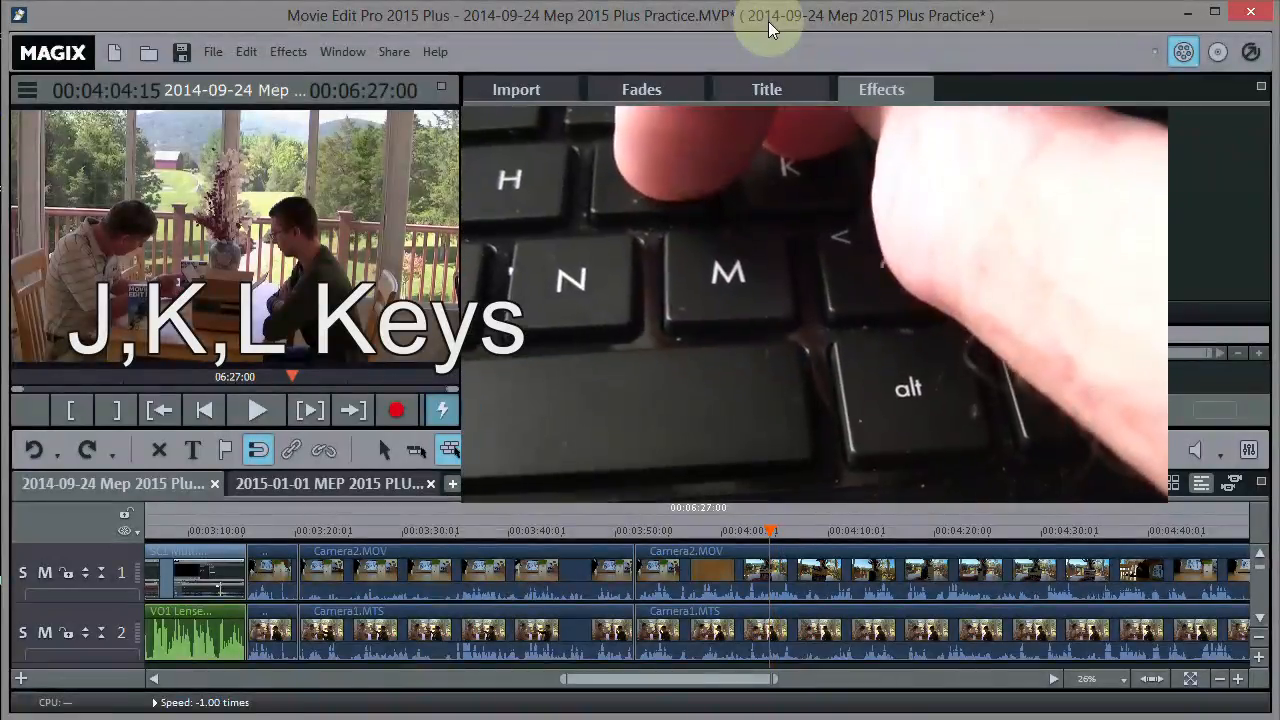
pyautogui.press('l')
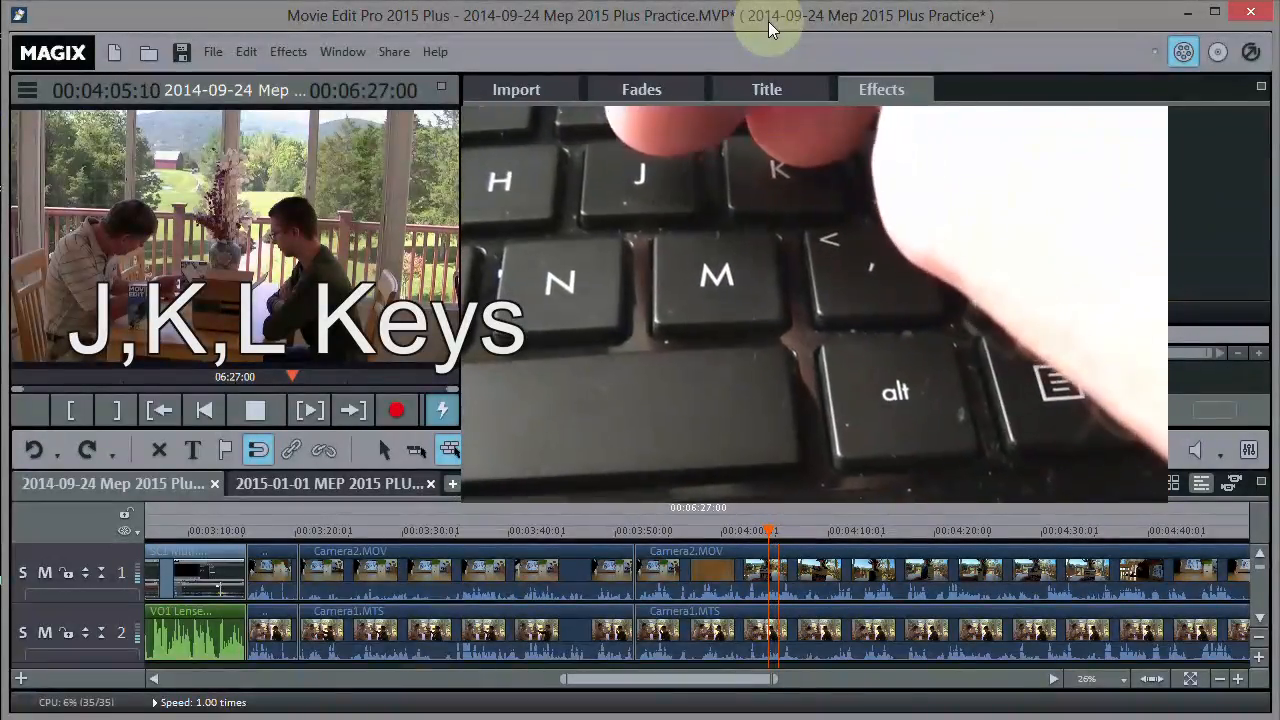
pyautogui.press('j')
pyautogui.press('j')
pyautogui.press('j')
pyautogui.press('j')
pyautogui.press('j')
pyautogui.press('j')
pyautogui.press('j')
pyautogui.press('j')
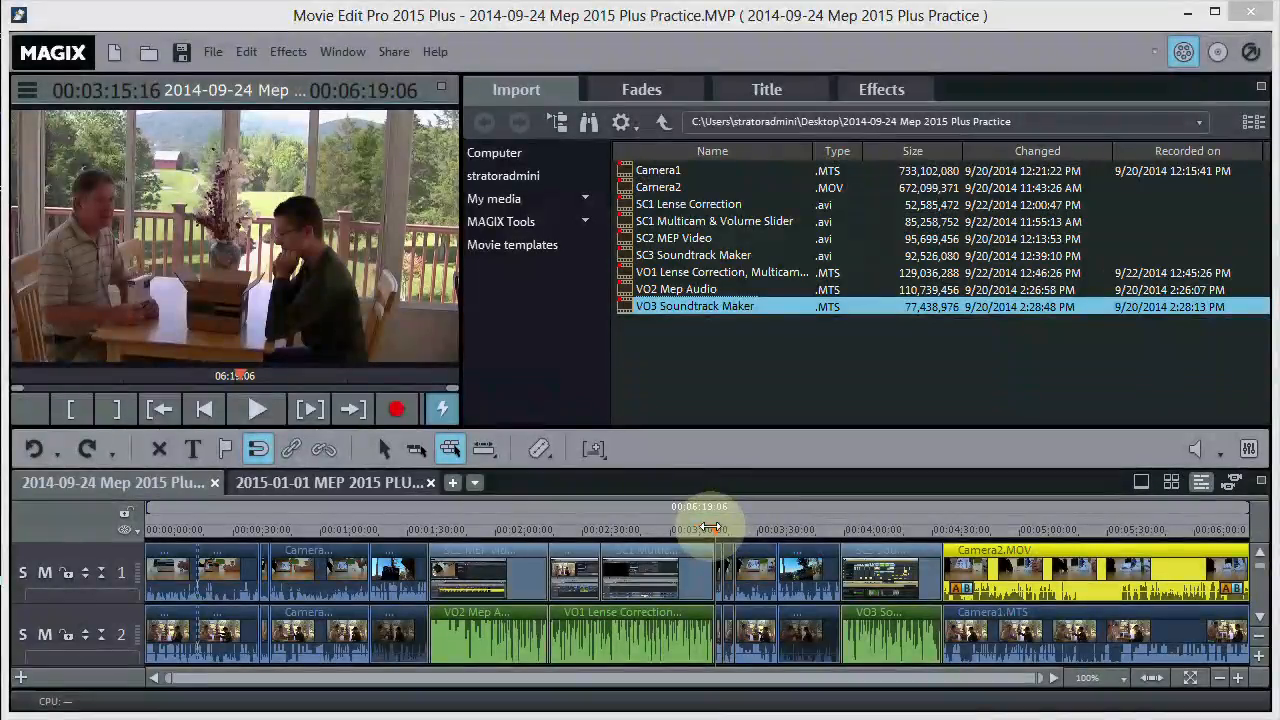
# - Preview the VO3 Soundtrack Maker section at 00:04:03:19 and compare the practice movie's timeline with the Box Openning movie
pyautogui.moveTo(731, 527); pyautogui.dragTo(853, 556)
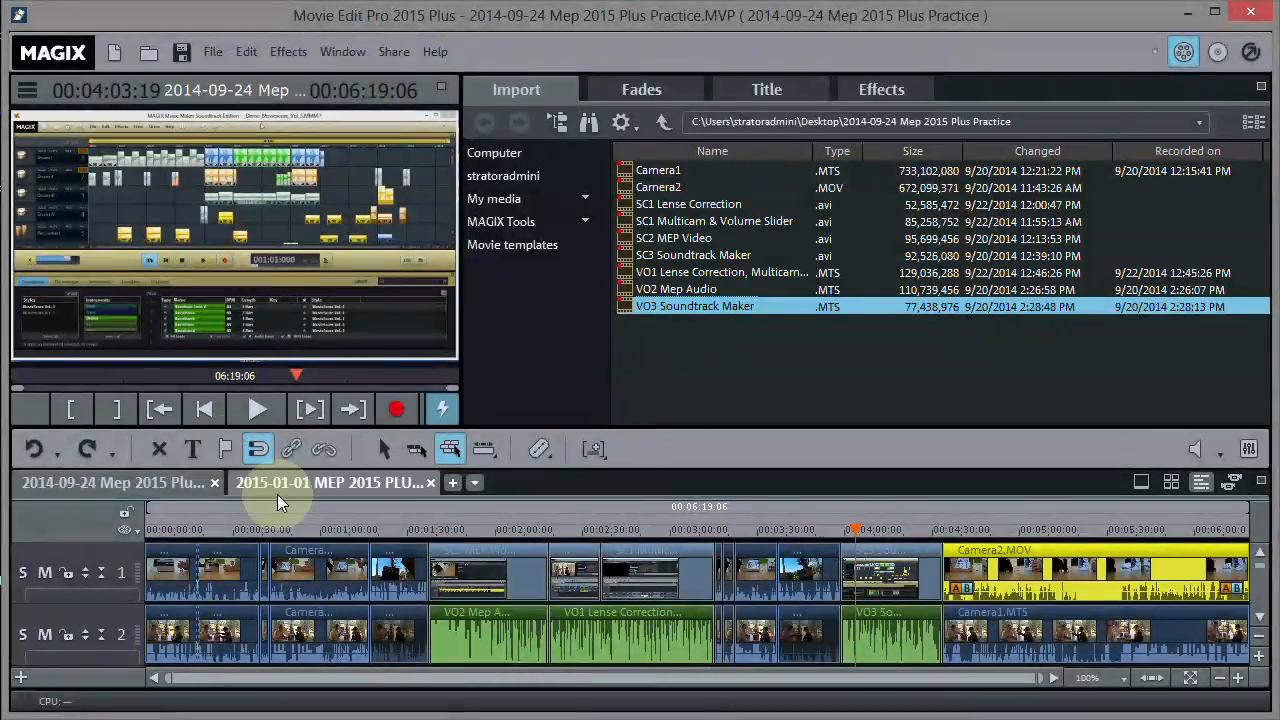
pyautogui.click(308, 485)
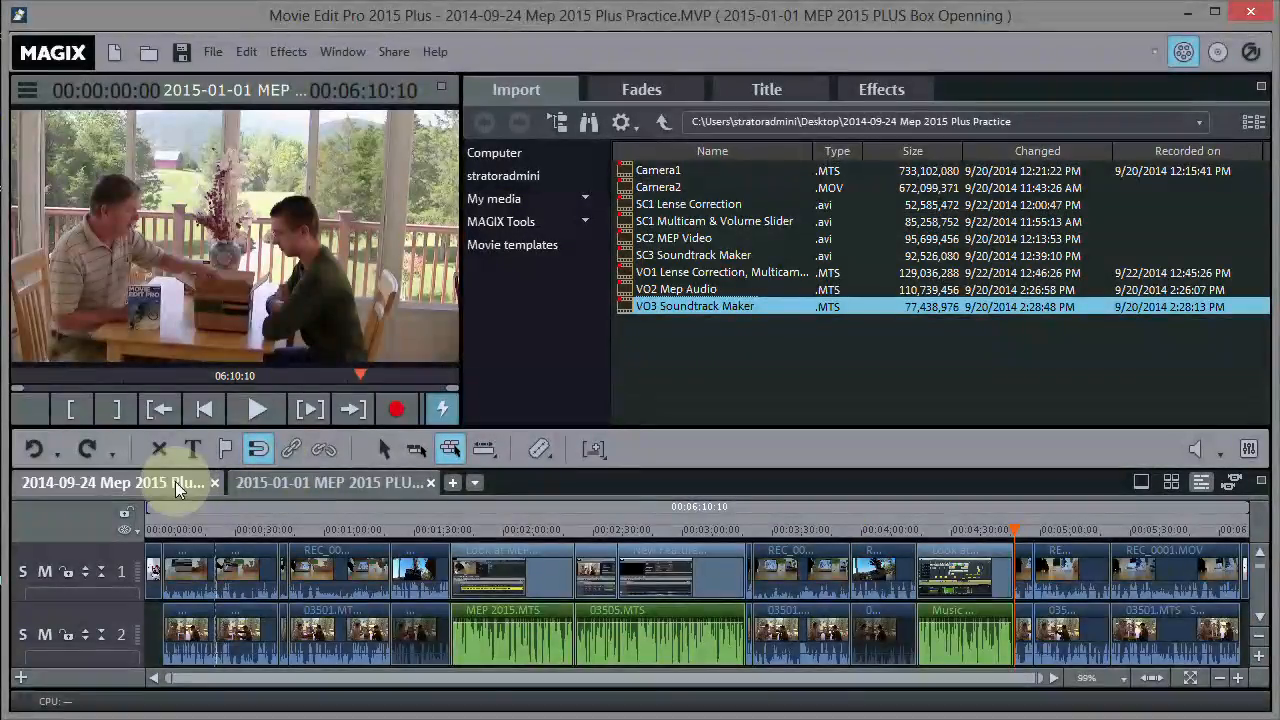
pyautogui.click(180, 482)
pyautogui.click(244, 482)
pyautogui.click(176, 482)
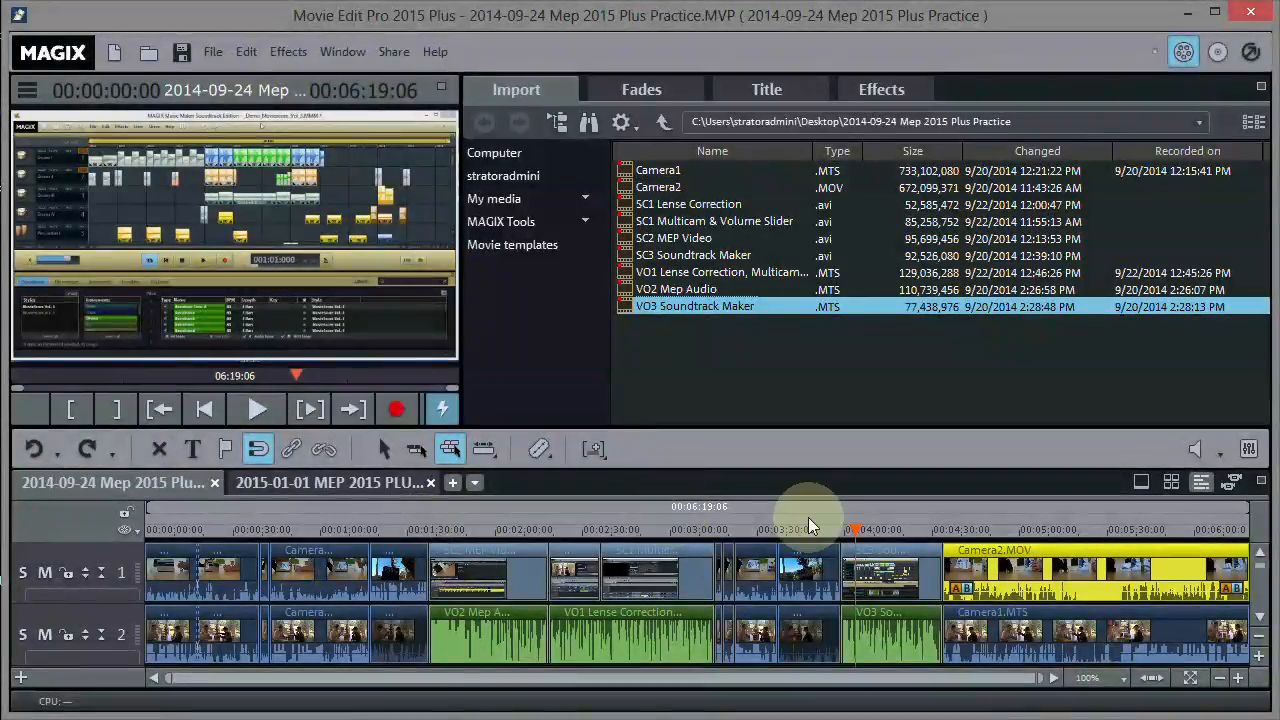
# - Switch to the Box Openning movie and review its opening section, ending on the title at 00:00:13:07
pyautogui.click(259, 482)
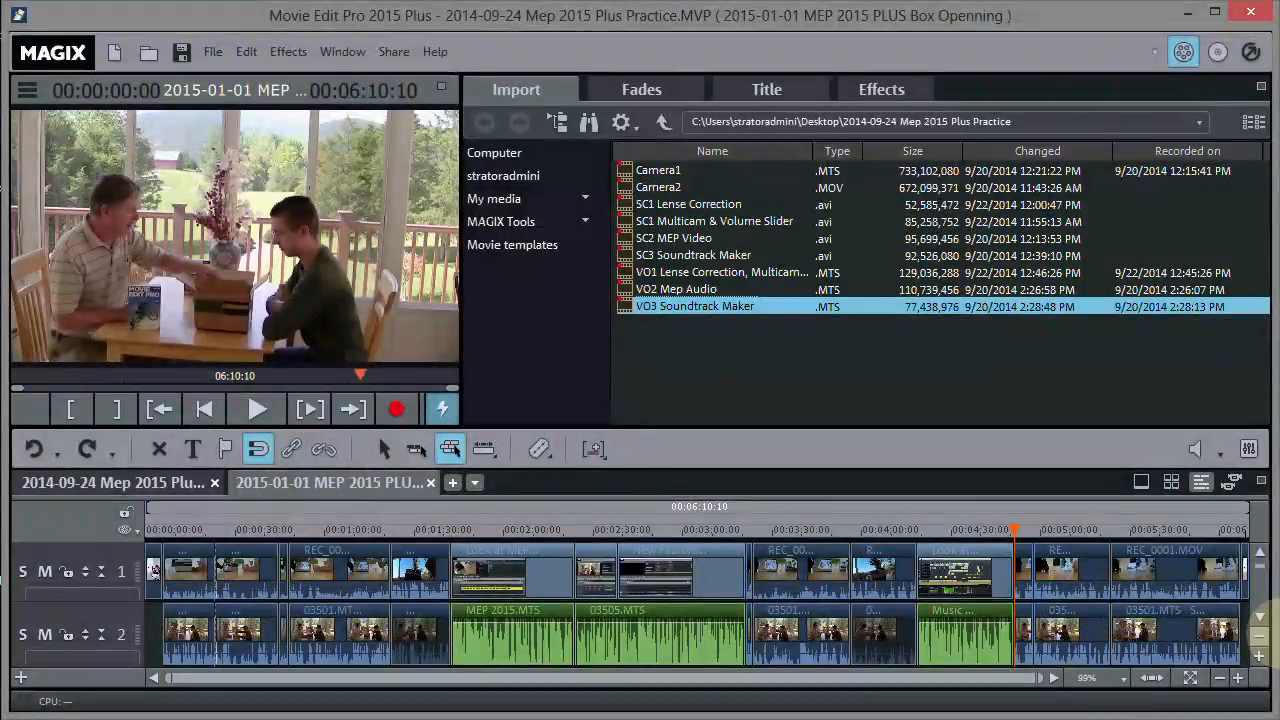
pyautogui.click(1259, 616)
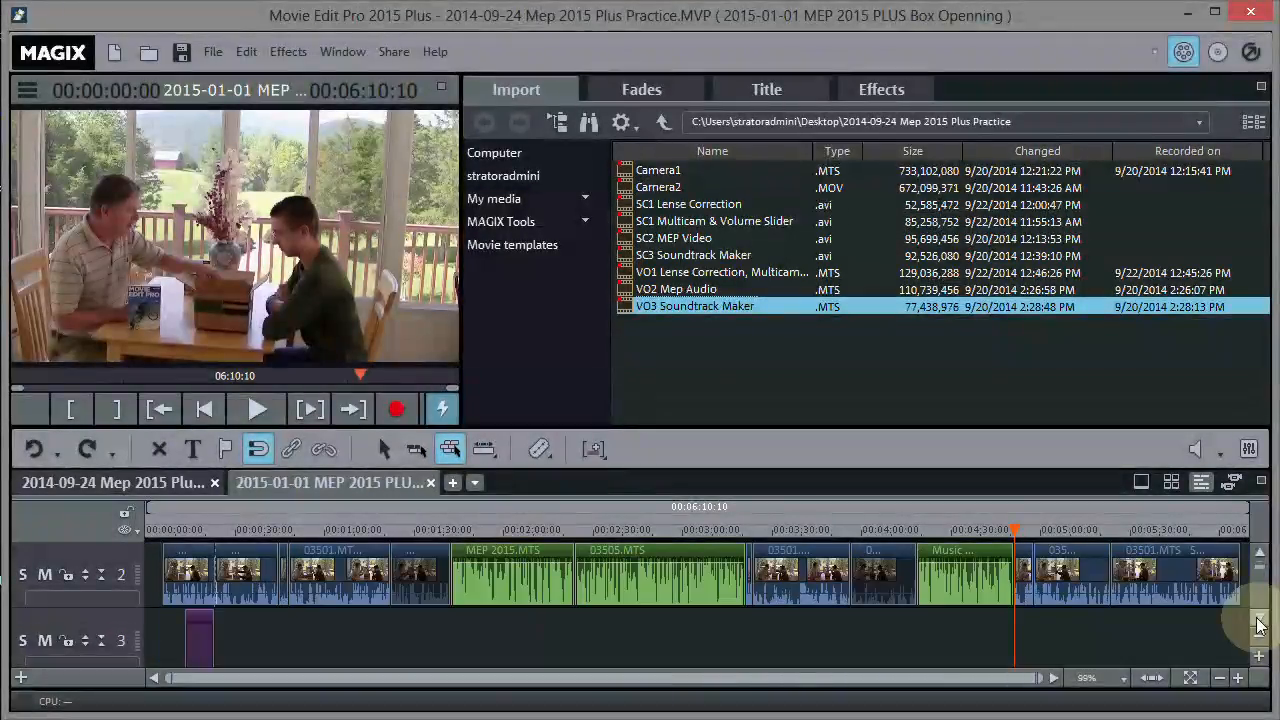
pyautogui.click(202, 635)
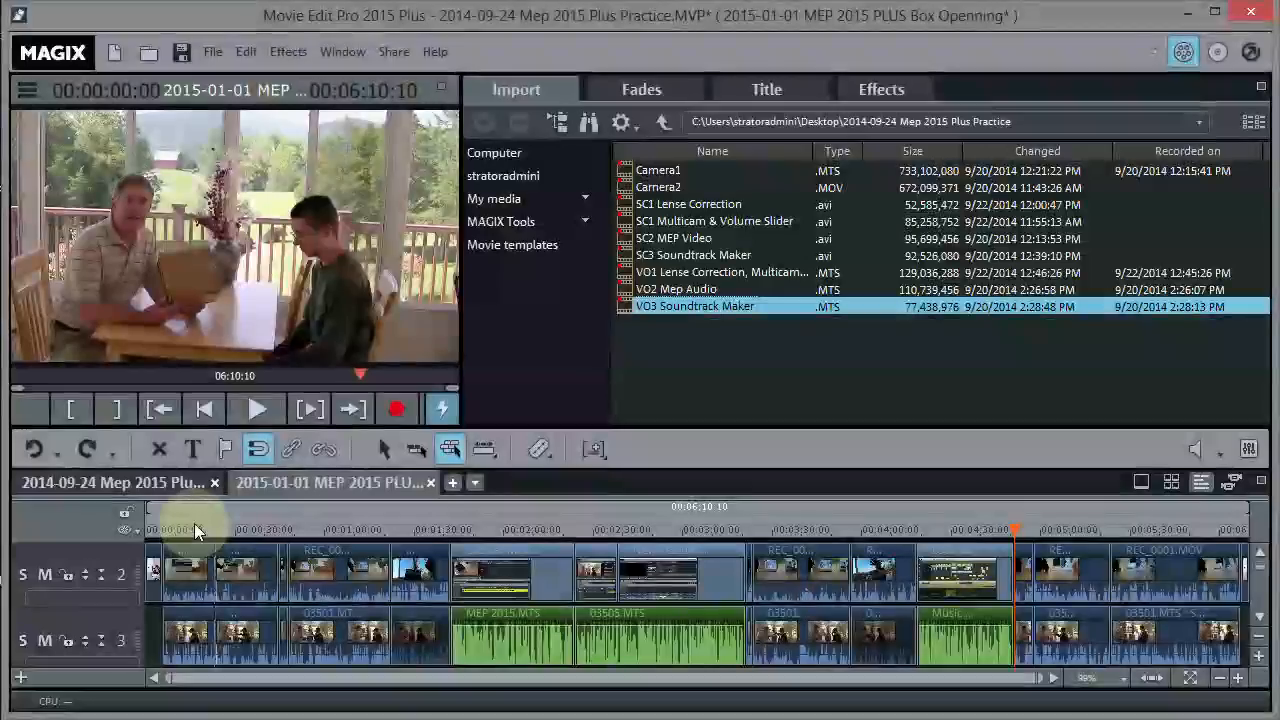
pyautogui.moveTo(197, 530); pyautogui.dragTo(248, 228)
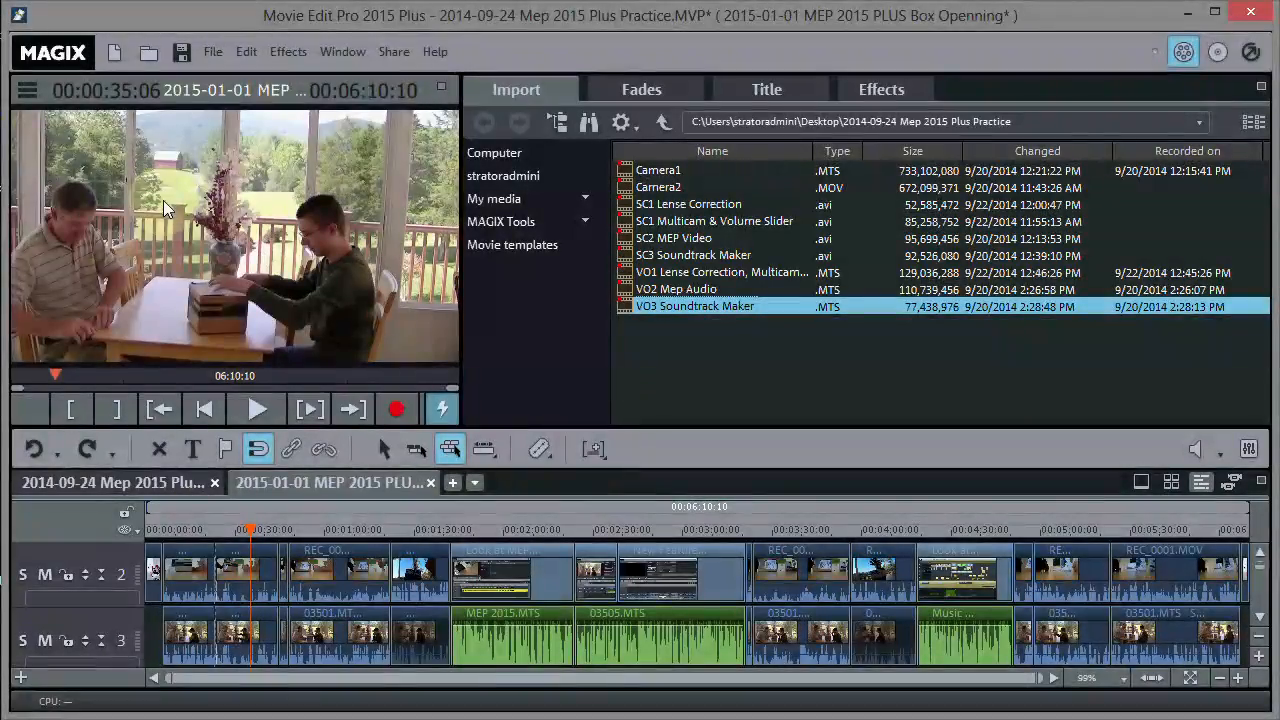
pyautogui.moveTo(249, 529); pyautogui.dragTo(186, 529)
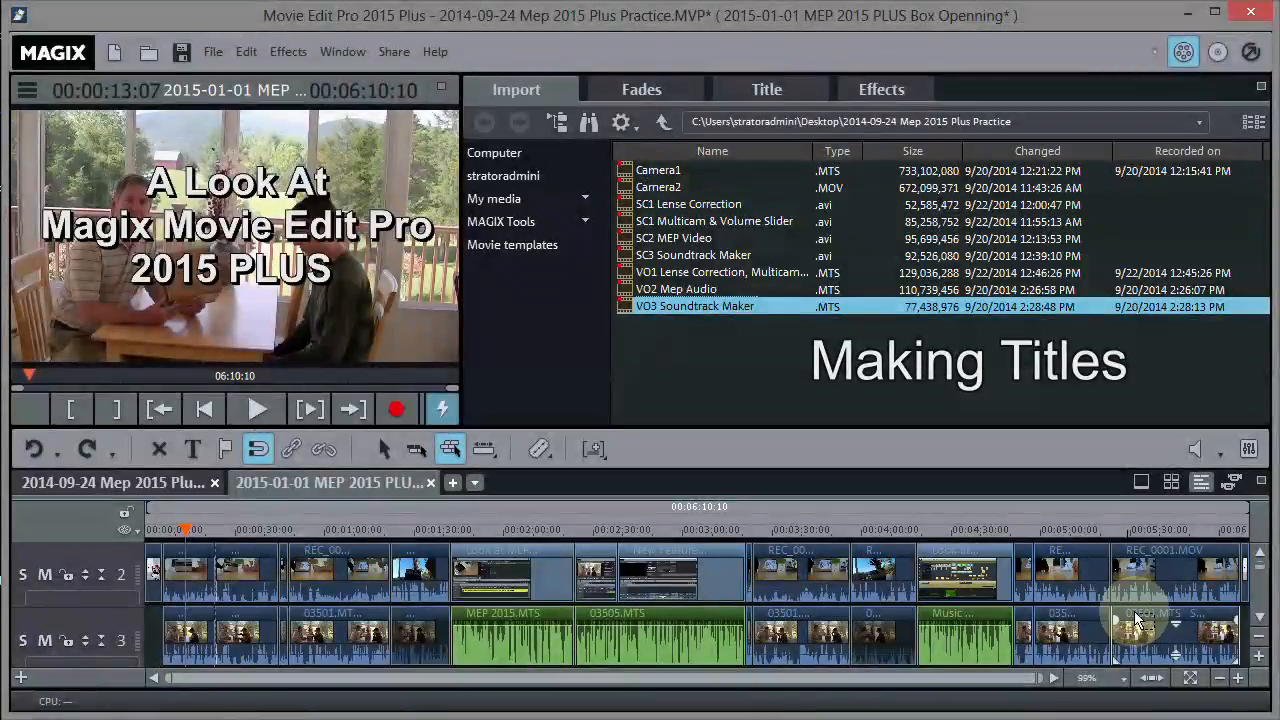
# - Open the title object on track 3 of the Box Openning movie and copy its full three-line text
pyautogui.click(1259, 616)
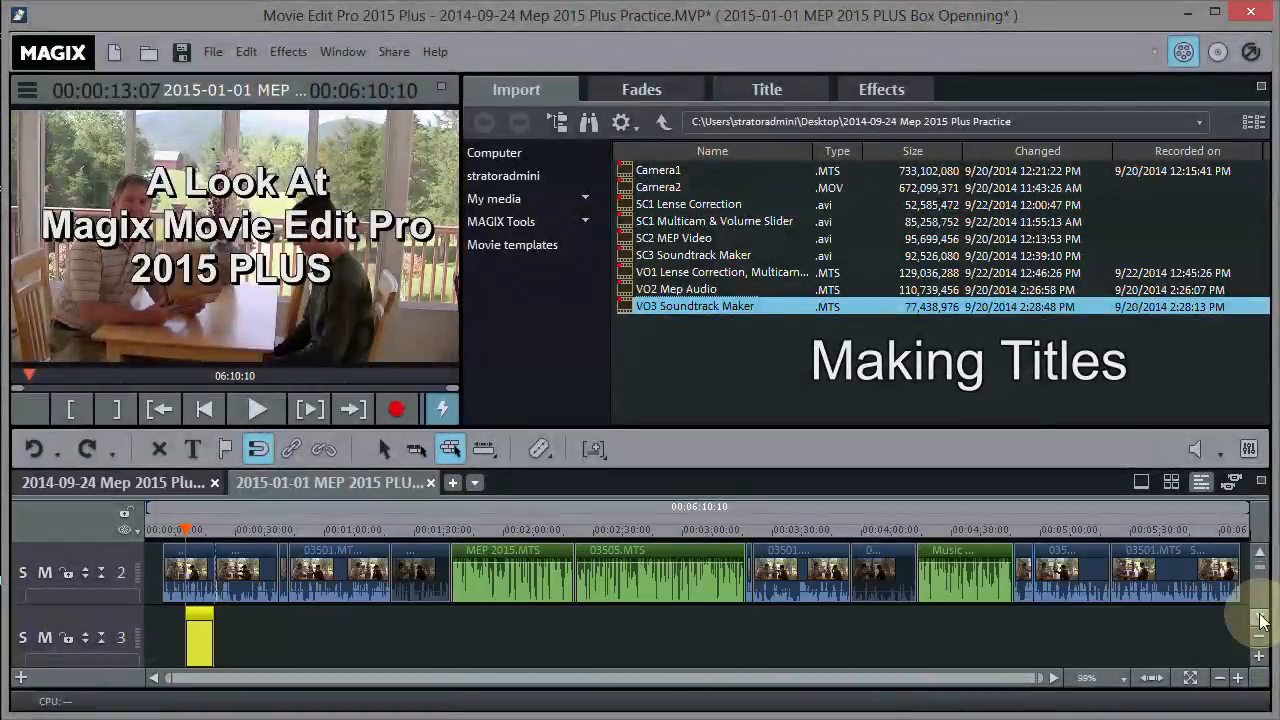
pyautogui.doubleClick(199, 645)
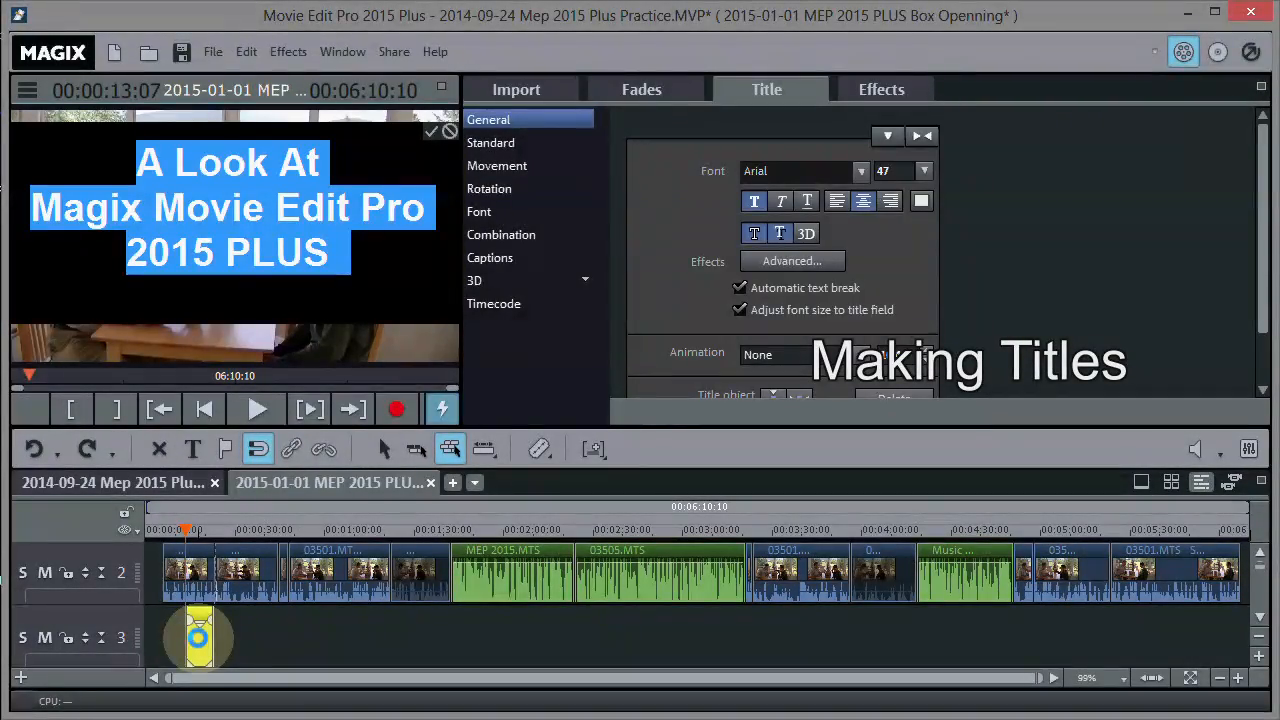
pyautogui.click(139, 164)
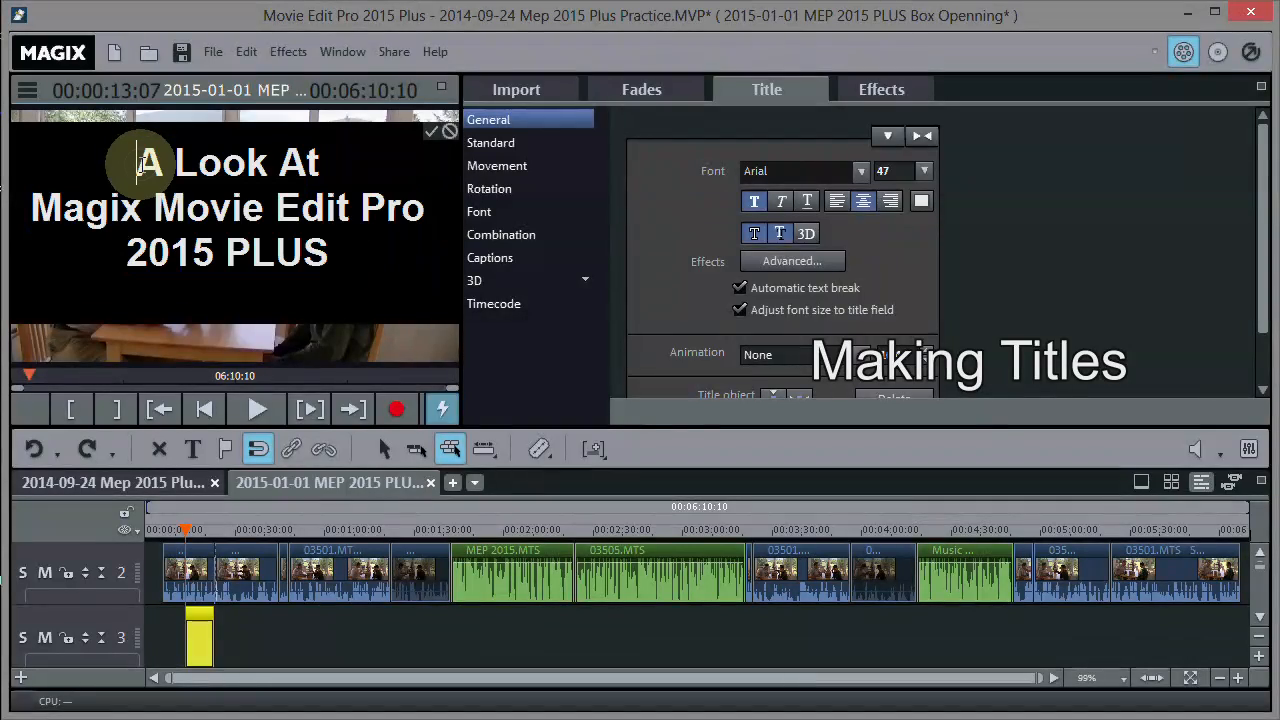
pyautogui.moveTo(141, 163); pyautogui.dragTo(328, 254)
pyautogui.hotkey('ctrl', 'c')
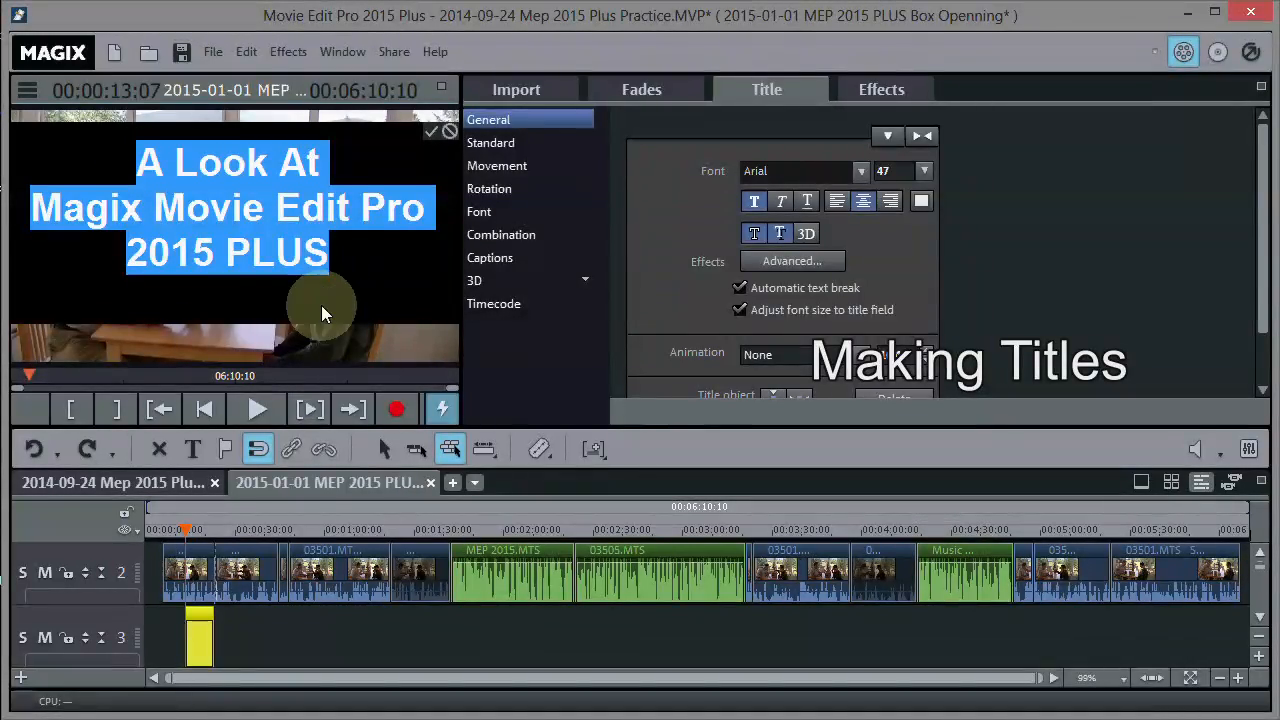
pyautogui.click(316, 625)
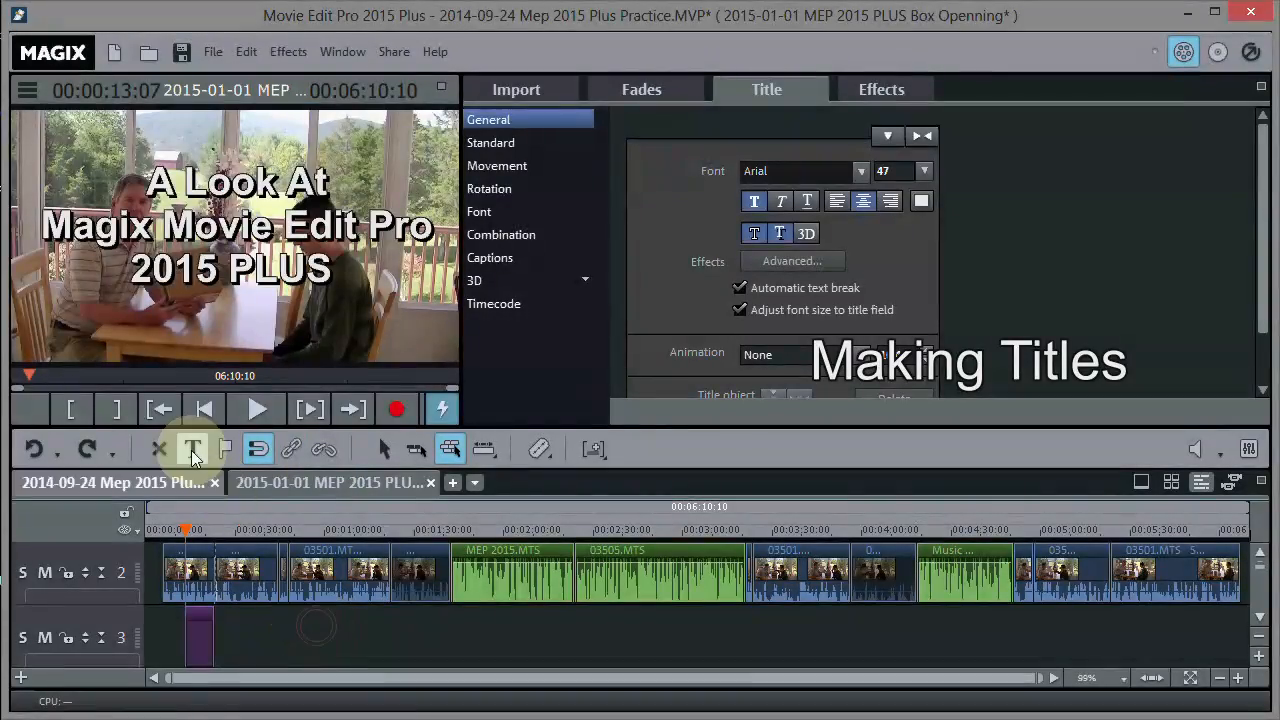
# - Return to the practice movie, reduce the track heights to expose track 3, and place the playhead at 00:00:05:25
pyautogui.click(179, 478)
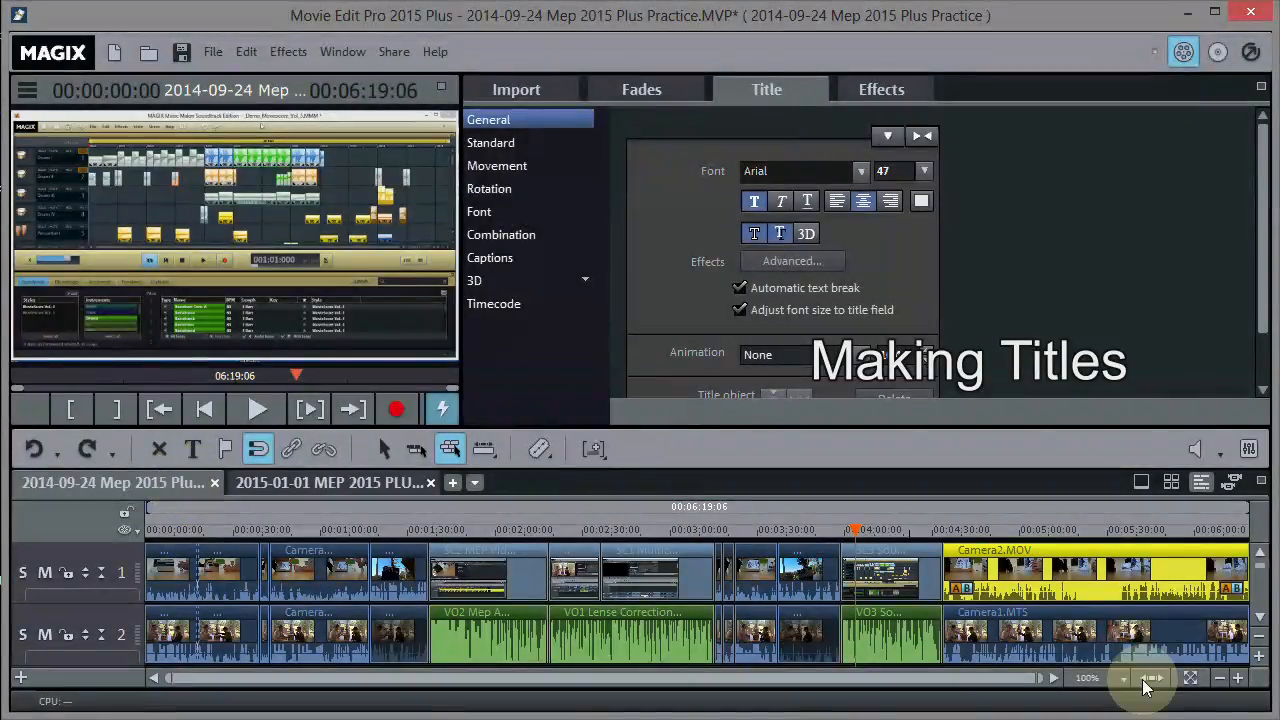
pyautogui.click(1259, 637)
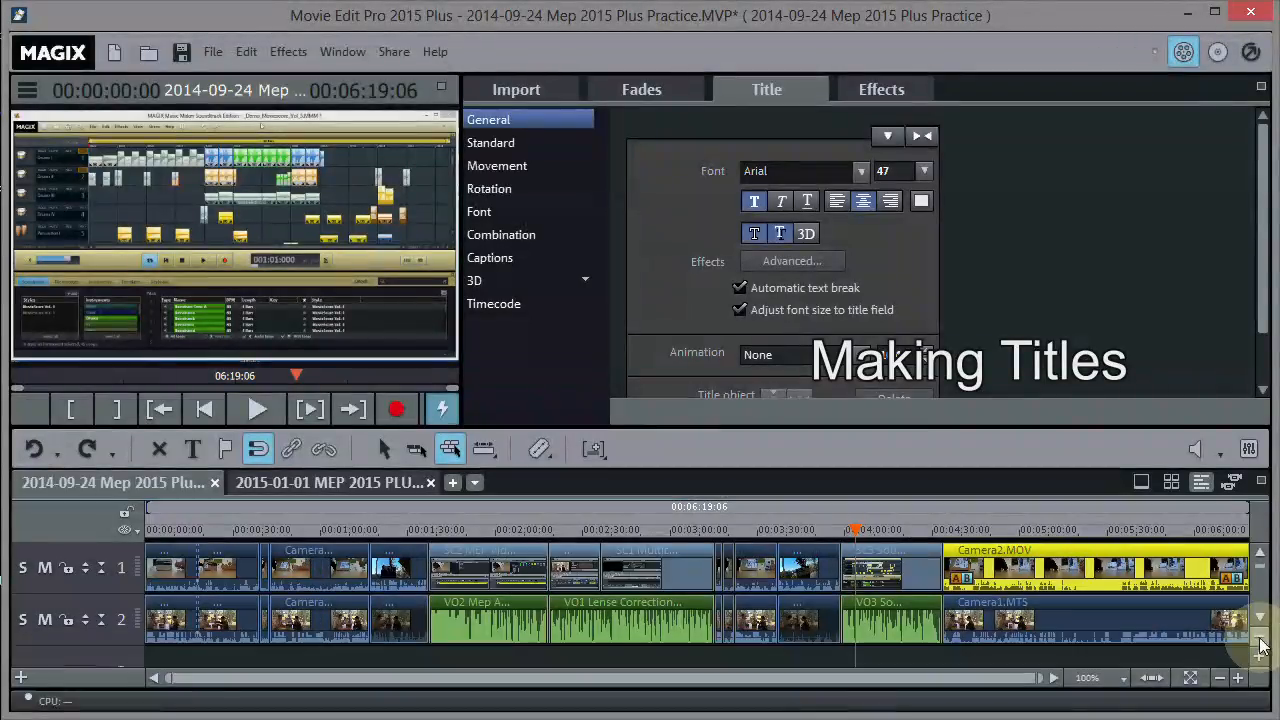
pyautogui.click(160, 530)
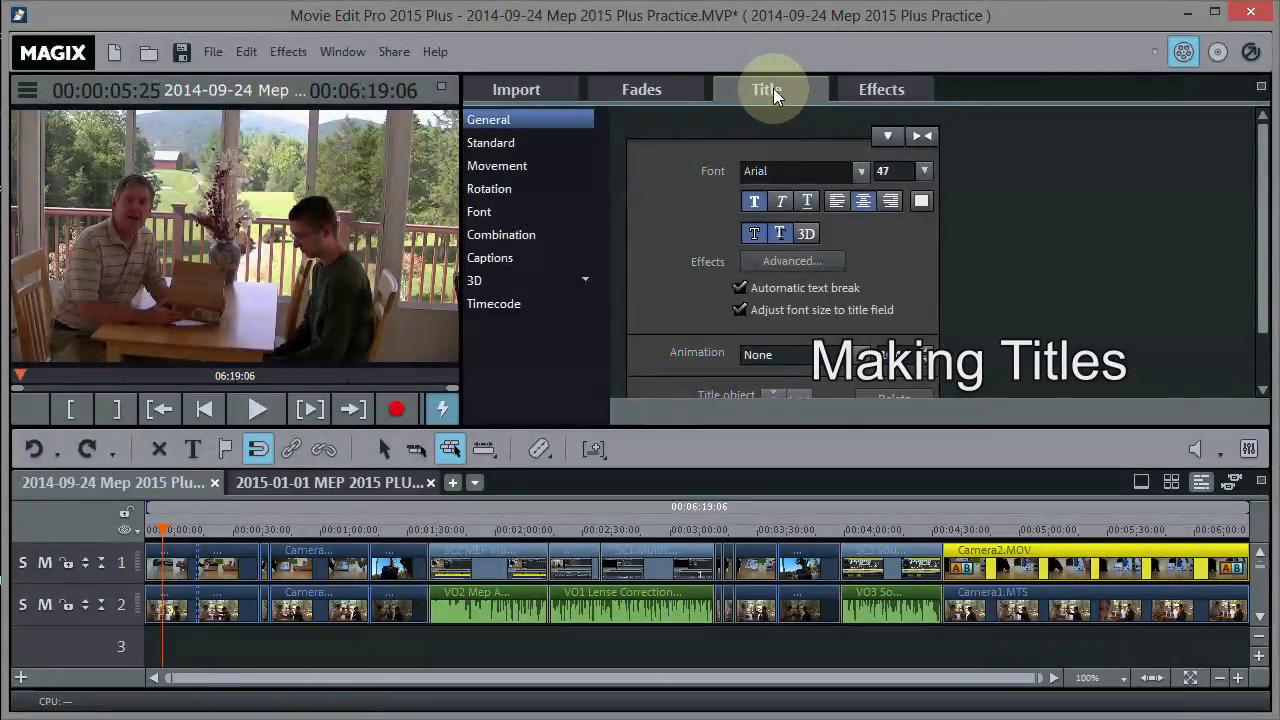
# - Insert the standard Large subtitles title template on track 3 at the playhead
pyautogui.click(505, 141)
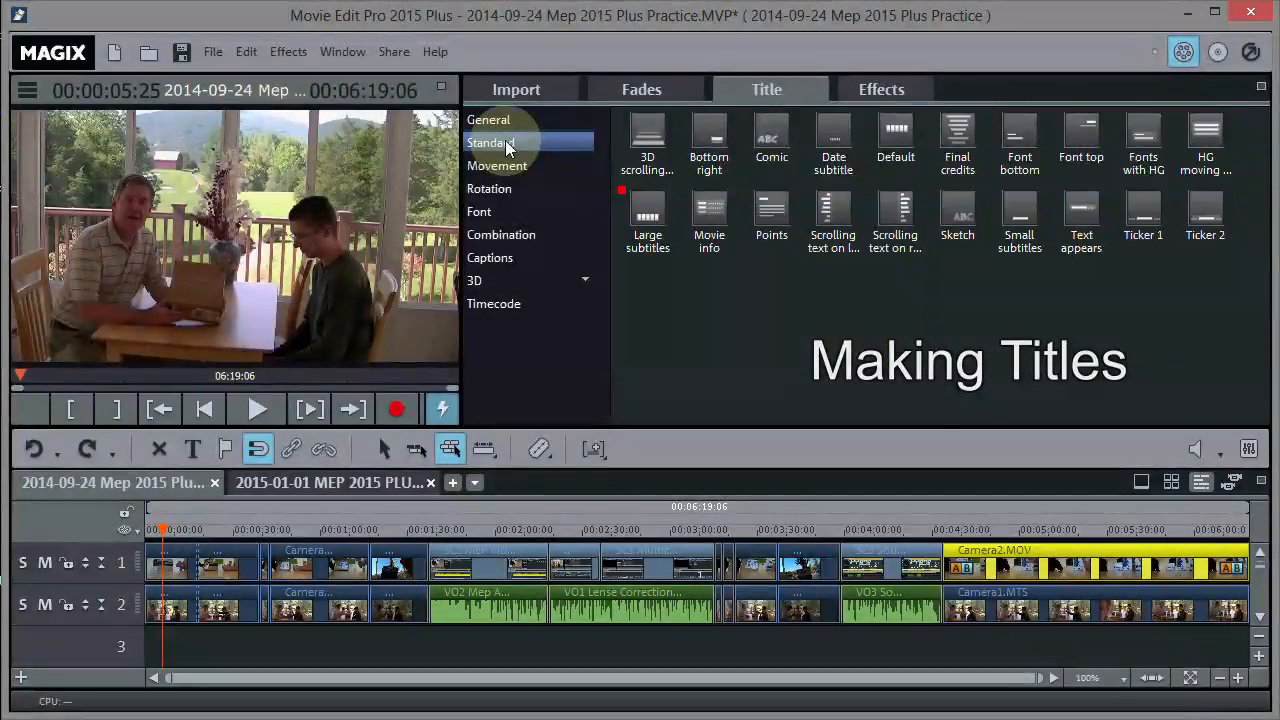
pyautogui.click(498, 119)
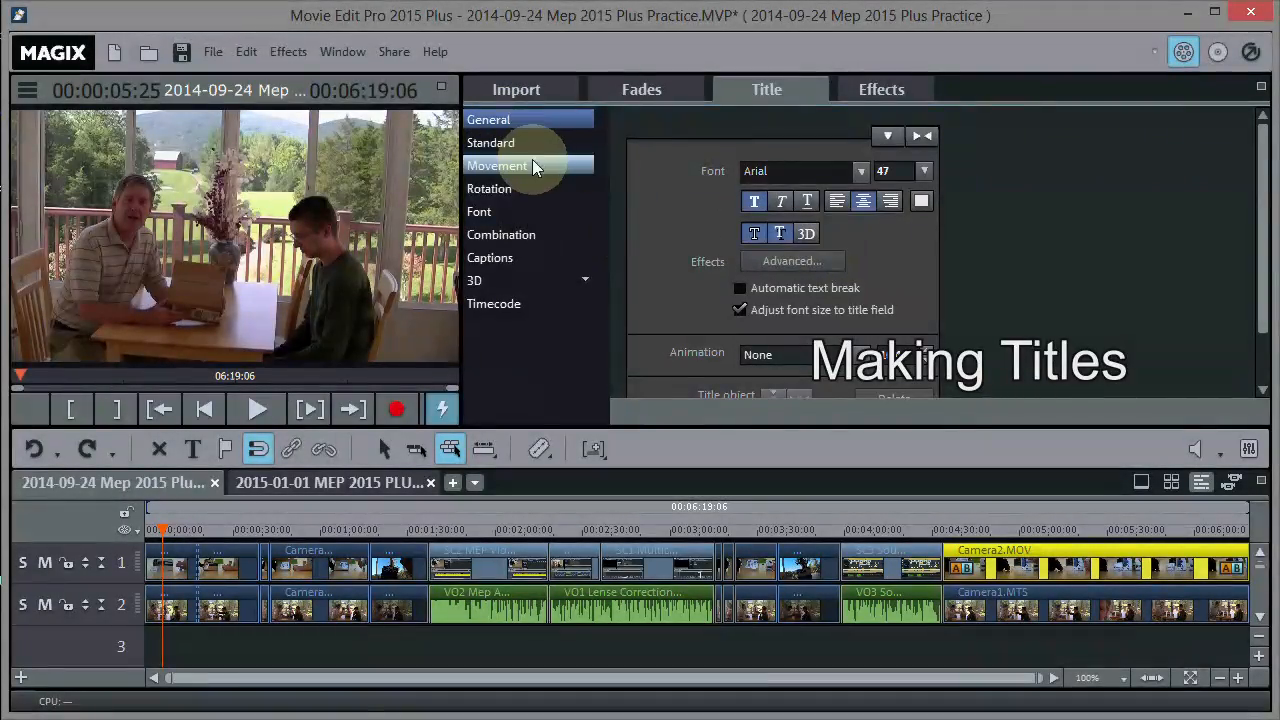
pyautogui.click(485, 140)
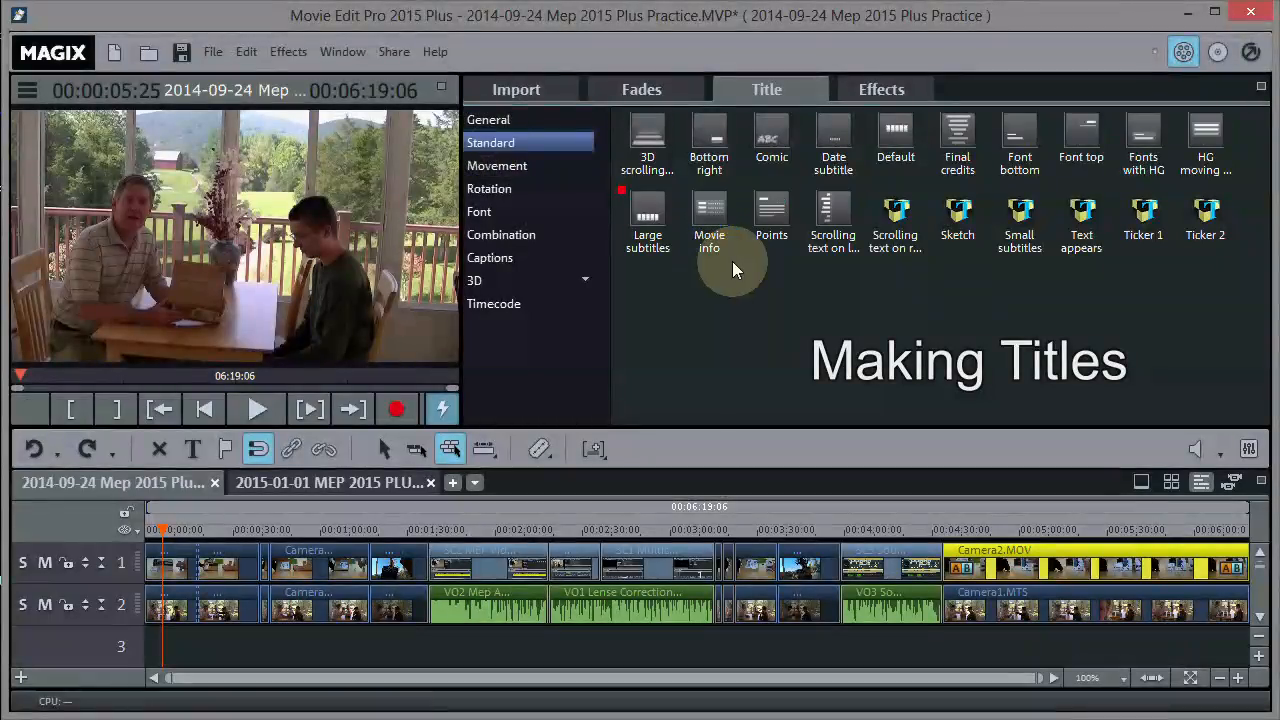
pyautogui.moveTo(645, 218)
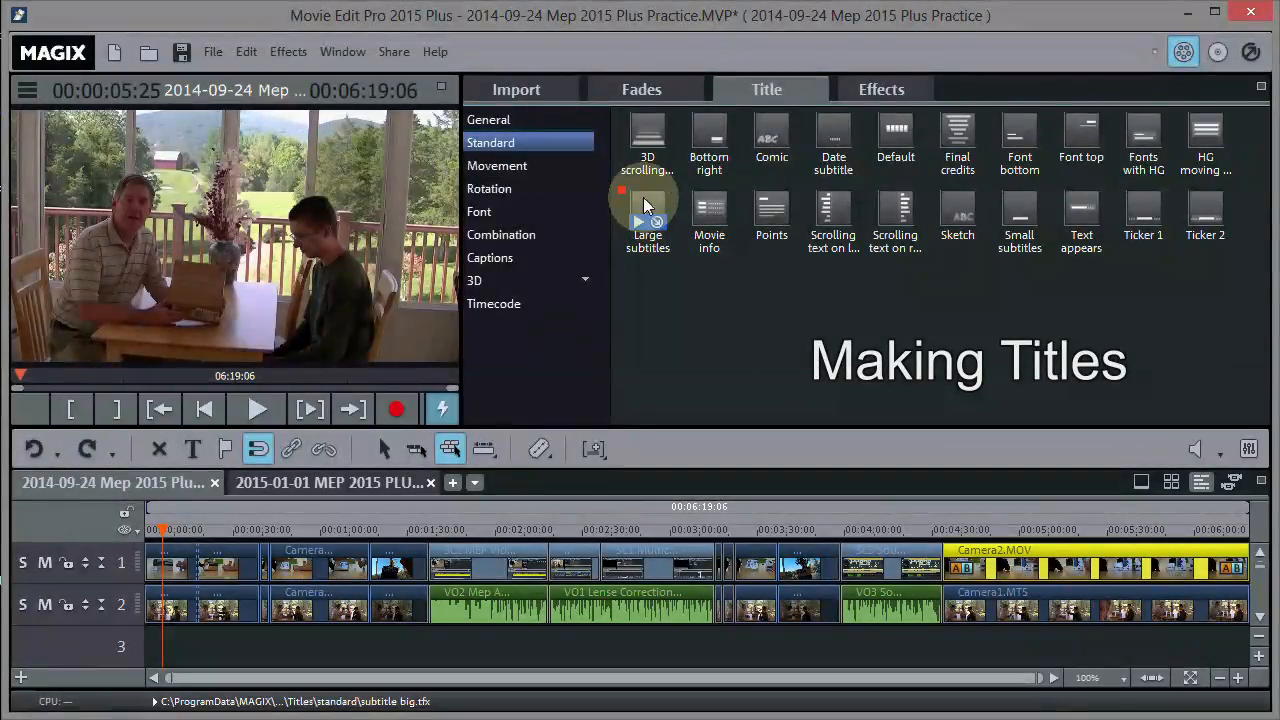
pyautogui.click(647, 210)
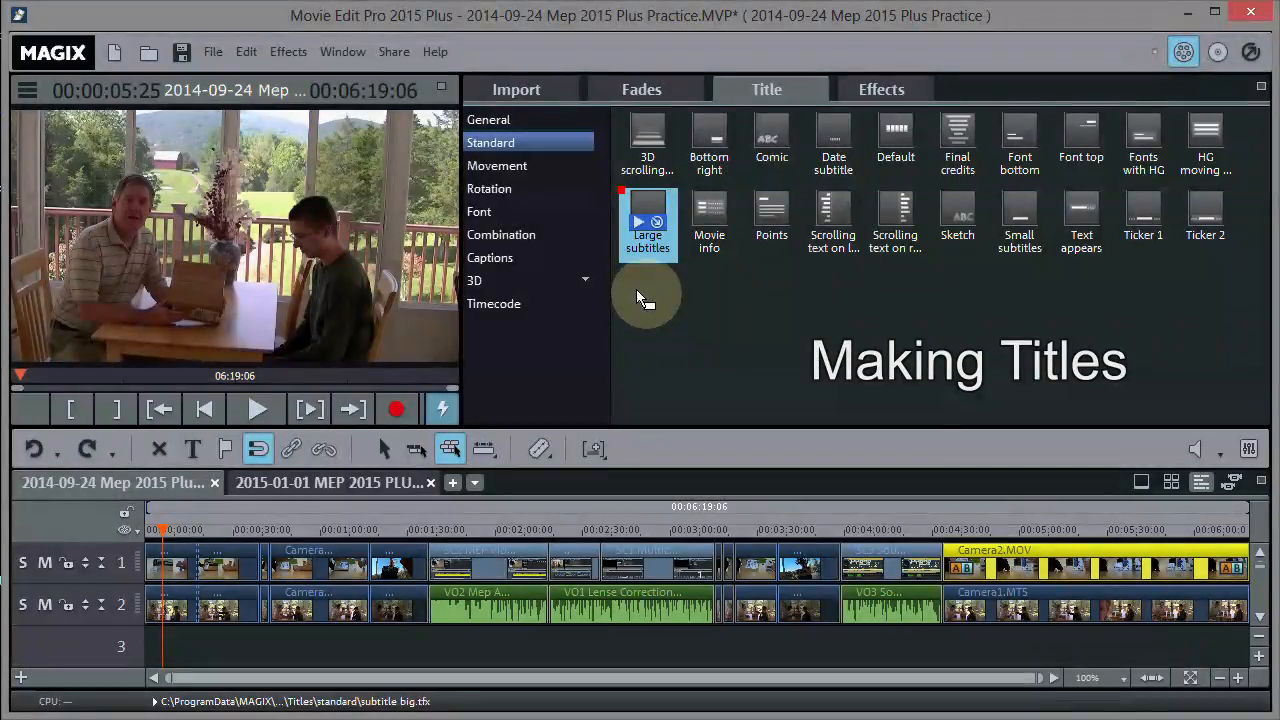
pyautogui.moveTo(629, 339); pyautogui.dragTo(172, 646)
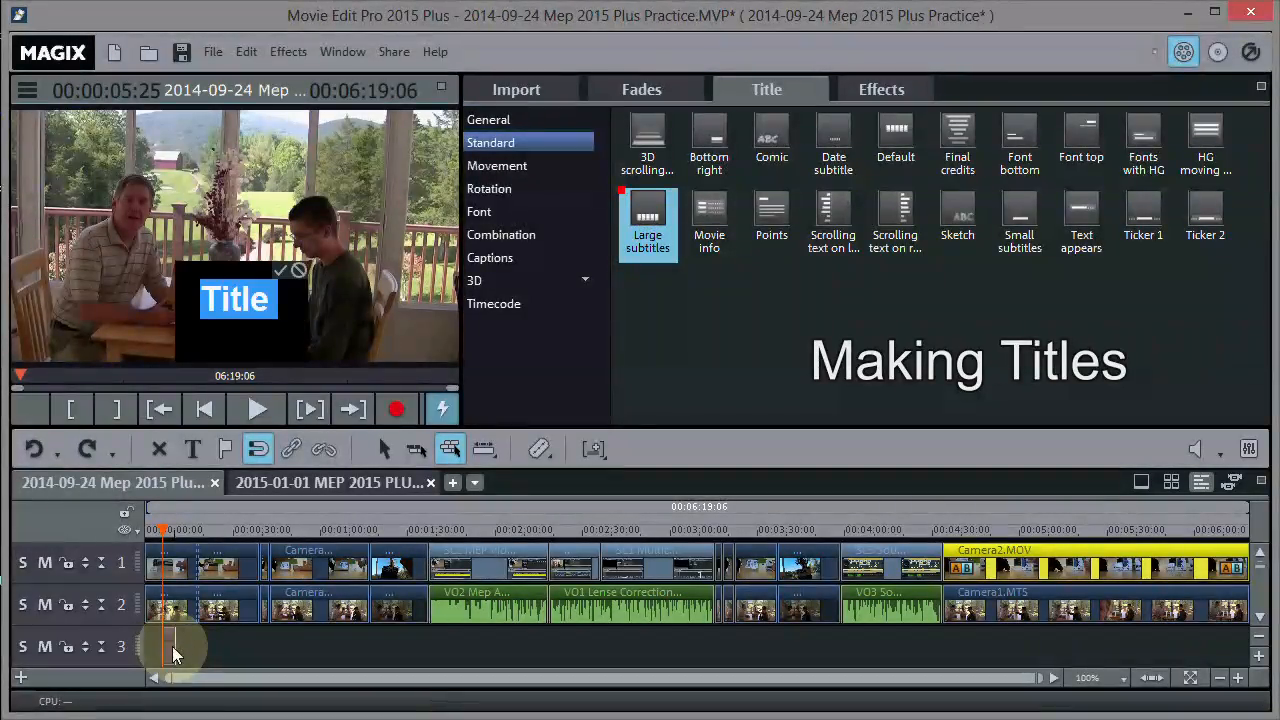
# - Replace the placeholder with the copied text "A Look At Magix Movie Edit Pro 2015 PLUS" and move the title up to the middle of the picture
pyautogui.click(258, 296)
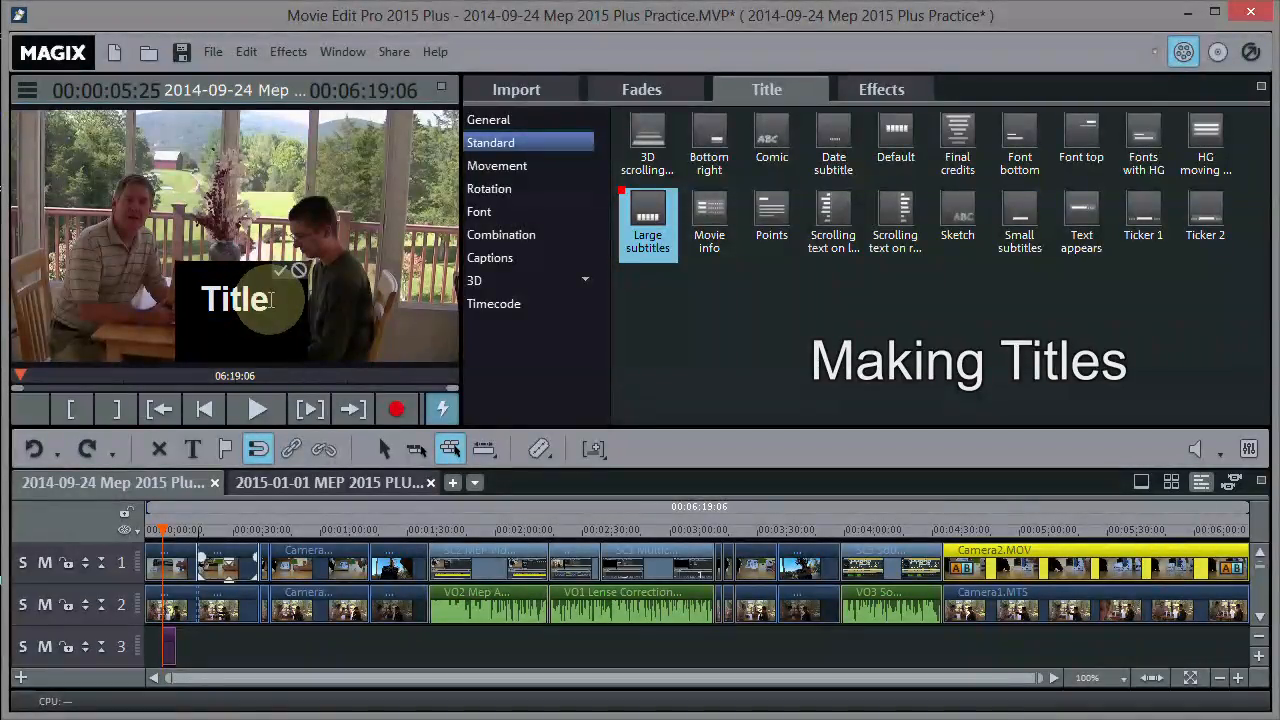
pyautogui.moveTo(271, 302); pyautogui.dragTo(204, 298)
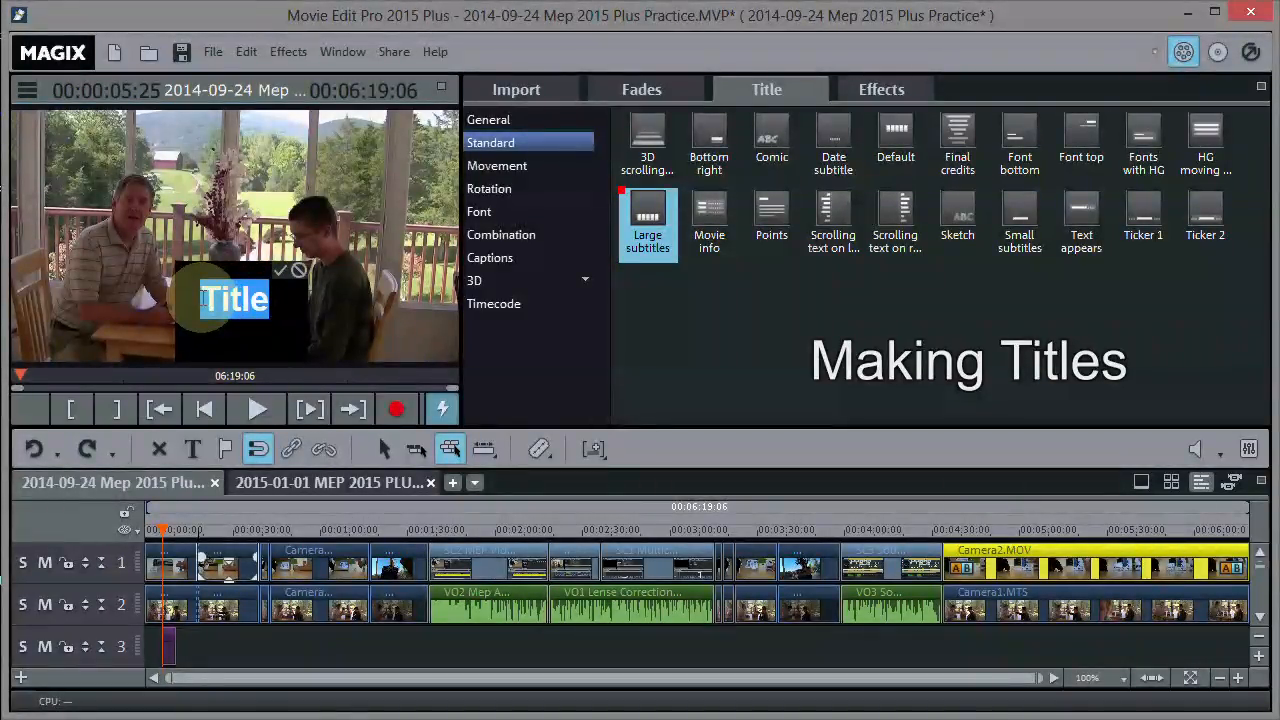
pyautogui.hotkey('ctrl', 'v')
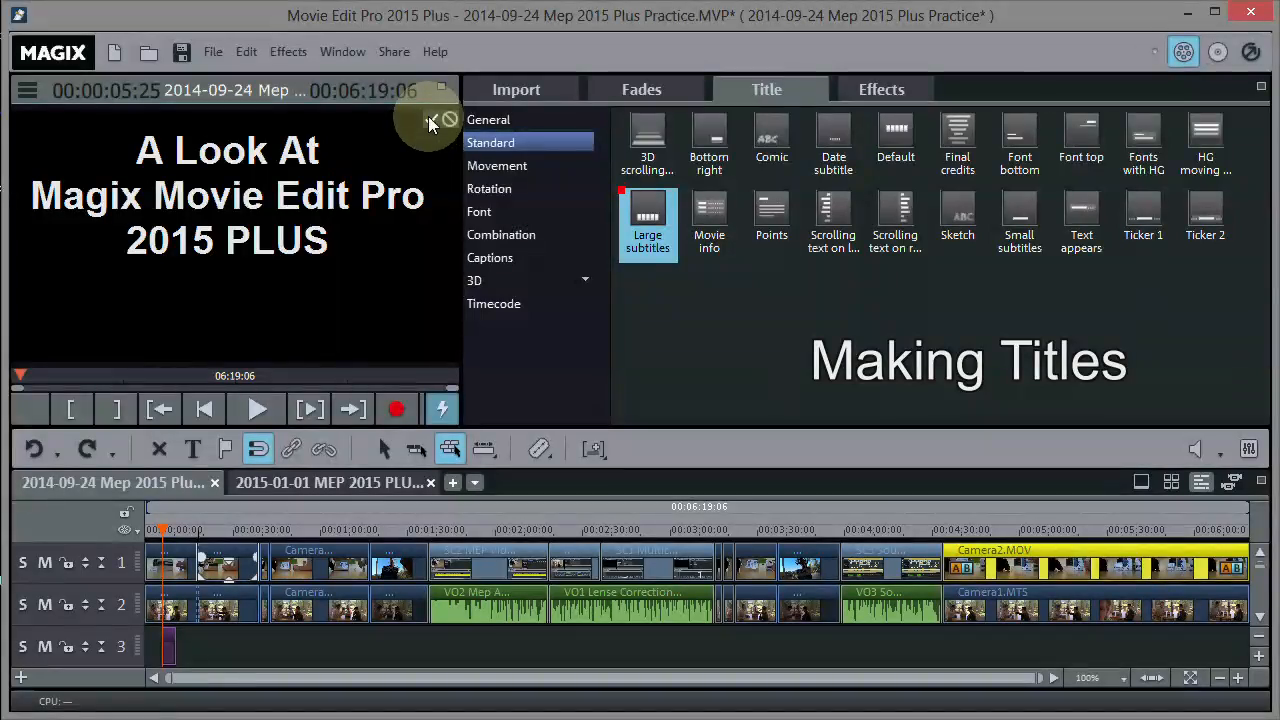
pyautogui.click(430, 120)
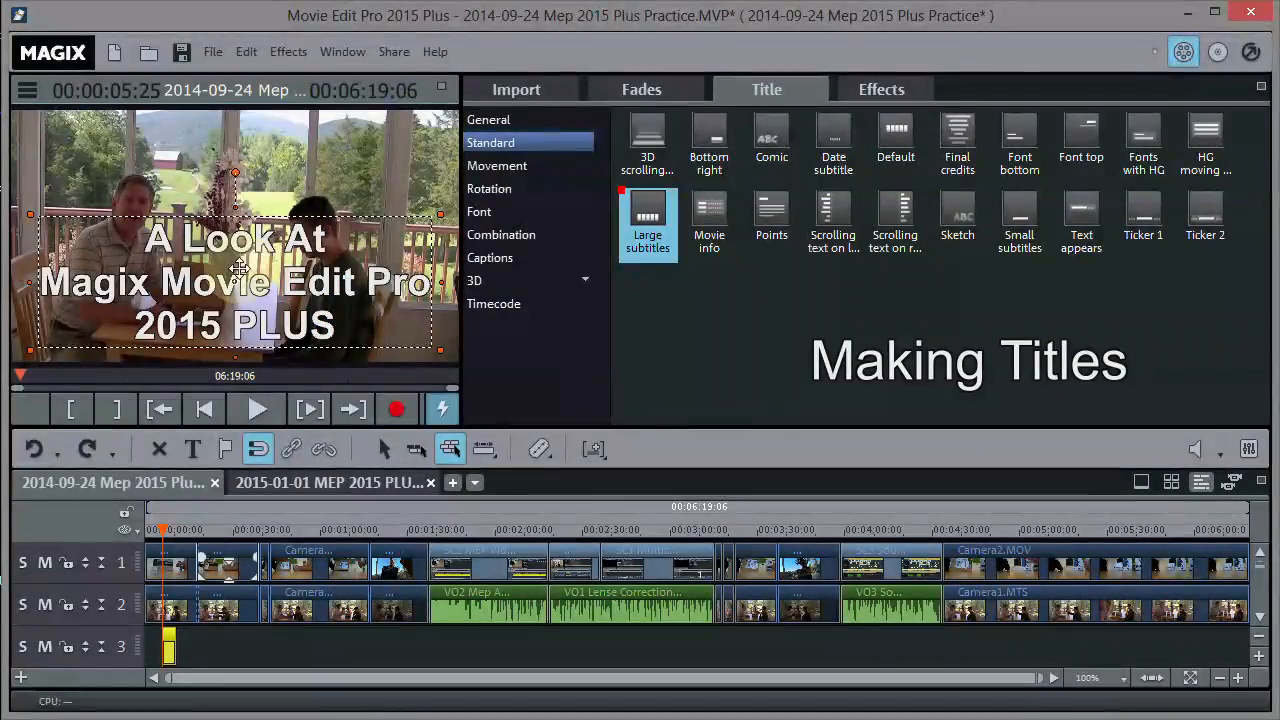
pyautogui.moveTo(250, 277); pyautogui.dragTo(252, 231)
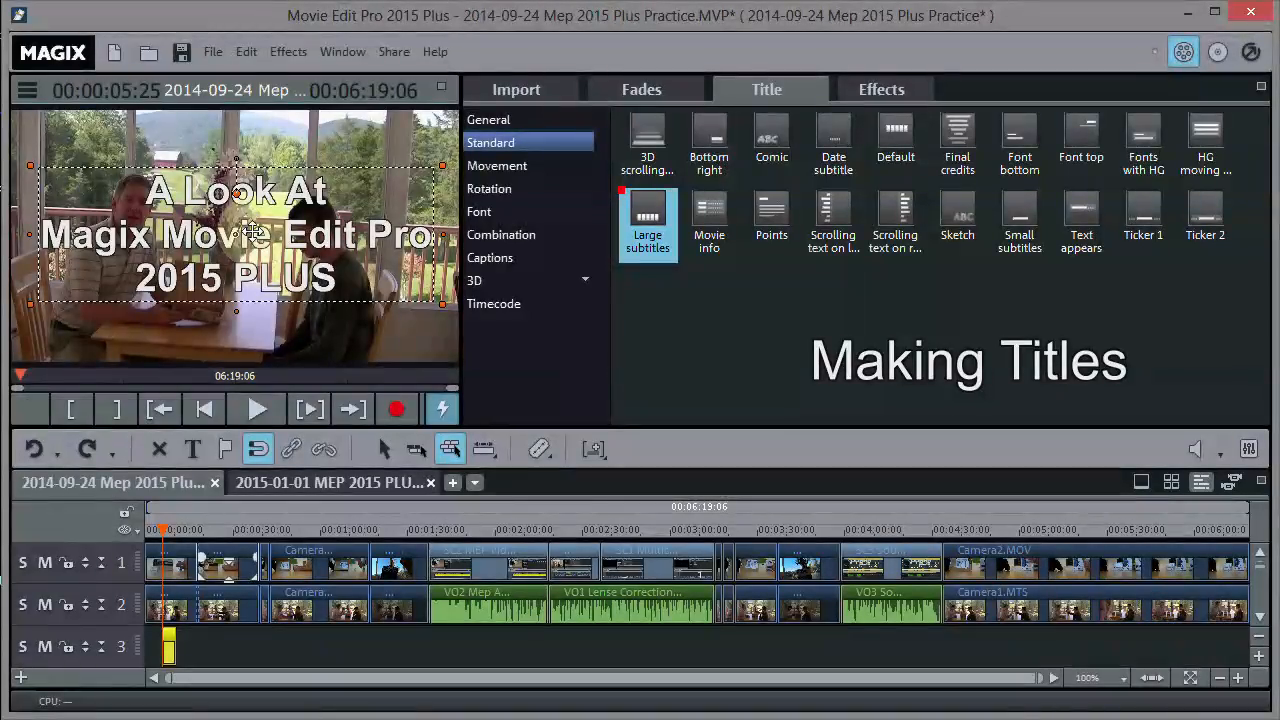
# - Change the title's font color to the bright yellow basic color
pyautogui.click(495, 120)
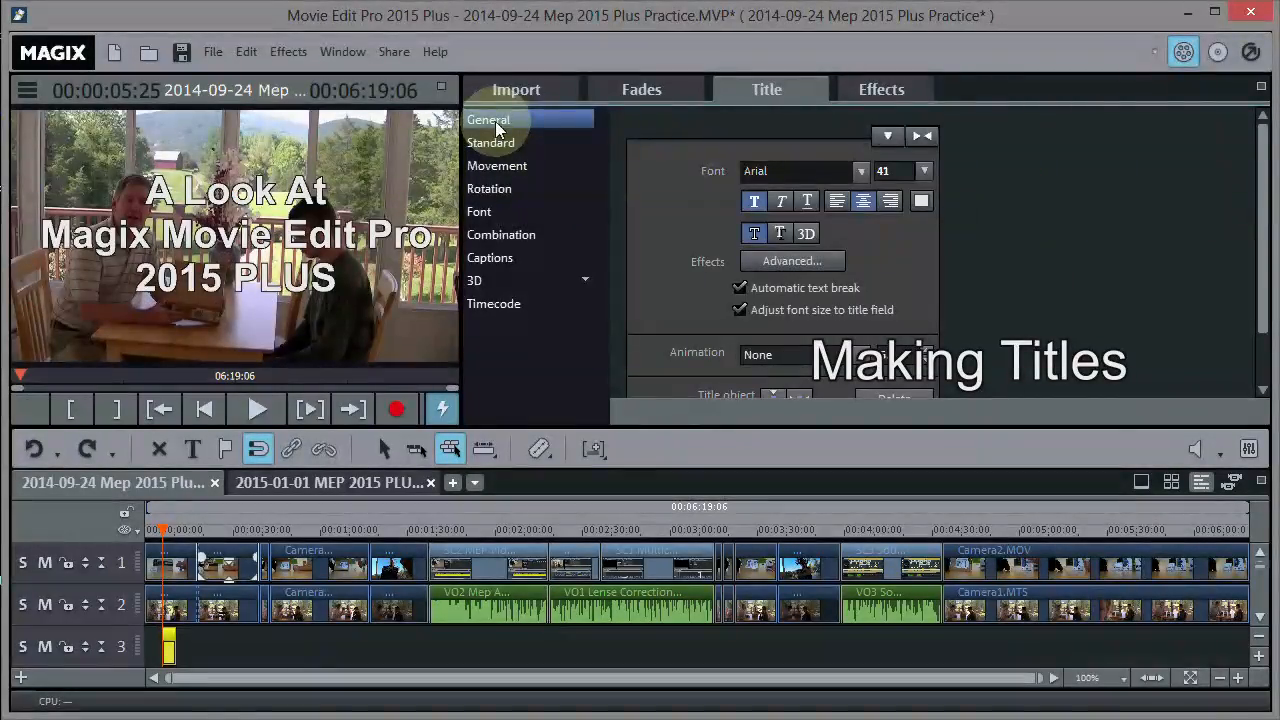
pyautogui.click(920, 202)
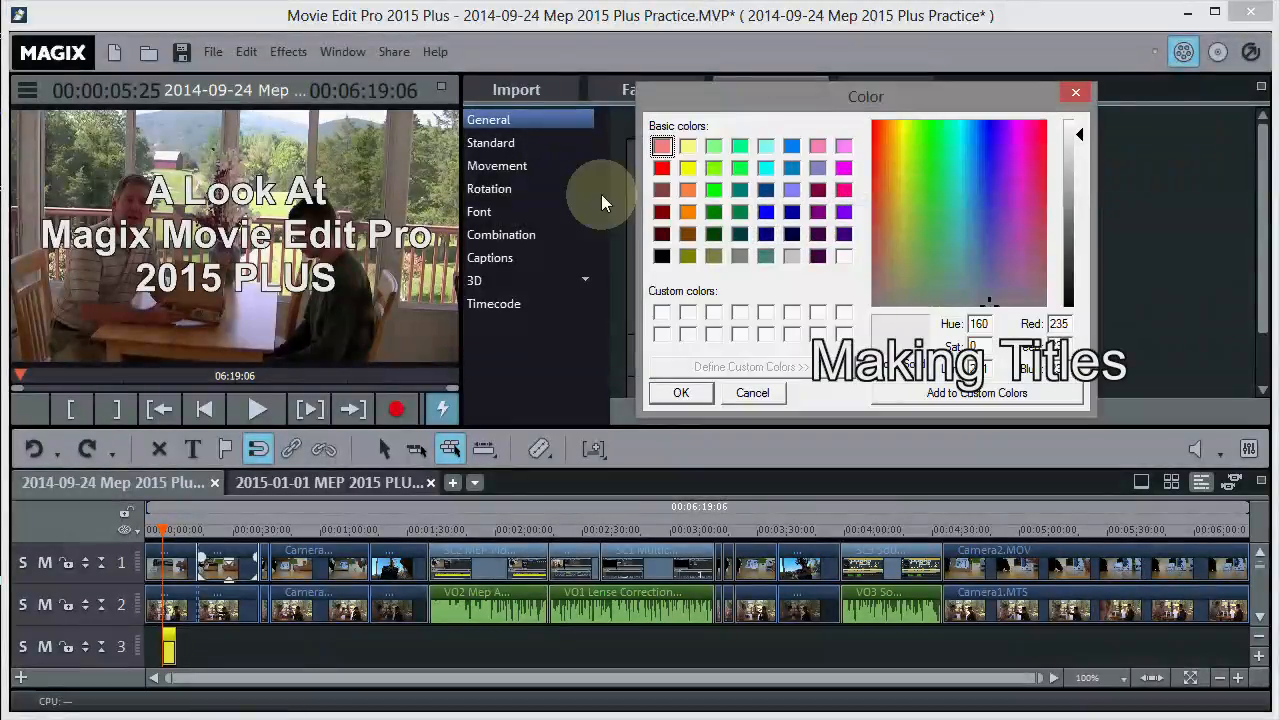
pyautogui.click(688, 168)
pyautogui.click(680, 392)
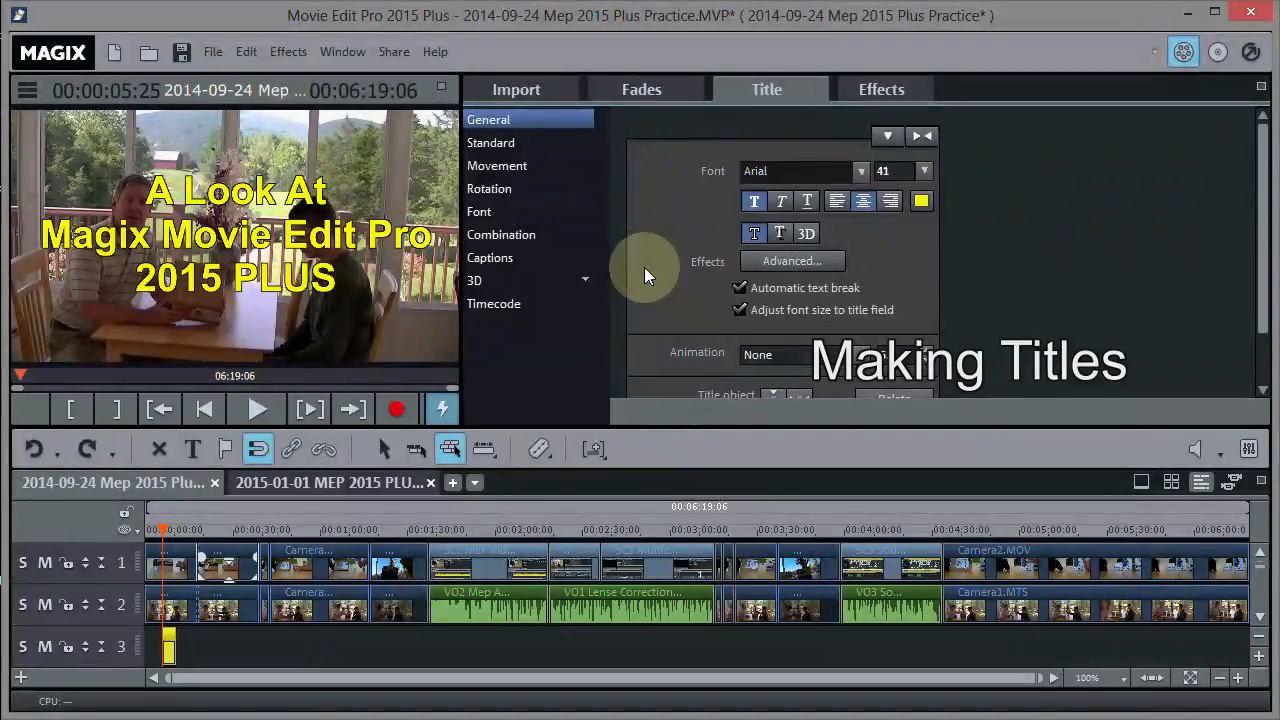
# - Try the title text in italic and without bold
pyautogui.click(782, 203)
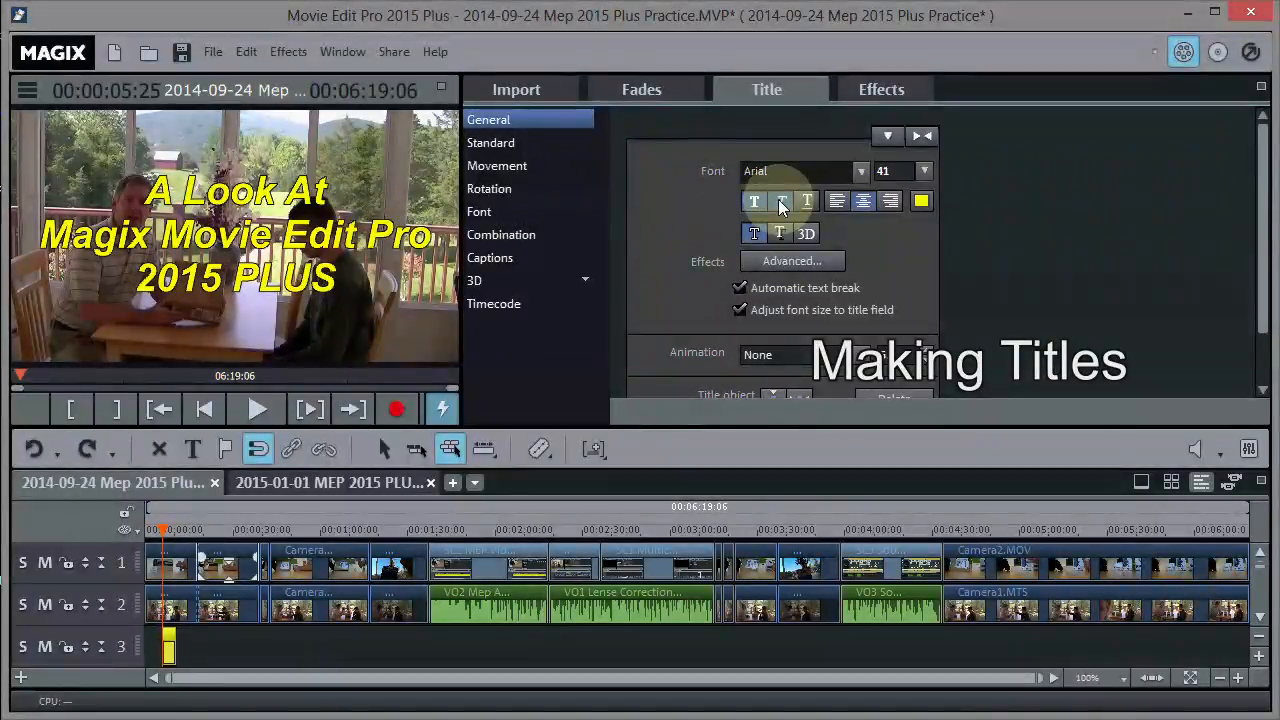
pyautogui.click(756, 201)
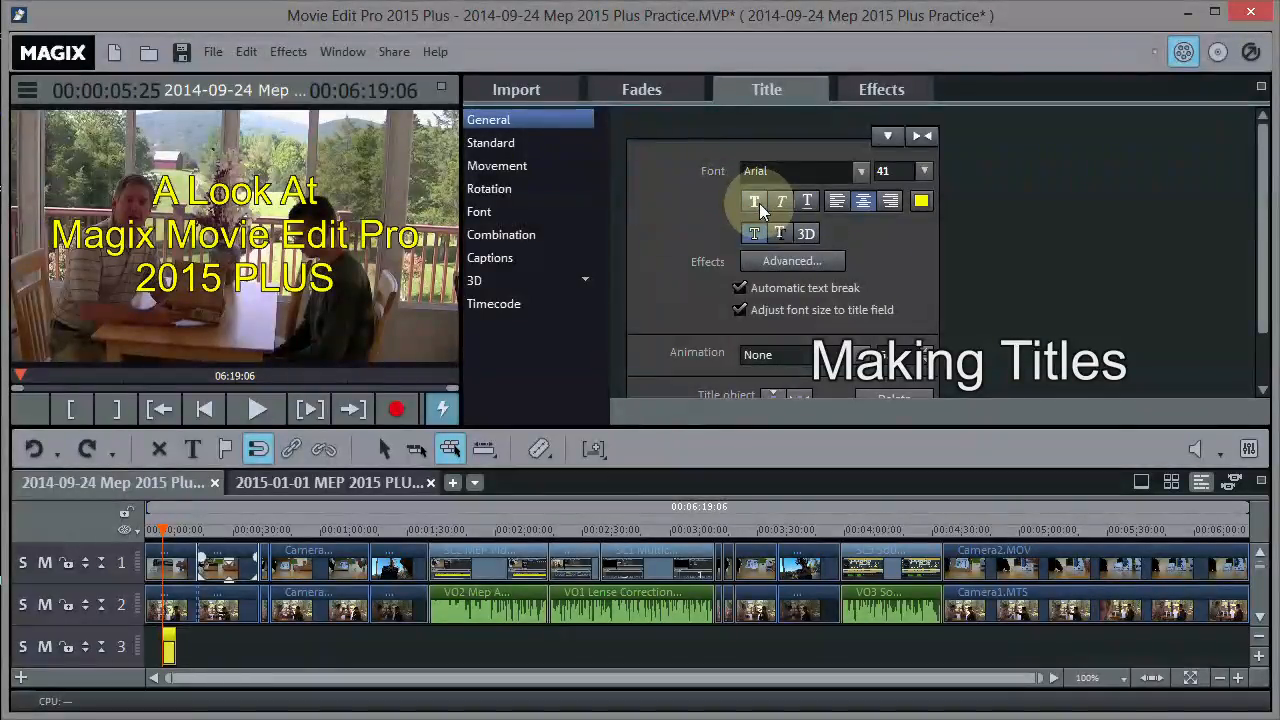
pyautogui.click(757, 202)
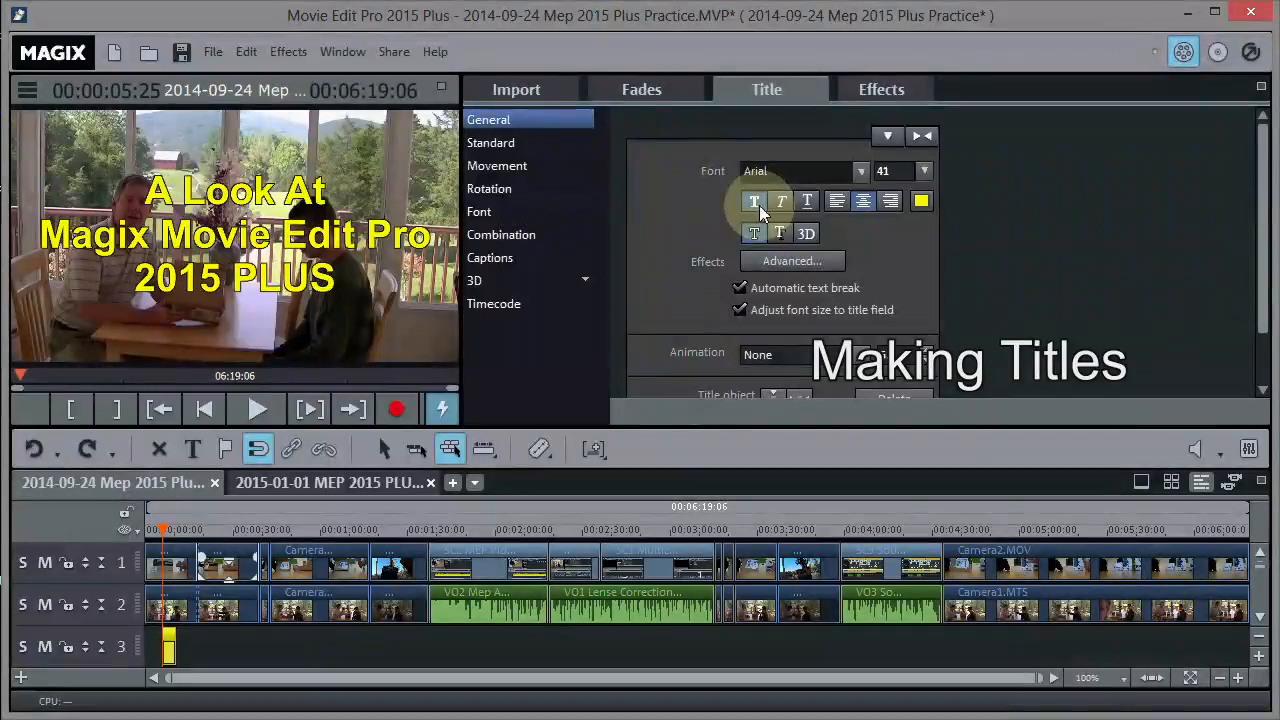
# - Give the title text a shadow with horizontal and vertical offsets of 5, keeping the black background
pyautogui.click(779, 233)
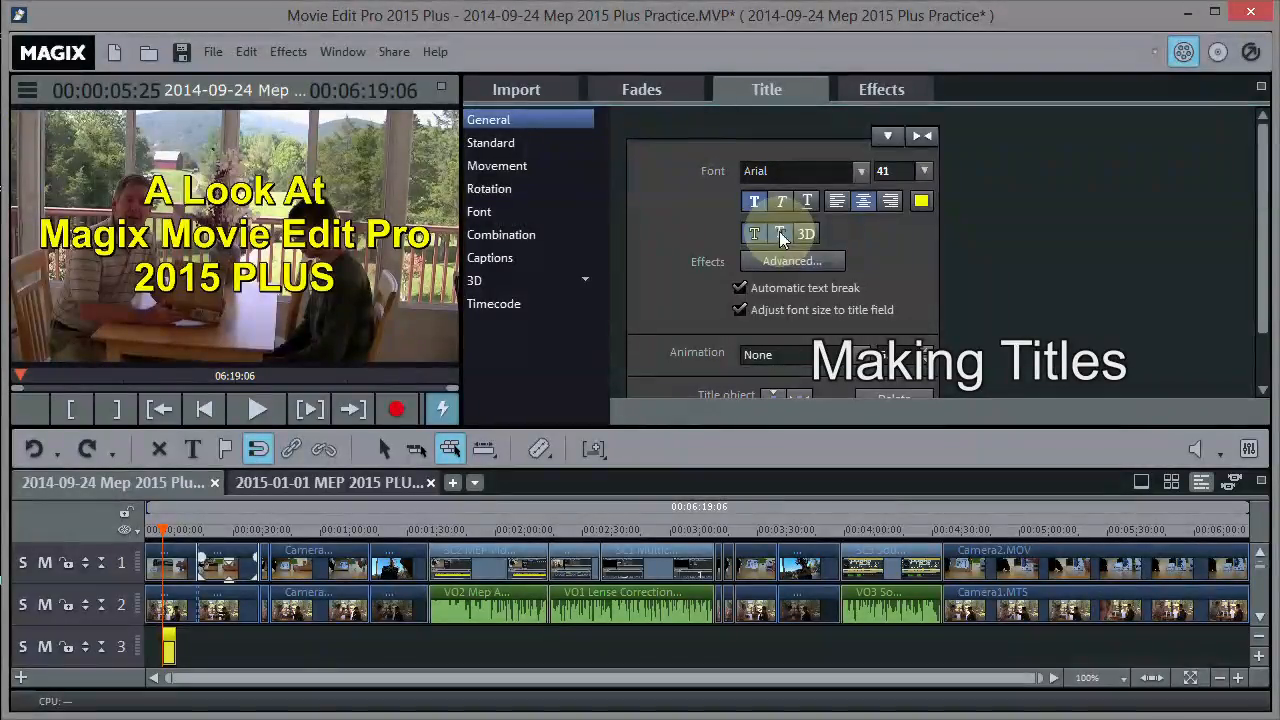
pyautogui.click(795, 266)
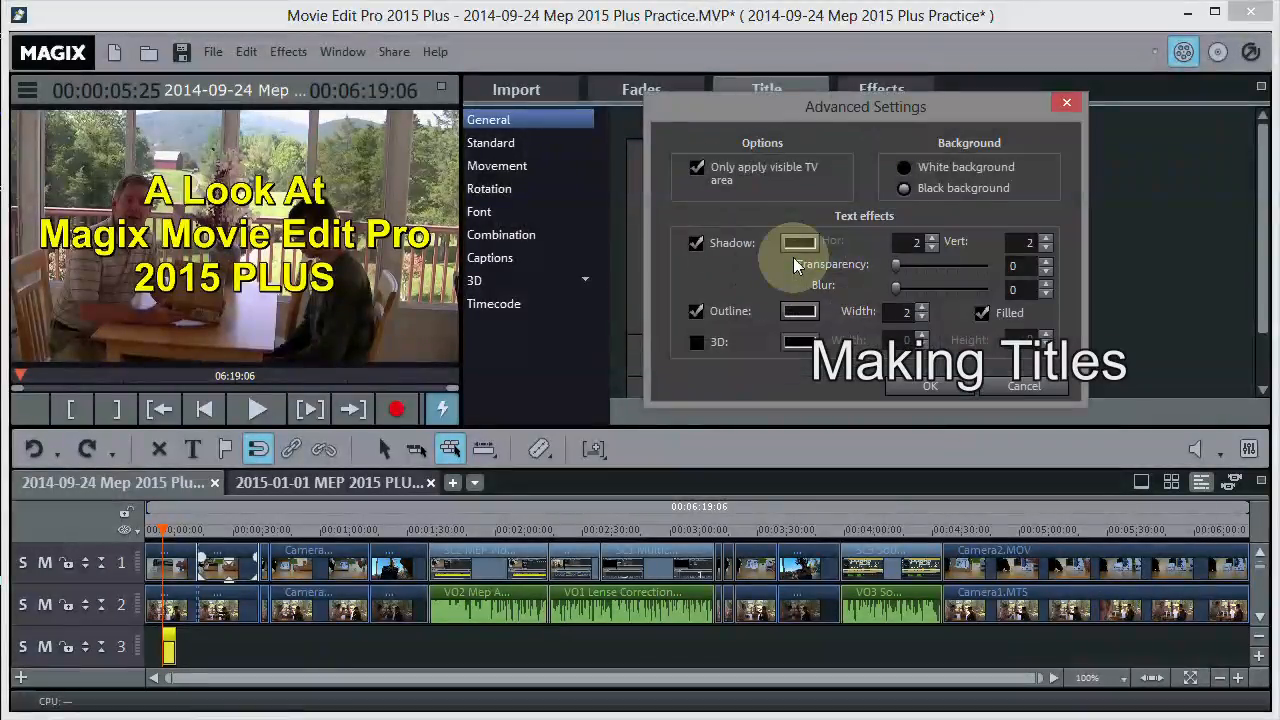
pyautogui.click(932, 237)
pyautogui.click(932, 237)
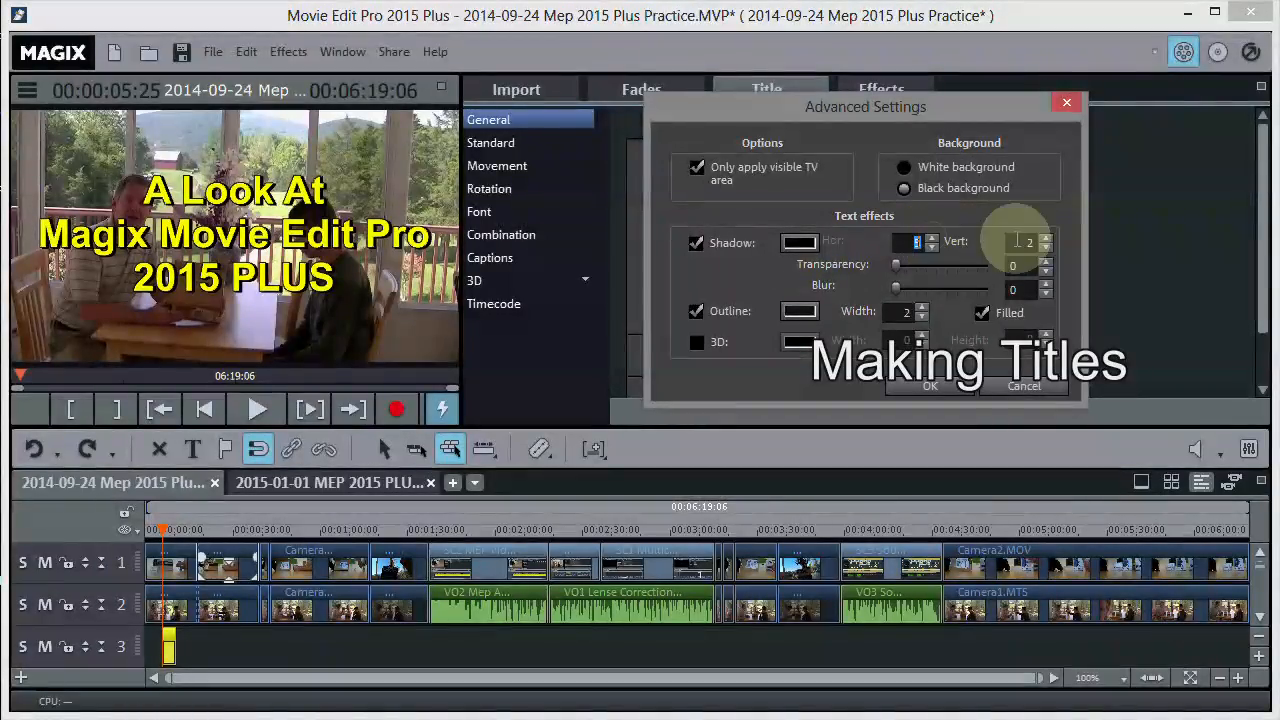
pyautogui.click(1047, 240)
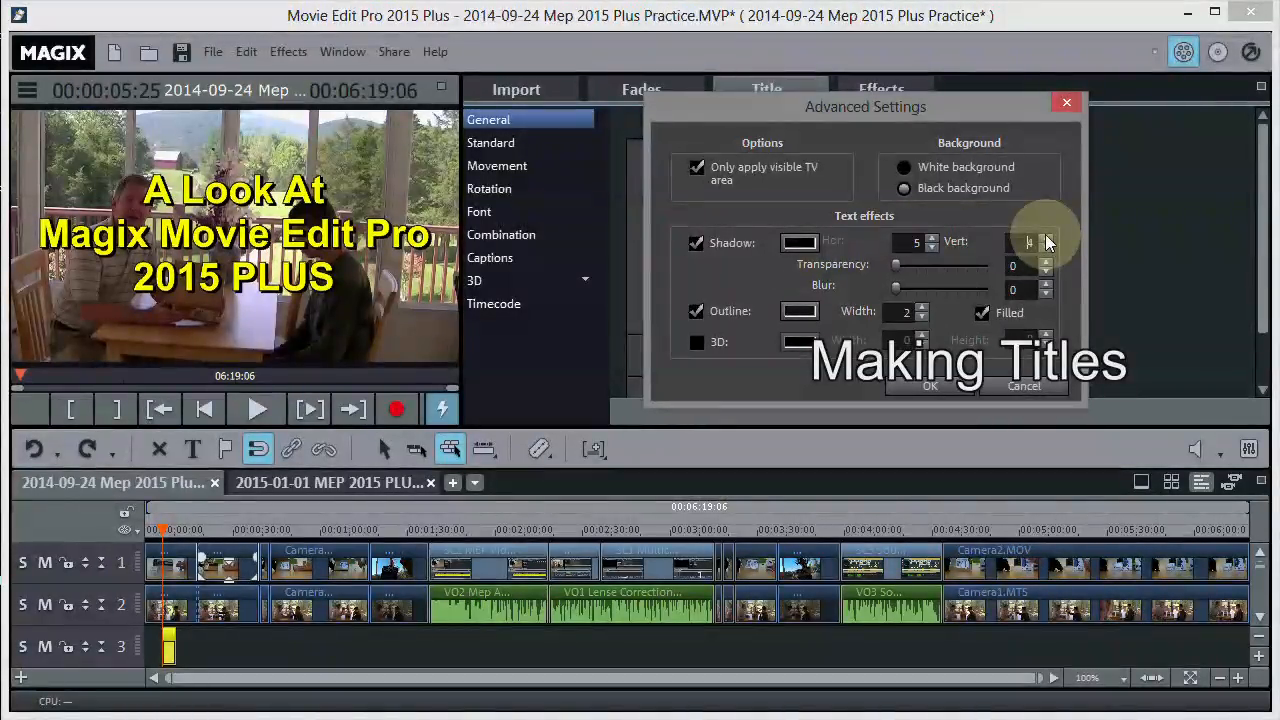
pyautogui.click(1047, 240)
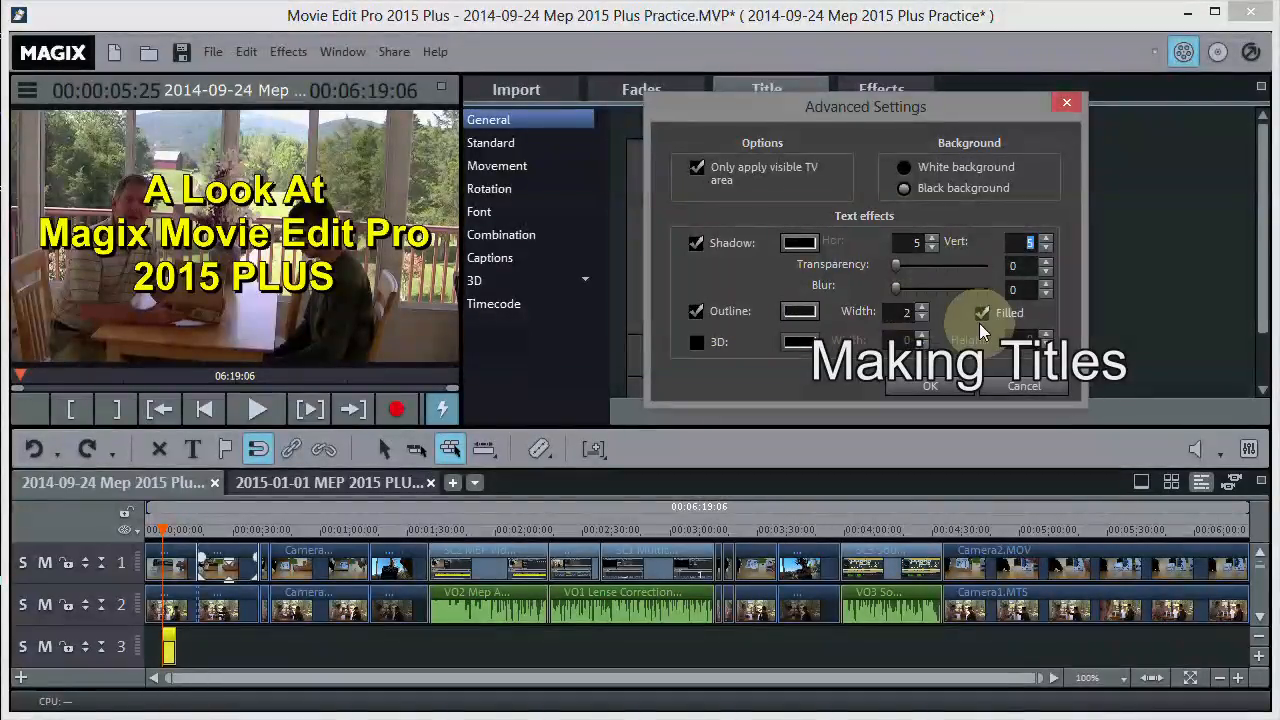
pyautogui.click(904, 188)
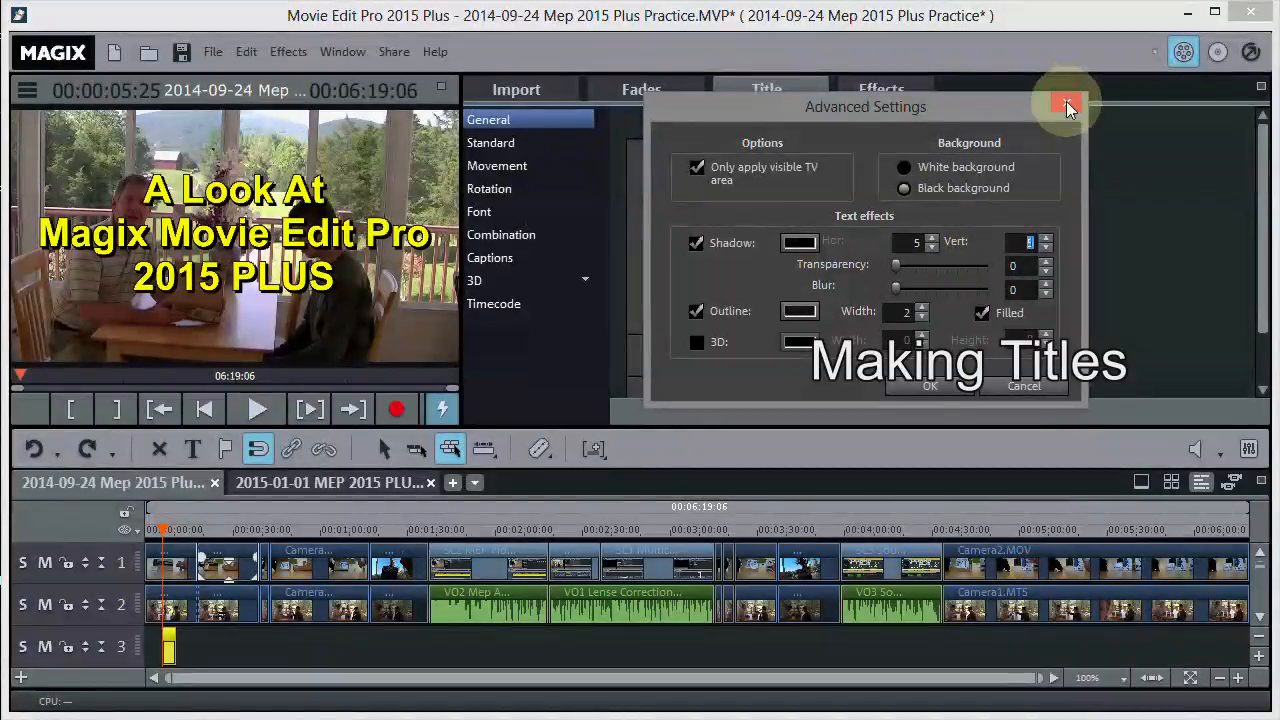
pyautogui.click(929, 384)
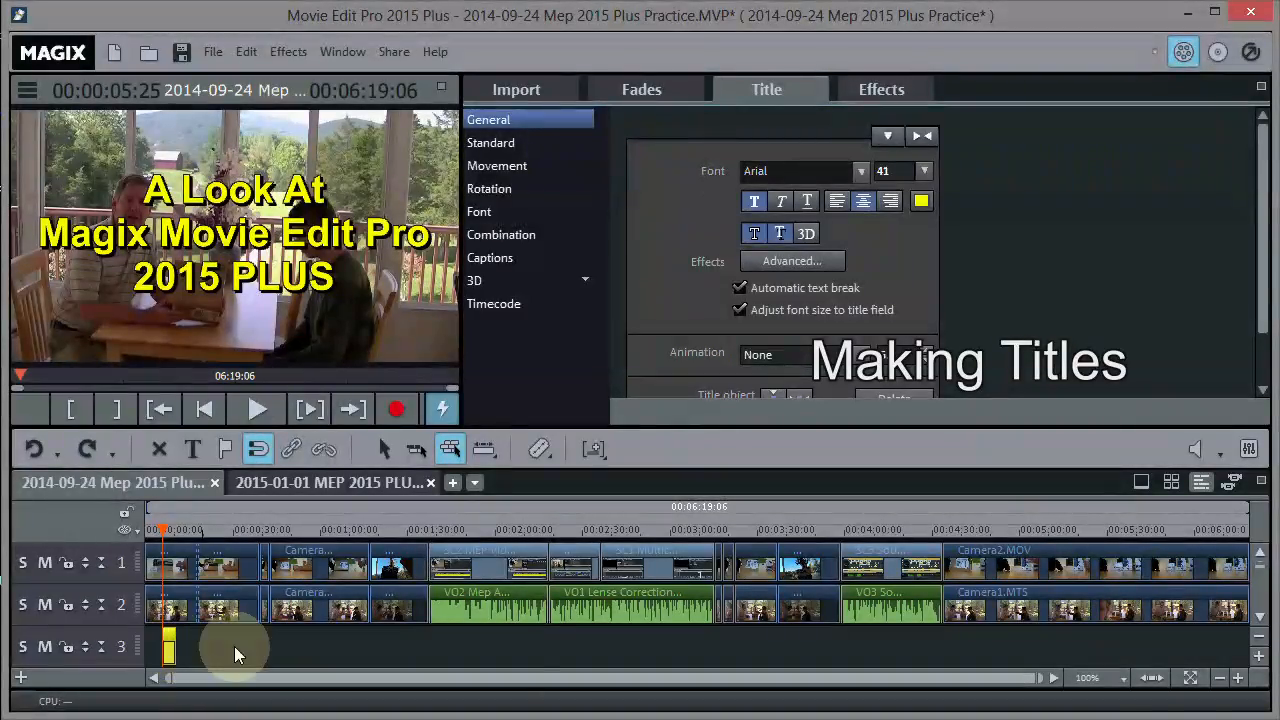
# - Extend the title on track 3 to about the 18-second mark, ending with the transition after the first clip
pyautogui.click(1238, 679)
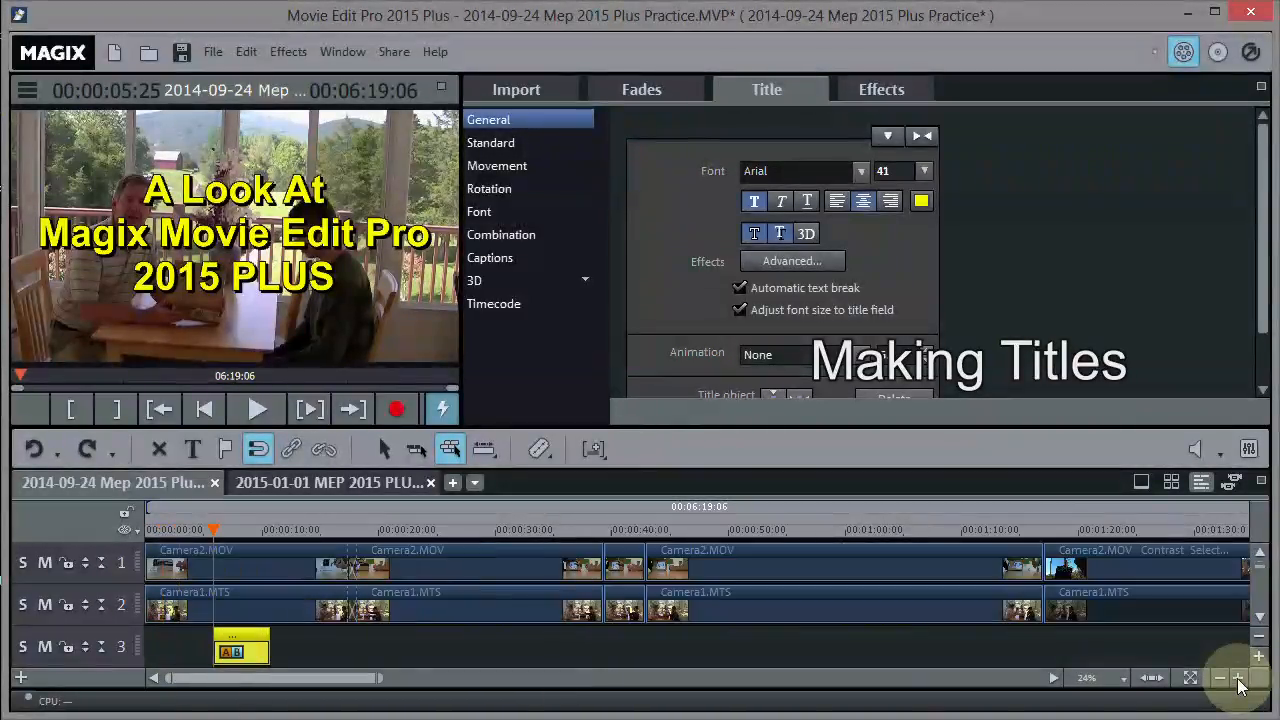
pyautogui.click(1238, 679)
pyautogui.click(1238, 679)
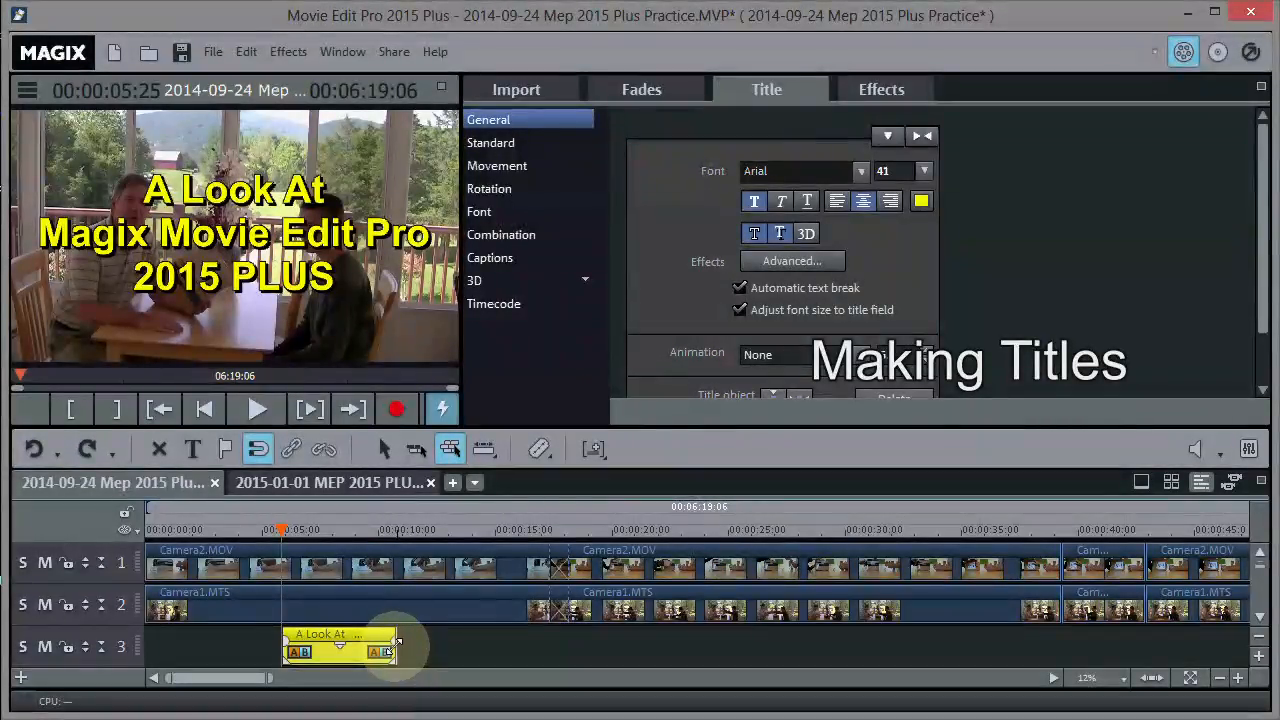
pyautogui.moveTo(396, 648); pyautogui.dragTo(568, 652)
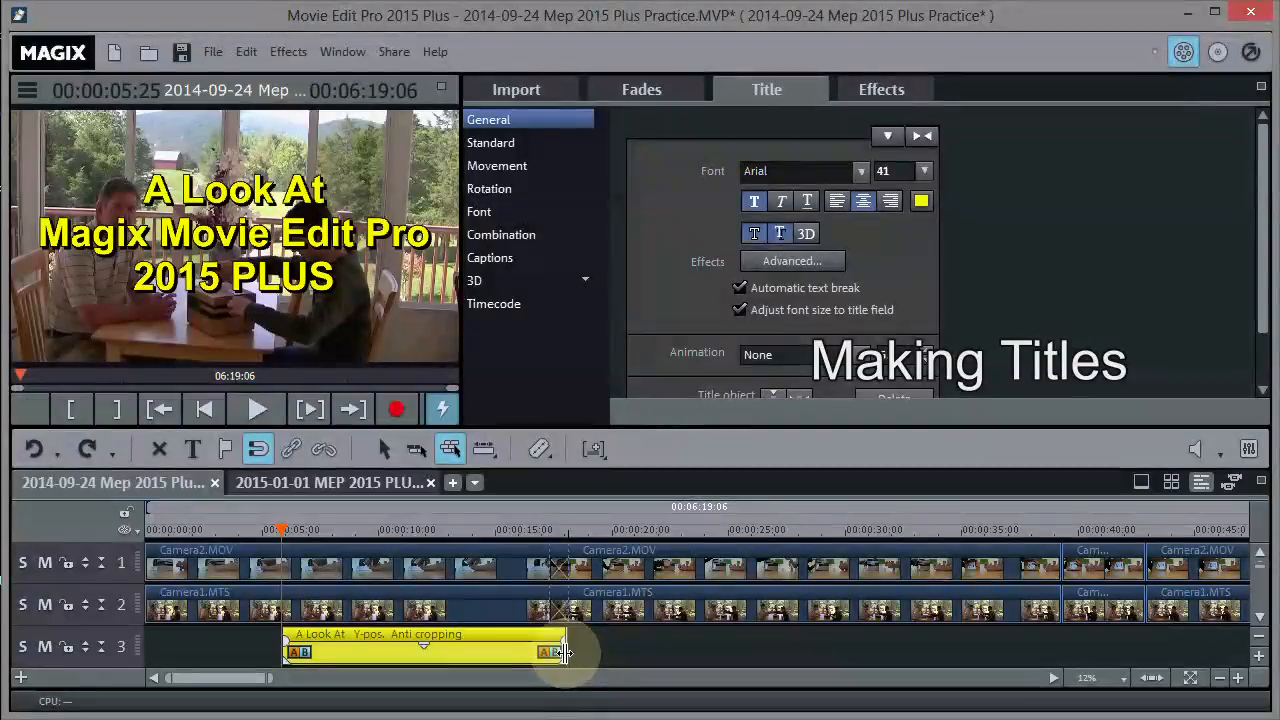
# - Play the lengthened title from its start and check how its last seconds end
pyautogui.click(256, 412)
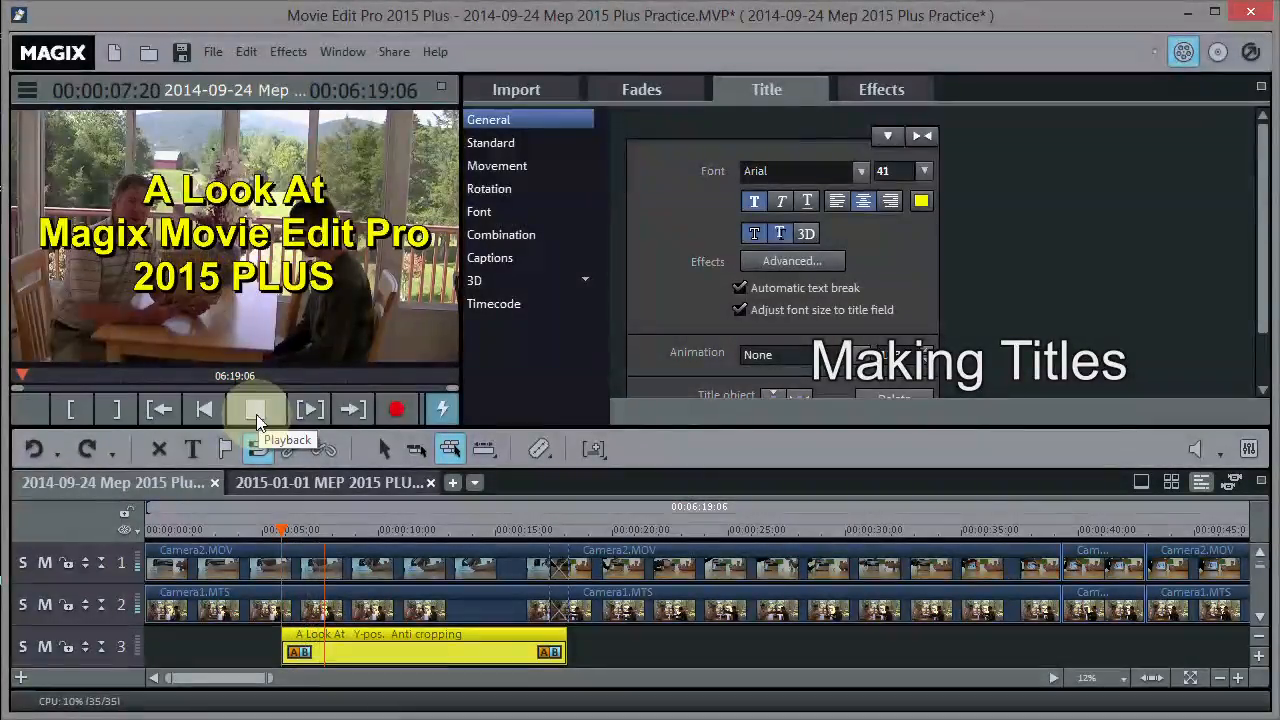
pyautogui.click(513, 528)
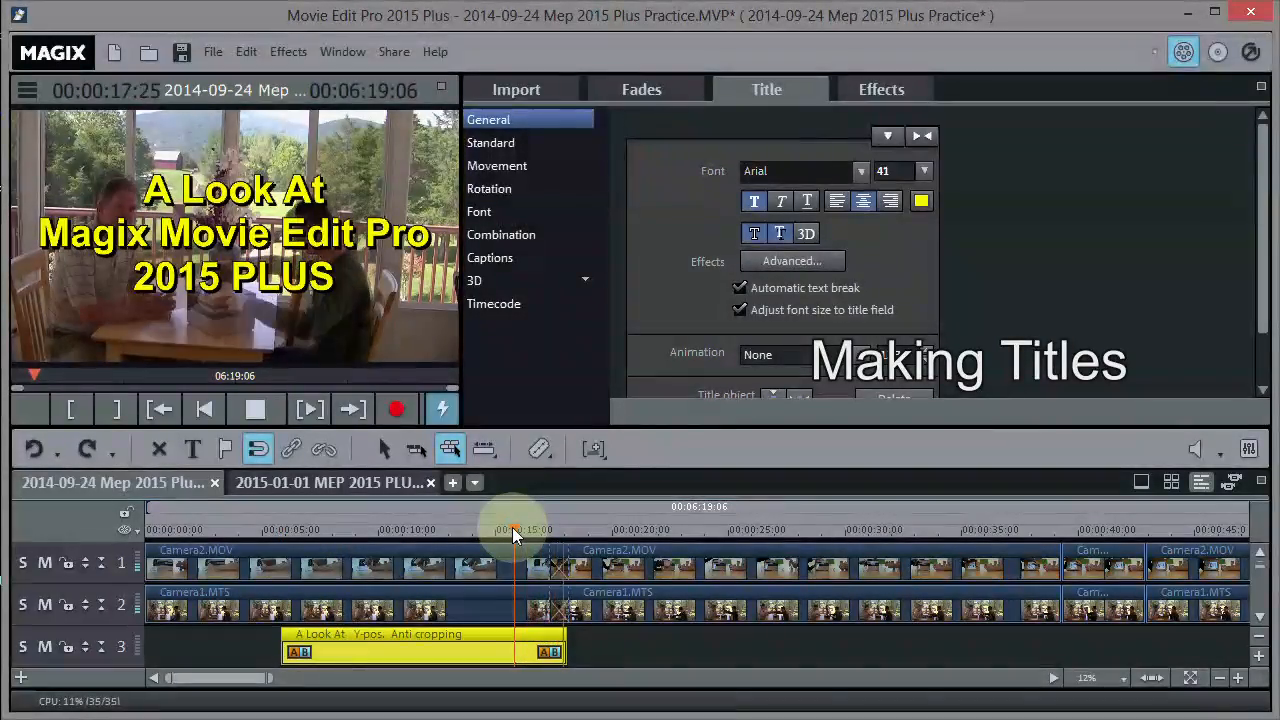
pyautogui.click(256, 414)
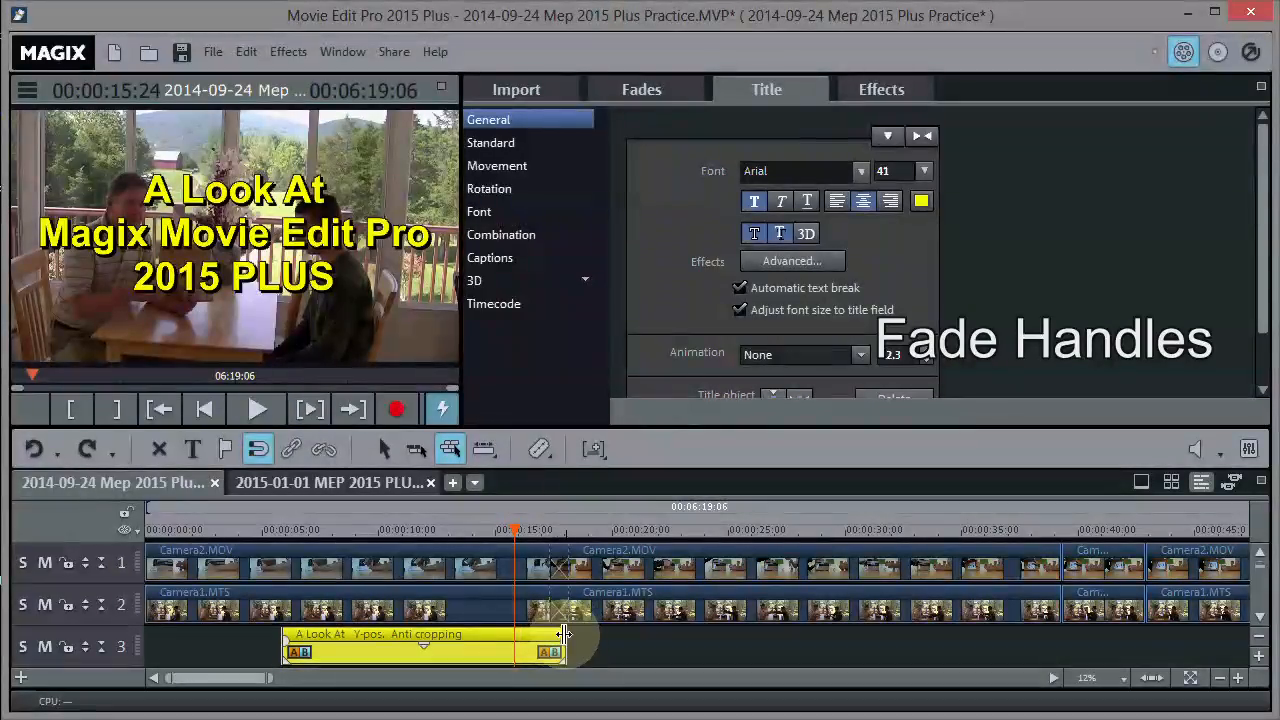
# - Add a short fade-out to the end of the title with its fade handle and play it back
pyautogui.moveTo(558, 641); pyautogui.dragTo(549, 645)
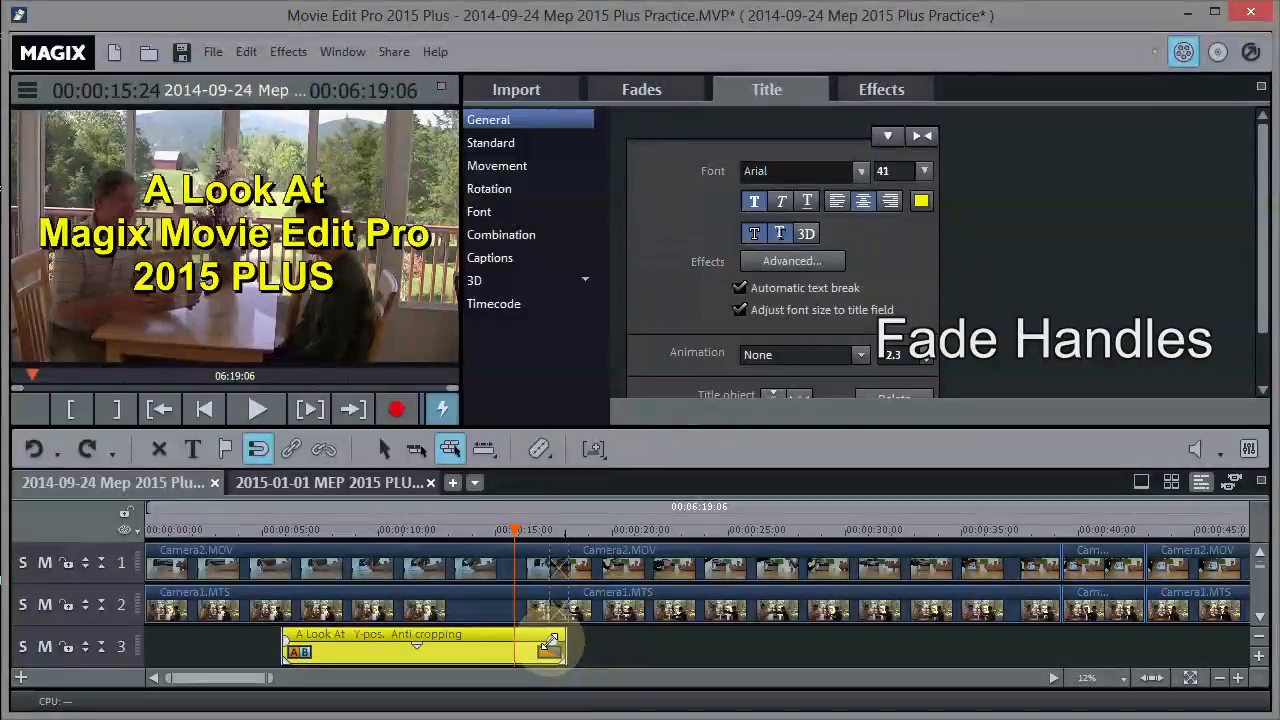
pyautogui.click(252, 410)
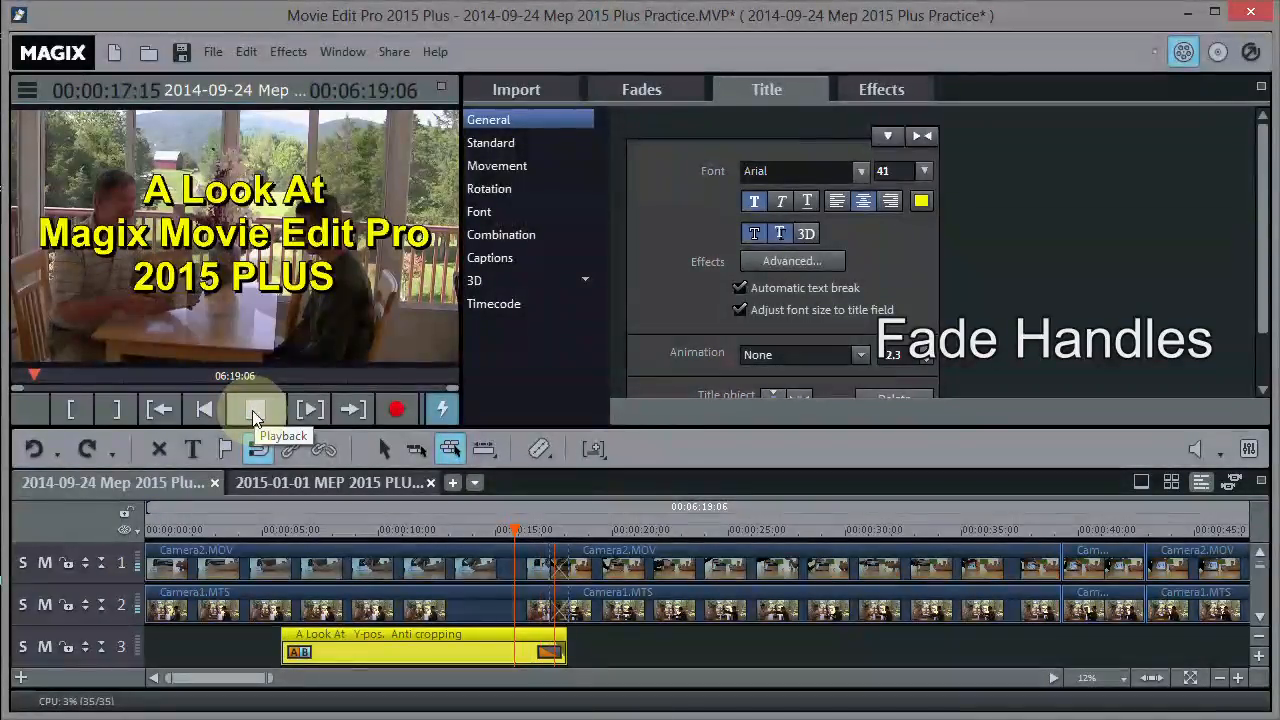
pyautogui.click(252, 410)
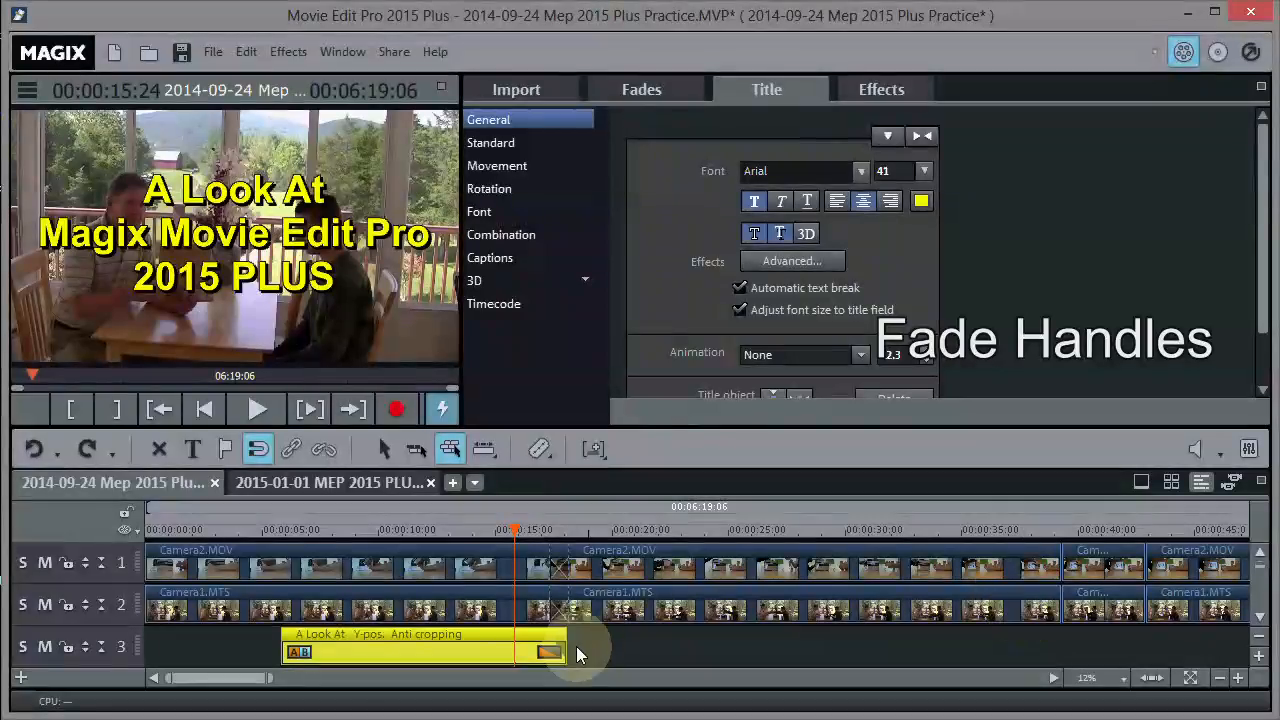
# - Examine the fade handle at the end of the VO2 Mep Audio clip on track 2
pyautogui.moveTo(221, 678); pyautogui.dragTo(452, 690)
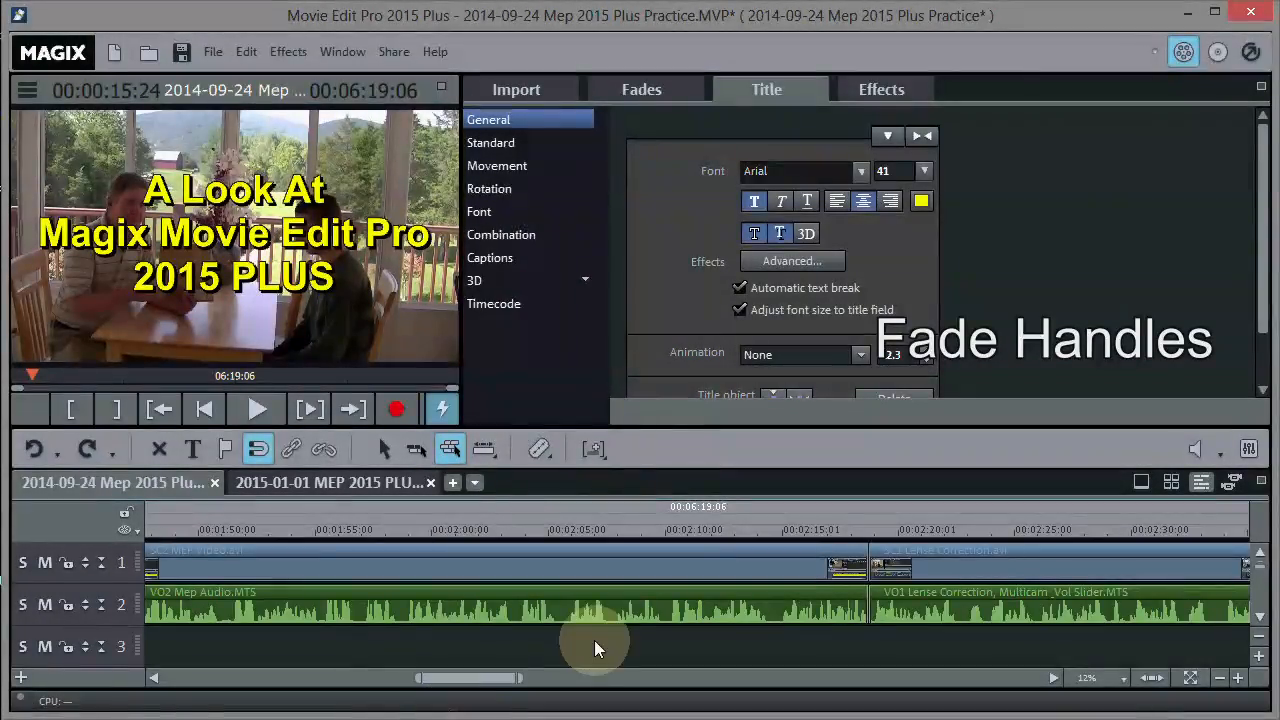
pyautogui.moveTo(860, 610)
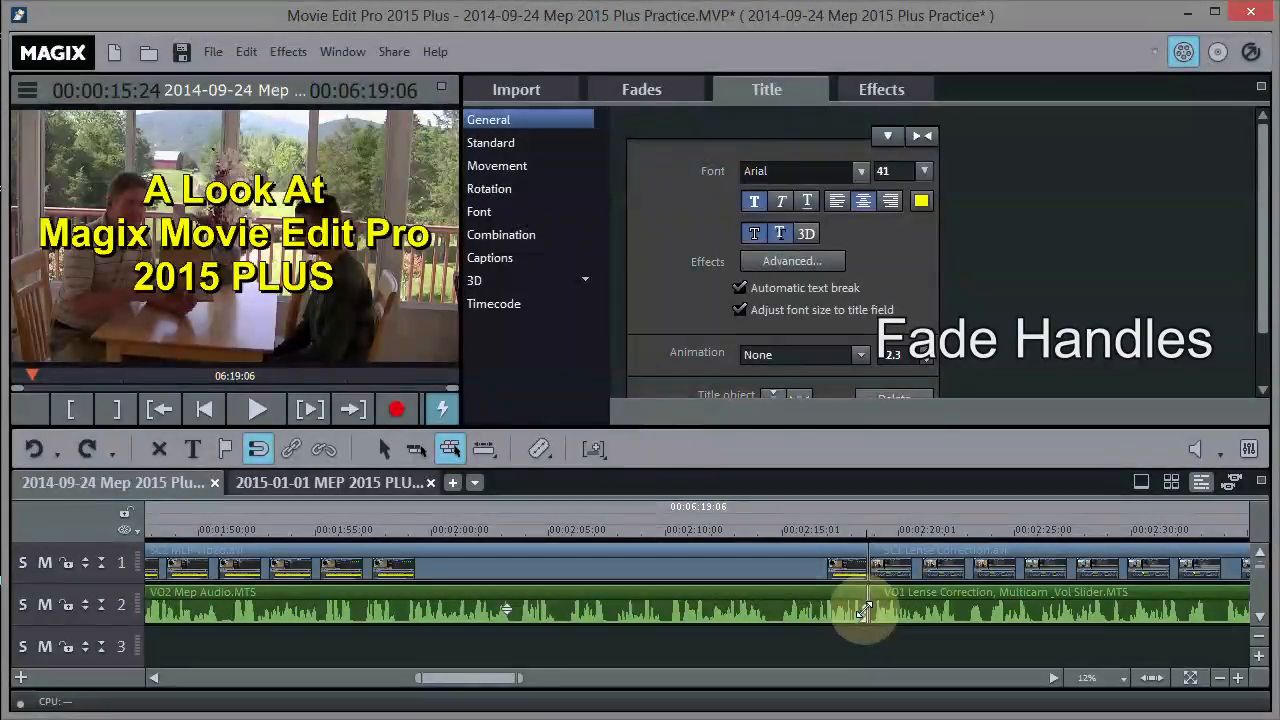
pyautogui.click(864, 610)
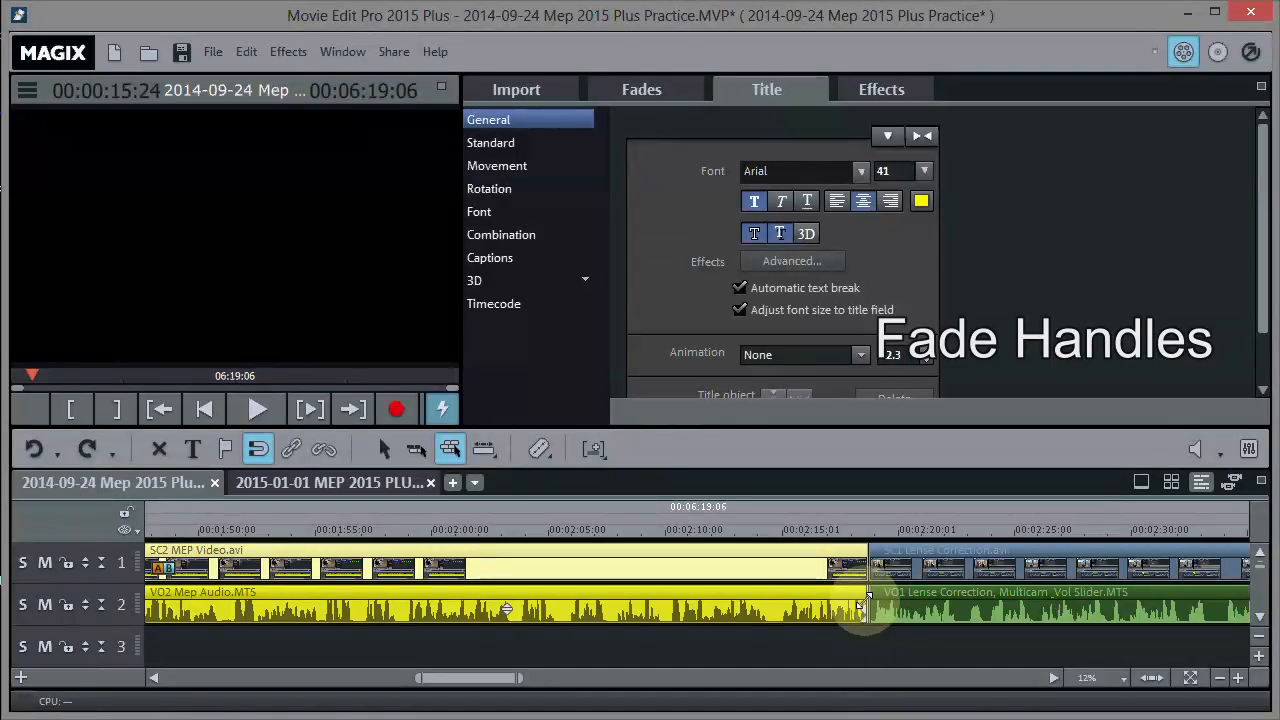
pyautogui.moveTo(497, 683); pyautogui.dragTo(197, 687)
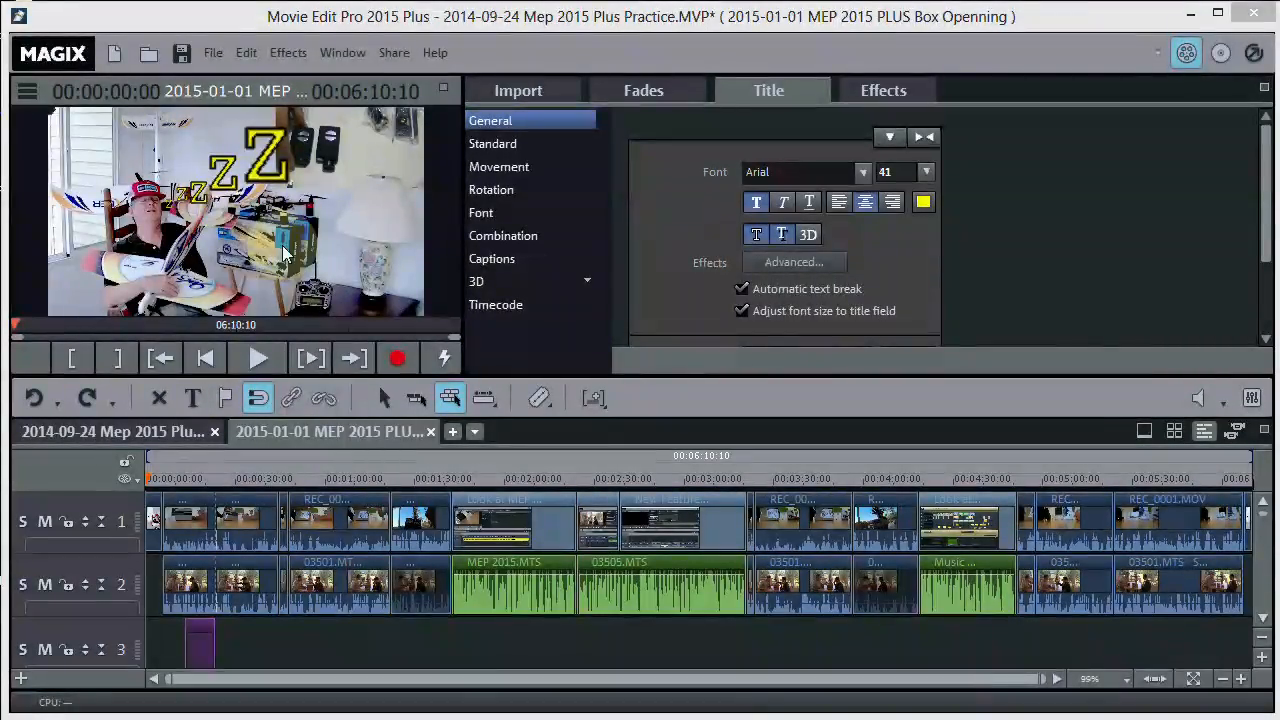
# - Play the opening seconds of the 2015-01-01 MEP 2015 PLUS Box Openning movie to examine its intro
pyautogui.click(258, 363)
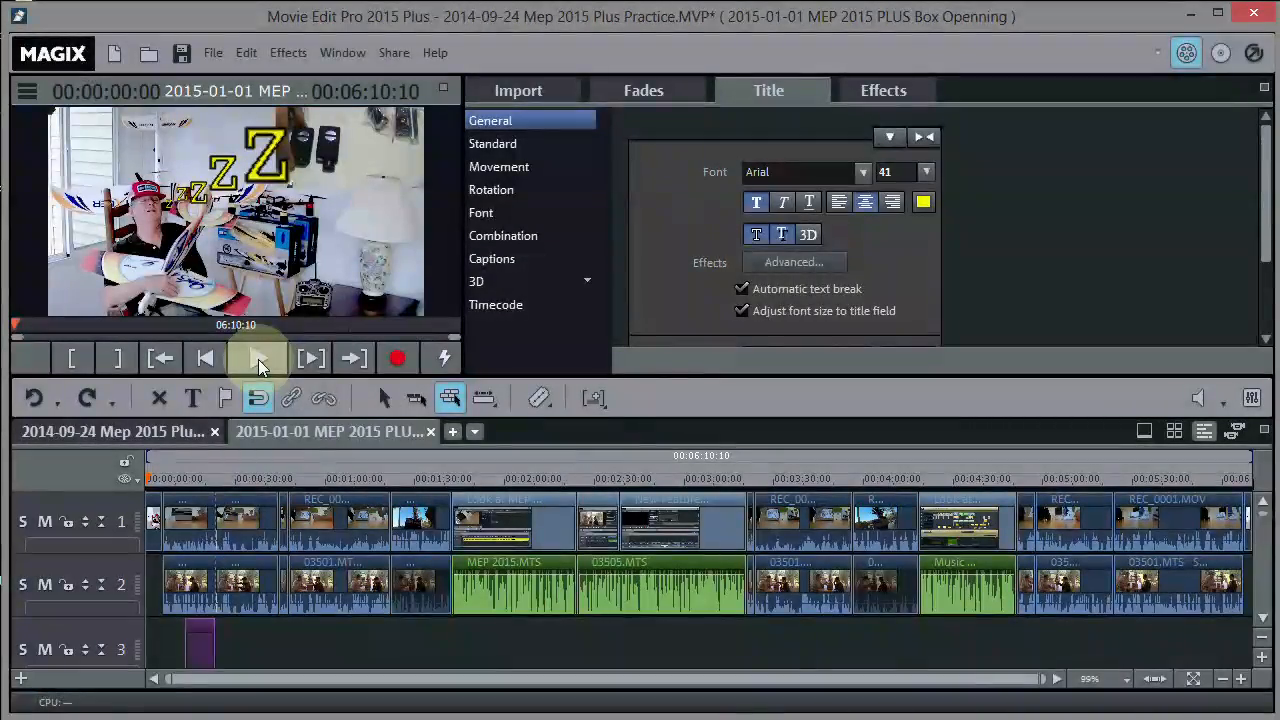
pyautogui.click(258, 360)
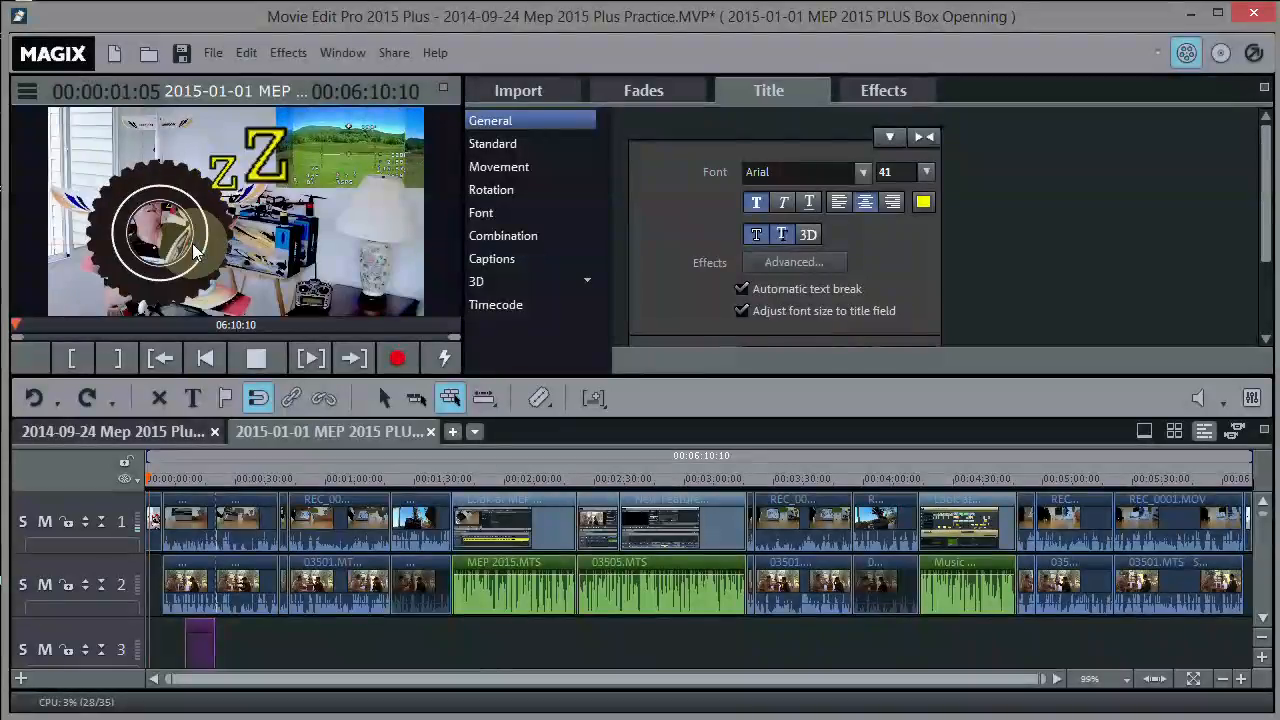
pyautogui.click(256, 360)
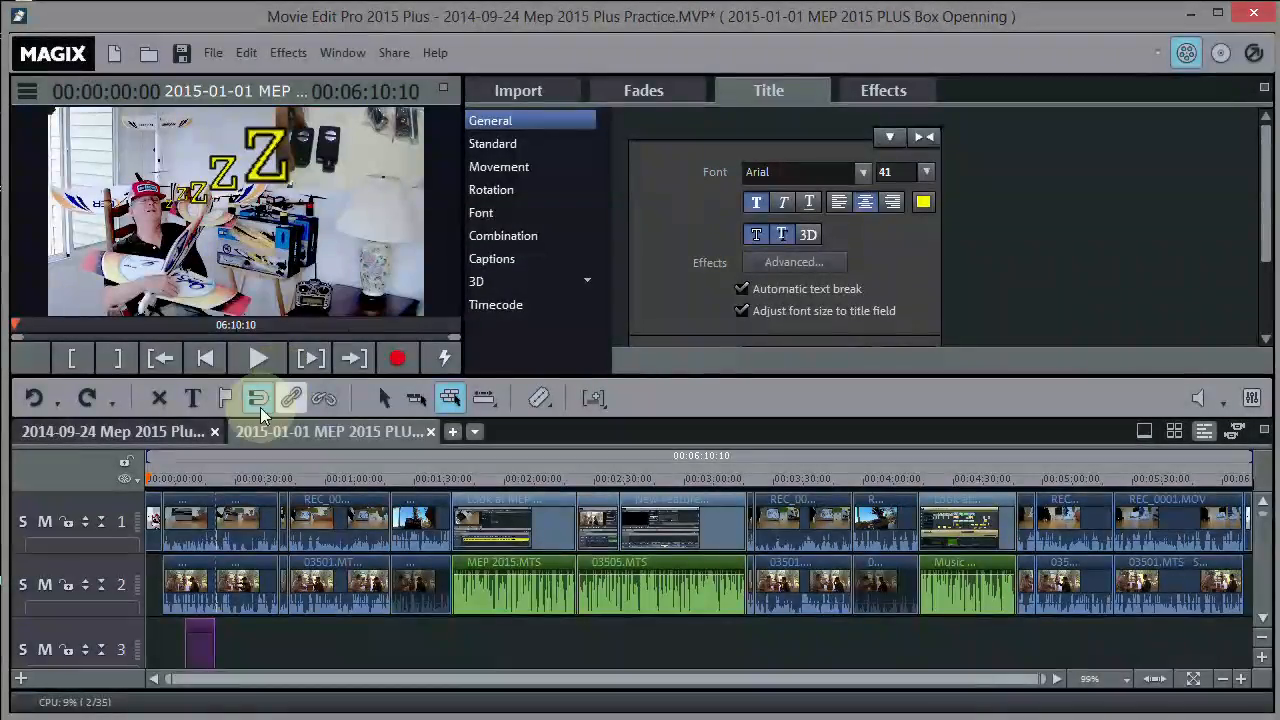
# - In the practice movie, shift all clips and the title together about 30 seconds along the timeline, leaving a gap at the start
pyautogui.click(123, 433)
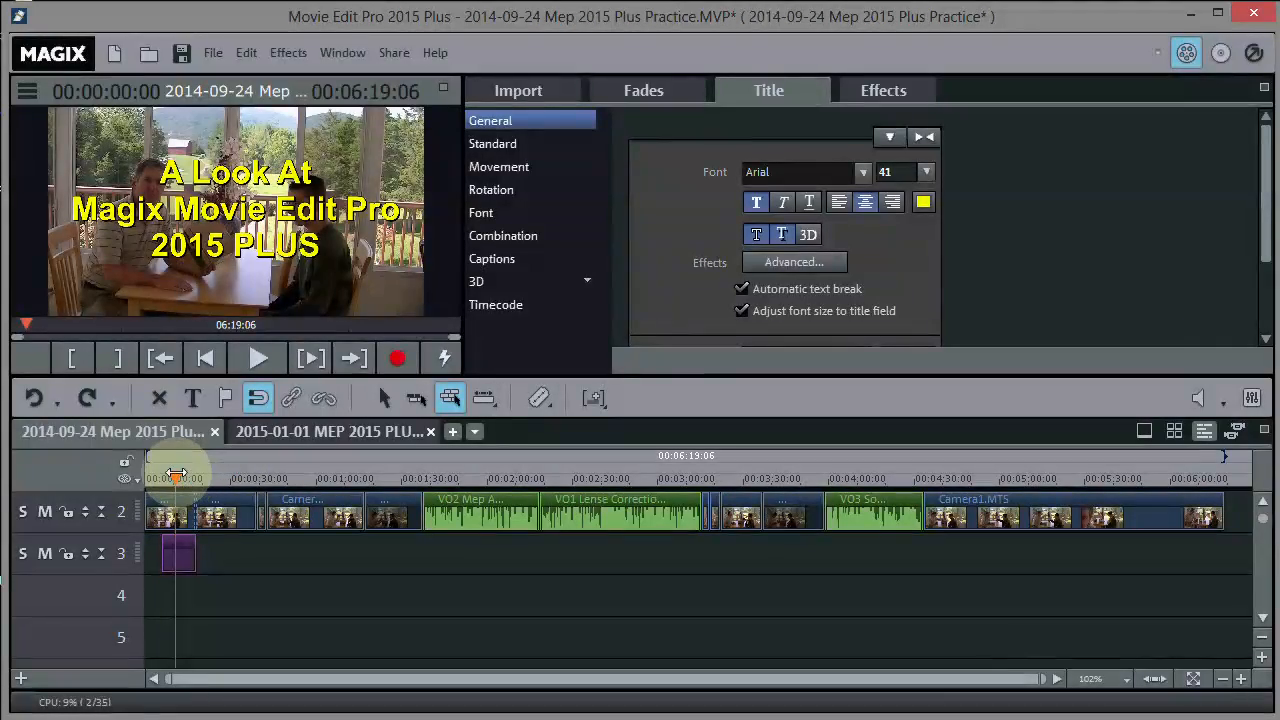
pyautogui.moveTo(176, 477); pyautogui.dragTo(120, 466)
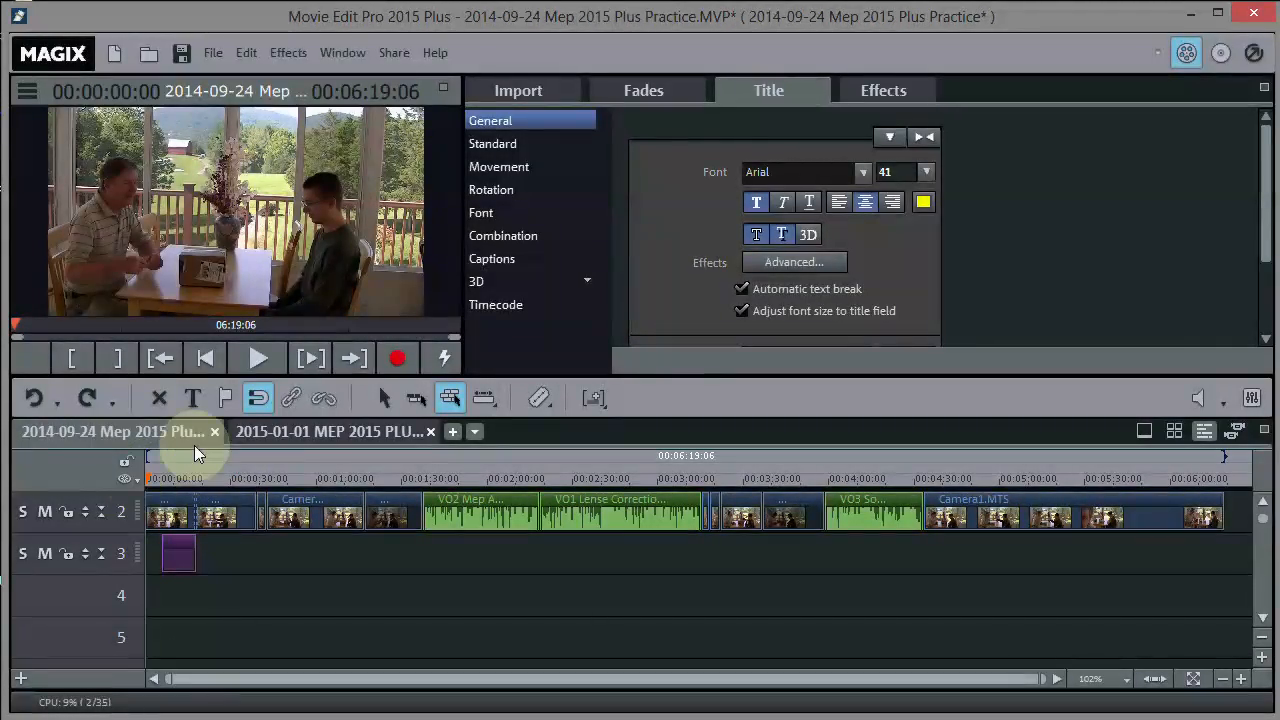
pyautogui.click(460, 398)
pyautogui.click(172, 502)
pyautogui.moveTo(172, 502); pyautogui.dragTo(240, 510)
pyautogui.click(332, 583)
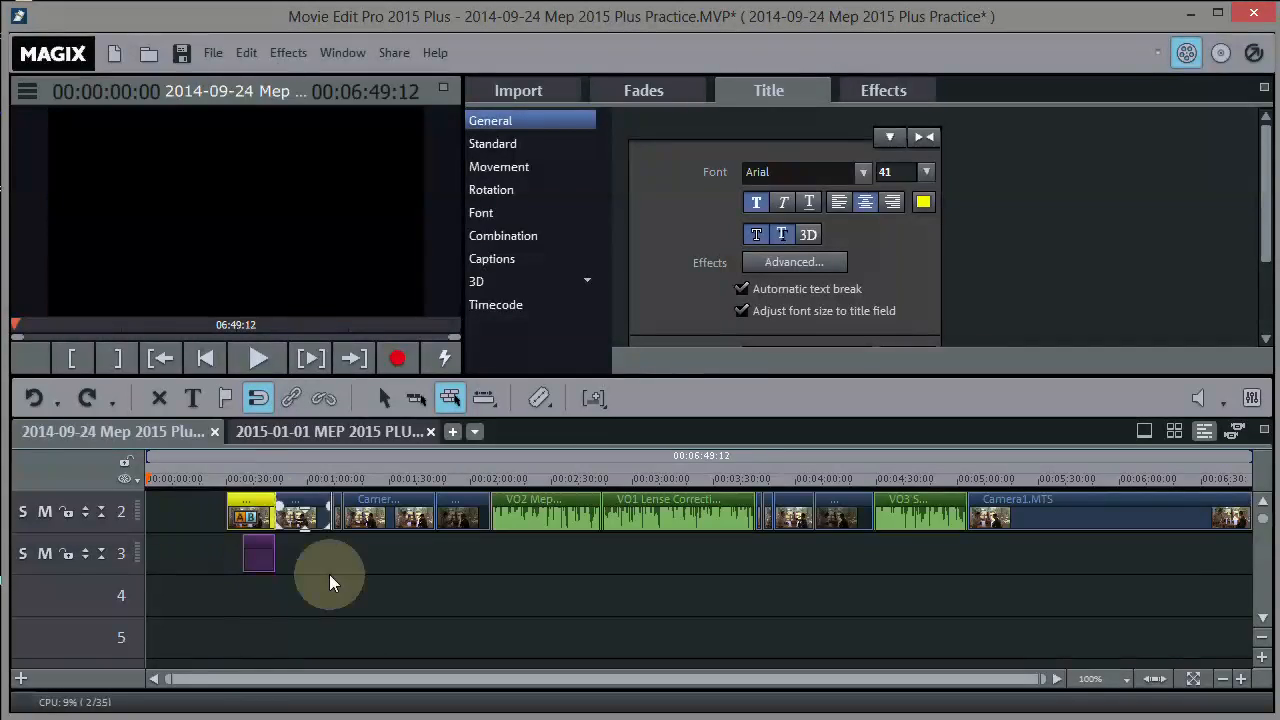
# - Insert the Waves caption template on track 4 near the start of the first clip
pyautogui.click(229, 482)
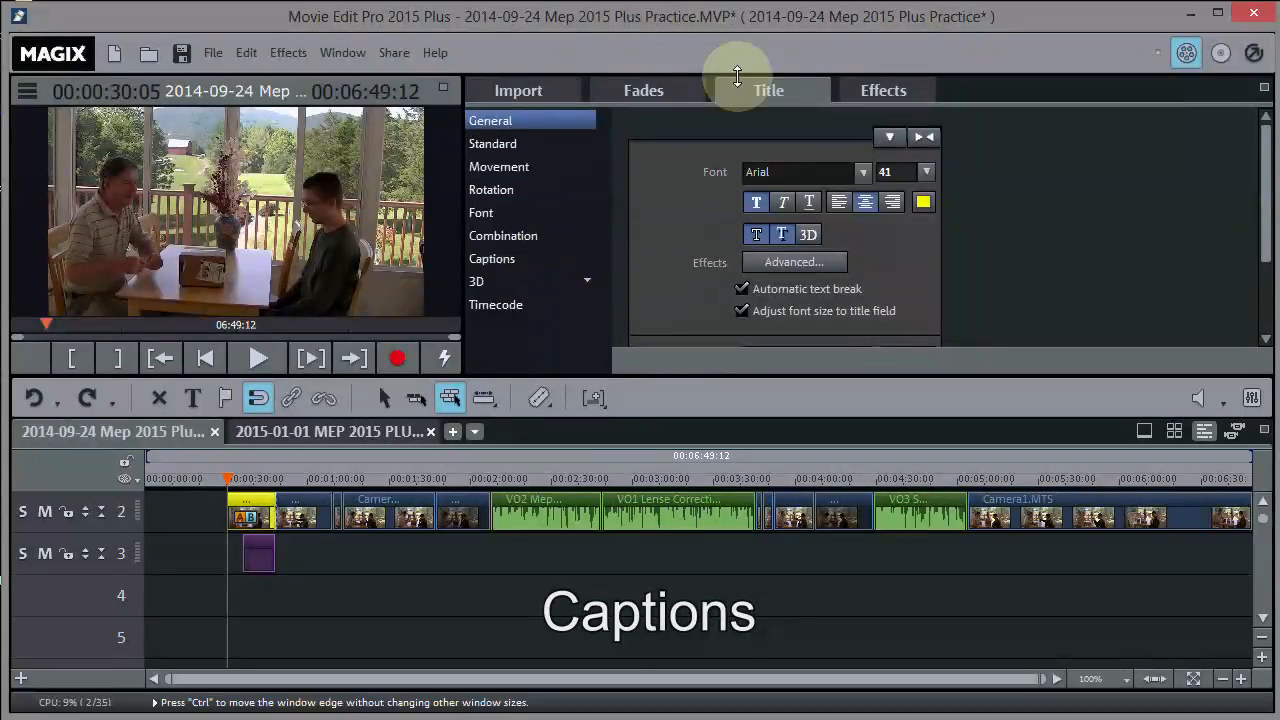
pyautogui.click(511, 262)
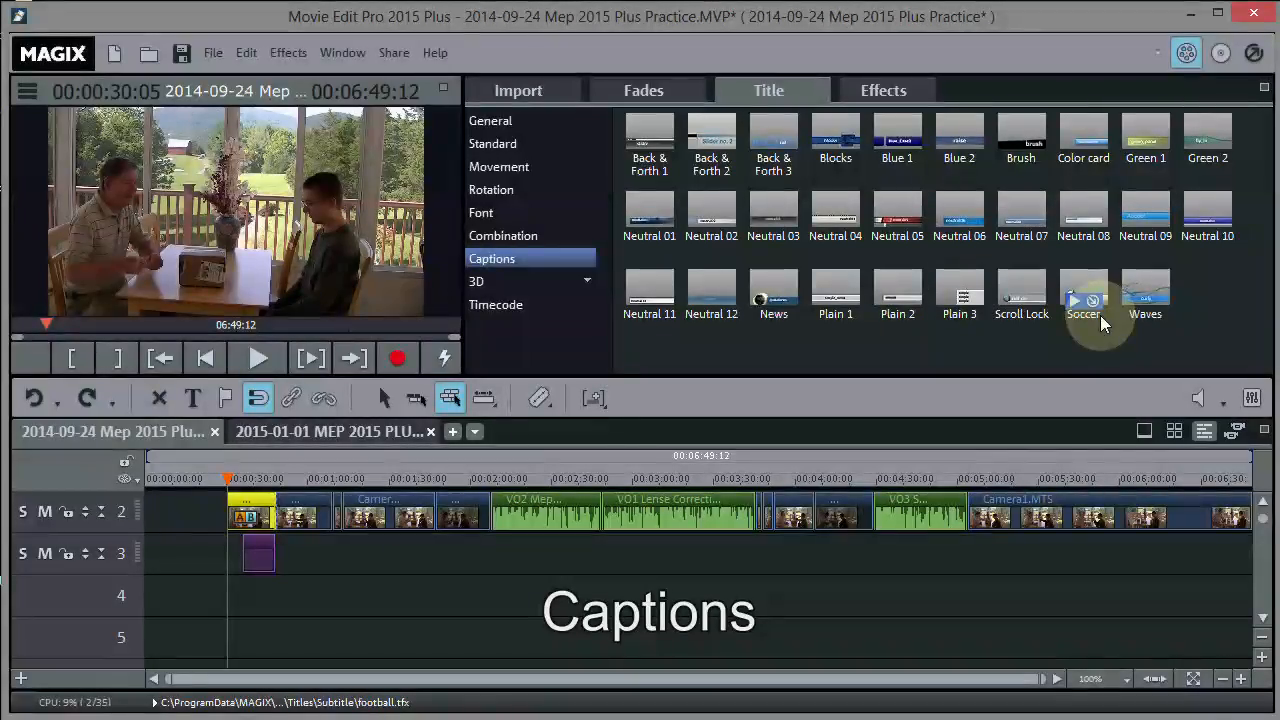
pyautogui.moveTo(1147, 296)
pyautogui.mouseDown()
pyautogui.moveTo(451, 551)
pyautogui.moveTo(270, 555)
pyautogui.moveTo(218, 547)
pyautogui.moveTo(200, 520)
pyautogui.moveTo(211, 523)
pyautogui.moveTo(197, 527)
pyautogui.moveTo(206, 594)
pyautogui.moveTo(234, 600)
pyautogui.moveTo(242, 515)
pyautogui.moveTo(238, 588)
pyautogui.mouseUp()
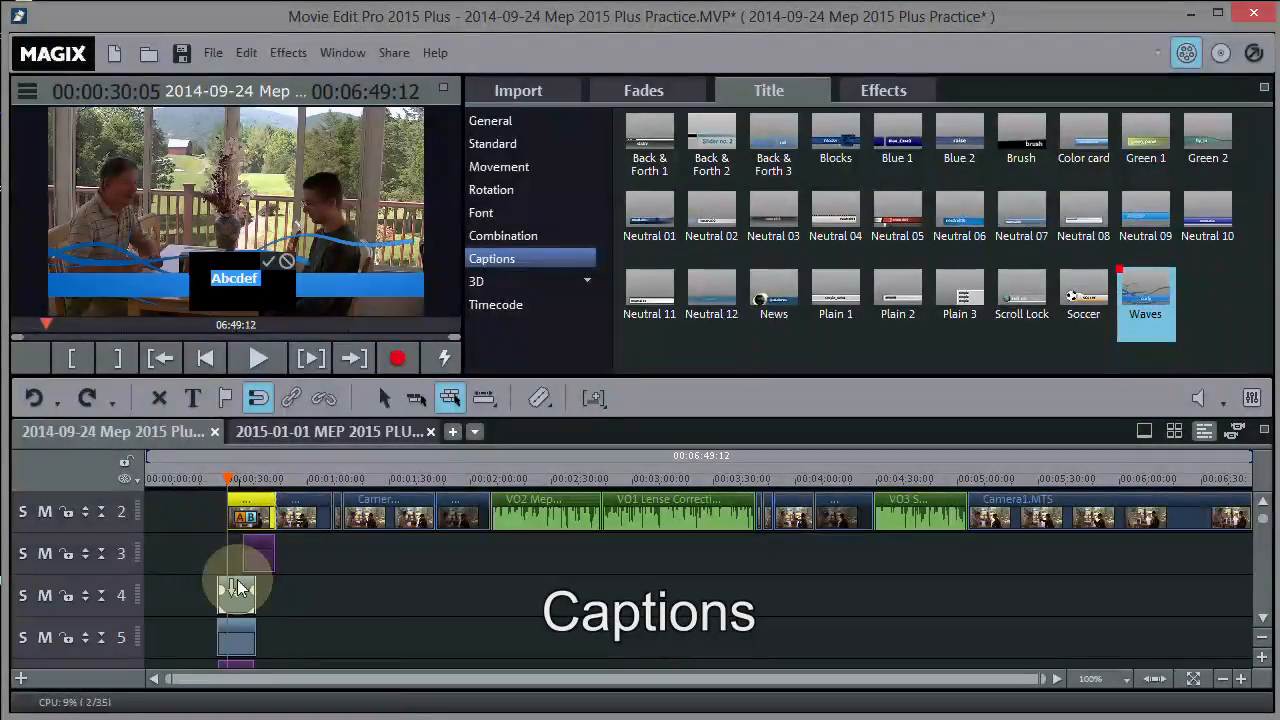
# - Play the Waves caption from its beginning to preview its animation
pyautogui.click(223, 473)
pyautogui.moveTo(223, 473); pyautogui.dragTo(217, 470)
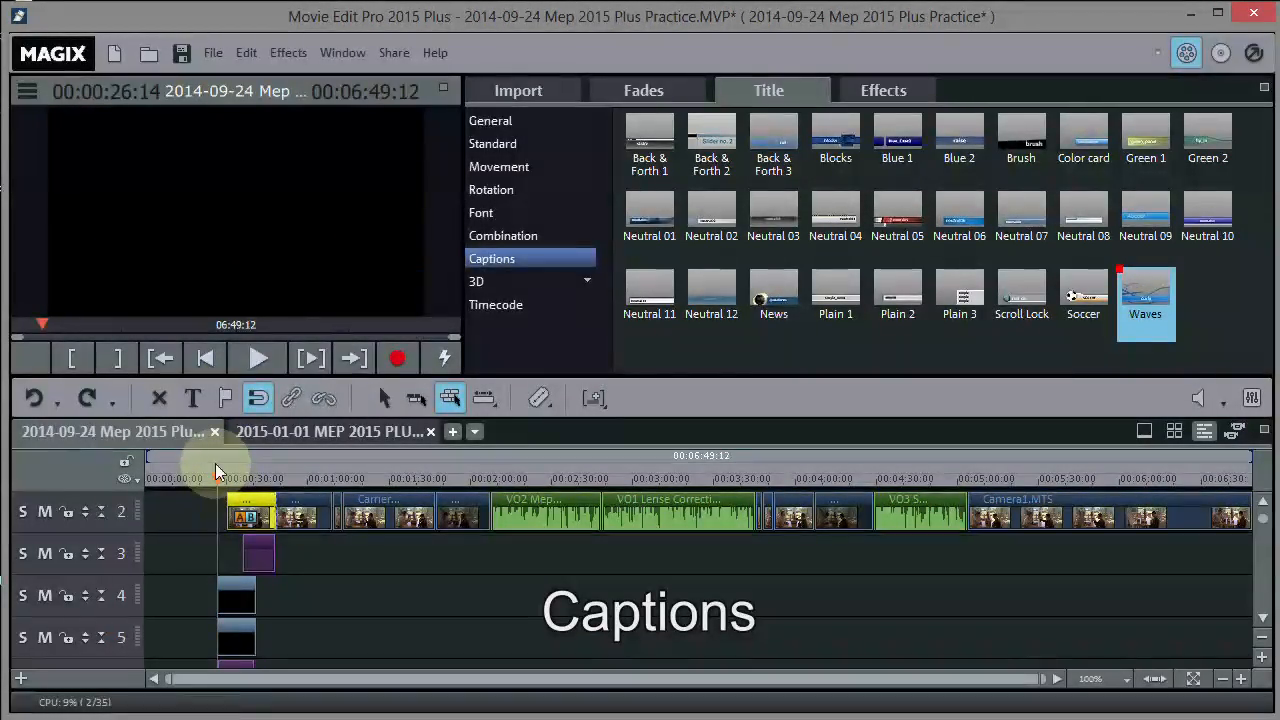
pyautogui.click(257, 358)
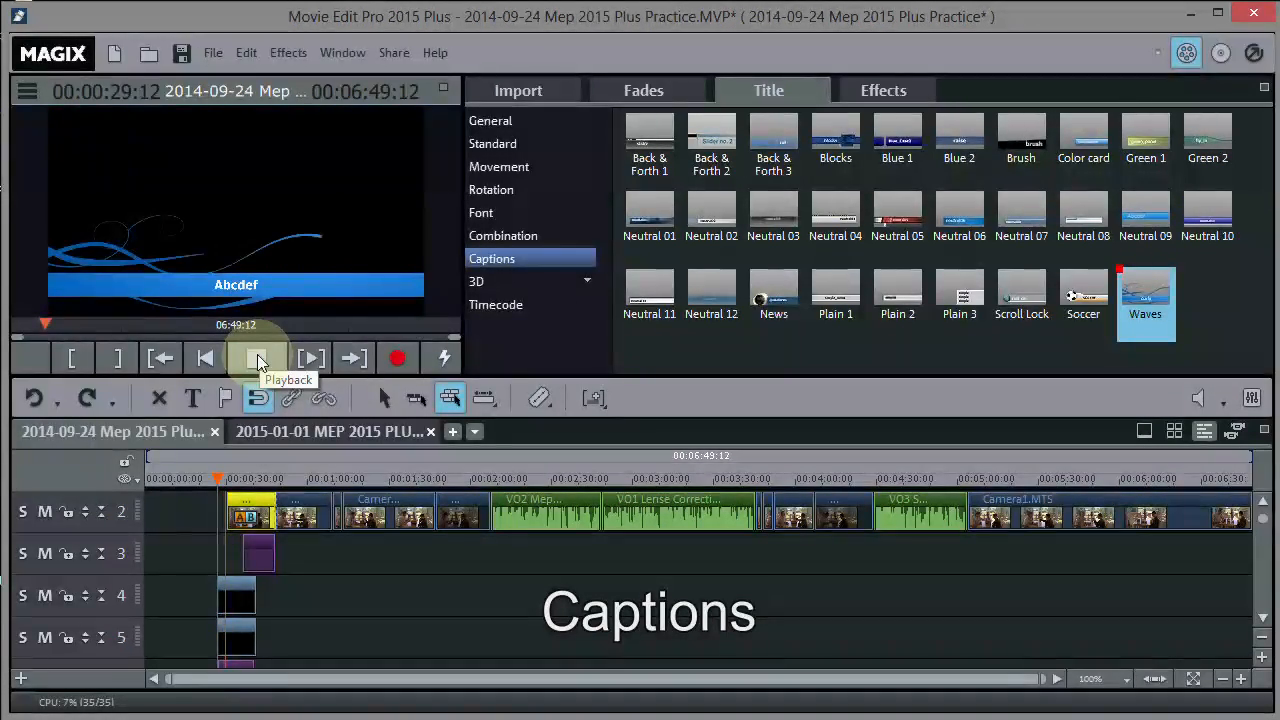
pyautogui.click(258, 360)
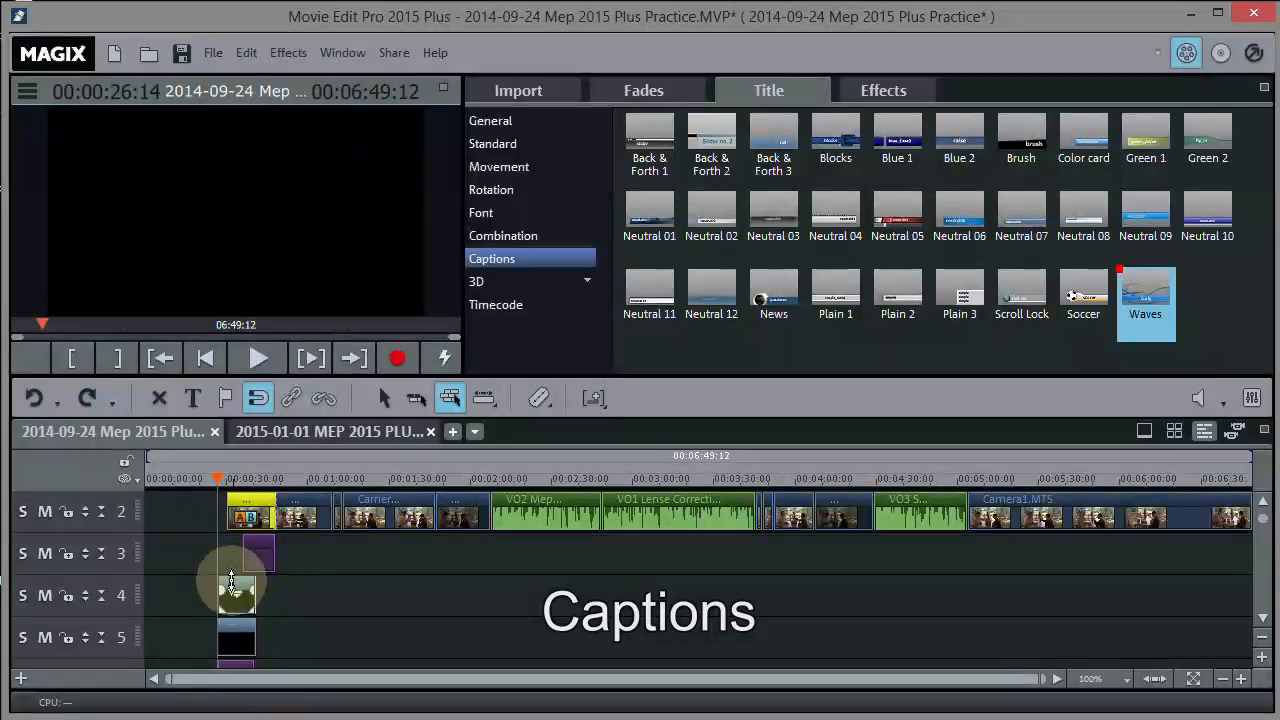
# - Move only the Waves caption objects to line up with the end of the title, and return the playhead to the first clip's start
pyautogui.click(384, 399)
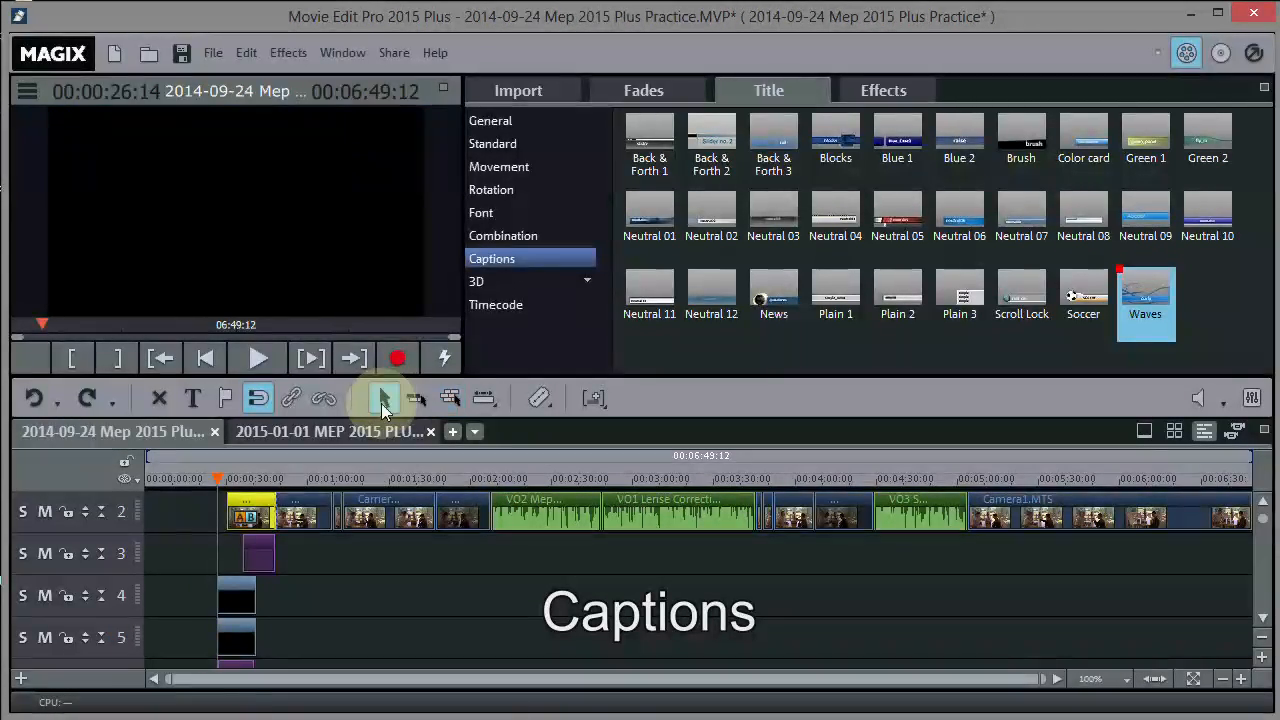
pyautogui.click(231, 585)
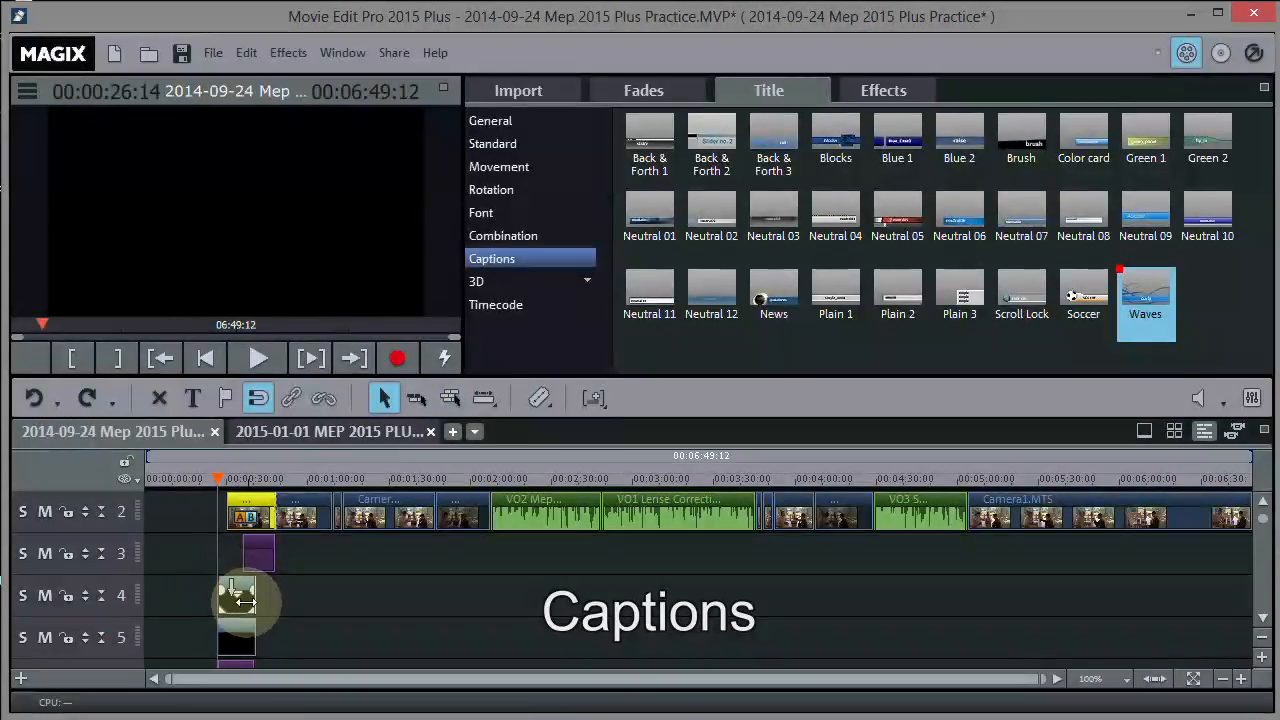
pyautogui.moveTo(238, 589); pyautogui.dragTo(253, 587)
pyautogui.moveTo(216, 476); pyautogui.dragTo(228, 477)
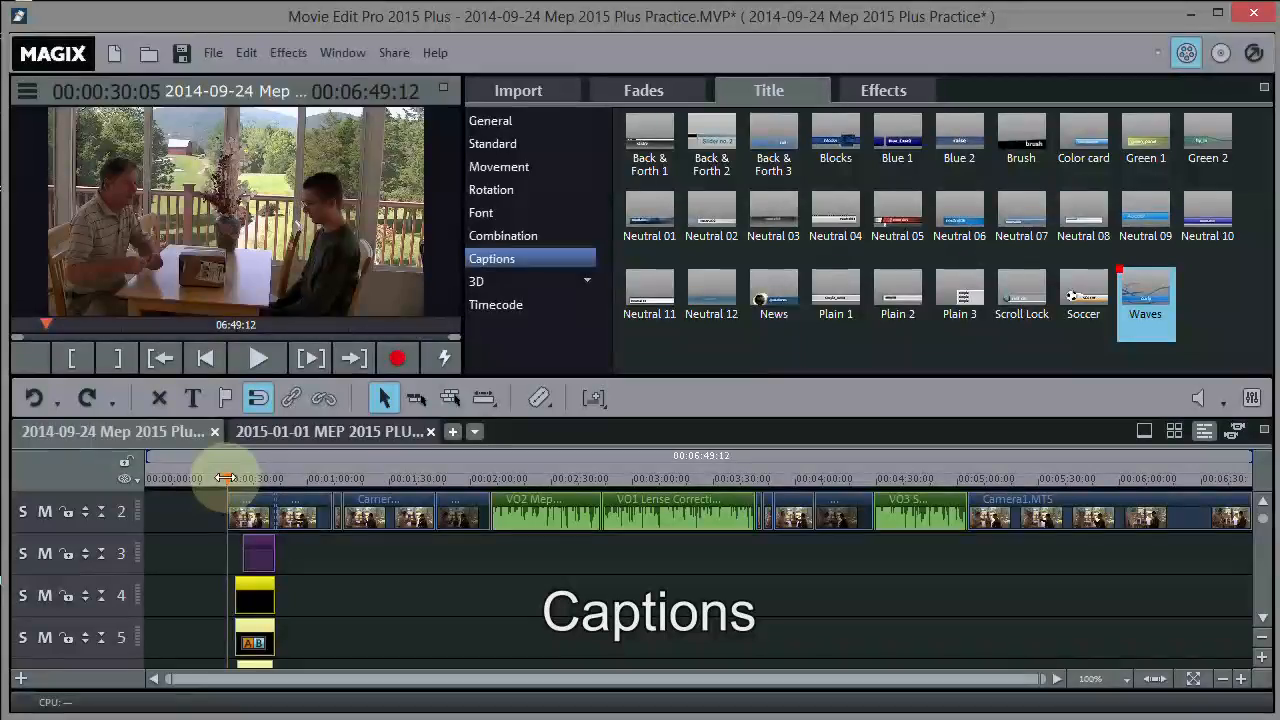
# - Move the Waves caption objects to the start of the first clip and play until the caption text is fully displayed
pyautogui.moveTo(255, 590); pyautogui.dragTo(248, 588)
pyautogui.click(255, 358)
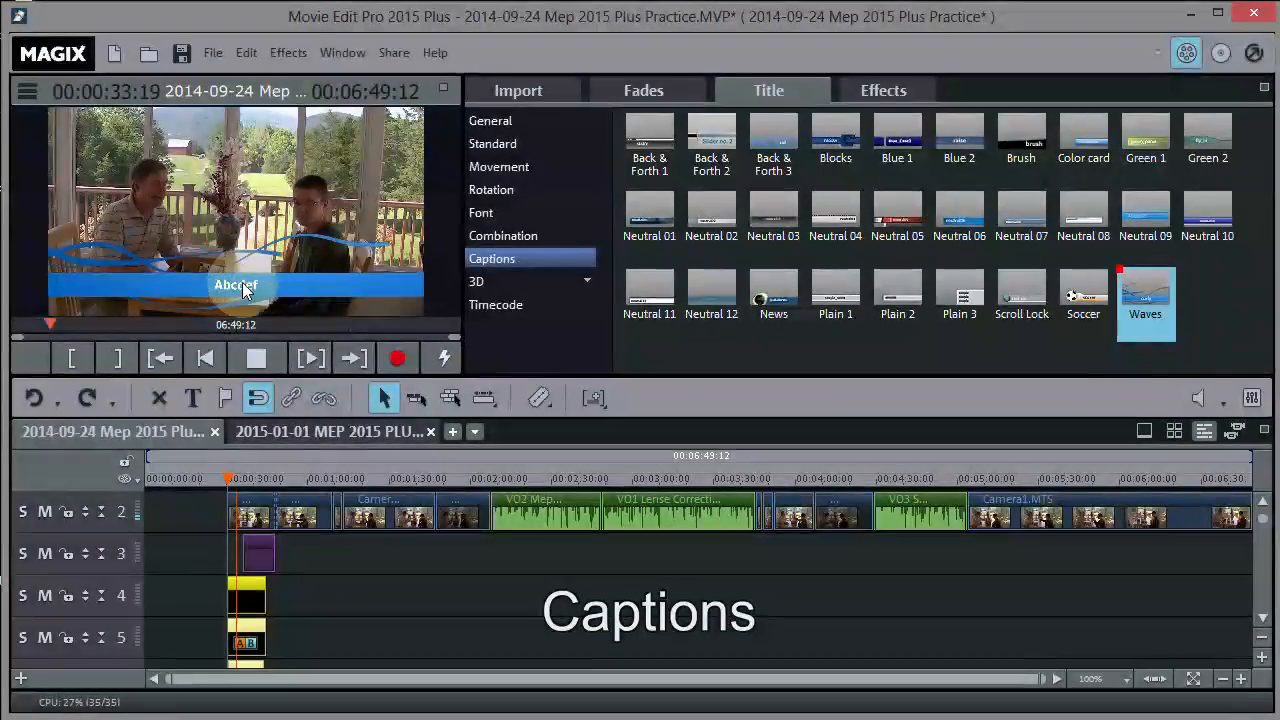
pyautogui.click(255, 358)
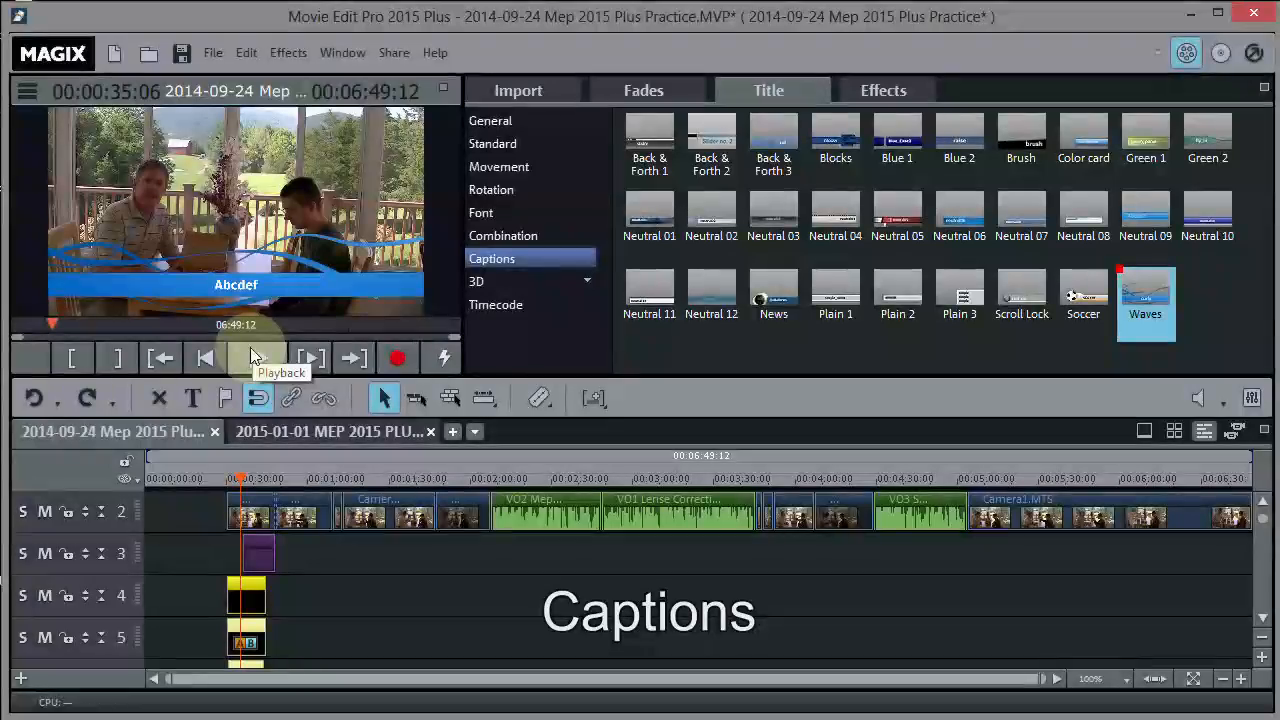
# - Replace the Waves caption's placeholder text with "Retired Time Productions" and accept the edit
pyautogui.click(218, 286)
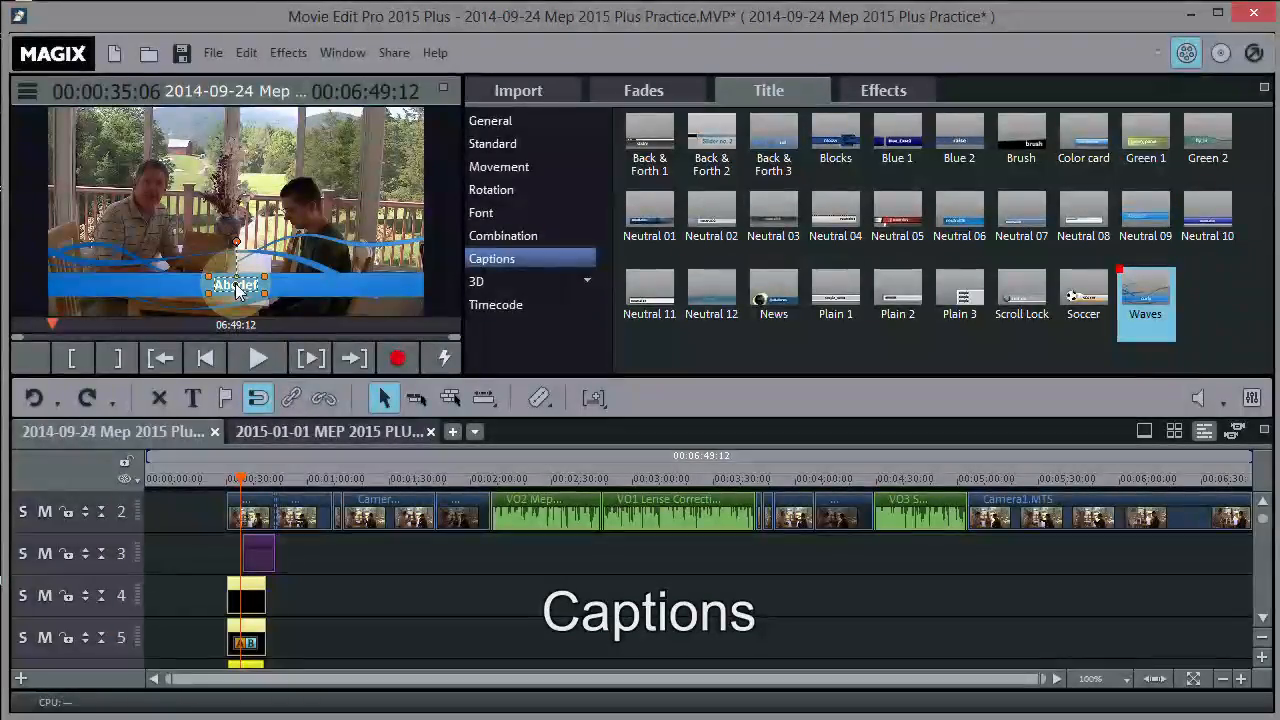
pyautogui.doubleClick(237, 288)
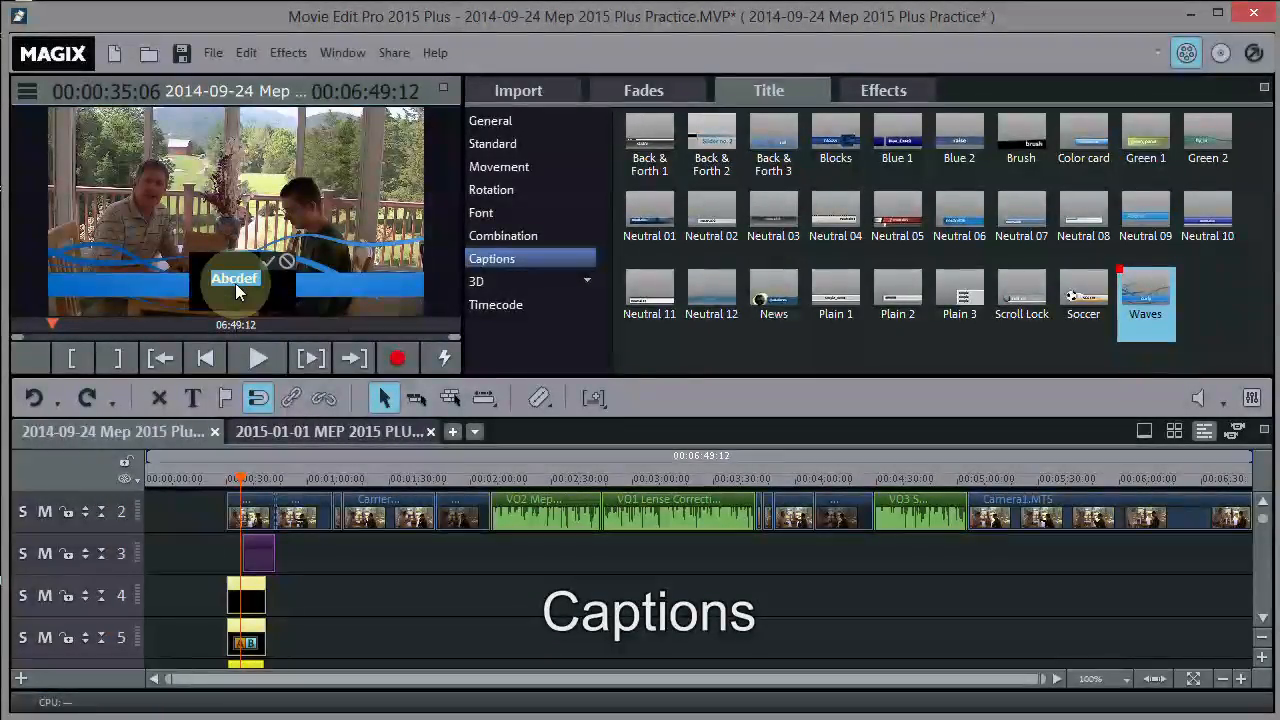
pyautogui.write('Retired ')
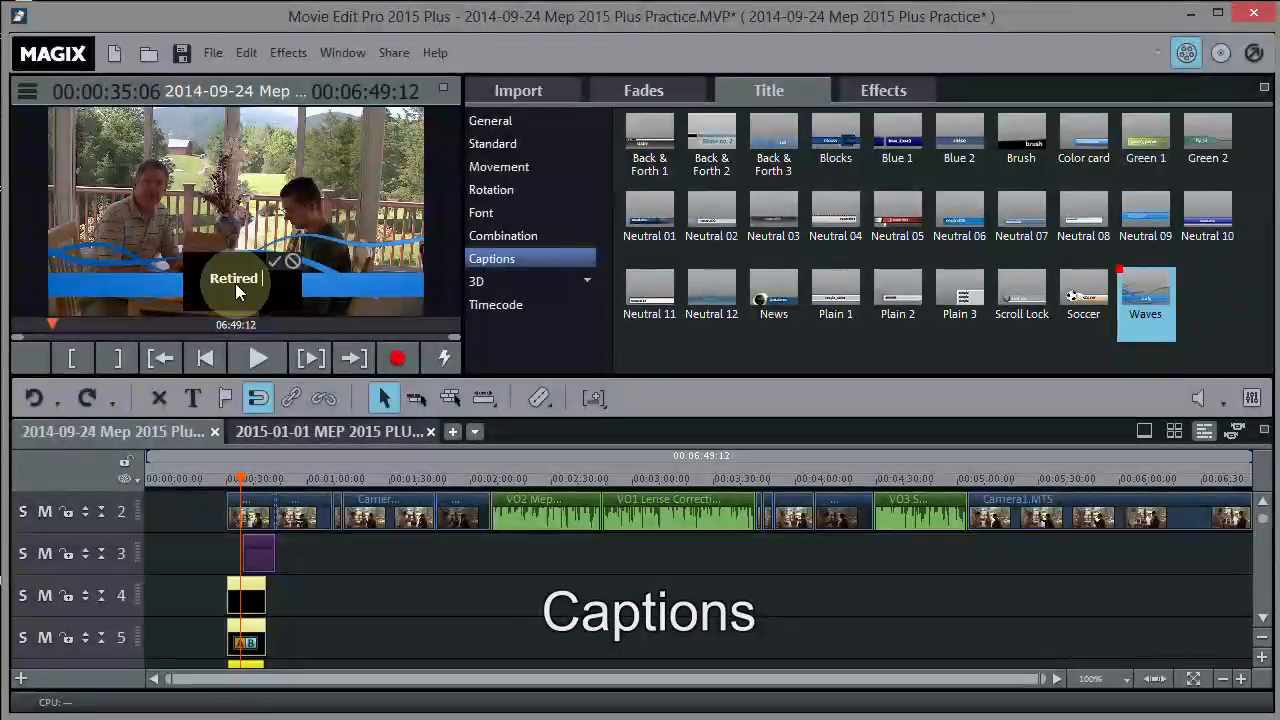
pyautogui.write('Time')
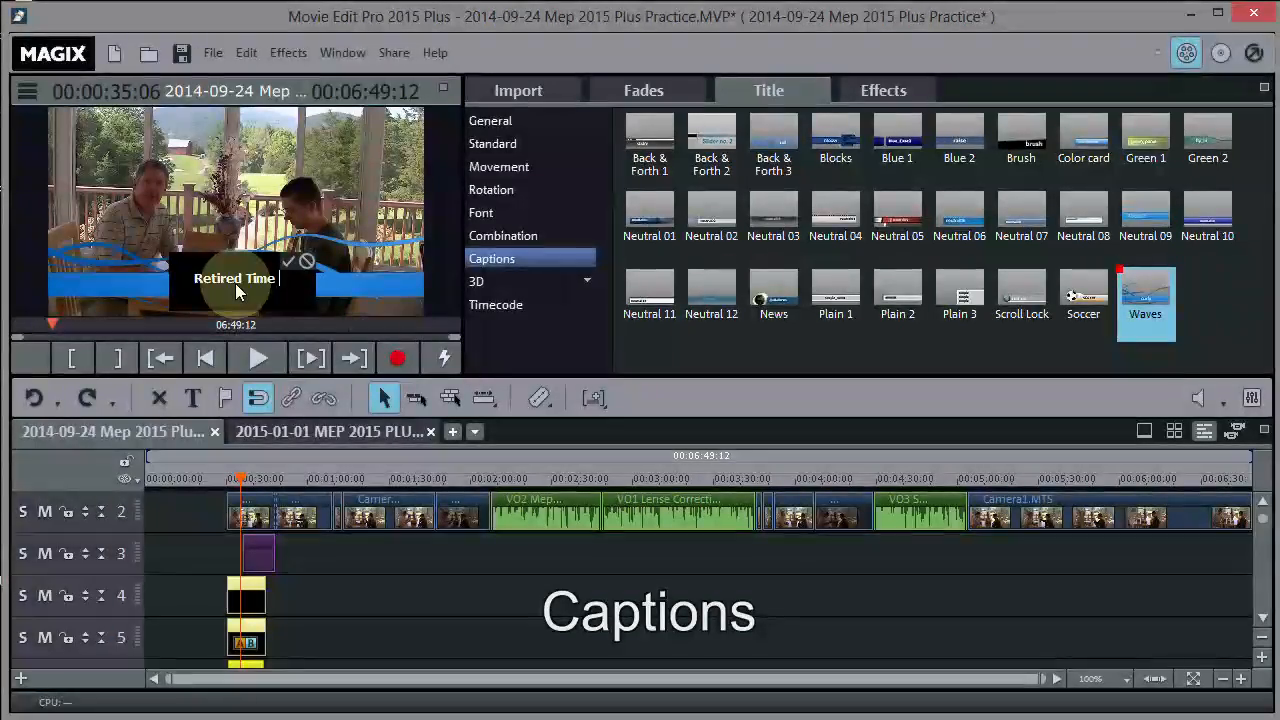
pyautogui.write('Pro')
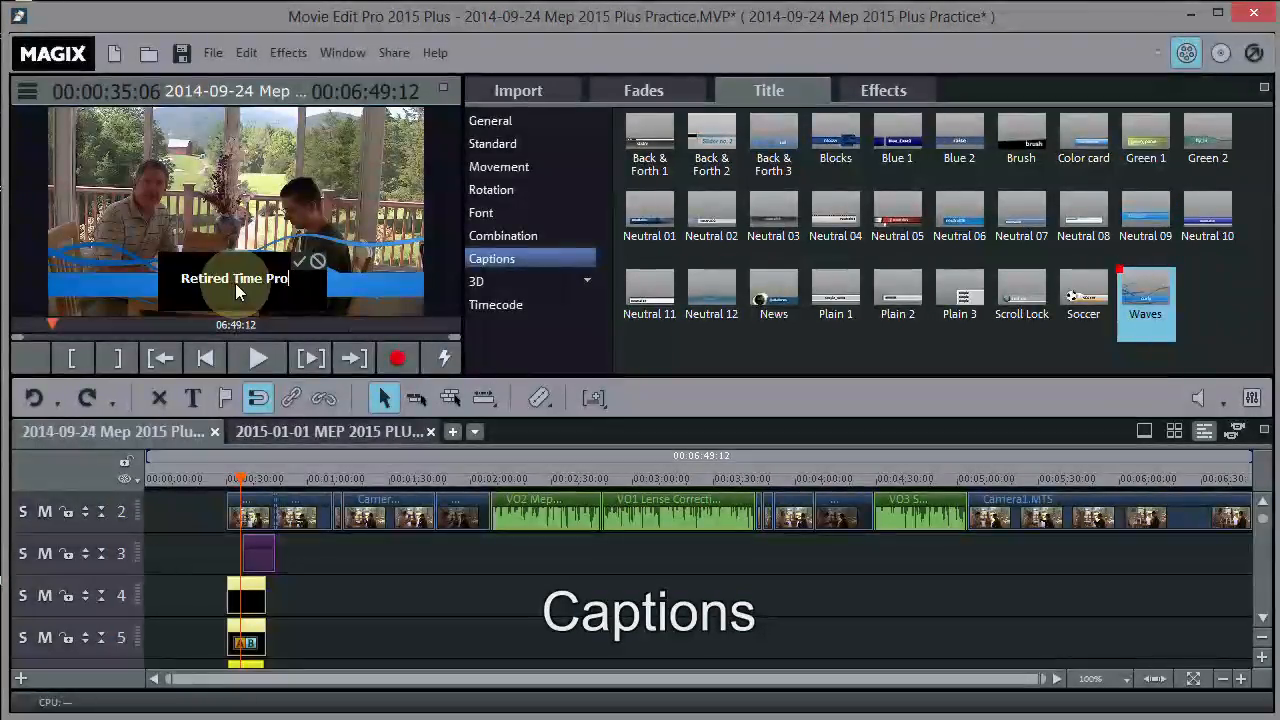
pyautogui.write('ductions')
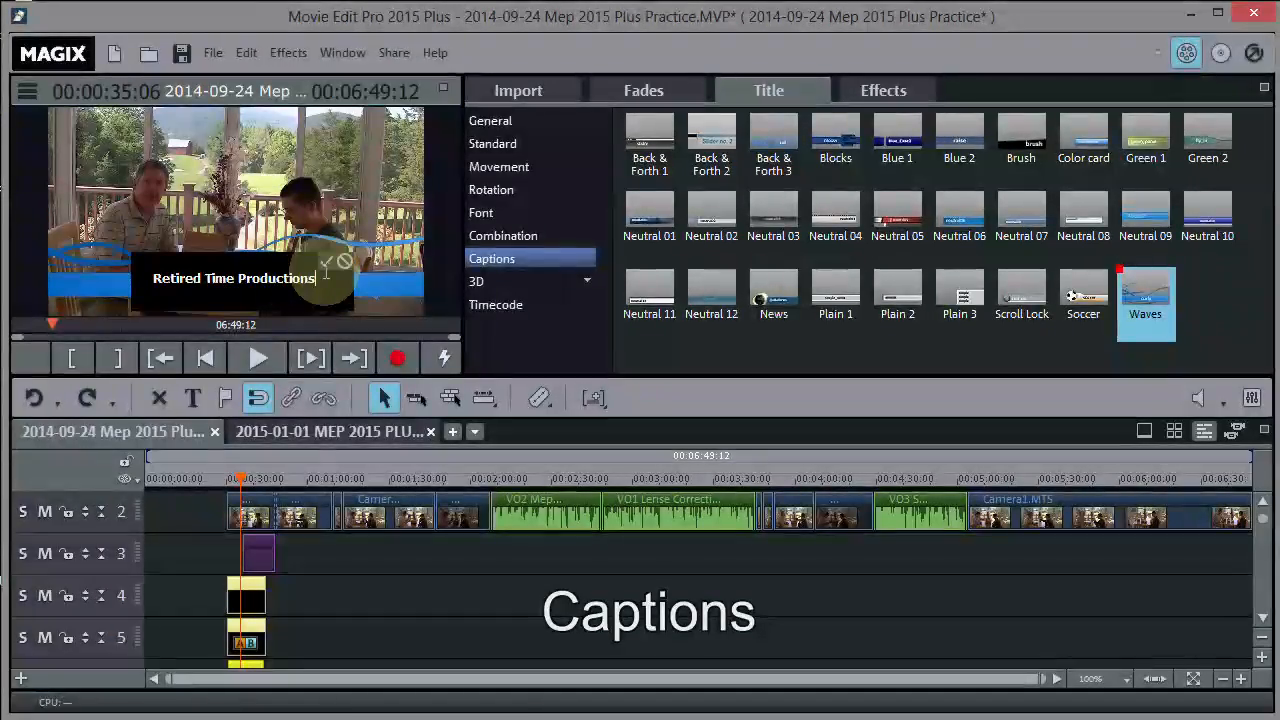
pyautogui.moveTo(322, 278); pyautogui.dragTo(145, 282)
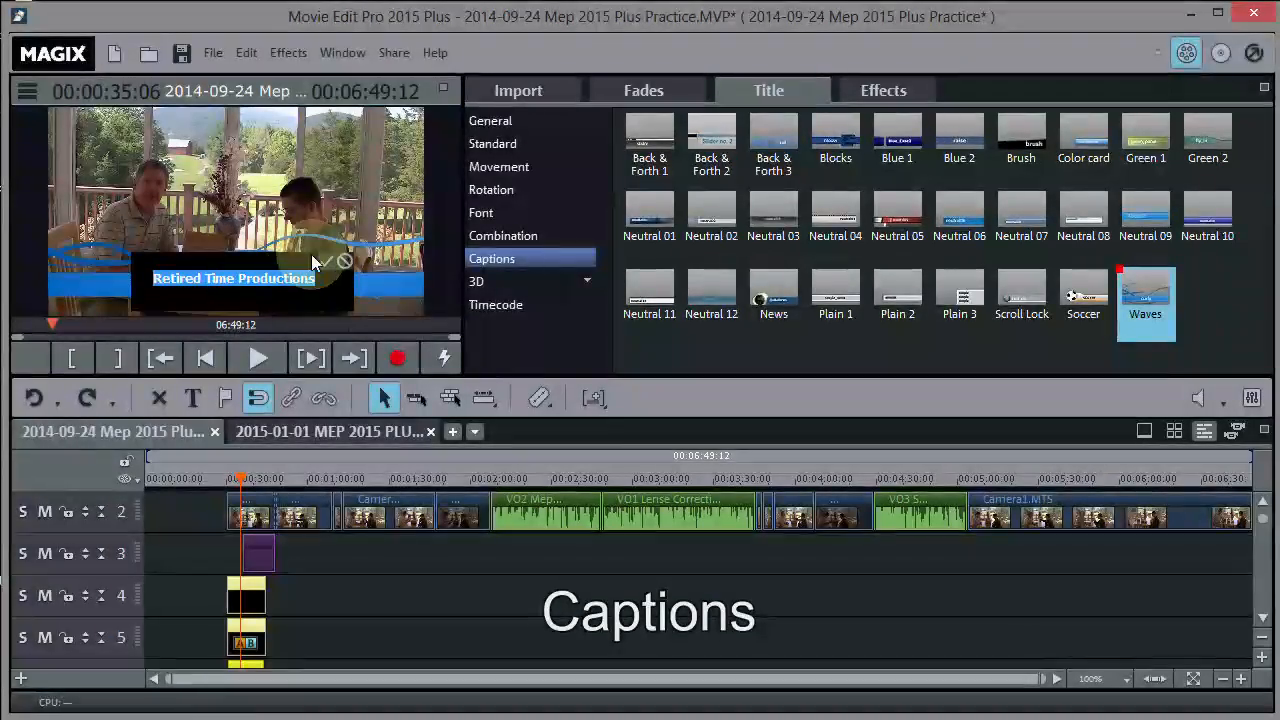
pyautogui.click(327, 263)
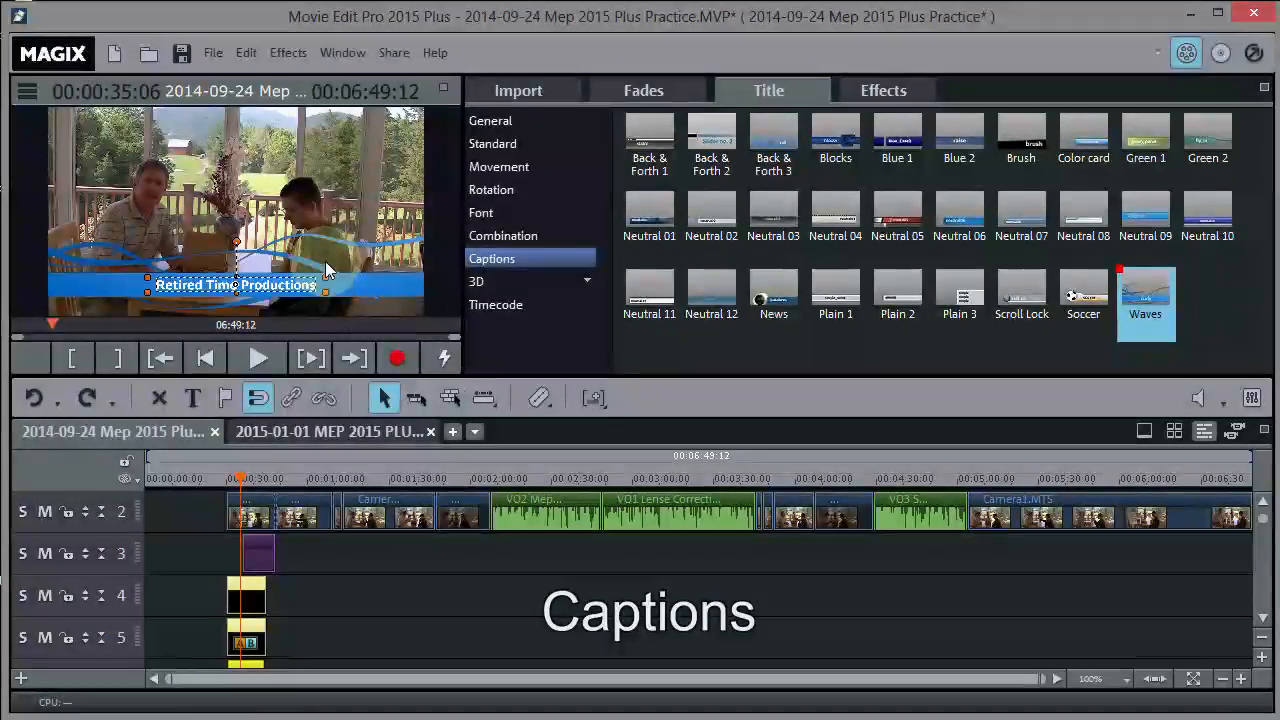
# - Play the movie from the first clip's start to preview the edited caption together with the opening title
pyautogui.click(230, 478)
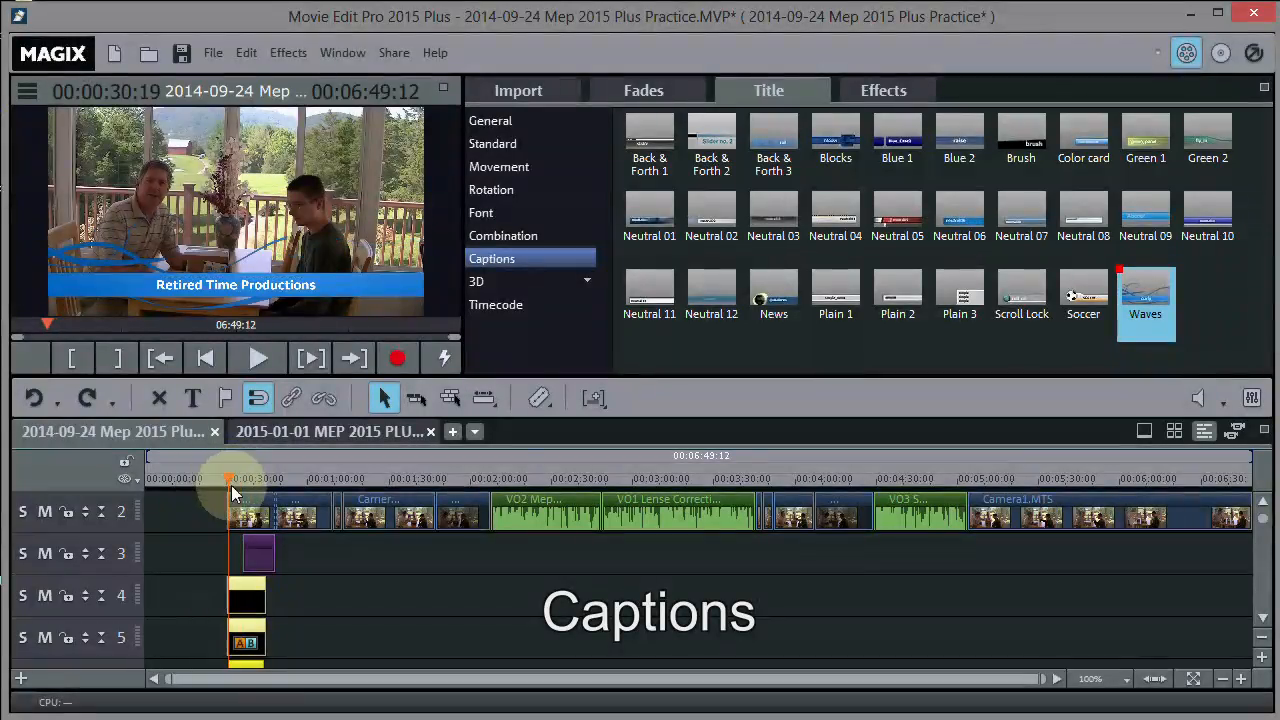
pyautogui.click(247, 359)
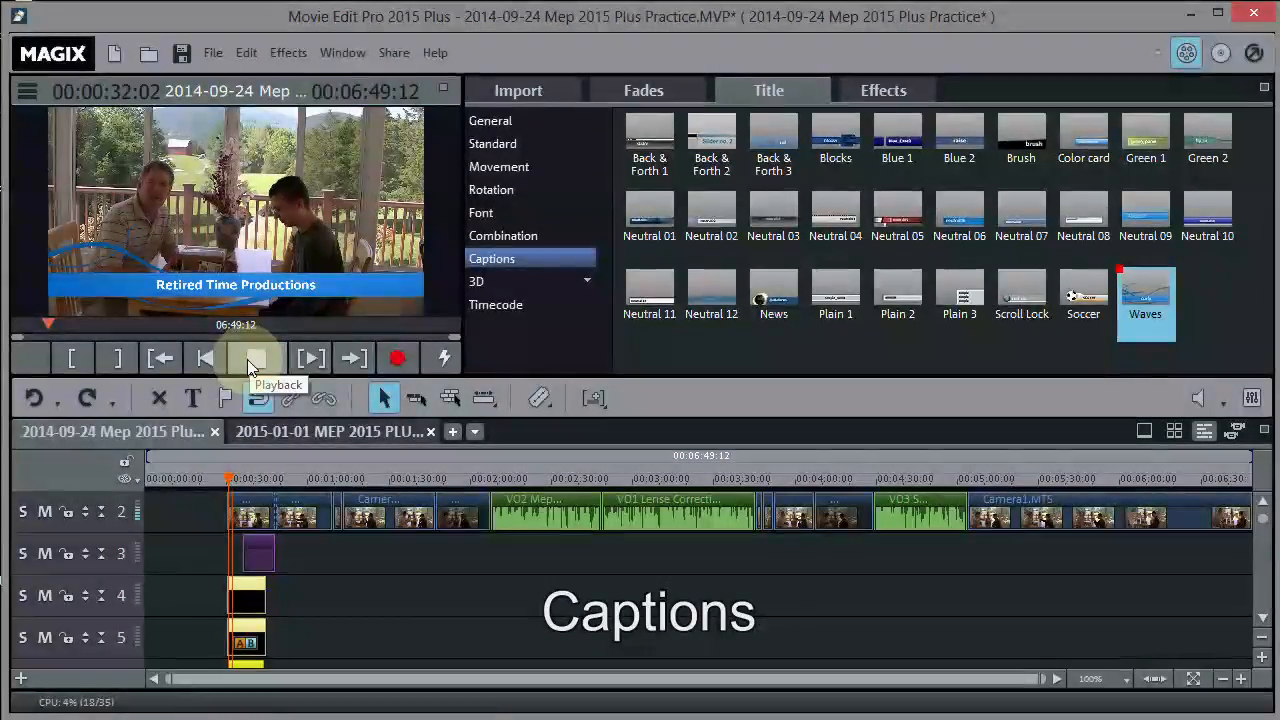
pyautogui.click(247, 359)
pyautogui.moveTo(228, 473); pyautogui.dragTo(228, 473)
pyautogui.click(257, 360)
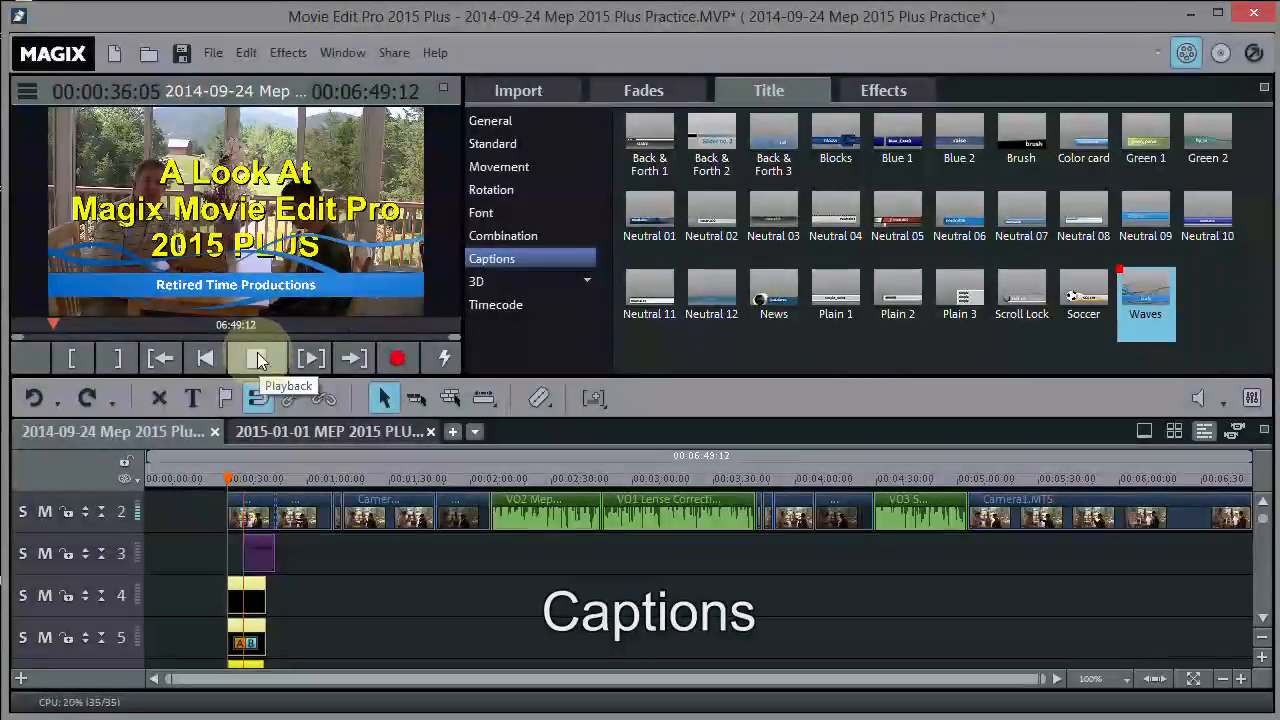
pyautogui.click(257, 361)
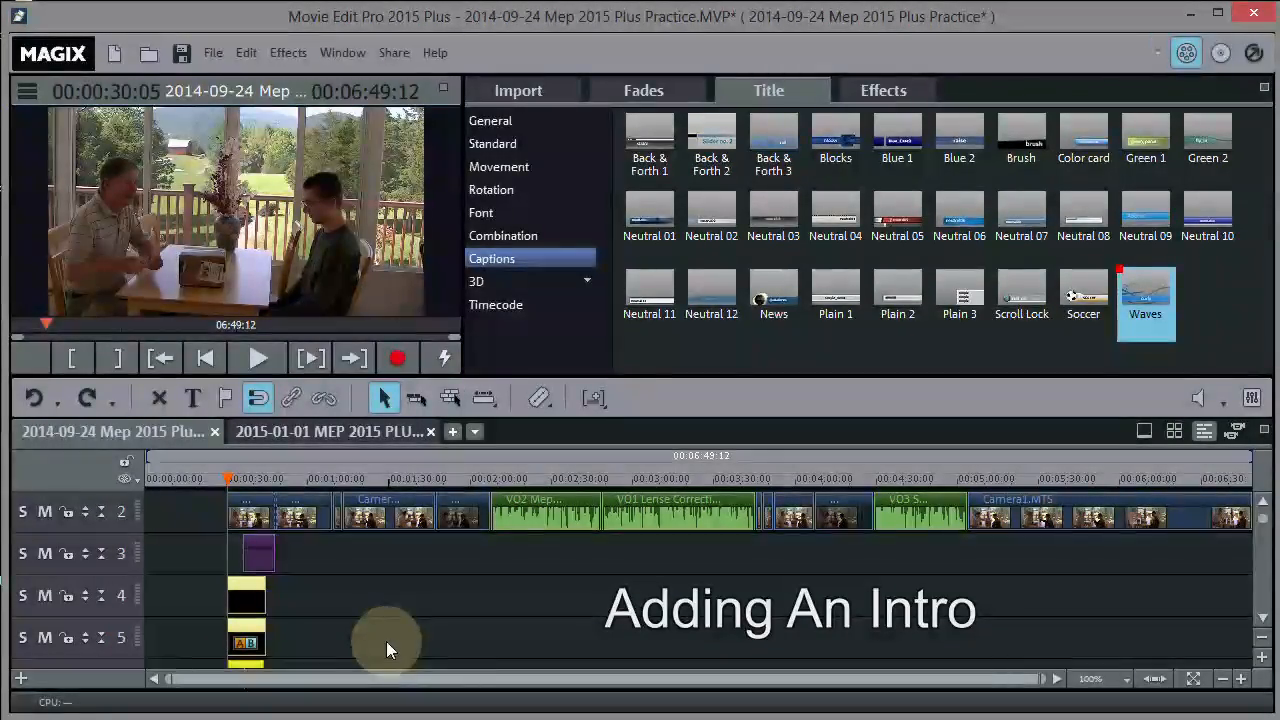
# - Insert the Movie stars (Intro) template from the Intros/Outros design elements into the gap before the first clip
pyautogui.click(880, 88)
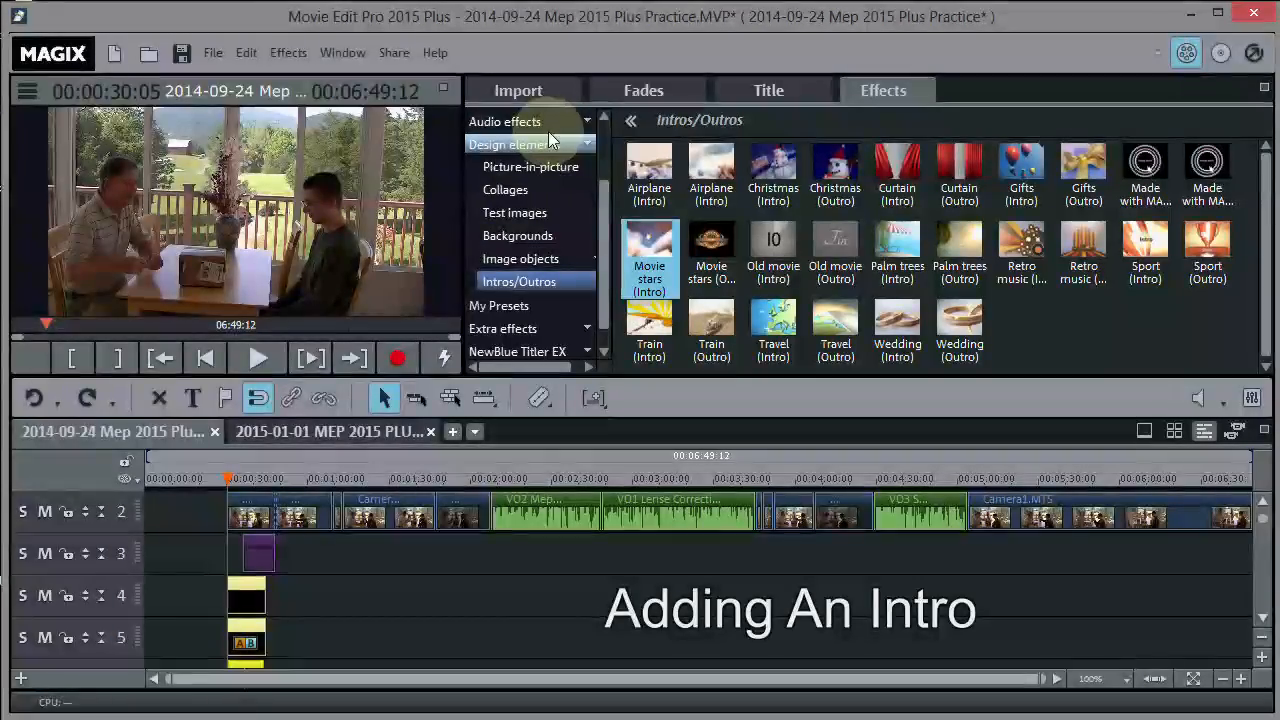
pyautogui.moveTo(604, 244); pyautogui.dragTo(602, 150)
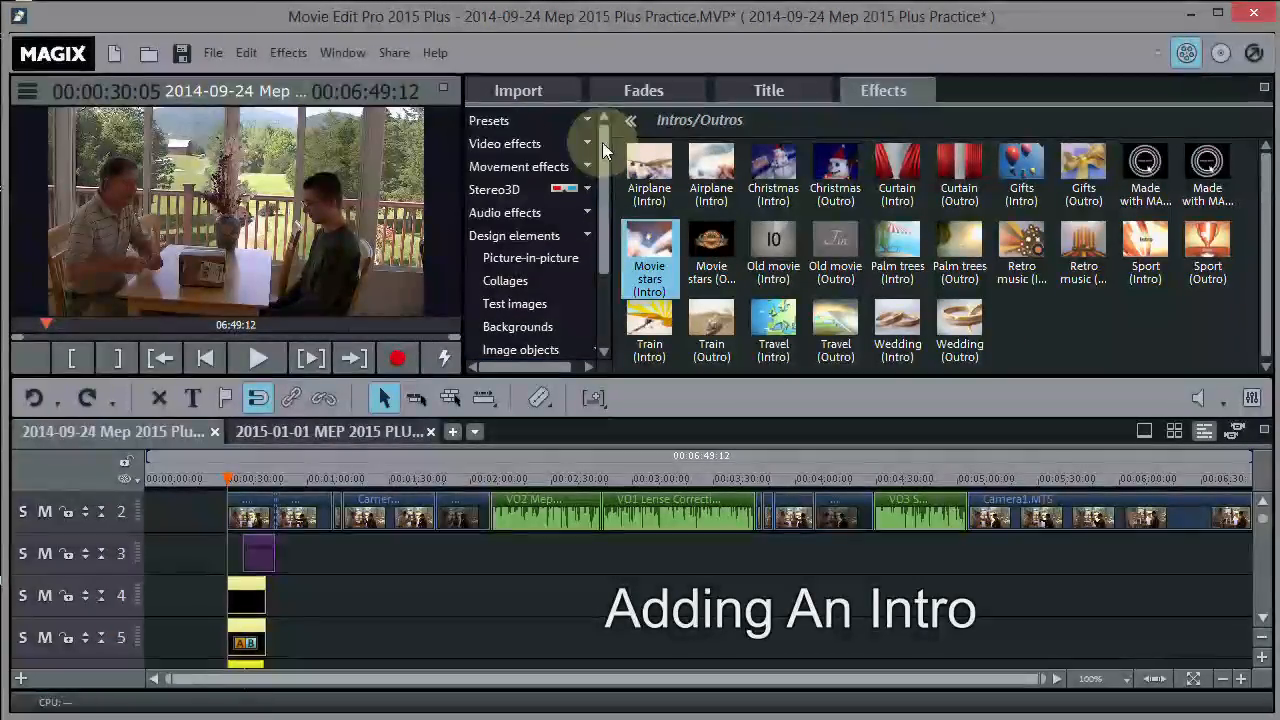
pyautogui.moveTo(603, 198); pyautogui.dragTo(596, 288)
pyautogui.click(521, 232)
pyautogui.click(524, 257)
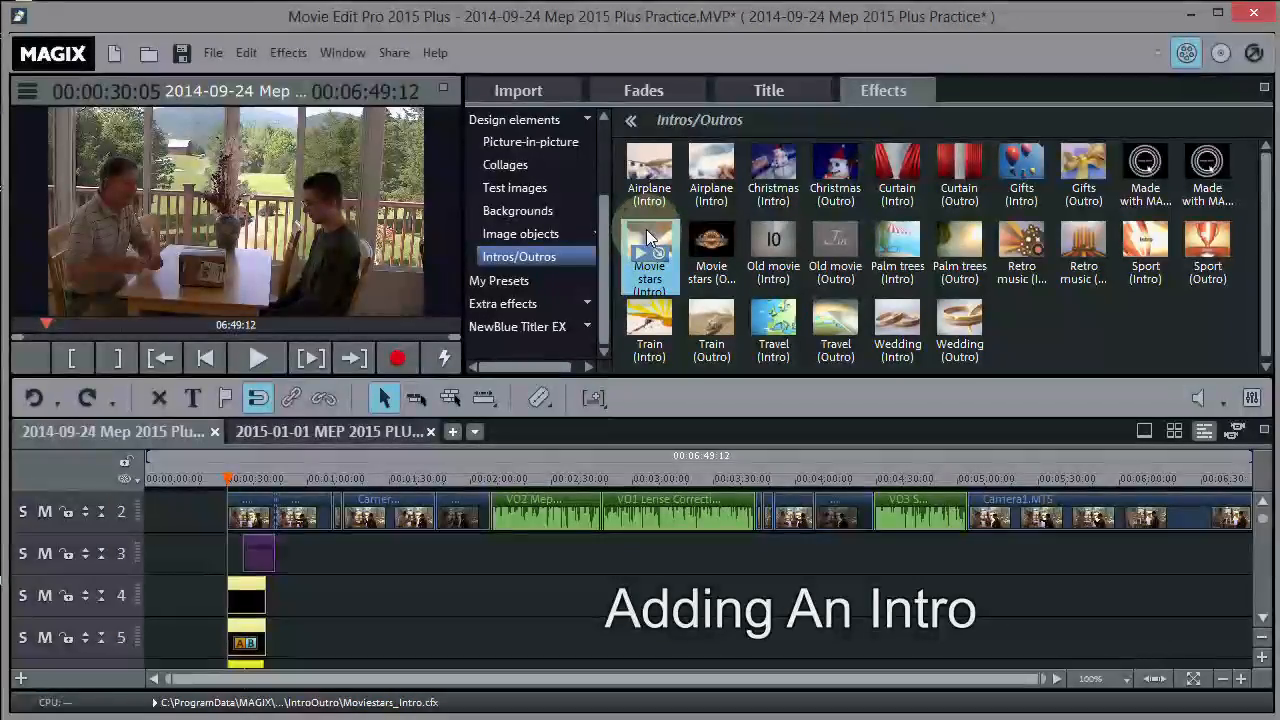
pyautogui.moveTo(649, 232); pyautogui.dragTo(259, 537)
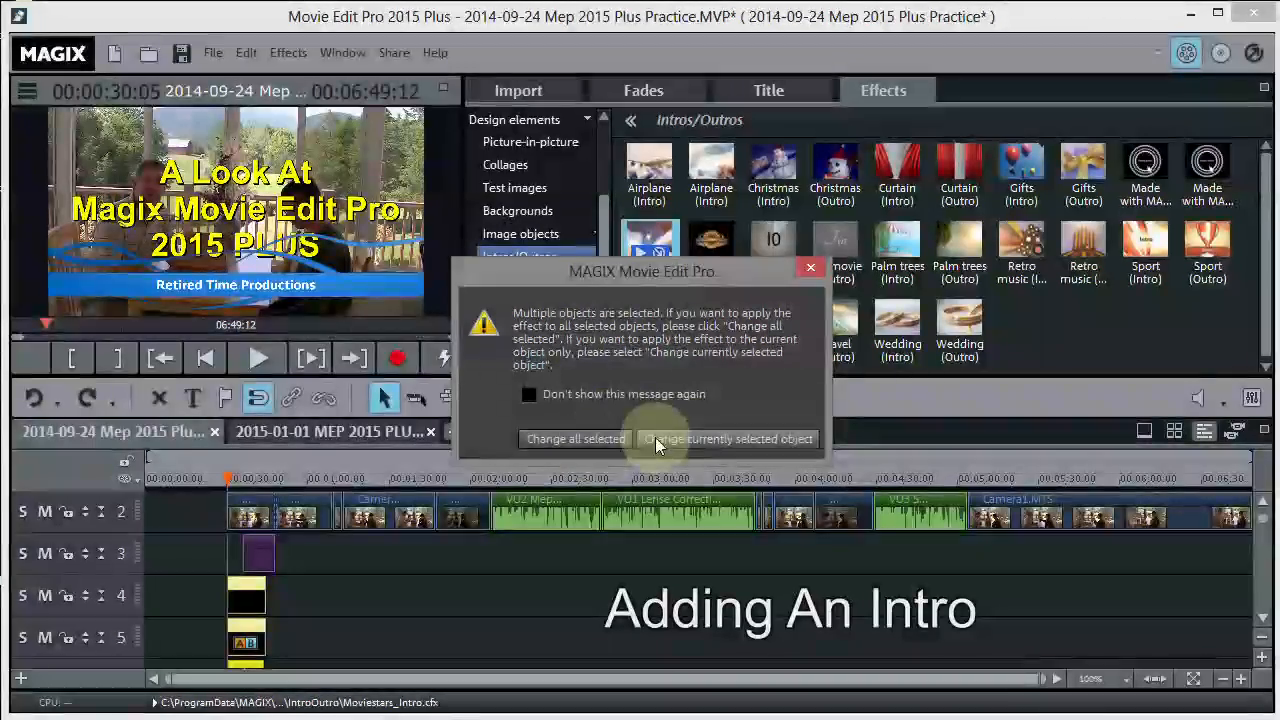
pyautogui.click(811, 266)
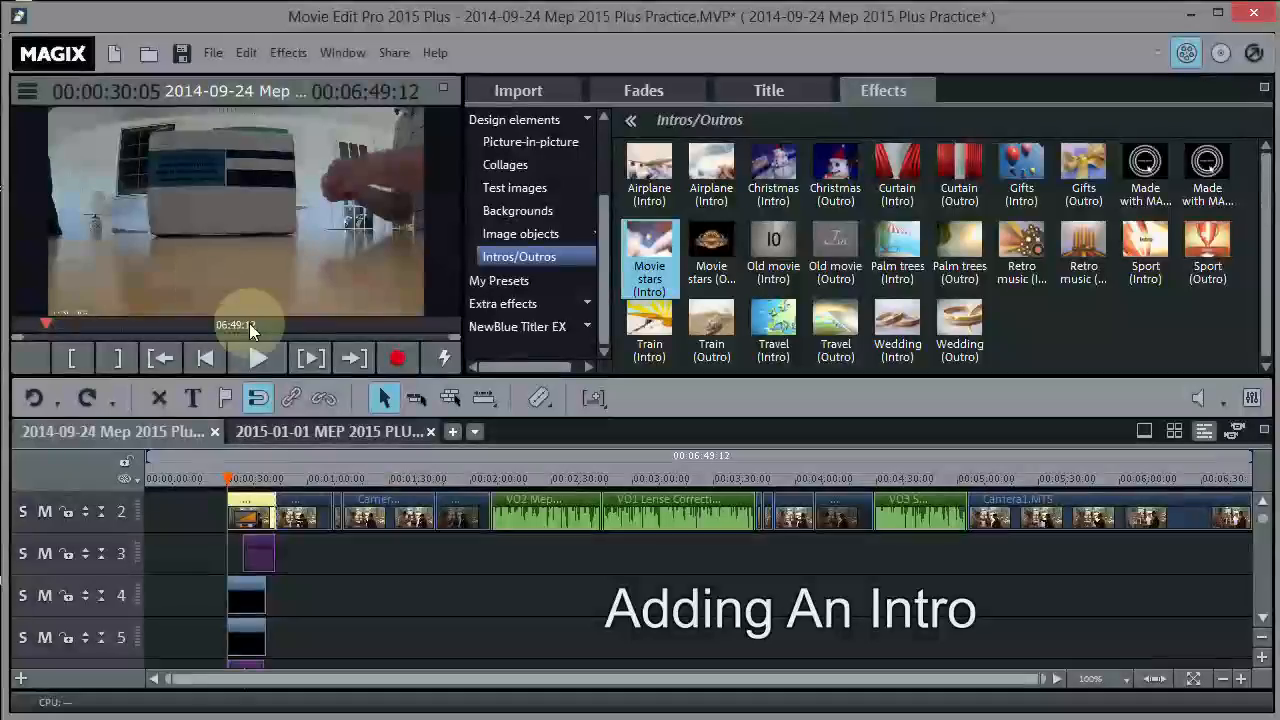
# - Locate the inserted intro on tracks 7 to 9 and play it from its beginning until its title text appears
pyautogui.click(255, 360)
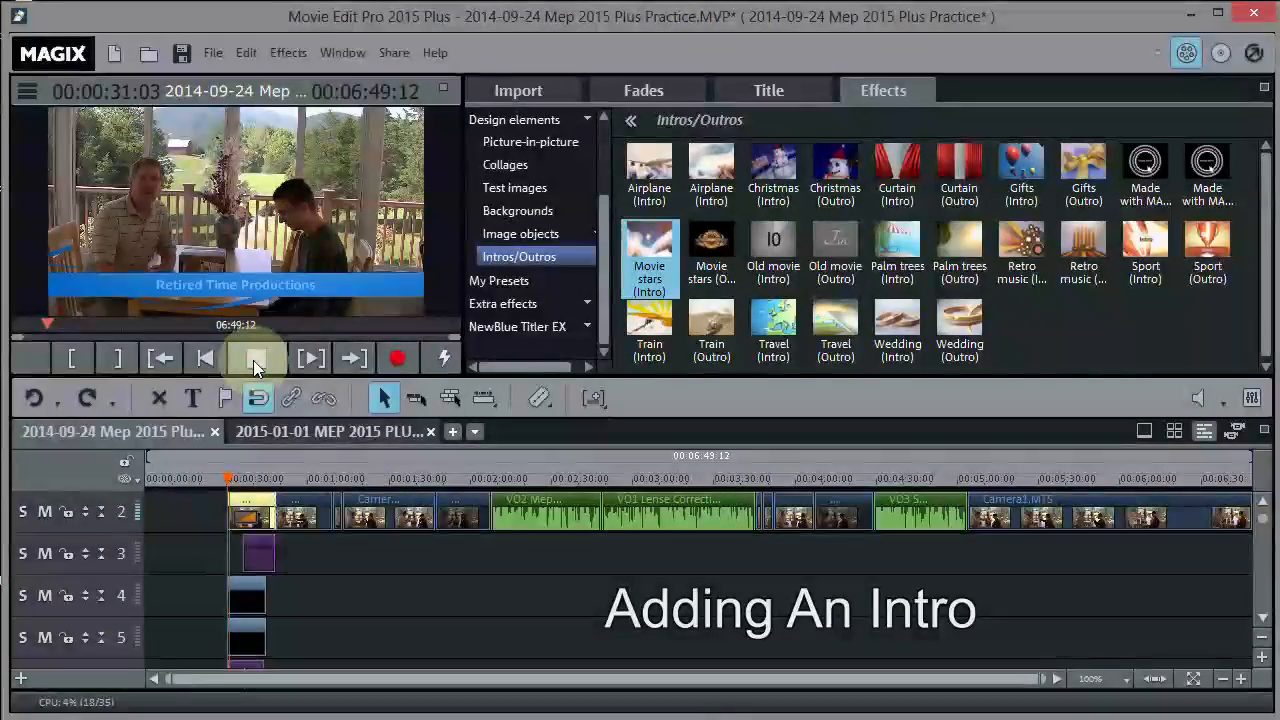
pyautogui.press('space')
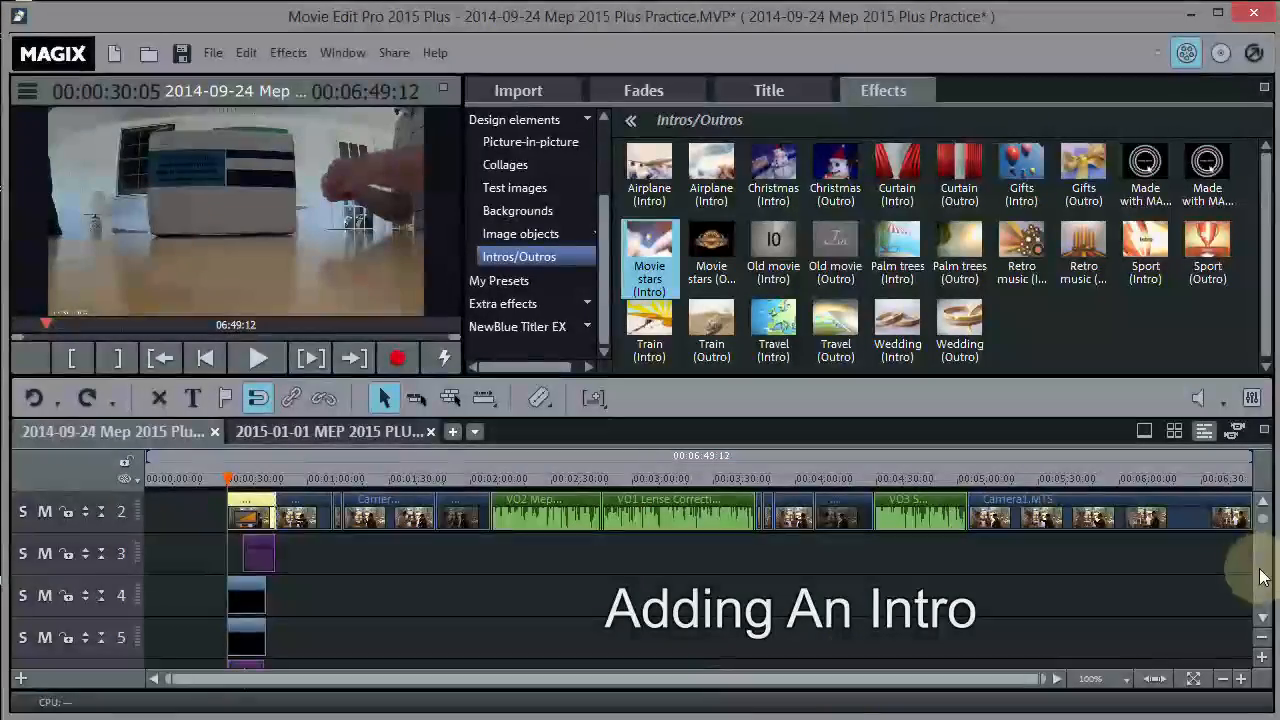
pyautogui.scroll(-3, 1262, 620)
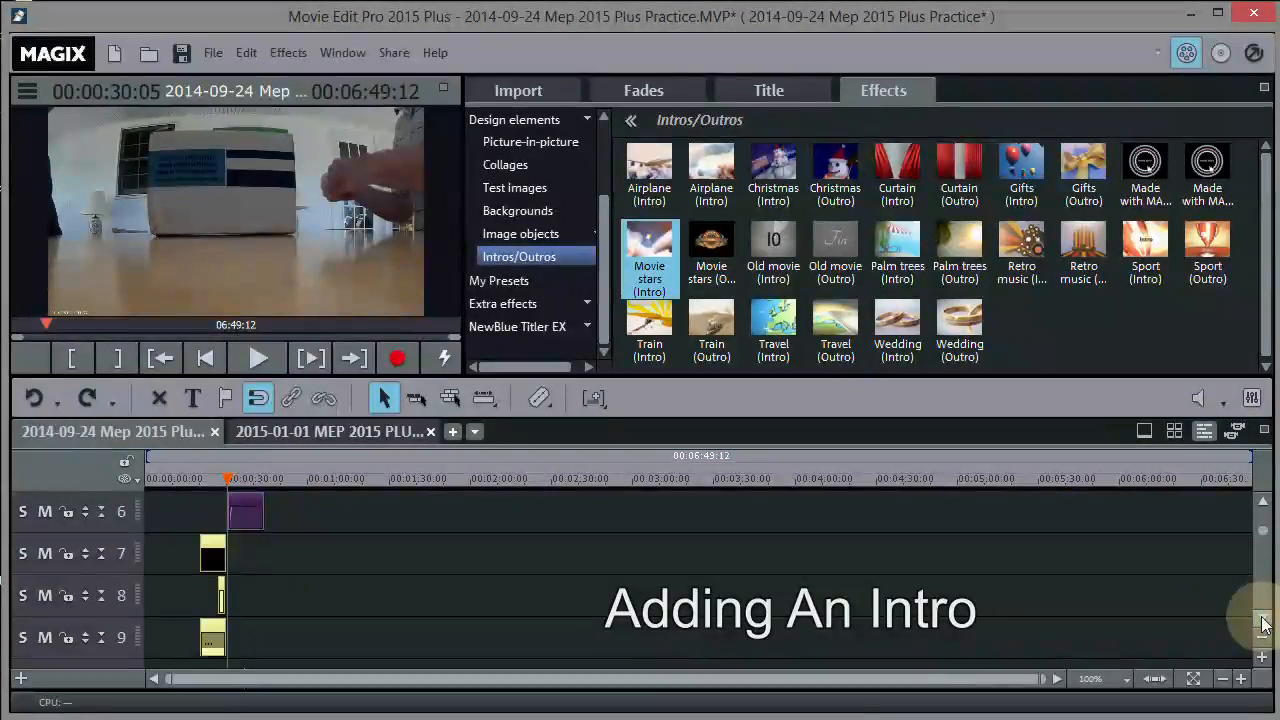
pyautogui.moveTo(229, 478); pyautogui.dragTo(197, 476)
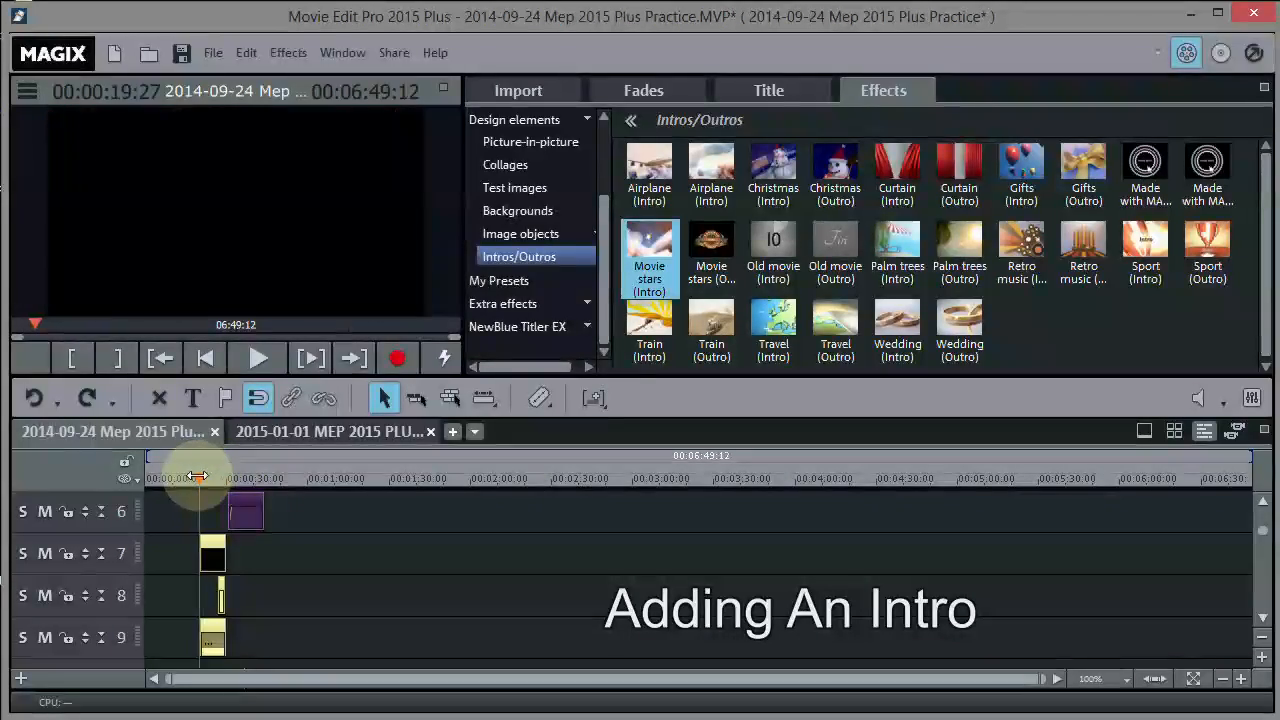
pyautogui.click(255, 360)
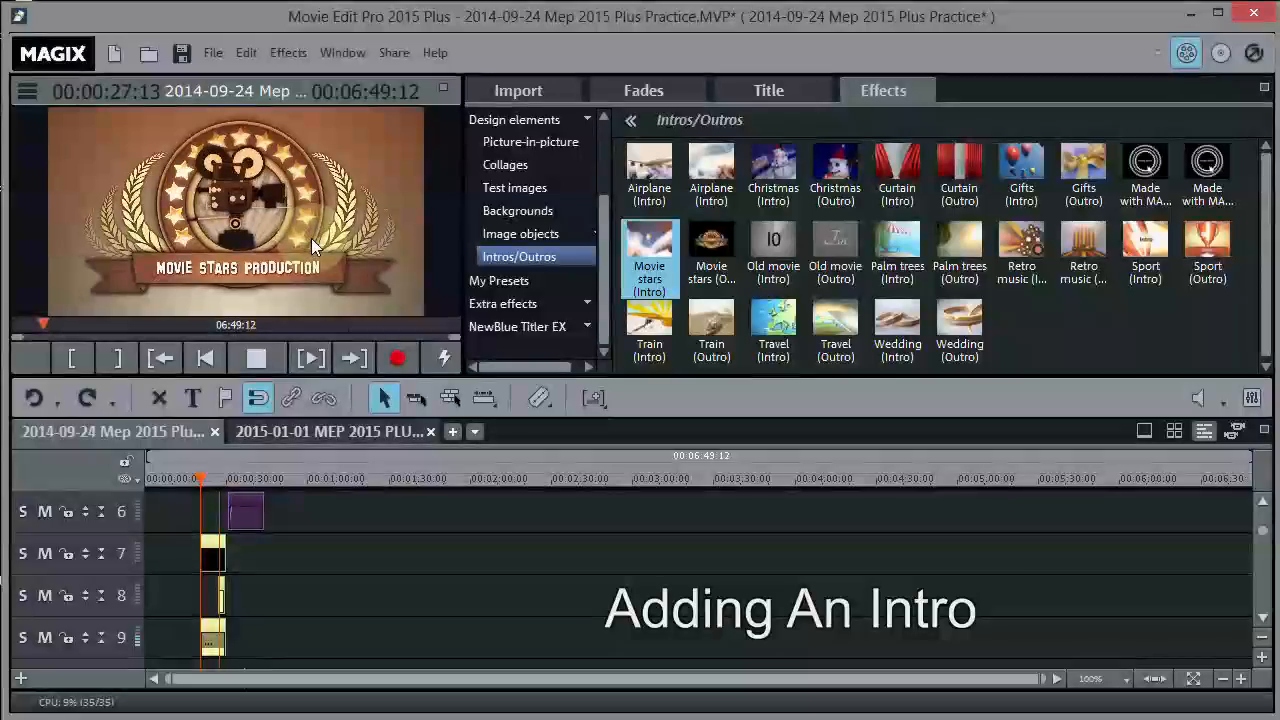
pyautogui.press('space')
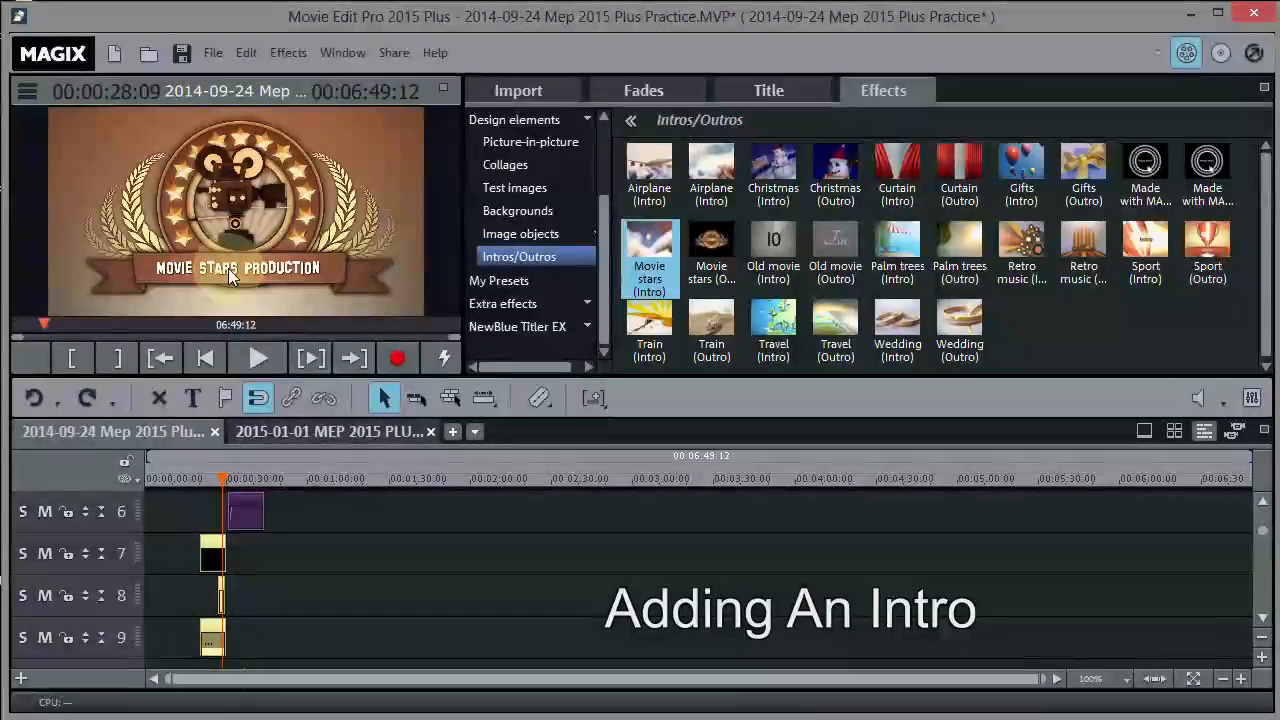
# - Change the intro's title text on track 8 to "RETIRED TIME PRODUCTIONS" and accept the edit
pyautogui.doubleClick(221, 592)
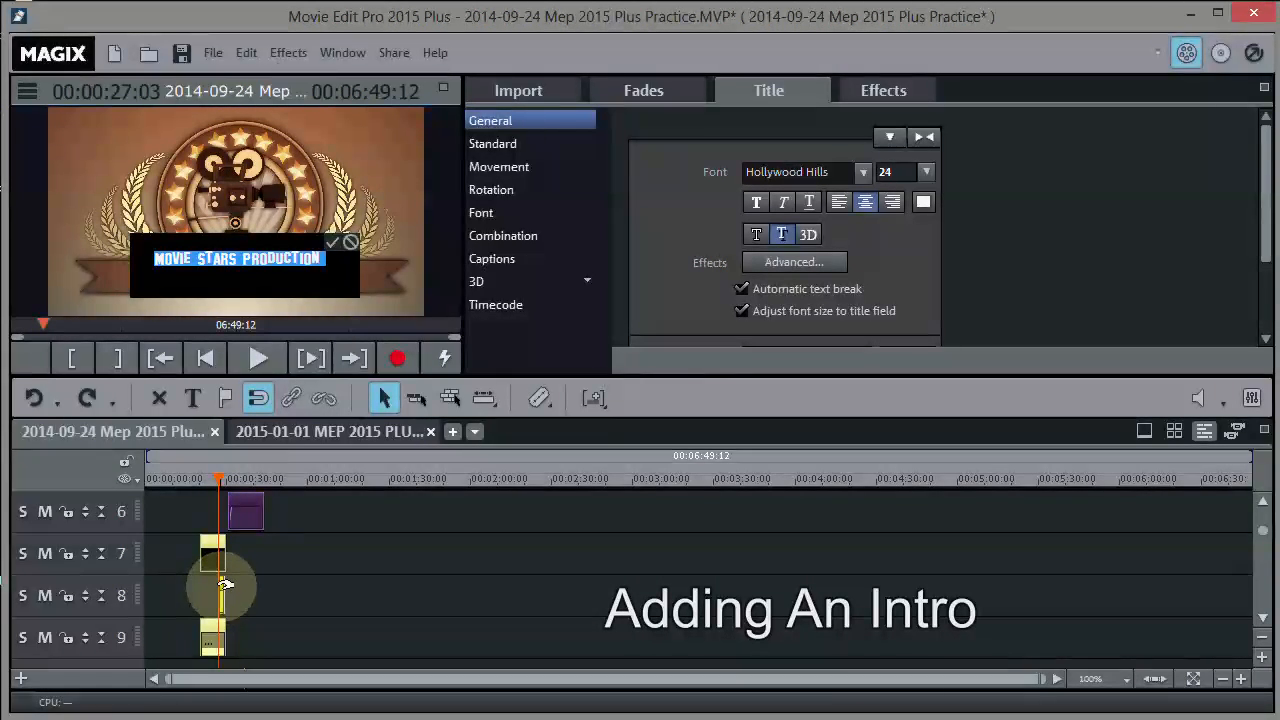
pyautogui.click(265, 262)
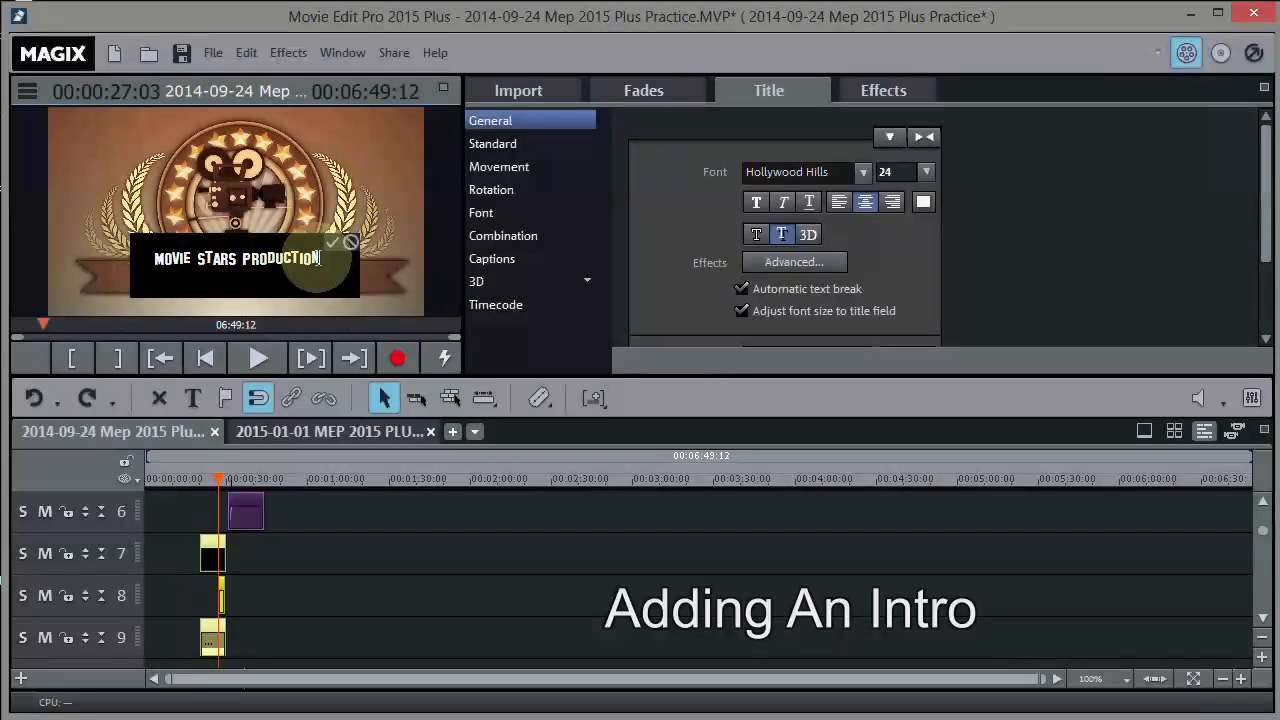
pyautogui.write('S')
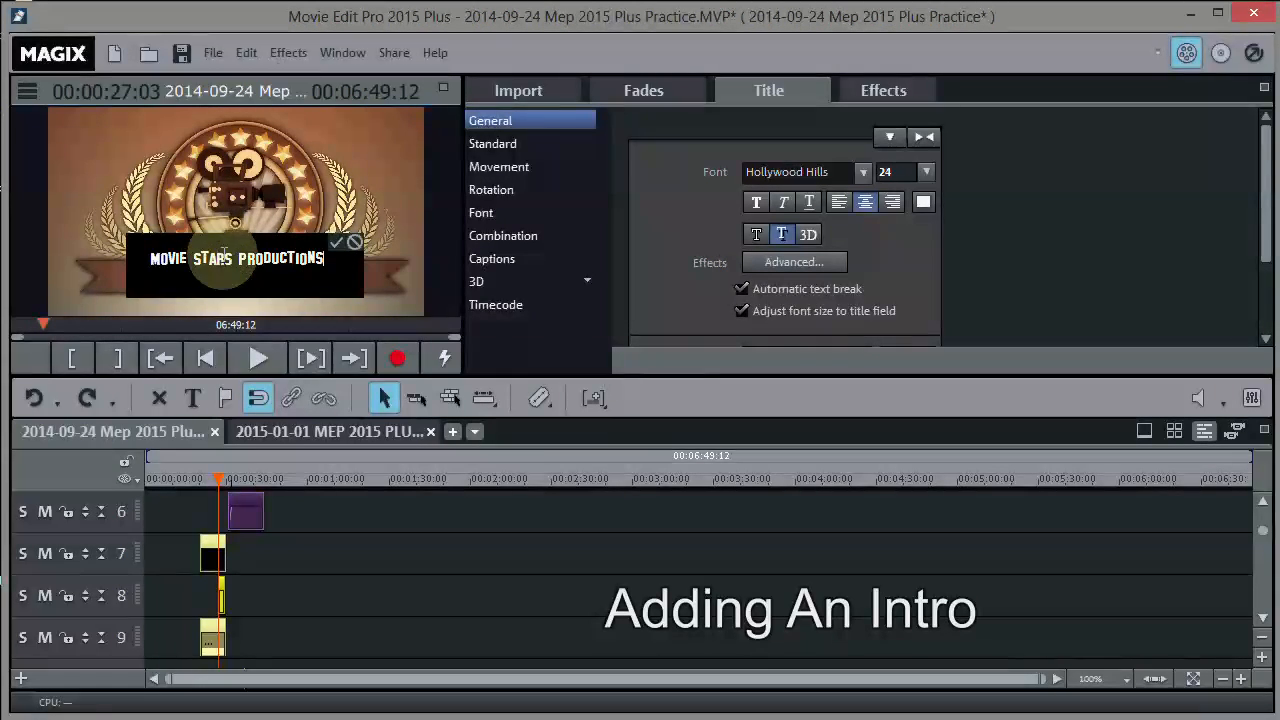
pyautogui.moveTo(233, 260); pyautogui.dragTo(155, 245)
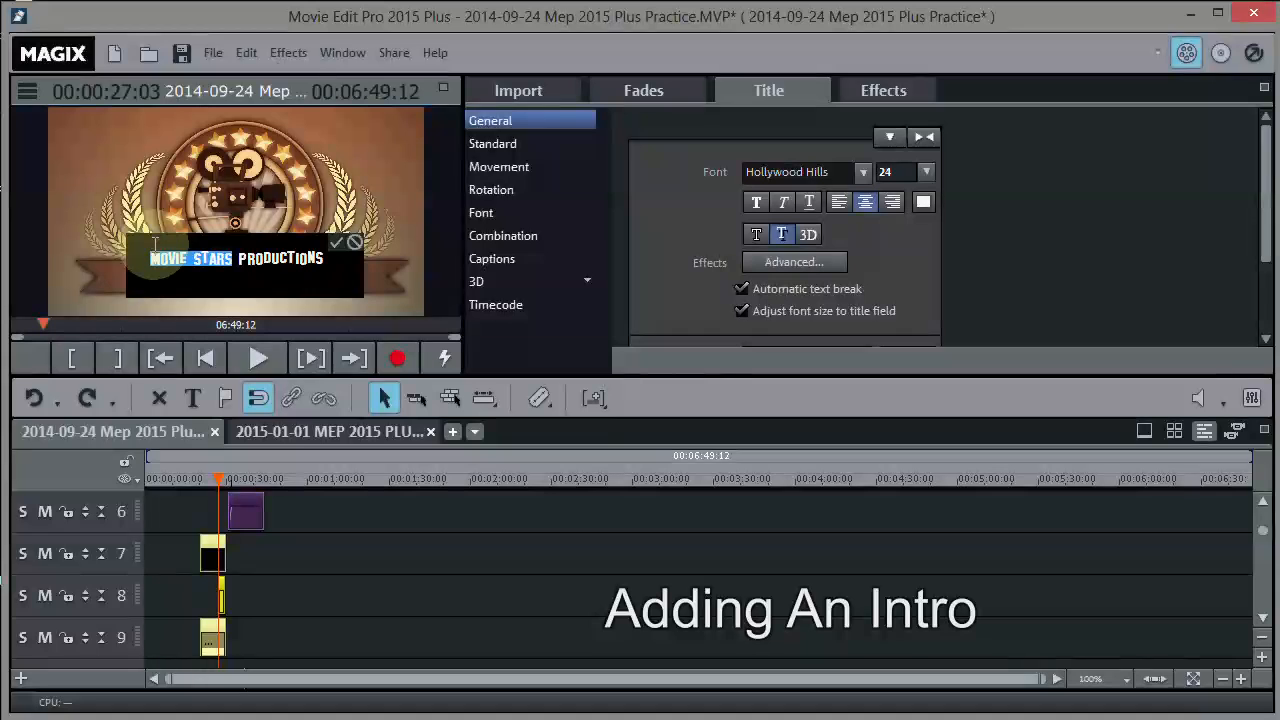
pyautogui.write('RETIRE')
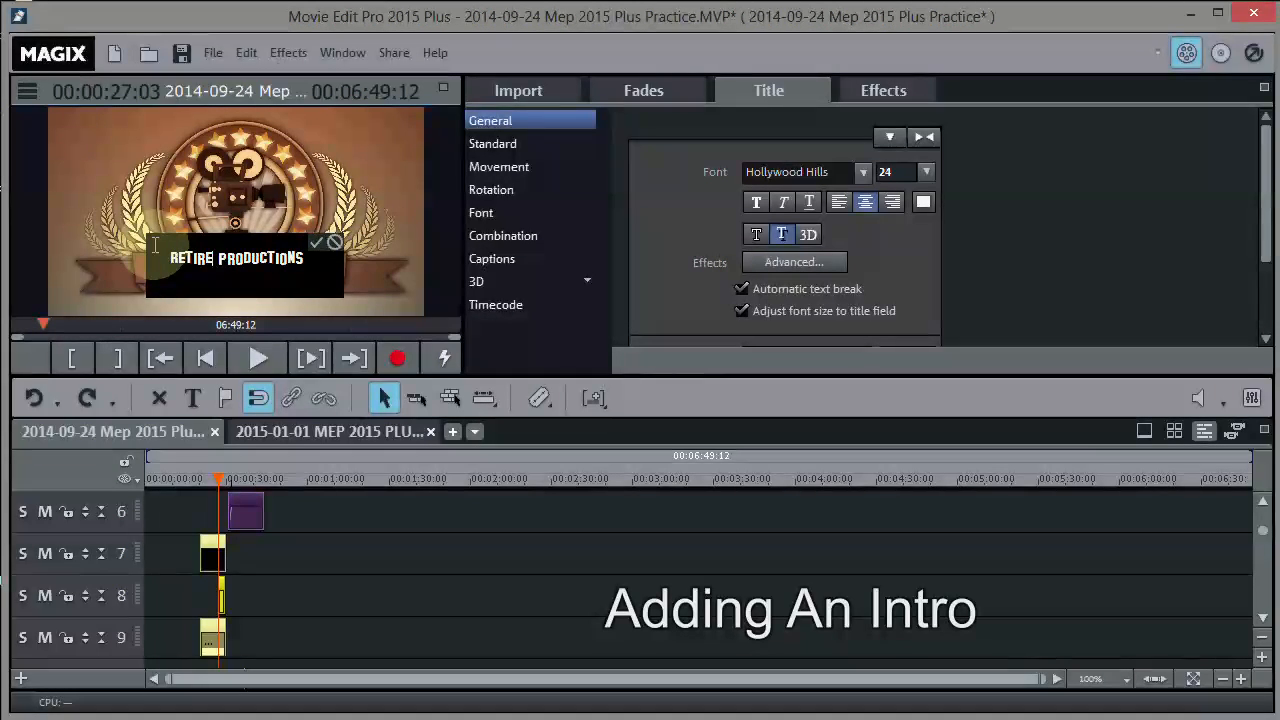
pyautogui.write('D TIM')
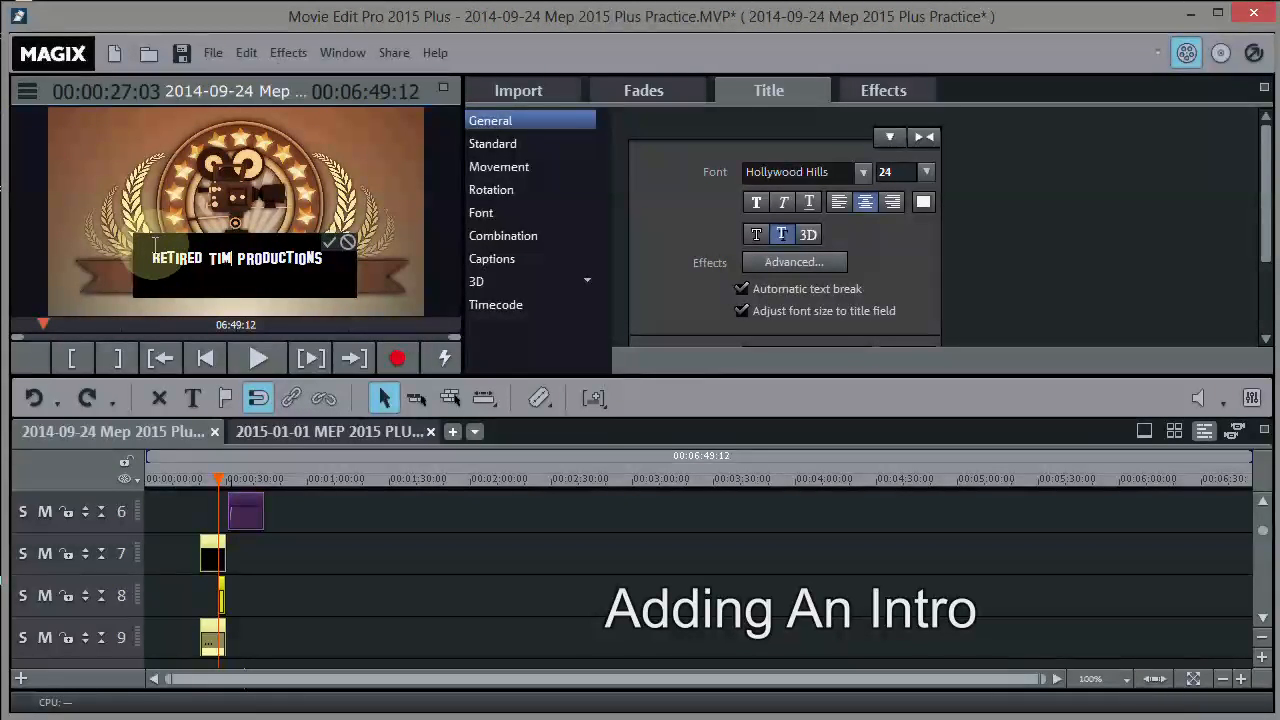
pyautogui.write('E')
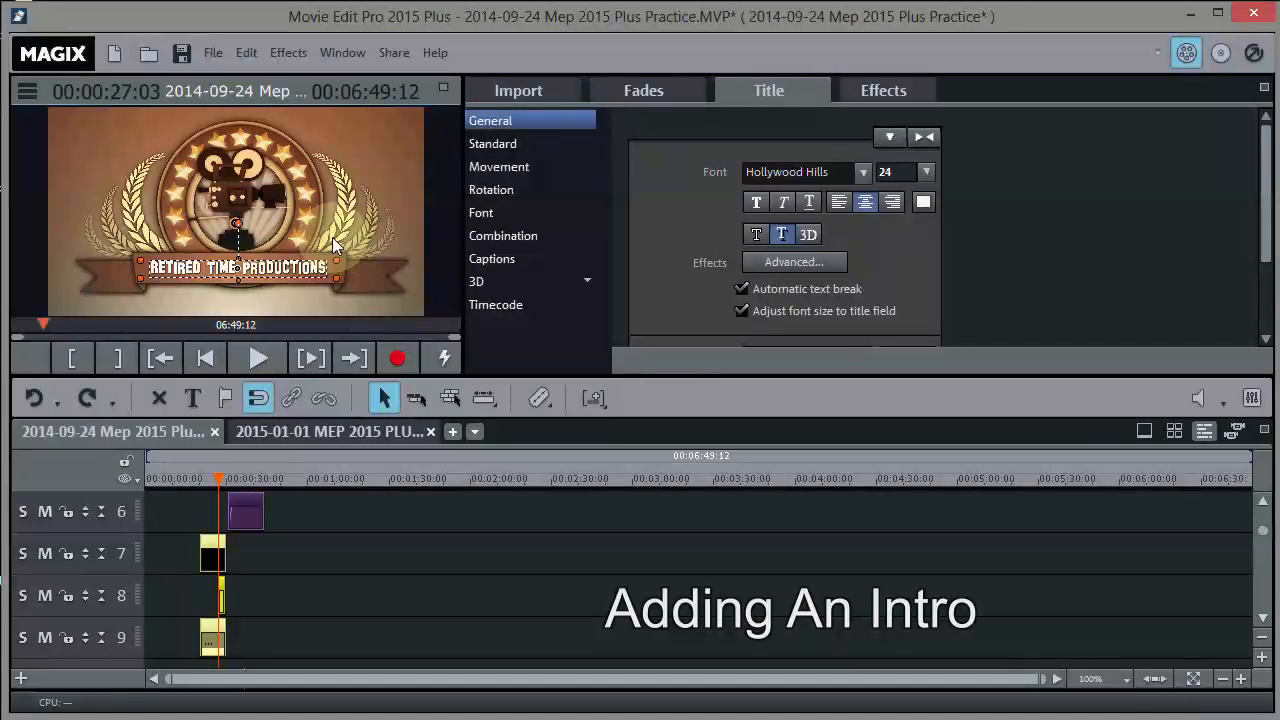
# - Play the movie from the intro's beginning through the caption to check the edited intro title
pyautogui.click(211, 471)
pyautogui.moveTo(211, 471); pyautogui.dragTo(197, 467)
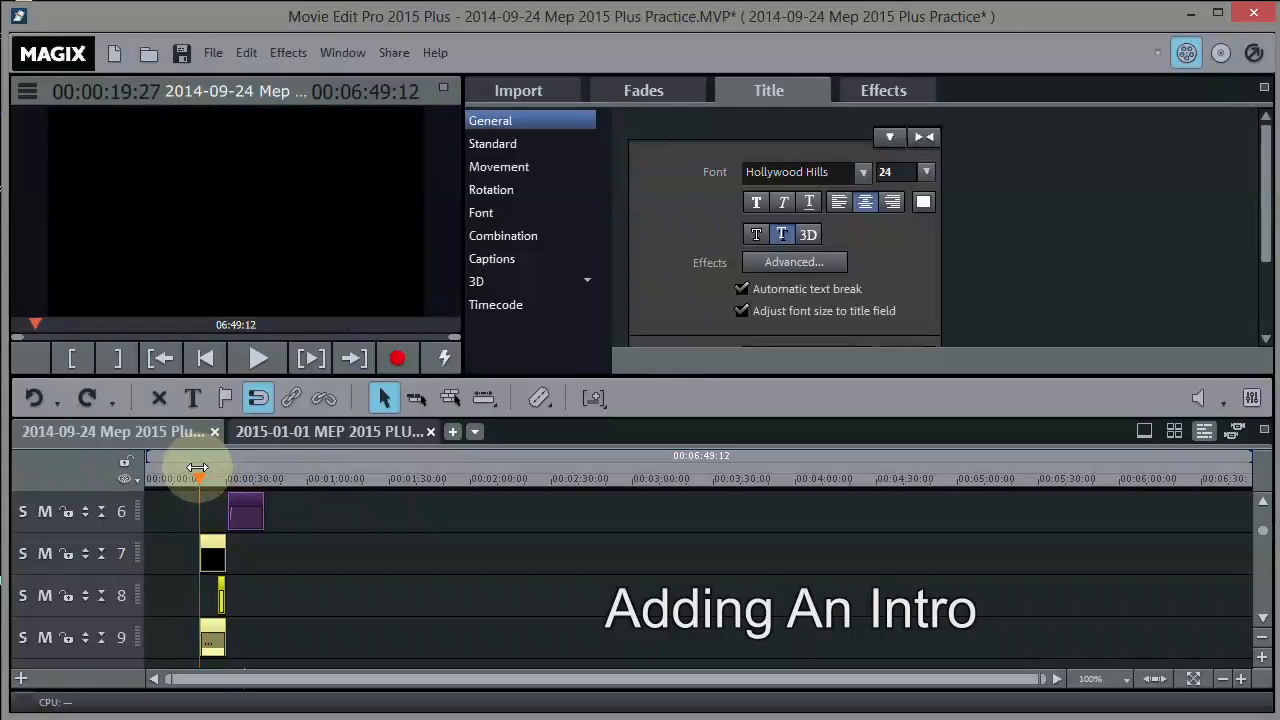
pyautogui.click(256, 361)
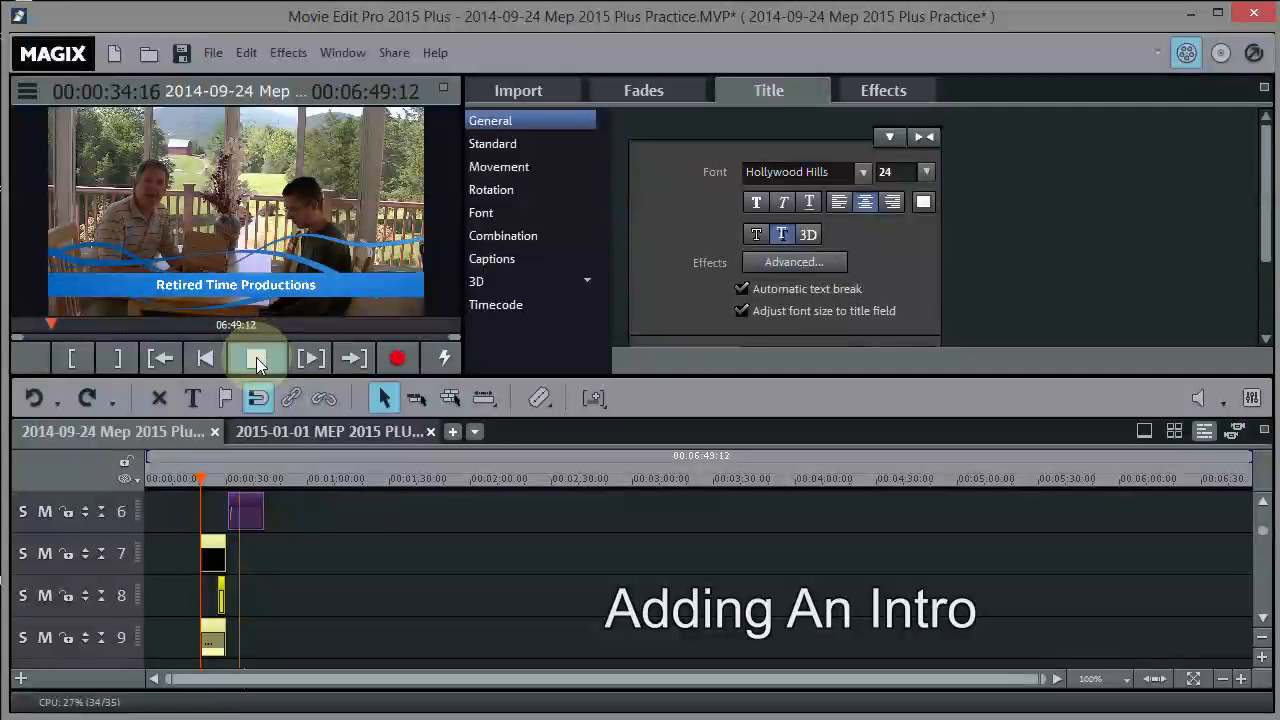
pyautogui.click(256, 361)
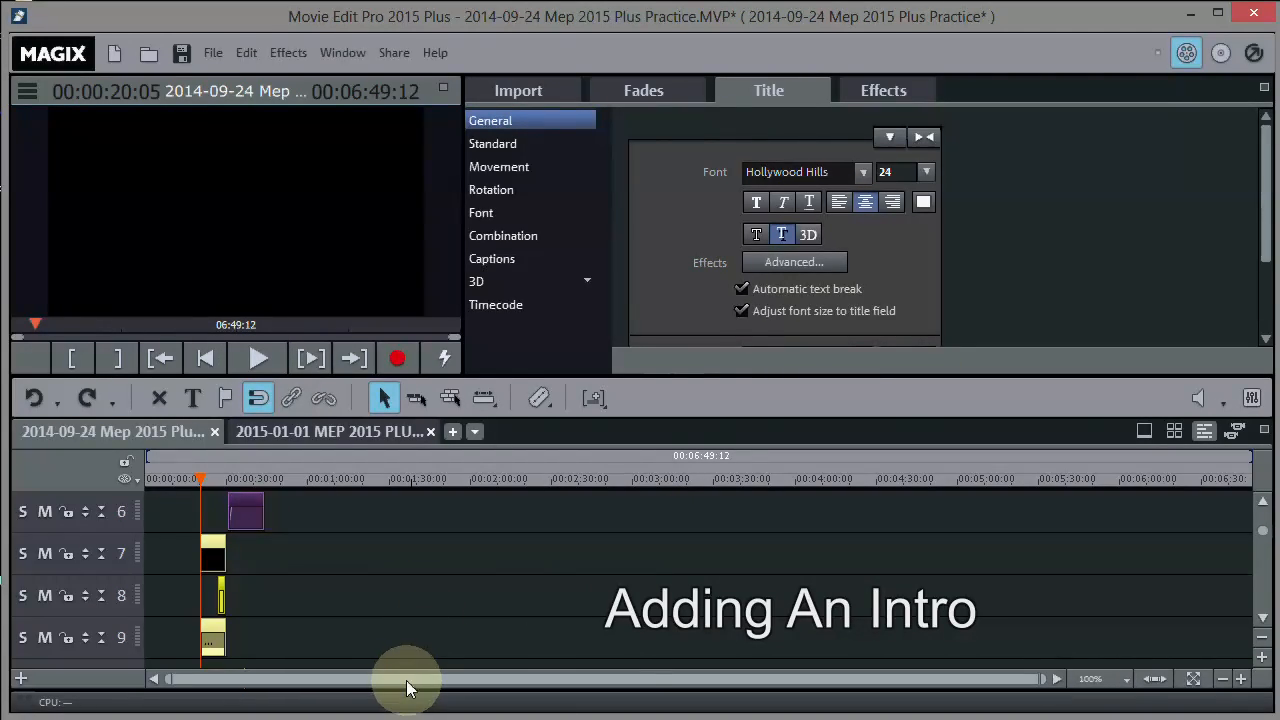
# - Insert the Movie stars (Outro) template from the Intros/Outros design elements at the end of the movie's last clip
pyautogui.scroll(4, 1260, 505)
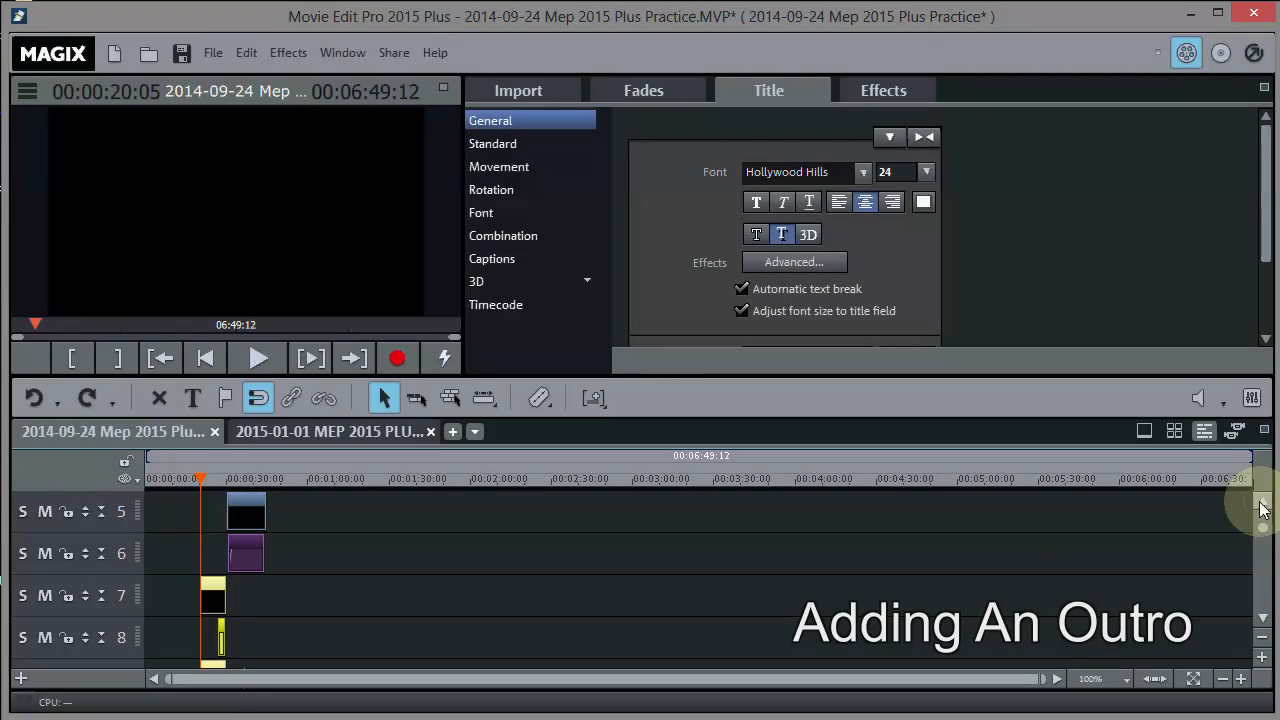
pyautogui.scroll(1, 1260, 510)
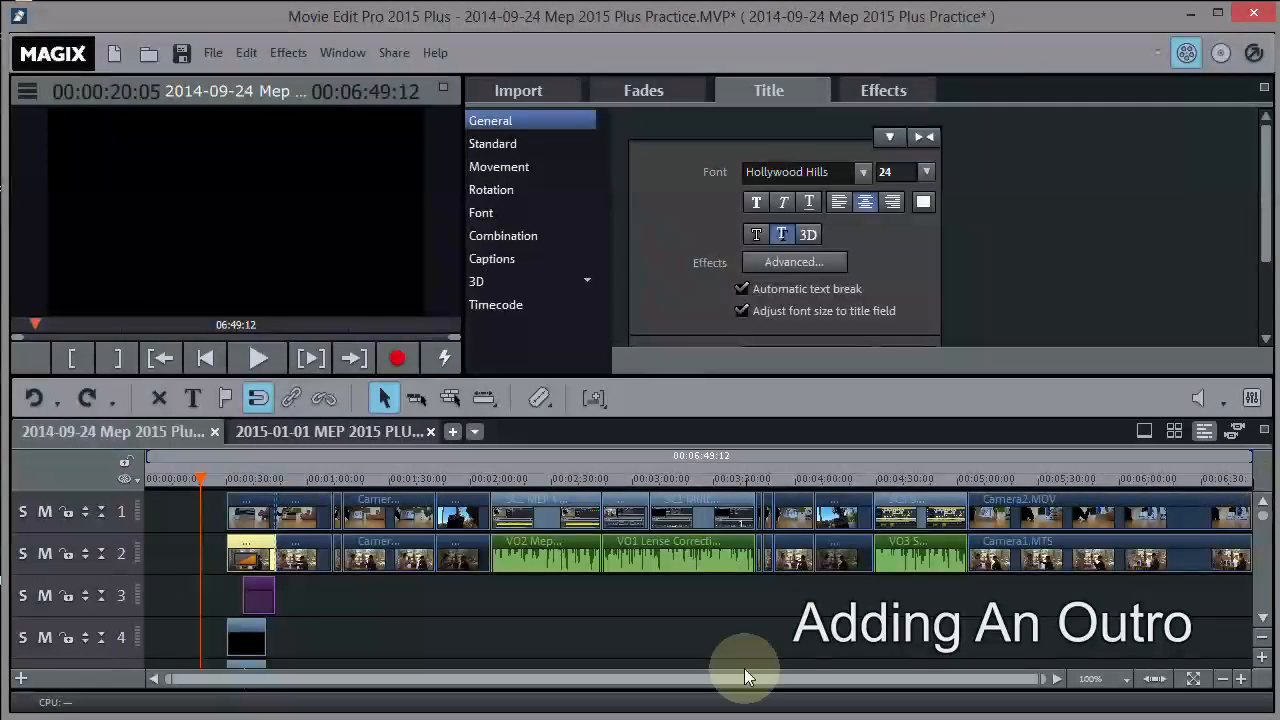
pyautogui.click(1222, 678)
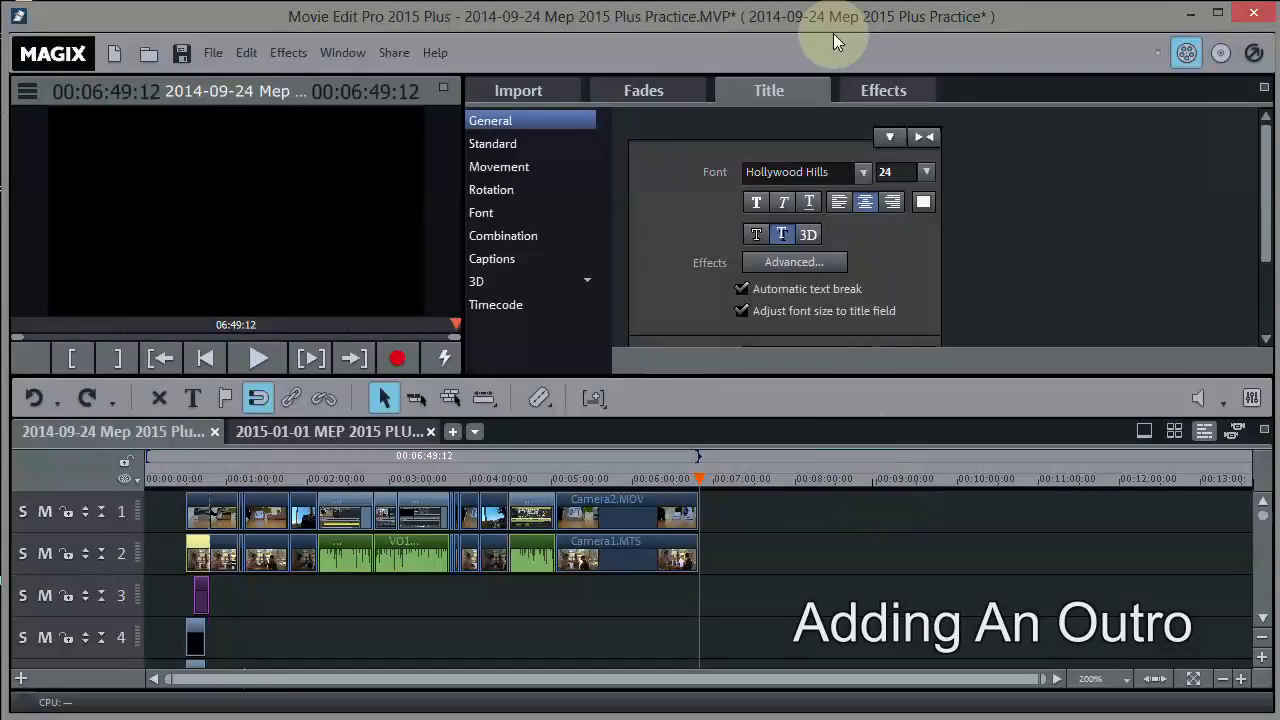
pyautogui.click(880, 89)
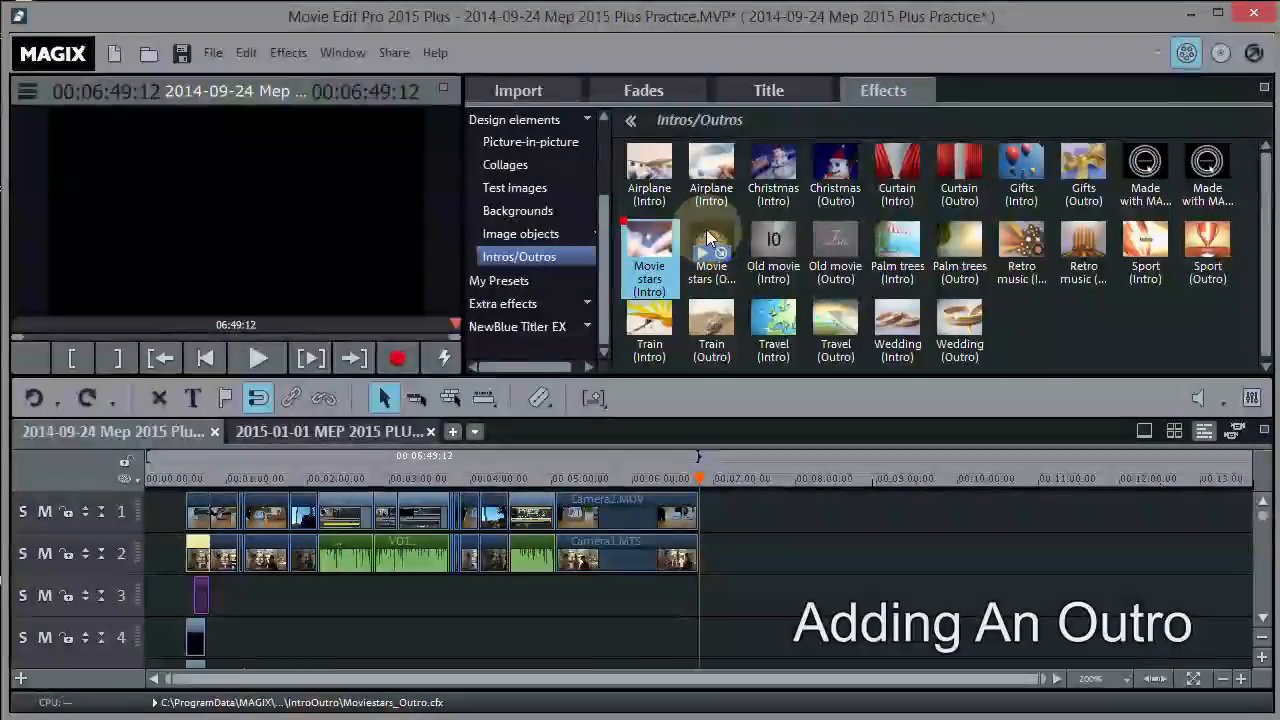
pyautogui.click(703, 263)
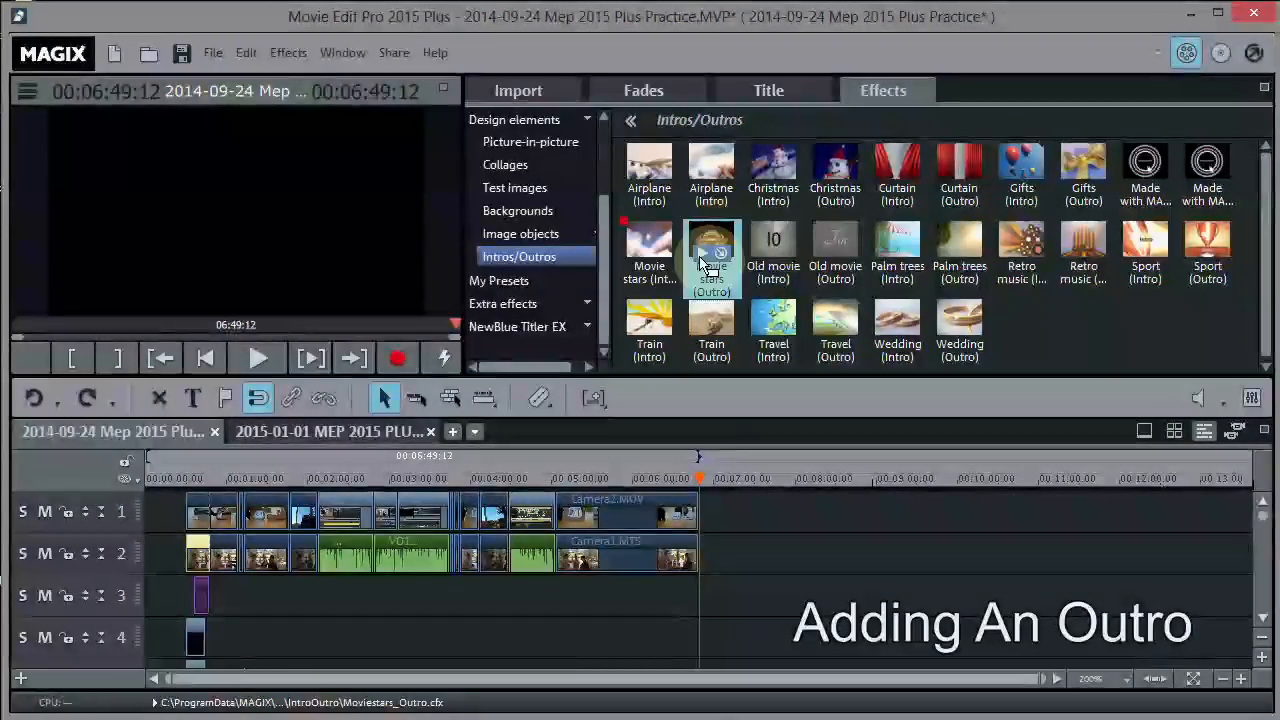
pyautogui.moveTo(697, 451); pyautogui.dragTo(681, 507)
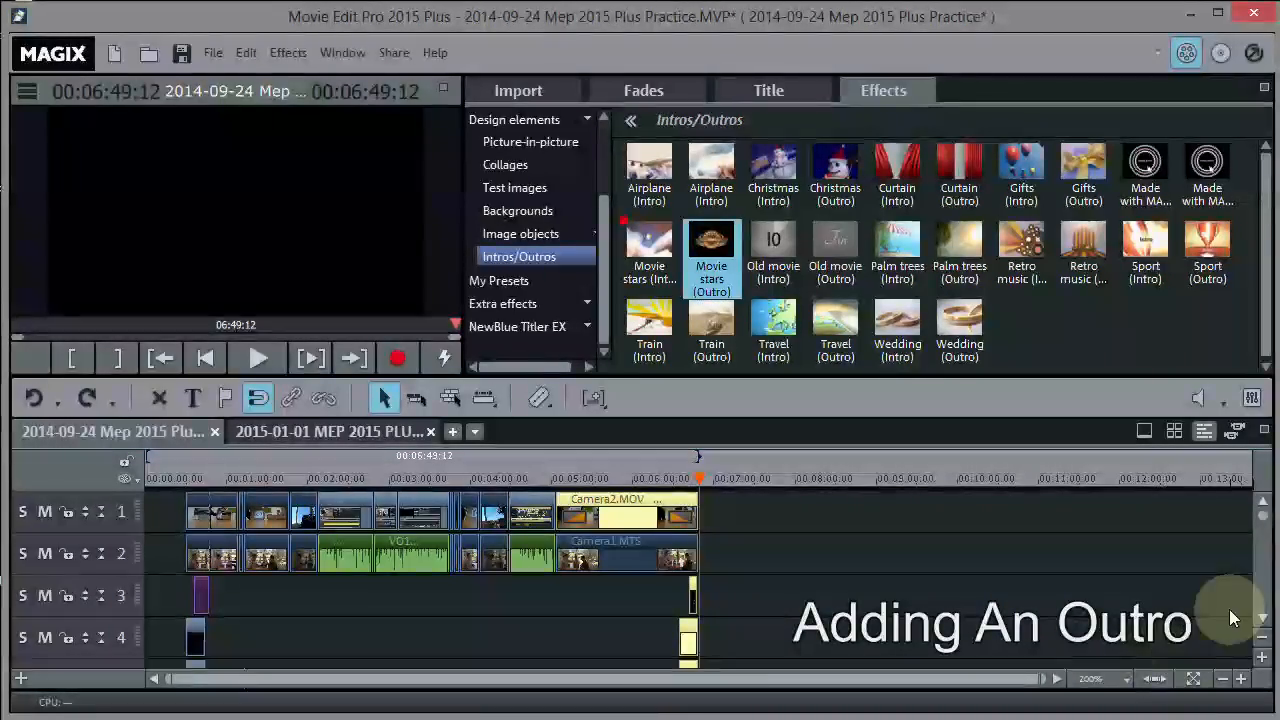
# - Play the inserted outro from its beginning to review its rolling credits over the last clip
pyautogui.click(1262, 618)
pyautogui.click(1262, 618)
pyautogui.scroll(2, 1063, 576)
pyautogui.moveTo(700, 479)
pyautogui.mouseDown()
pyautogui.moveTo(662, 474)
pyautogui.moveTo(680, 478)
pyautogui.mouseUp()
pyautogui.click(257, 359)
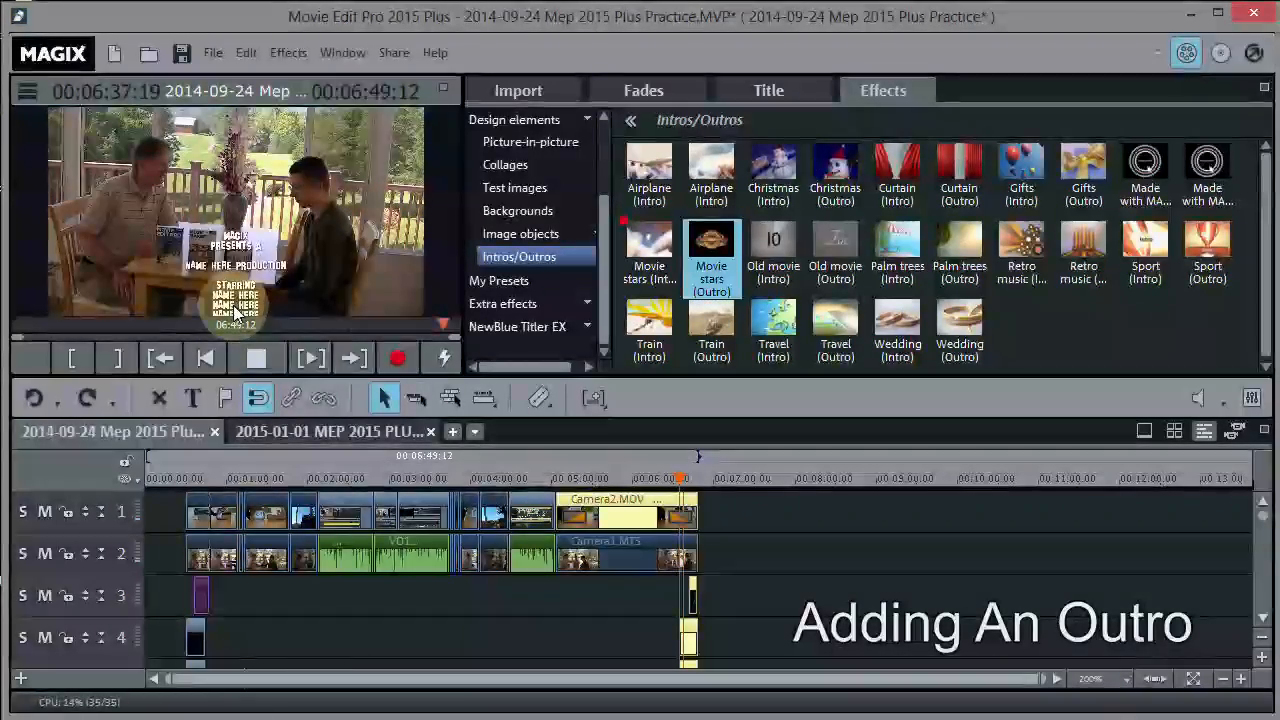
pyautogui.click(259, 358)
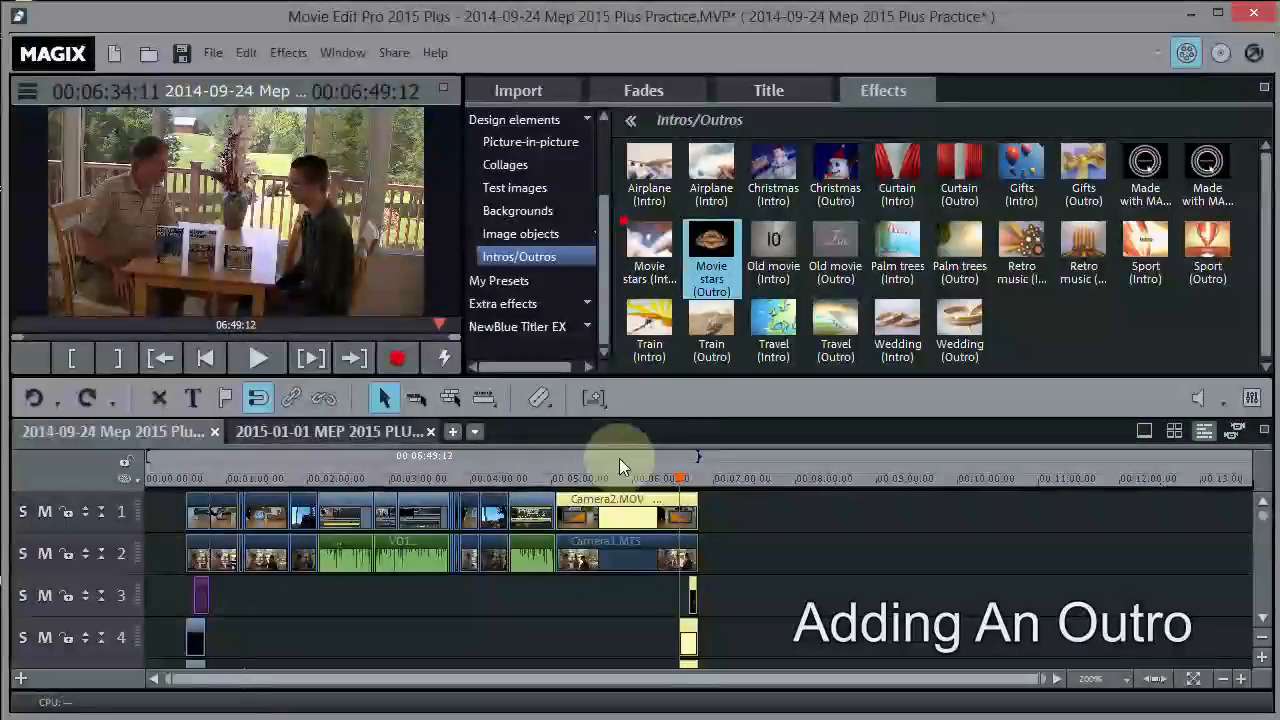
# - Open the outro's rolling credits on track 4 for text editing and look through the placeholder lines
pyautogui.moveTo(677, 475); pyautogui.dragTo(690, 478)
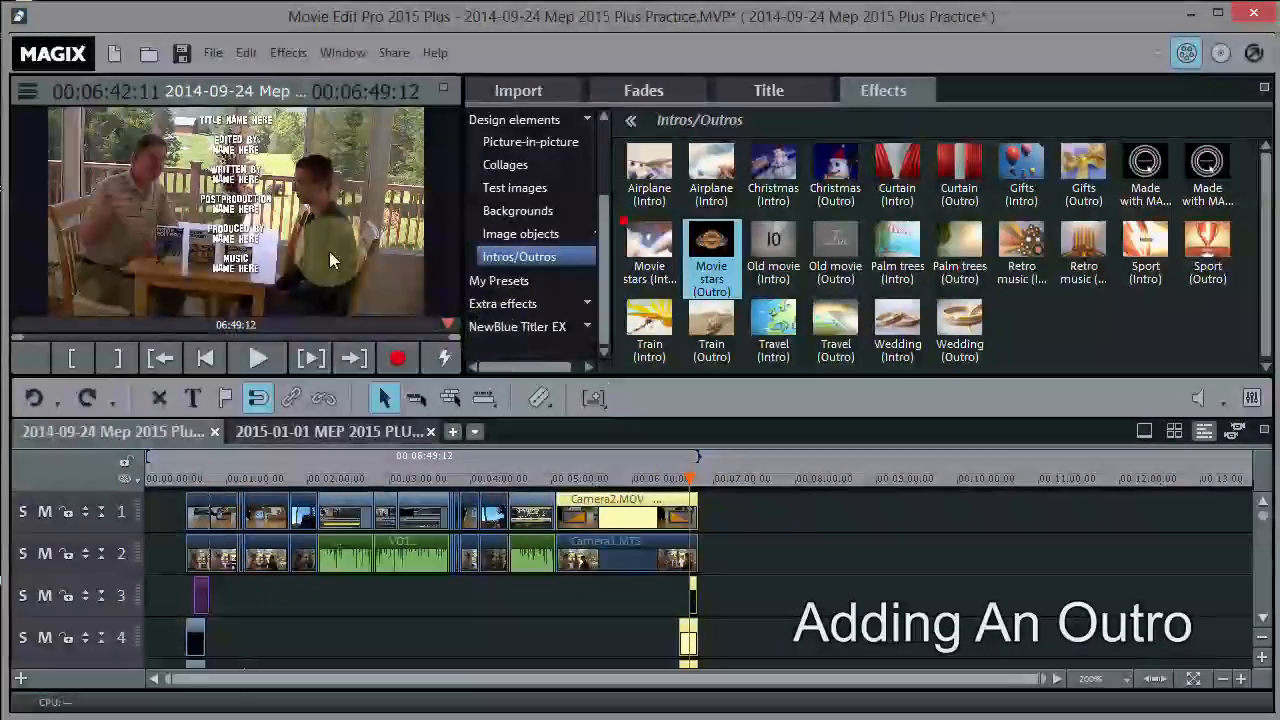
pyautogui.click(237, 176)
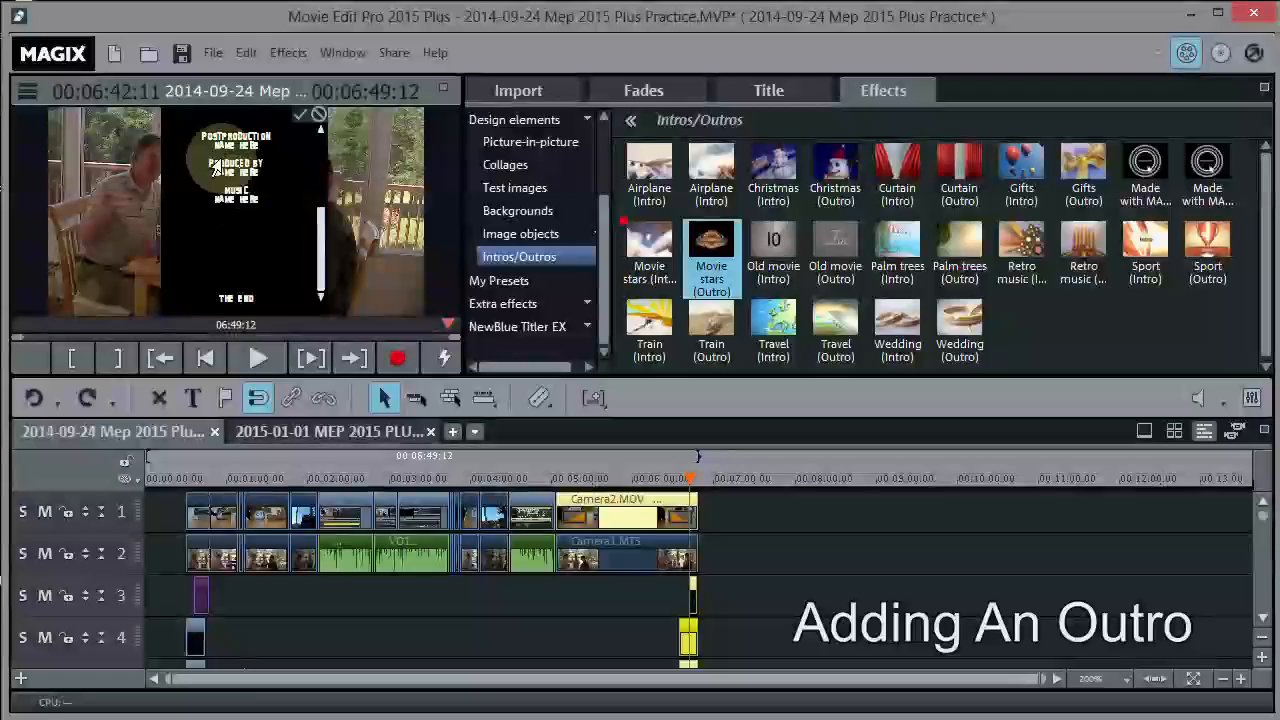
pyautogui.moveTo(318, 280)
pyautogui.mouseDown()
pyautogui.moveTo(320, 160)
pyautogui.moveTo(318, 266)
pyautogui.mouseUp()
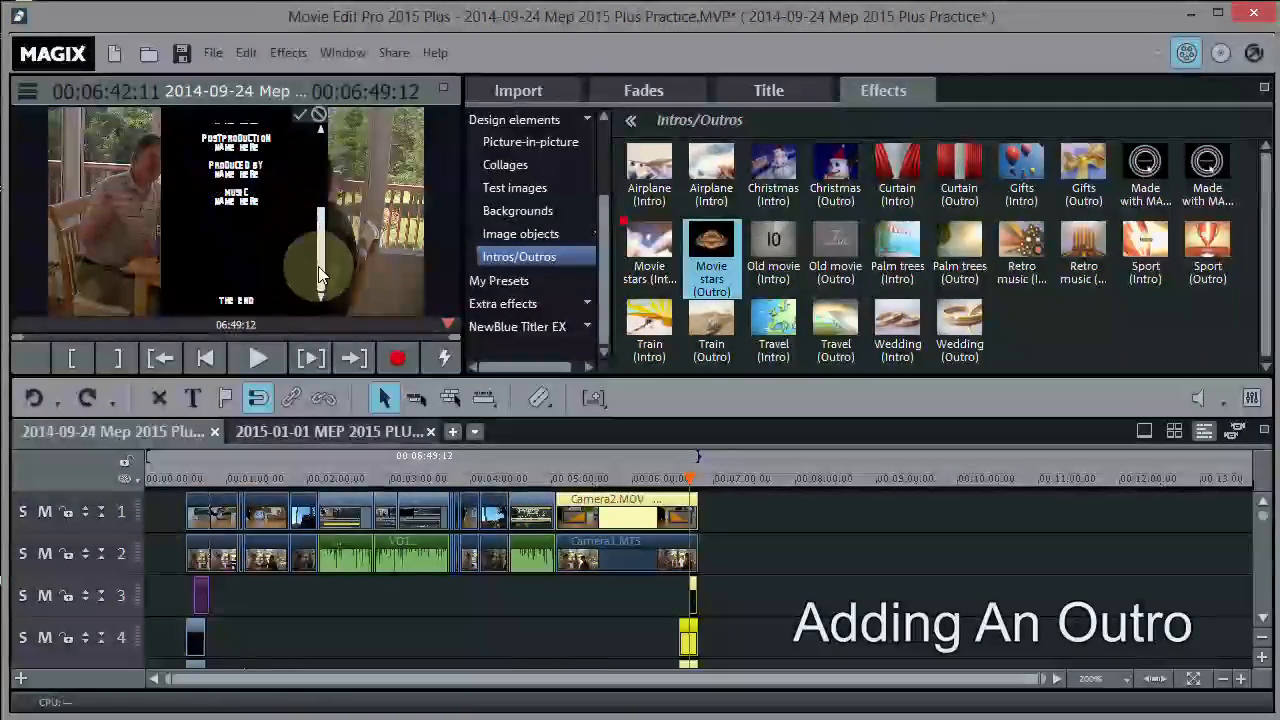
pyautogui.click(767, 588)
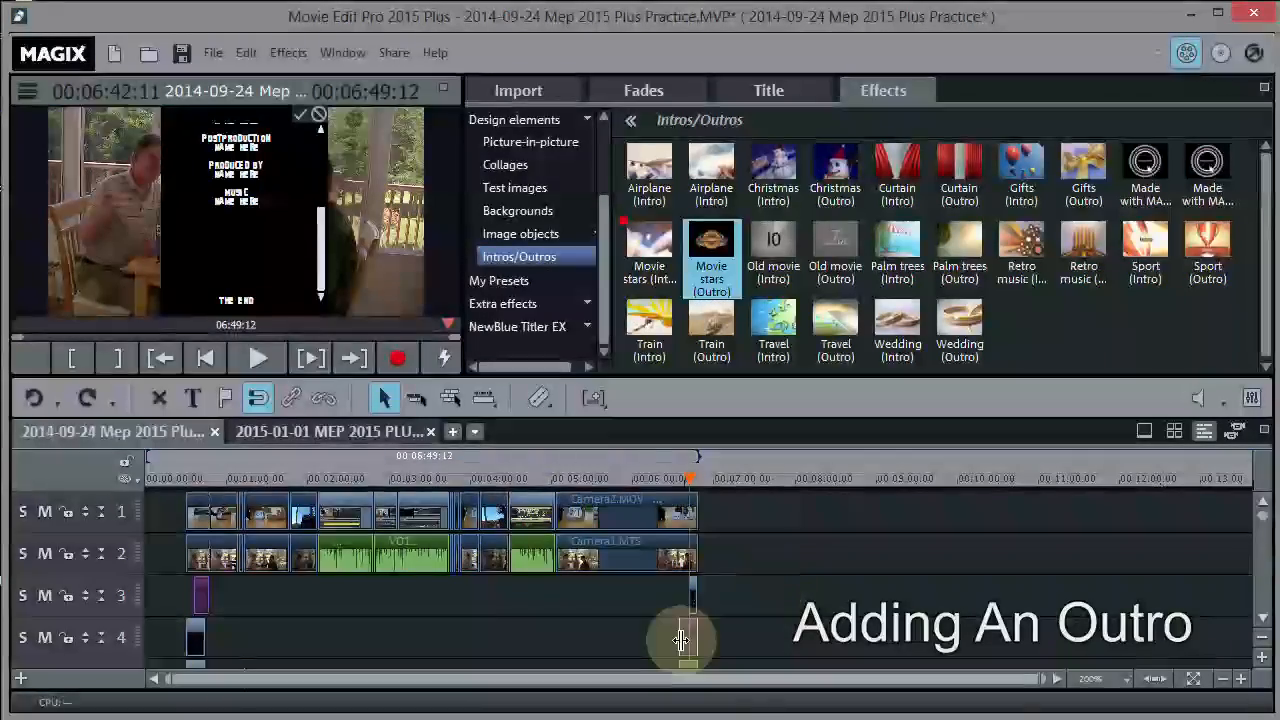
pyautogui.click(692, 637)
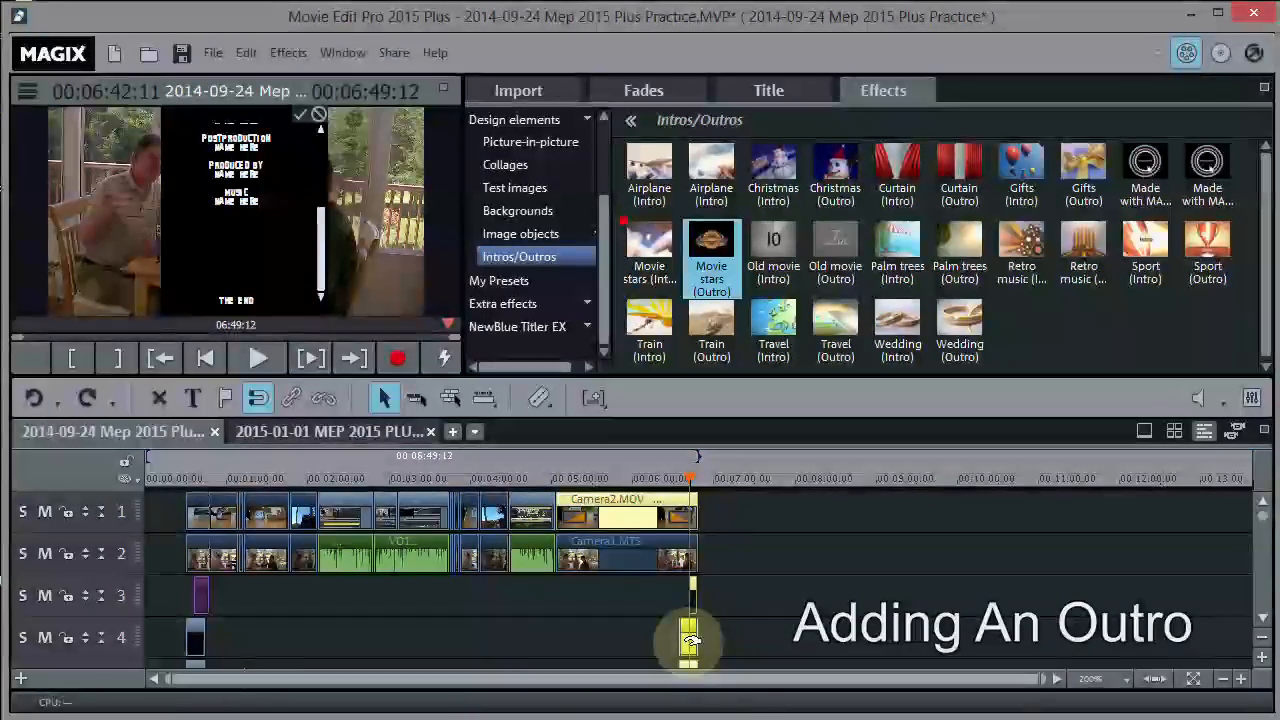
# - Play the movie from shortly before the outro until its closing title badge appears
pyautogui.click(664, 479)
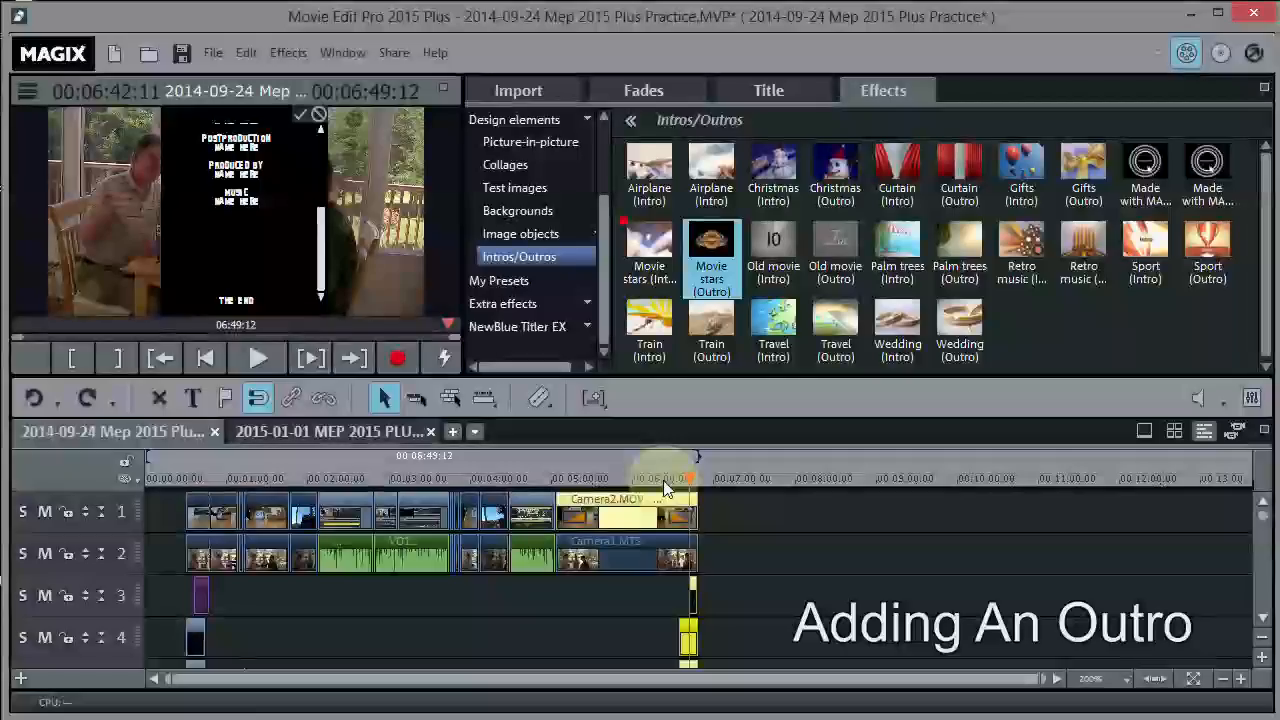
pyautogui.press('space')
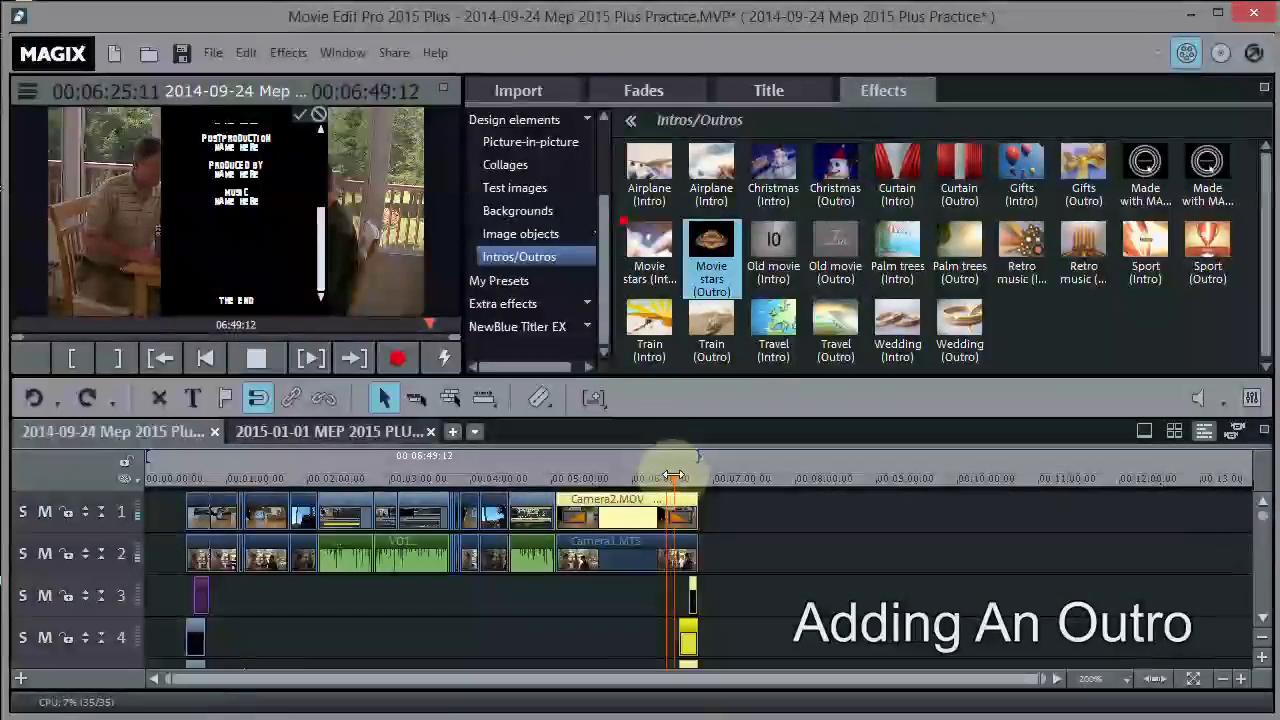
pyautogui.click(679, 479)
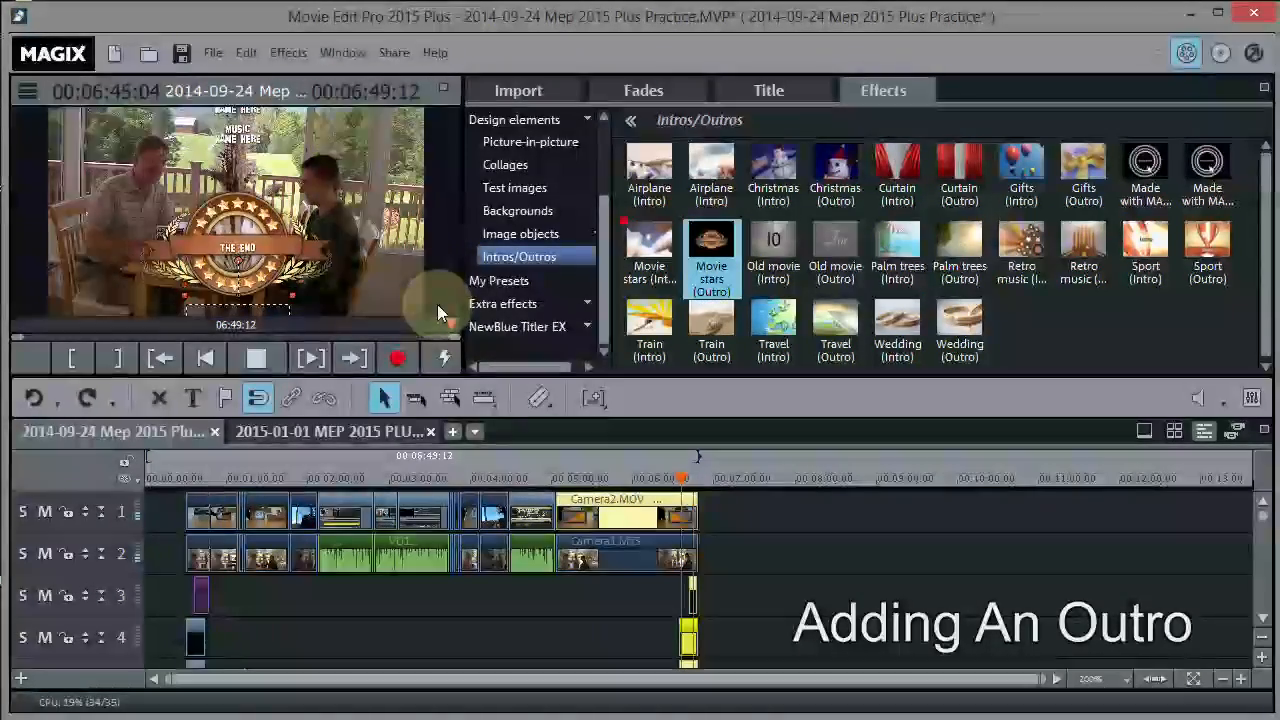
pyautogui.press('space')
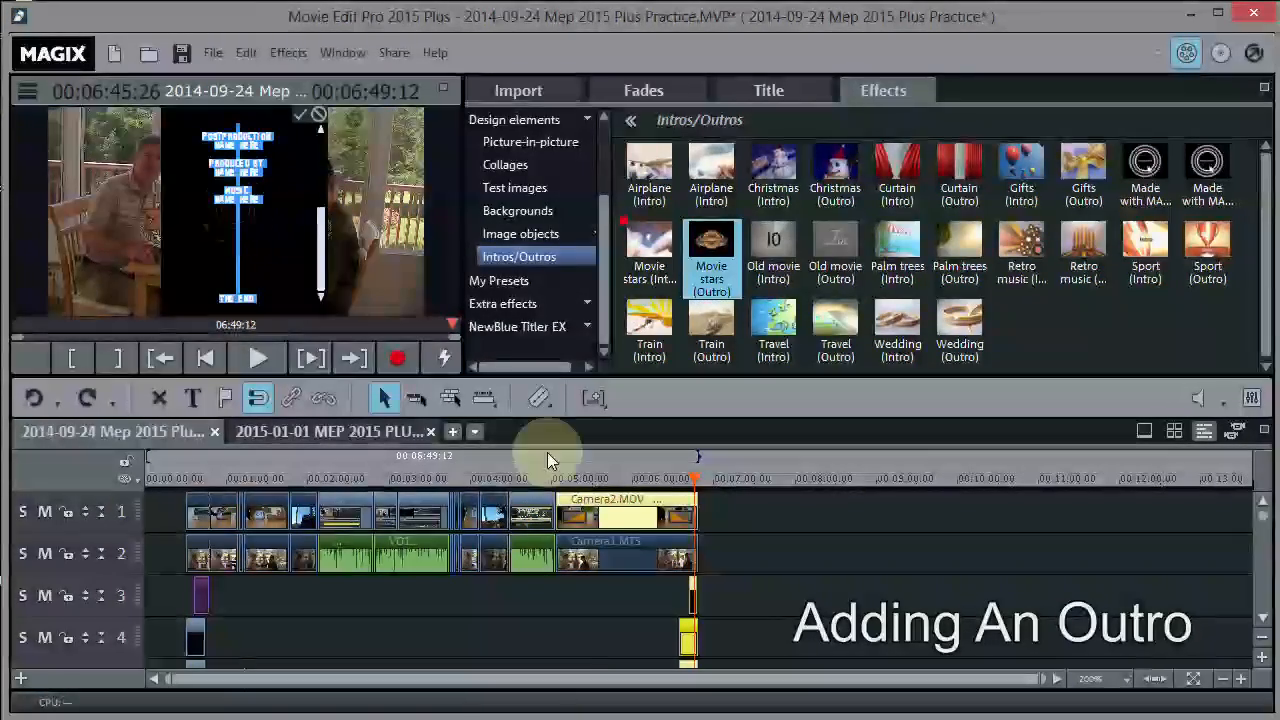
# - Change the outro's closing "THE END" line to "THANKS FOR WATCHING" and accept the text edit
pyautogui.click(258, 360)
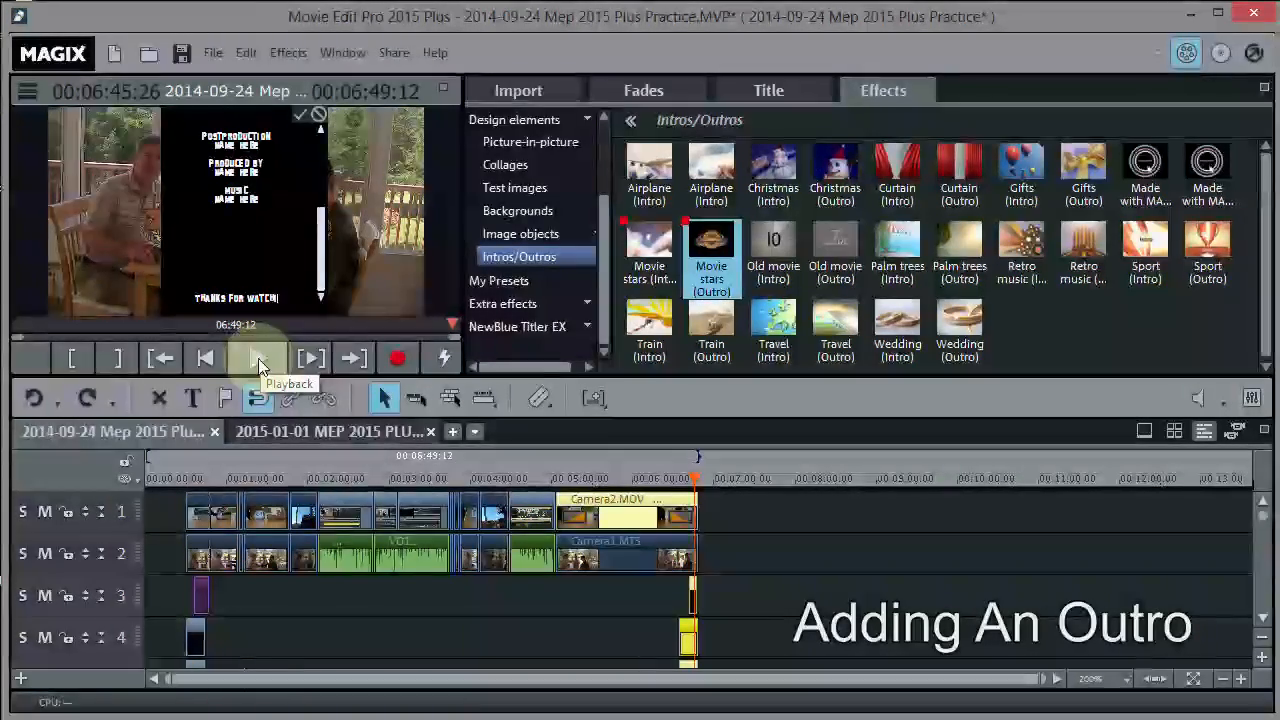
pyautogui.write('G')
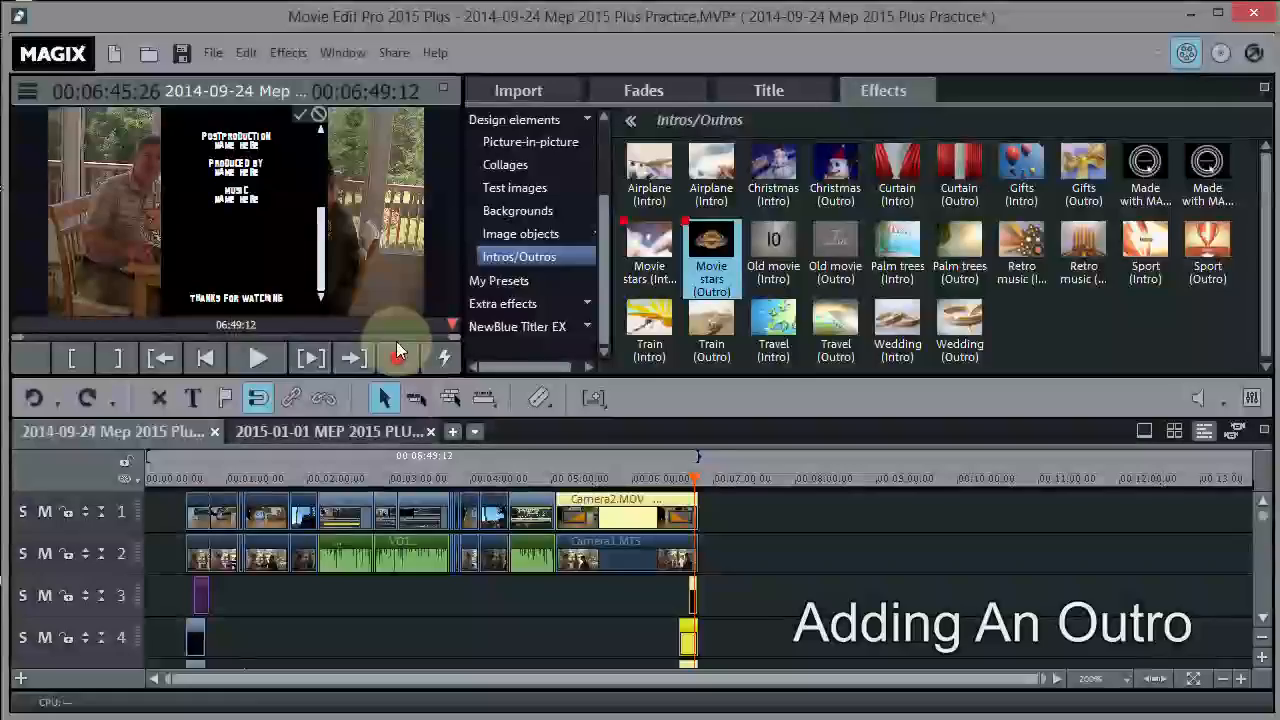
pyautogui.click(299, 115)
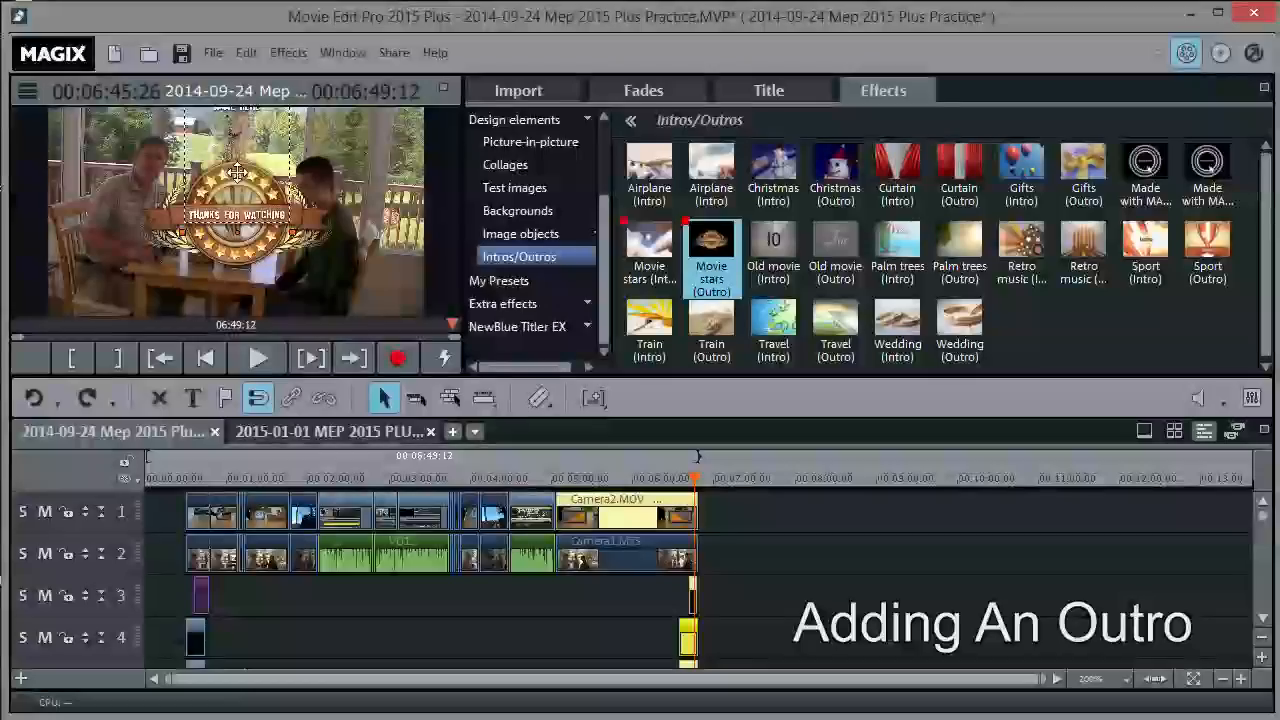
# - Play the outro from its start through the end of the movie to check the edited closing title
pyautogui.click(670, 478)
pyautogui.click(254, 354)
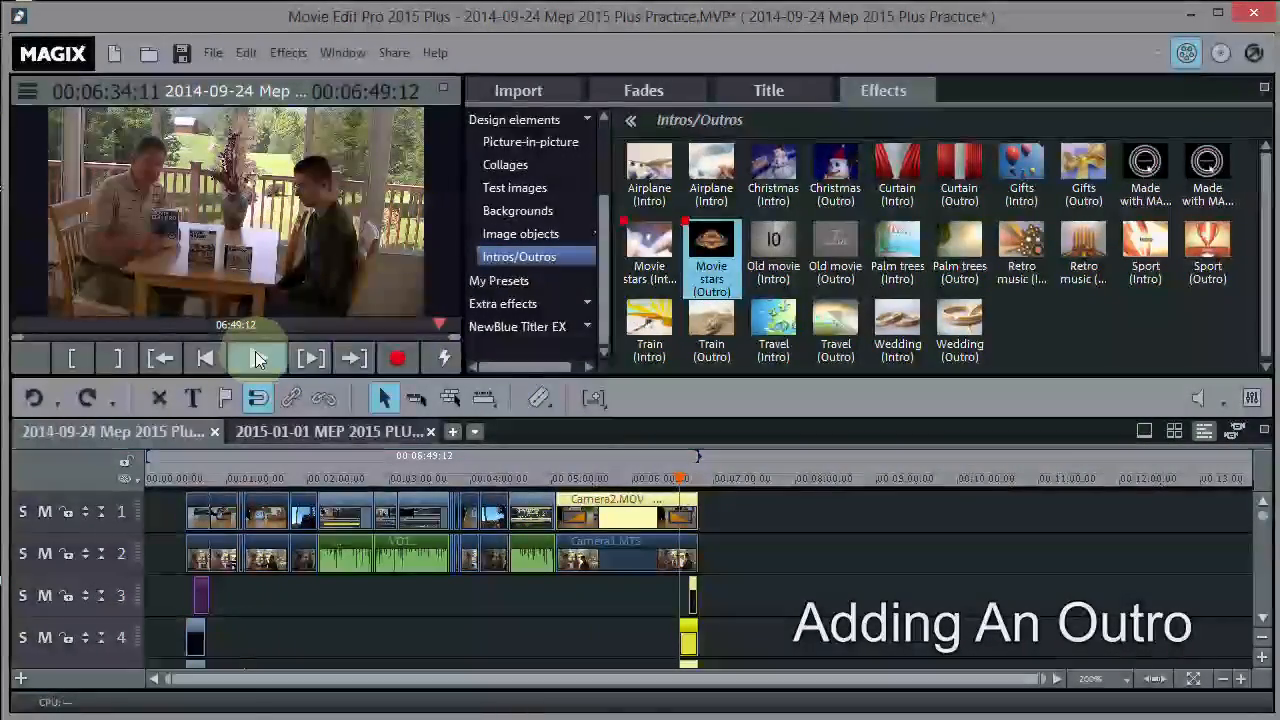
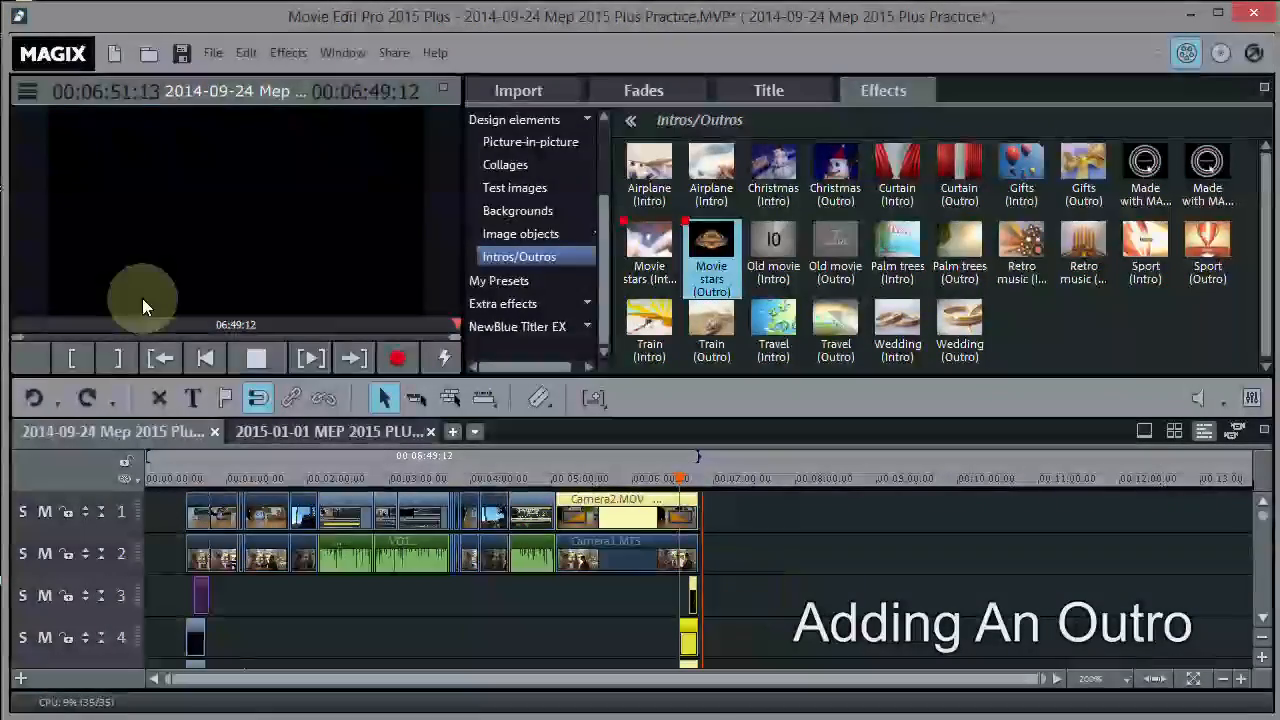
pyautogui.click(252, 358)
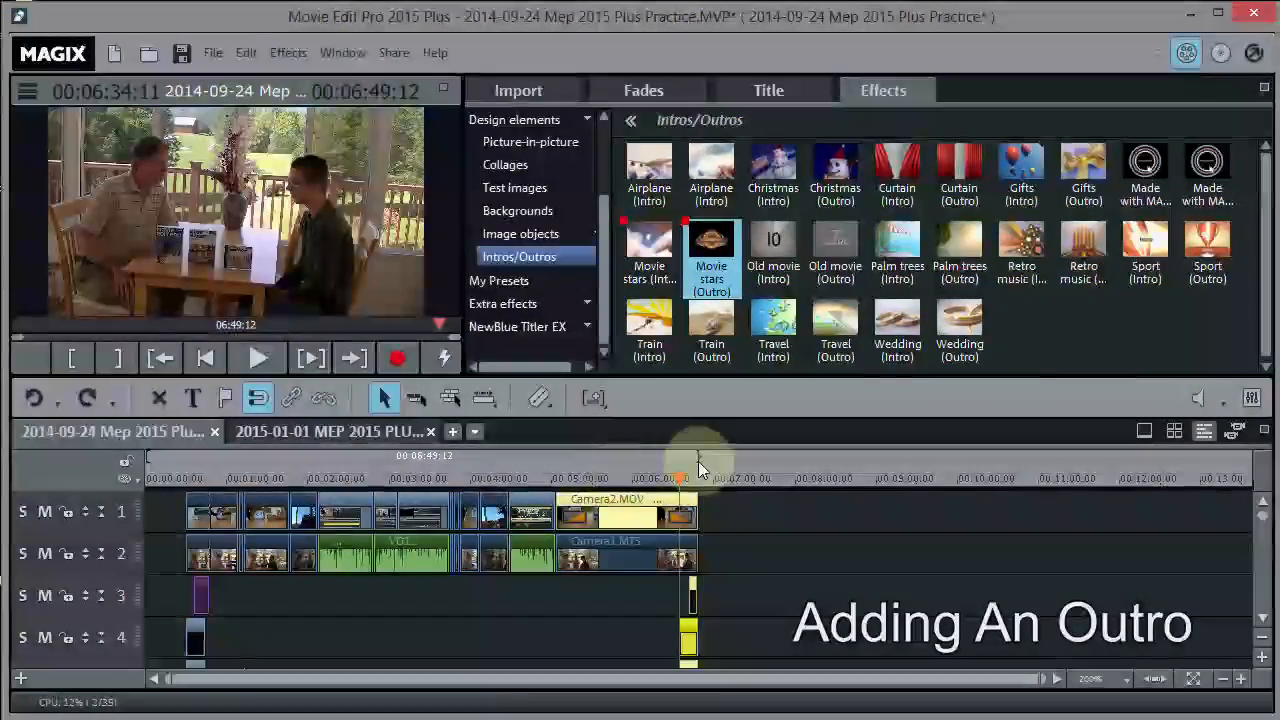
# - Move the intro together with all following objects on every track so that it starts at the very beginning of the timeline
pyautogui.moveTo(678, 476); pyautogui.dragTo(2, 470)
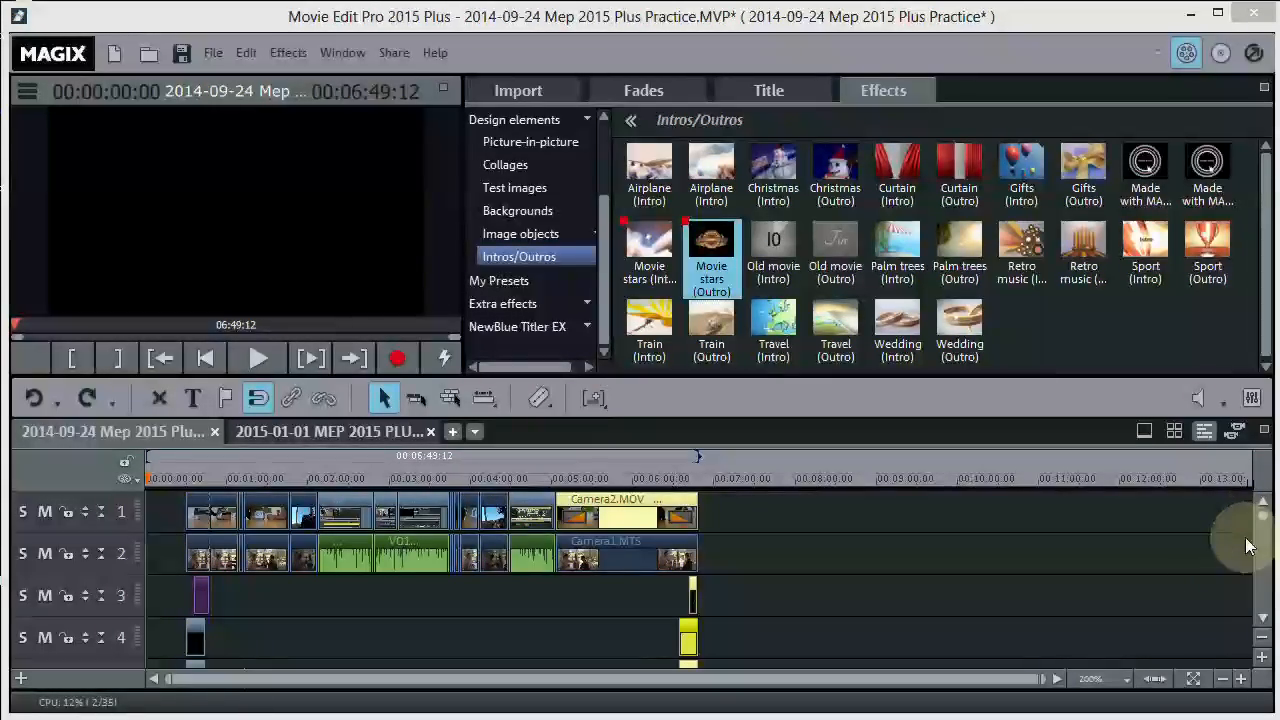
pyautogui.click(1155, 681)
pyautogui.moveTo(1040, 678); pyautogui.dragTo(1021, 678)
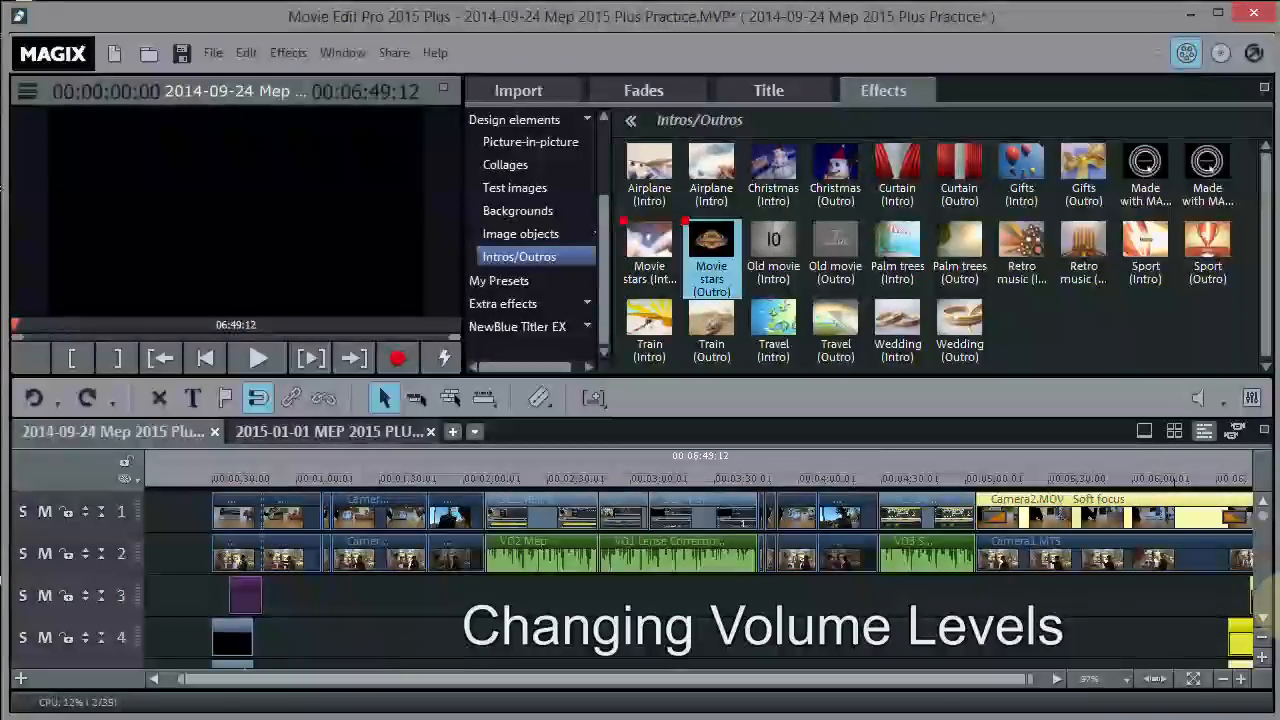
pyautogui.click(1263, 618)
pyautogui.click(1263, 618)
pyautogui.click(679, 458)
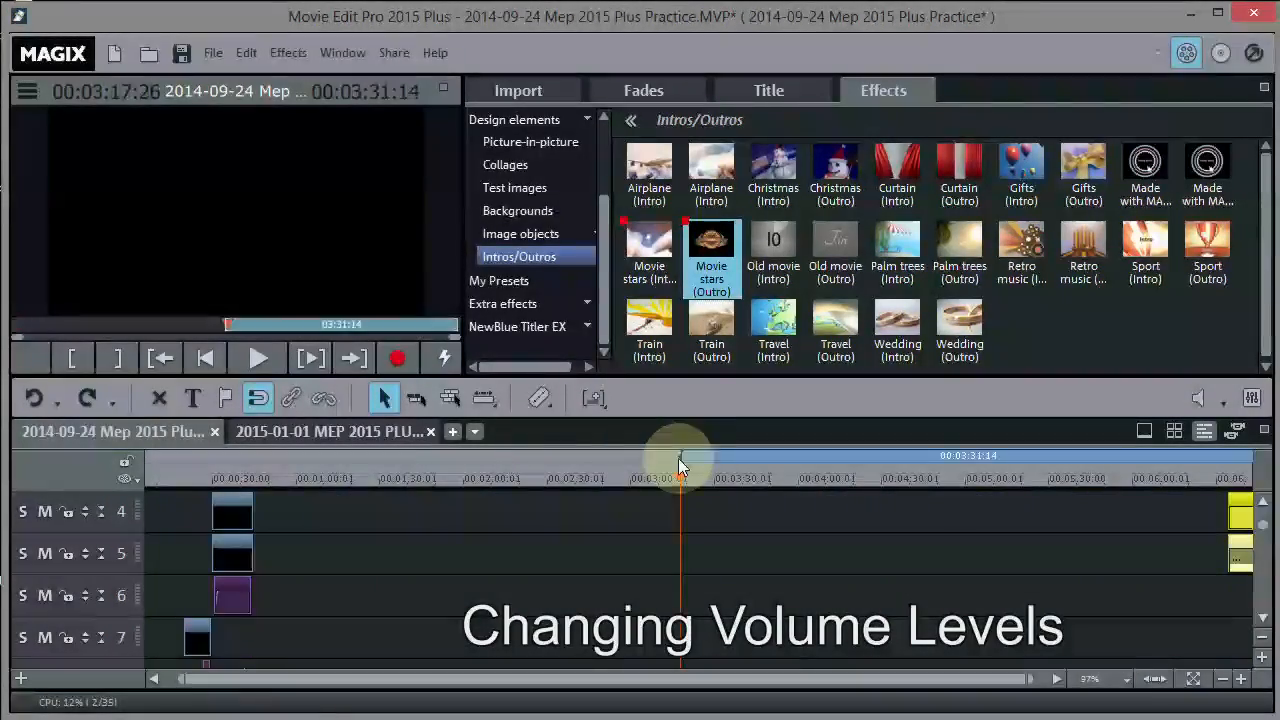
pyautogui.click(449, 398)
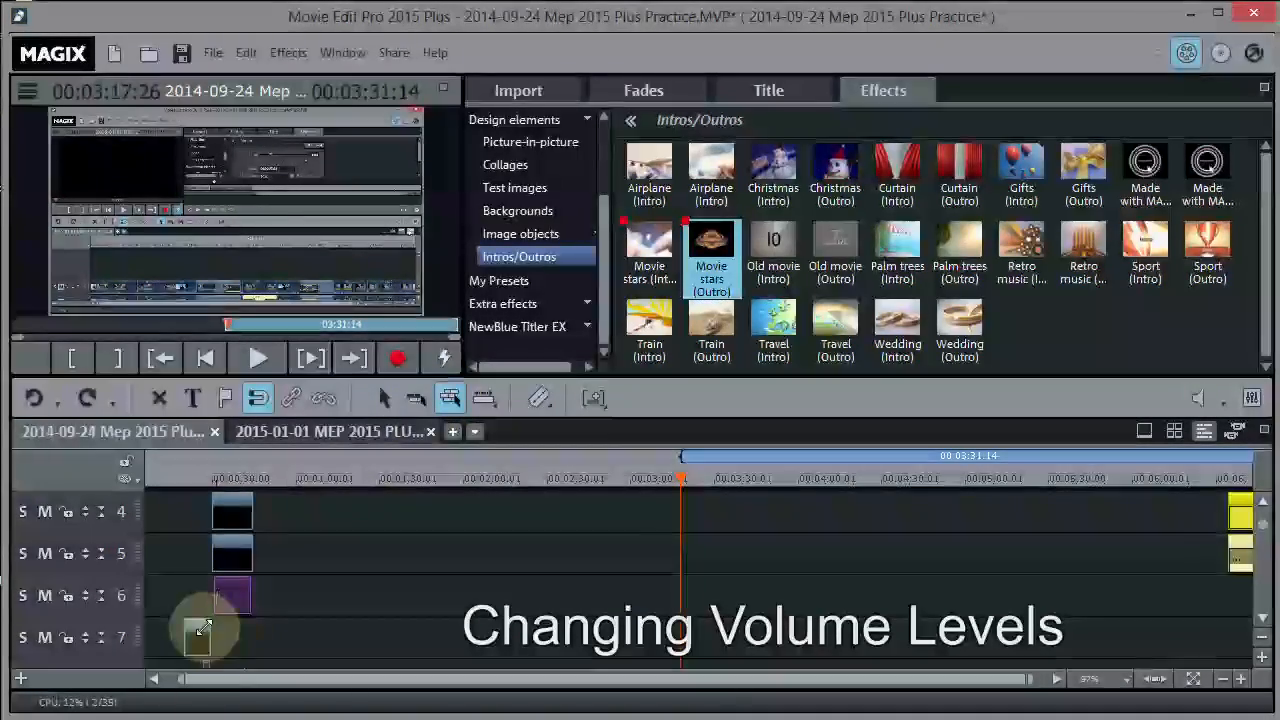
pyautogui.moveTo(193, 628); pyautogui.dragTo(158, 622)
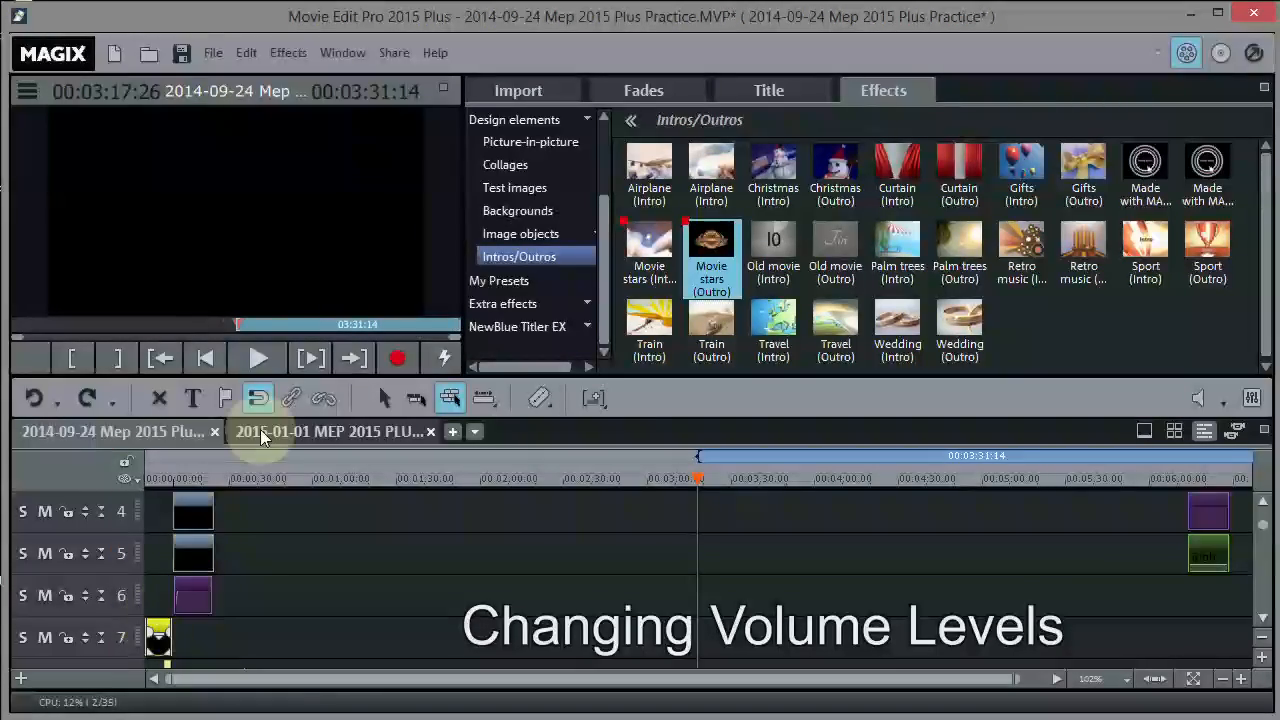
pyautogui.click(204, 357)
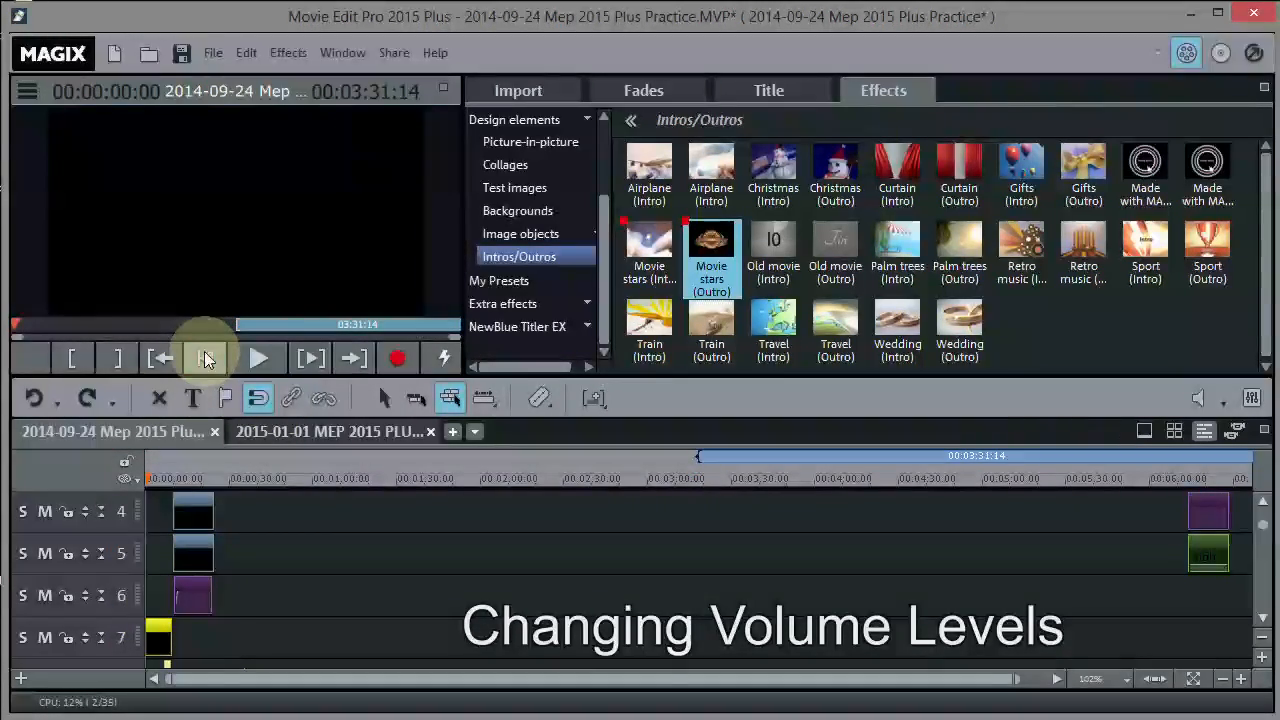
pyautogui.moveTo(160, 621); pyautogui.dragTo(160, 623)
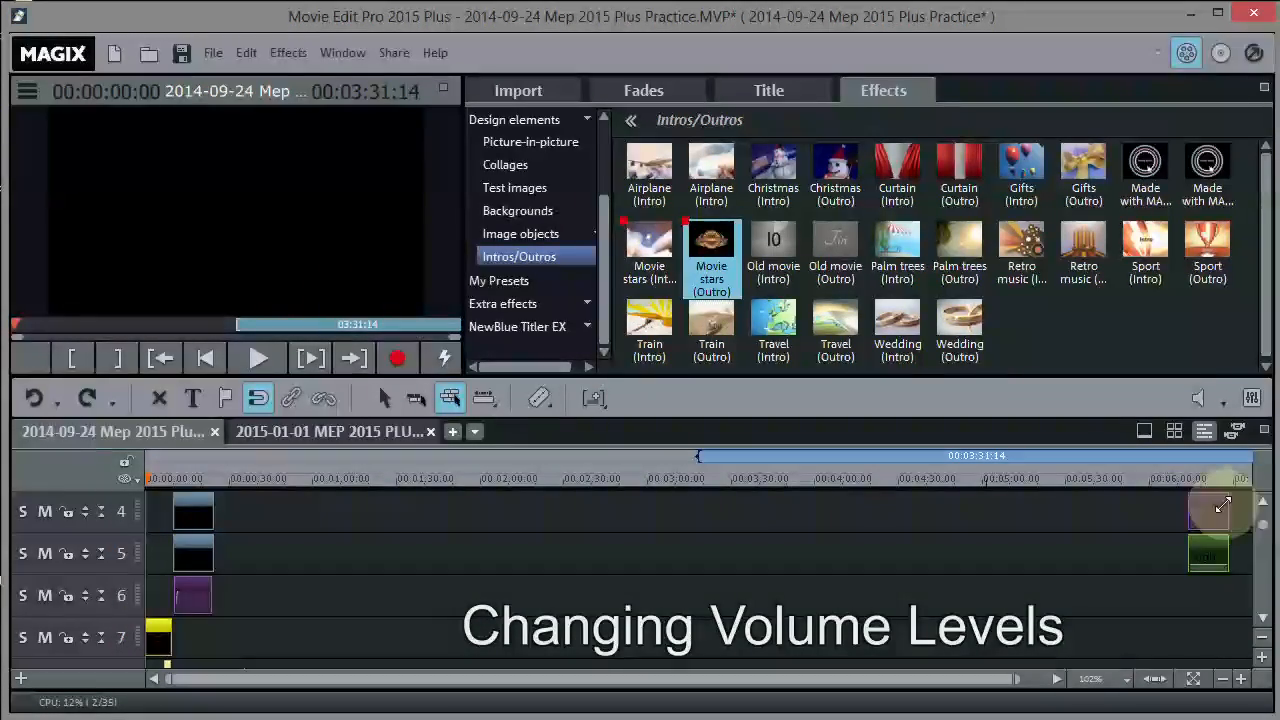
# - Reset the playback range to the whole movie and save the project
pyautogui.click(1261, 501)
pyautogui.click(1261, 501)
pyautogui.click(1261, 501)
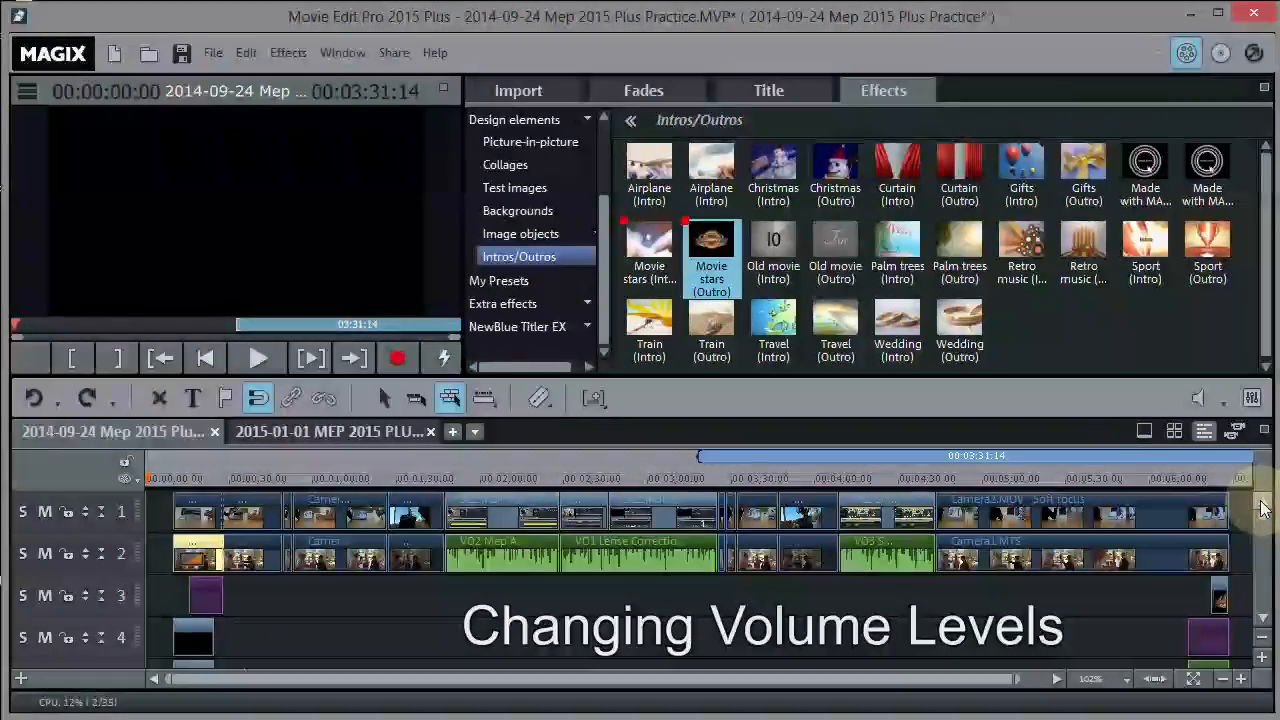
pyautogui.click(1155, 679)
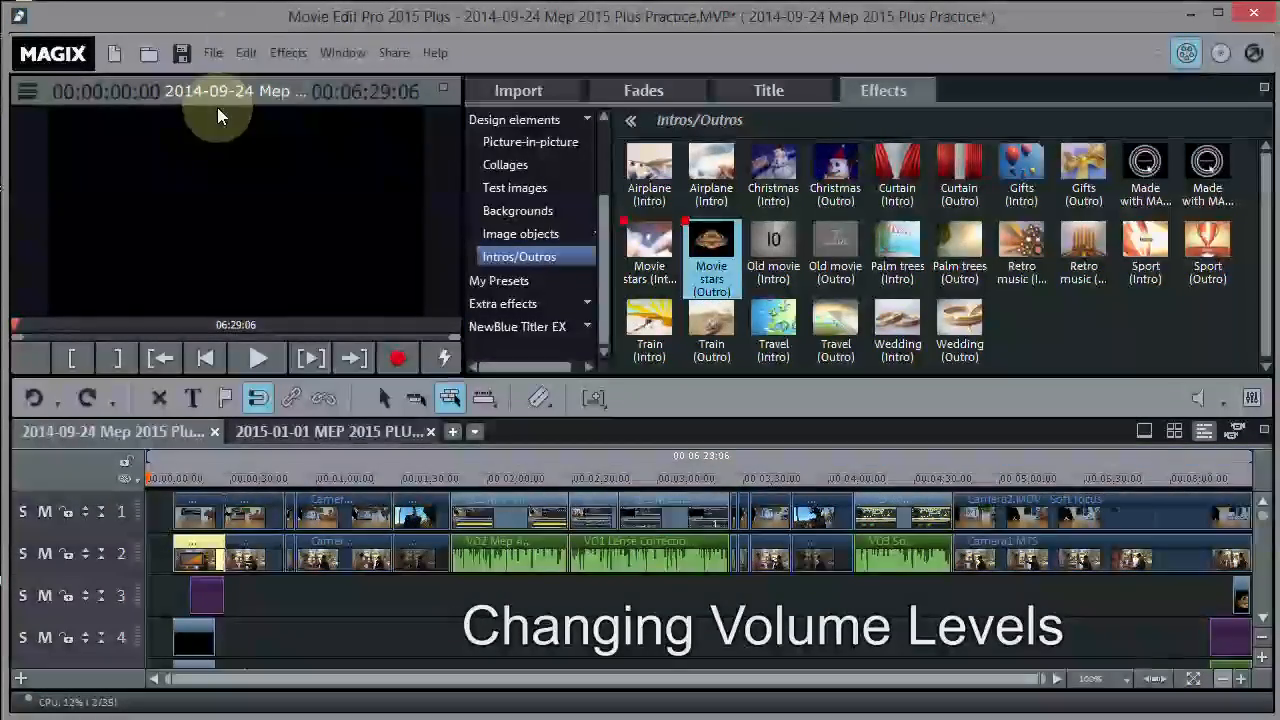
pyautogui.click(211, 55)
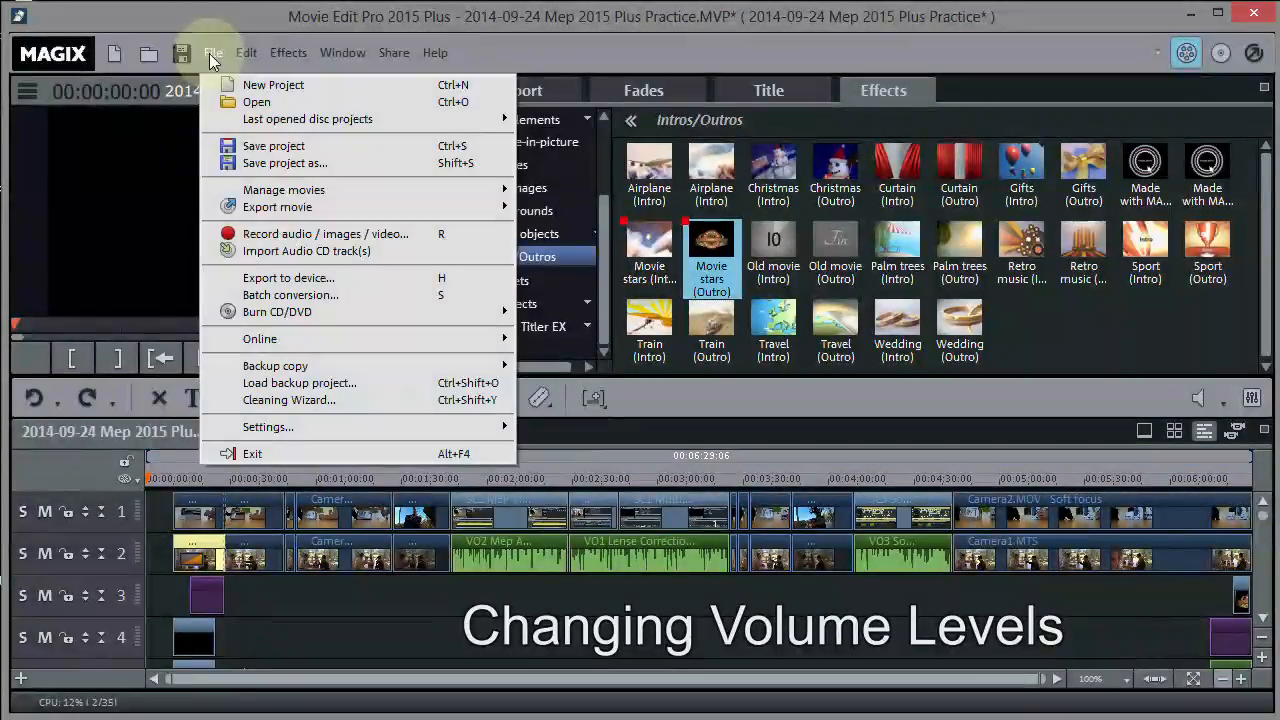
pyautogui.click(262, 146)
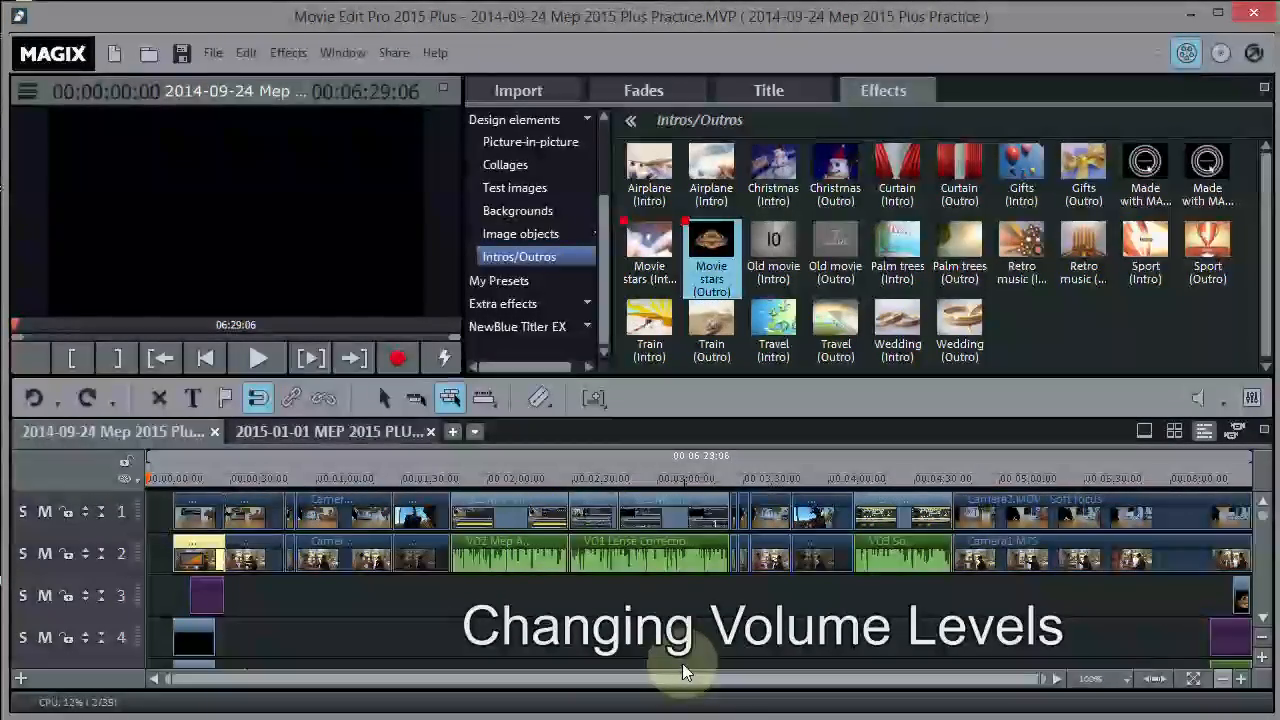
pyautogui.click(585, 589)
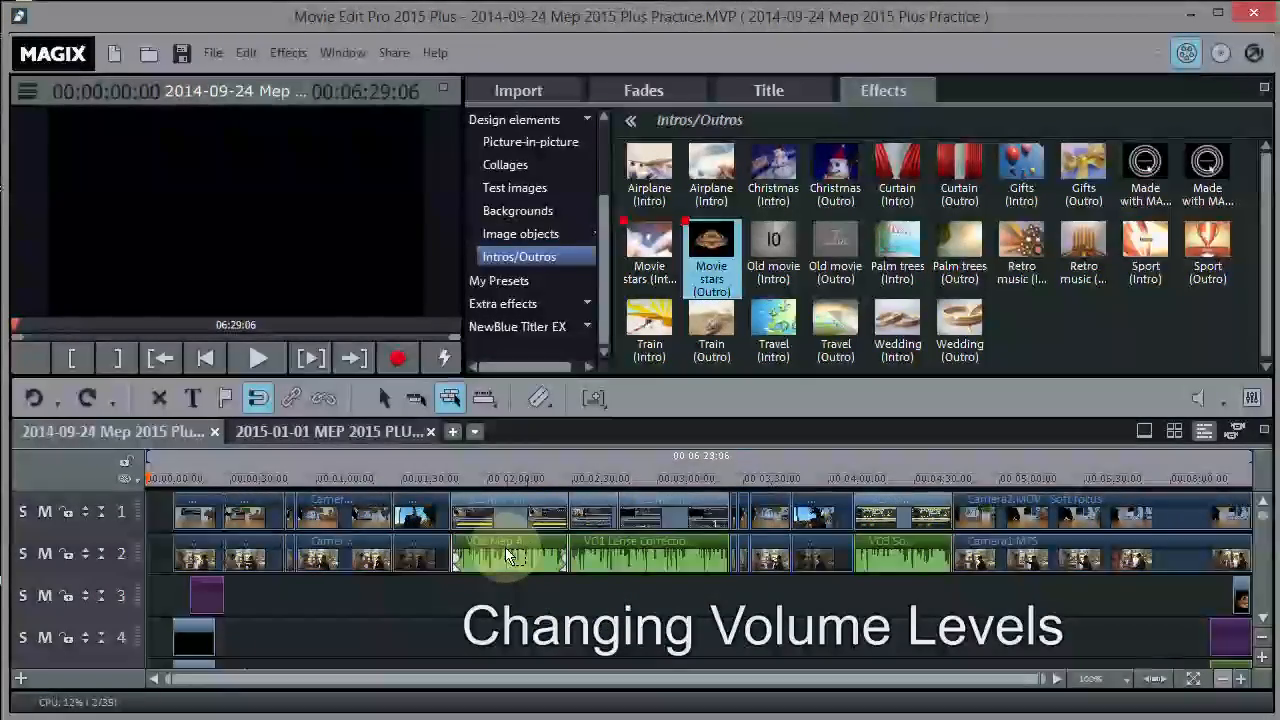
# - Adjust the volume of the VO2 voice-over object on track 2 slightly down and up around 0 dB with its volume handle
pyautogui.click(520, 569)
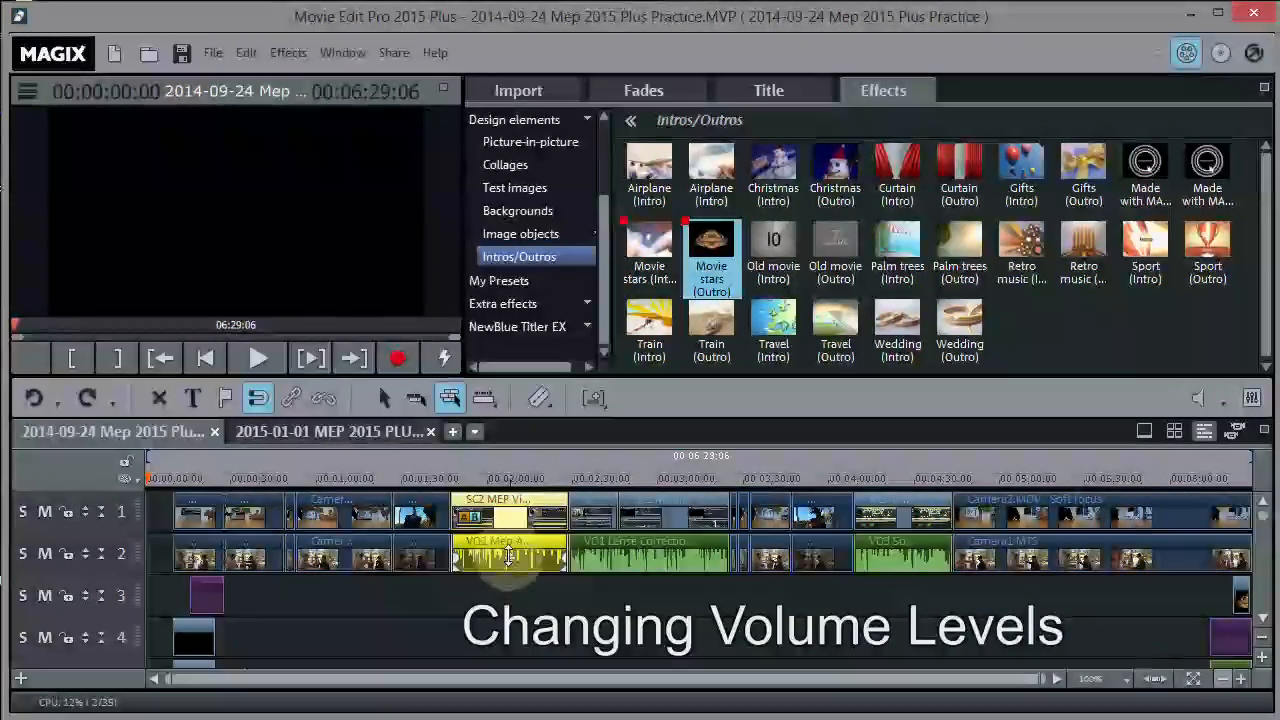
pyautogui.moveTo(508, 558); pyautogui.dragTo(534, 499)
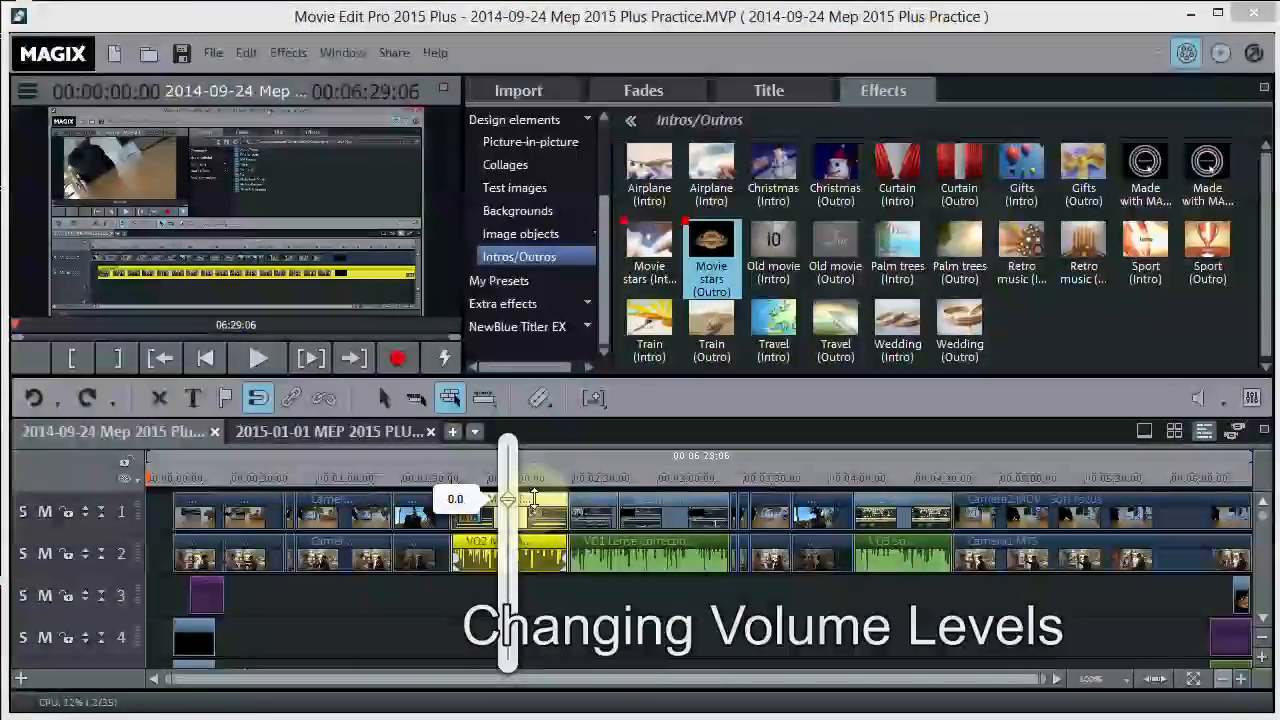
pyautogui.moveTo(535, 506)
pyautogui.mouseDown()
pyautogui.moveTo(535, 594)
pyautogui.moveTo(535, 491)
pyautogui.mouseUp()
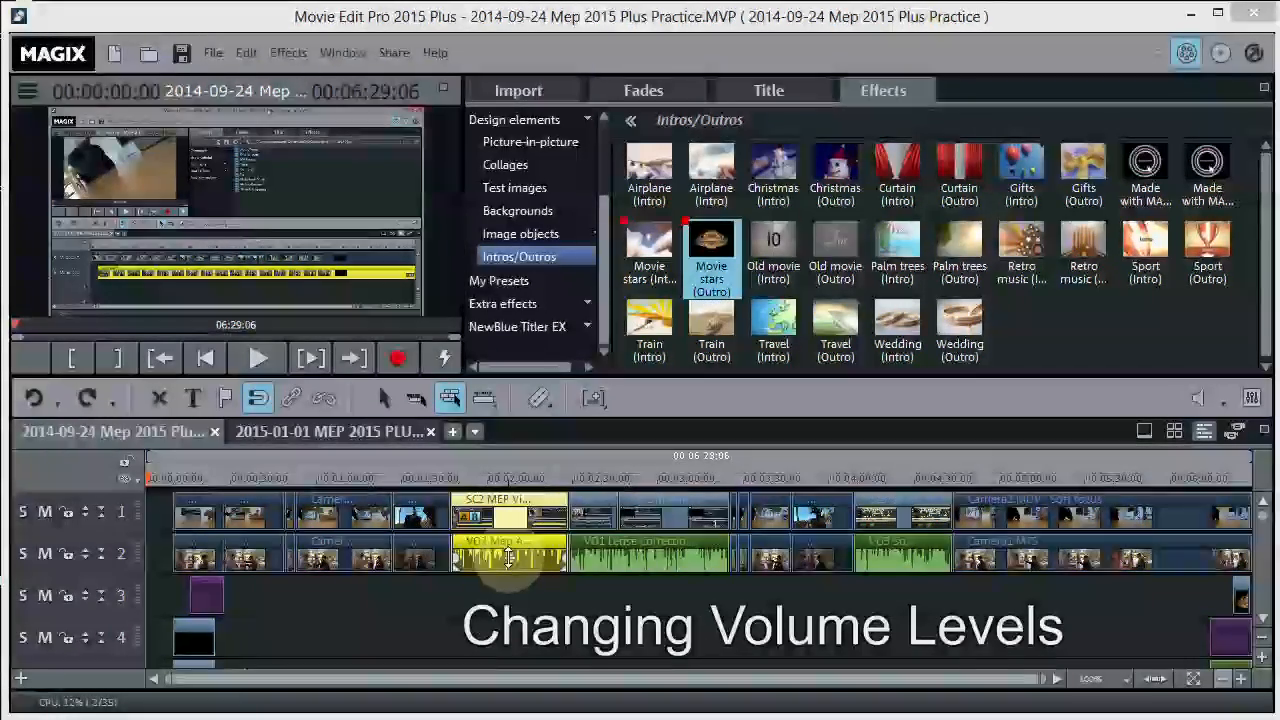
pyautogui.moveTo(508, 557); pyautogui.dragTo(534, 498)
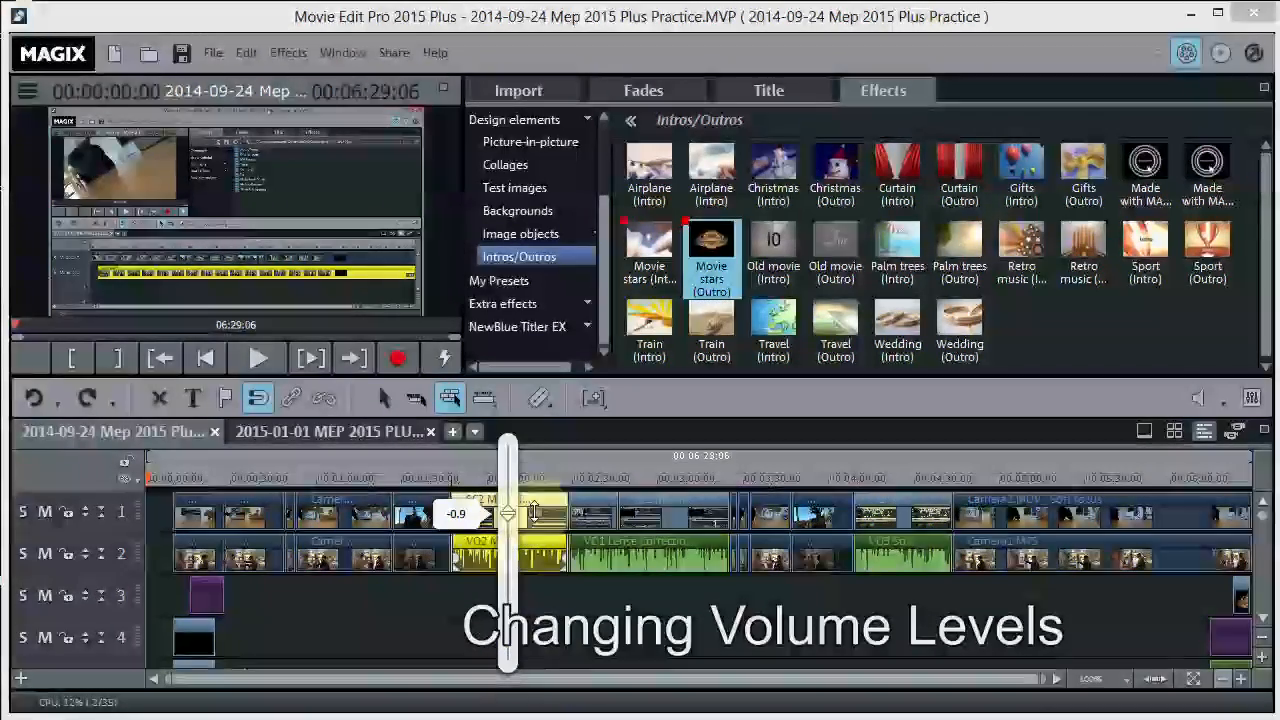
pyautogui.moveTo(534, 498); pyautogui.dragTo(534, 497)
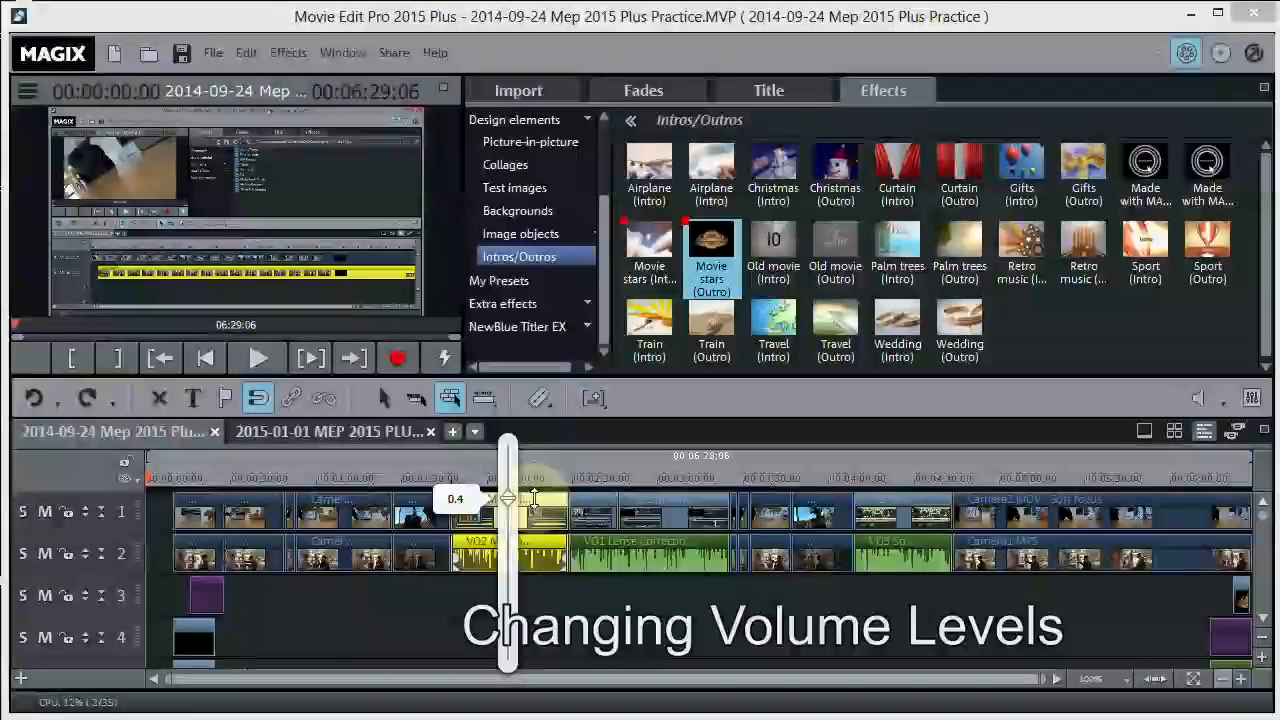
pyautogui.moveTo(535, 487)
pyautogui.mouseDown()
pyautogui.moveTo(534, 450)
pyautogui.moveTo(534, 500)
pyautogui.mouseUp()
pyautogui.moveTo(534, 500); pyautogui.dragTo(533, 498)
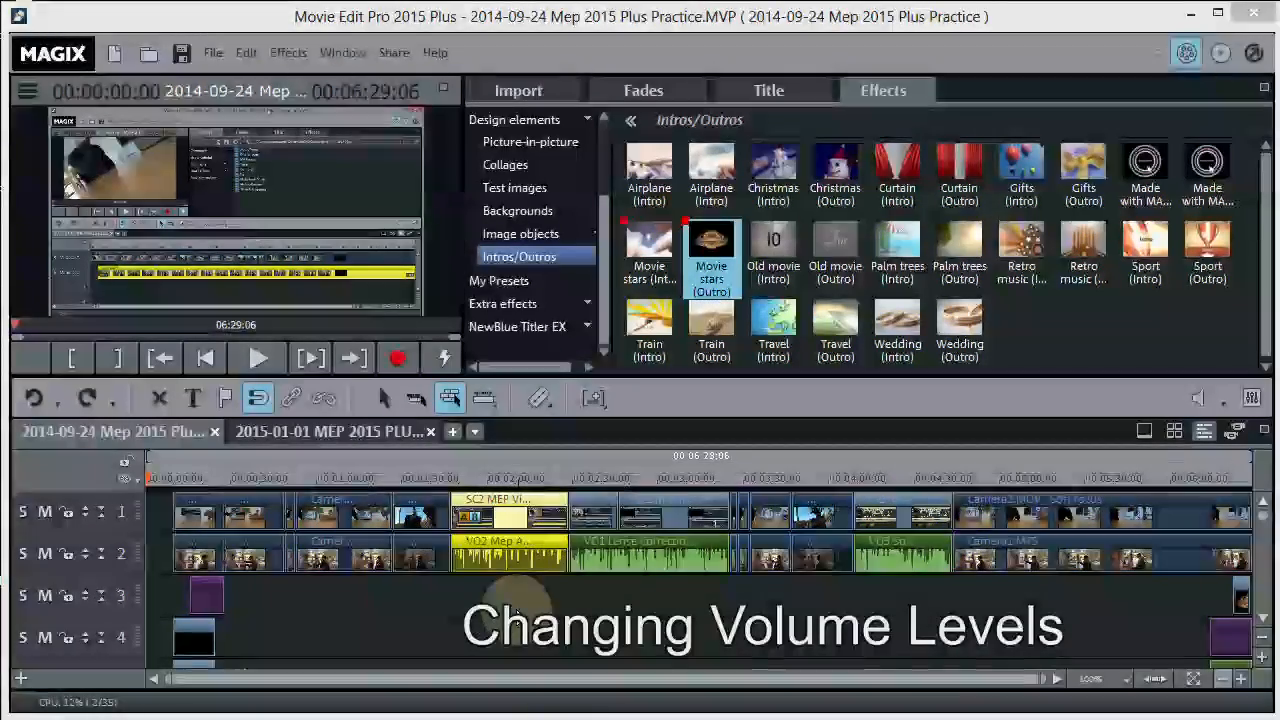
pyautogui.click(487, 600)
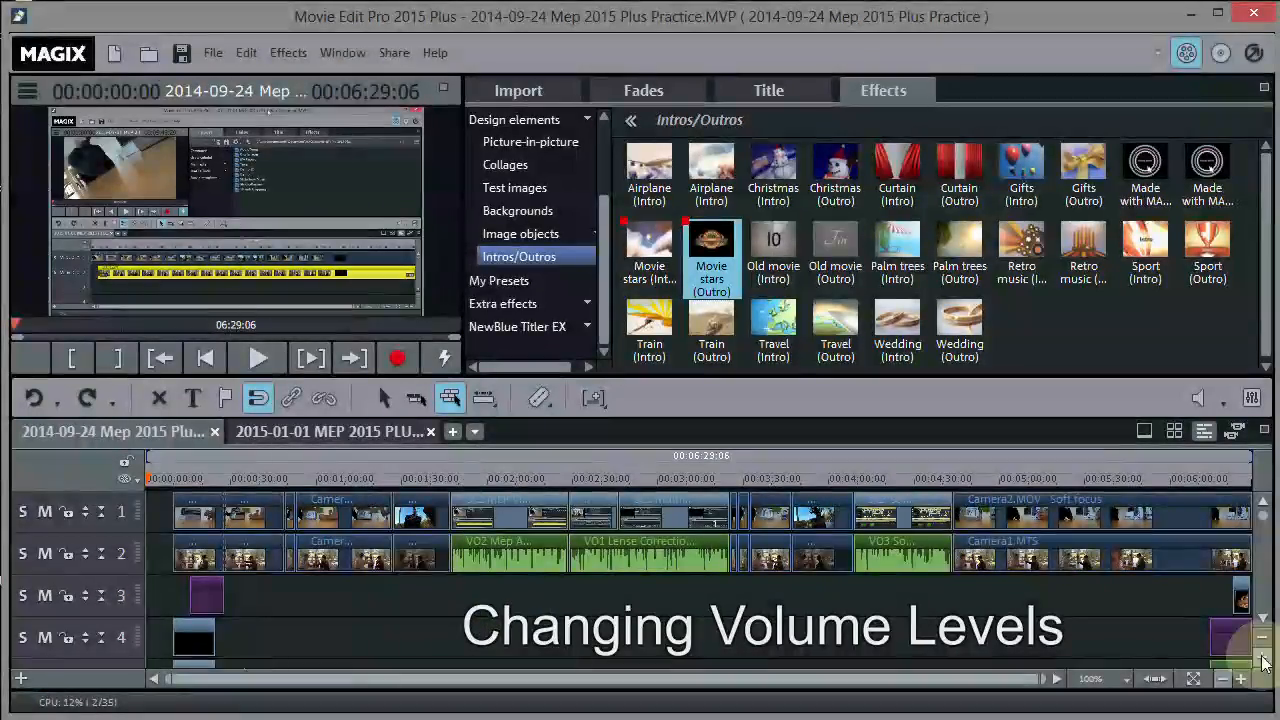
# - Increase the track height and try the upper centre handle of the track 1 clip just before the SC2 screen recording
pyautogui.click(1263, 662)
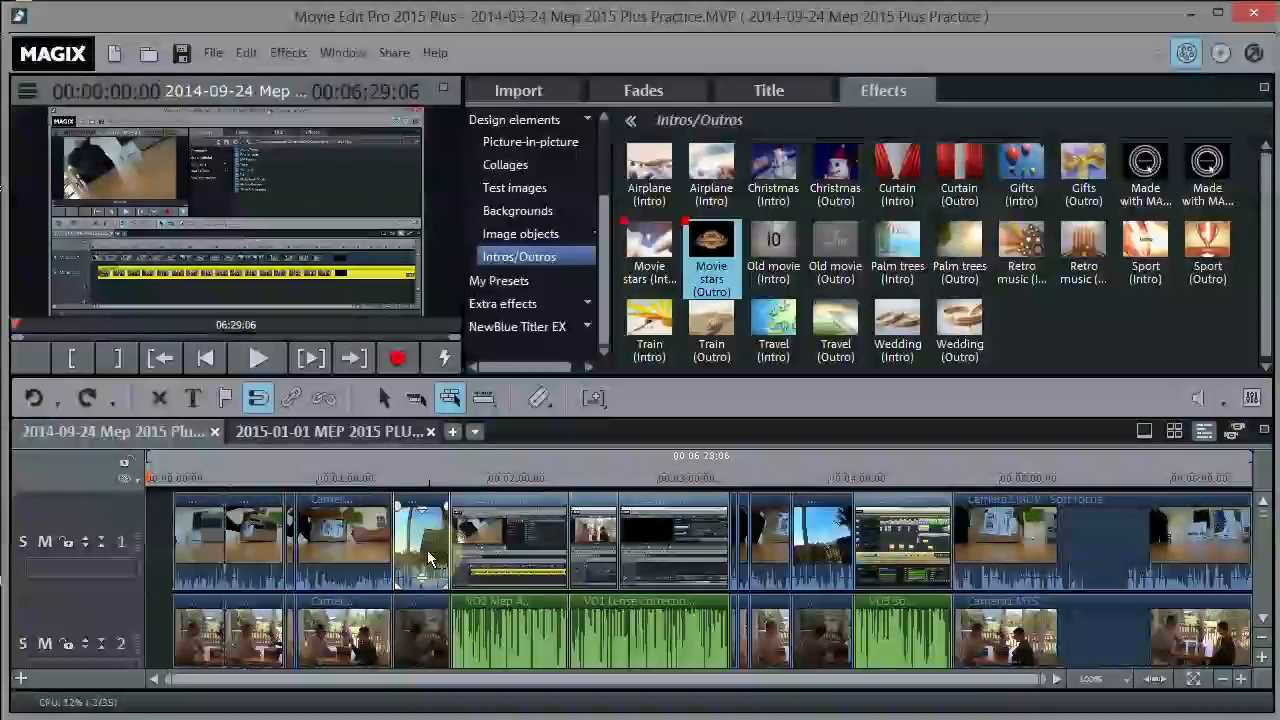
pyautogui.click(422, 503)
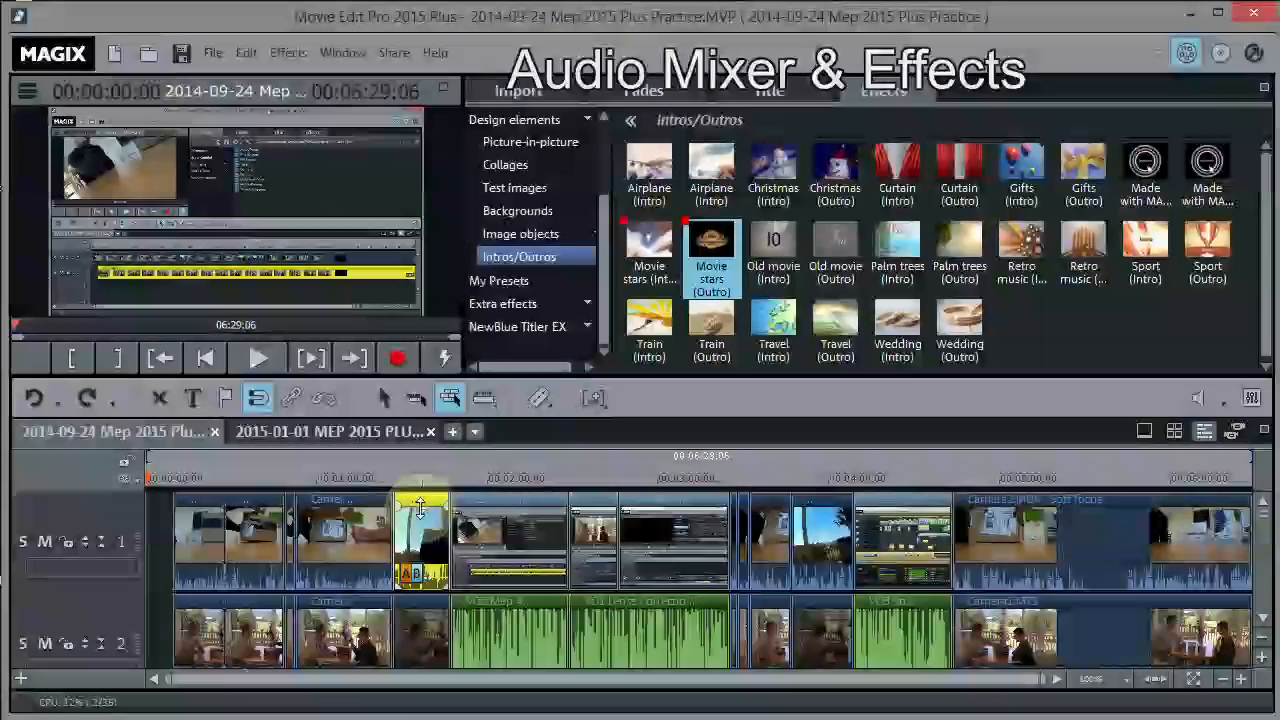
pyautogui.moveTo(420, 512); pyautogui.dragTo(383, 420)
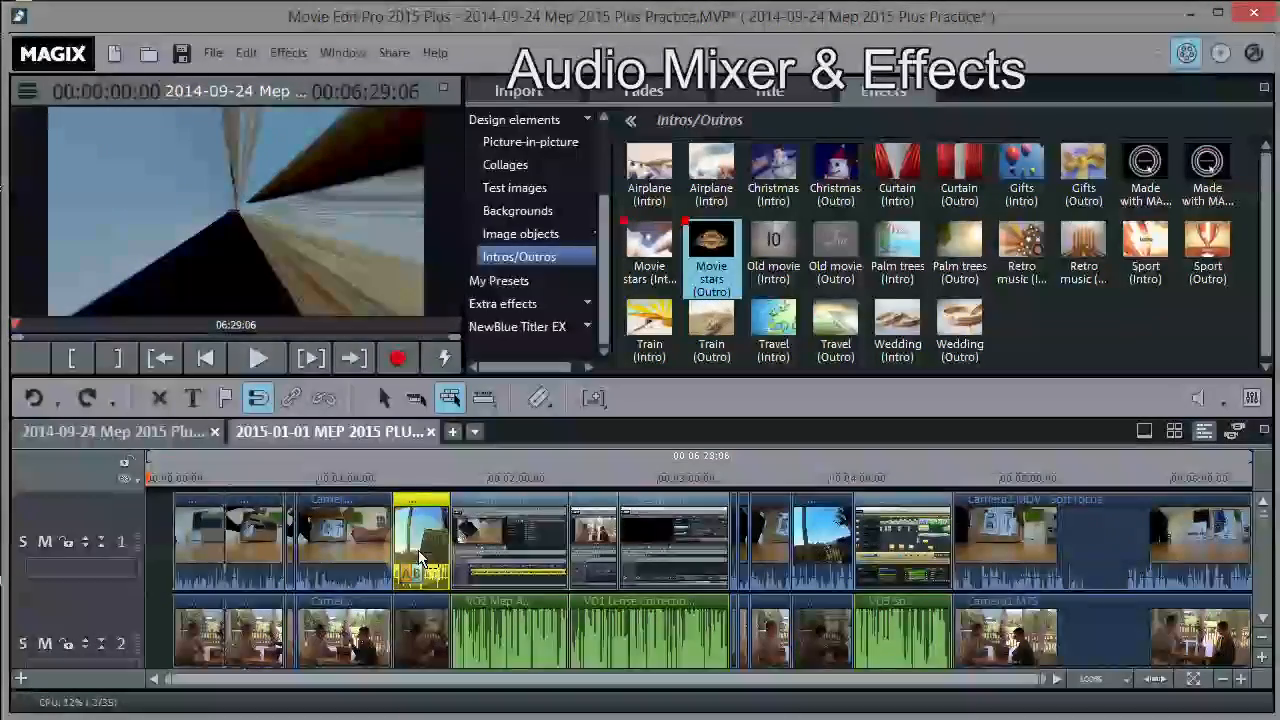
pyautogui.click(432, 570)
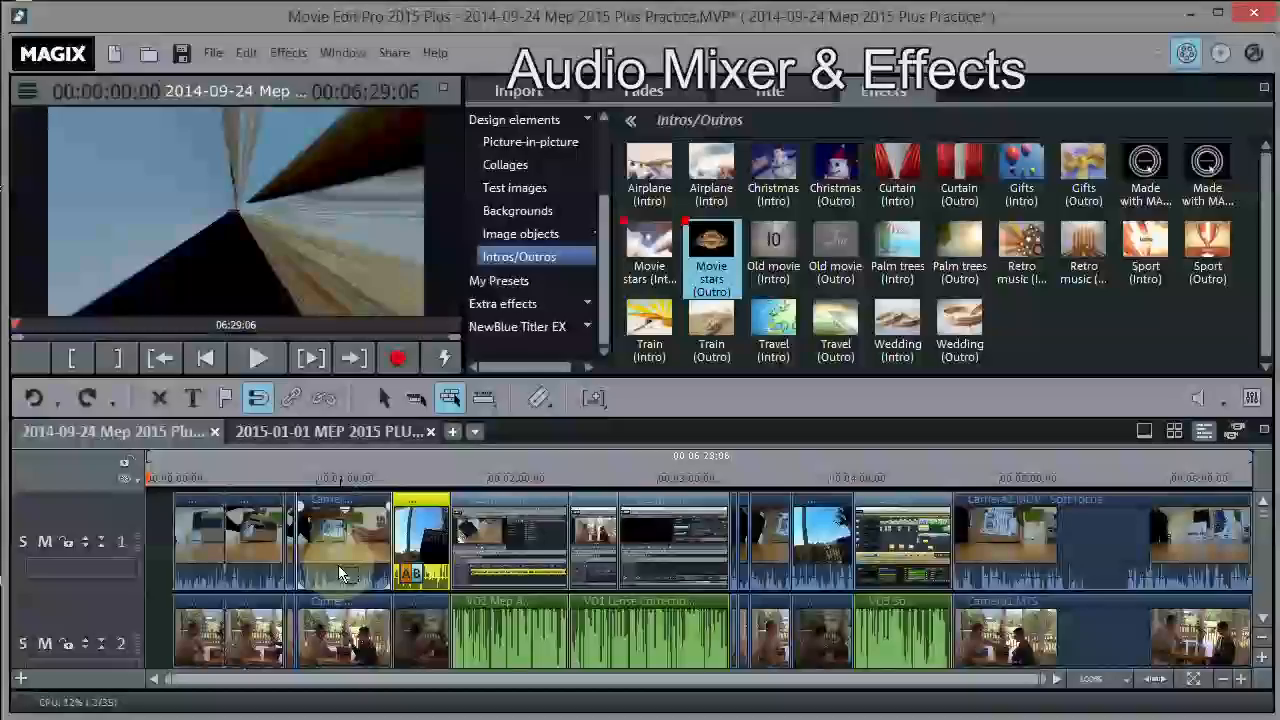
# - Adjust the volume of the camera clip at about one minute on track 1 with the volume handle on its waveform
pyautogui.moveTo(343, 574); pyautogui.dragTo(370, 540)
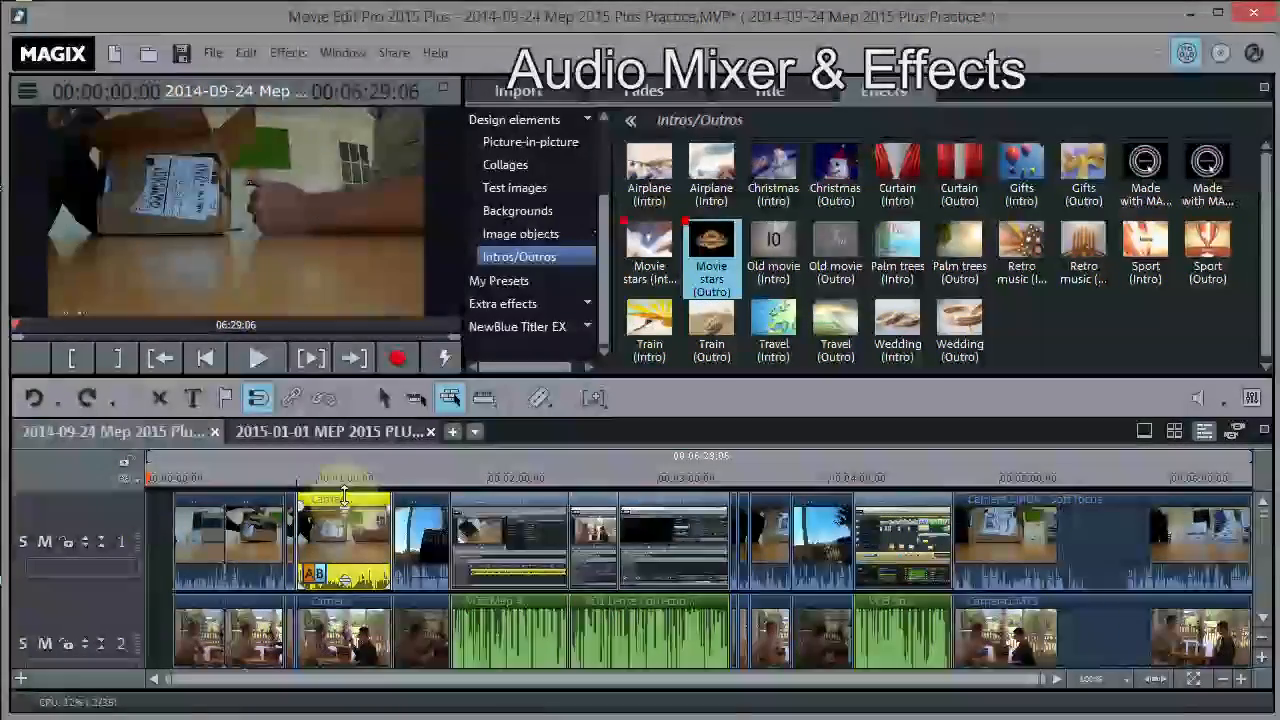
pyautogui.click(408, 512)
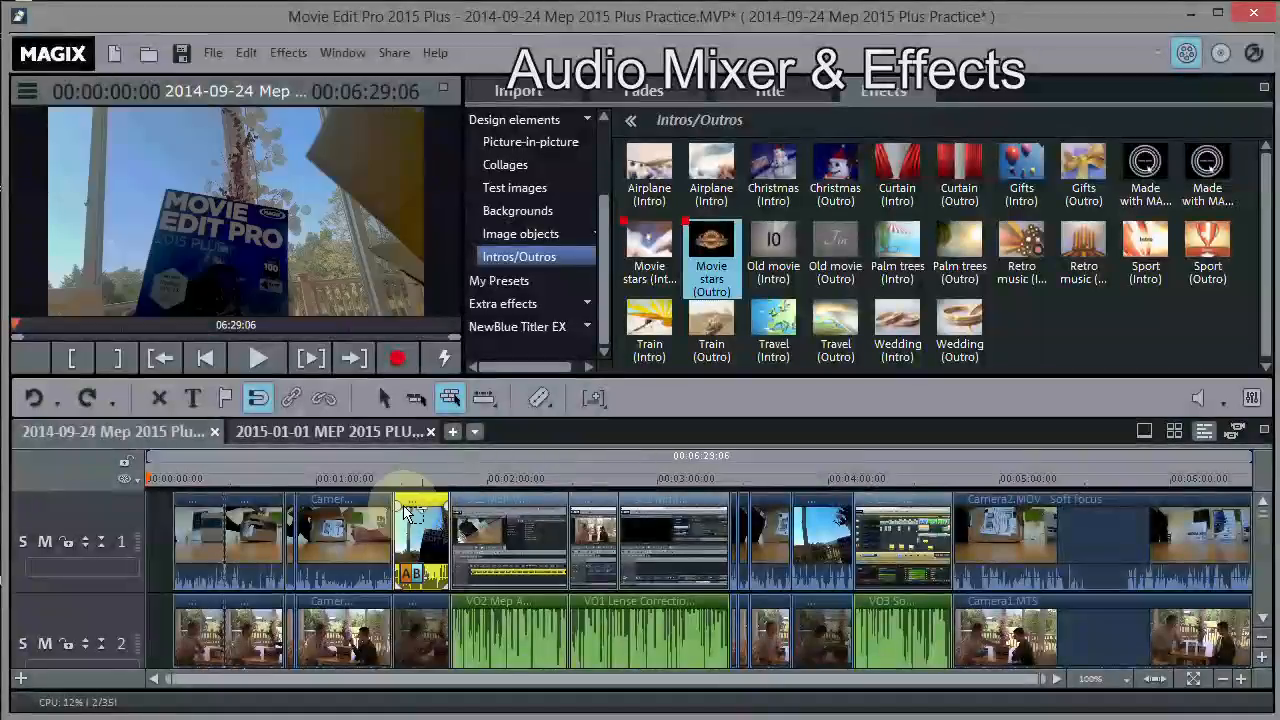
pyautogui.click(343, 533)
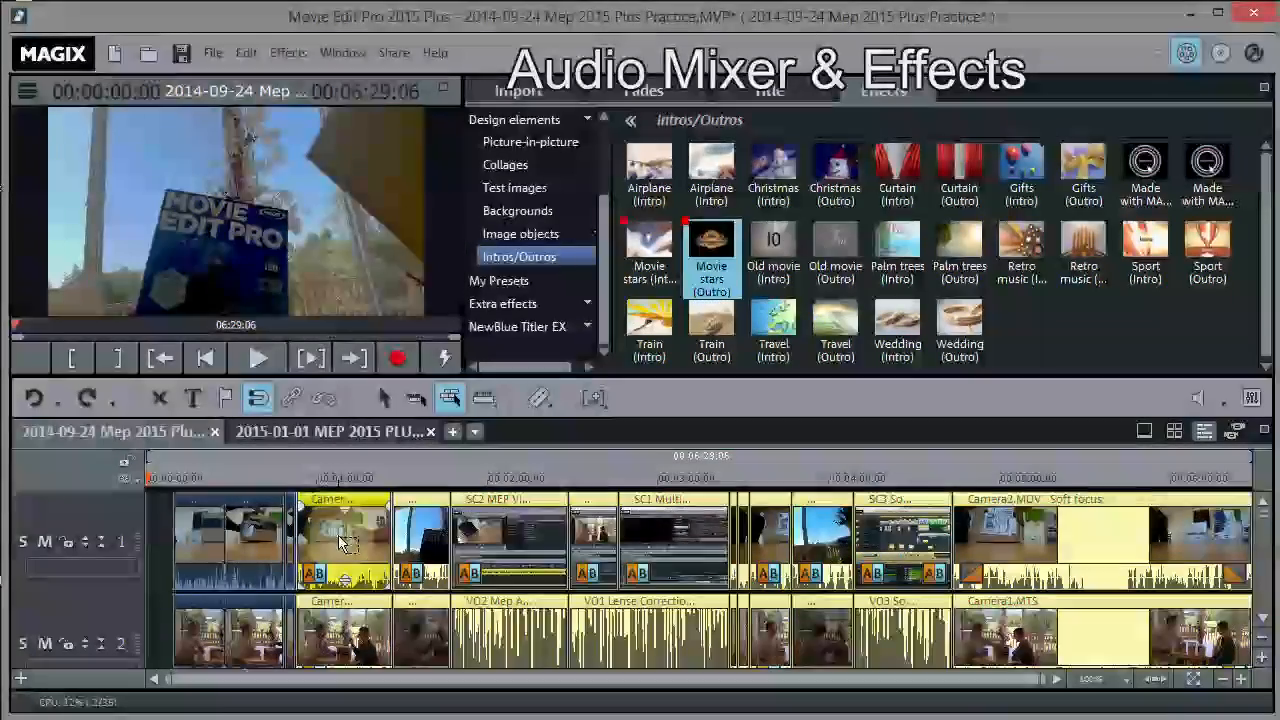
pyautogui.moveTo(344, 579); pyautogui.dragTo(370, 500)
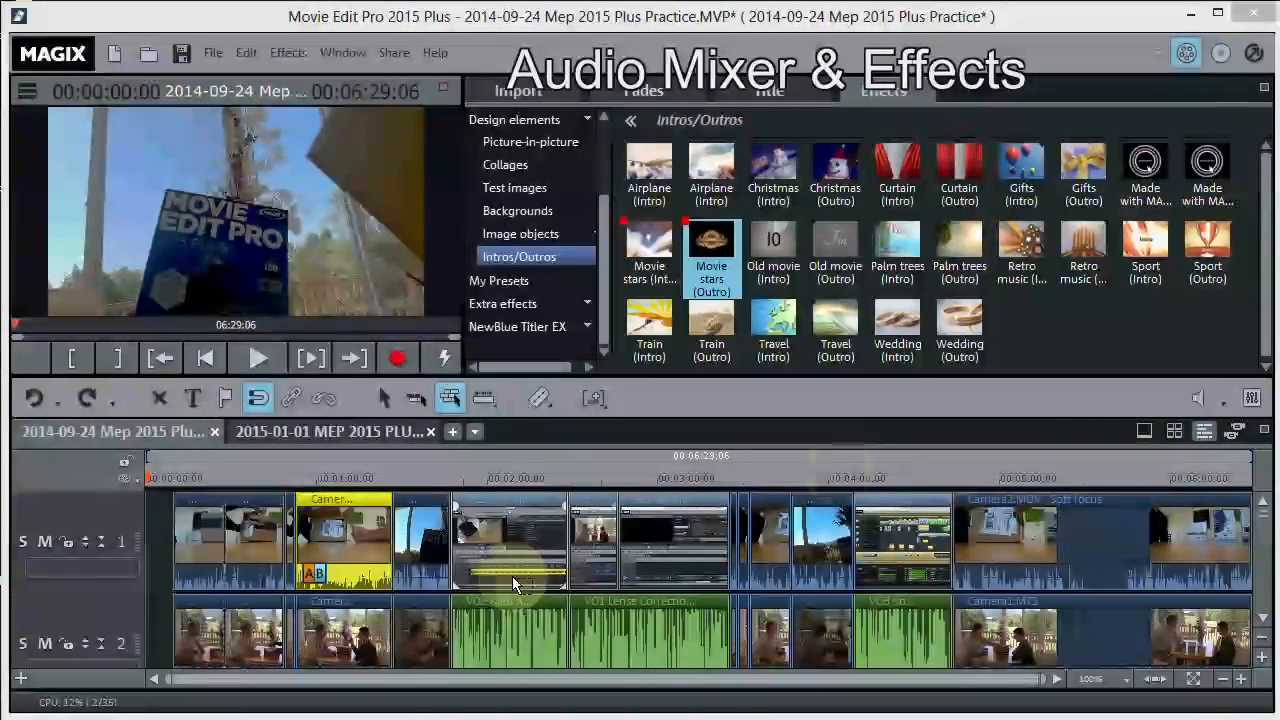
# - Open the audio mixer beside the preview and play the movie's opening to check the track levels
pyautogui.click(1252, 398)
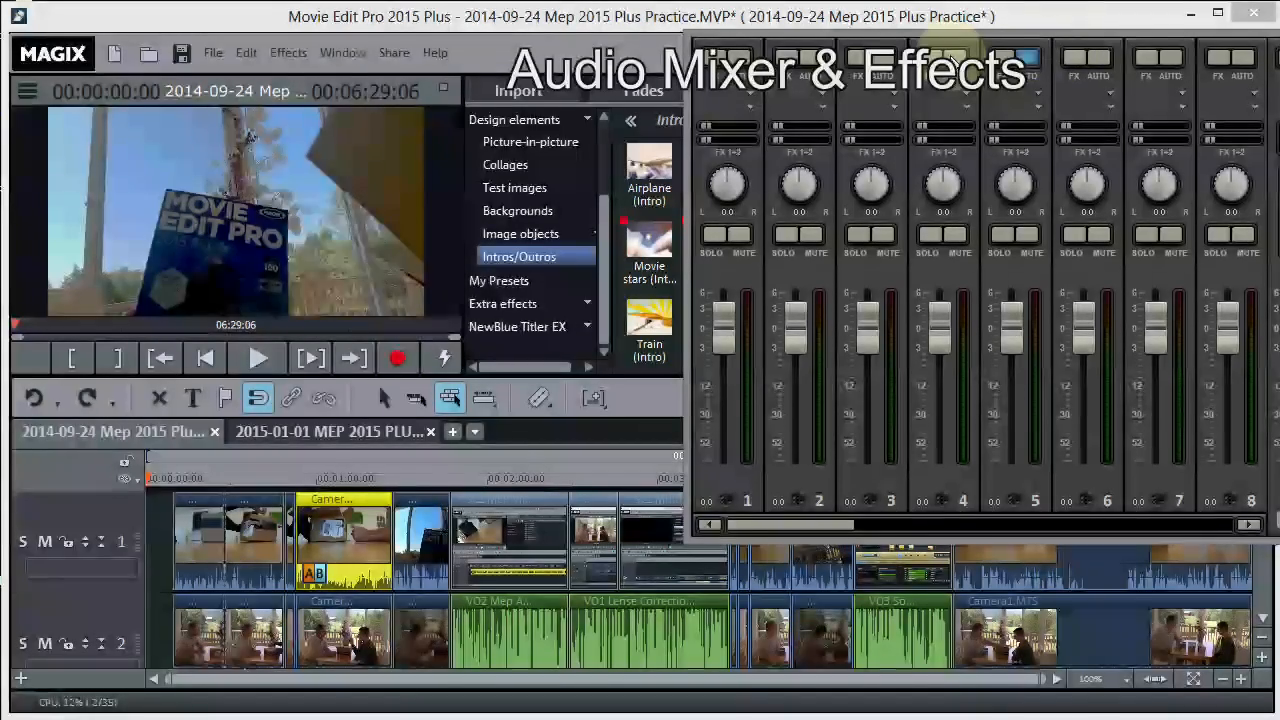
pyautogui.moveTo(958, 55); pyautogui.dragTo(641, 85)
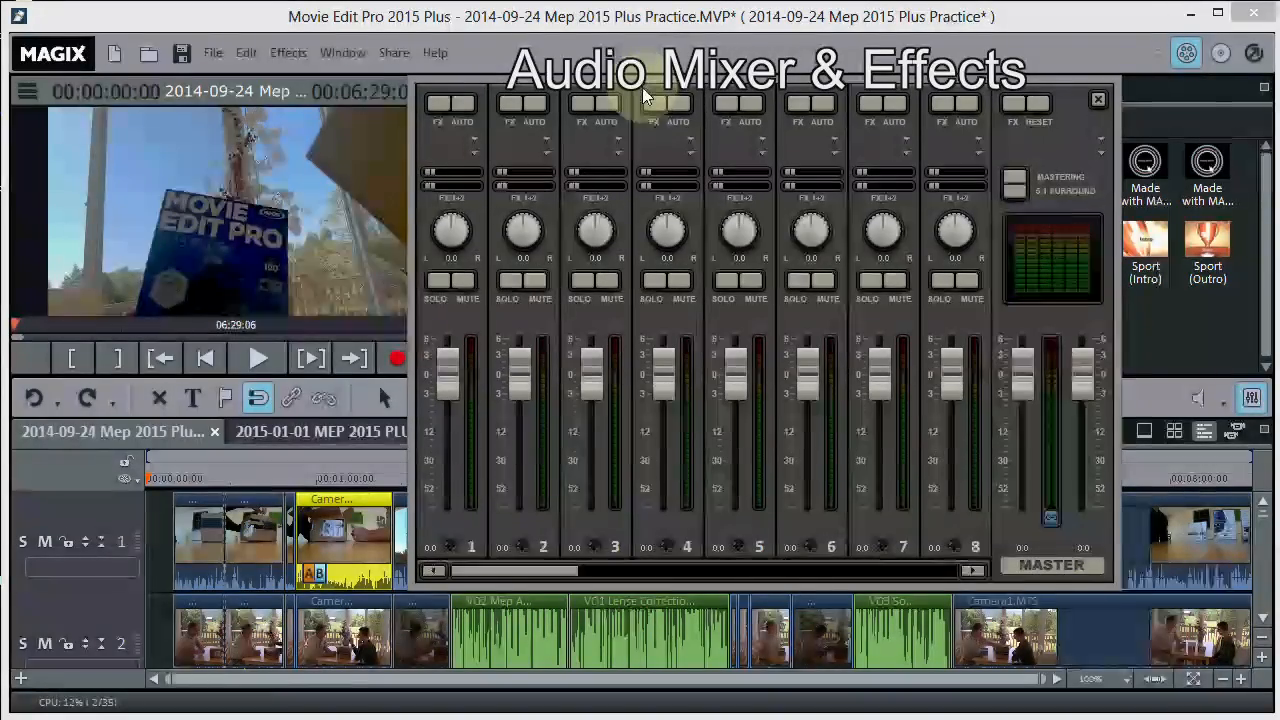
pyautogui.click(253, 357)
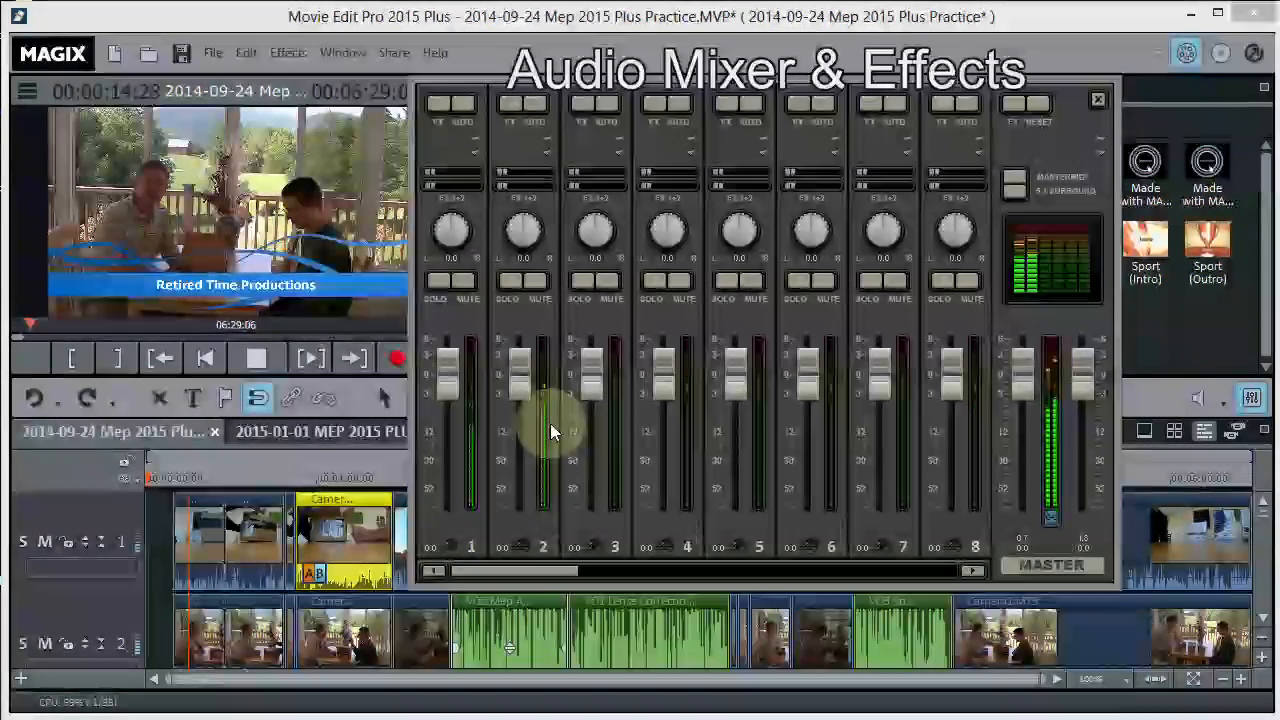
pyautogui.click(262, 355)
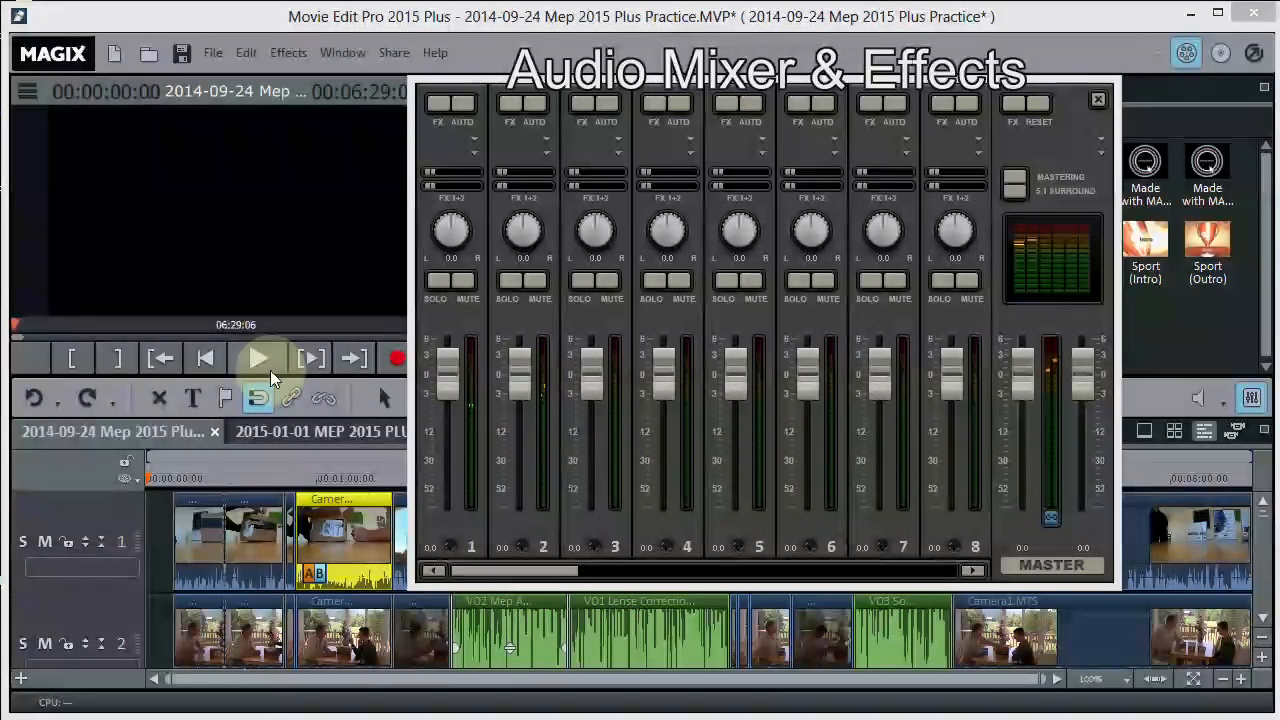
# - Try the mixer faders of tracks 1 and 2, setting track 1 to -0.2 and leaving track 2 at 0.0
pyautogui.moveTo(455, 372)
pyautogui.mouseDown()
pyautogui.moveTo(450, 468)
pyautogui.moveTo(456, 378)
pyautogui.moveTo(463, 417)
pyautogui.moveTo(514, 366)
pyautogui.moveTo(449, 400)
pyautogui.moveTo(449, 376)
pyautogui.mouseUp()
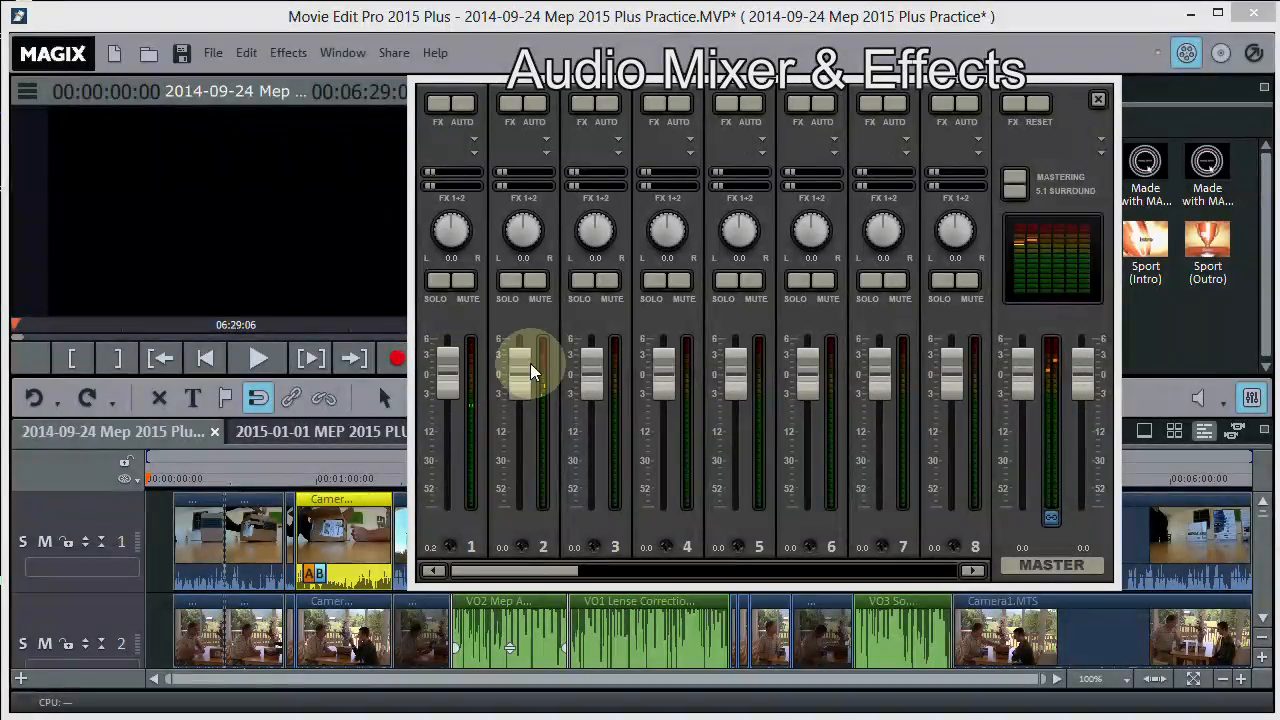
pyautogui.moveTo(524, 366)
pyautogui.mouseDown()
pyautogui.moveTo(524, 400)
pyautogui.moveTo(522, 375)
pyautogui.mouseUp()
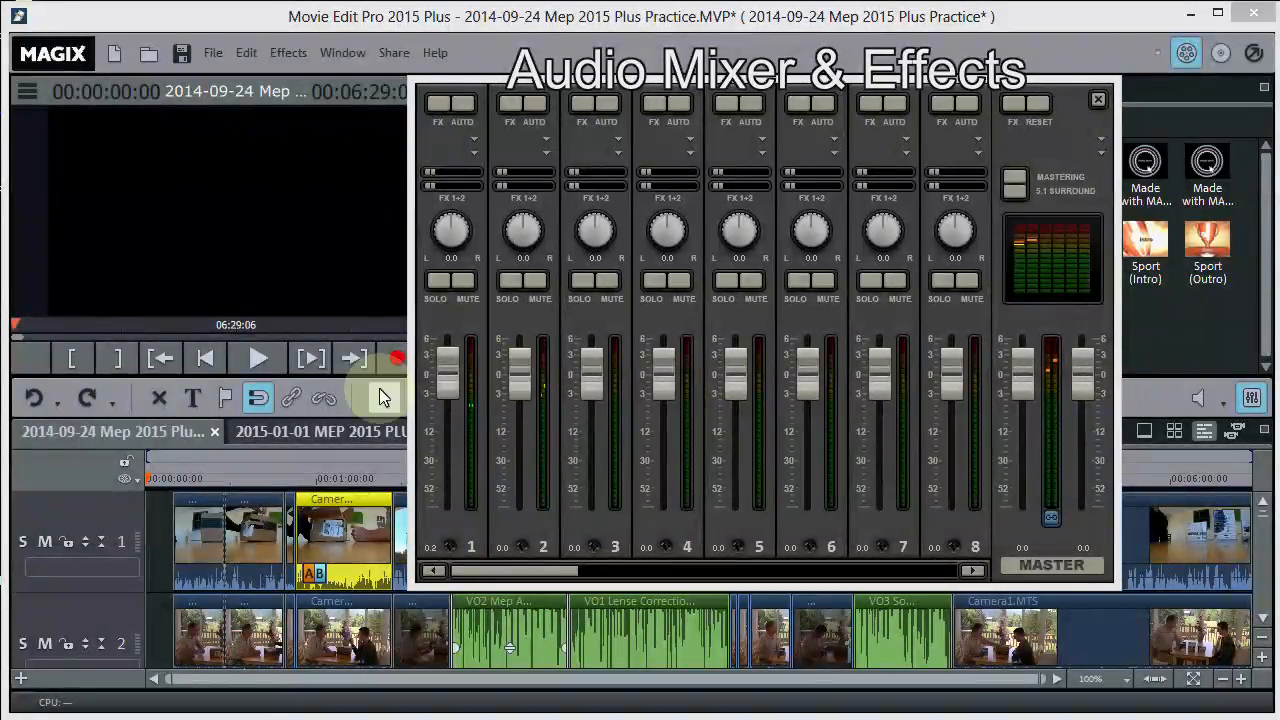
pyautogui.moveTo(446, 376); pyautogui.dragTo(520, 381)
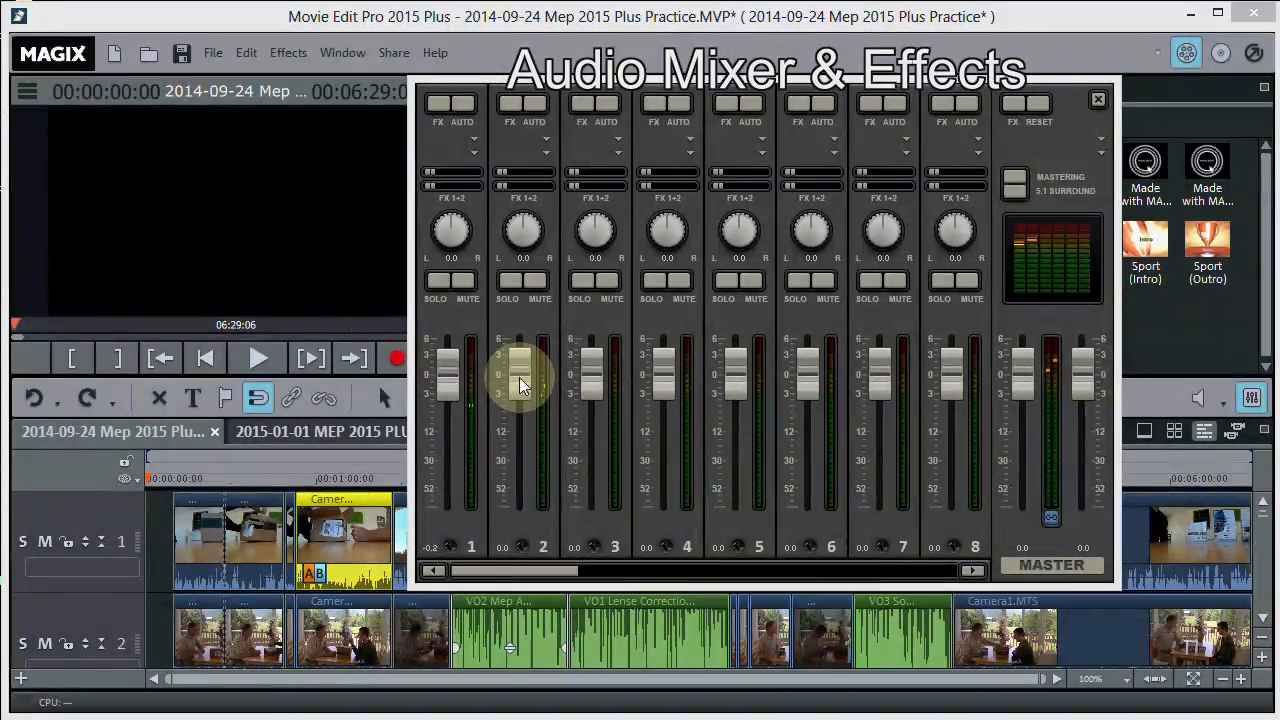
# - Play the movie from about 24 seconds and lower the track 2 fader to -57.2 and the track 1 fader to -45.9
pyautogui.click(256, 360)
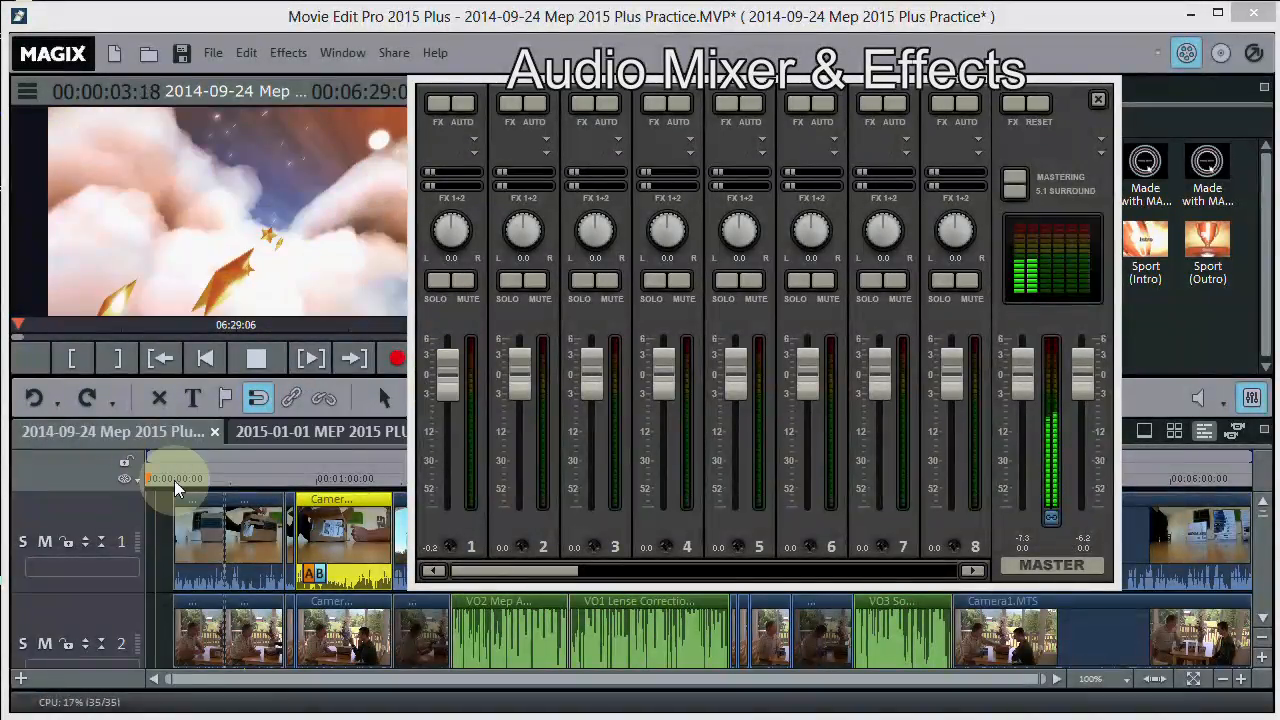
pyautogui.click(214, 478)
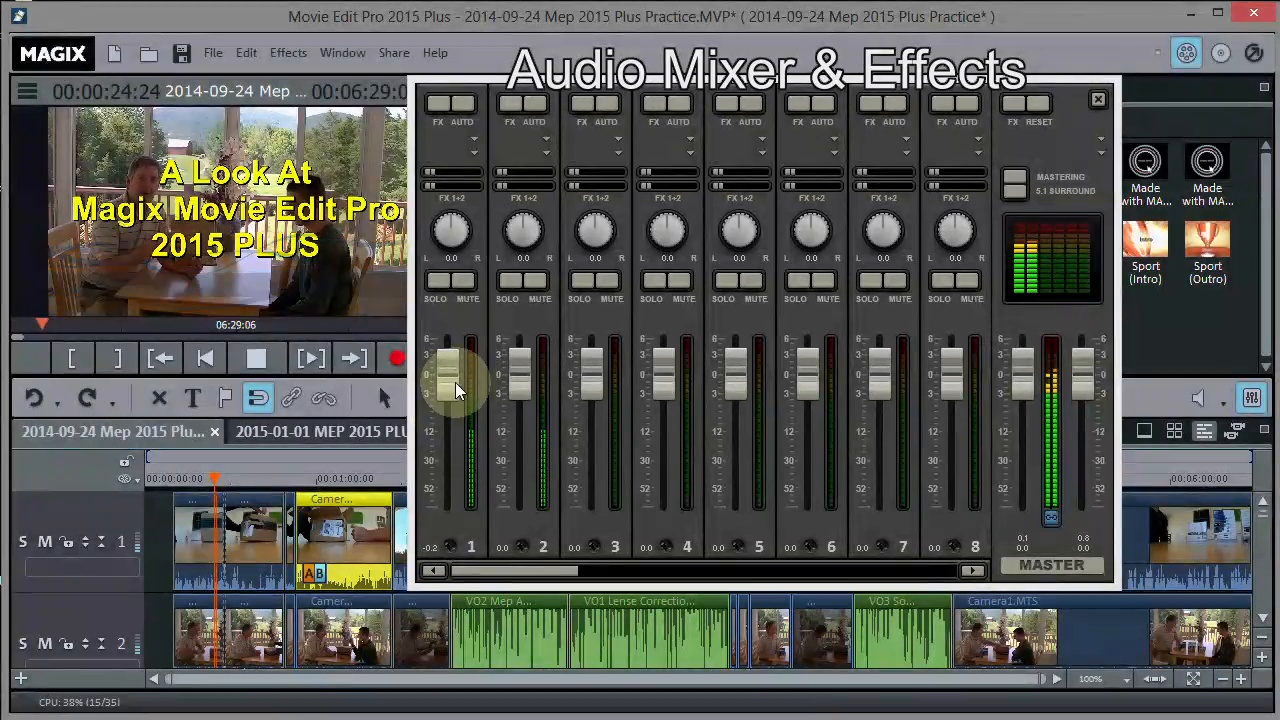
pyautogui.moveTo(521, 372); pyautogui.dragTo(522, 500)
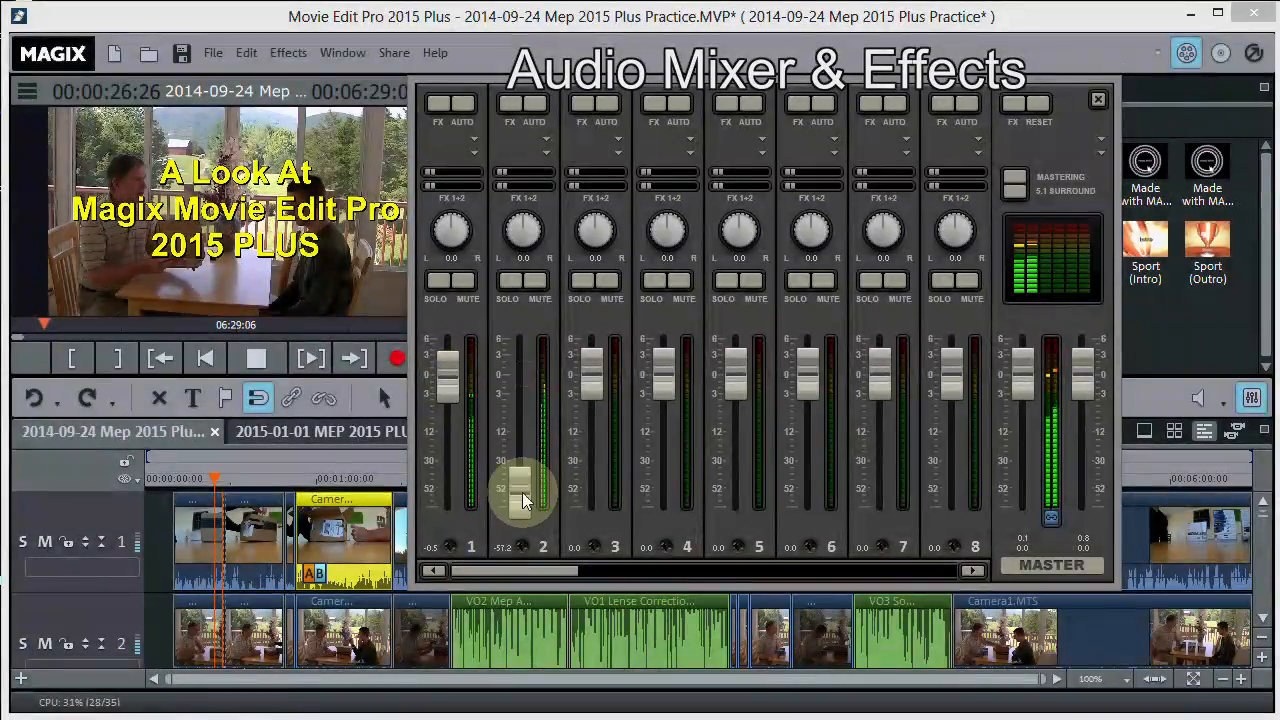
pyautogui.moveTo(447, 372); pyautogui.dragTo(463, 492)
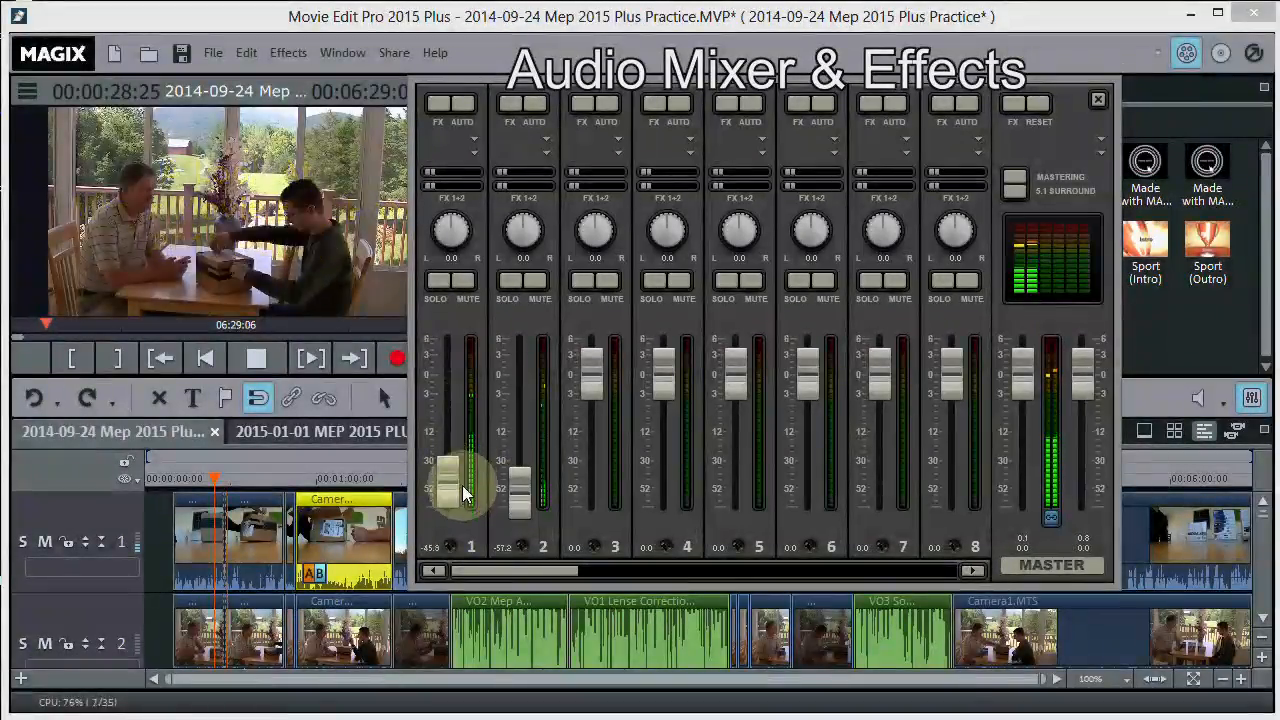
# - Rebalance the tracks during playback, setting track 1 to 0.0 and track 2 to -26.2, and stop playback
pyautogui.moveTo(452, 475); pyautogui.dragTo(446, 373)
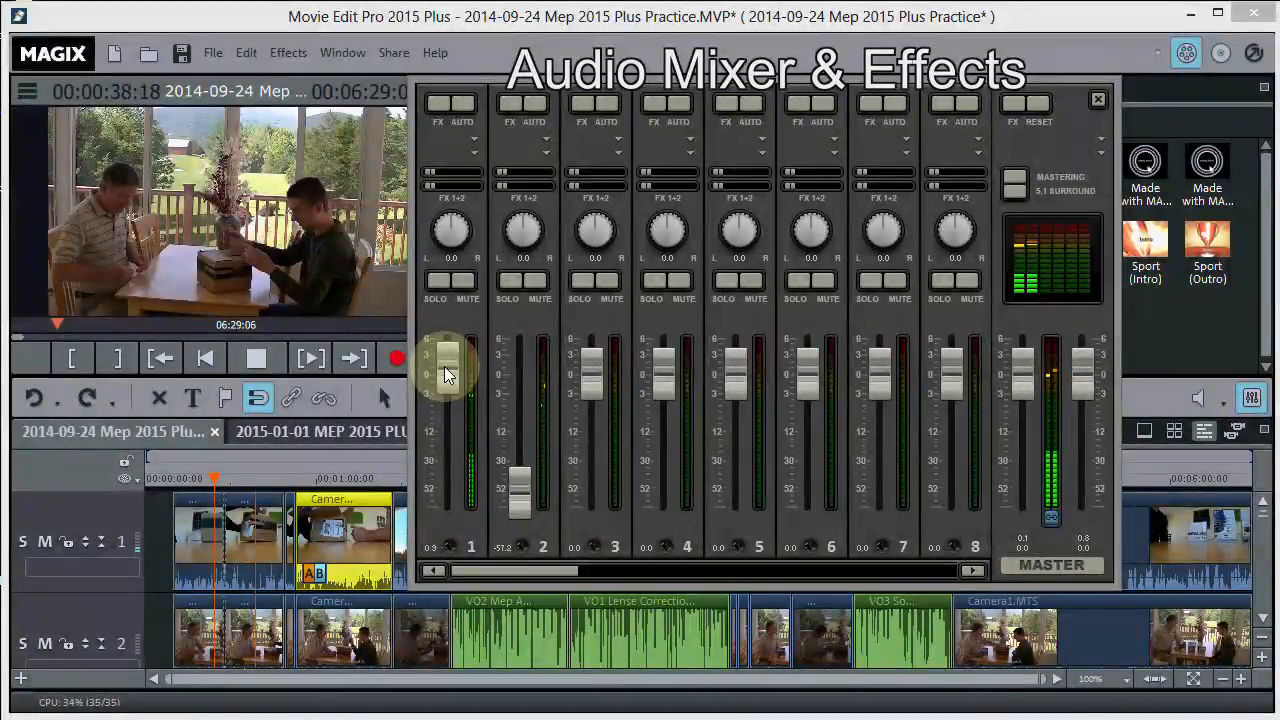
pyautogui.moveTo(445, 367); pyautogui.dragTo(445, 374)
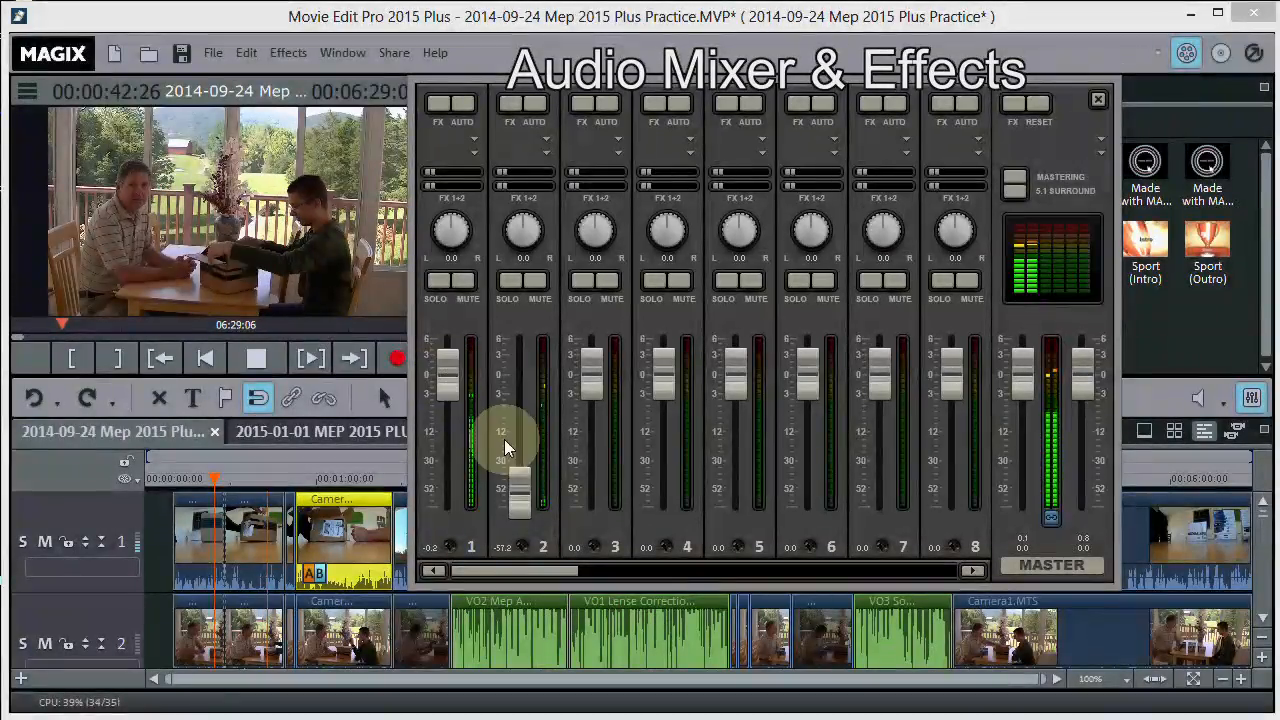
pyautogui.moveTo(520, 495); pyautogui.dragTo(518, 470)
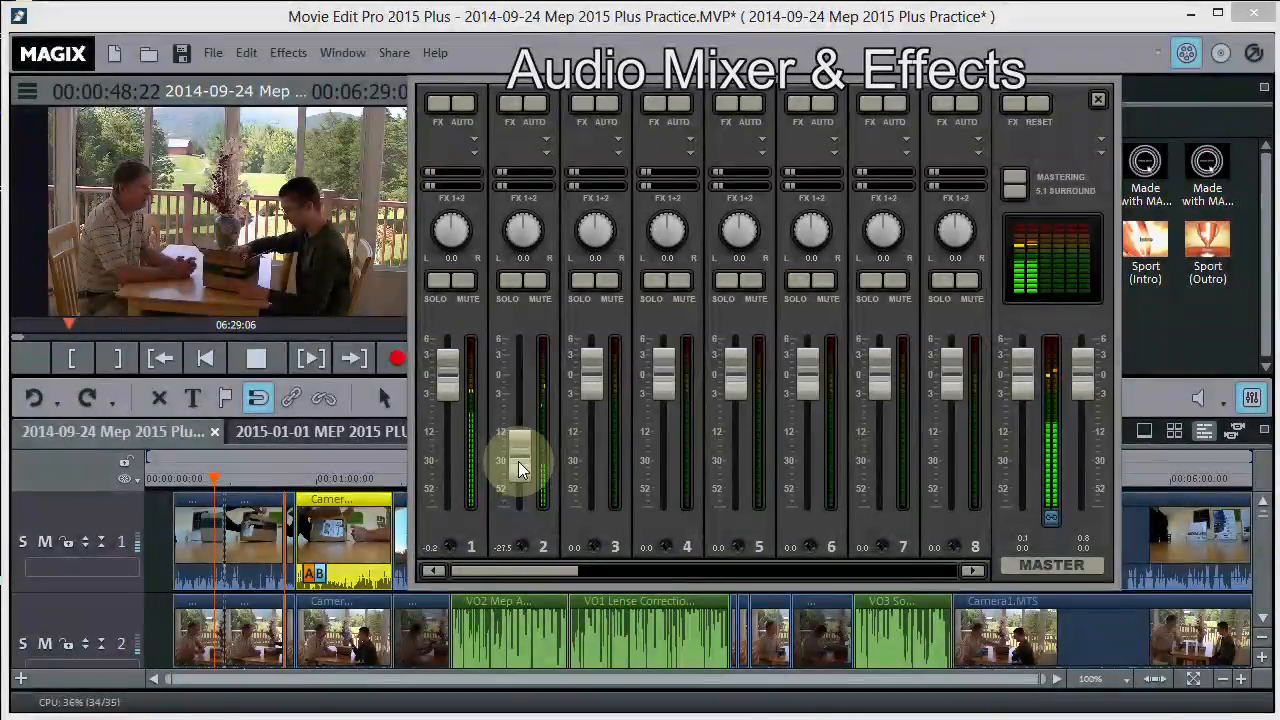
pyautogui.moveTo(518, 470); pyautogui.dragTo(517, 463)
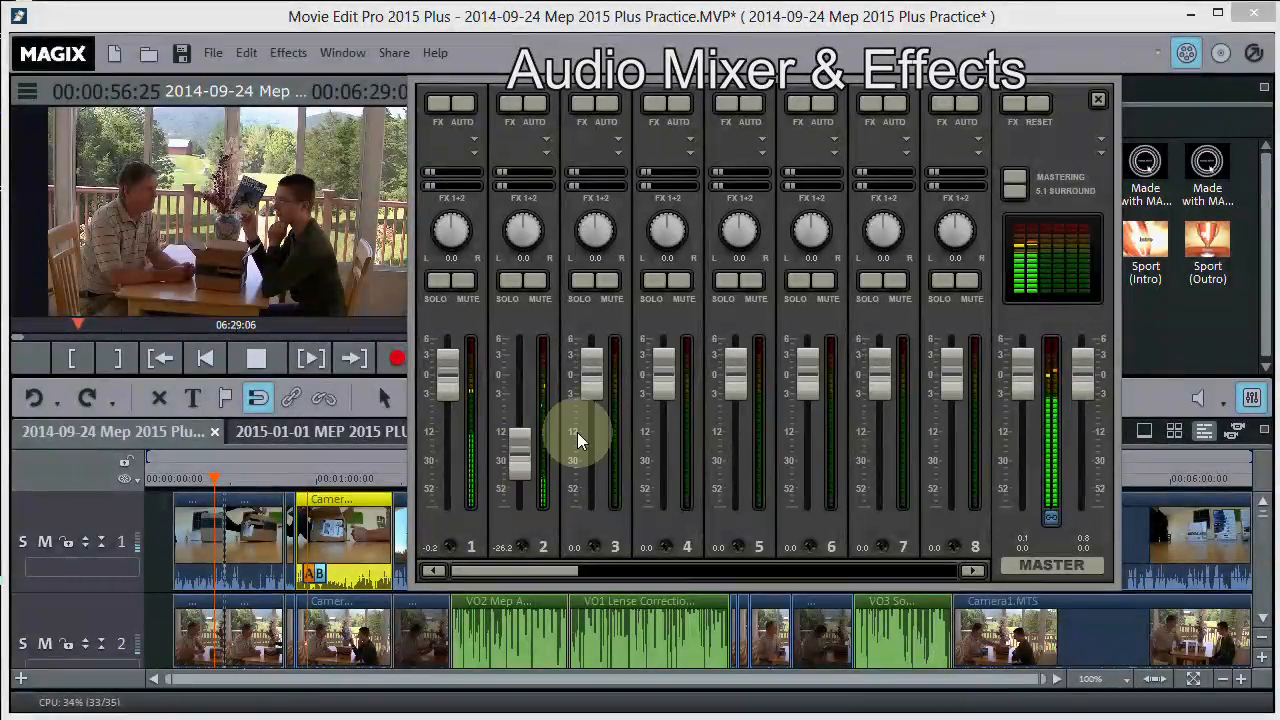
pyautogui.moveTo(449, 371)
pyautogui.mouseDown()
pyautogui.moveTo(454, 383)
pyautogui.moveTo(448, 367)
pyautogui.mouseUp()
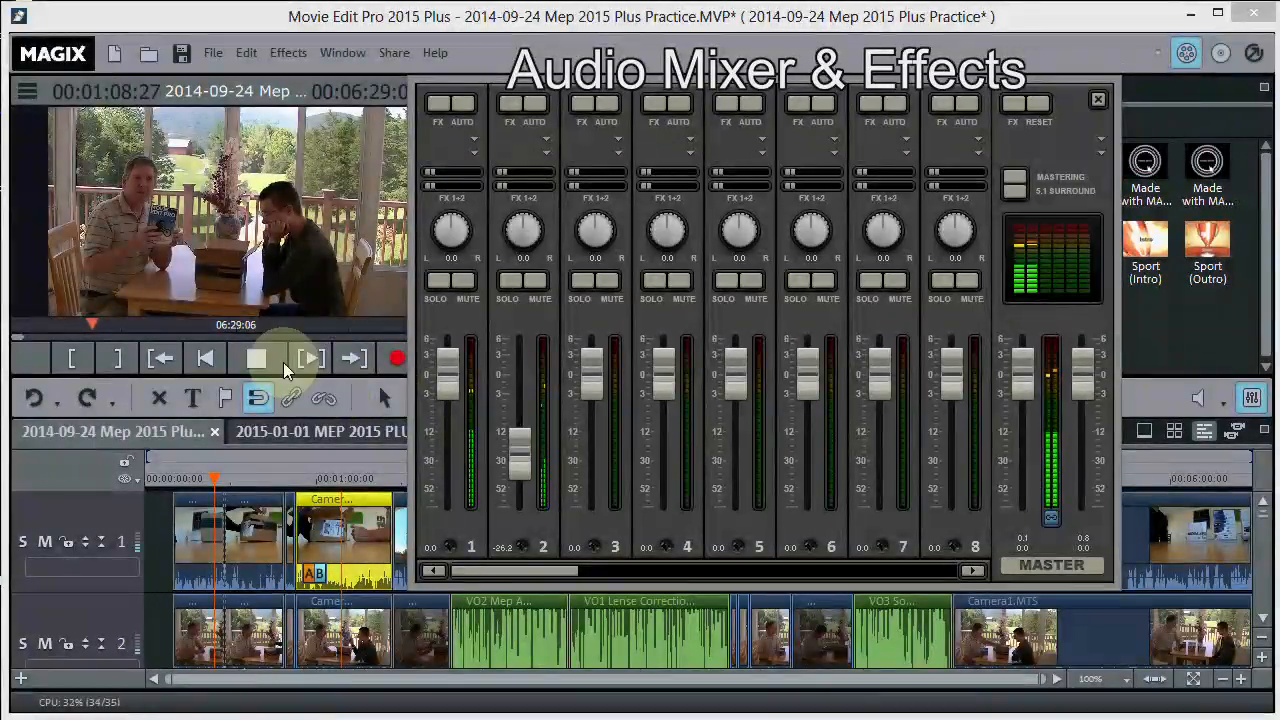
pyautogui.click(262, 358)
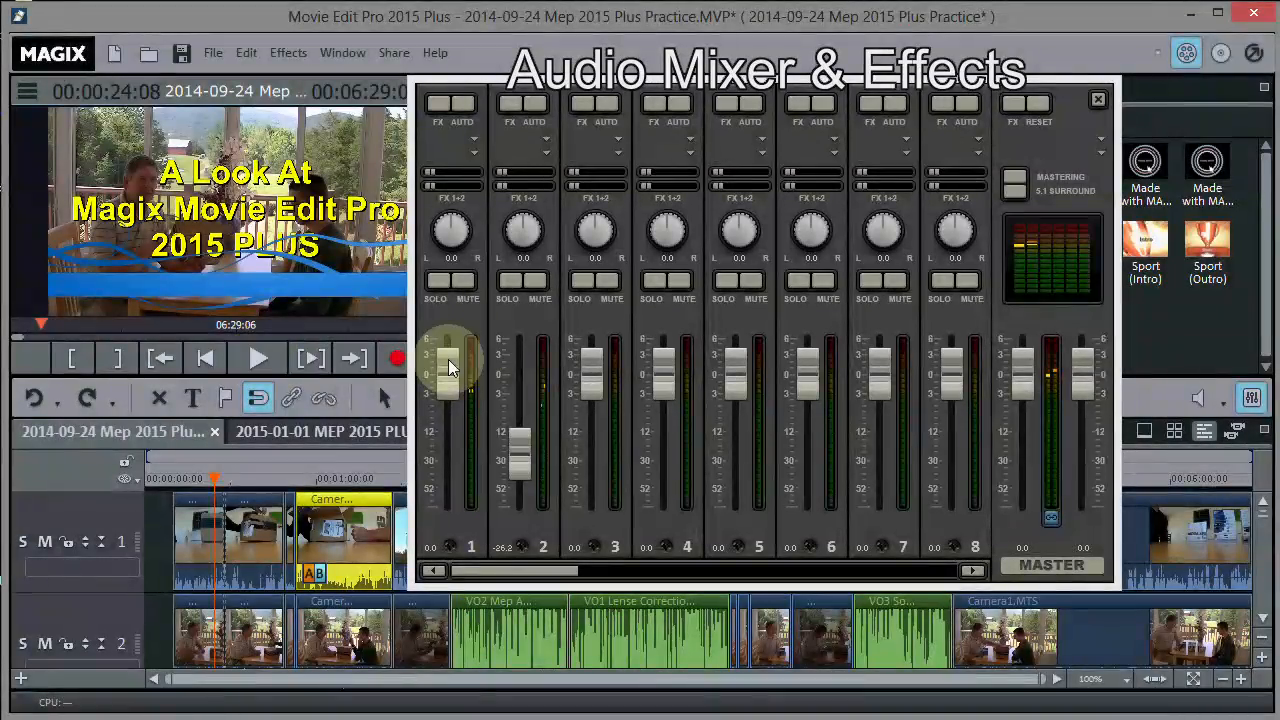
# - Set the mixer fader of track 1 to -3.7 and of track 2 to -26.8, and briefly play the mix
pyautogui.moveTo(449, 373); pyautogui.dragTo(451, 400)
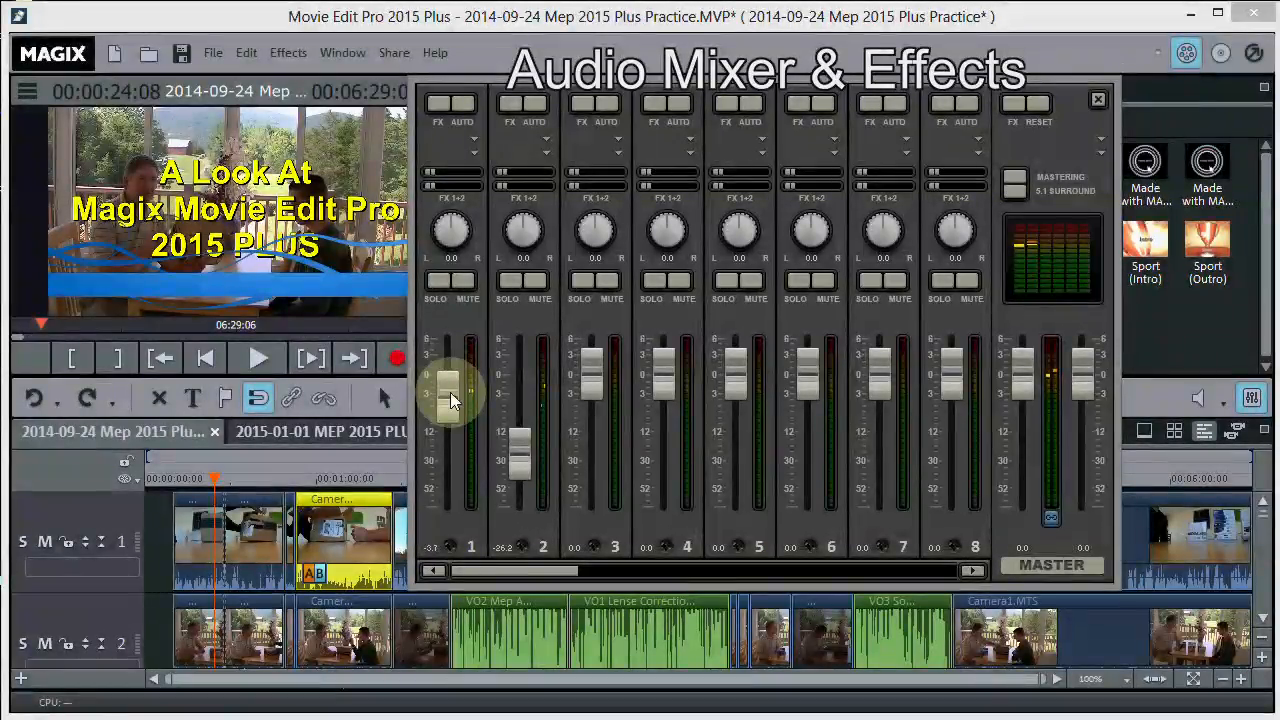
pyautogui.moveTo(518, 460)
pyautogui.mouseDown()
pyautogui.moveTo(518, 448)
pyautogui.moveTo(518, 462)
pyautogui.mouseUp()
pyautogui.click(263, 360)
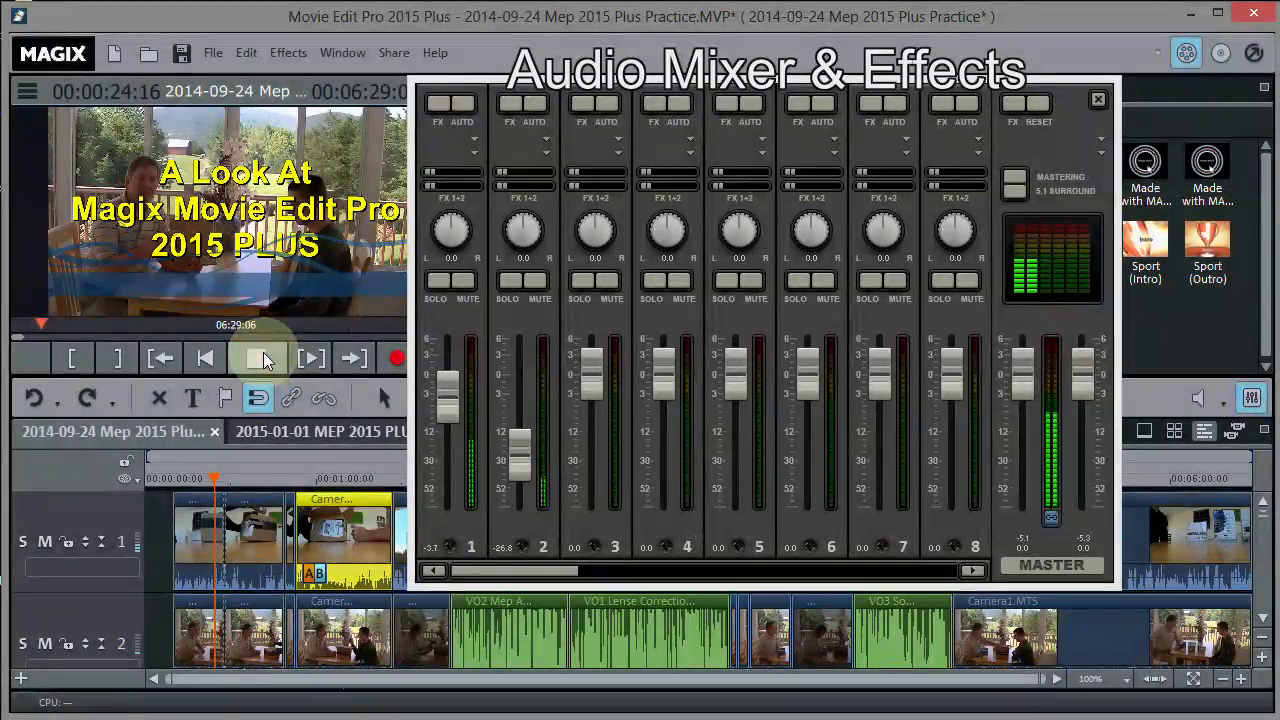
pyautogui.press('space')
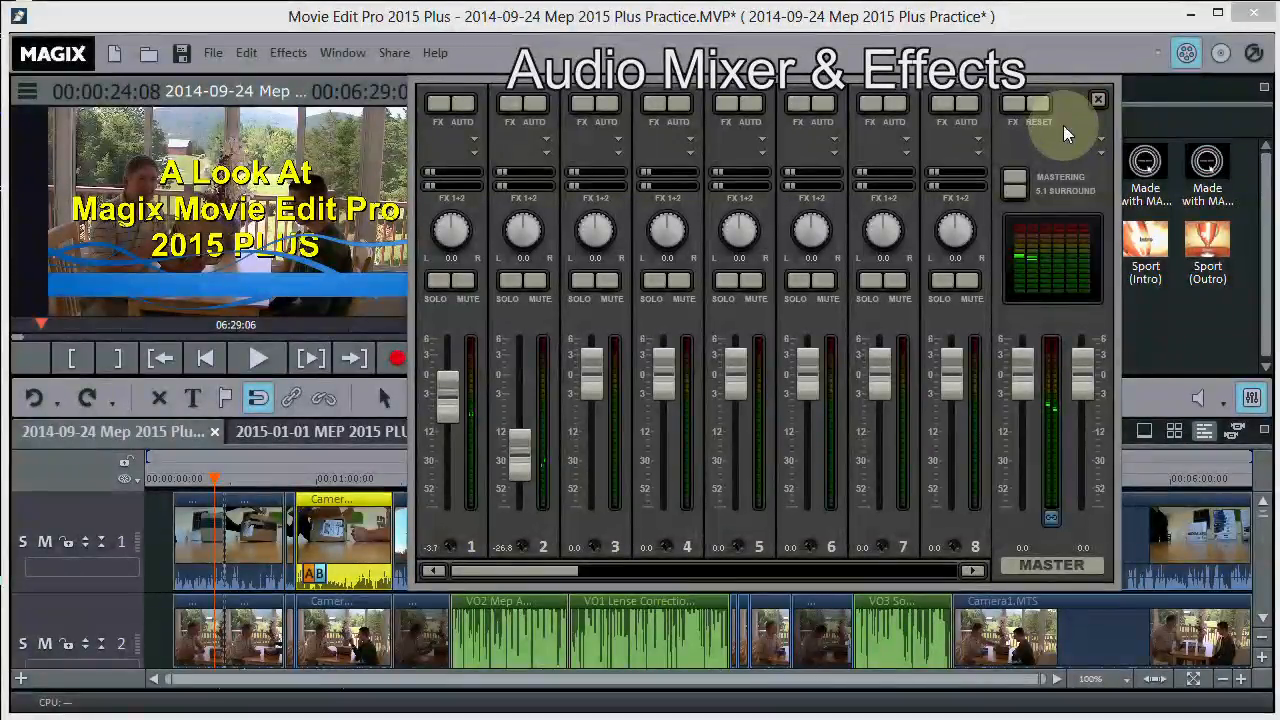
# - Lower the mixer's master volume to -0.2 and slightly raise the bands around 3K in track 1's 10-band equalizer
pyautogui.moveTo(1088, 373)
pyautogui.mouseDown()
pyautogui.moveTo(1080, 484)
pyautogui.moveTo(1086, 395)
pyautogui.moveTo(1086, 443)
pyautogui.moveTo(1092, 432)
pyautogui.moveTo(1083, 376)
pyautogui.moveTo(1080, 409)
pyautogui.moveTo(1070, 371)
pyautogui.mouseUp()
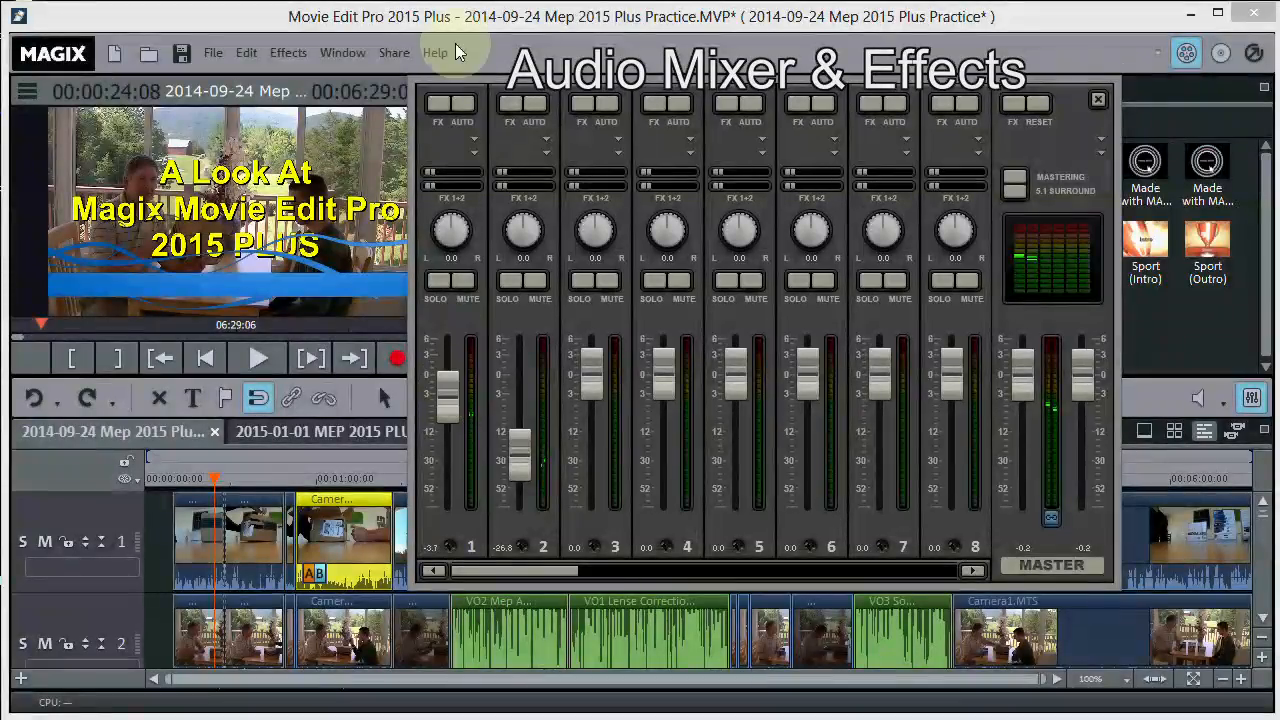
pyautogui.click(436, 106)
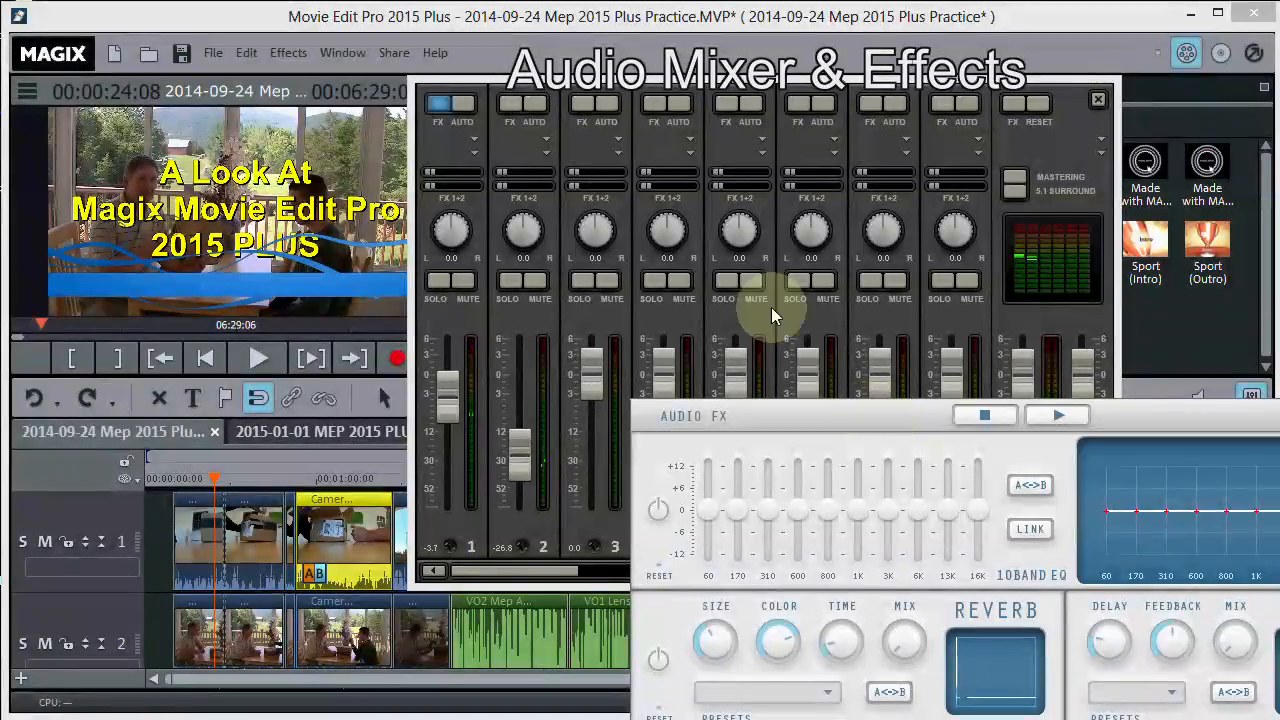
pyautogui.moveTo(887, 424); pyautogui.dragTo(530, 162)
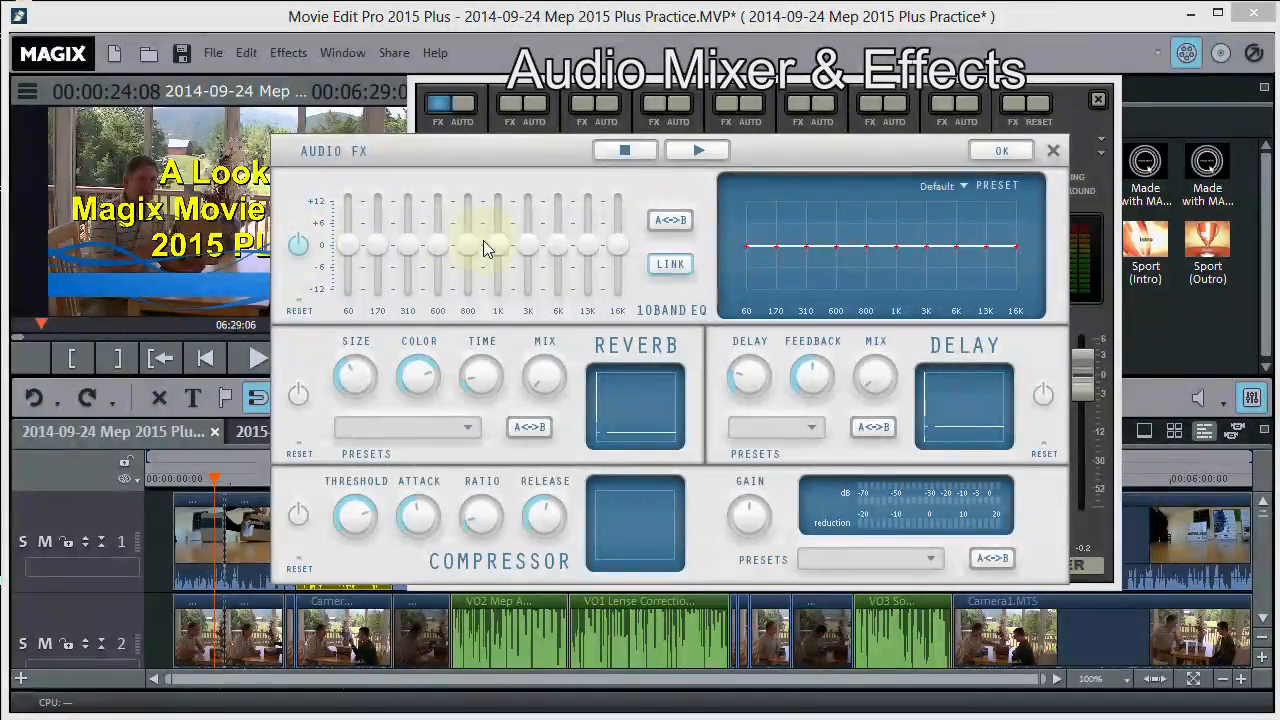
pyautogui.moveTo(498, 242); pyautogui.dragTo(528, 241)
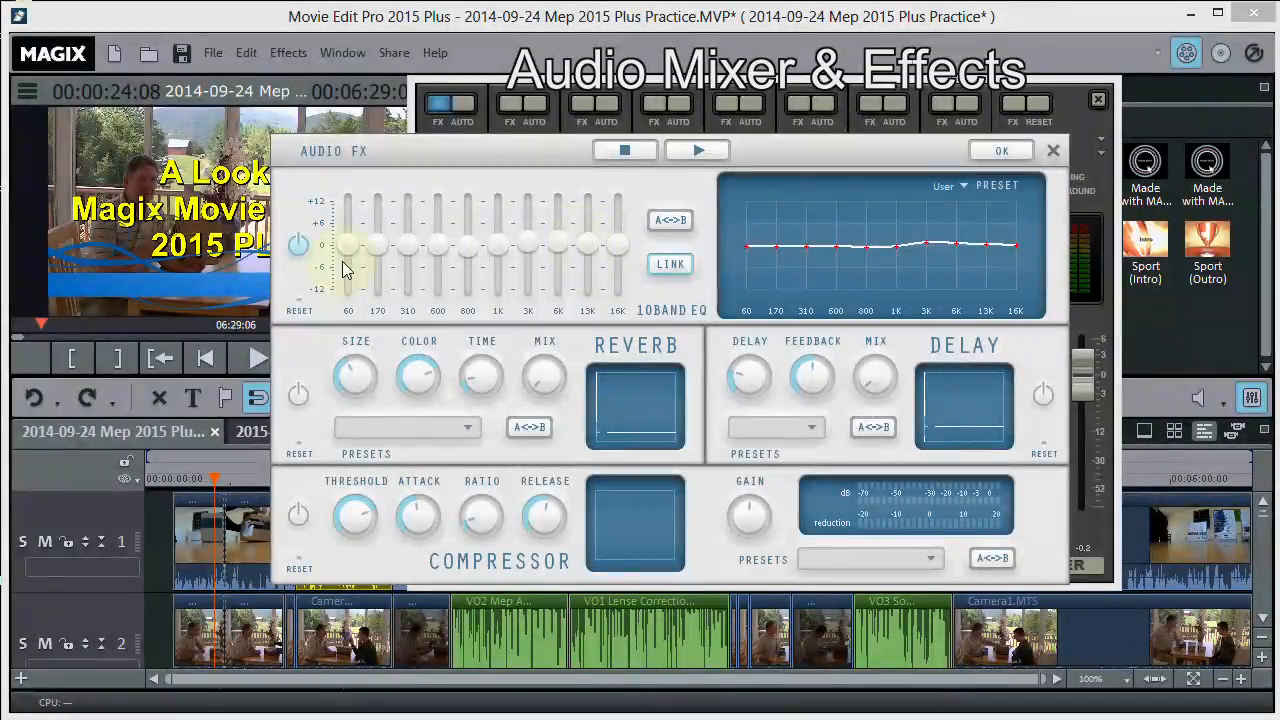
# - Switch off track 1's equalizer, try its reverb and compressor on and off, and close the track's audio effects
pyautogui.click(300, 249)
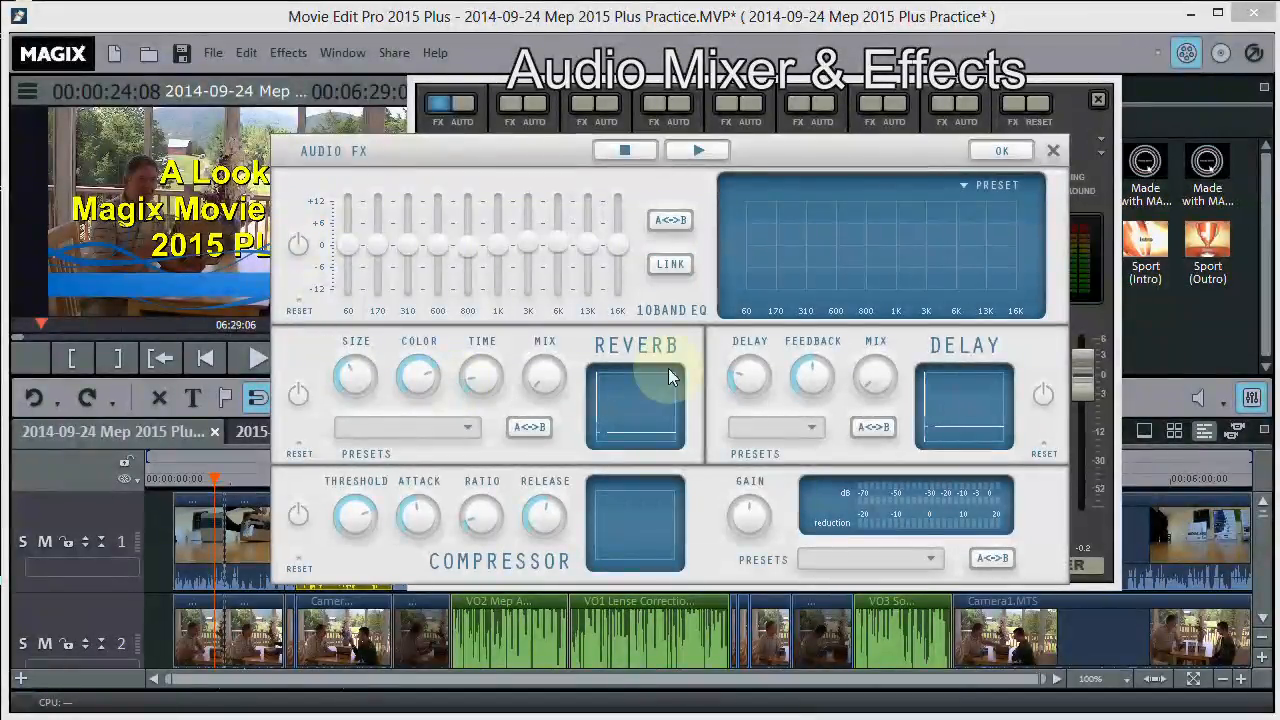
pyautogui.click(296, 398)
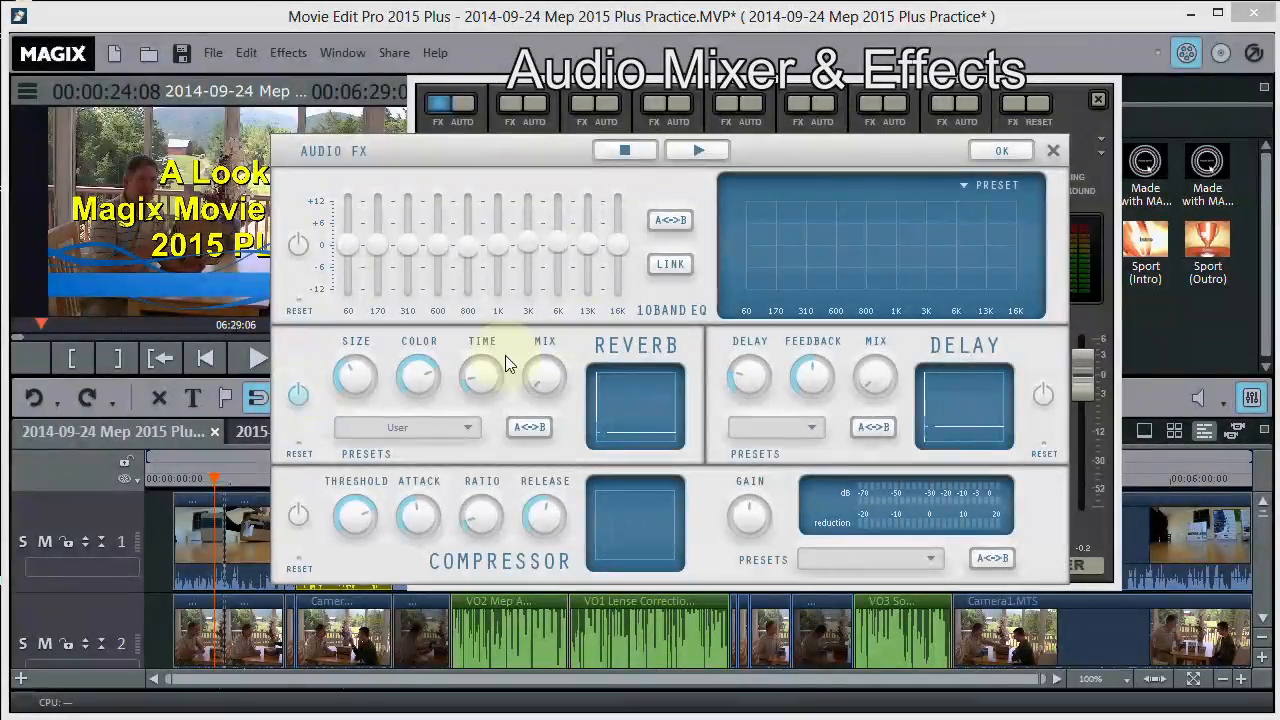
pyautogui.click(297, 395)
pyautogui.click(300, 517)
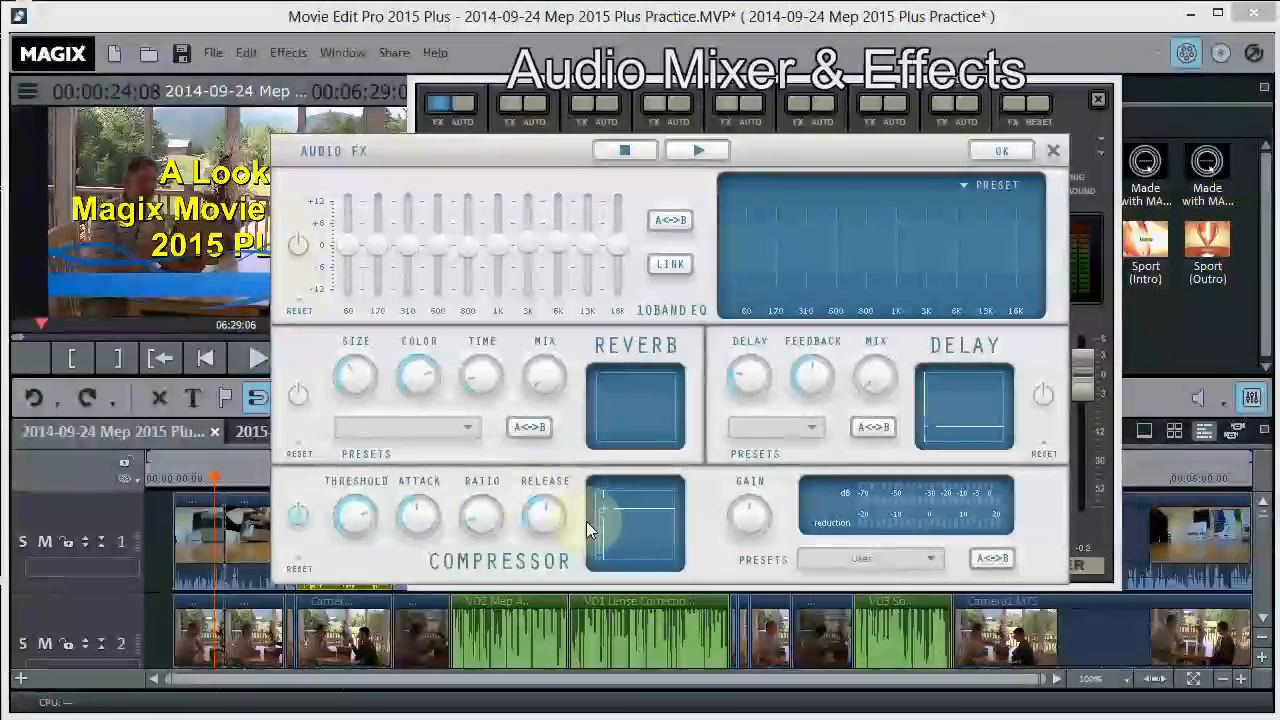
pyautogui.click(299, 518)
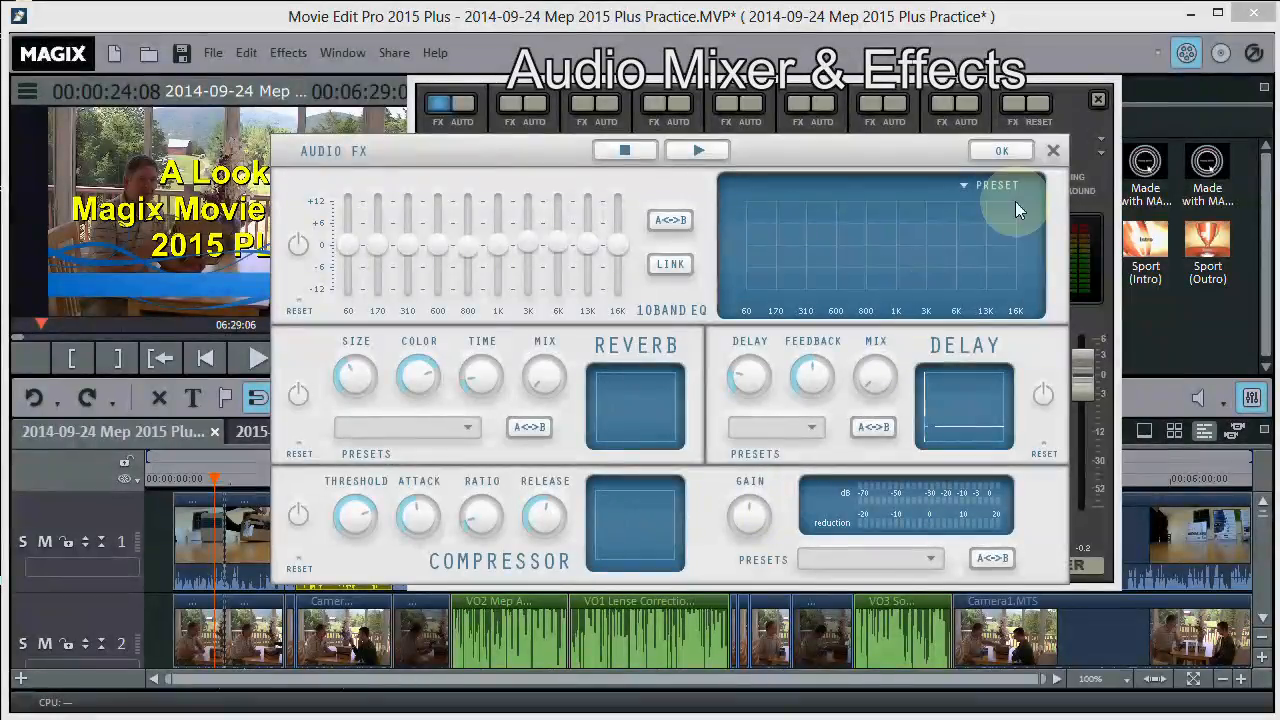
pyautogui.click(1054, 151)
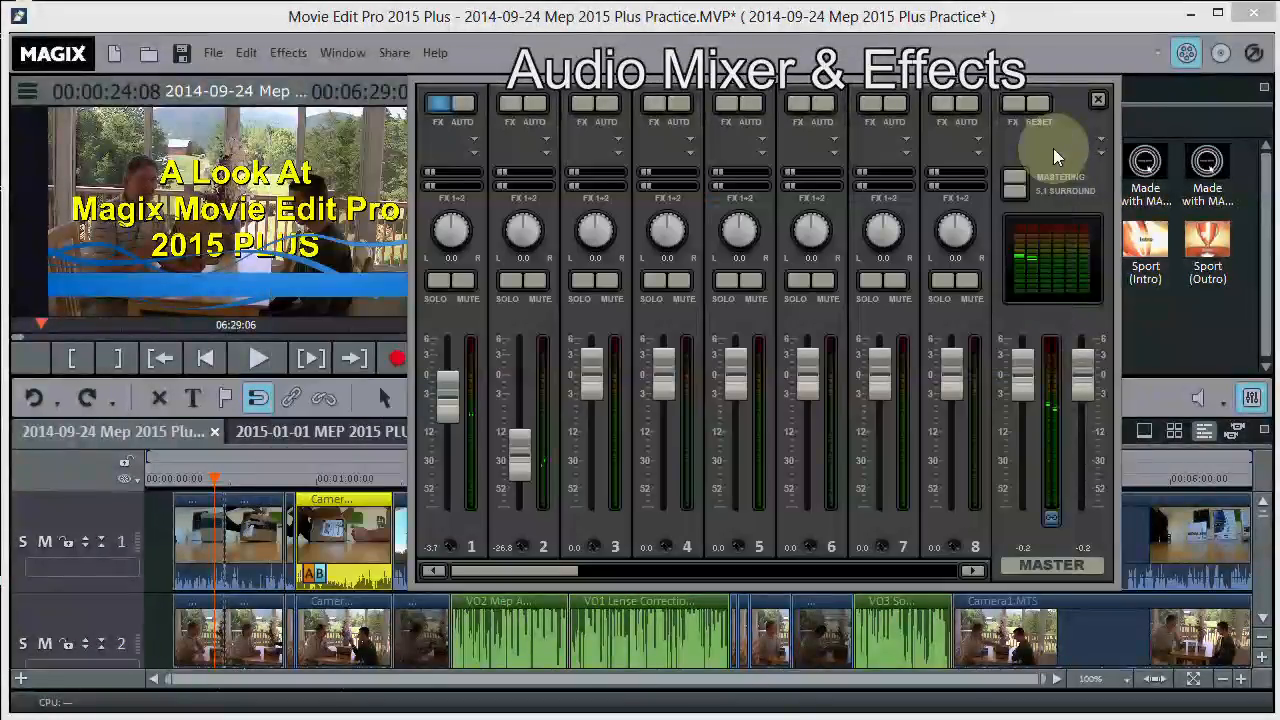
# - Reopen track 1's audio effects for a brief check, leave them, and close the audio mixer
pyautogui.click(445, 108)
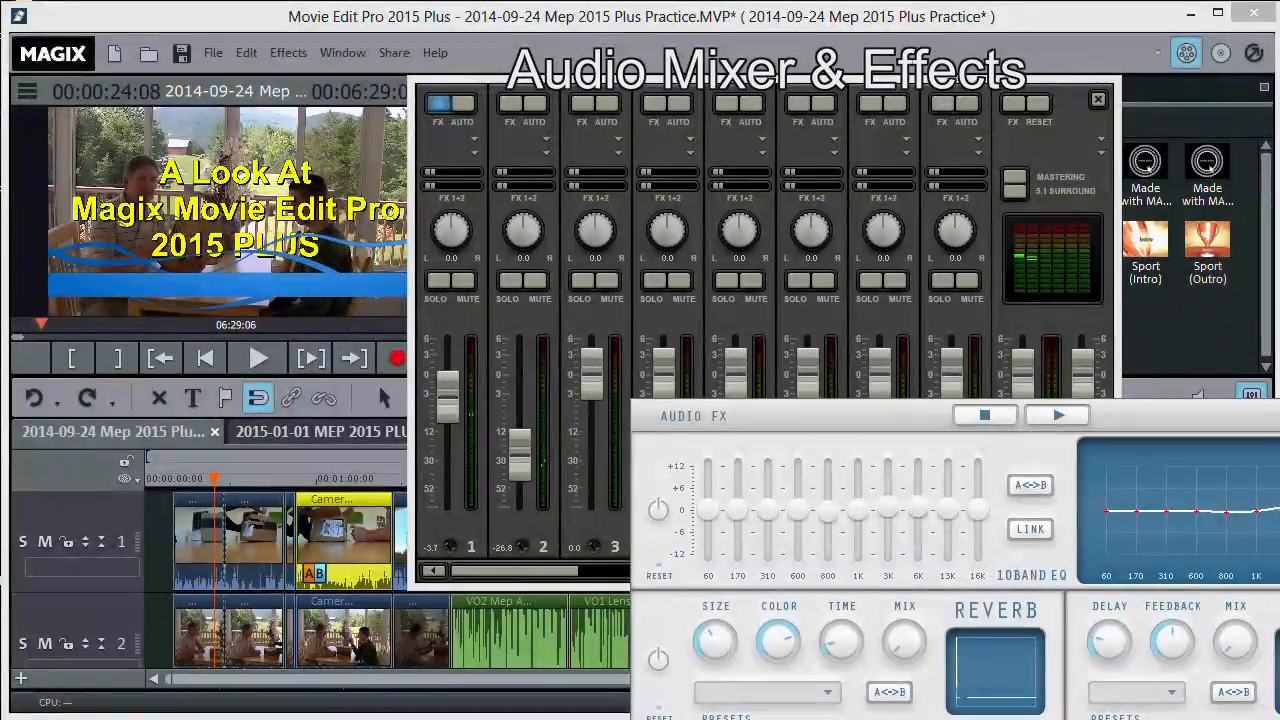
pyautogui.press('Escape')
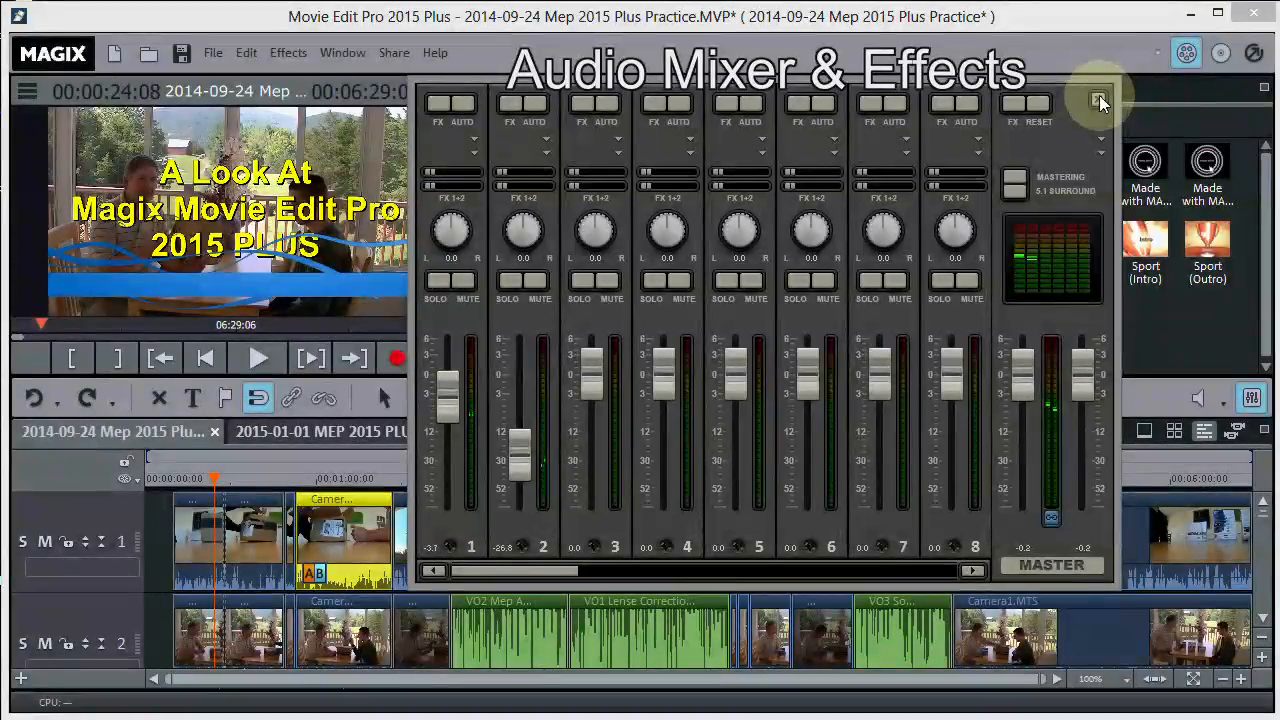
pyautogui.click(1100, 103)
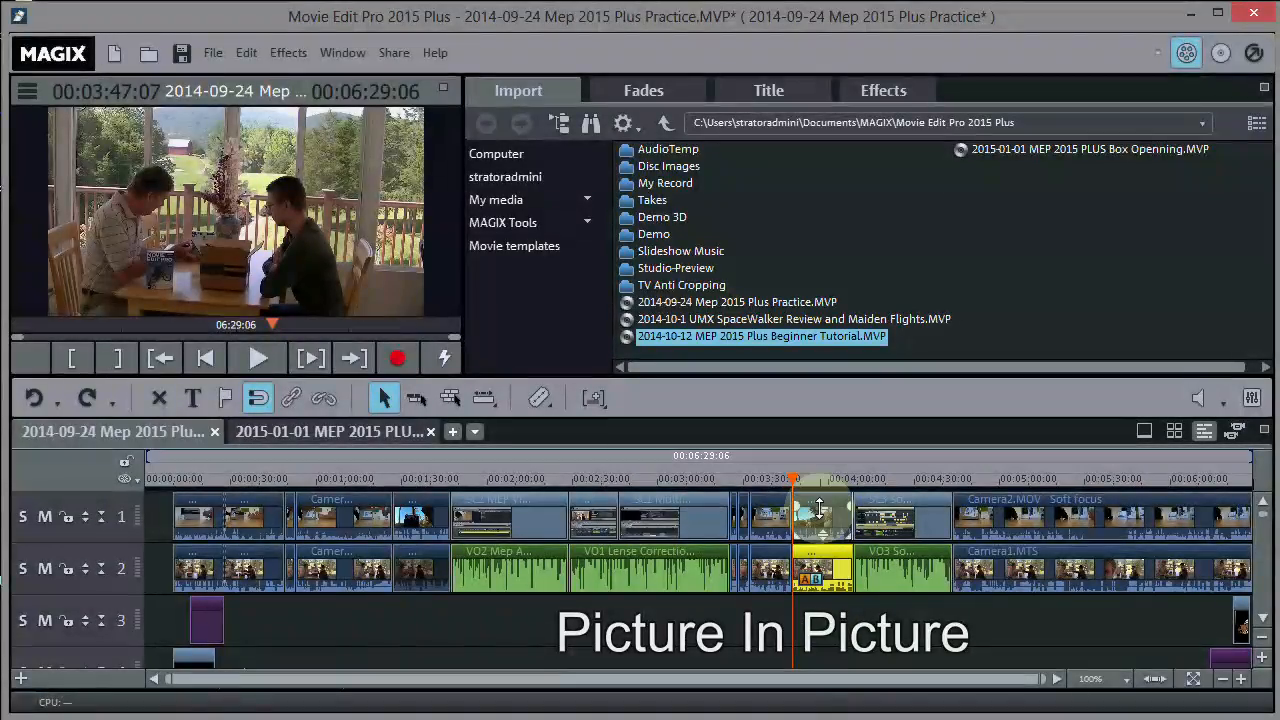
# - Shrink the Camera1.MTS clip on track 2 at 3:47 to about half size with Size/Position and place it at about 841, 472
pyautogui.click(818, 508)
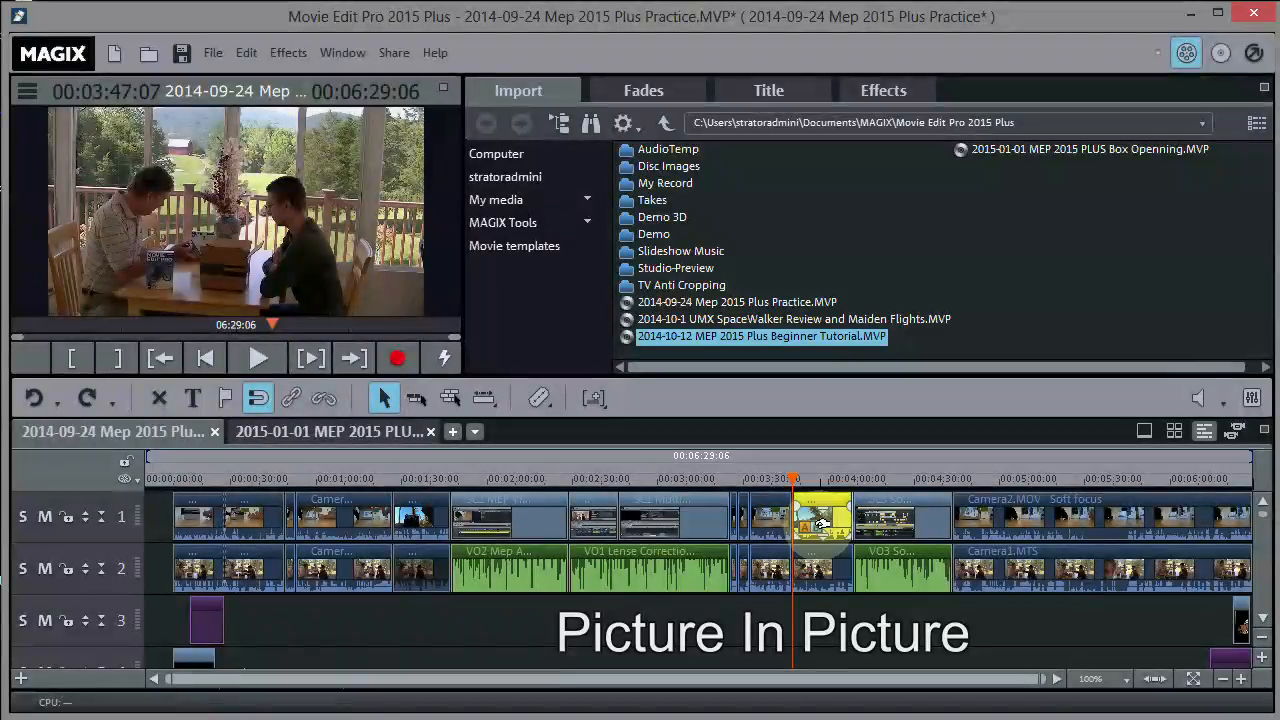
pyautogui.click(820, 562)
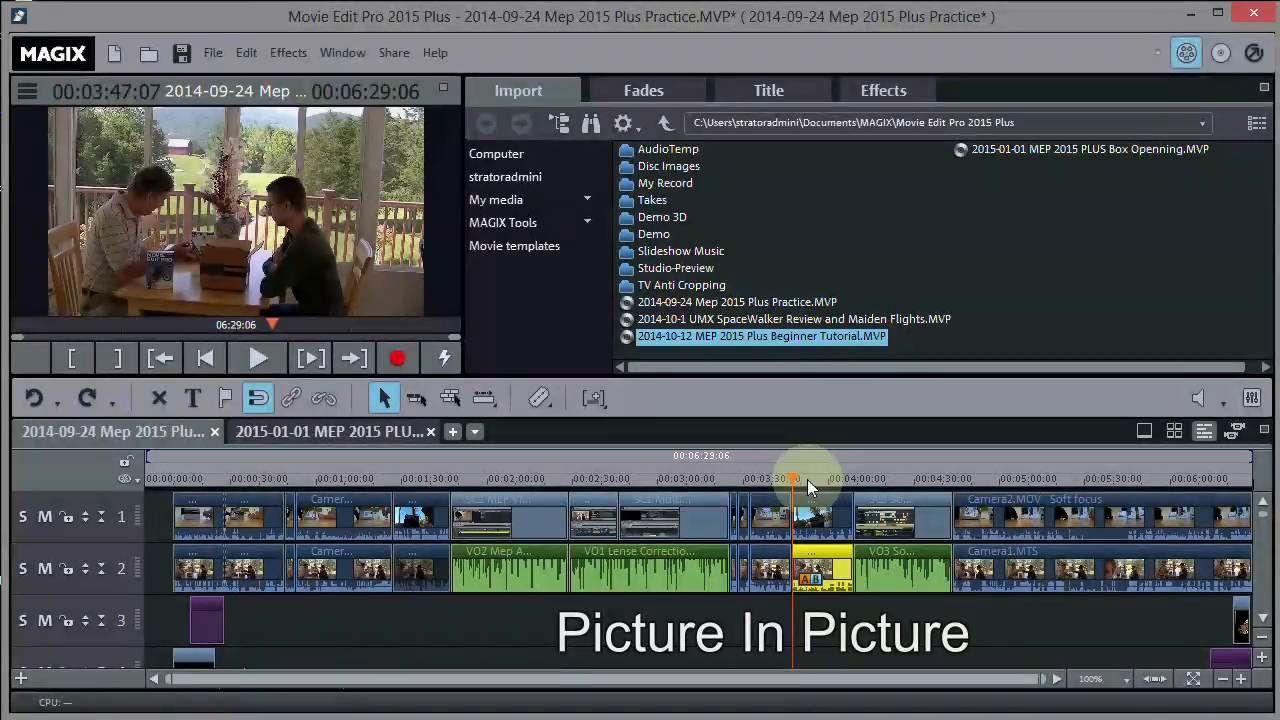
pyautogui.click(878, 90)
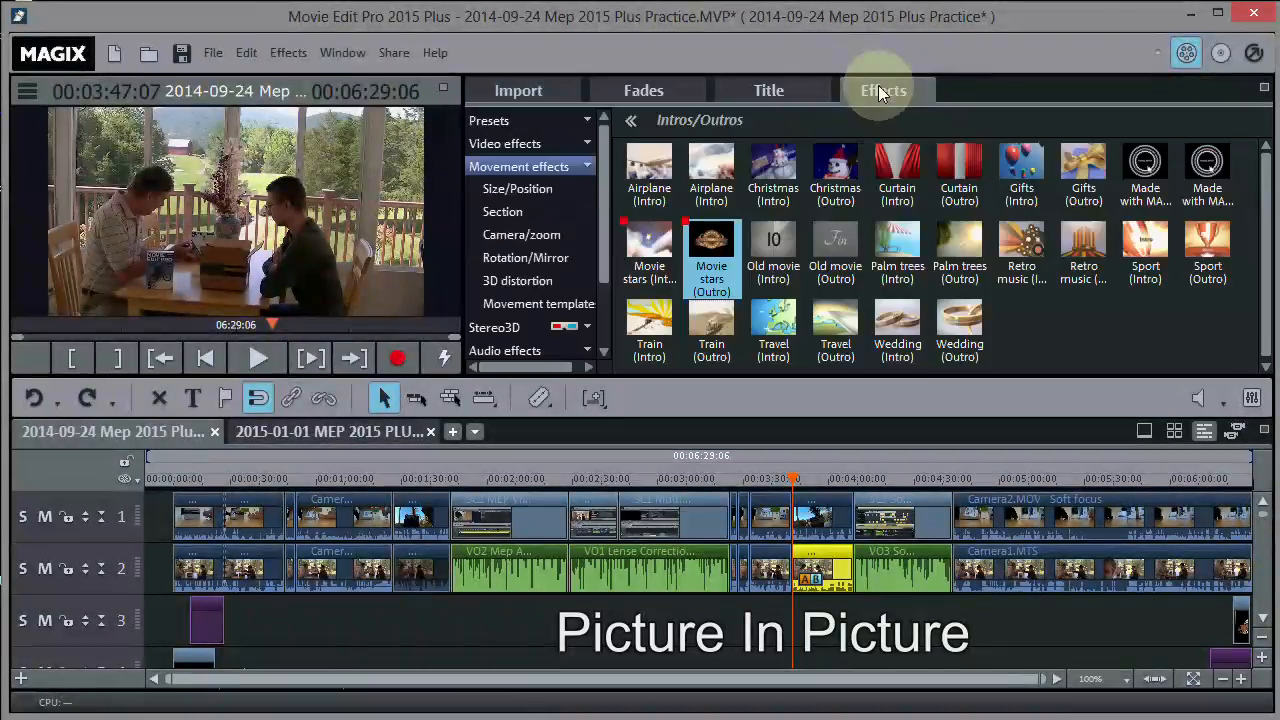
pyautogui.click(711, 168)
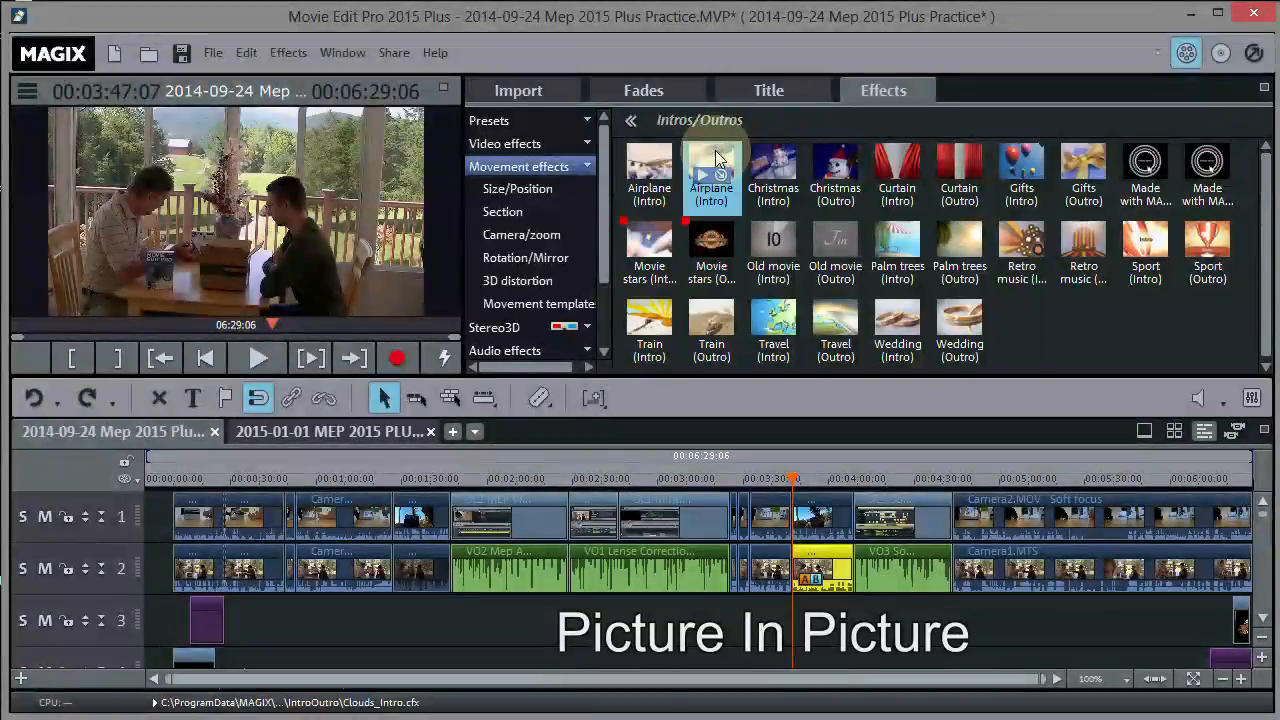
pyautogui.click(518, 190)
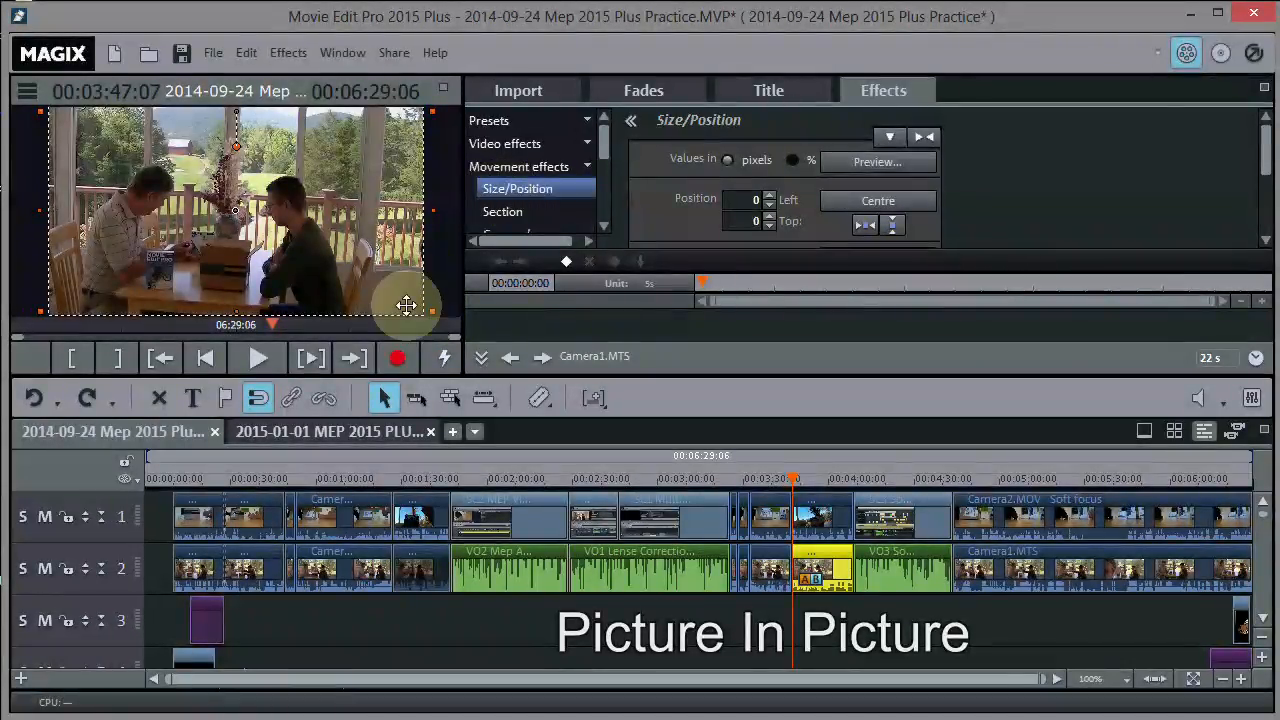
pyautogui.moveTo(428, 312); pyautogui.dragTo(256, 217)
pyautogui.moveTo(175, 170); pyautogui.dragTo(340, 260)
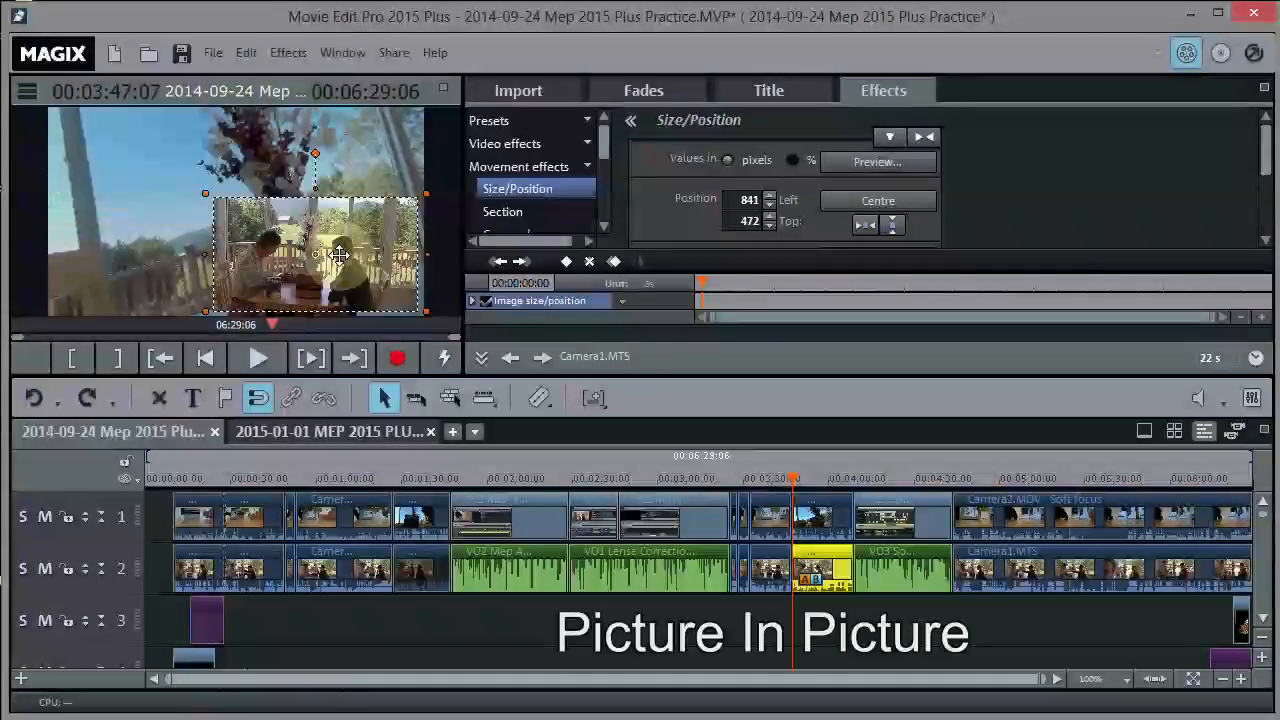
# - Move the Camera1.MTS inset to the frame's upper-left corner at about 14, 5 and play the picture-in-picture section
pyautogui.click(425, 311)
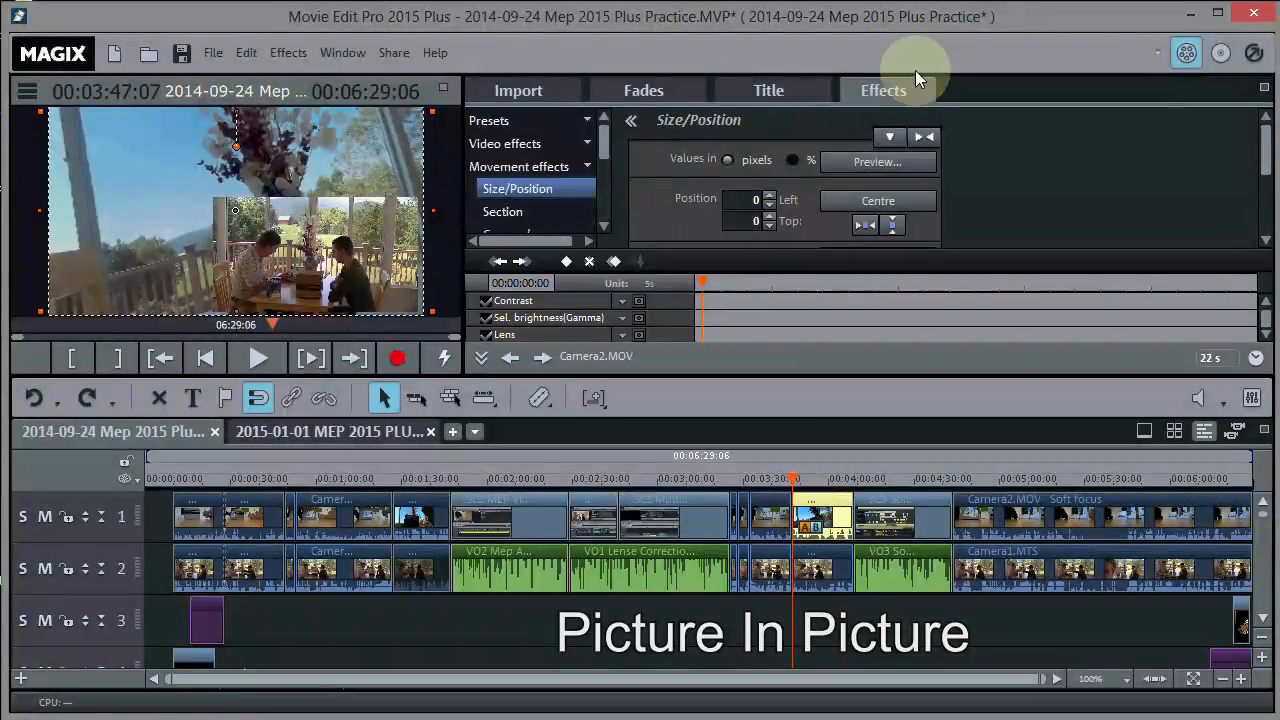
pyautogui.click(820, 569)
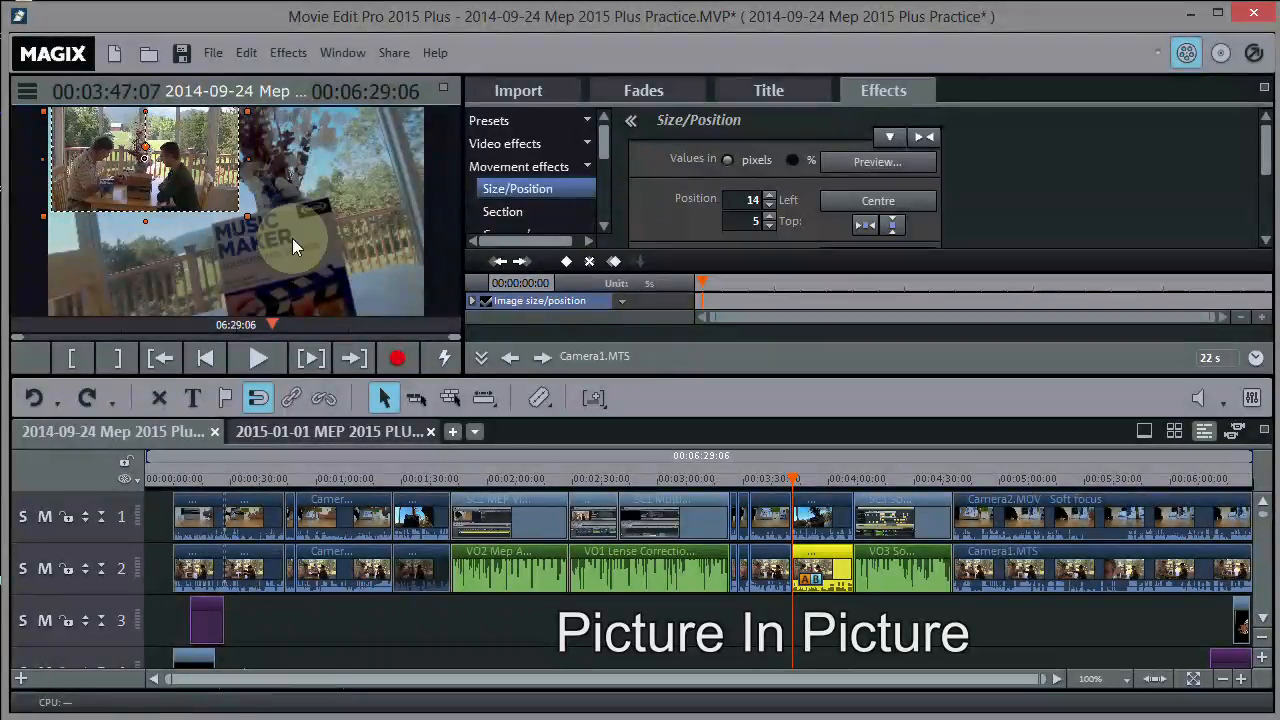
pyautogui.click(259, 359)
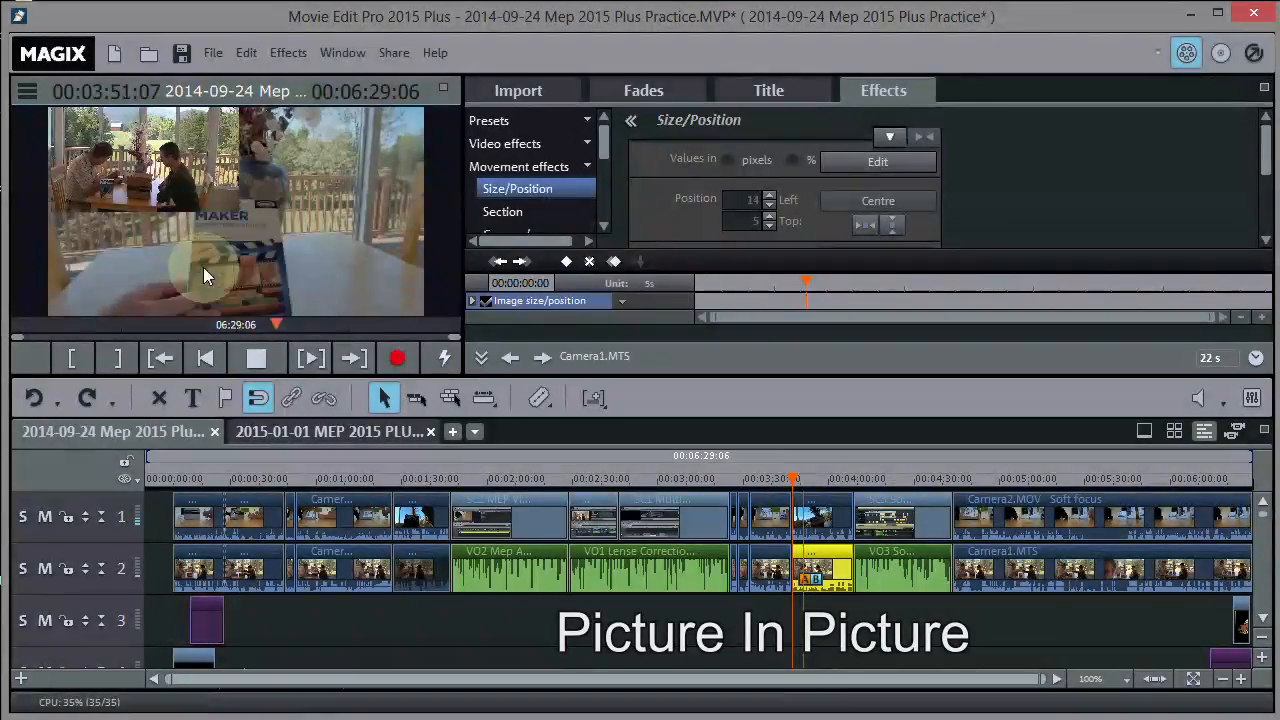
pyautogui.click(254, 361)
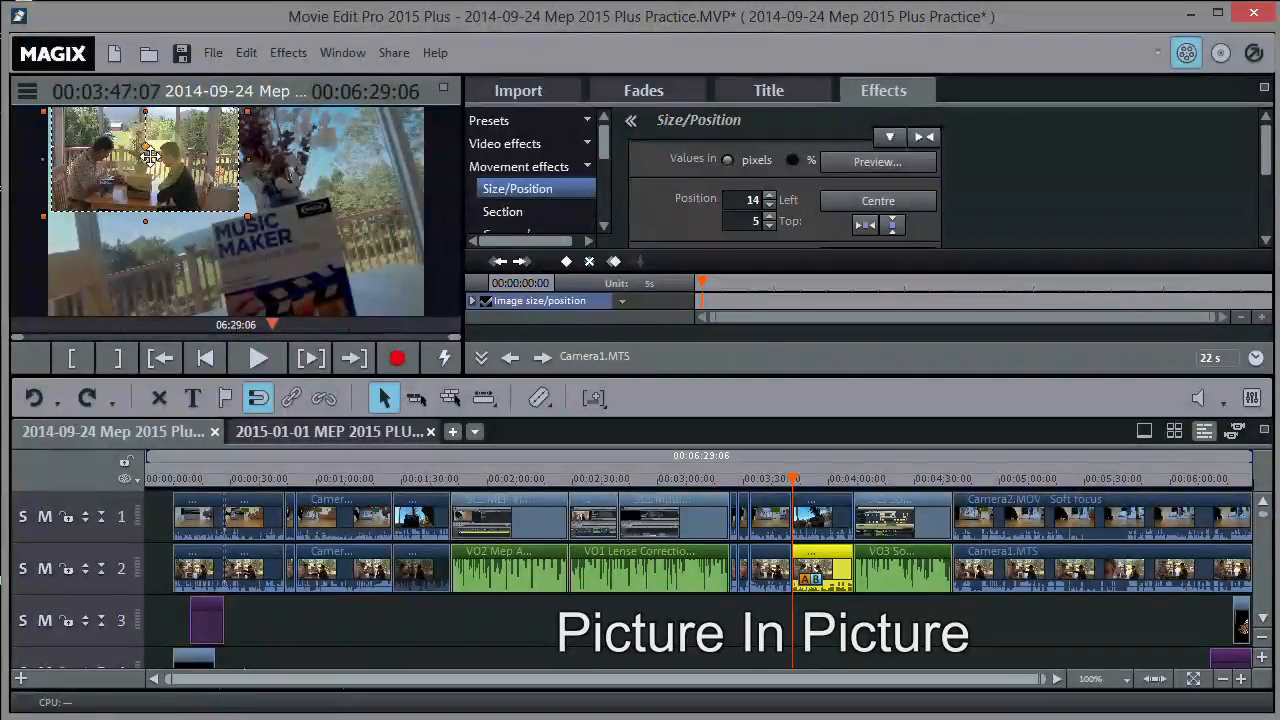
# - Place the Camera1.MTS inset midway down the frame's left half at about 9, 280 and make it slightly smaller
pyautogui.moveTo(150, 155); pyautogui.dragTo(153, 212)
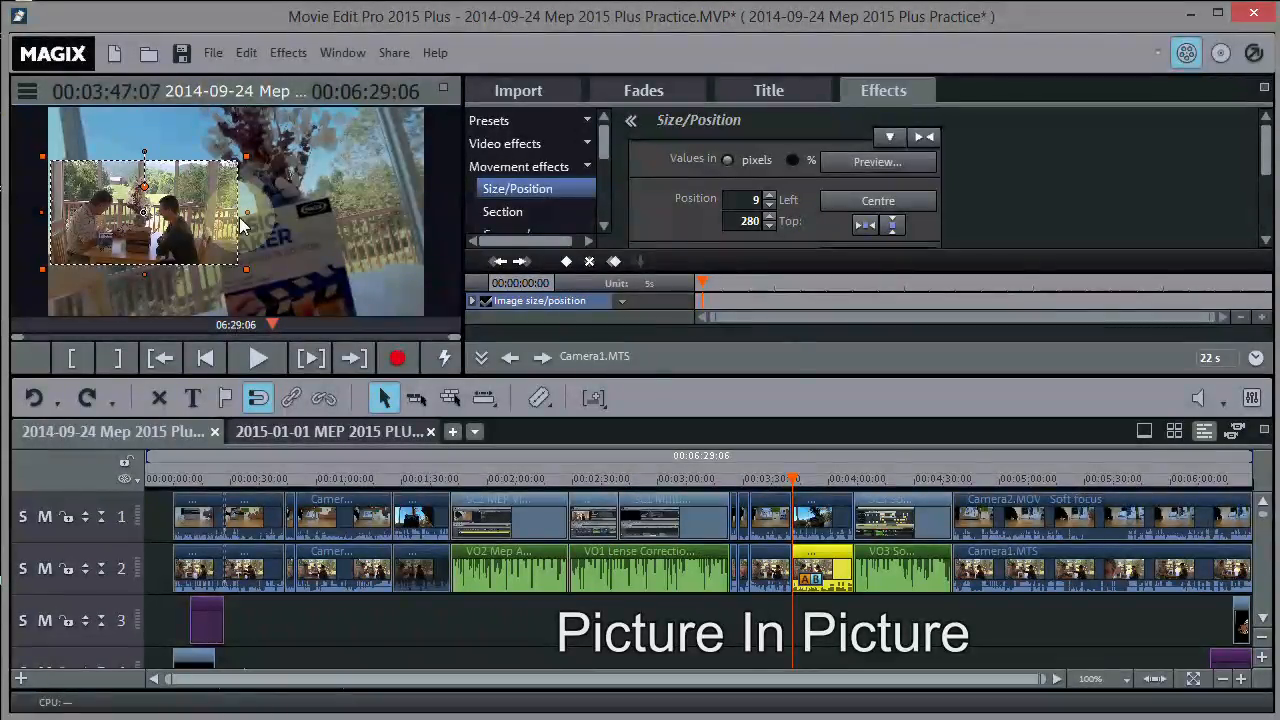
pyautogui.moveTo(244, 271); pyautogui.dragTo(239, 266)
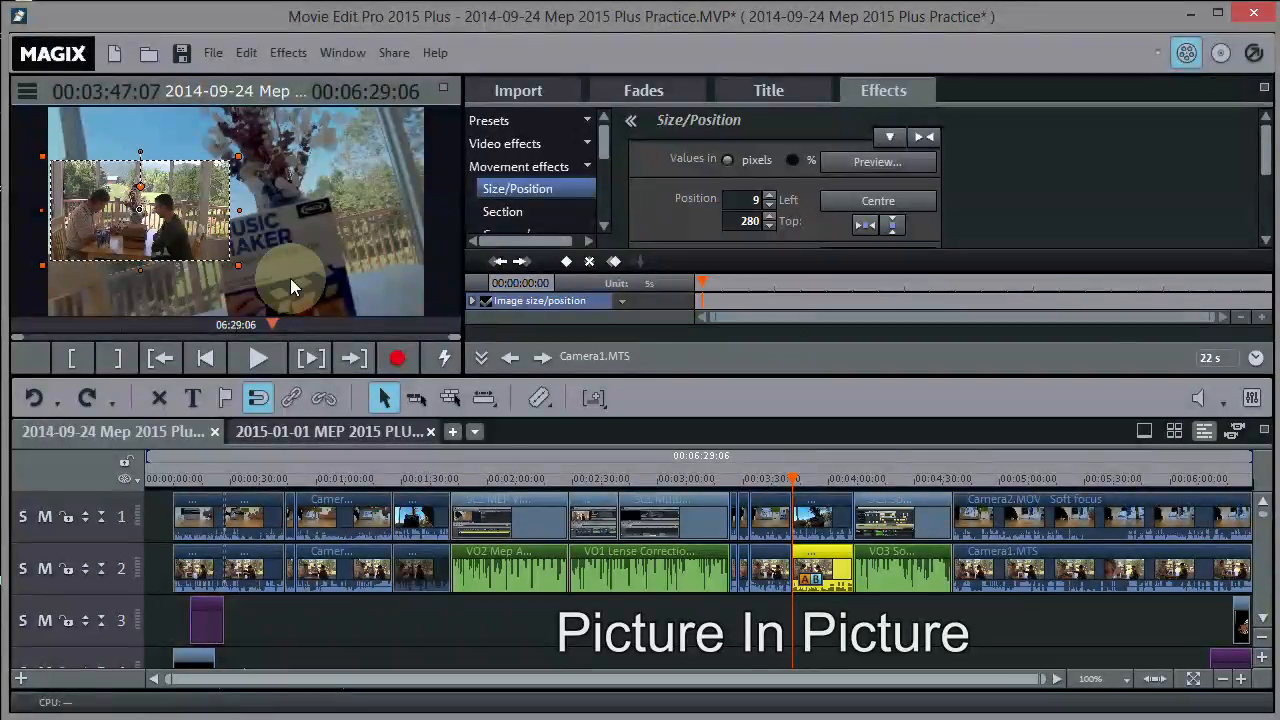
# - Shrink the Camera2.MOV clip on track 1 to match the inset, place it beside it at about 1001, 276, and play the section
pyautogui.click(818, 513)
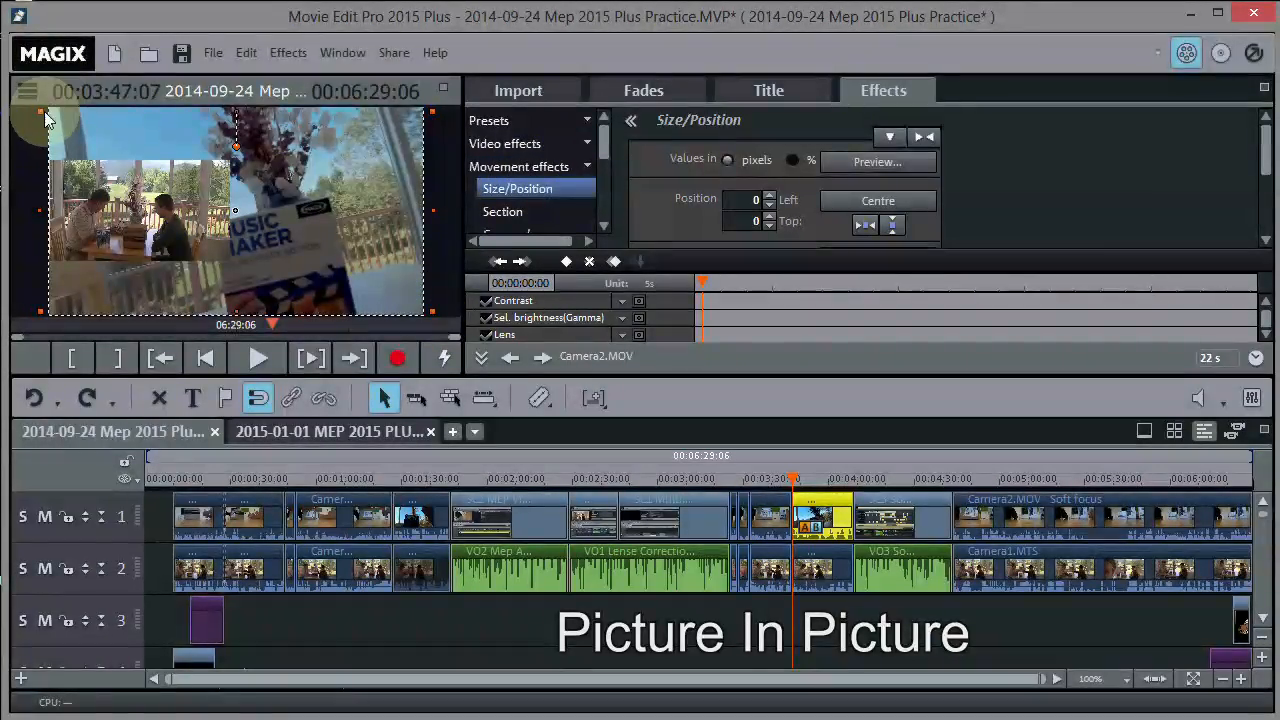
pyautogui.moveTo(40, 112); pyautogui.dragTo(233, 171)
pyautogui.moveTo(333, 270); pyautogui.dragTo(334, 198)
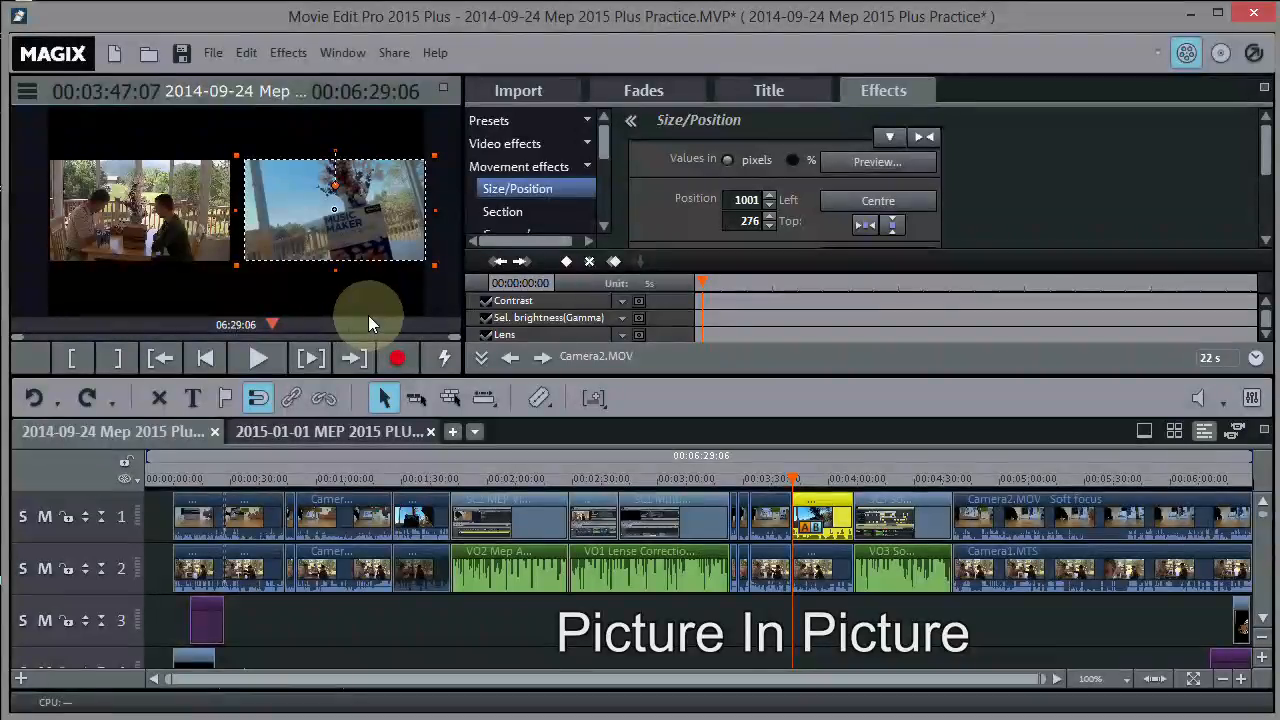
pyautogui.click(255, 362)
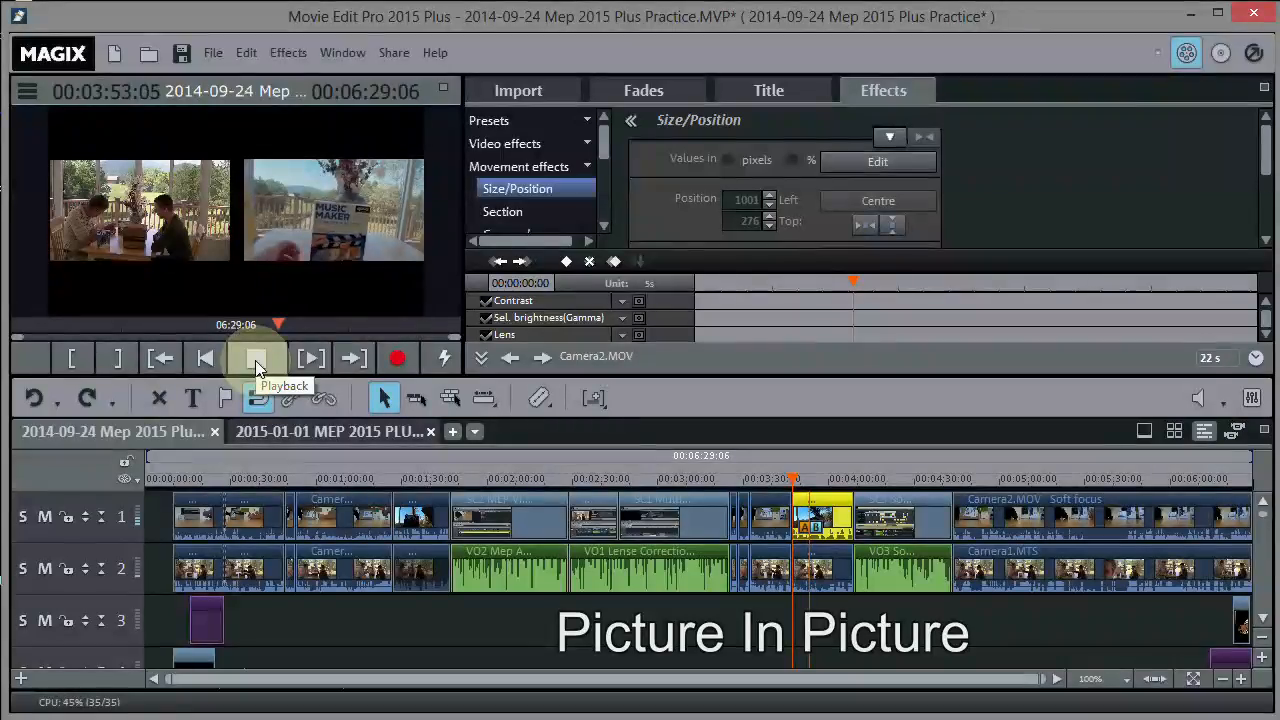
pyautogui.click(256, 362)
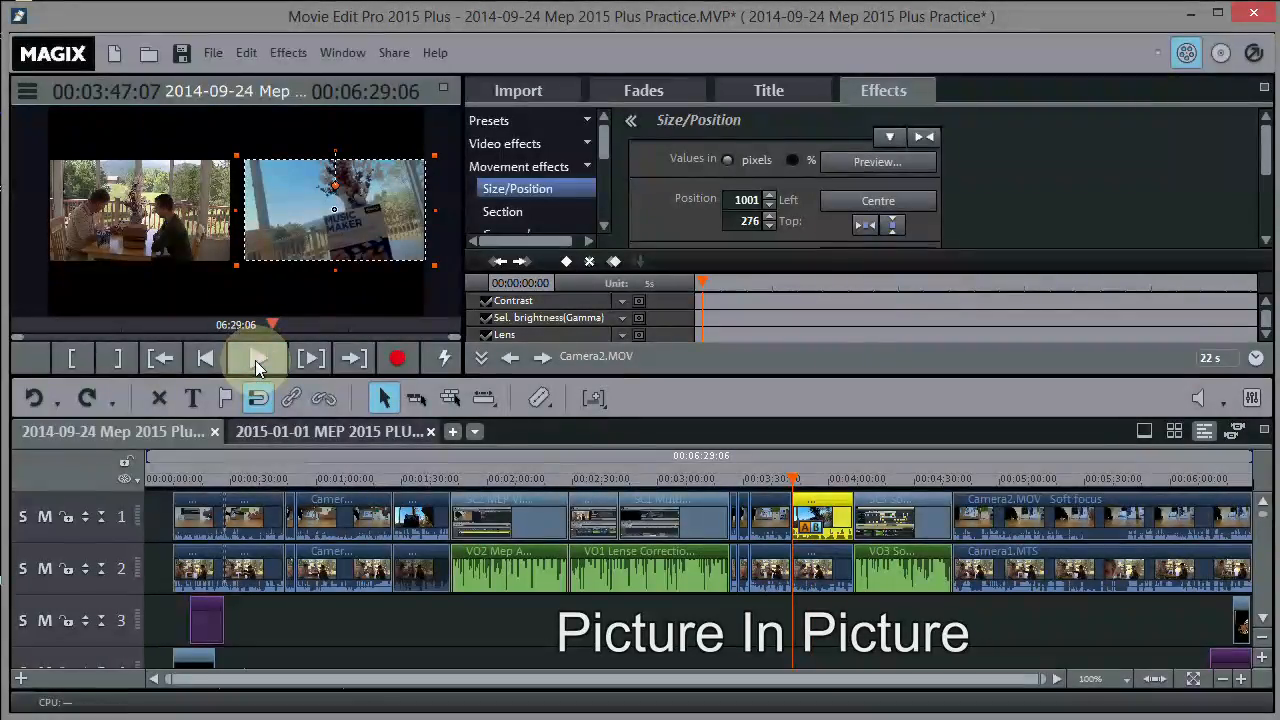
pyautogui.click(318, 252)
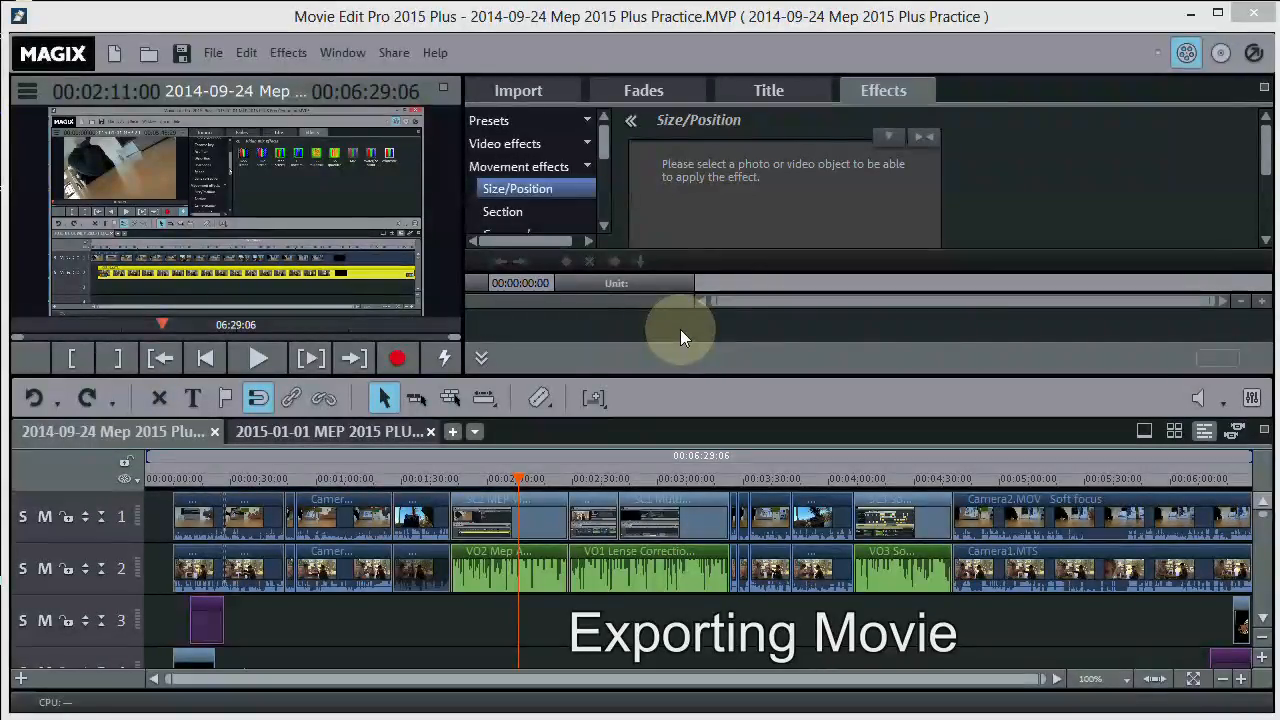
# - Open the movie export as MPEG-4 video, look through the available presets, and enable displaying all presets
pyautogui.click(212, 53)
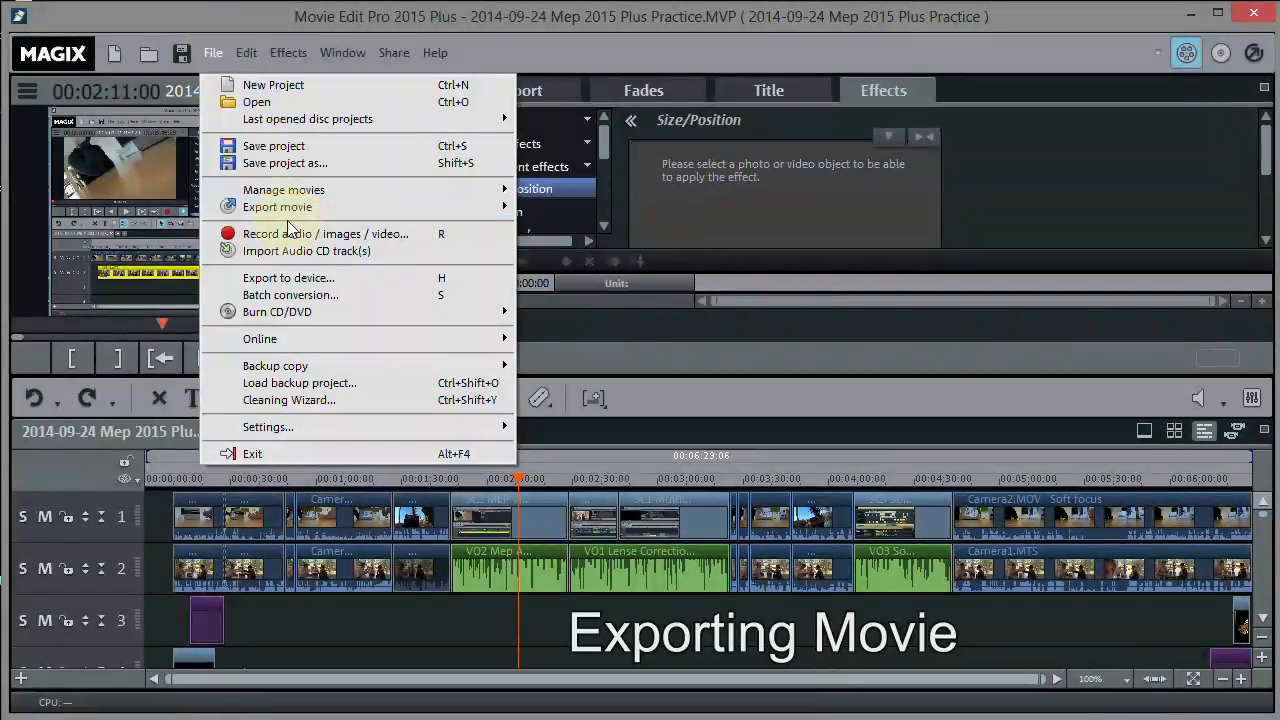
pyautogui.moveTo(284, 215)
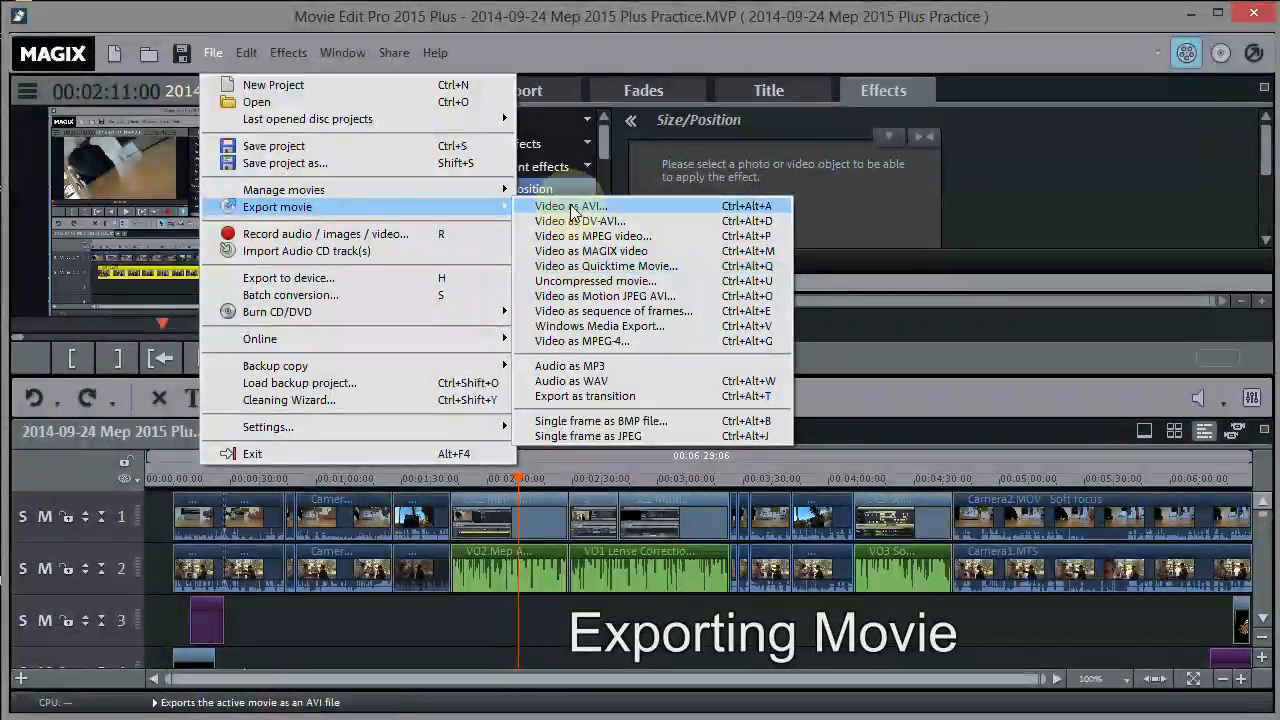
pyautogui.click(577, 341)
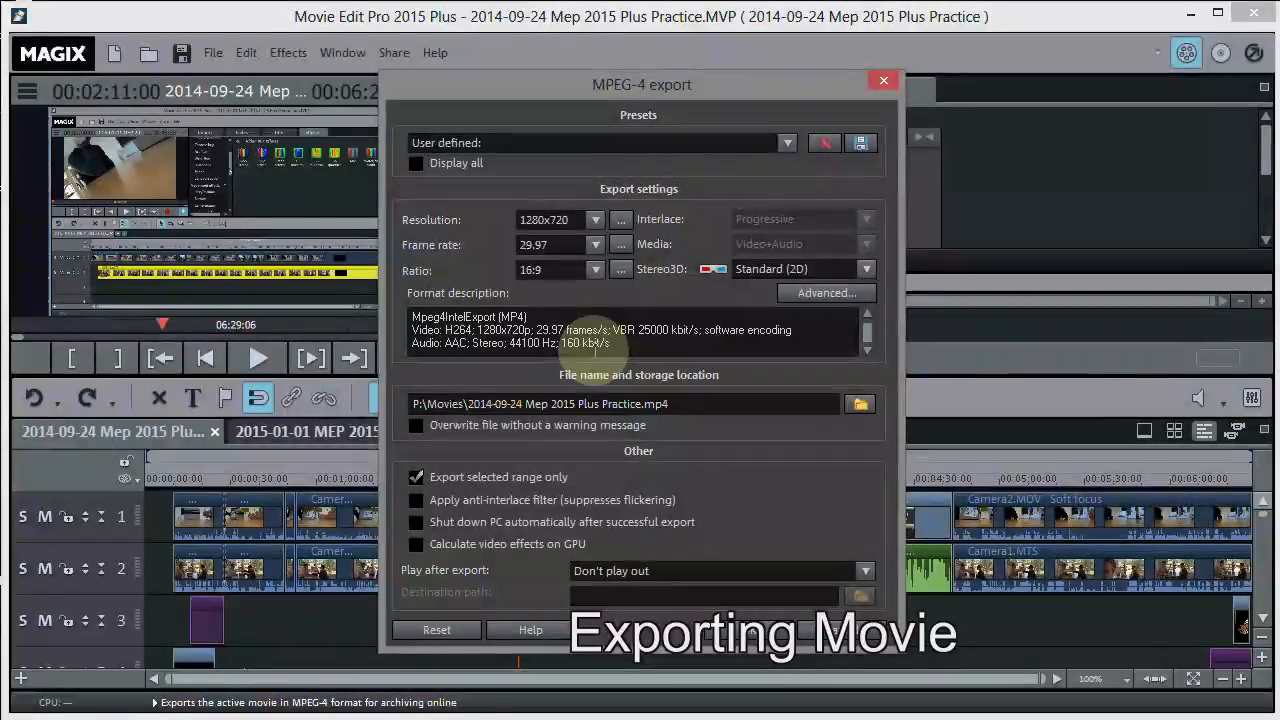
pyautogui.click(788, 140)
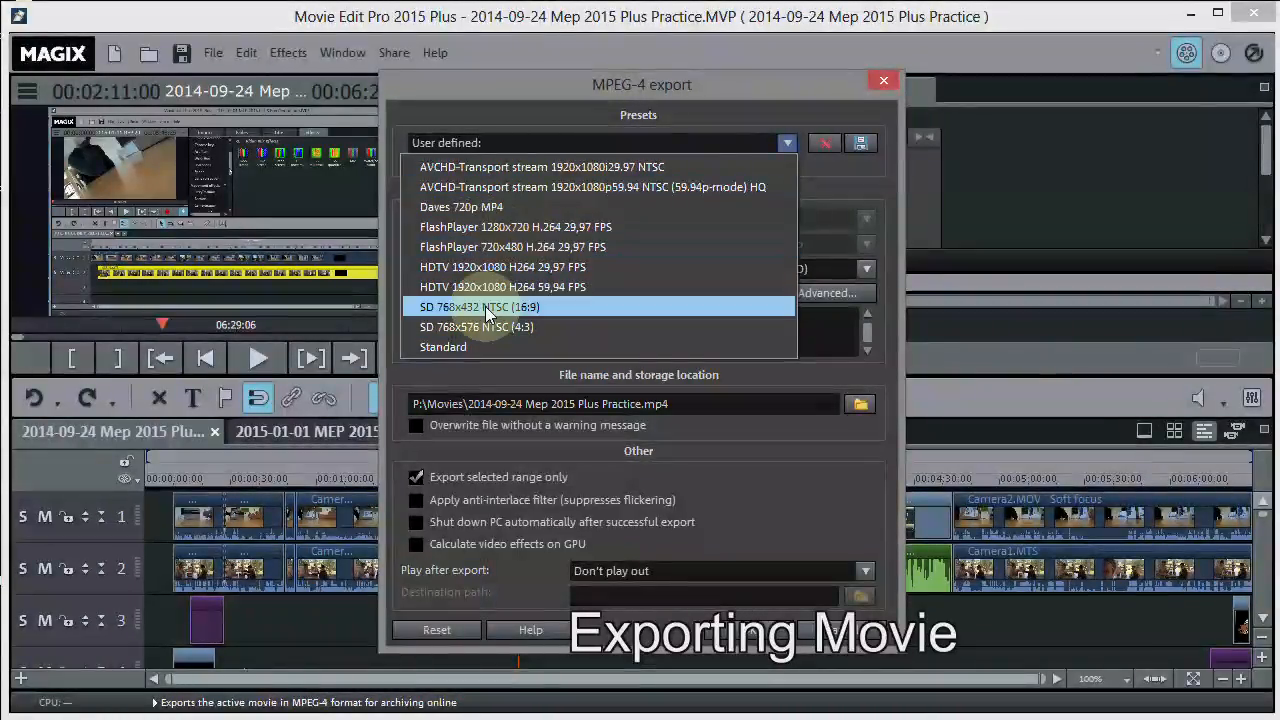
pyautogui.click(822, 178)
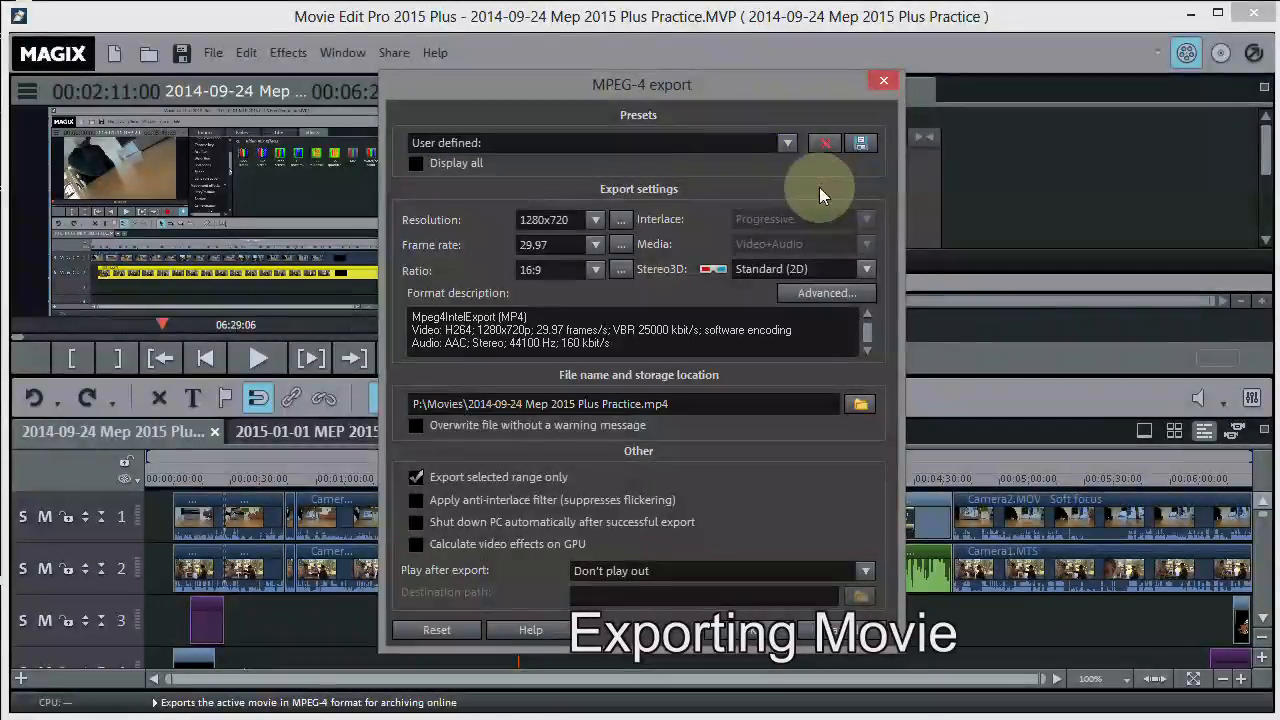
pyautogui.click(417, 164)
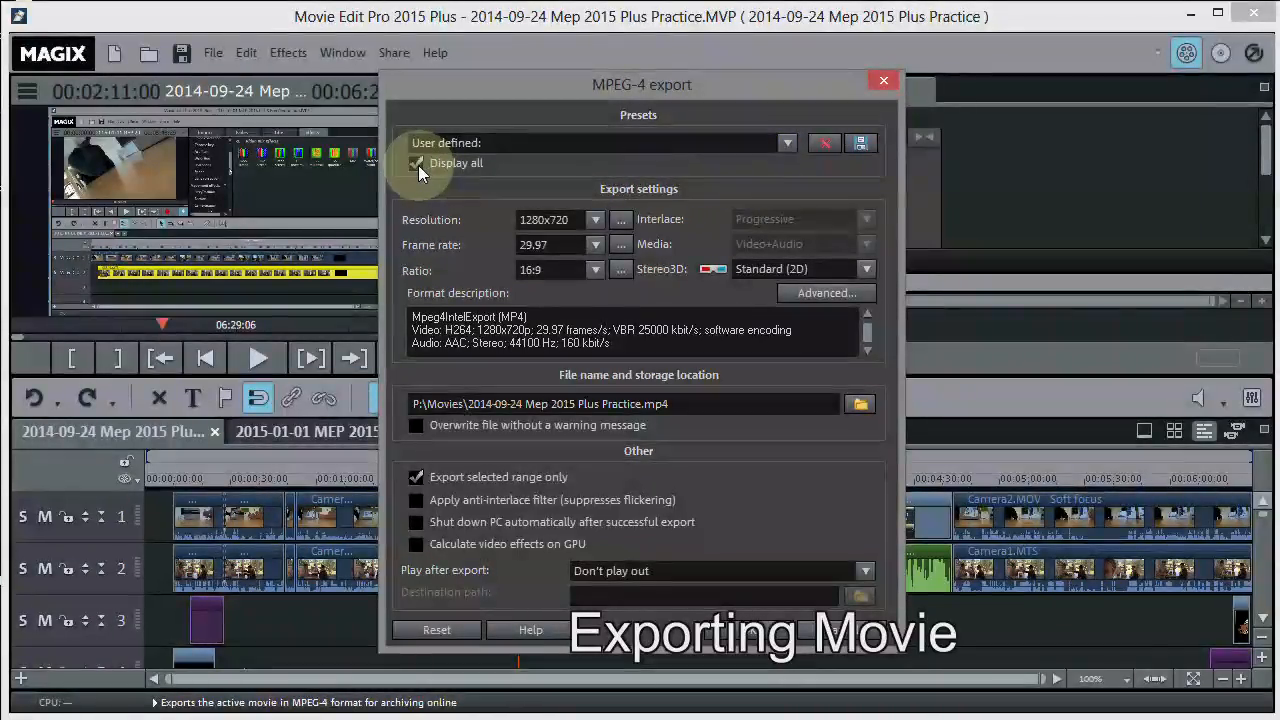
# - Choose the HDTV 1920x1080 H264 29,97 FPS export preset and lower its resolution to 1280x720
pyautogui.click(789, 141)
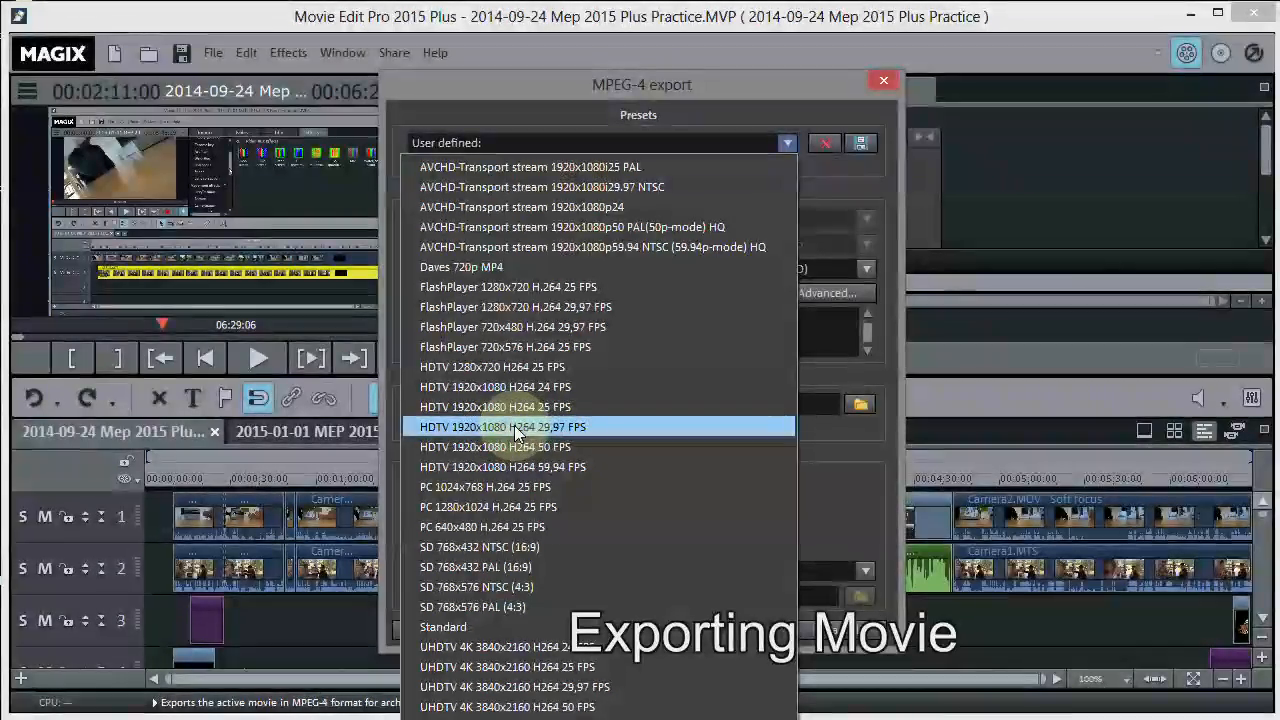
pyautogui.click(515, 428)
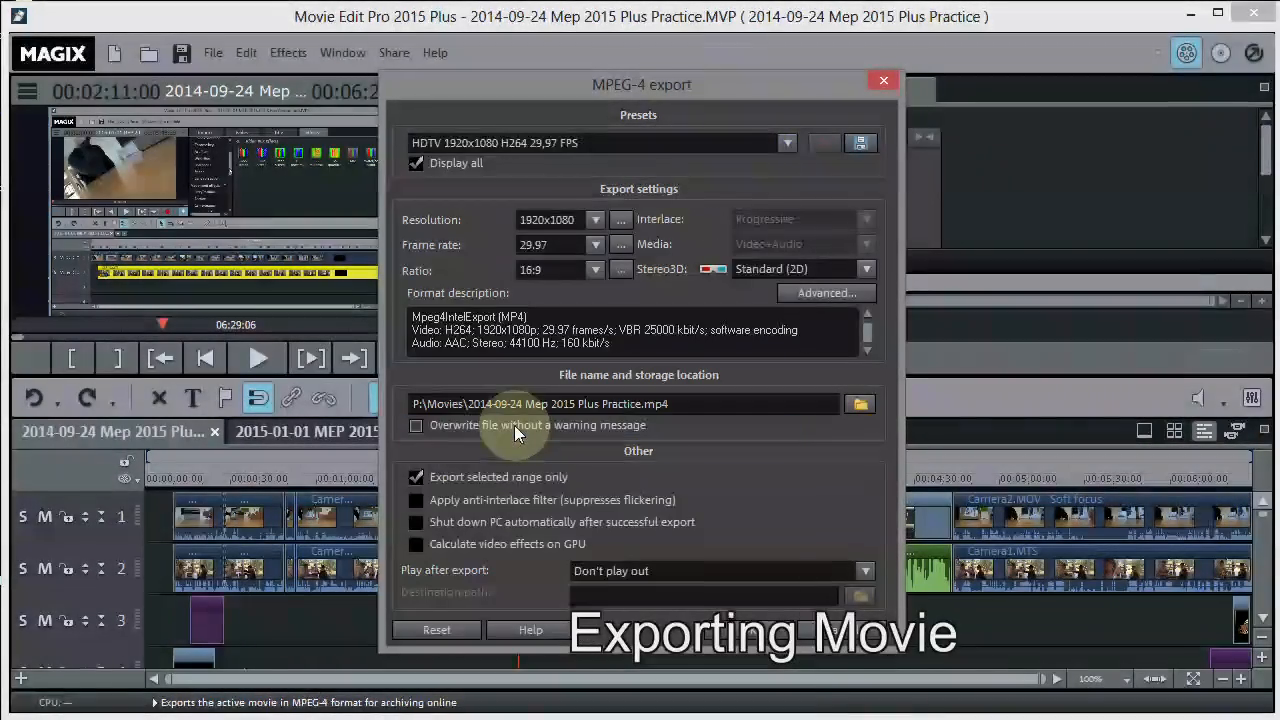
pyautogui.click(596, 220)
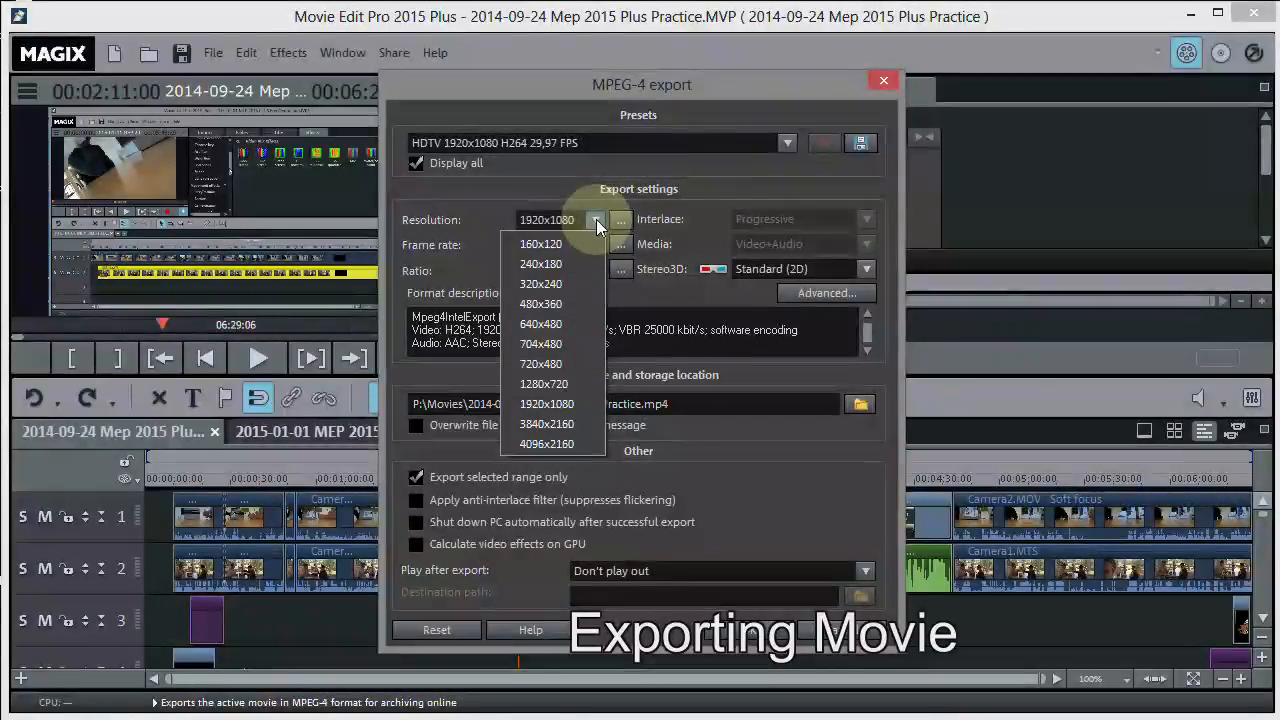
pyautogui.click(559, 383)
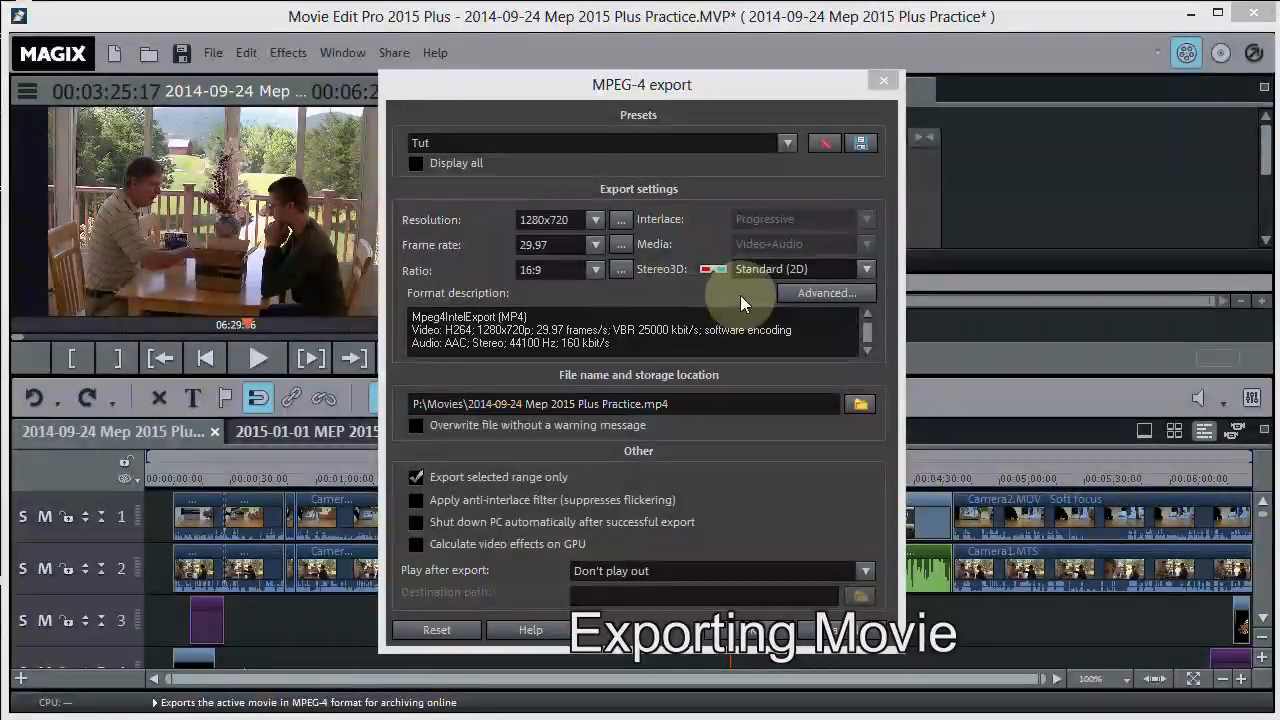
# - Open the advanced MPEG-4 encoder settings and consult their help page on the standard encoder settings
pyautogui.click(813, 291)
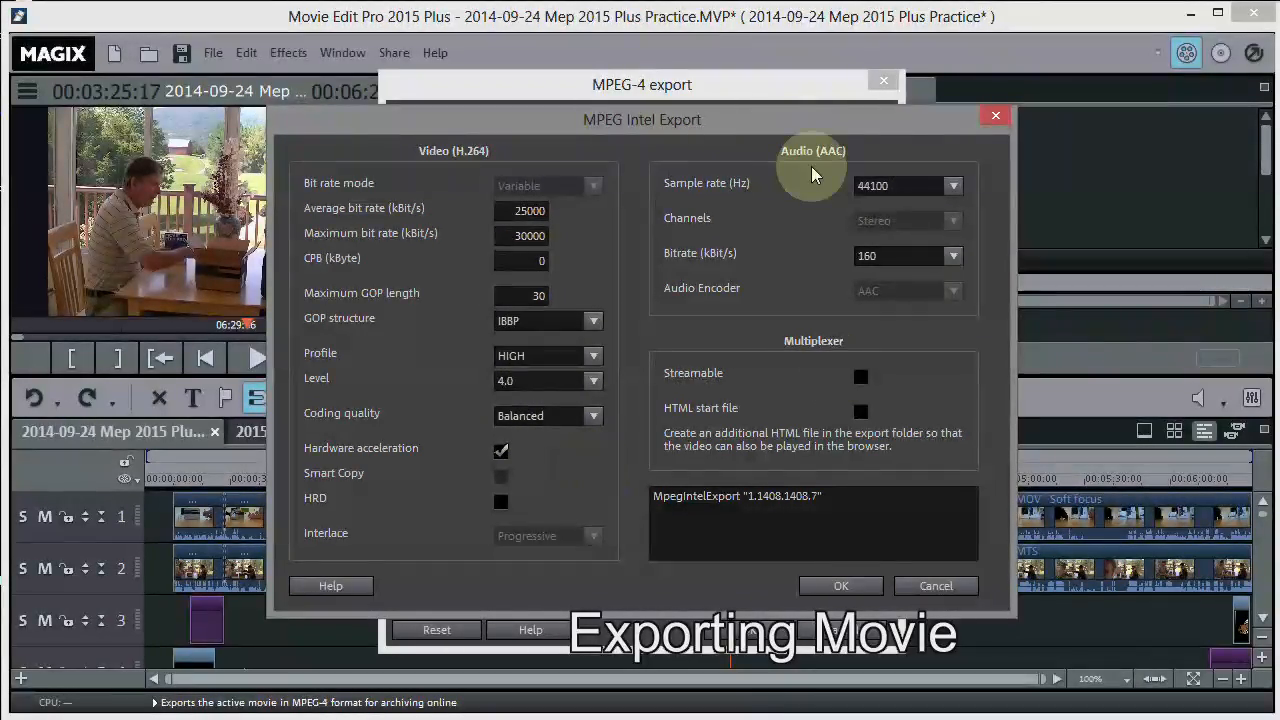
pyautogui.click(330, 585)
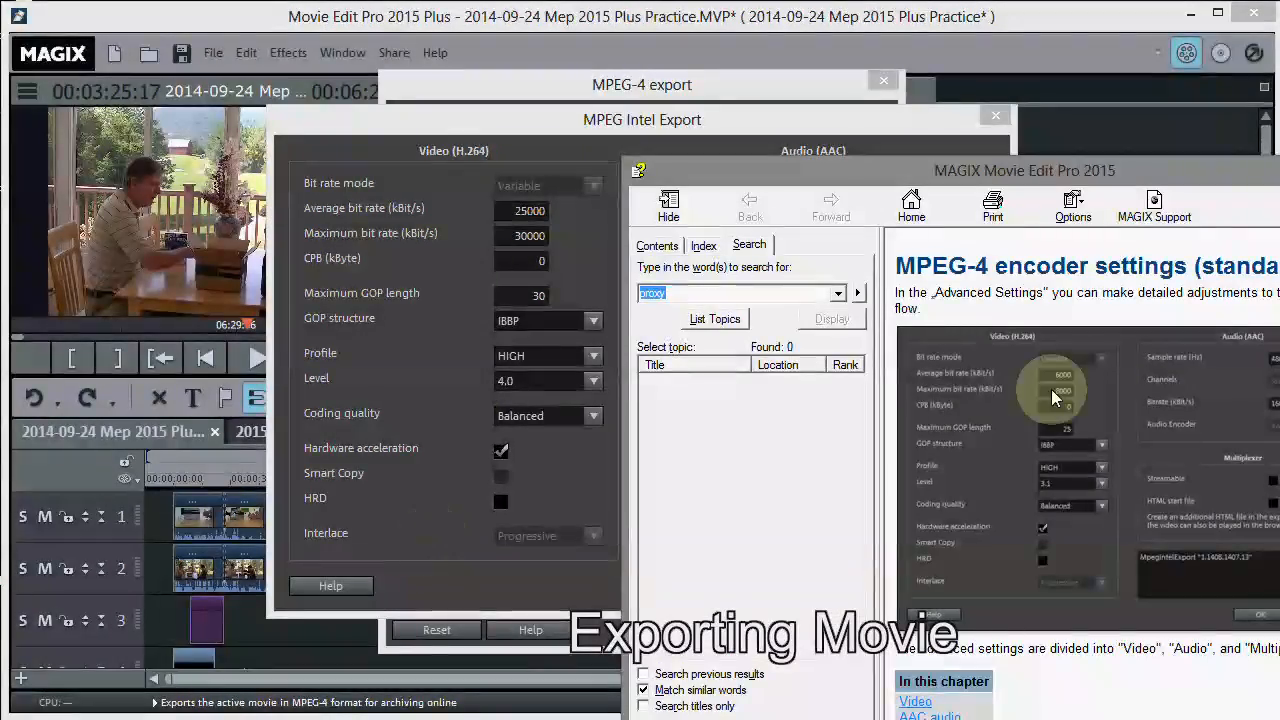
pyautogui.moveTo(1200, 170); pyautogui.dragTo(1008, 105)
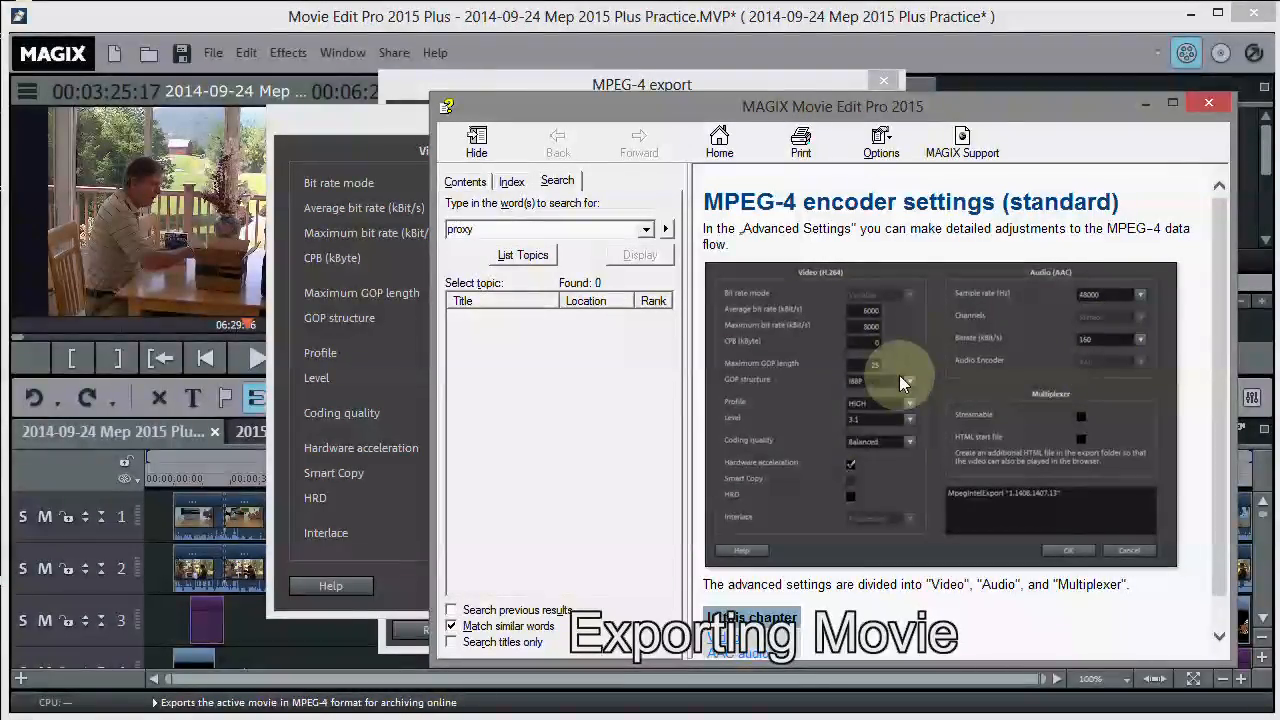
pyautogui.moveTo(781, 112); pyautogui.dragTo(923, 100)
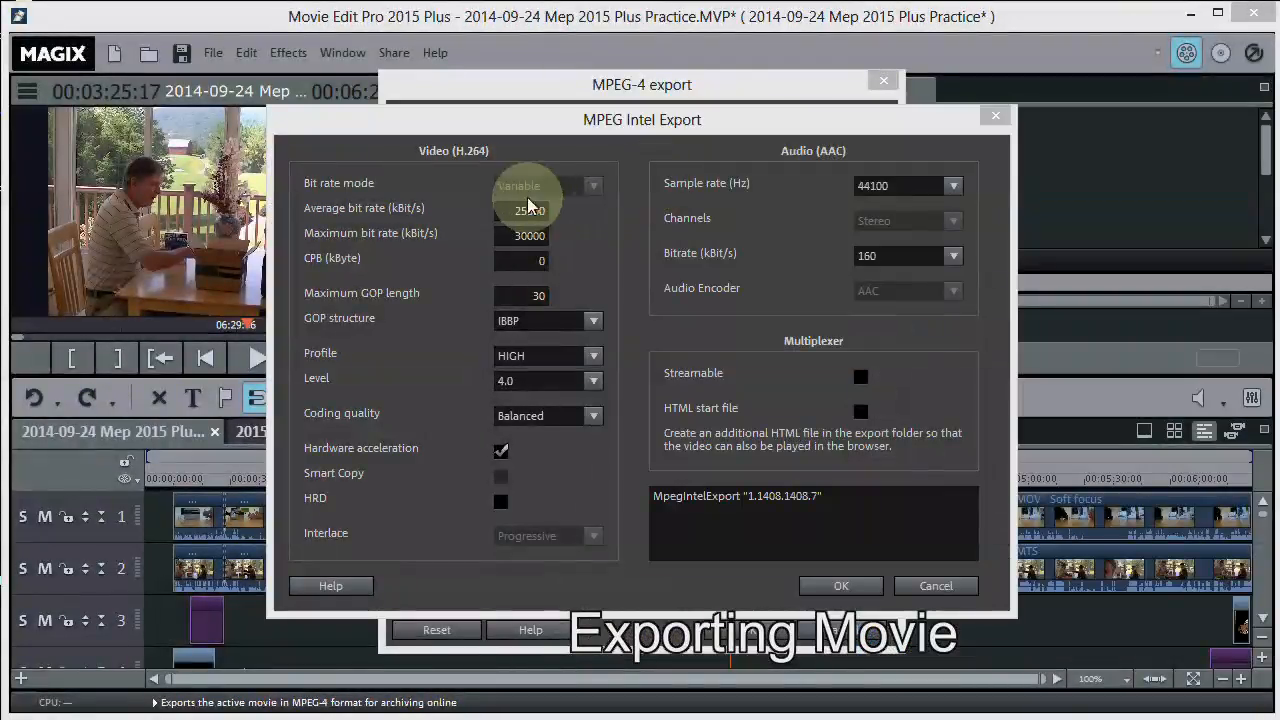
# - Set the video's average bit rate to 6000 kBit/s and maximum bit rate to 8000 kBit/s, and accept the encoder settings
pyautogui.click(524, 208)
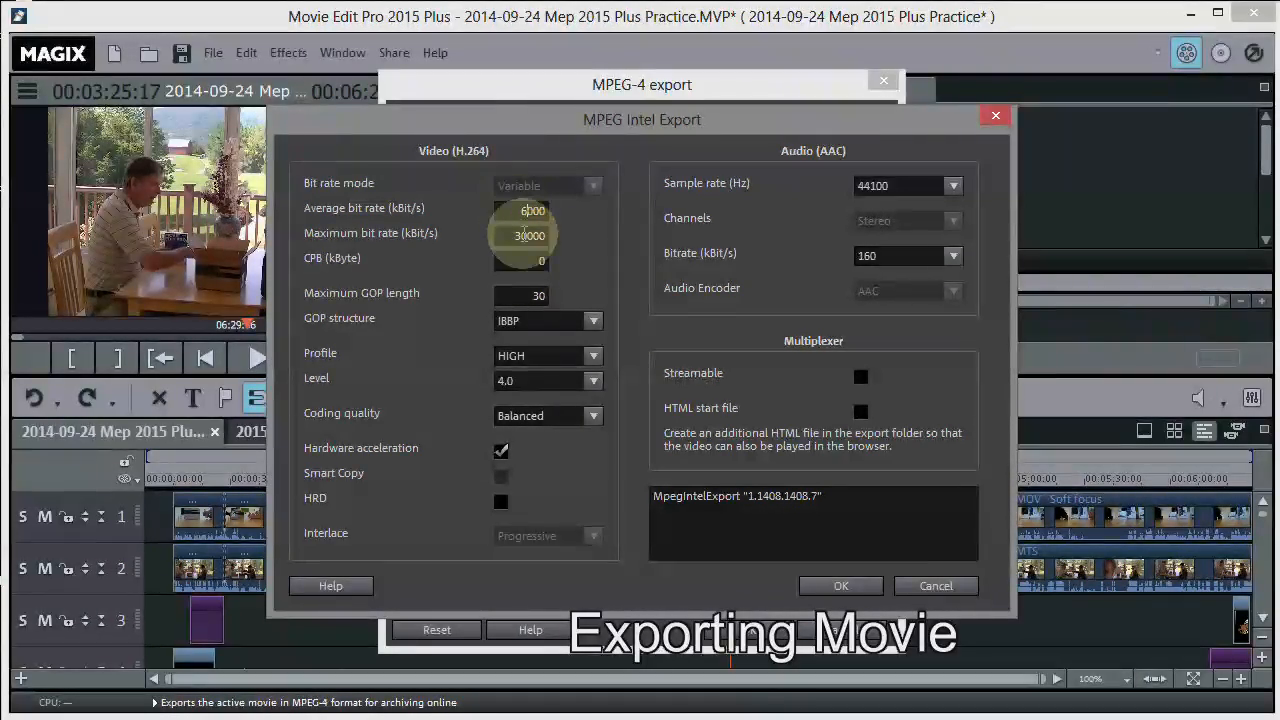
pyautogui.click(528, 237)
pyautogui.moveTo(516, 236); pyautogui.dragTo(513, 237)
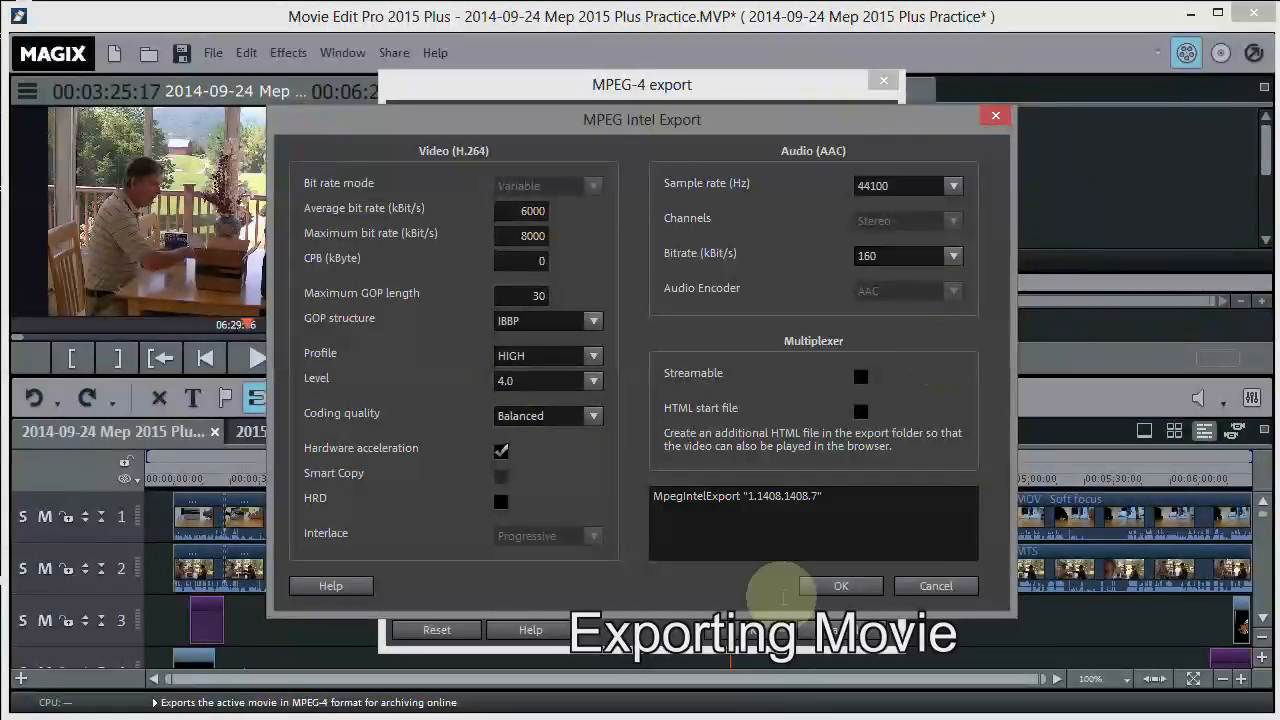
pyautogui.click(838, 586)
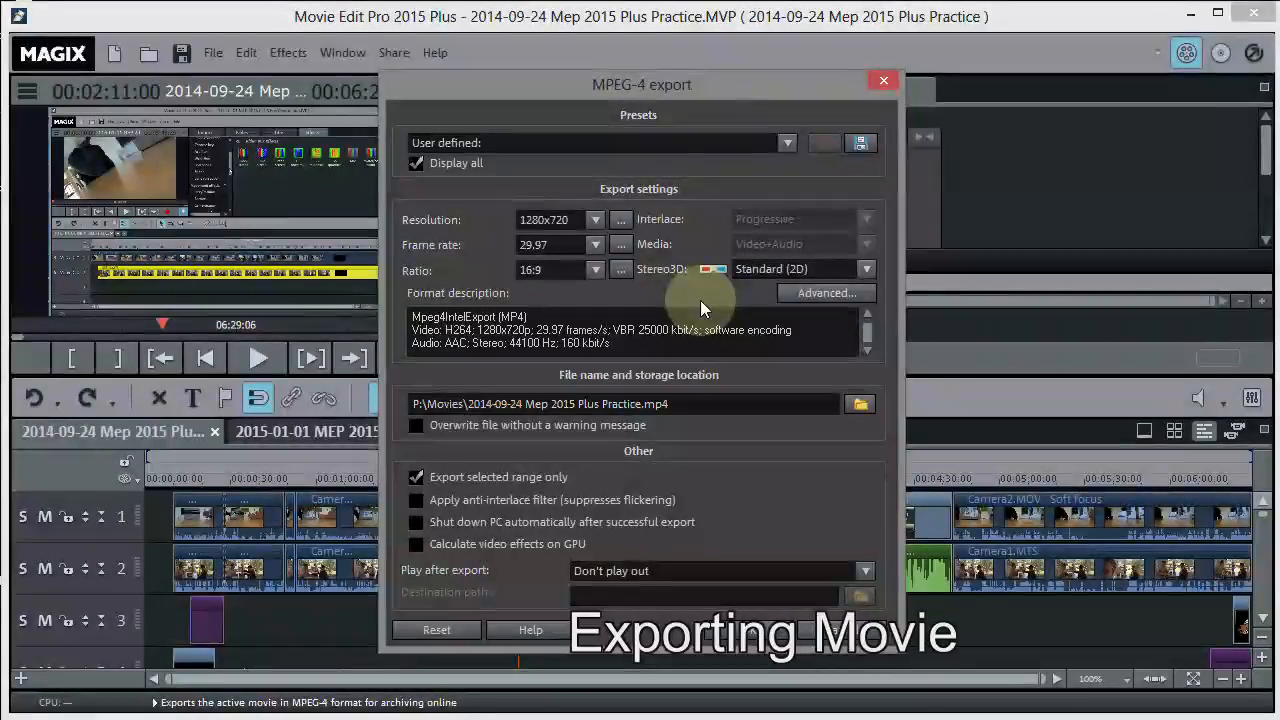
# - Save the current export settings as an export preset named Tut and select it among the presets
pyautogui.click(860, 145)
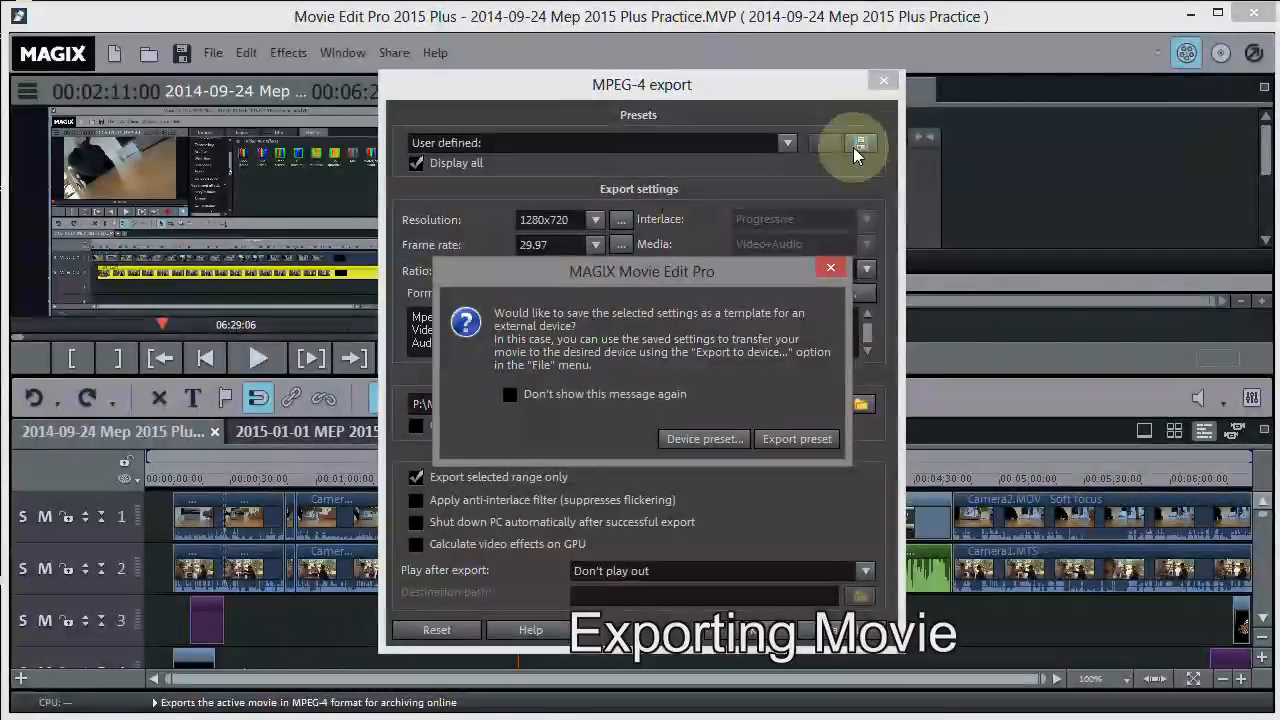
pyautogui.click(784, 439)
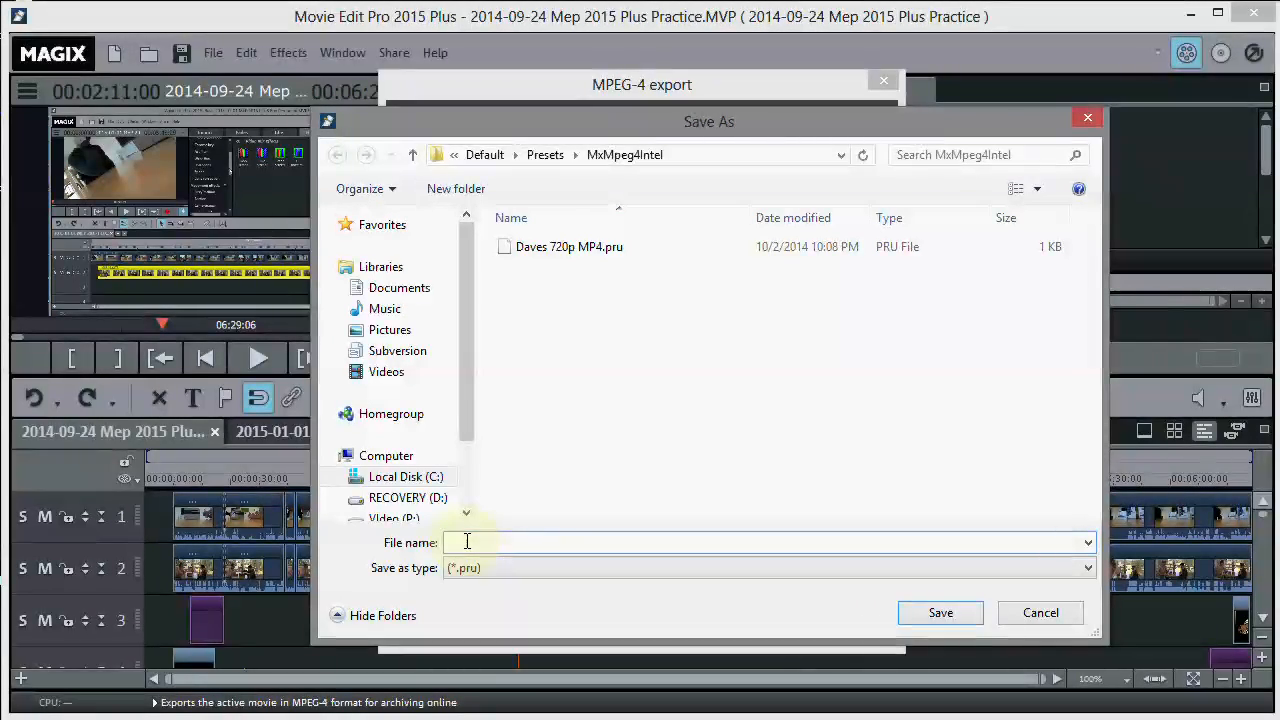
pyautogui.write('Tut')
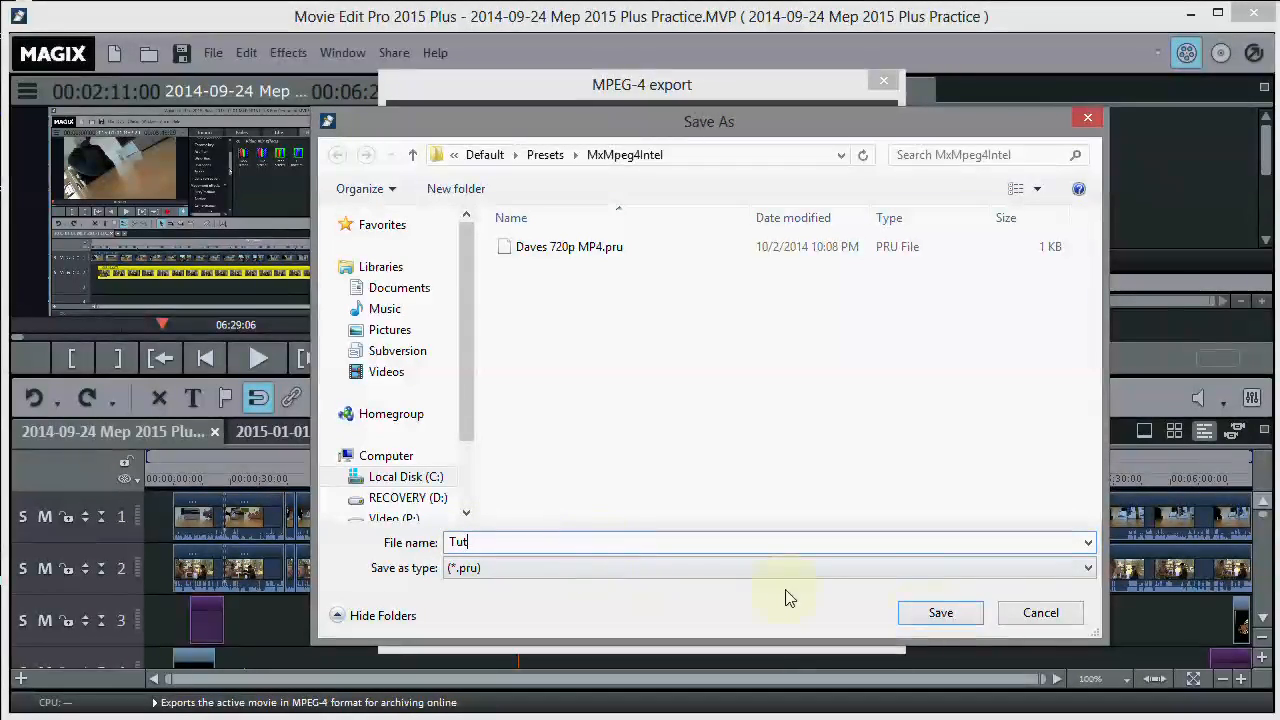
pyautogui.click(938, 614)
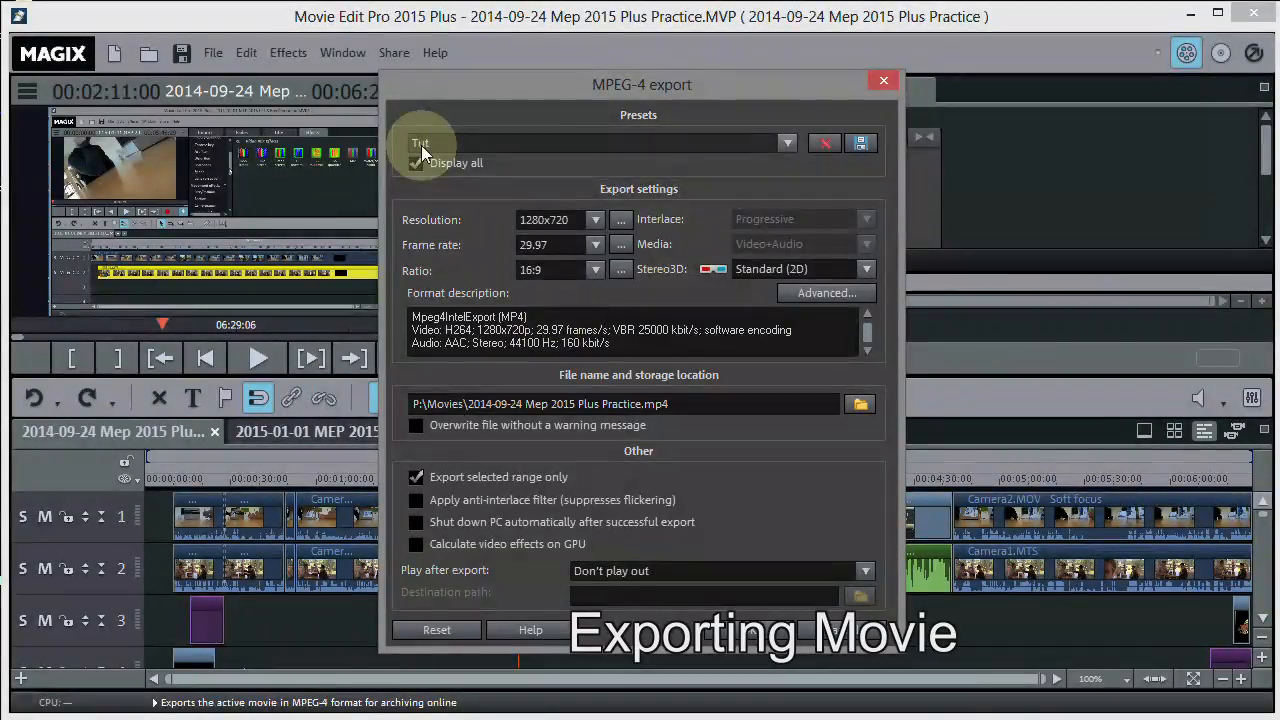
pyautogui.click(786, 143)
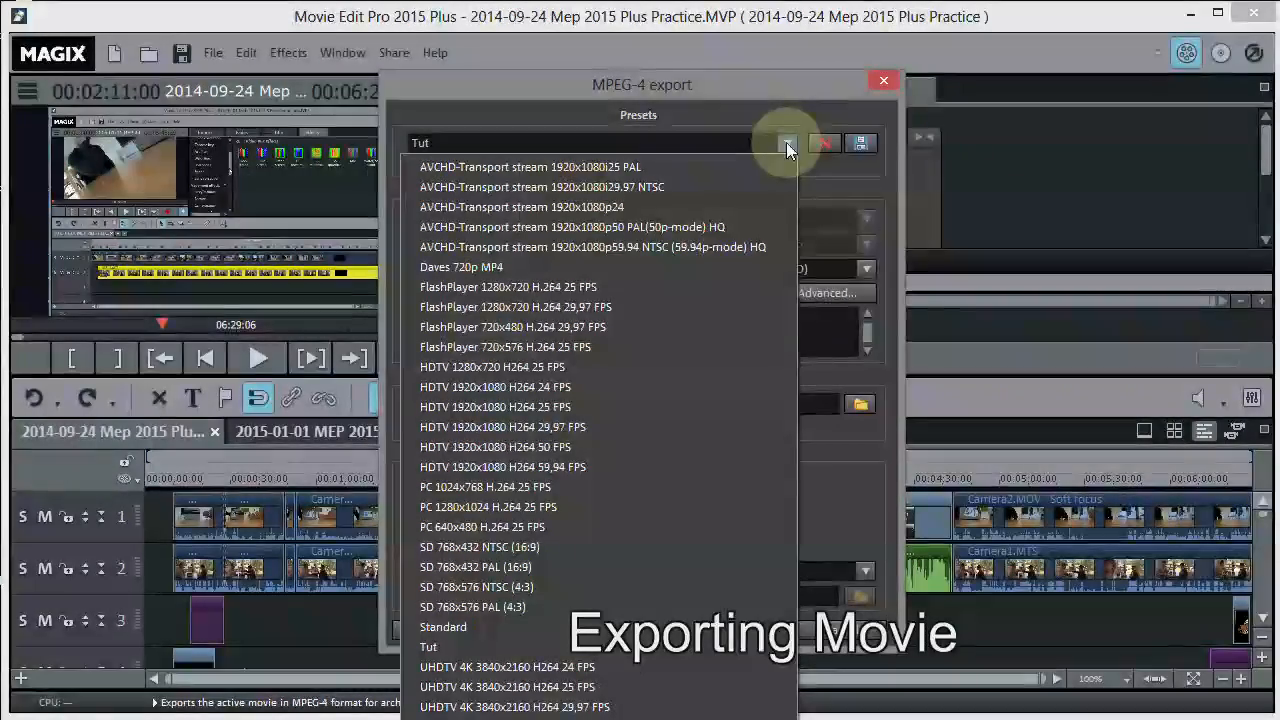
pyautogui.click(480, 647)
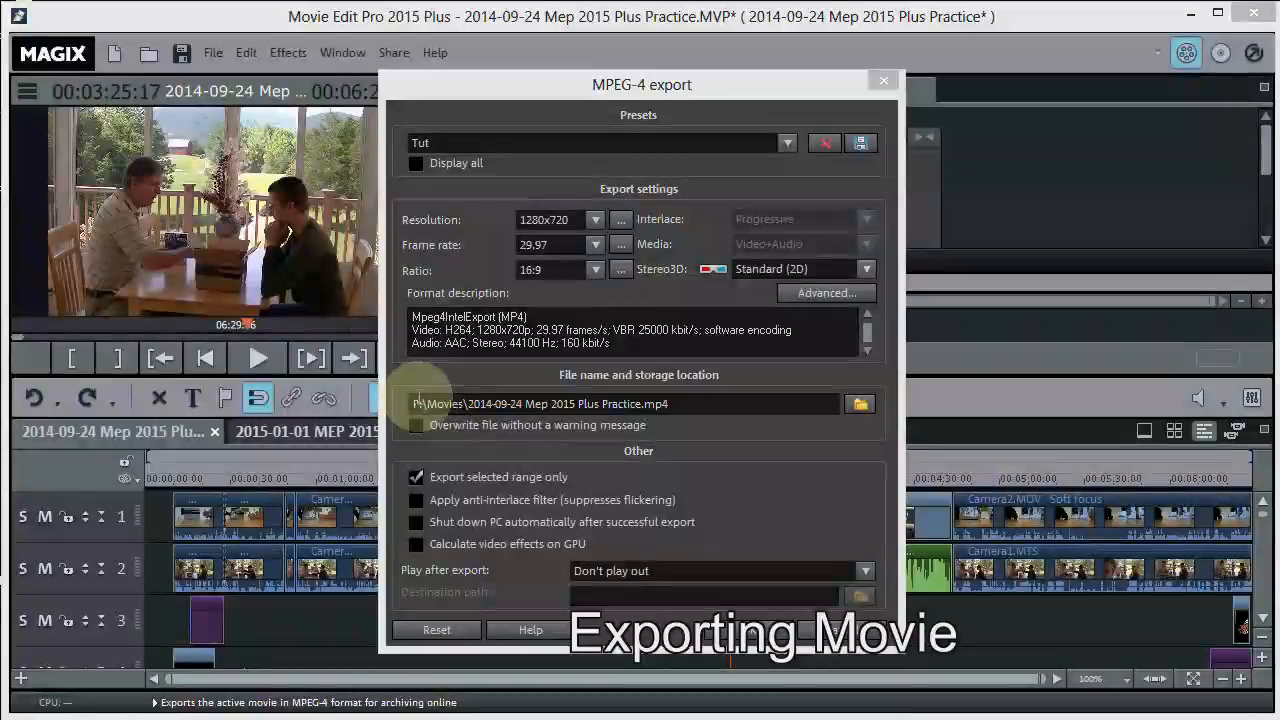
# - Review the export's file name and storage path, and look into the destination folder without changing it
pyautogui.moveTo(413, 403); pyautogui.dragTo(676, 406)
pyautogui.click(689, 405)
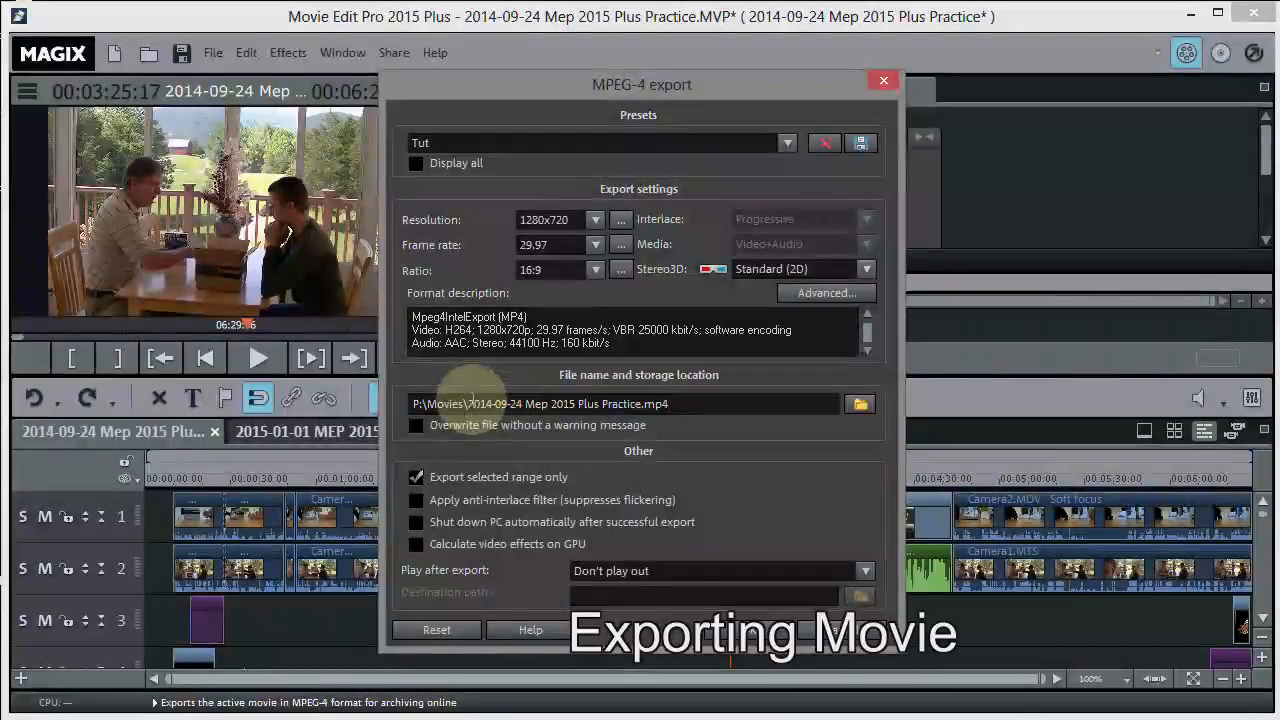
pyautogui.moveTo(467, 404); pyautogui.dragTo(502, 404)
pyautogui.moveTo(645, 408); pyautogui.dragTo(641, 406)
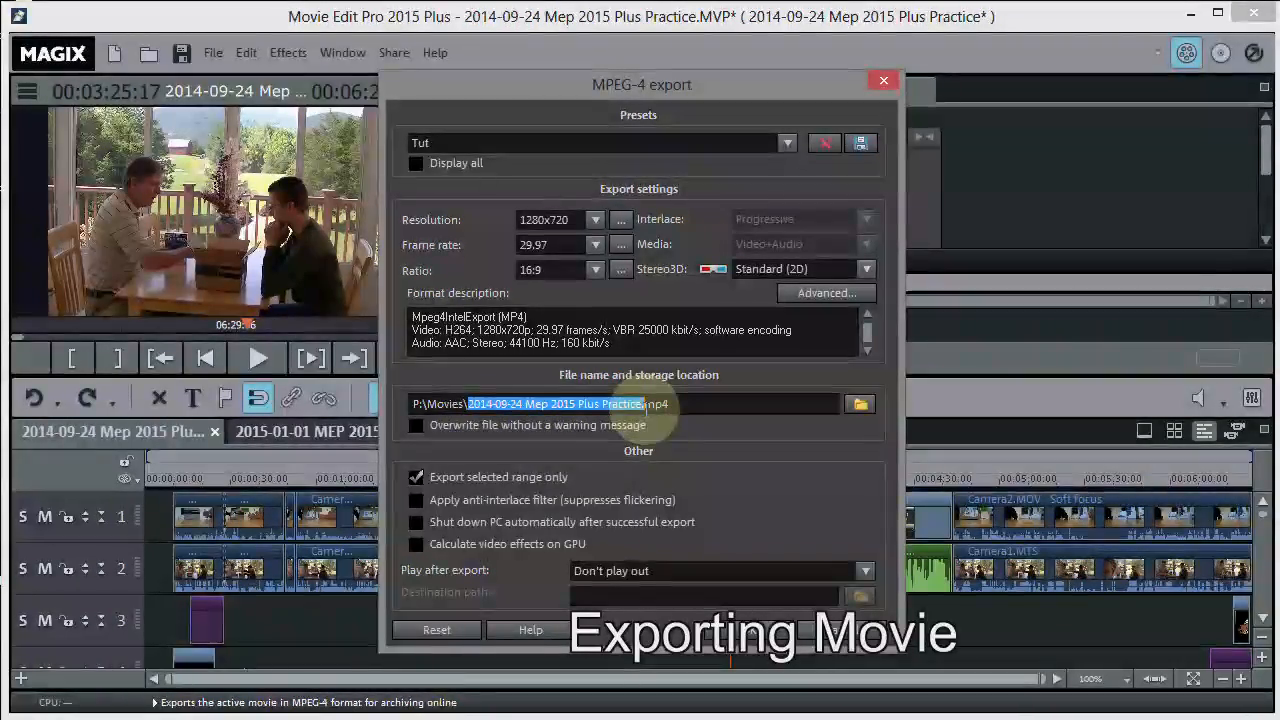
pyautogui.click(535, 404)
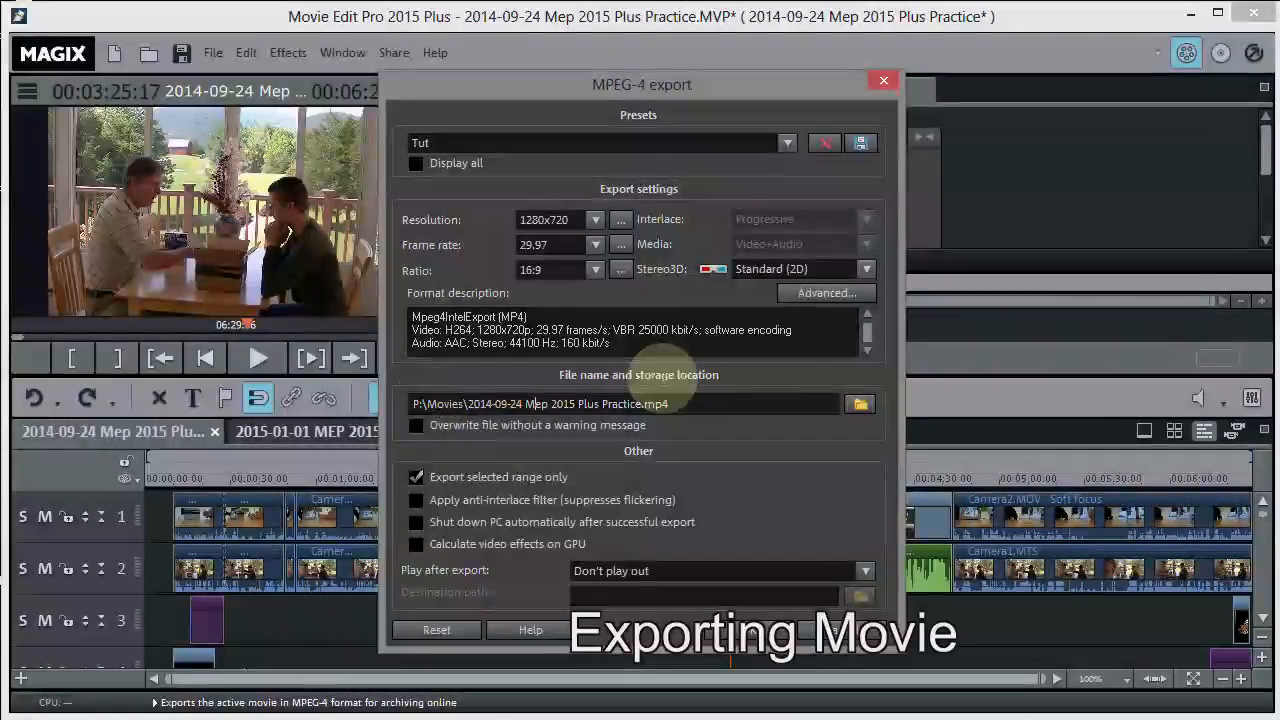
pyautogui.click(862, 404)
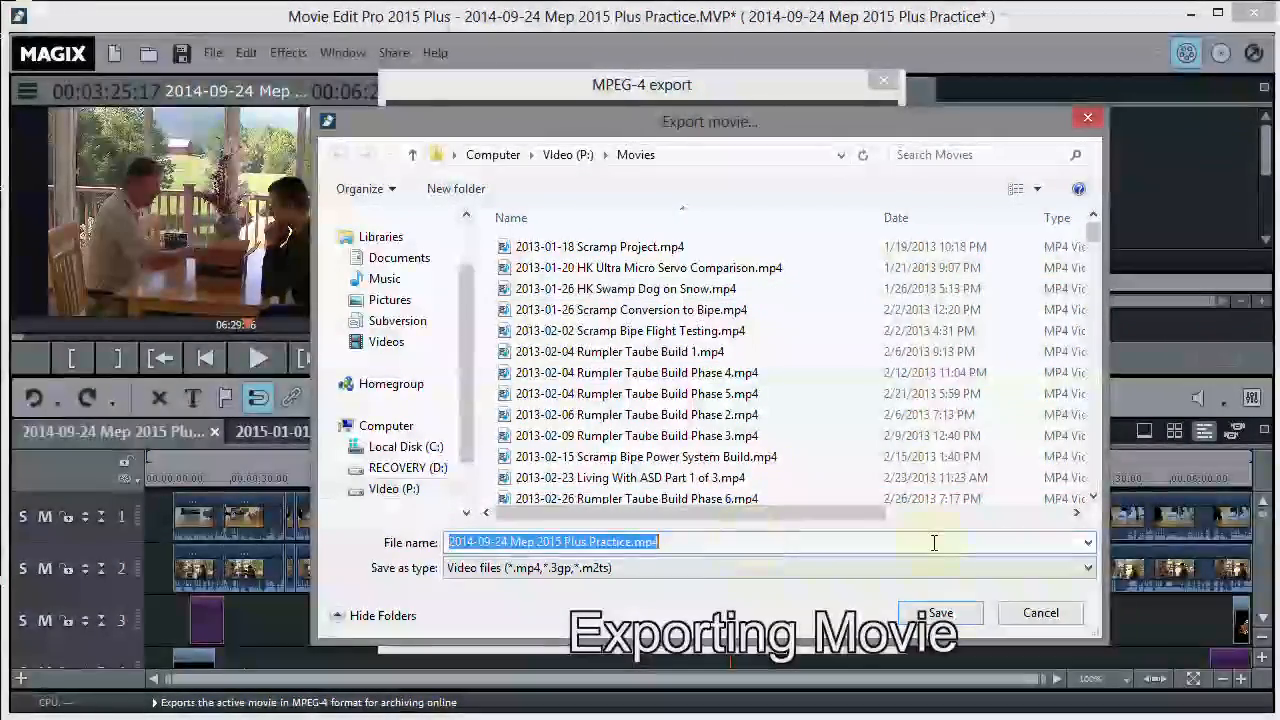
pyautogui.click(1040, 614)
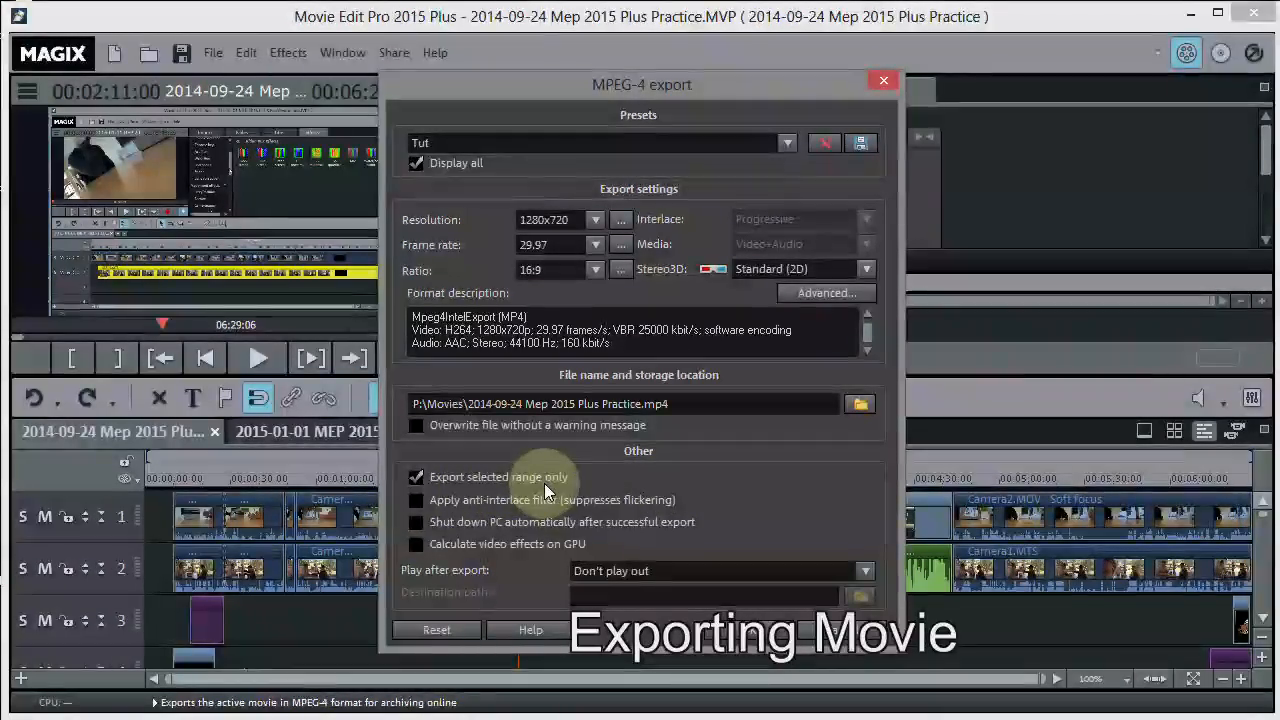
# - Turn off exporting the selected range only and start the movie export, ignoring the empty section
pyautogui.click(417, 478)
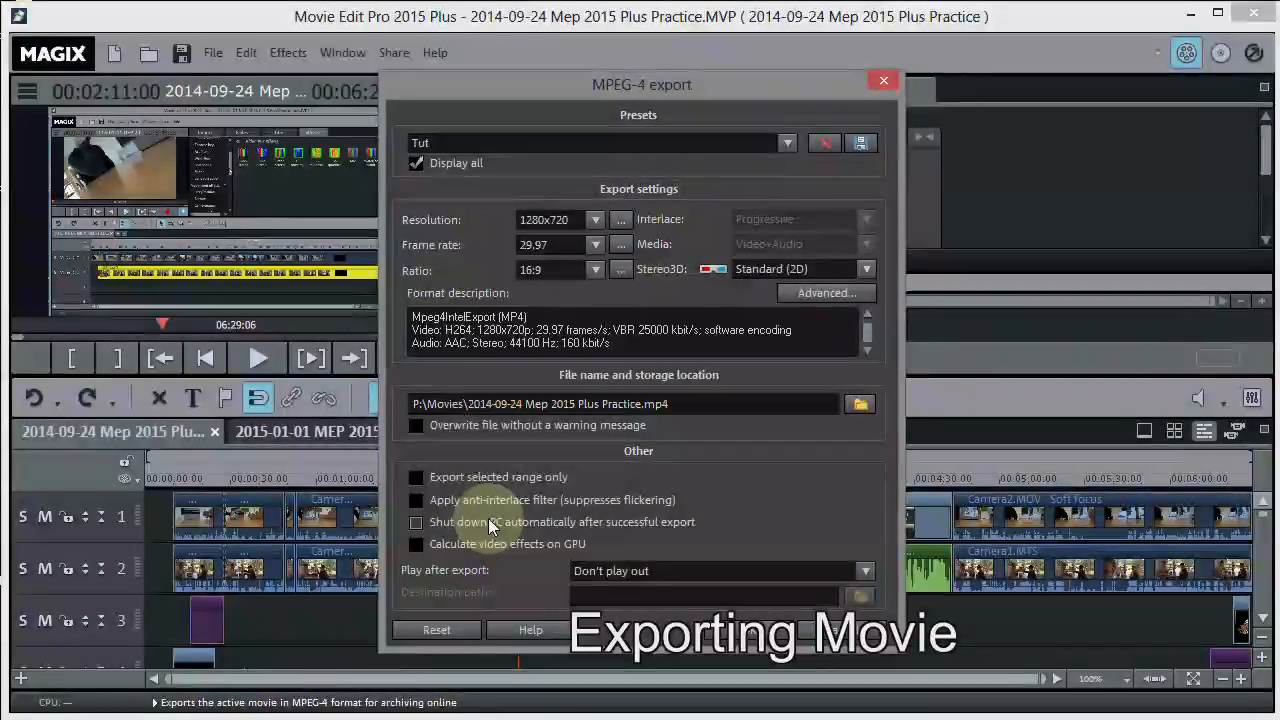
pyautogui.click(748, 632)
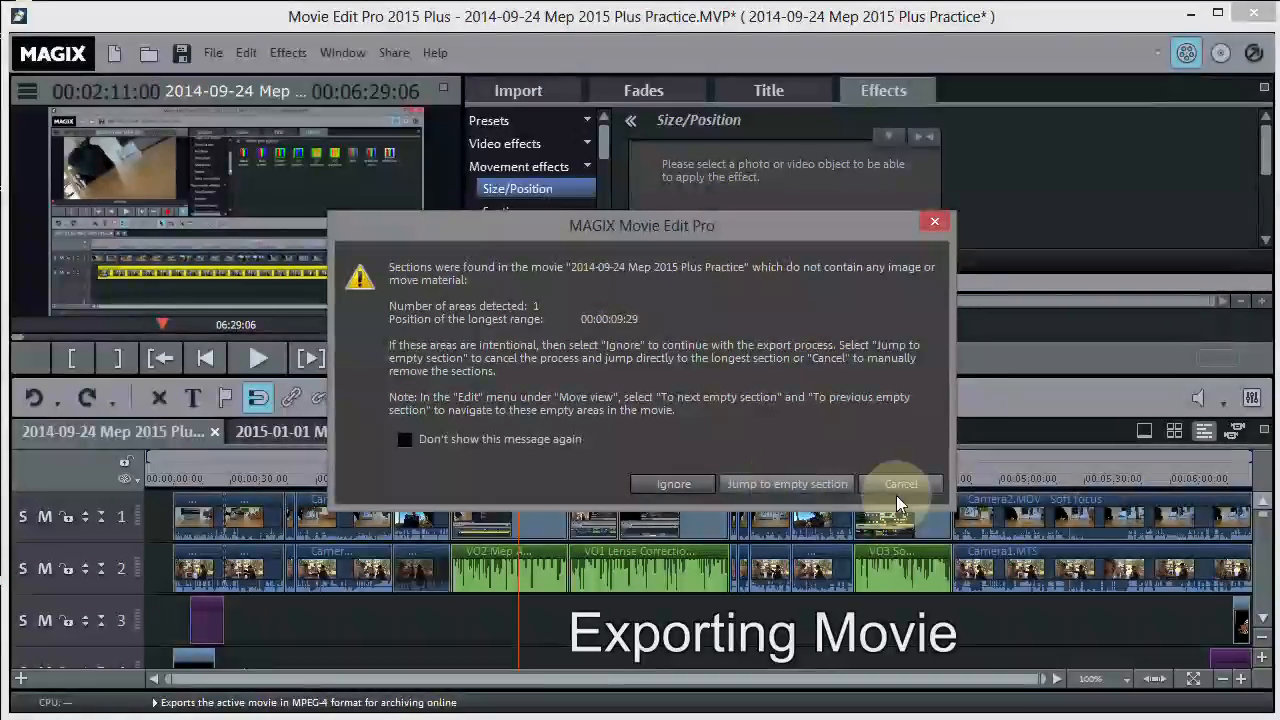
pyautogui.click(670, 485)
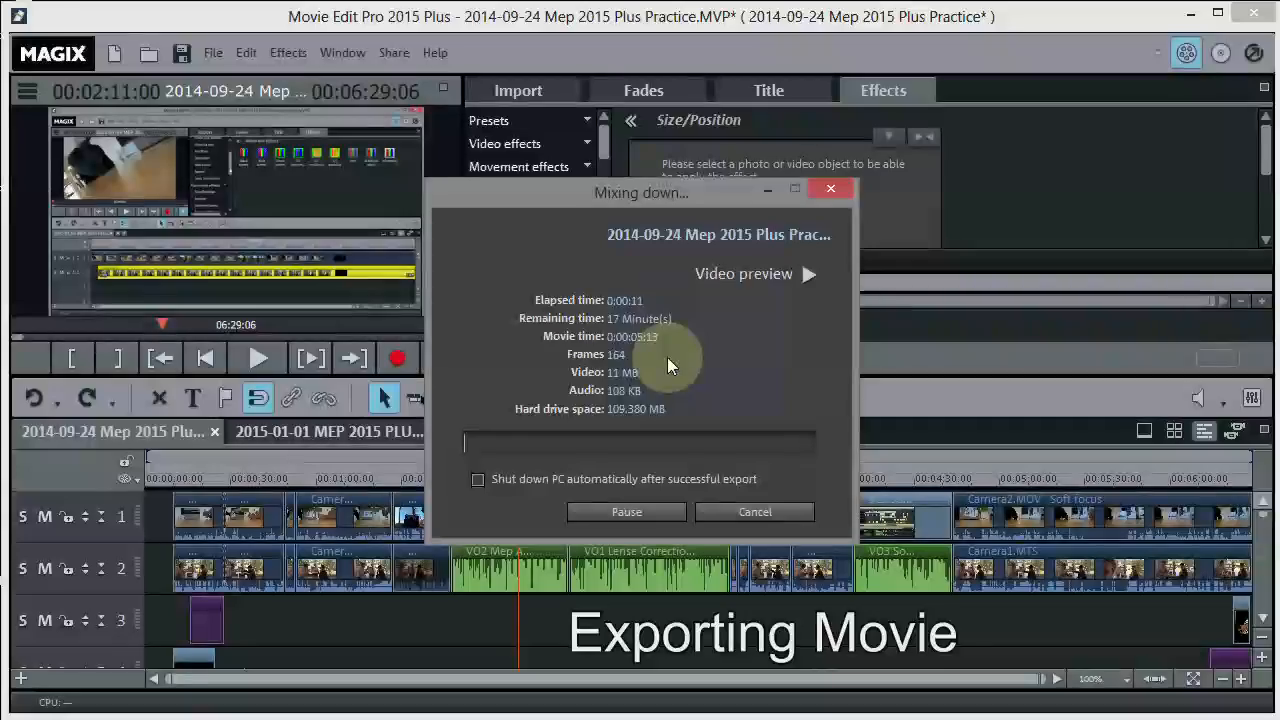
# - Move the export progress window aside and cancel the running export
pyautogui.moveTo(580, 198); pyautogui.dragTo(673, 329)
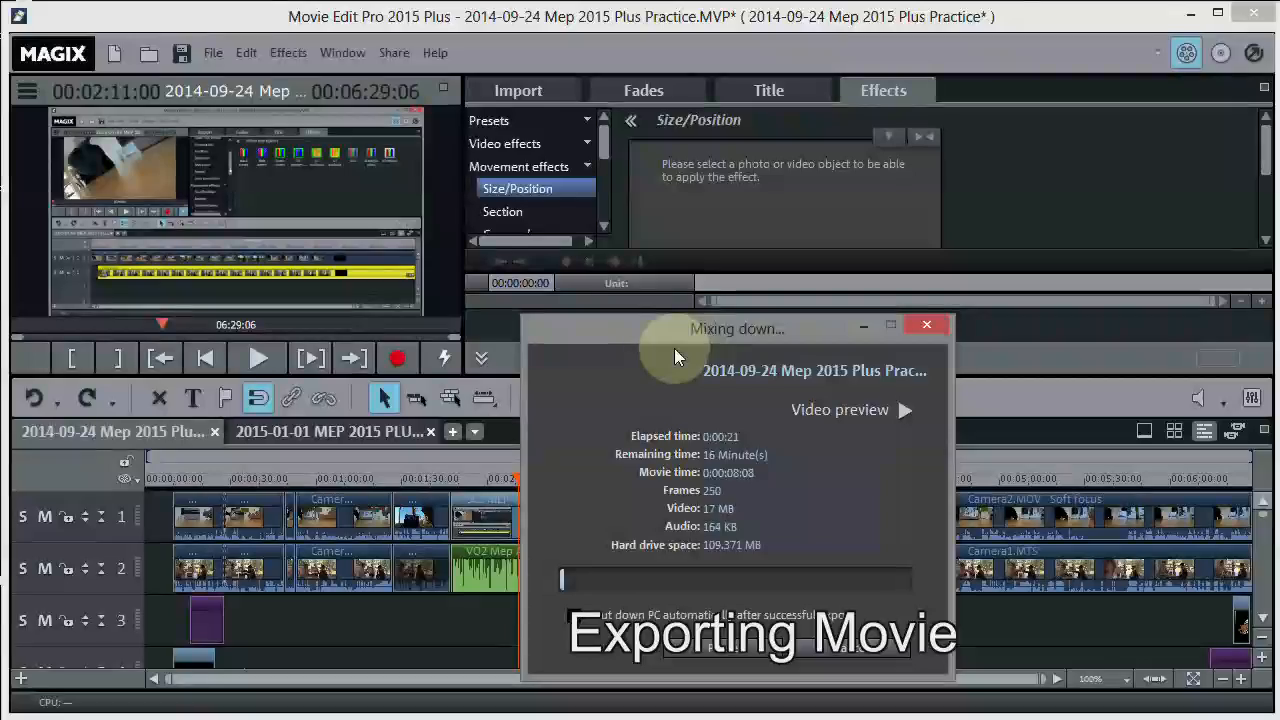
pyautogui.moveTo(663, 325)
pyautogui.mouseDown()
pyautogui.moveTo(708, 568)
pyautogui.moveTo(731, 620)
pyautogui.moveTo(680, 342)
pyautogui.mouseUp()
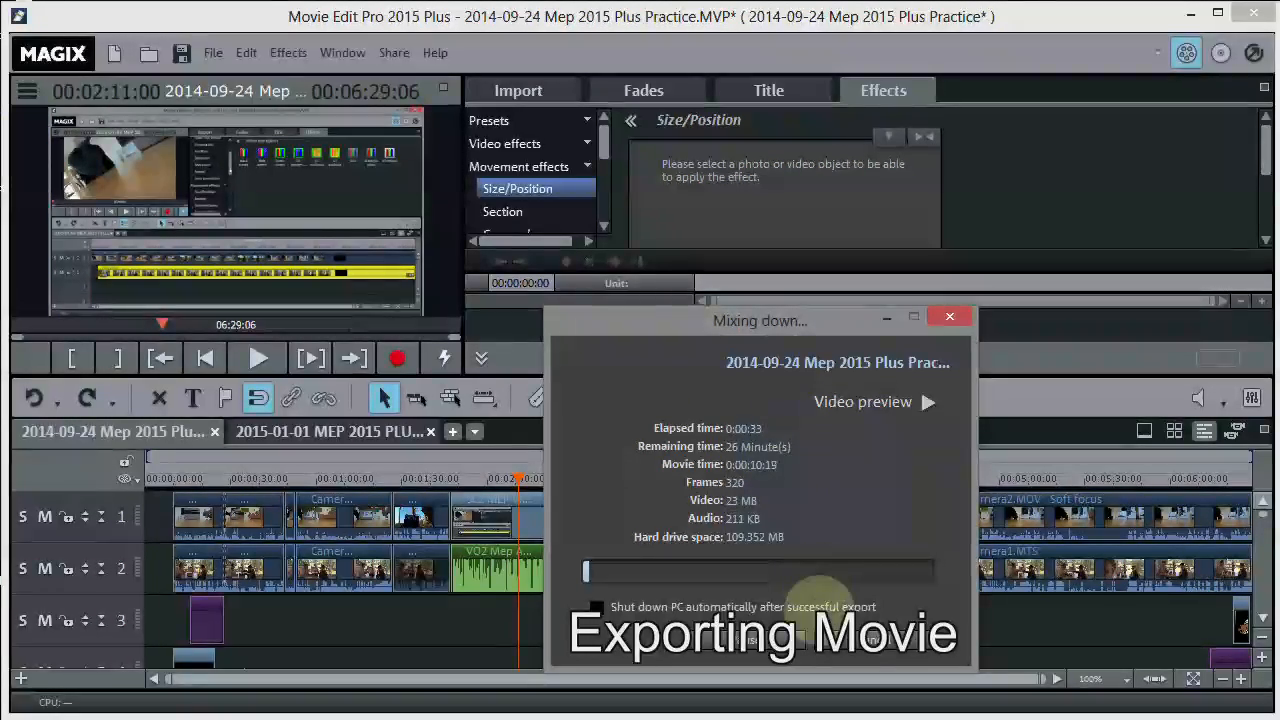
pyautogui.click(864, 651)
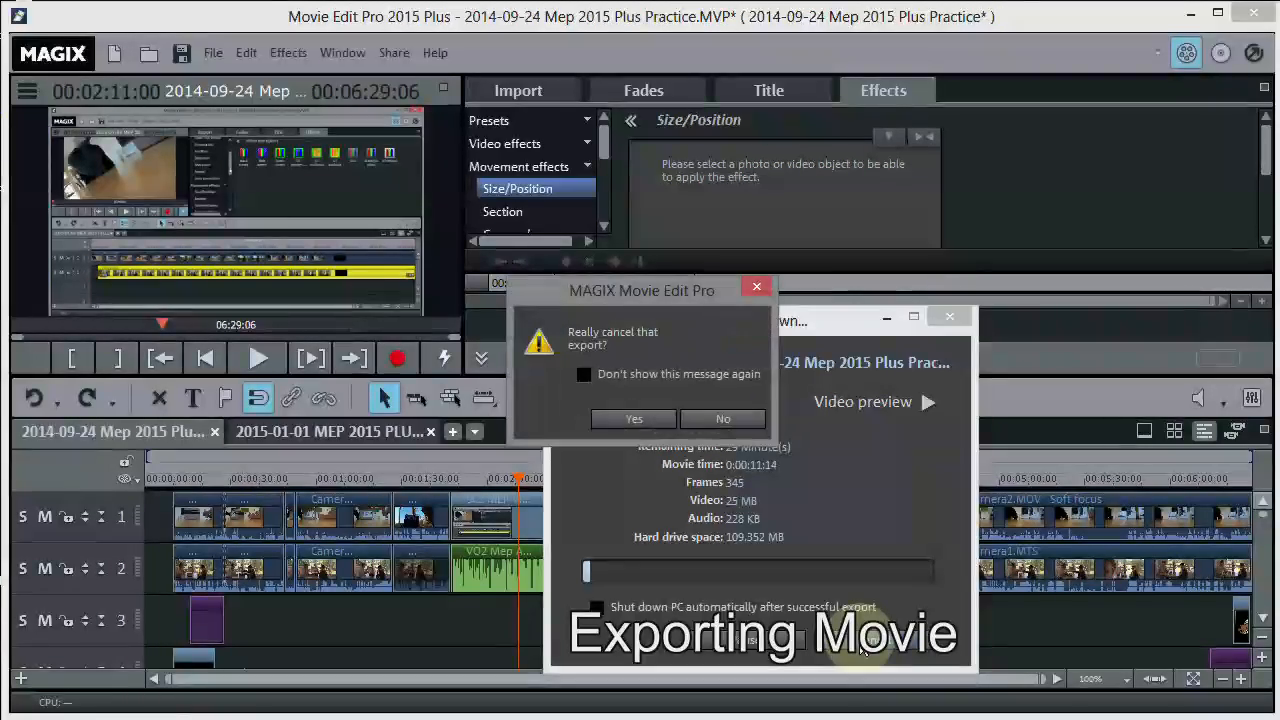
pyautogui.click(648, 417)
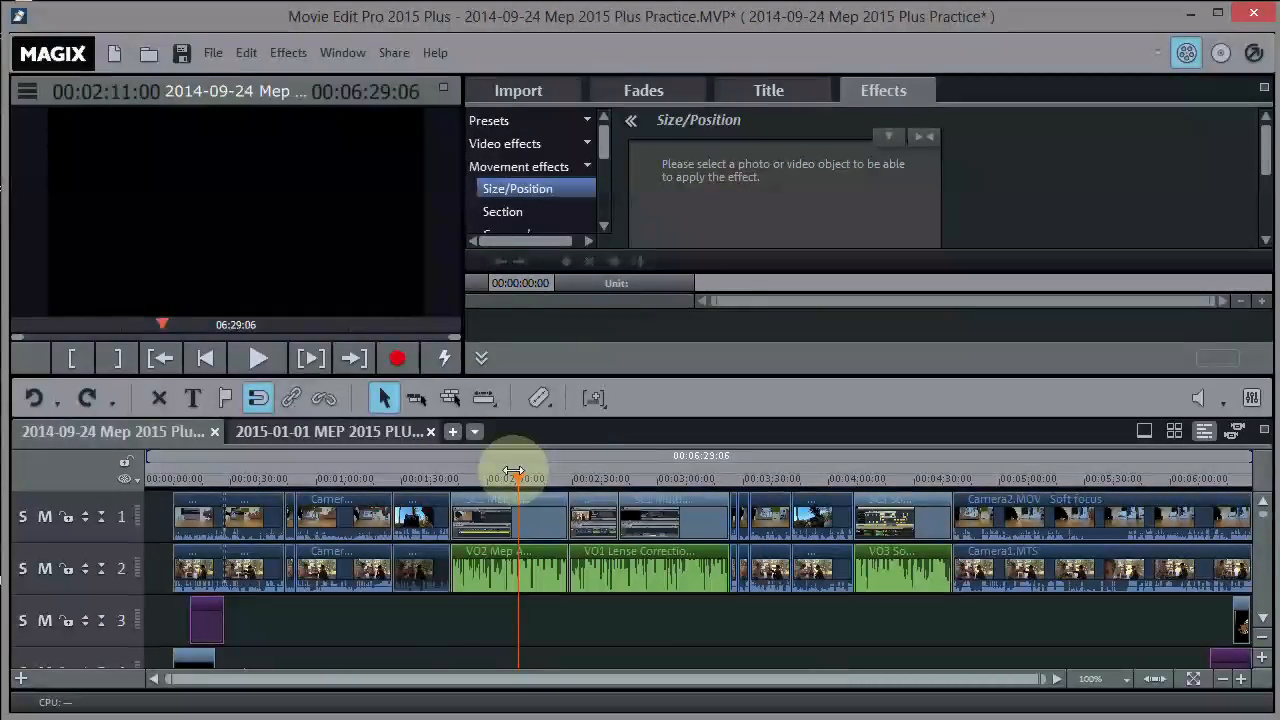
# - Set the movie range from the start of the VO2 clip at 00:01:47:18 to the end of the VO1 clip at 00:03:25:17
pyautogui.moveTo(513, 471); pyautogui.dragTo(452, 480)
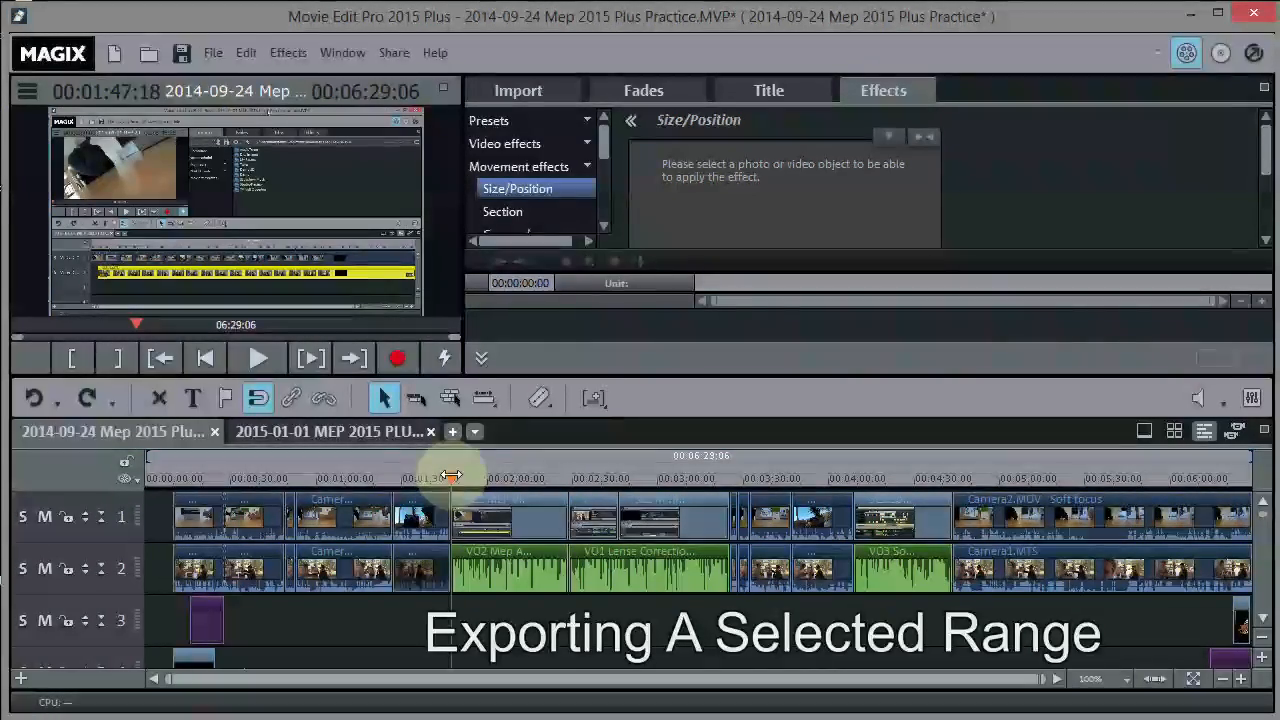
pyautogui.click(75, 360)
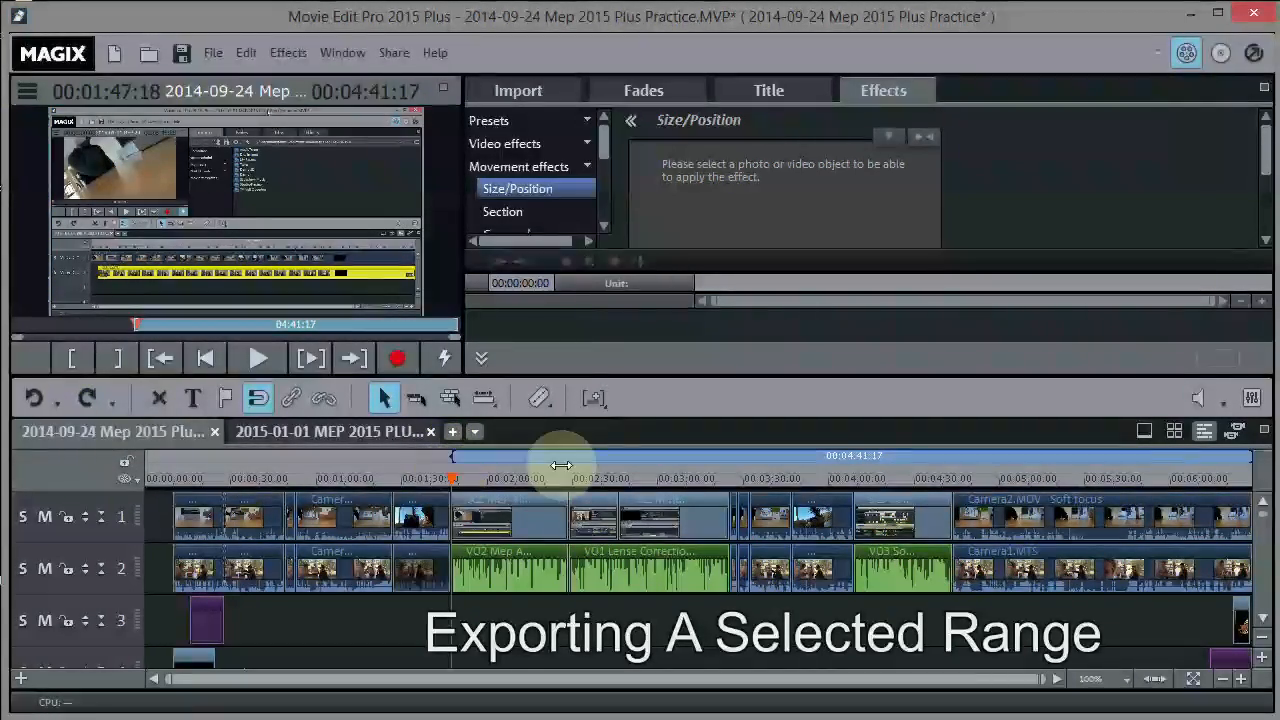
pyautogui.click(728, 481)
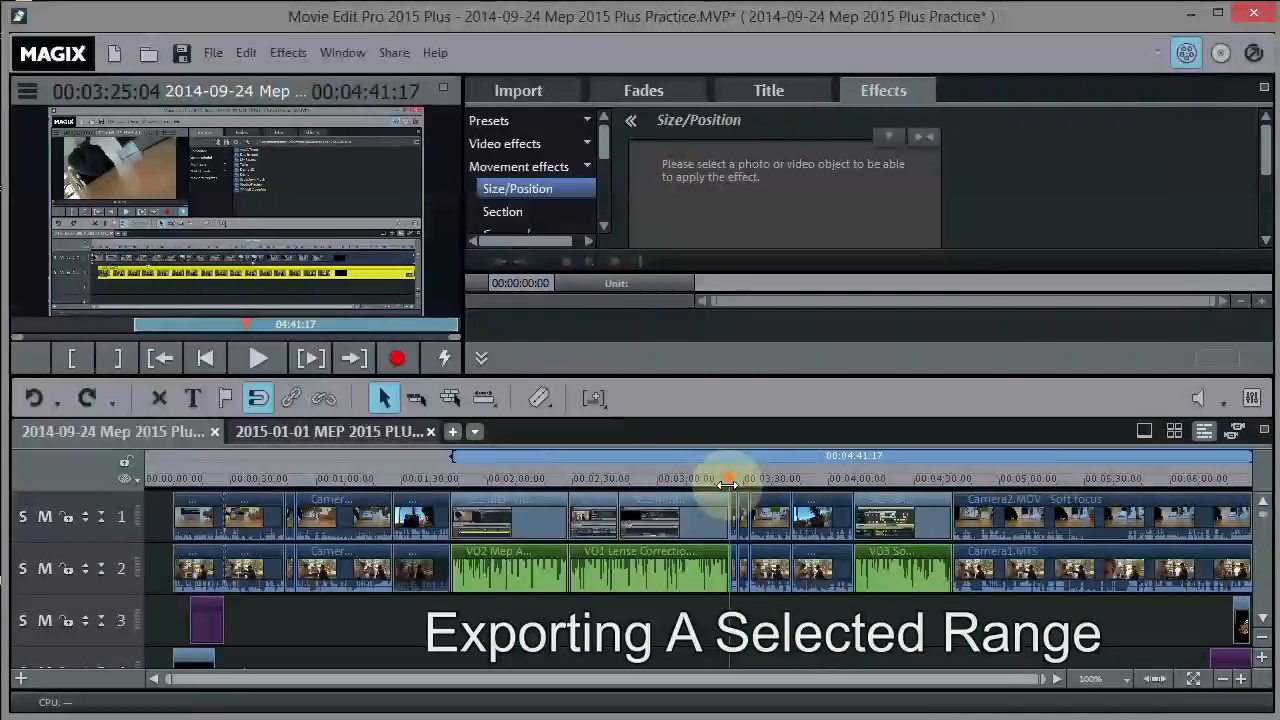
pyautogui.moveTo(727, 485); pyautogui.dragTo(731, 485)
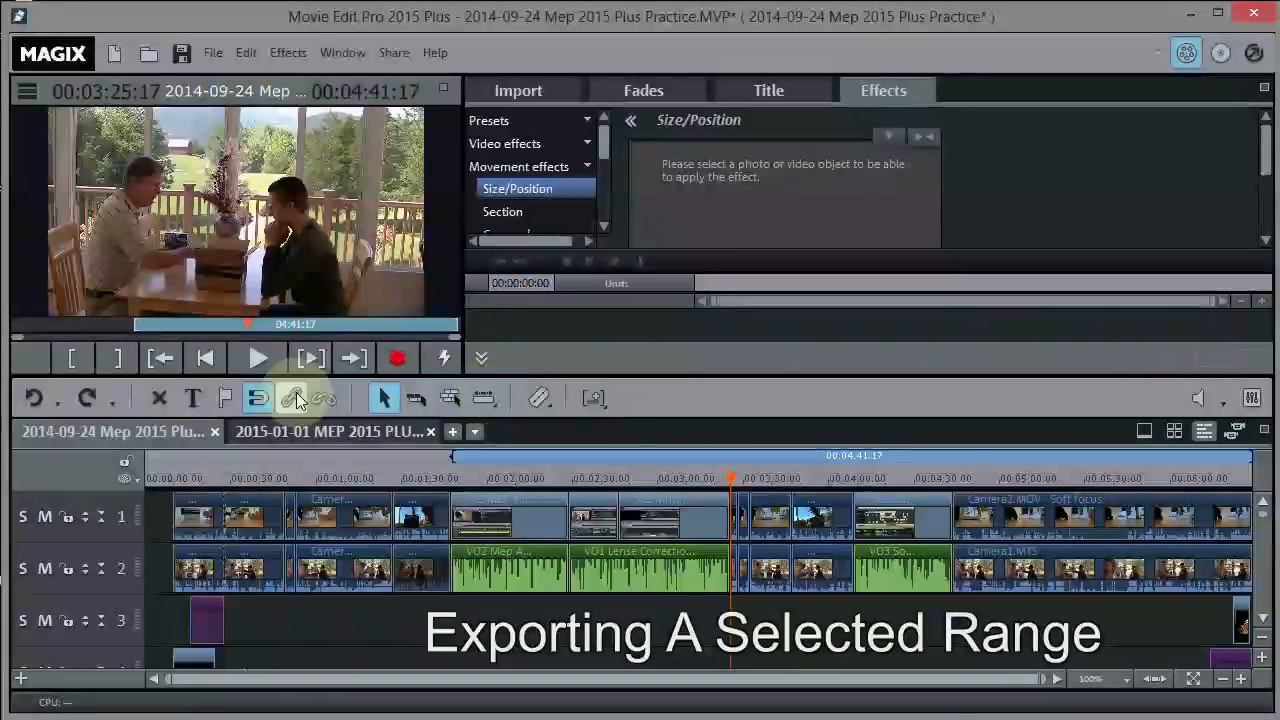
pyautogui.click(117, 357)
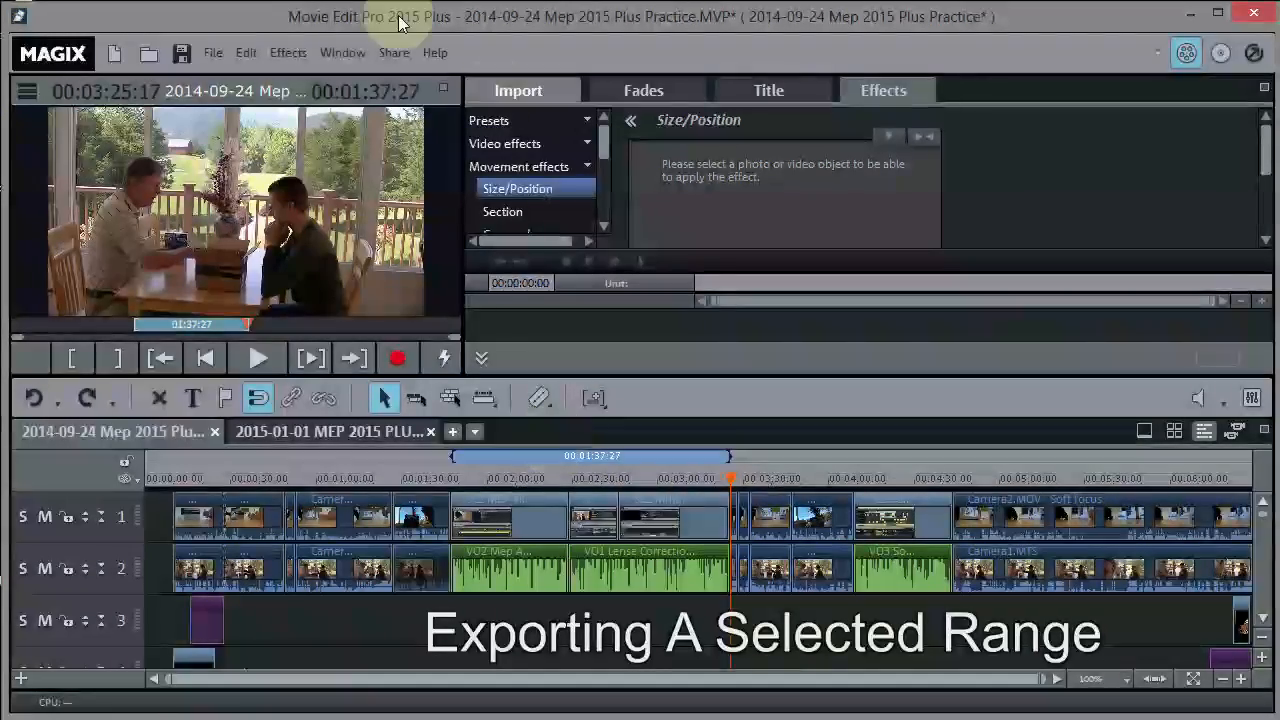
# - Start an MPEG-4 export of the selected range only with the Tut preset, overwriting the existing file
pyautogui.click(207, 63)
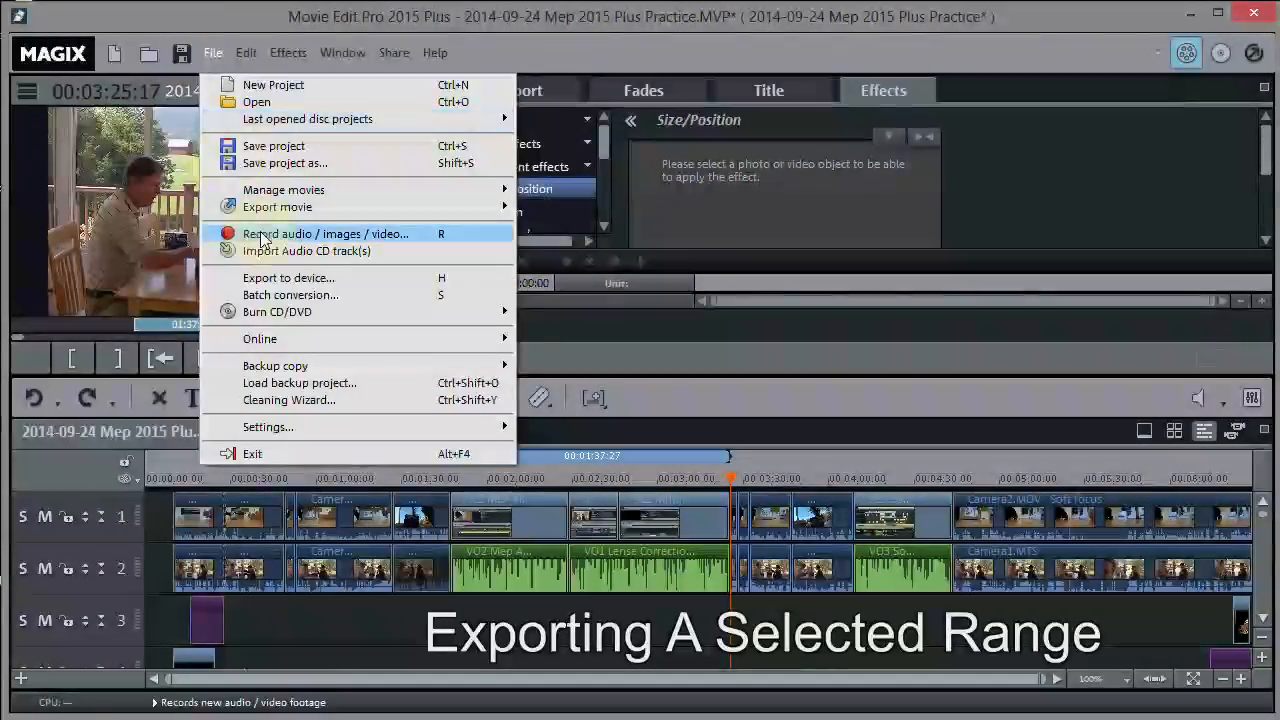
pyautogui.moveTo(468, 206)
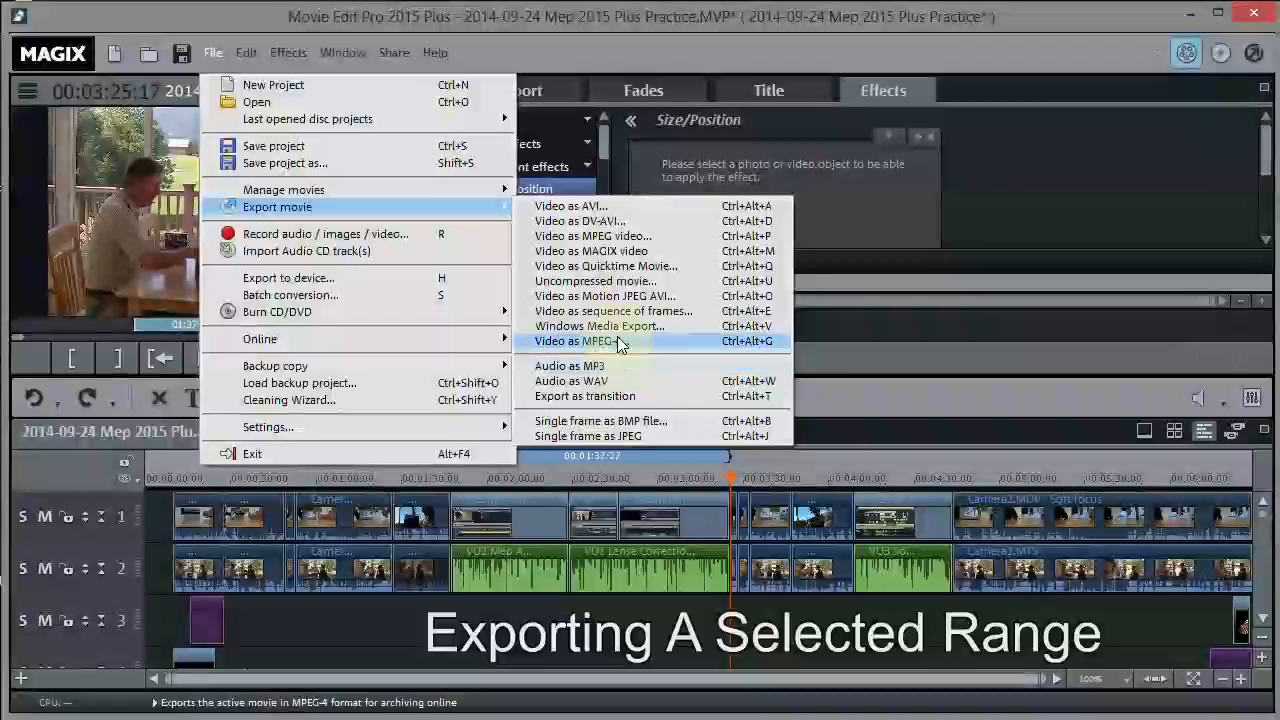
pyautogui.click(615, 341)
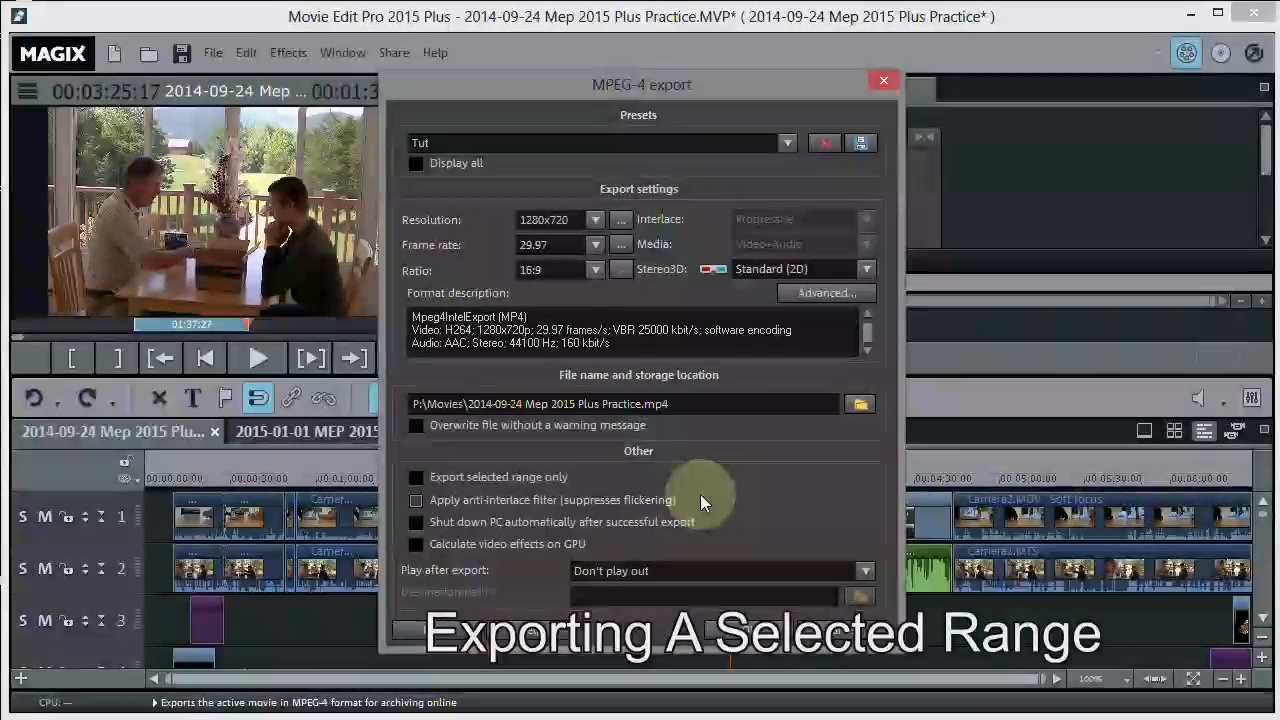
pyautogui.click(418, 478)
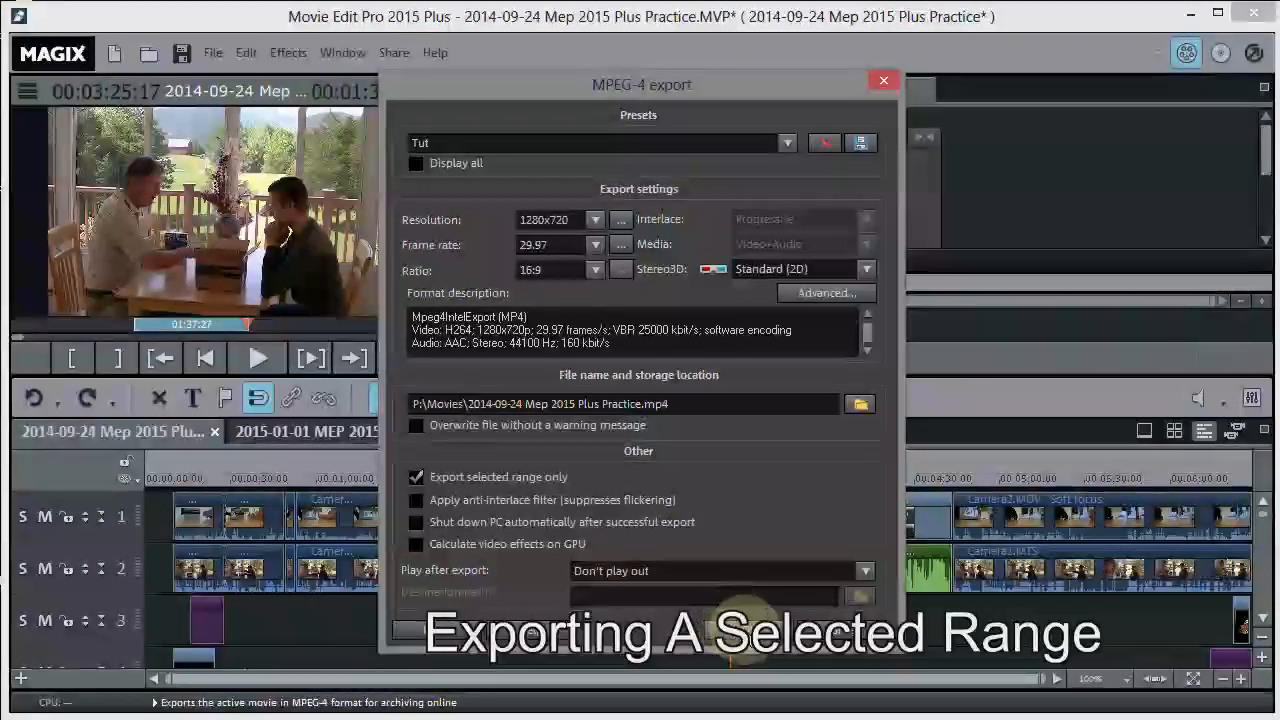
pyautogui.click(752, 625)
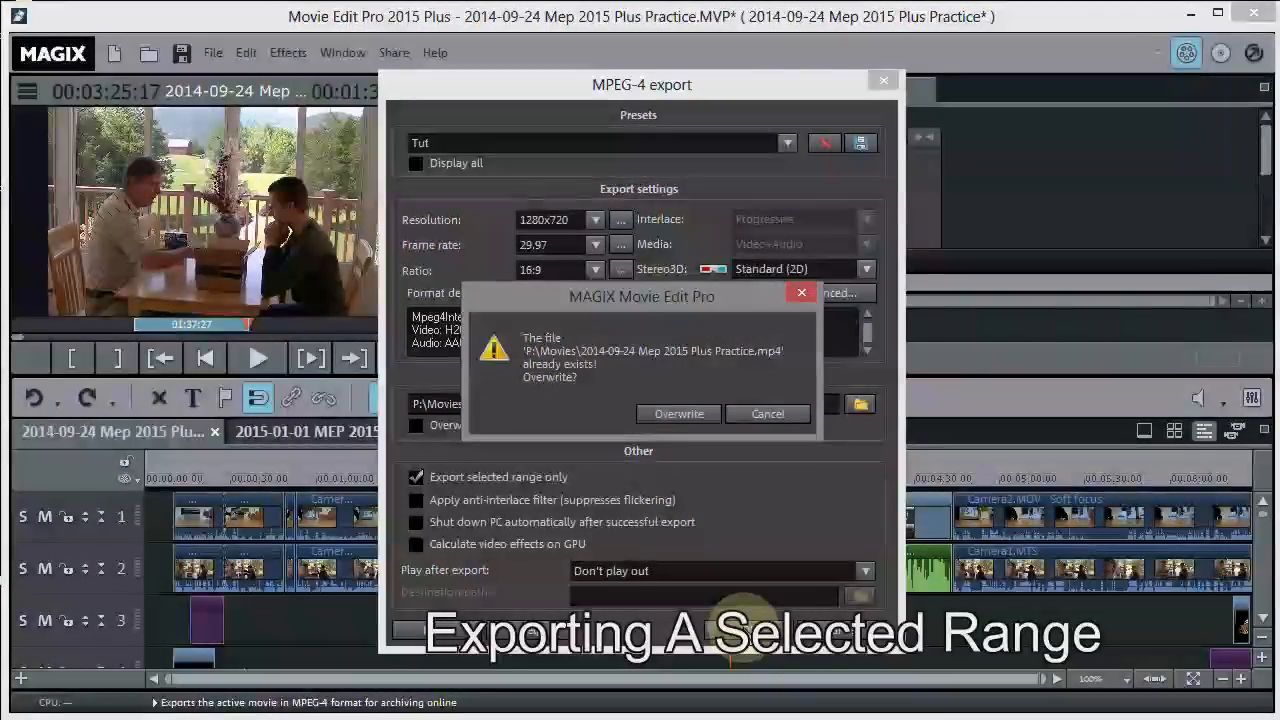
pyautogui.click(678, 414)
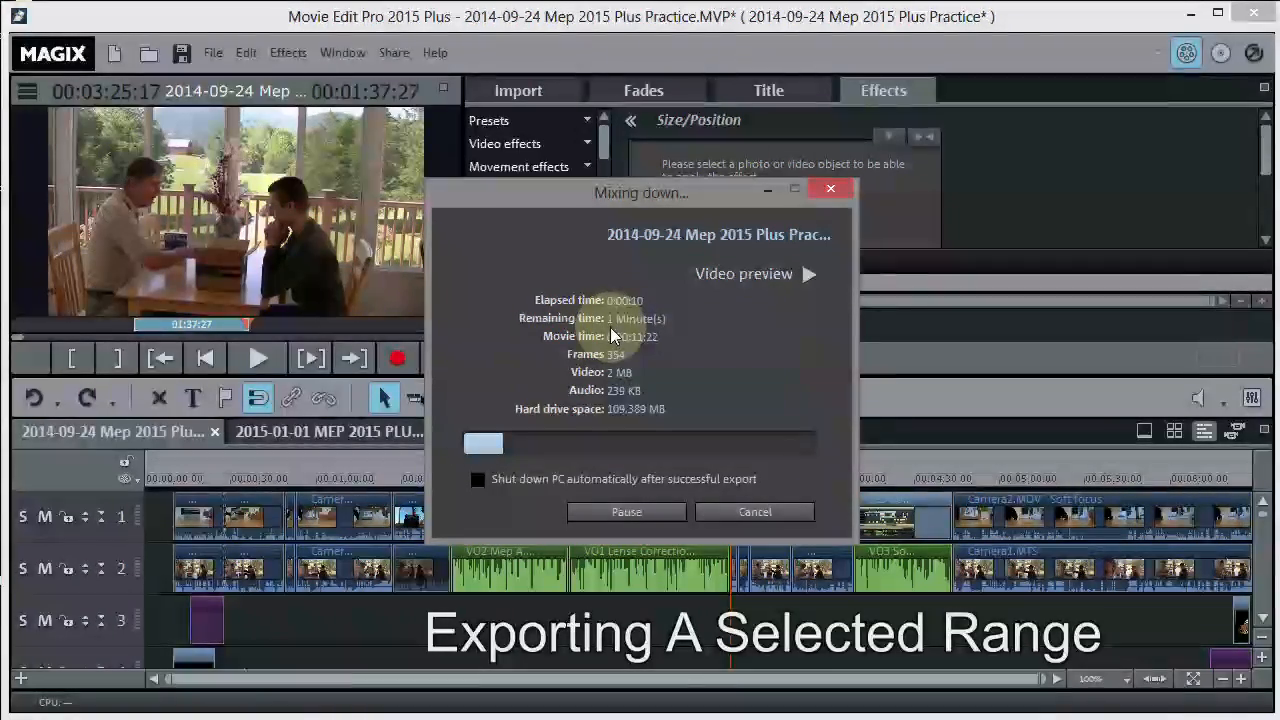
# - Cancel the running export of the selected range
pyautogui.click(752, 511)
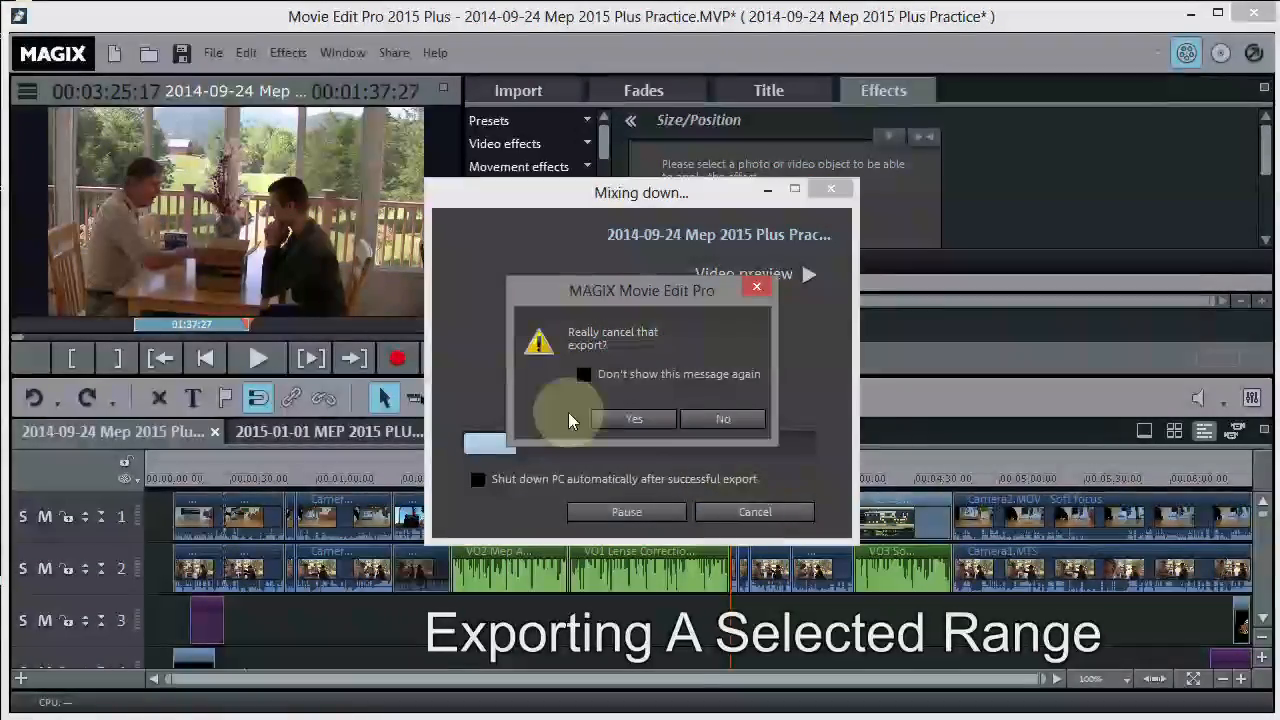
pyautogui.click(624, 420)
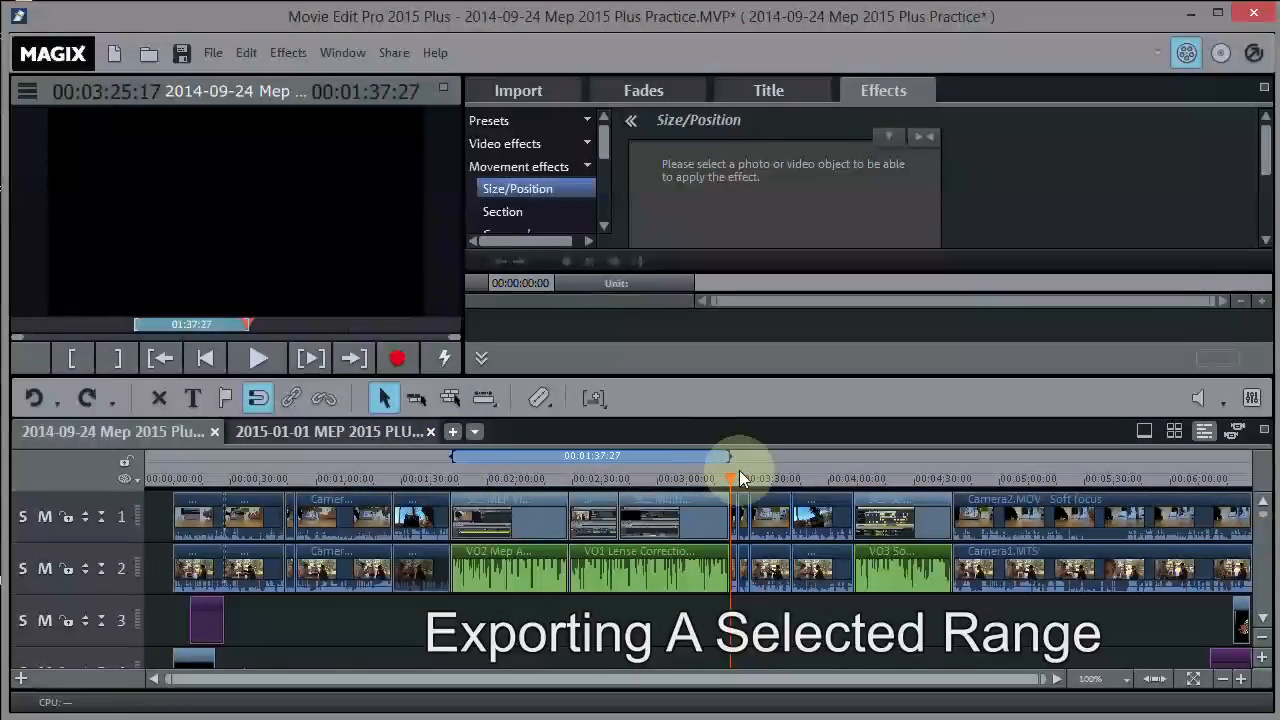
pyautogui.click(1155, 680)
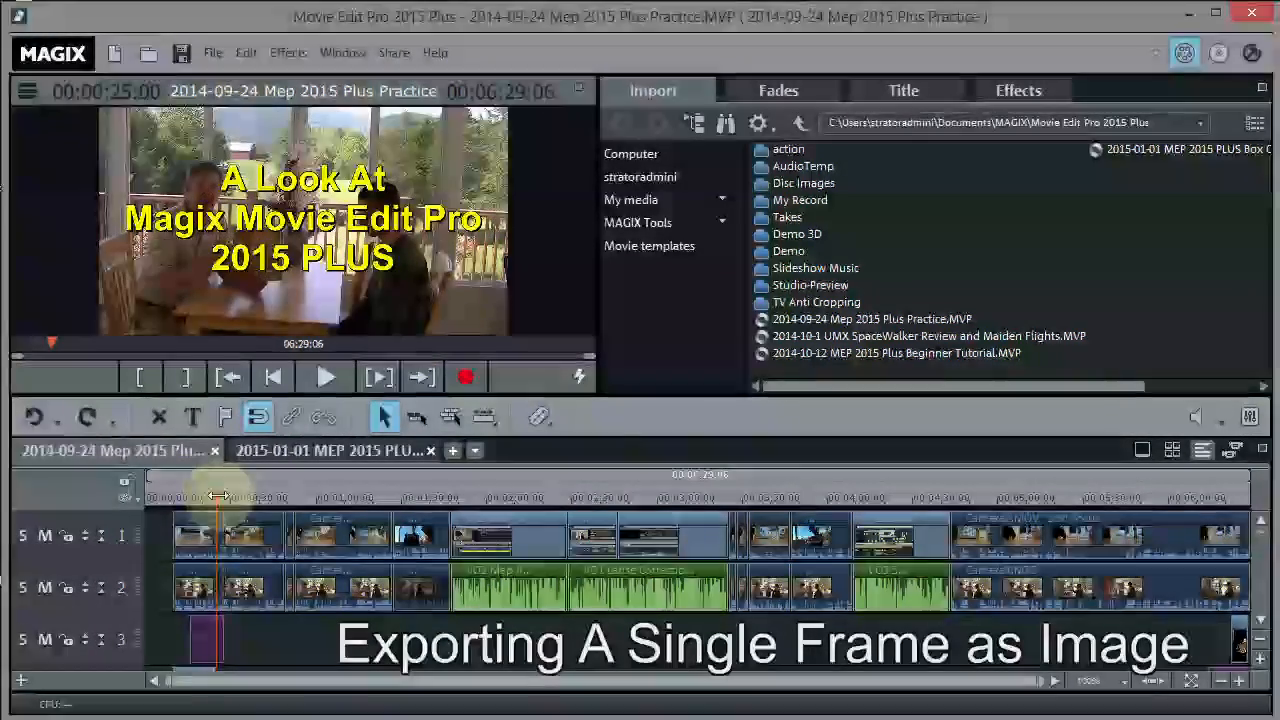
# - Export the title frame at 00:00:25:00 as a 1280x720 JPEG, continuing with the differing frame-rate settings
pyautogui.moveTo(217, 494)
pyautogui.mouseDown()
pyautogui.moveTo(205, 494)
pyautogui.moveTo(305, 500)
pyautogui.moveTo(205, 497)
pyautogui.moveTo(217, 497)
pyautogui.mouseUp()
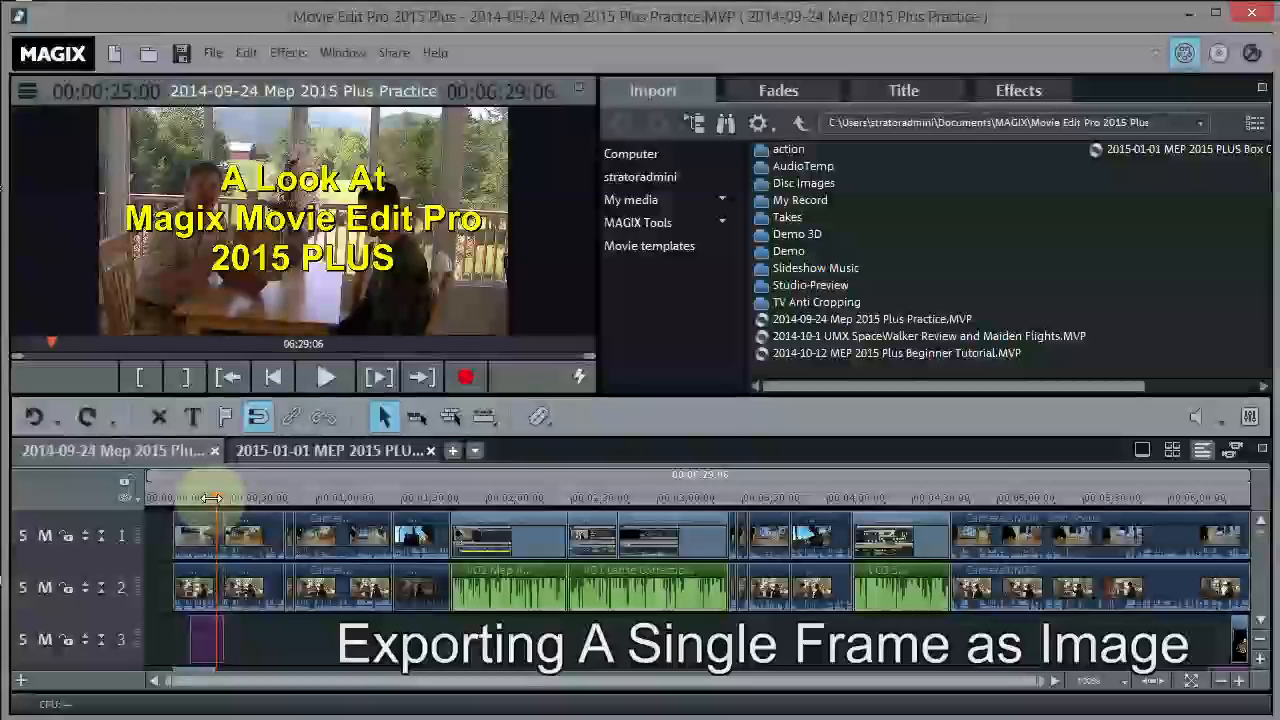
pyautogui.click(208, 53)
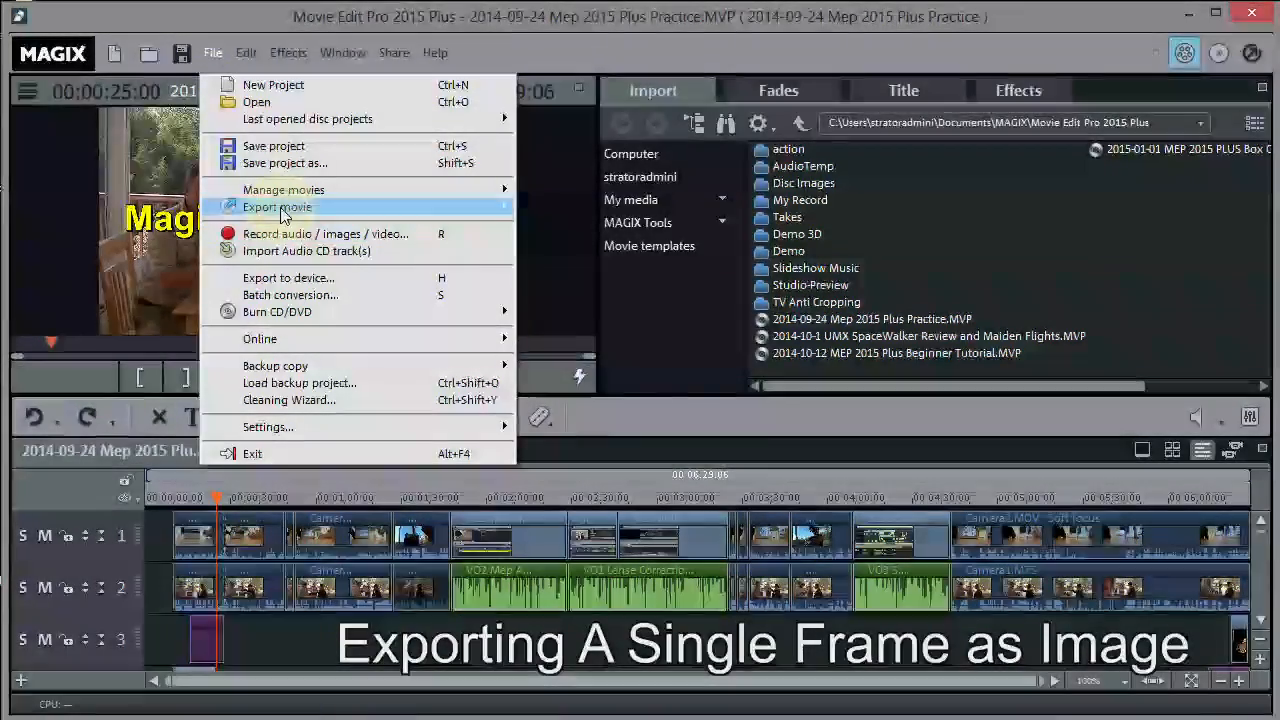
pyautogui.moveTo(283, 212)
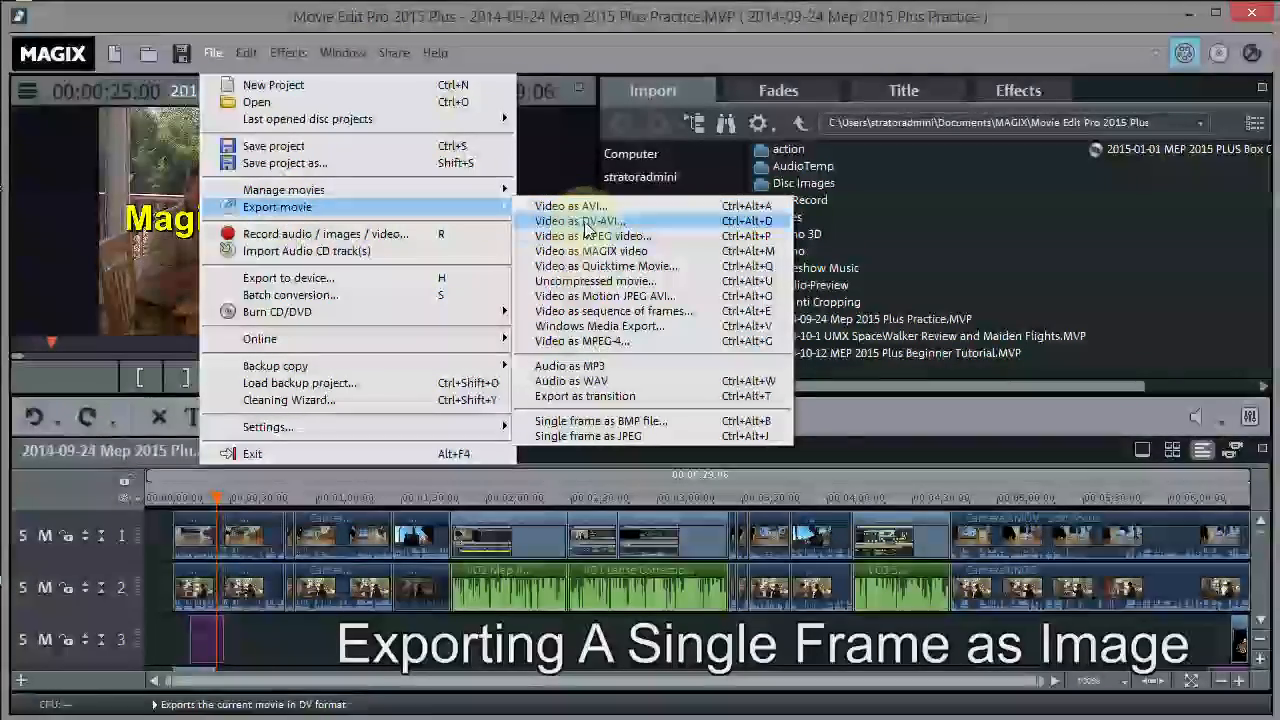
pyautogui.click(578, 436)
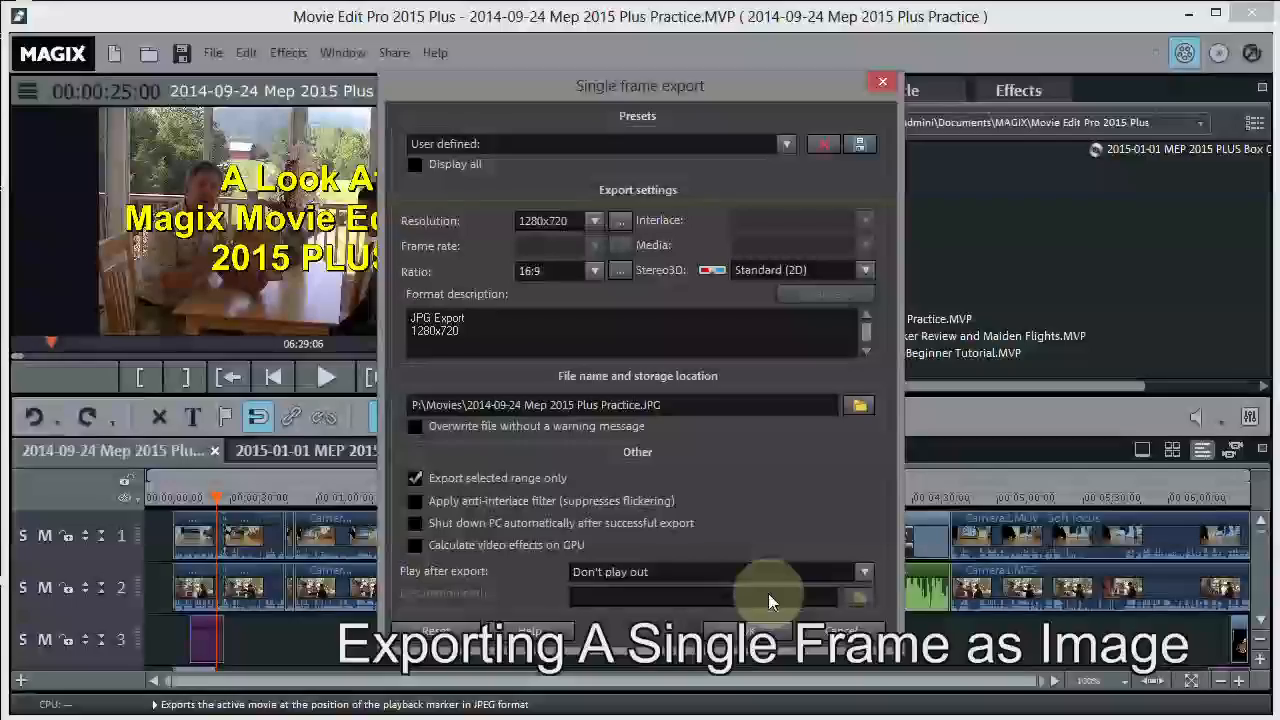
pyautogui.click(752, 630)
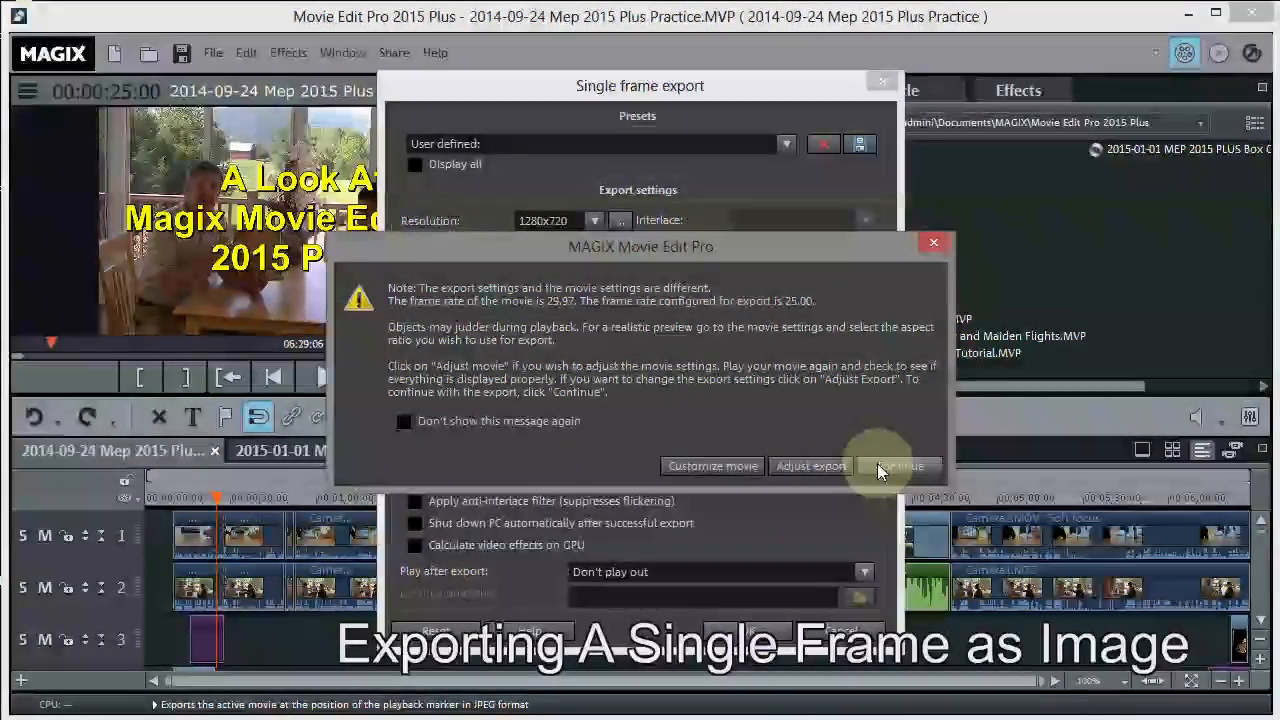
pyautogui.click(886, 467)
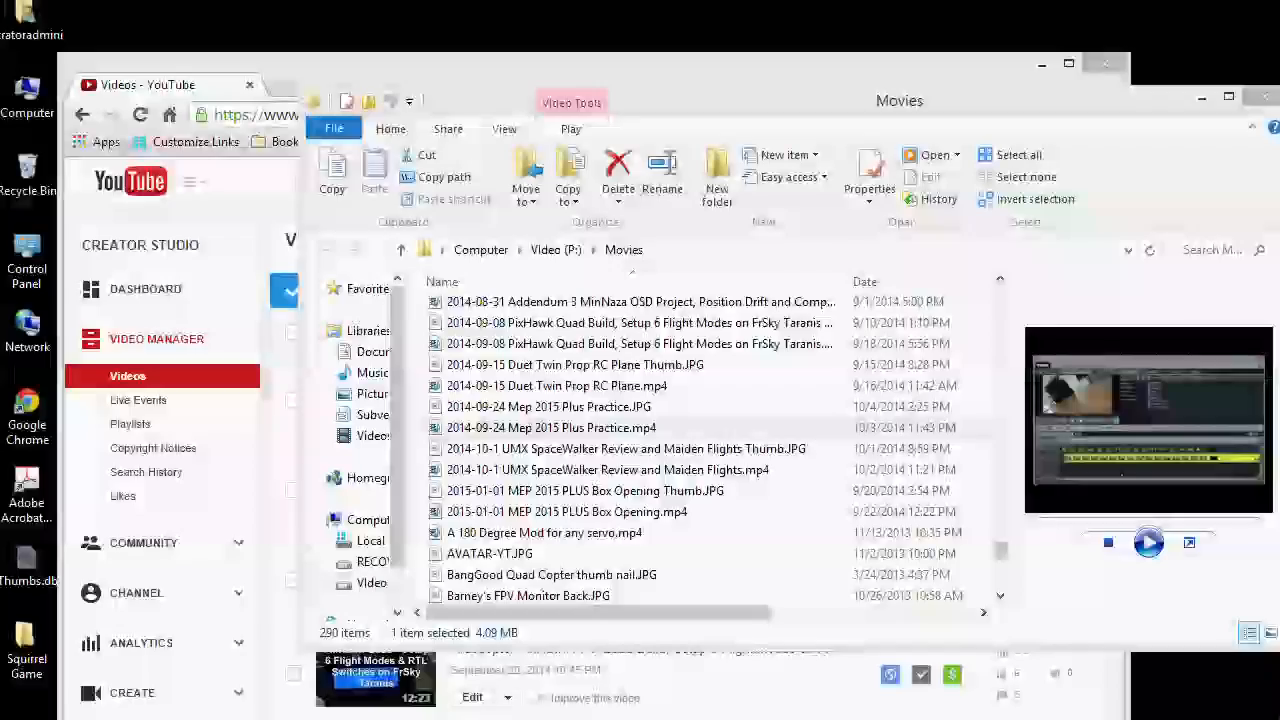
# - Preview the exported practice MP4 and JPG in the Movies folder and move the folder window aside
pyautogui.click(583, 429)
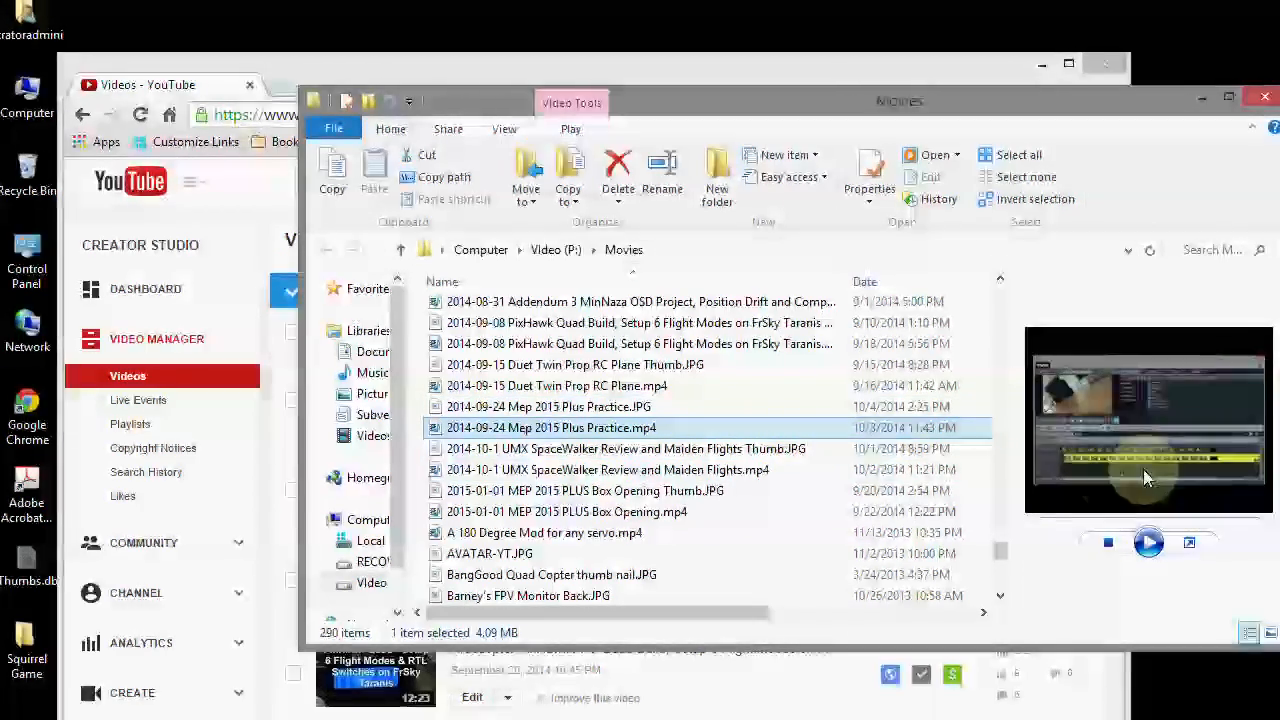
pyautogui.click(572, 410)
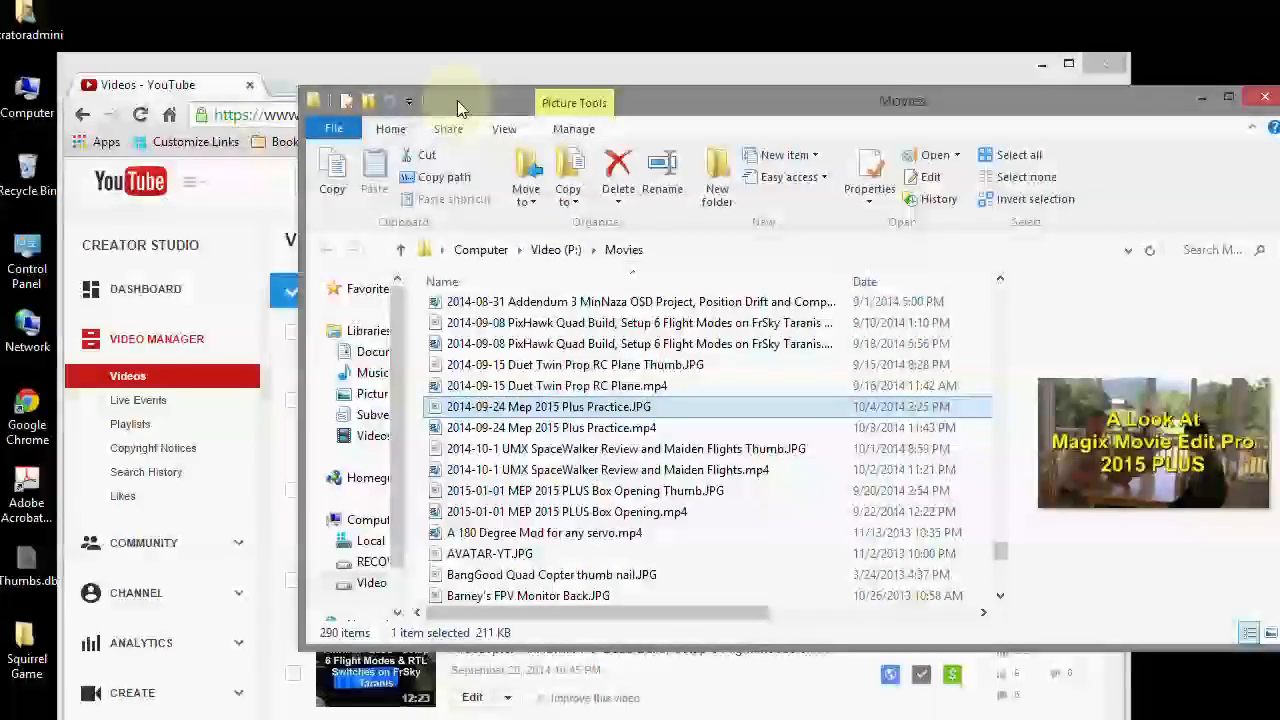
pyautogui.moveTo(453, 101); pyautogui.dragTo(798, 135)
# - Switch to YouTube and upload 2014-09-24 Mep 2015 Plus Practice.mp4 from the Movies folder as a new video
pyautogui.click(725, 95)
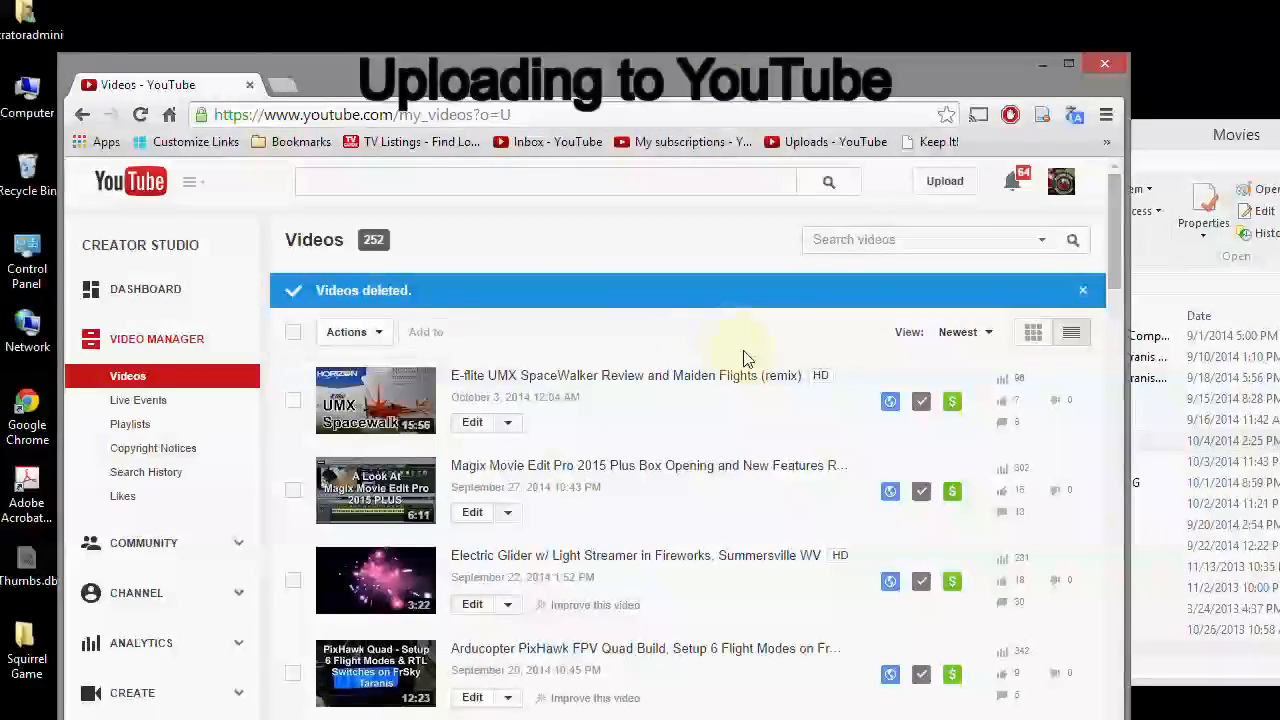
pyautogui.click(939, 189)
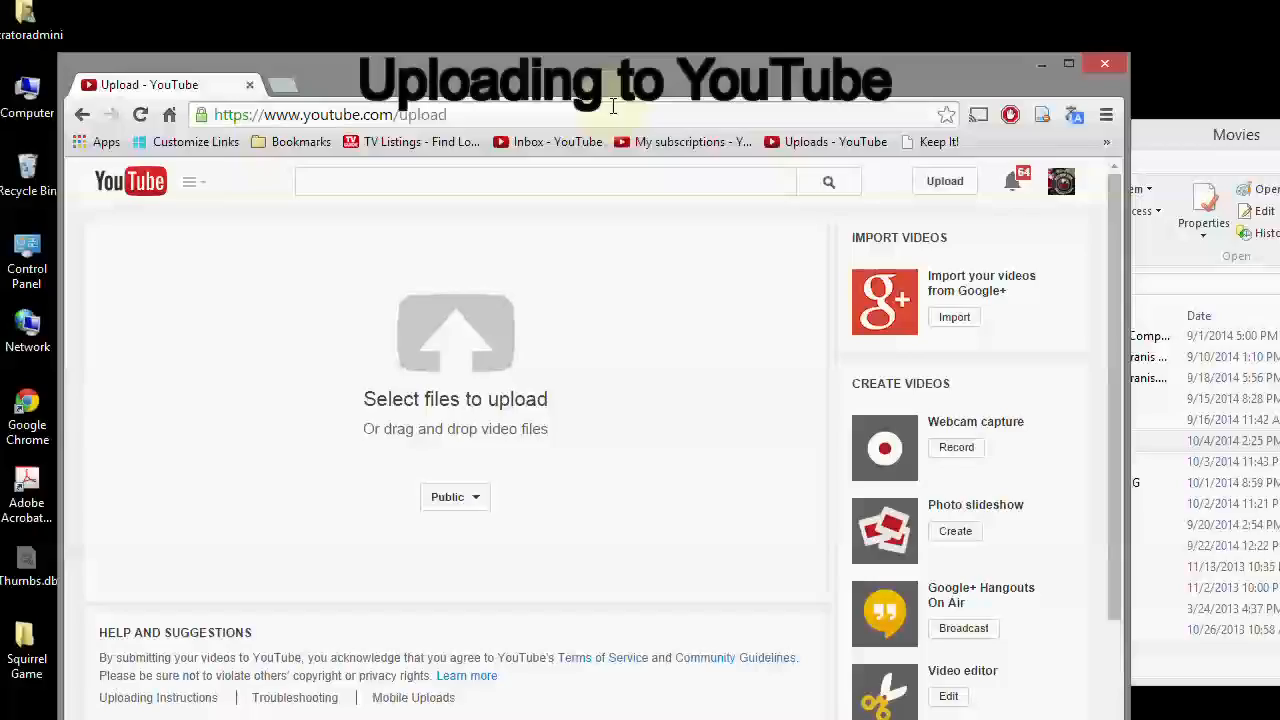
pyautogui.click(1172, 155)
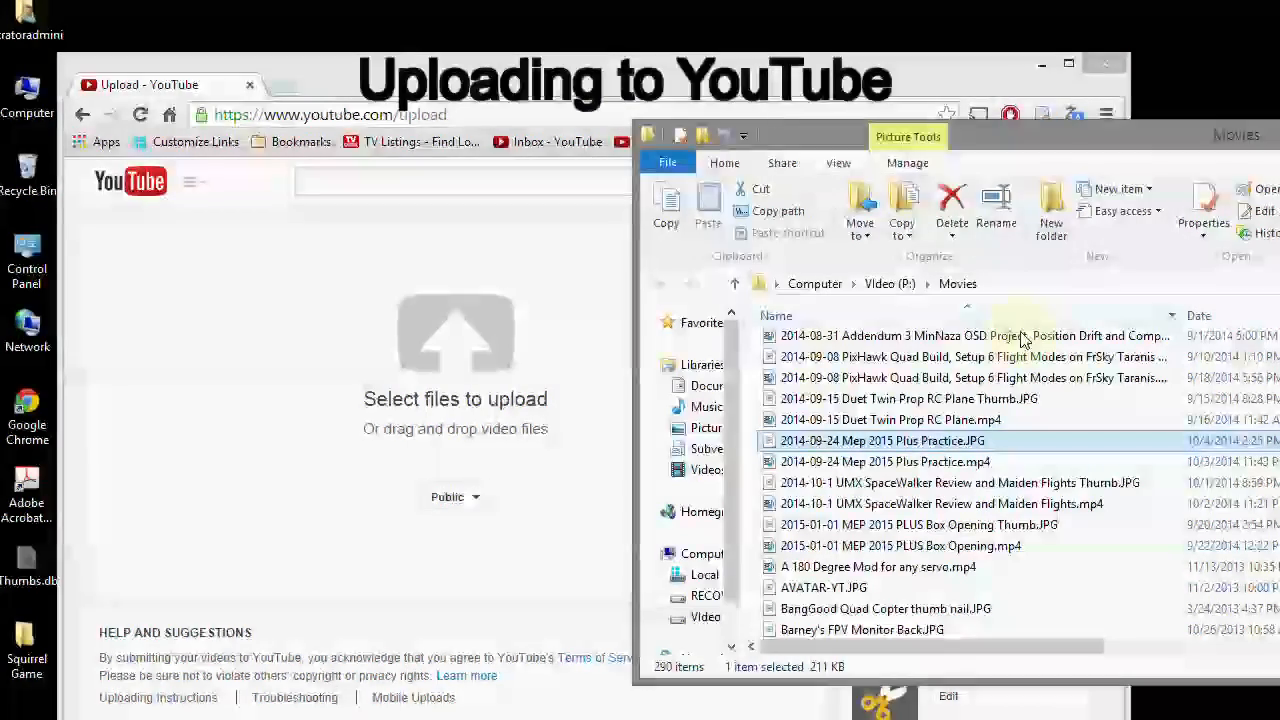
pyautogui.click(893, 464)
pyautogui.moveTo(895, 468); pyautogui.dragTo(448, 386)
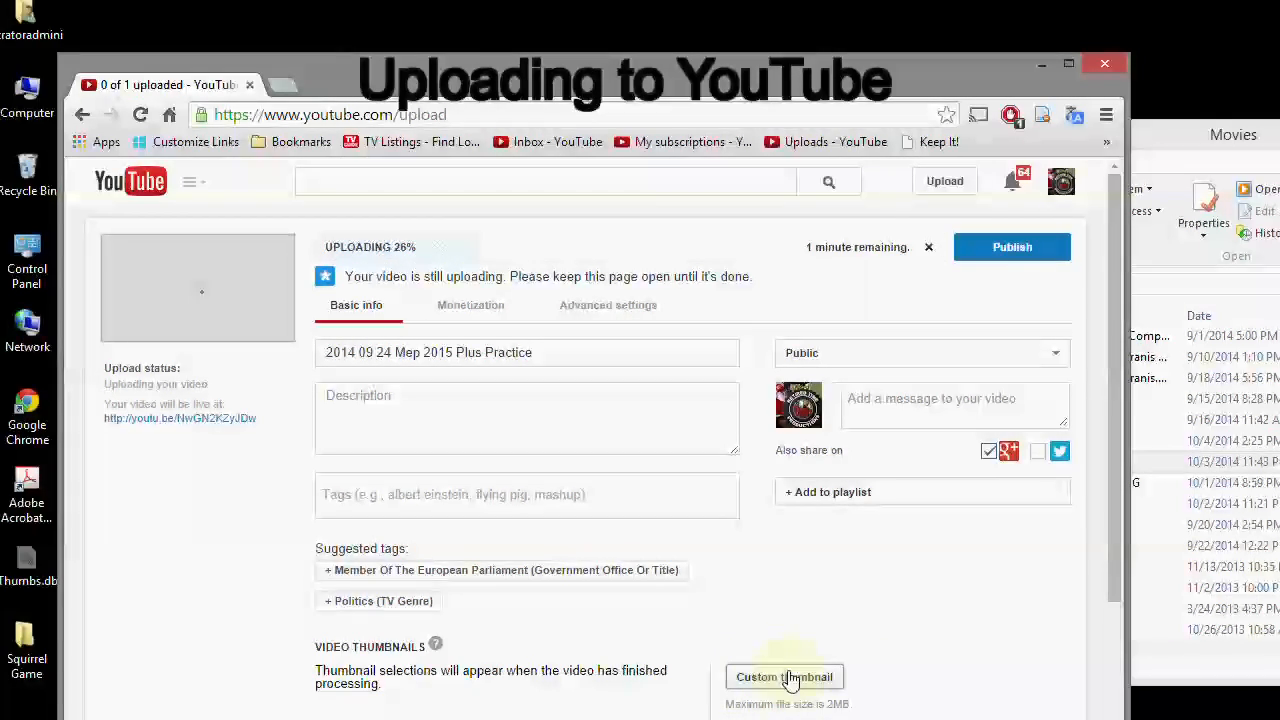
# - Add 2014-09-24 Mep 2015 Plus Practice.JPG from the Movies folder as the uploaded video's custom thumbnail
pyautogui.click(785, 680)
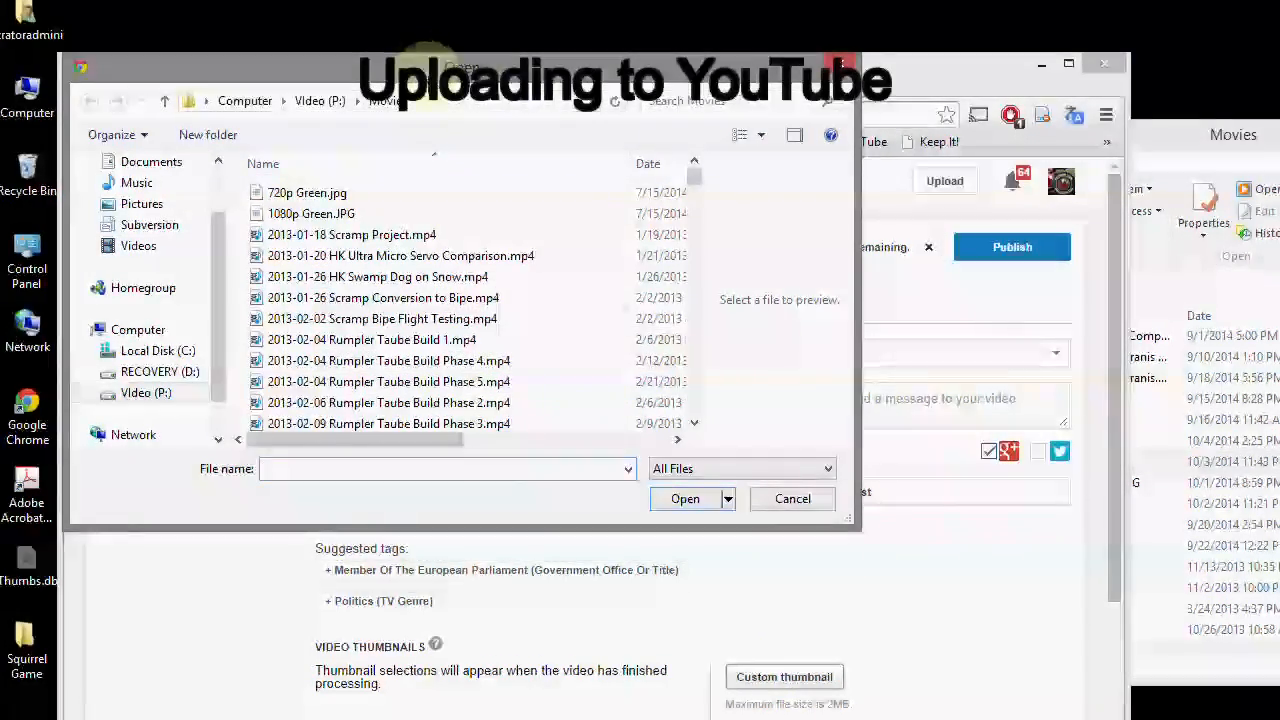
pyautogui.moveTo(502, 174); pyautogui.dragTo(502, 175)
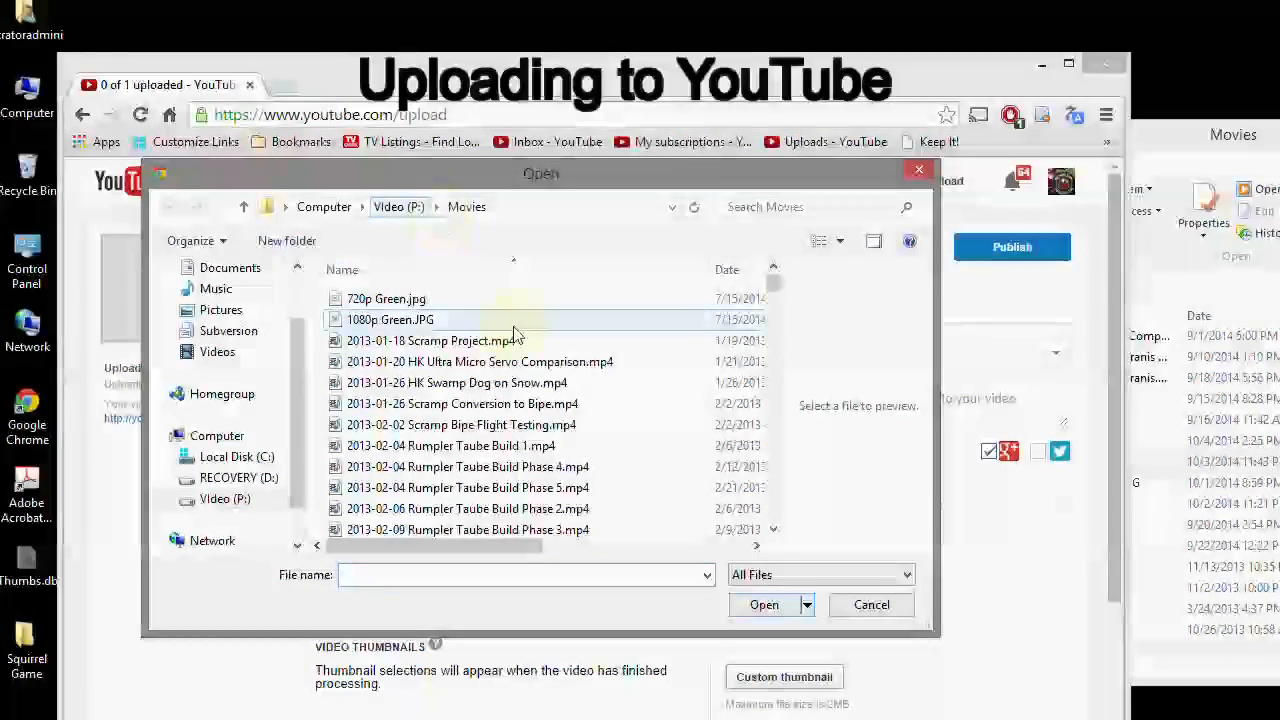
pyautogui.click(245, 207)
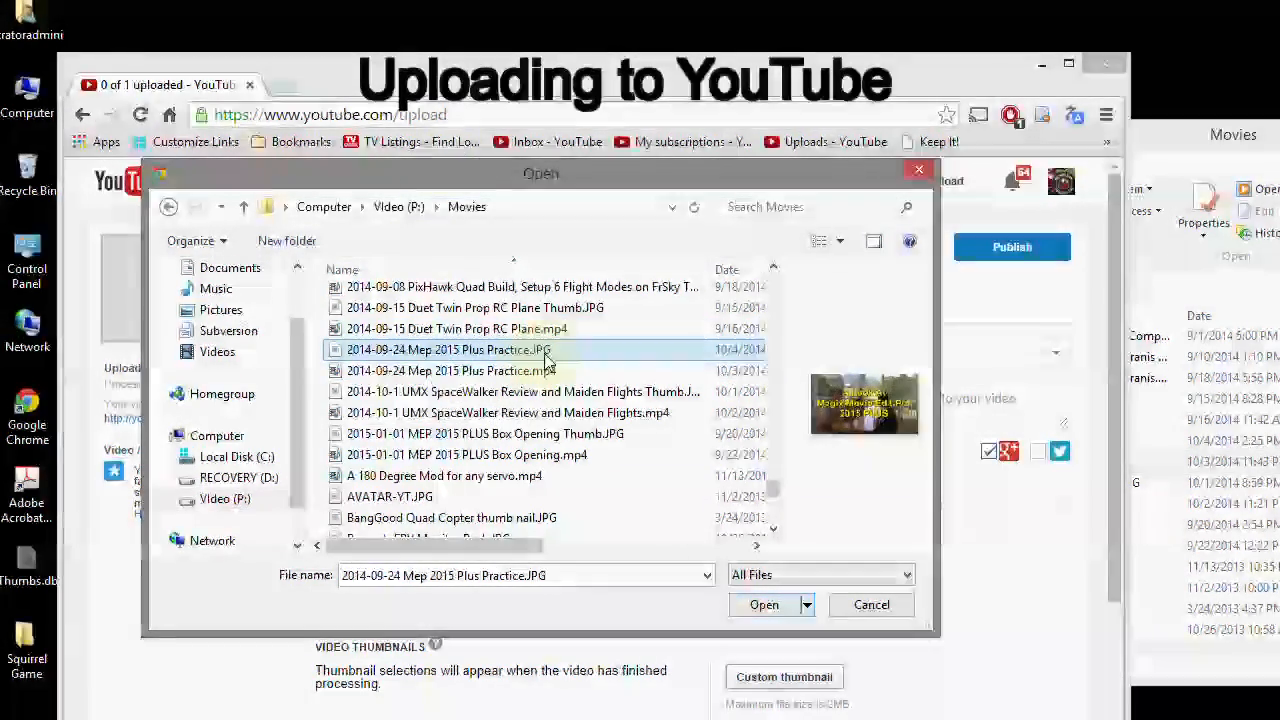
pyautogui.click(764, 605)
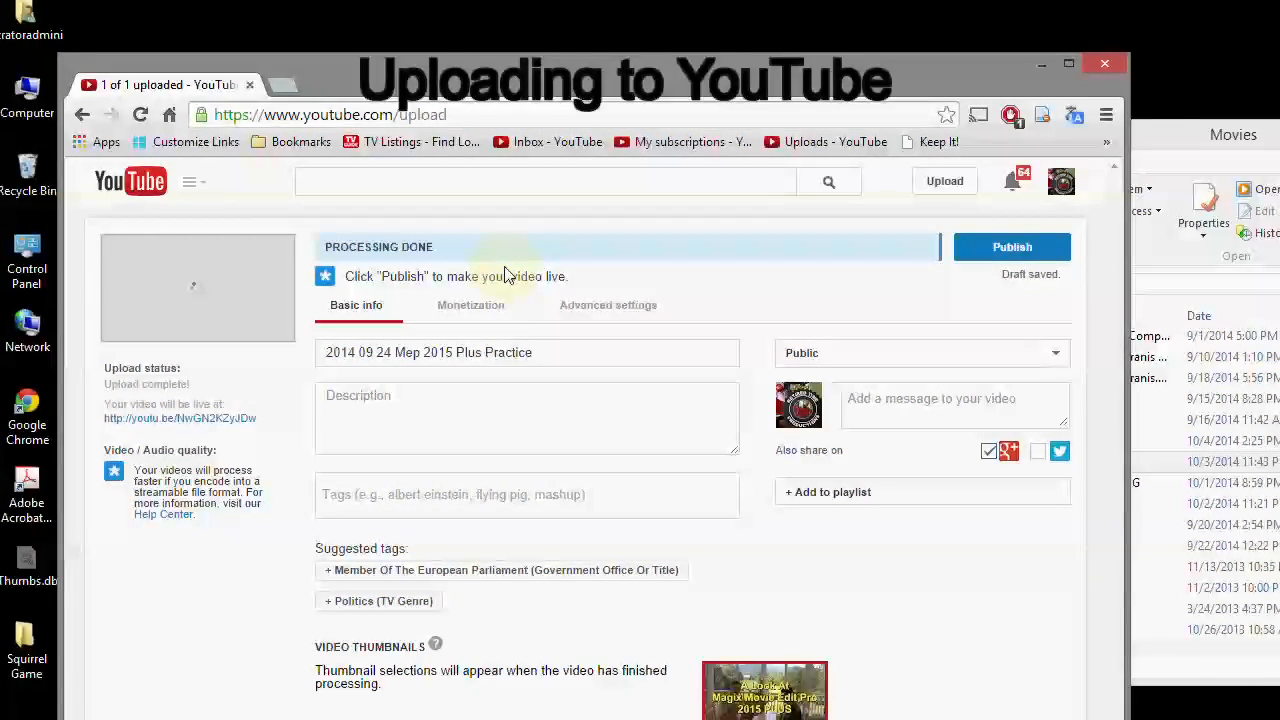
# - Review the video's monetization, basic information and privacy options without changing them
pyautogui.click(469, 311)
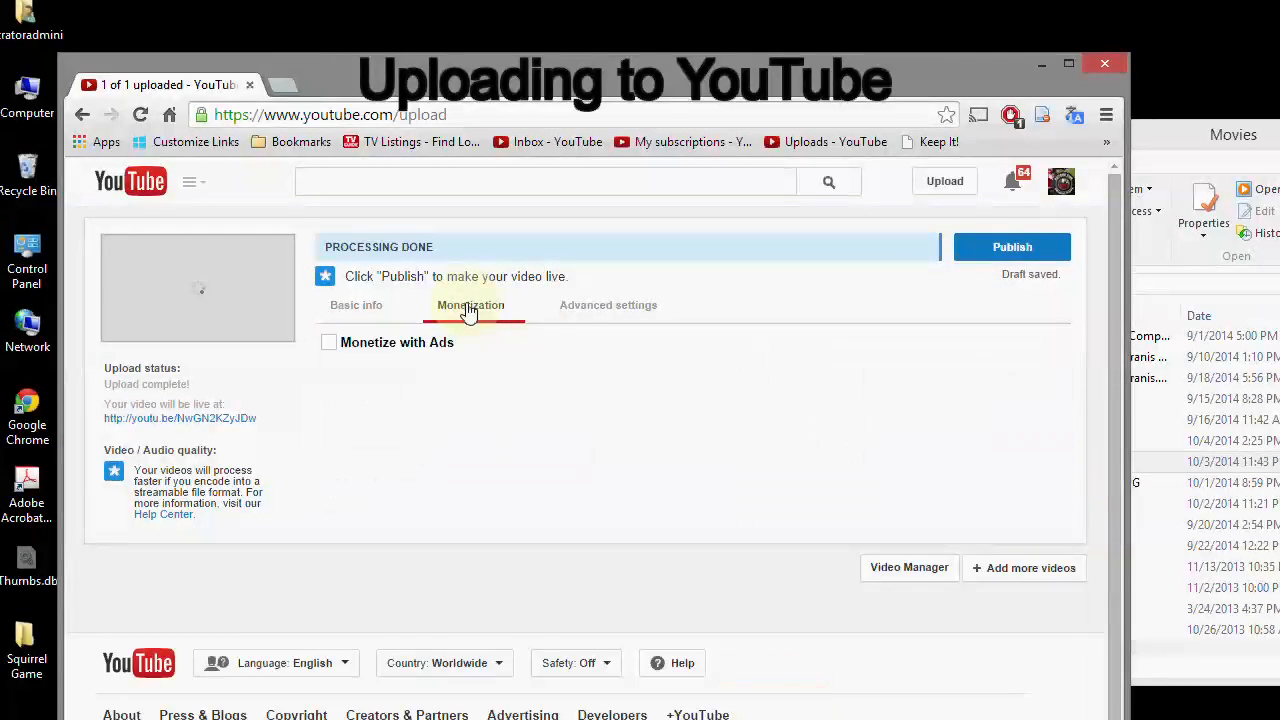
pyautogui.click(354, 309)
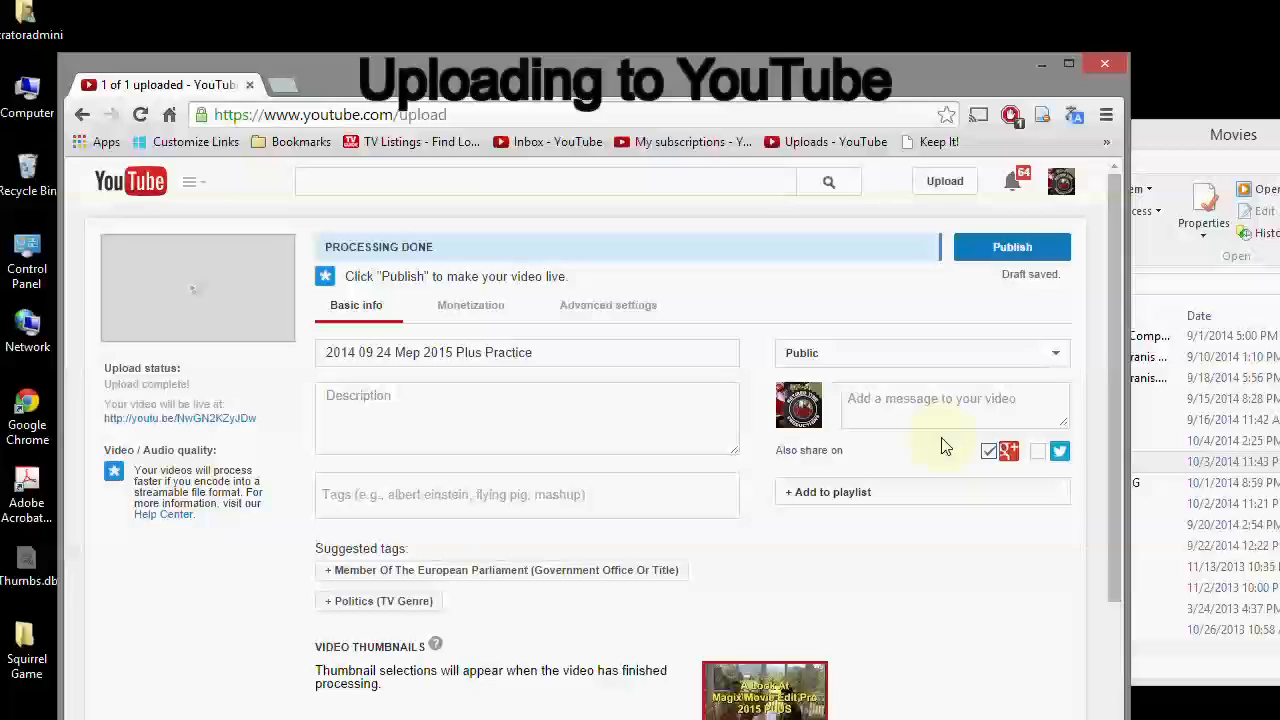
pyautogui.click(866, 396)
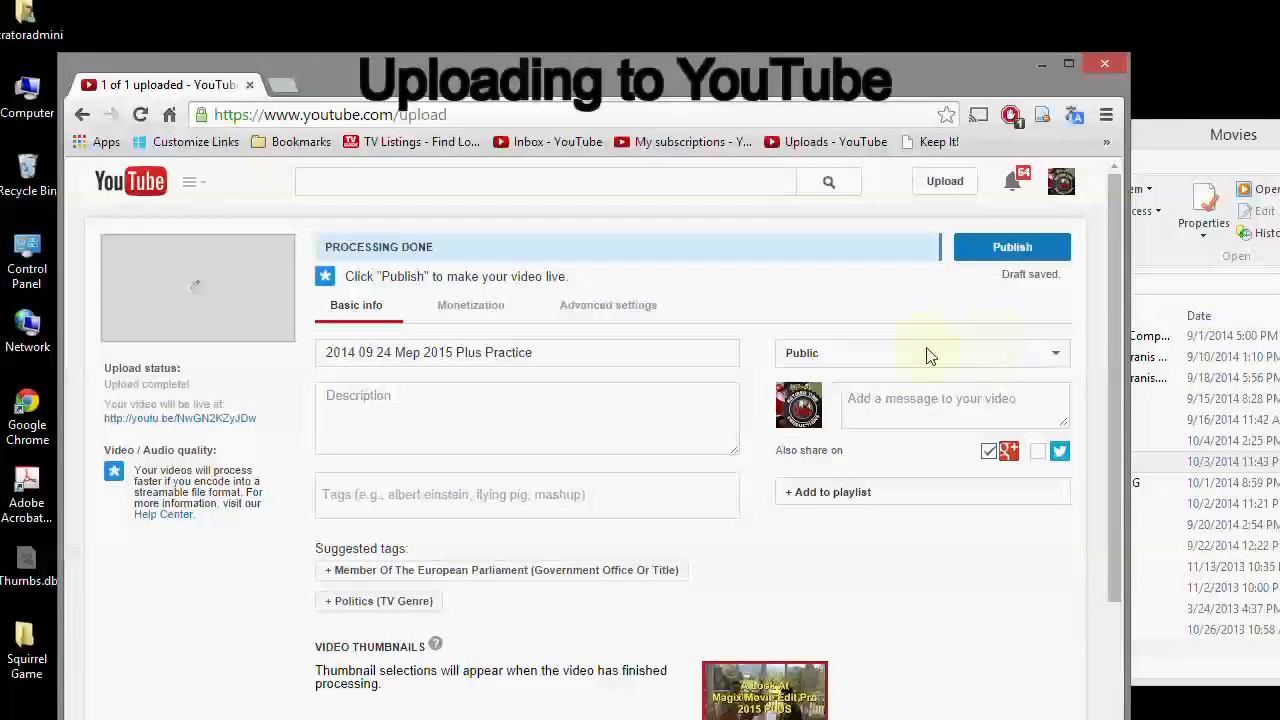
pyautogui.click(1057, 353)
pyautogui.click(1057, 353)
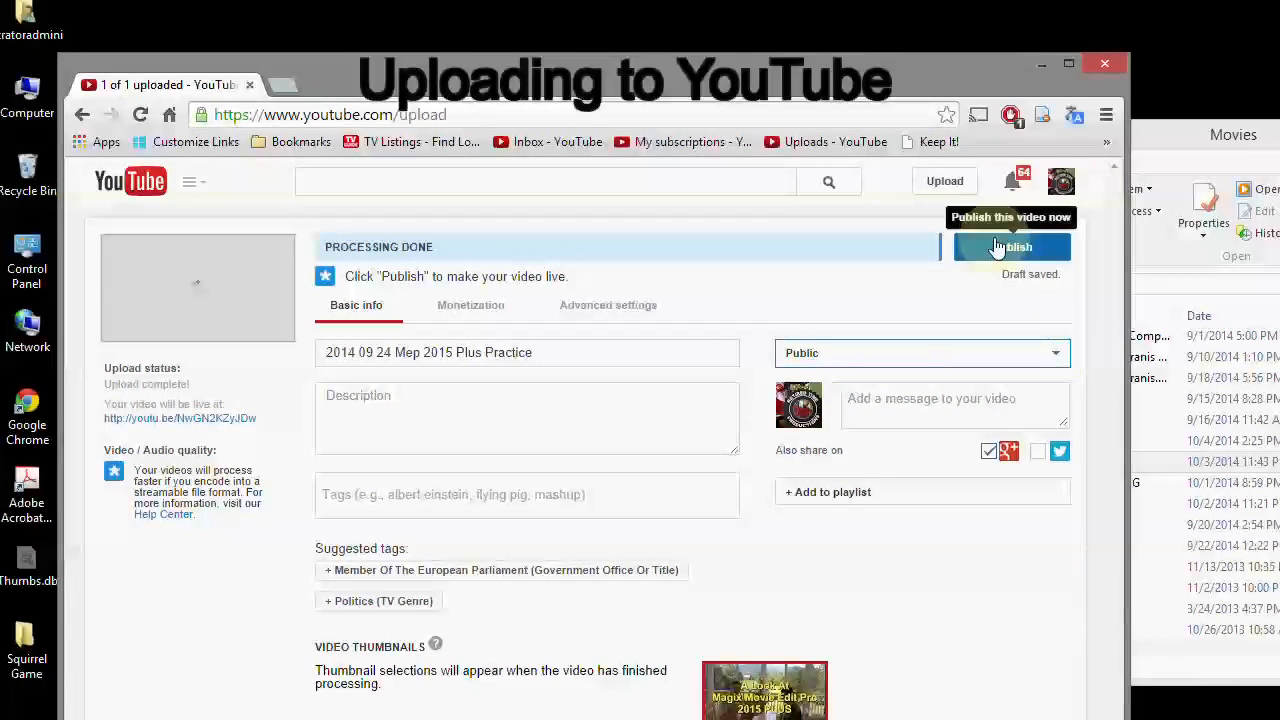